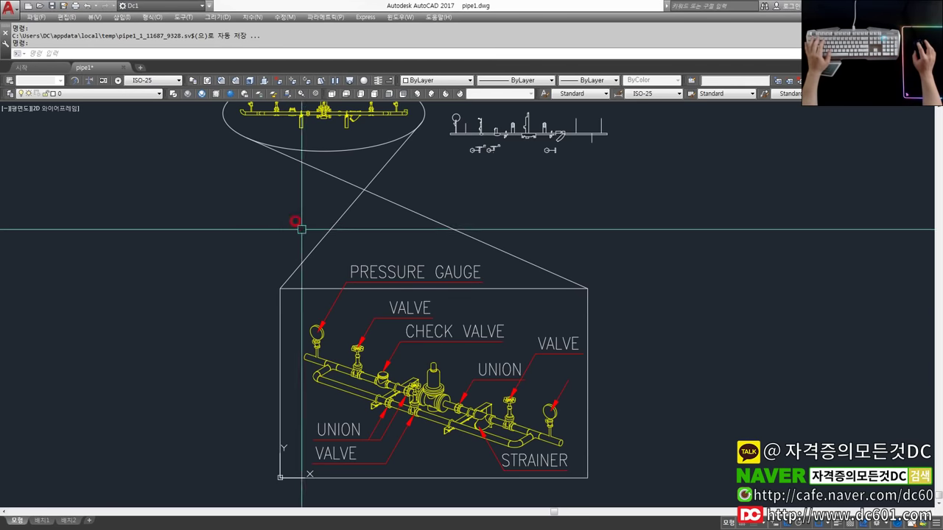
Pan to the ellipse front view and detail box, briefly opening and closing the chat window.
middle_click_drag(345, 244, 335, 275)
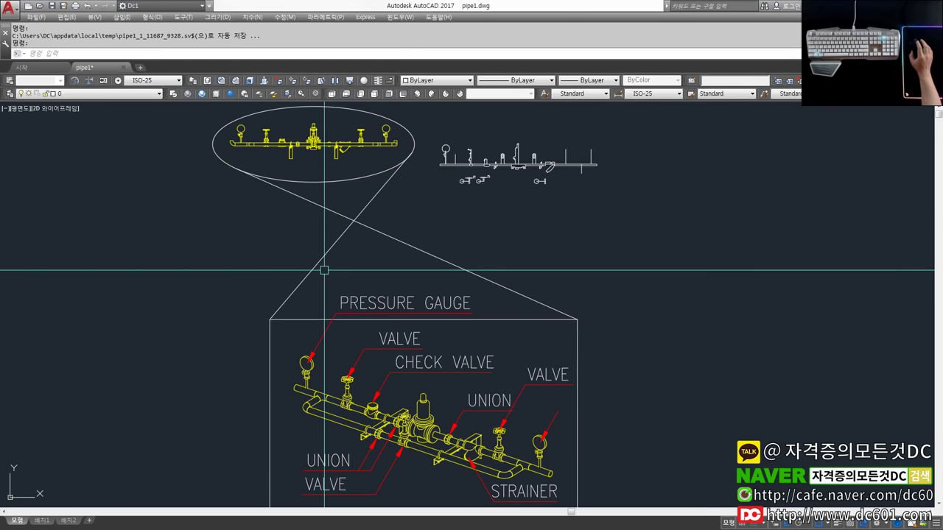
middle_click_drag(324, 270, 332, 264)
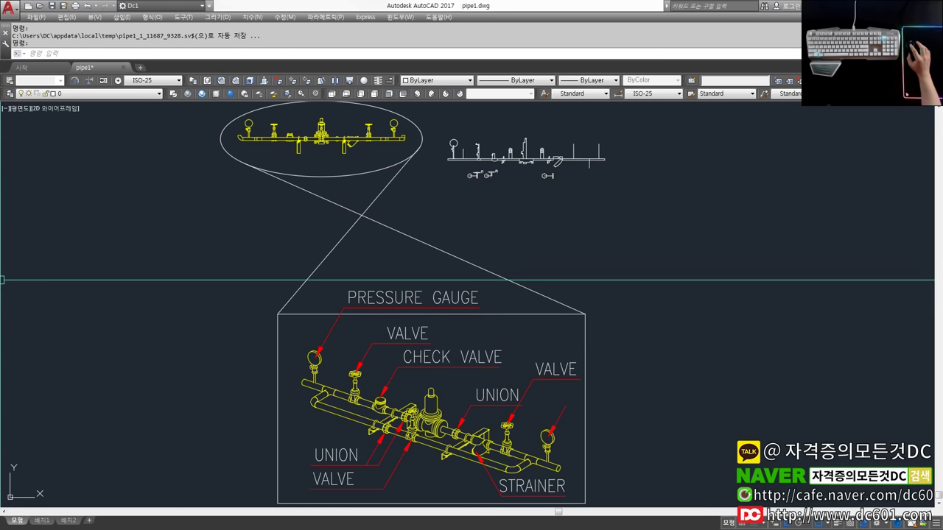
left_click(2, 283)
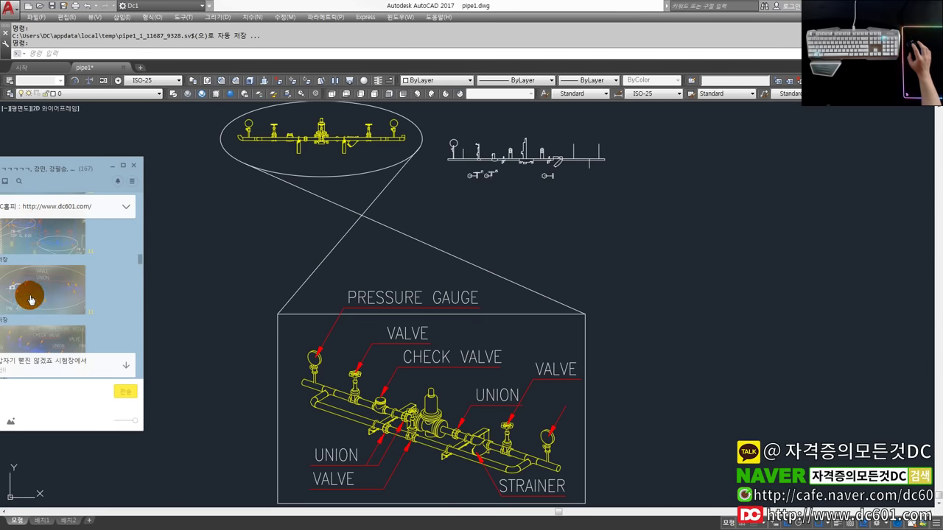
left_click(244, 298)
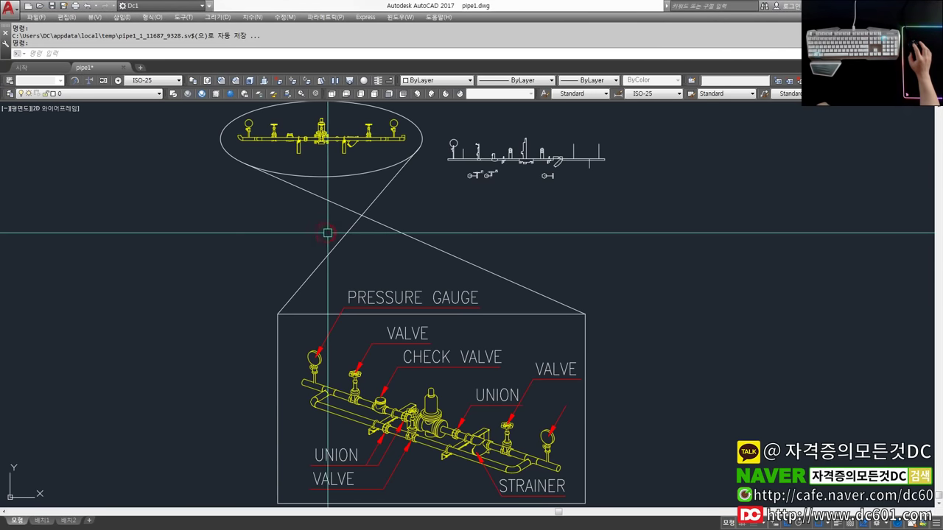
Zoom and pan around the front view and detail box to reframe the drawing.
scroll(335, 258, "down", 1)
scroll(342, 265, "down", 2)
middle_click_drag(341, 265, 367, 258)
scroll(368, 251, "up", 1)
scroll(368, 250, "down", 1)
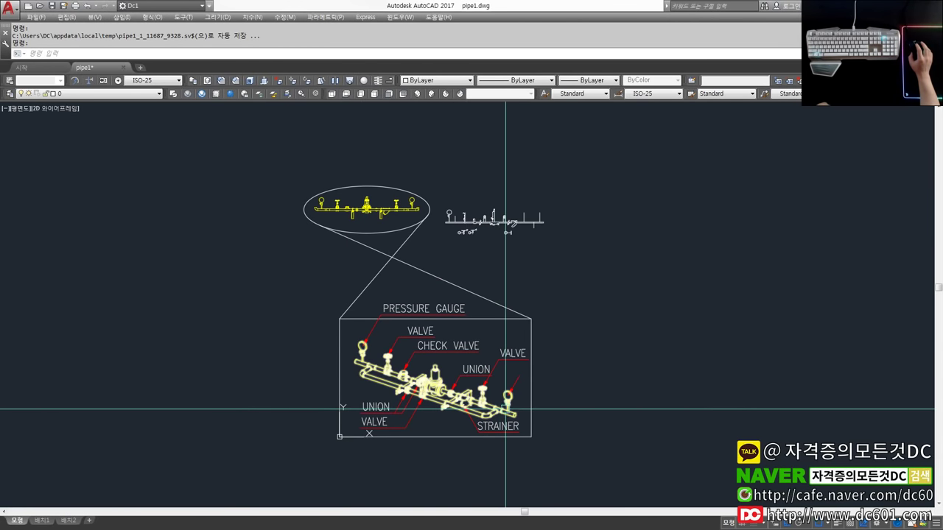
middle_click_drag(444, 383, 458, 401)
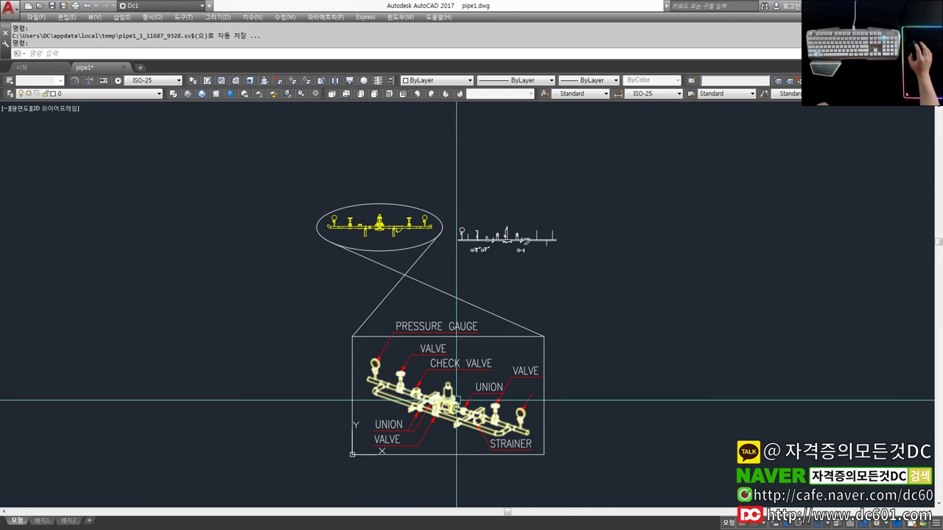
scroll(385, 214, "up", 2)
scroll(374, 244, "up", 2)
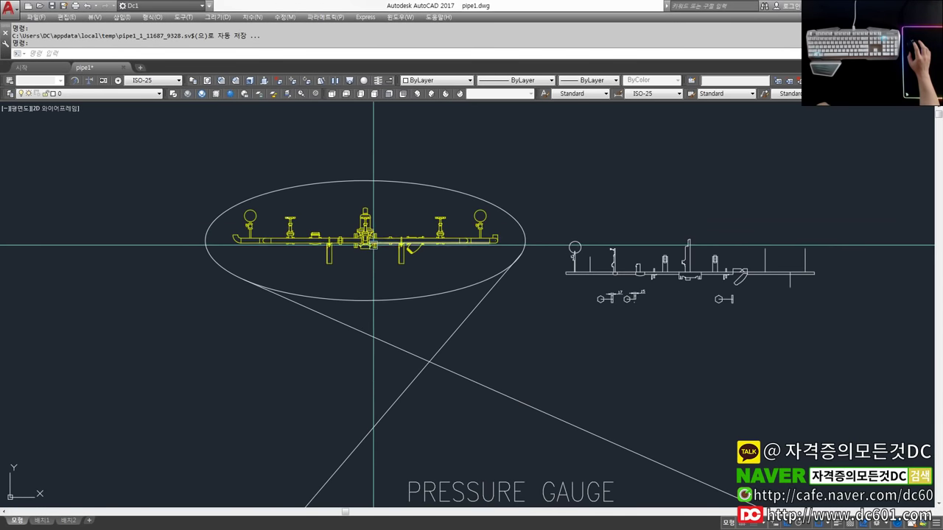
scroll(373, 245, "down", 2)
scroll(339, 222, "down", 2)
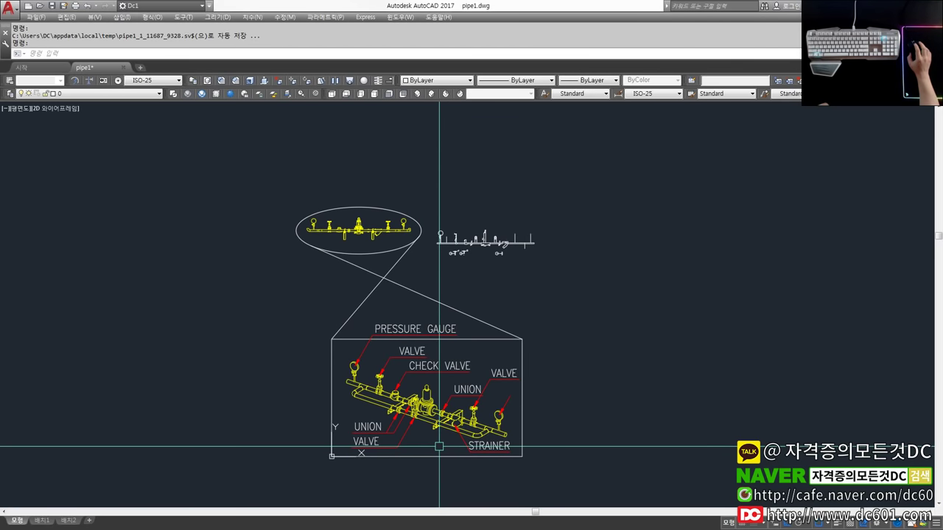
scroll(439, 442, "up", 3)
scroll(450, 427, "down", 3)
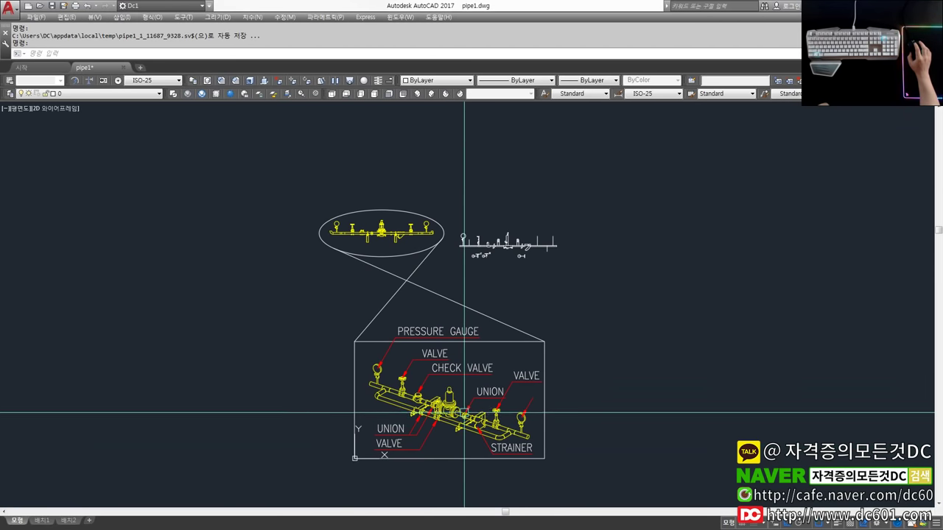
scroll(464, 413, "up", 2)
scroll(471, 416, "down", 2)
scroll(478, 425, "up", 2)
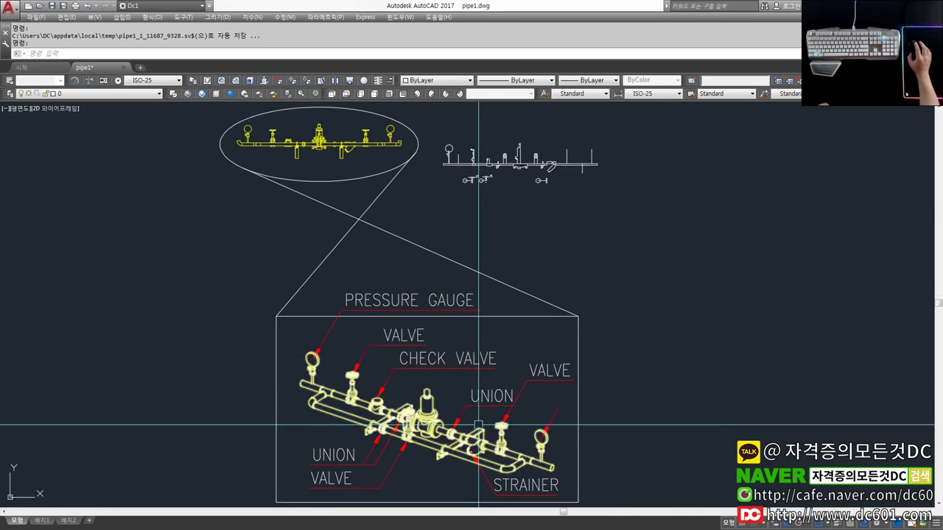
middle_click_drag(477, 424, 443, 418)
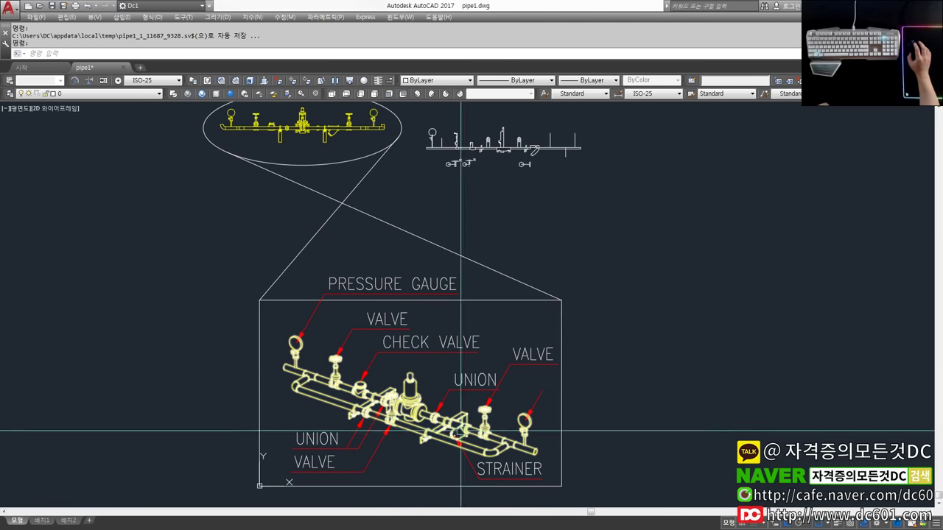
mouse_move(380, 454)
middle_mouse_down()
mouse_move(434, 428)
mouse_move(389, 445)
middle_mouse_up()
scroll(434, 431, "down", 2)
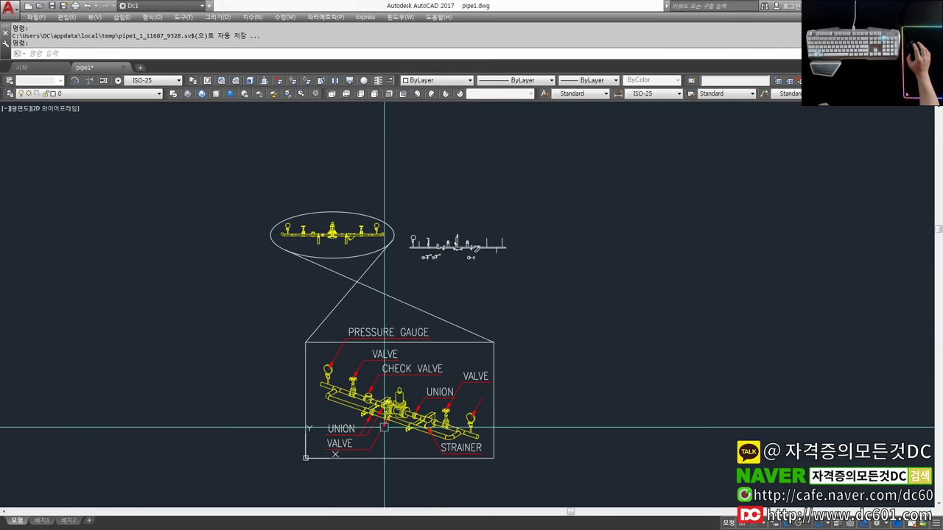
scroll(317, 232, "up", 4)
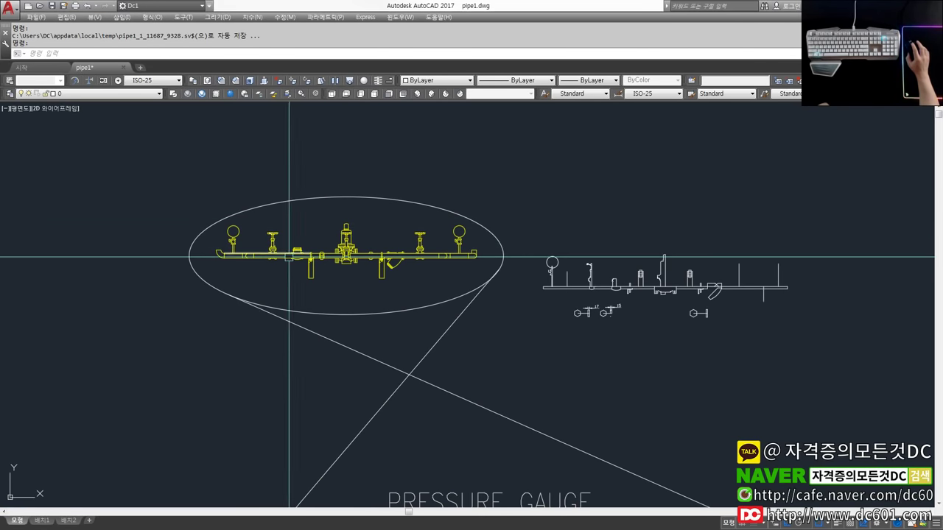
scroll(294, 252, "down", 2)
scroll(302, 250, "down", 2)
scroll(358, 252, "down", 2)
scroll(179, 225, "down", 2)
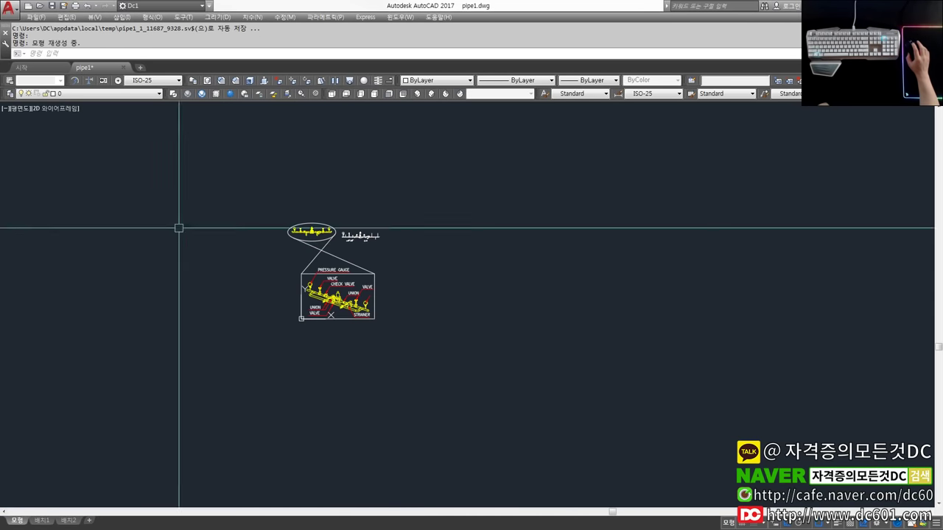
scroll(346, 244, "up", 4)
scroll(375, 269, "down", 1)
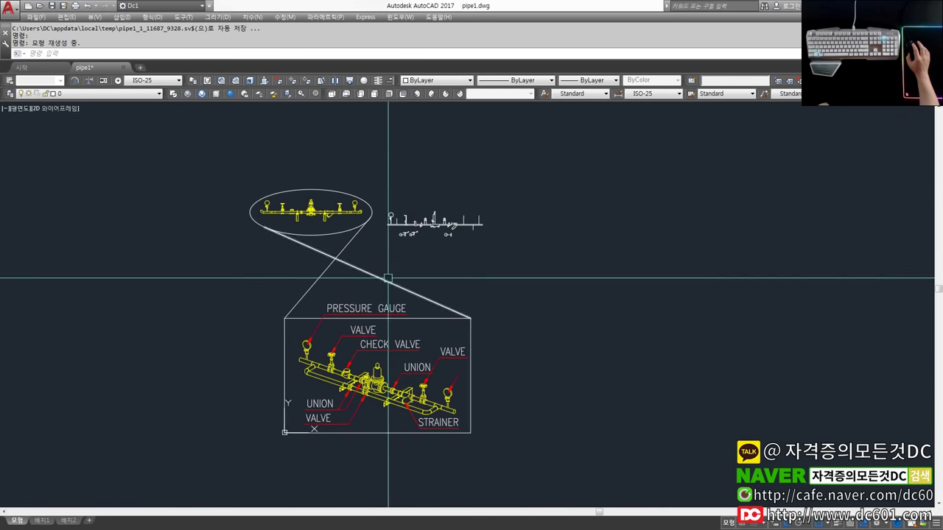
scroll(375, 274, "up", 1)
scroll(352, 270, "down", 1)
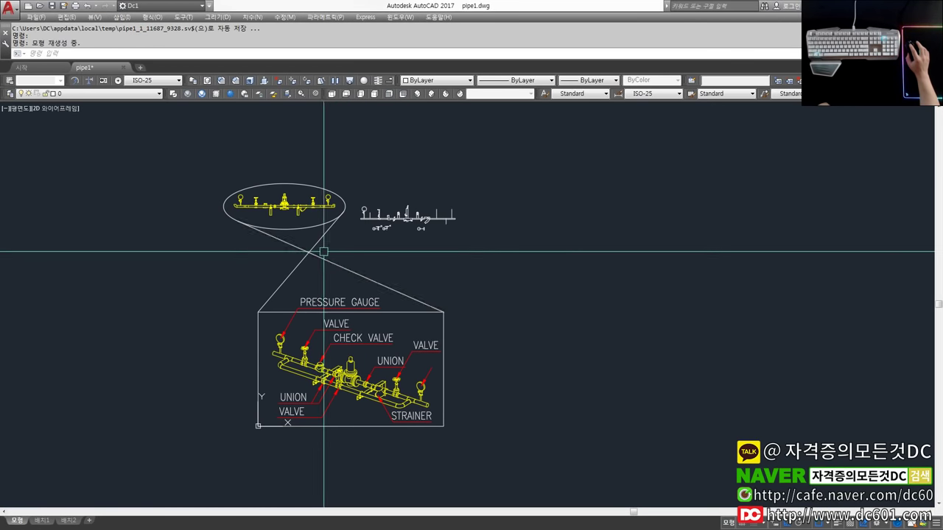
scroll(313, 249, "up", 1)
scroll(302, 245, "down", 1)
scroll(302, 244, "up", 1)
scroll(320, 248, "down", 1)
scroll(320, 249, "up", 1)
scroll(326, 253, "down", 1)
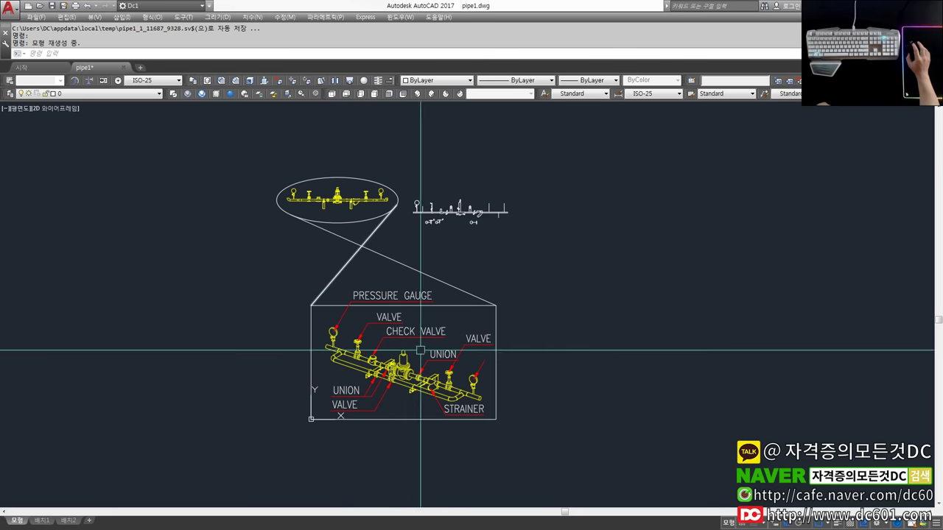
scroll(407, 327, "up", 2)
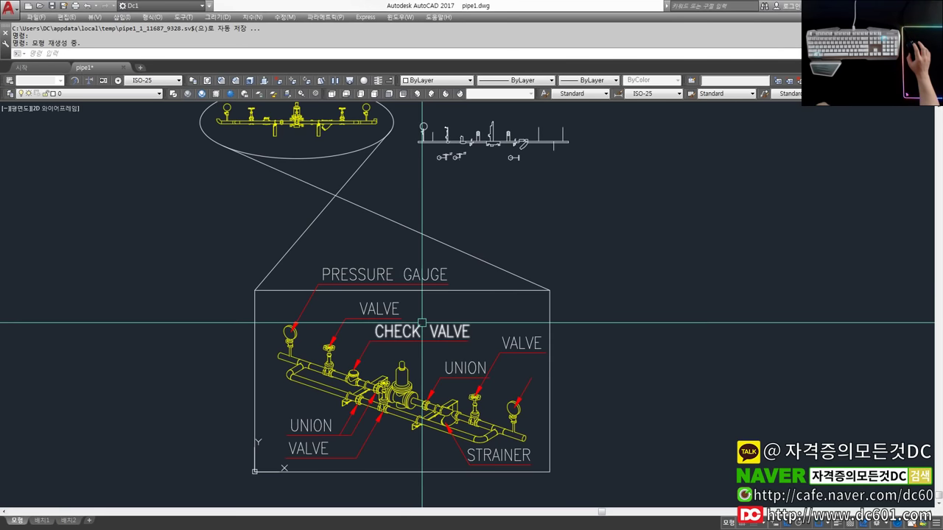
scroll(420, 323, "up", 2)
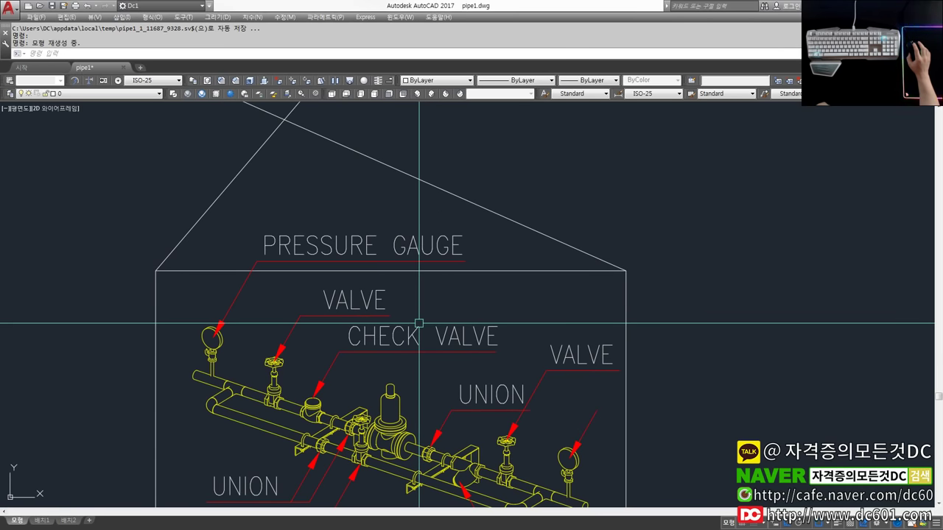
scroll(419, 323, "down", 2)
scroll(419, 321, "down", 2)
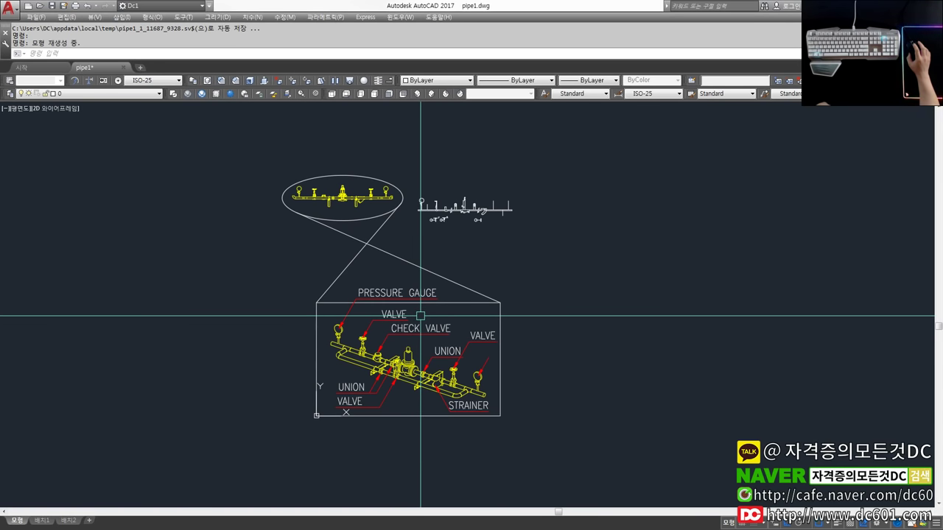
scroll(420, 315, "up", 1)
scroll(420, 315, "down", 1)
middle_click_drag(421, 315, 411, 340)
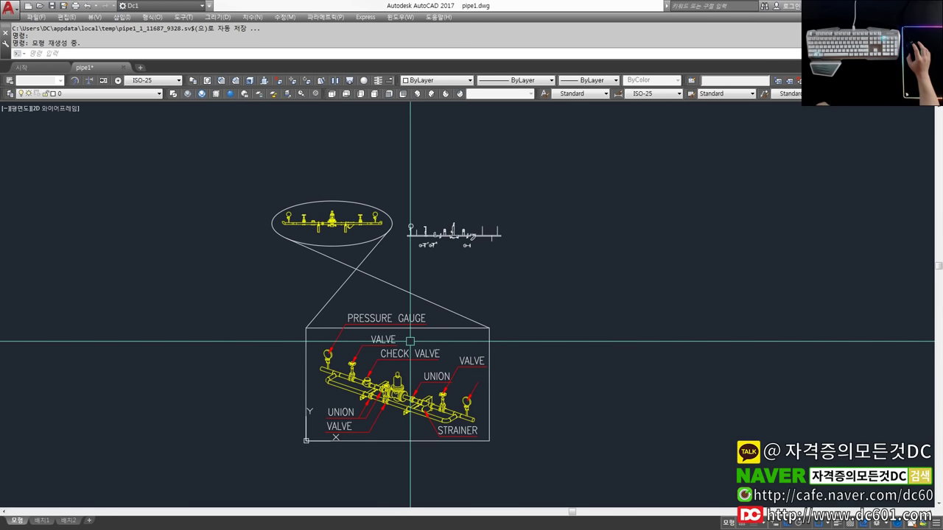
scroll(410, 340, "up", 2)
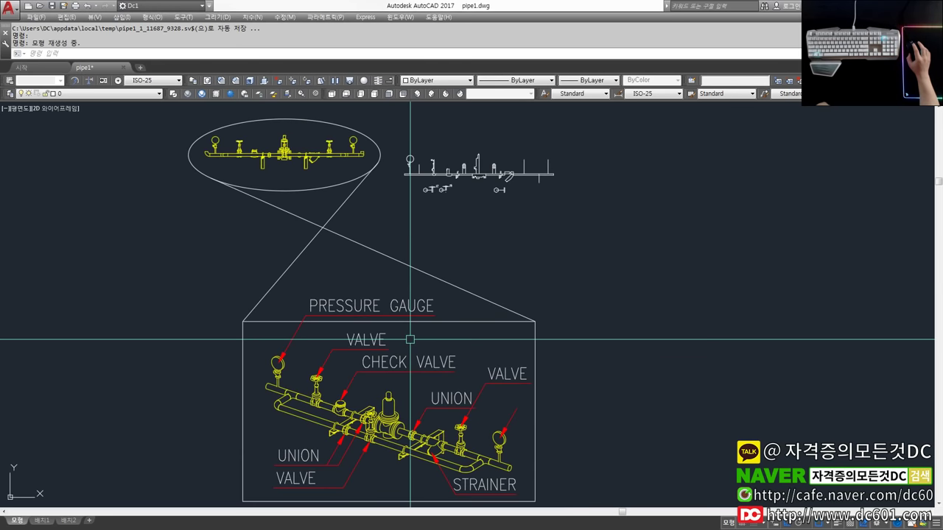
scroll(411, 339, "down", 2)
scroll(409, 340, "up", 2)
scroll(408, 339, "down", 2)
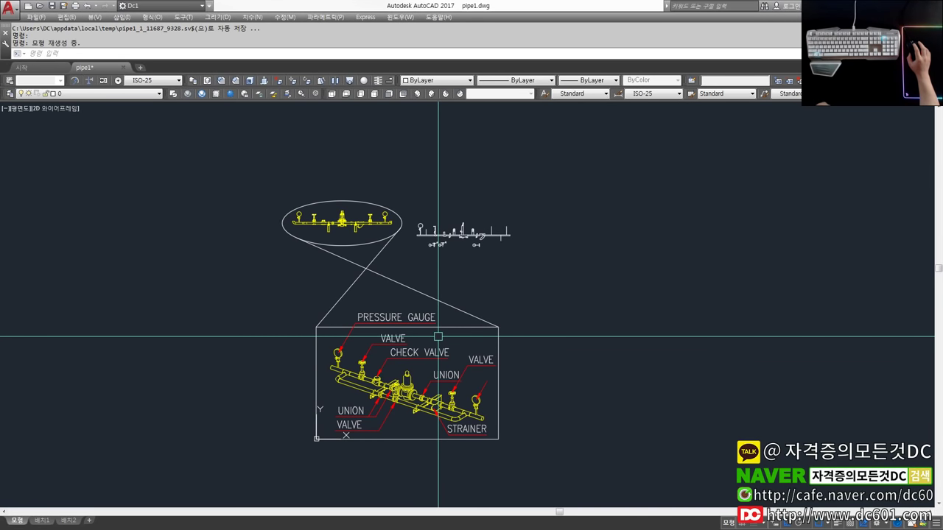
scroll(416, 336, "up", 2)
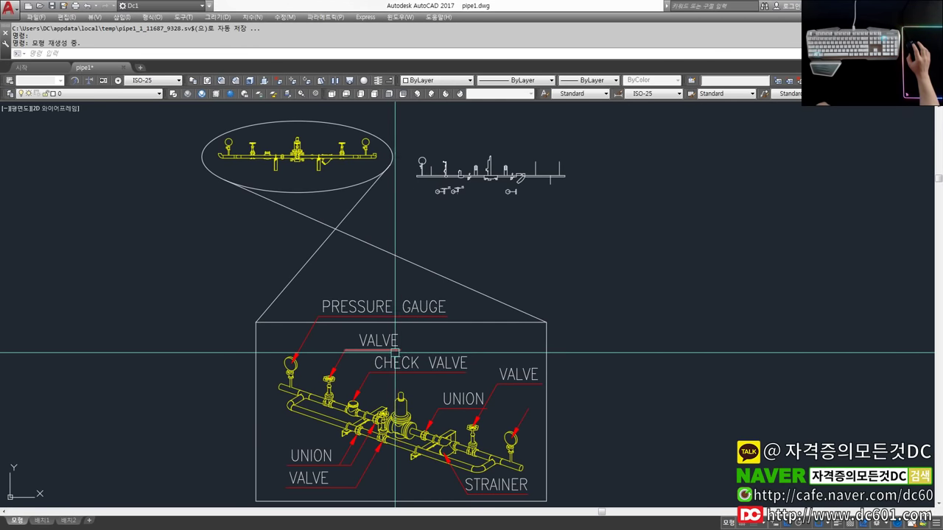
scroll(421, 354, "up", 3)
scroll(420, 357, "down", 4)
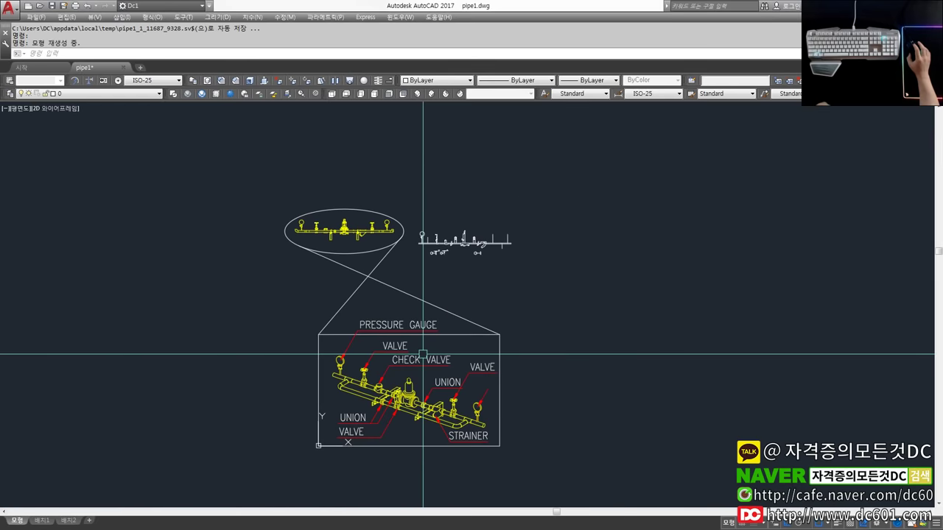
scroll(423, 354, "up", 1)
scroll(423, 354, "down", 2)
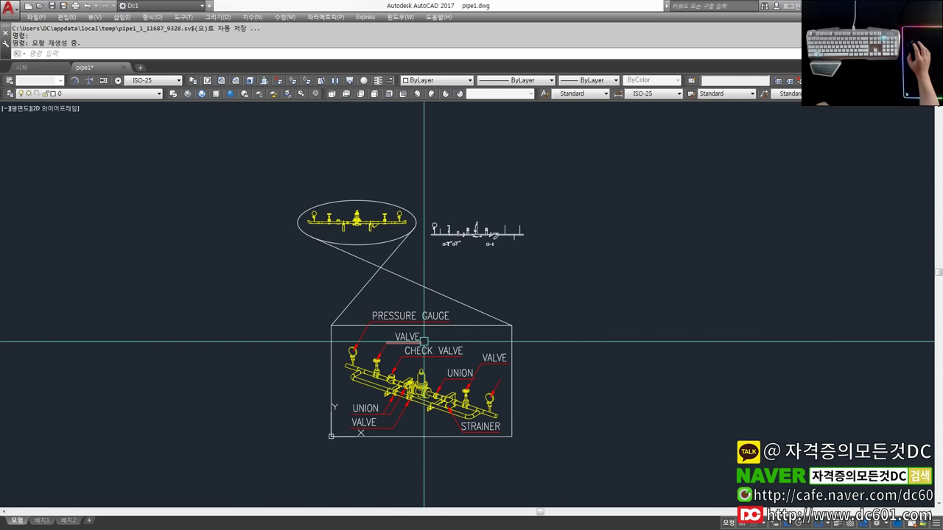
scroll(433, 343, "up", 2)
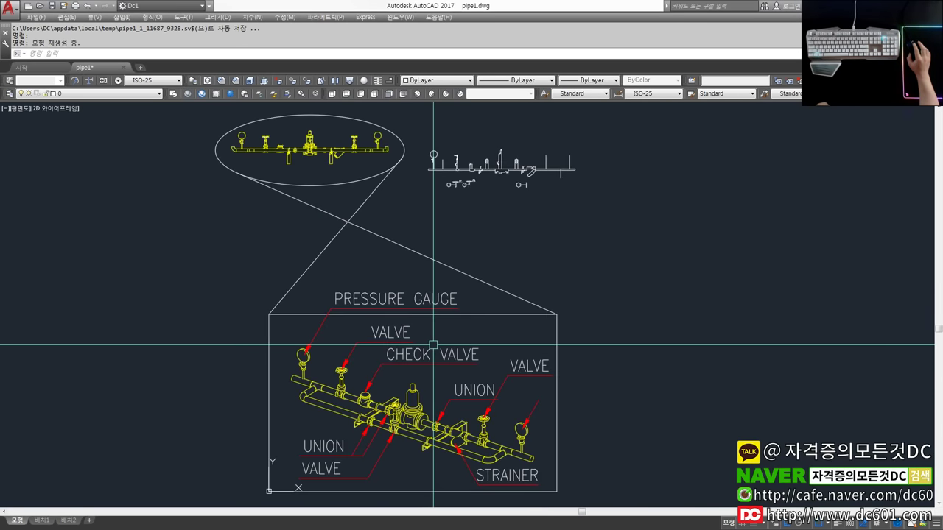
middle_click_drag(433, 344, 445, 341)
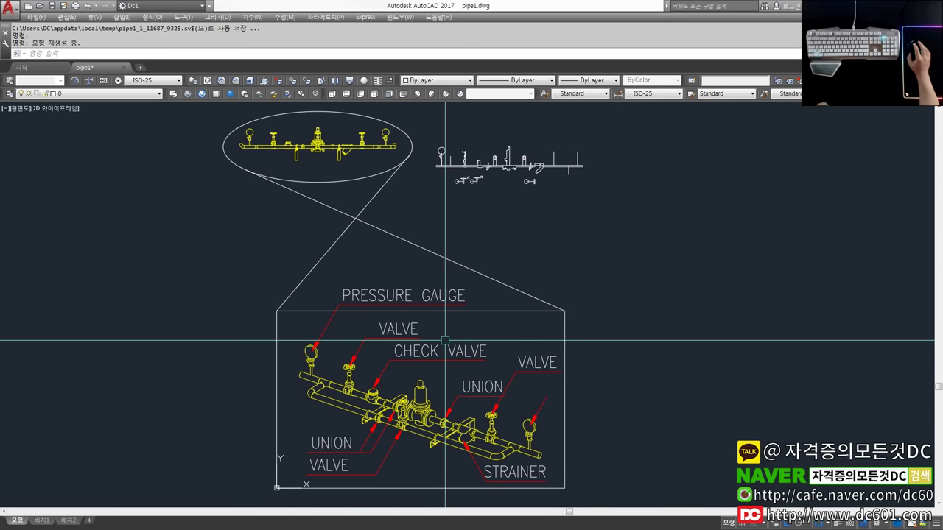
scroll(445, 341, "down", 2)
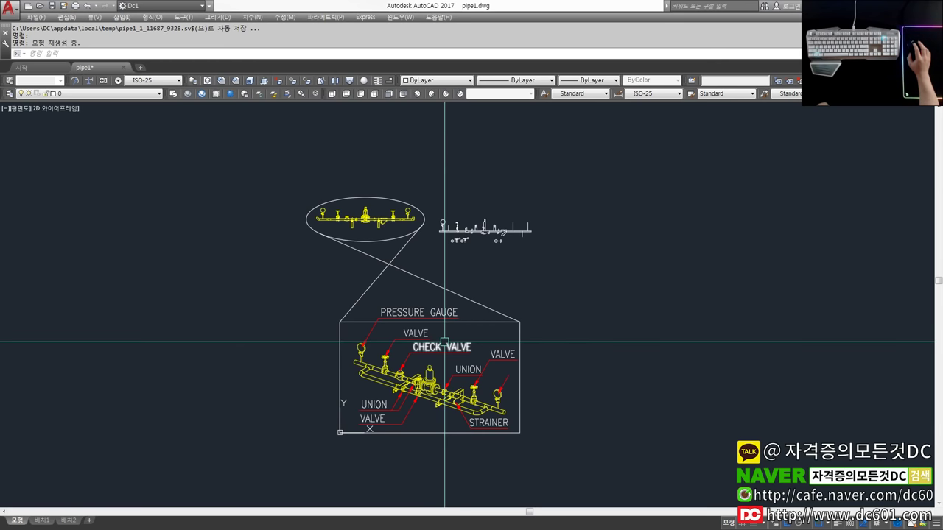
scroll(446, 341, "up", 2)
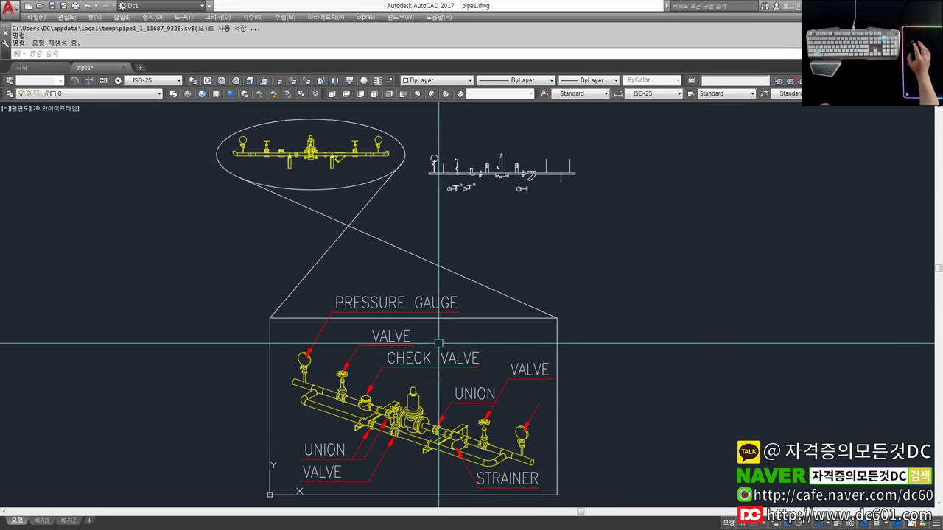
middle_click_drag(445, 341, 448, 333)
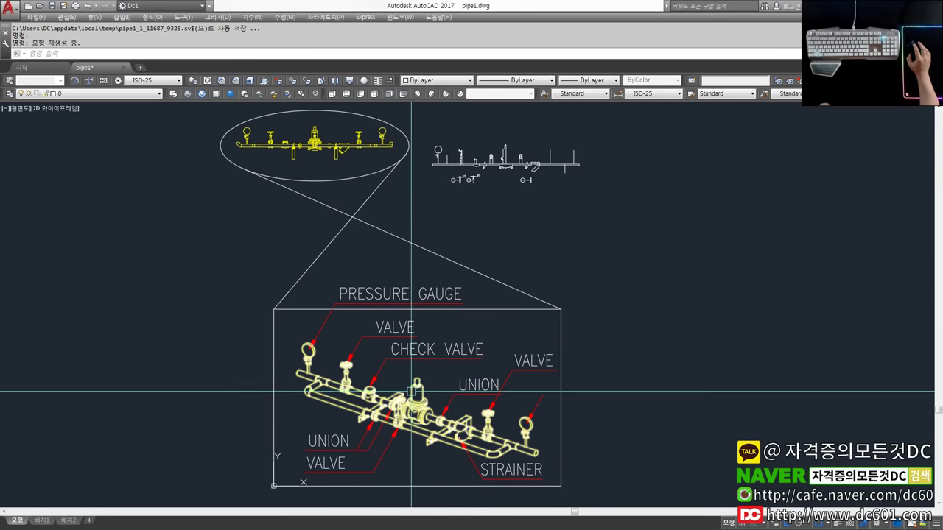
scroll(418, 383, "down", 2)
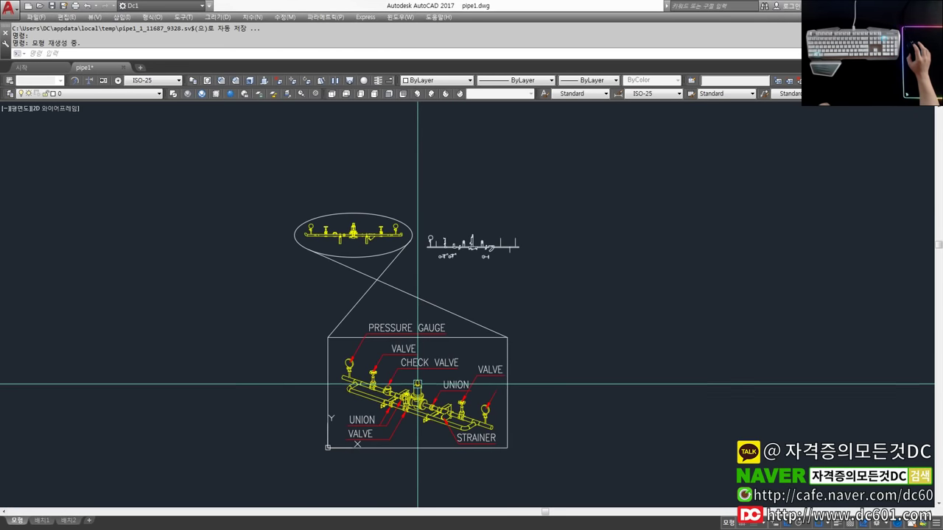
scroll(418, 384, "up", 2)
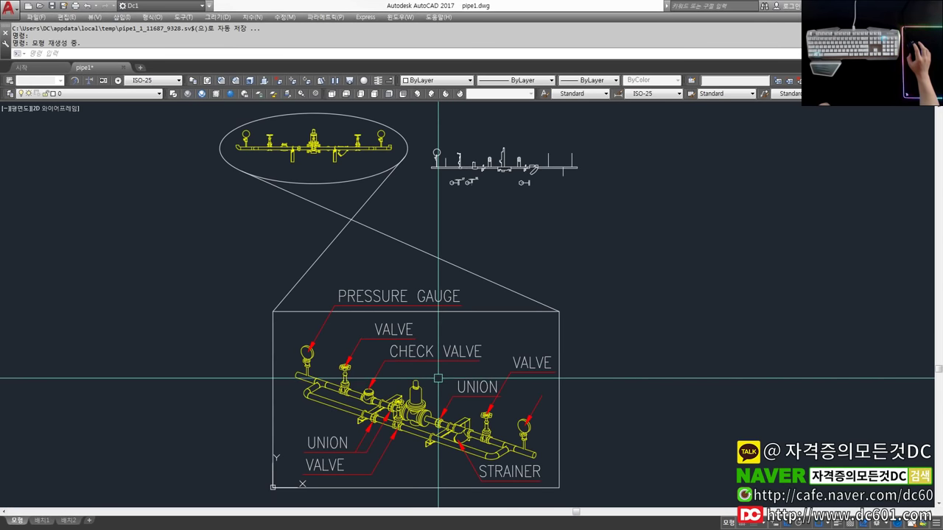
scroll(438, 379, "down", 2)
middle_click_drag(438, 380, 439, 387)
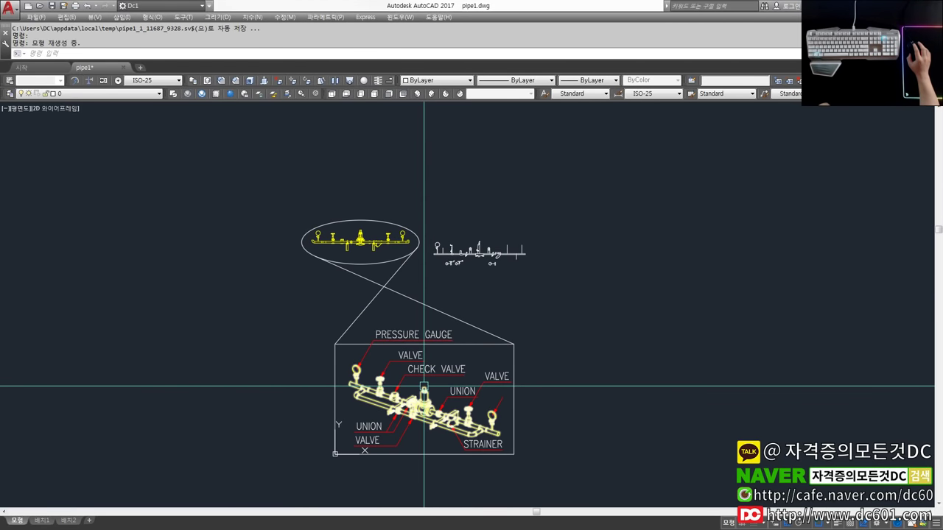
scroll(423, 386, "up", 2)
middle_click_drag(424, 386, 424, 372)
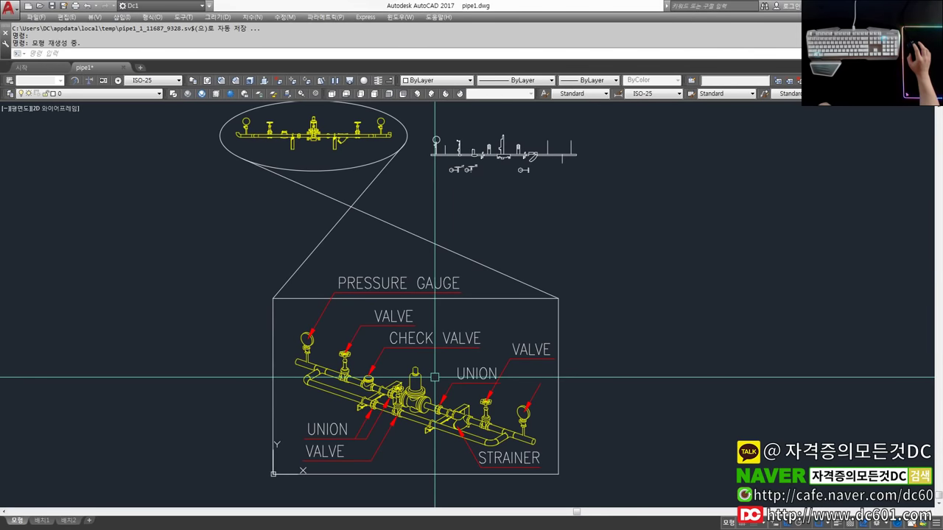
middle_click_drag(435, 377, 451, 384)
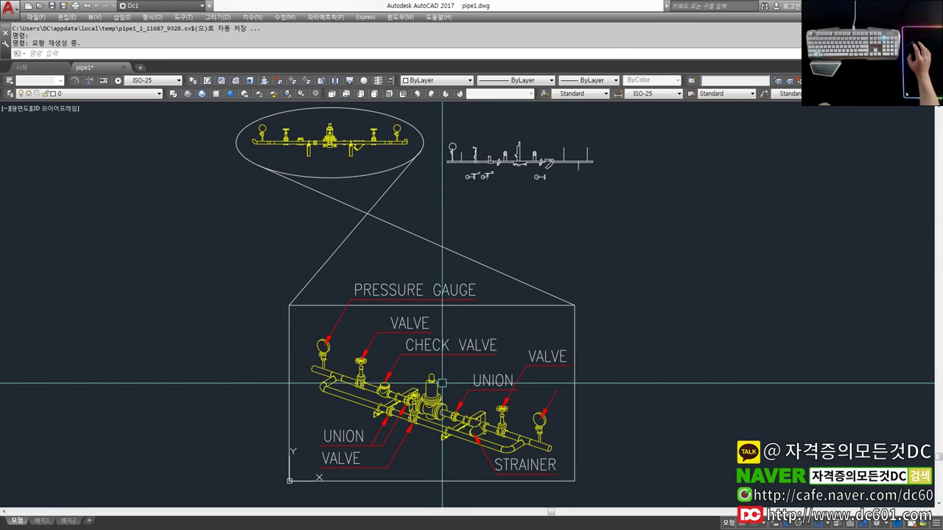
mouse_move(458, 378)
middle_mouse_down()
mouse_move(483, 374)
mouse_move(471, 375)
middle_mouse_up()
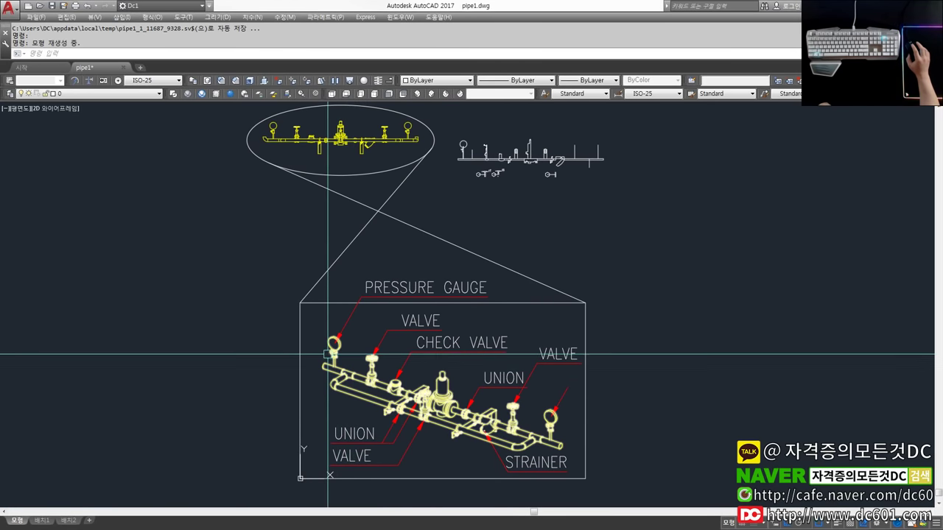
scroll(347, 363, "up", 2)
Centre and enlarge the labelled isometric pipe detail, then bring the ellipse and side view back.
middle_click_drag(346, 363, 316, 318)
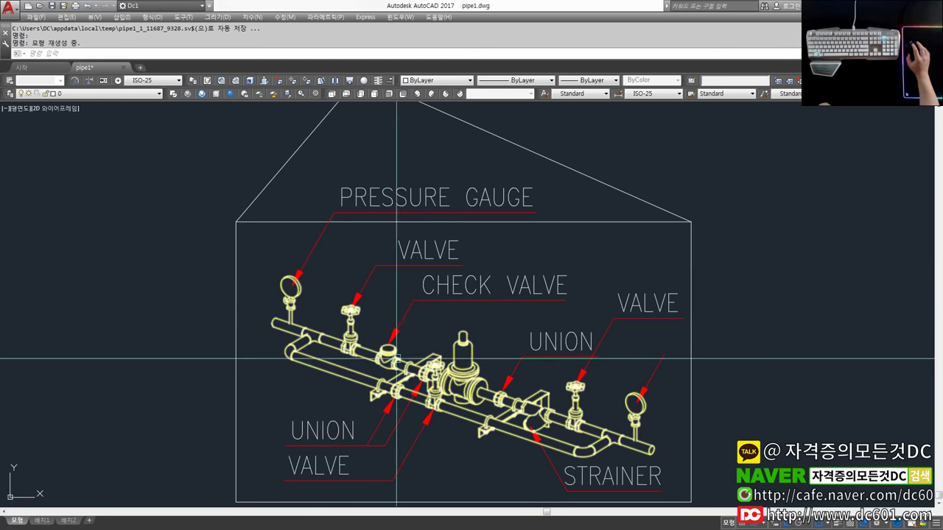
scroll(360, 363, "down", 2)
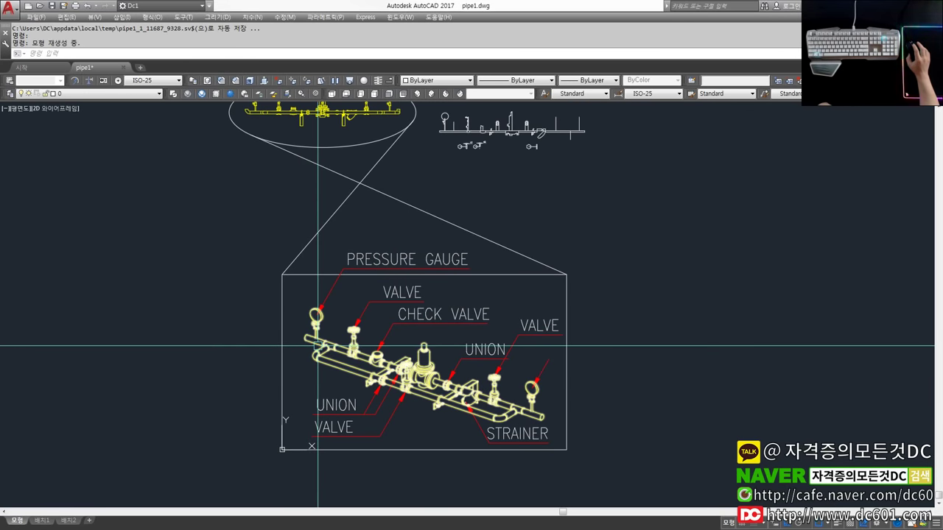
middle_click_drag(318, 348, 335, 145)
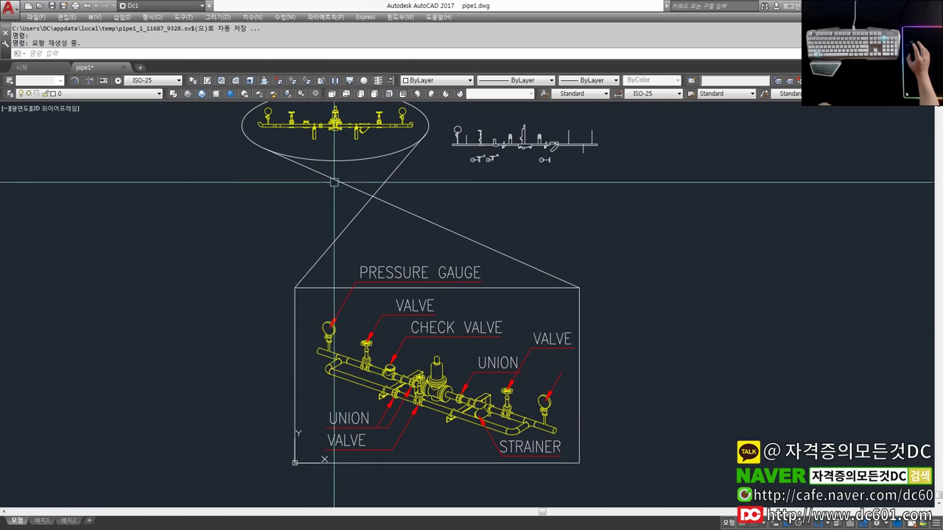
scroll(305, 169, "up", 4)
scroll(295, 185, "up", 2)
scroll(295, 192, "down", 5)
scroll(436, 326, "down", 2)
middle_click_drag(437, 326, 440, 240)
scroll(475, 343, "up", 2)
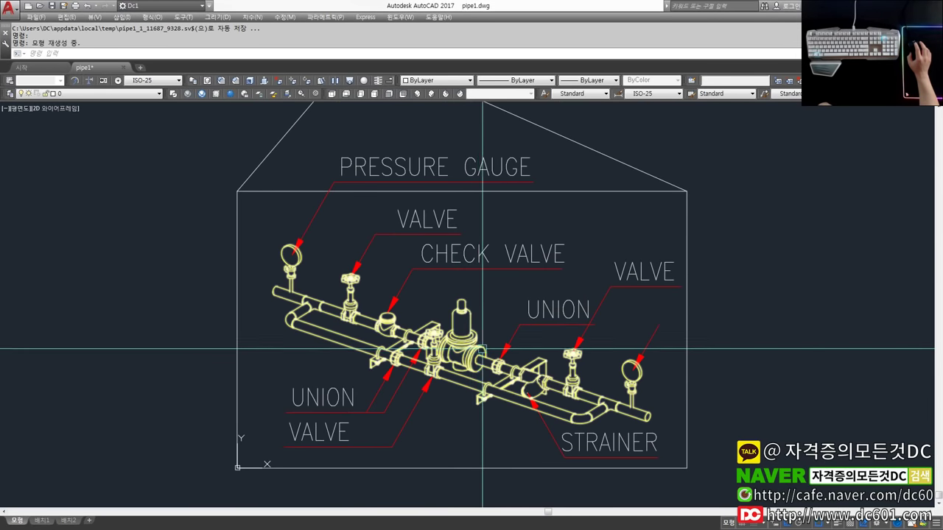
middle_click_drag(501, 344, 521, 323)
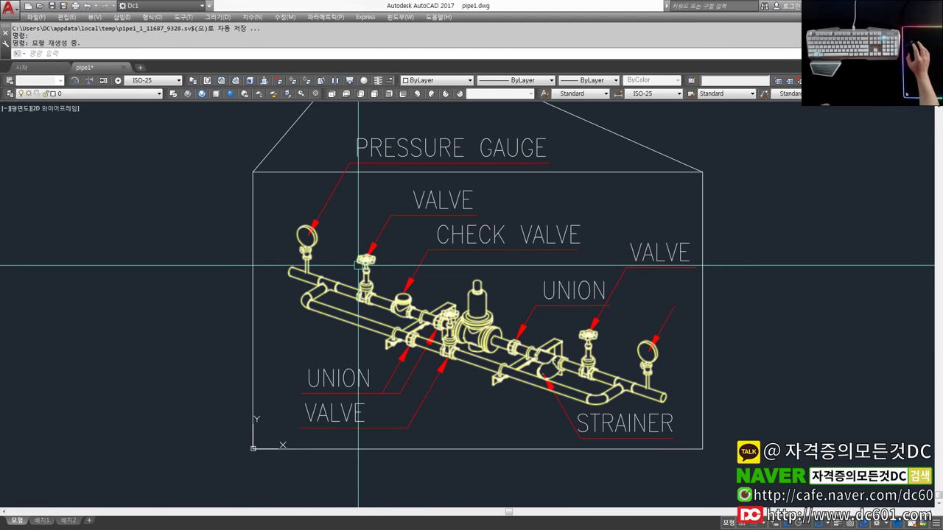
scroll(356, 260, "down", 3)
middle_click_drag(386, 243, 400, 295)
scroll(415, 236, "down", 3)
scroll(416, 241, "up", 2)
middle_click_drag(416, 241, 398, 221)
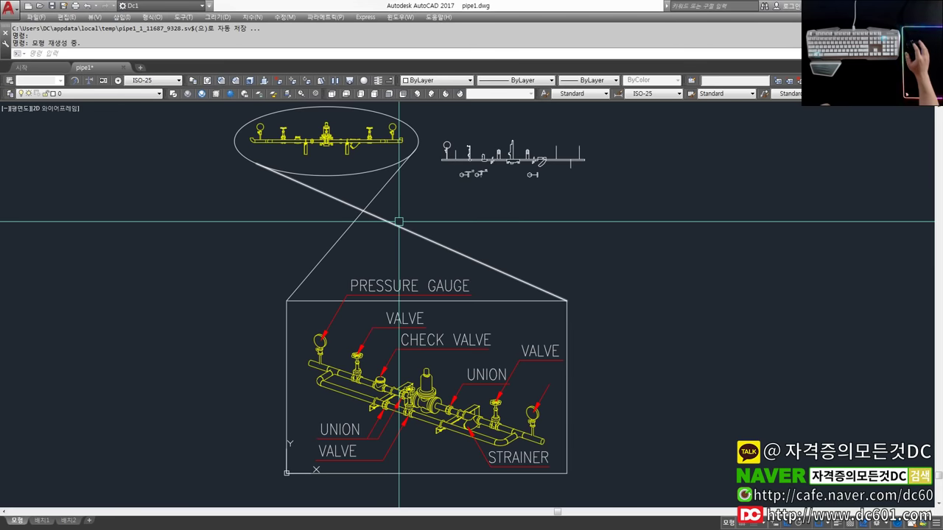
scroll(452, 243, "up", 3)
scroll(445, 228, "down", 3)
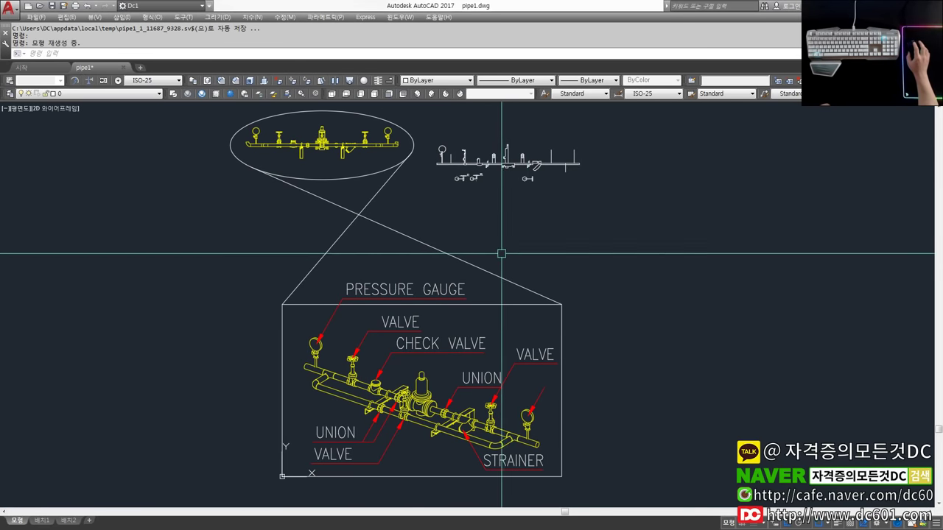
middle_click_drag(509, 250, 534, 274)
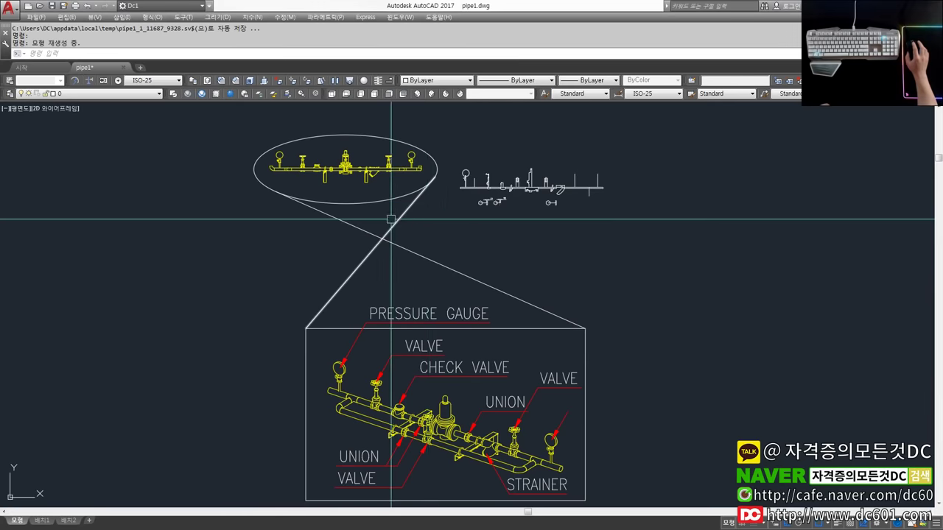
Crossing-select the two diagonal connector lines of the detail callout, then cancel the selection.
left_click(433, 243)
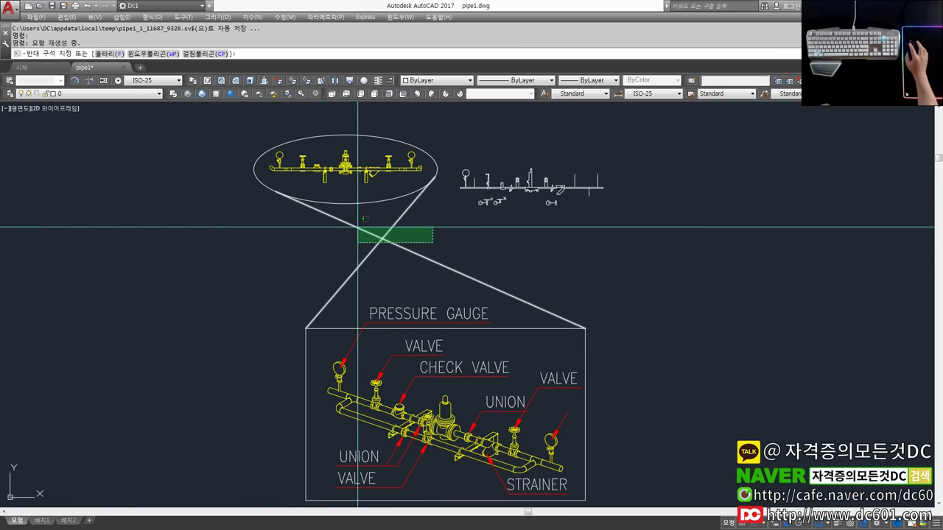
left_click(324, 227)
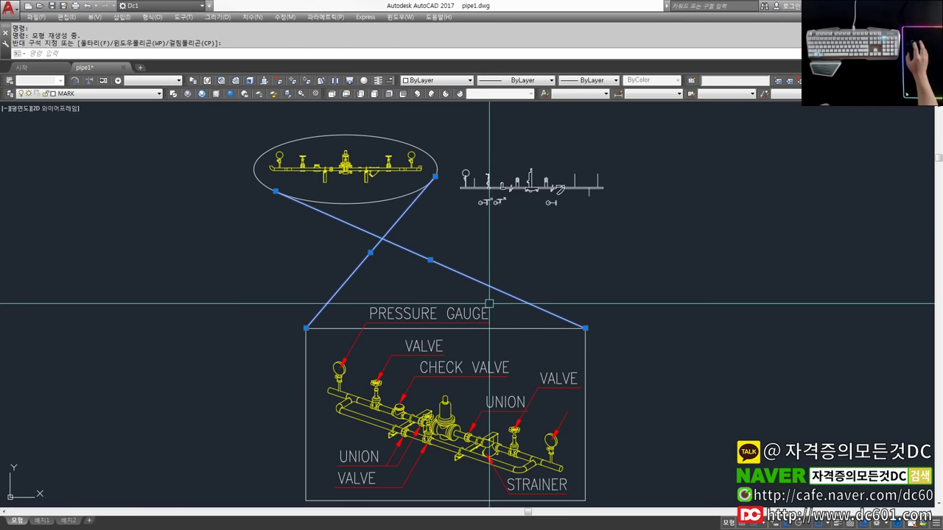
middle_click_drag(490, 267, 474, 196)
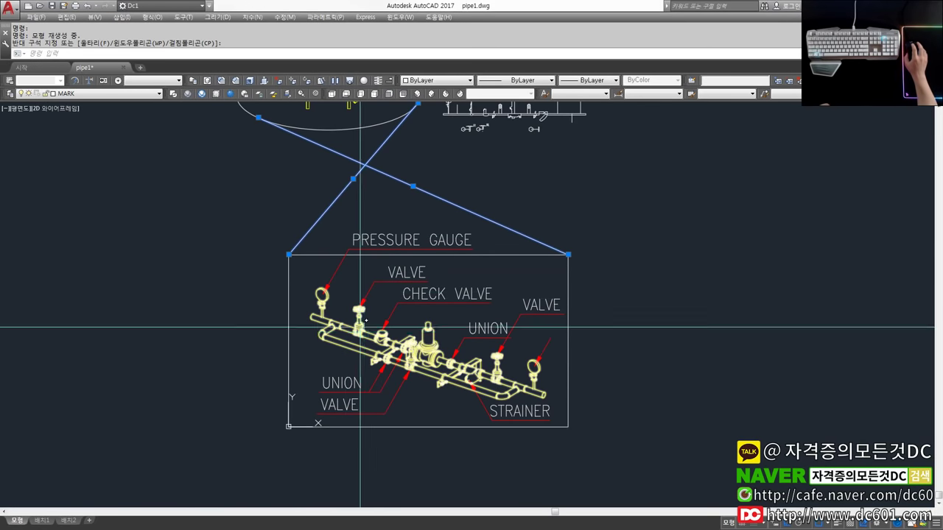
middle_click_drag(358, 341, 376, 361)
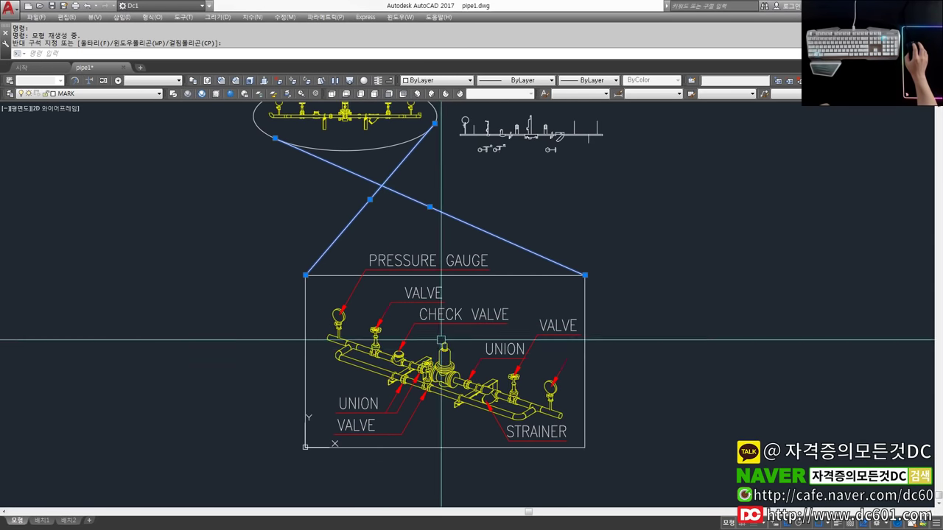
middle_click_drag(469, 338, 477, 357)
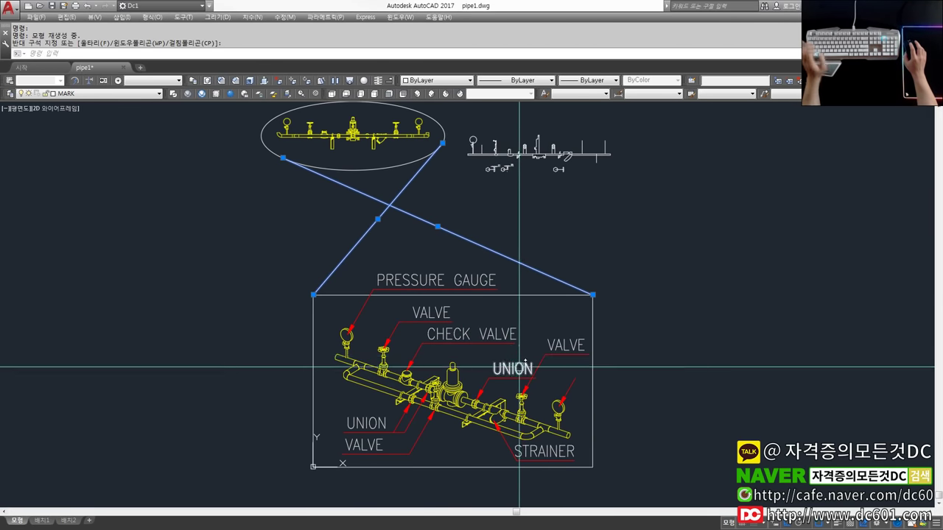
key("Escape")
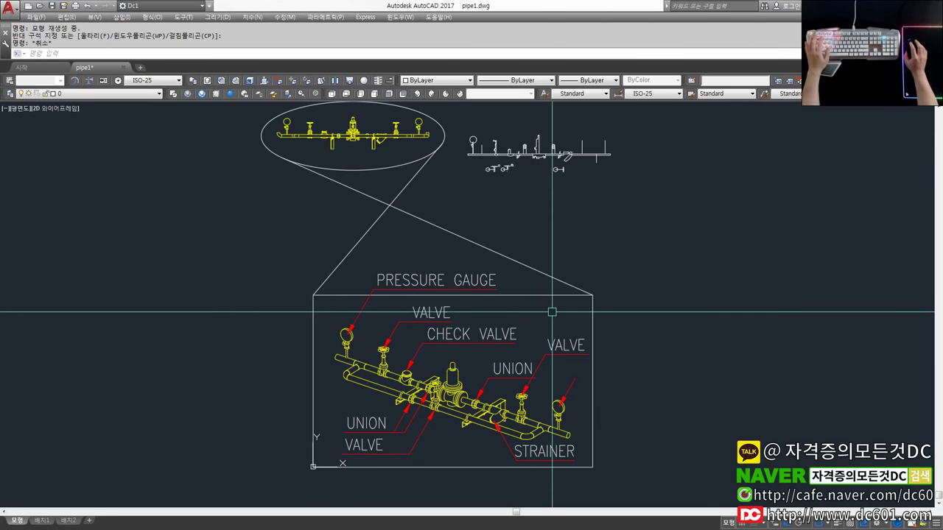
Zoom and recentre the ellipse, side view and detail box.
middle_click_drag(507, 247, 516, 253)
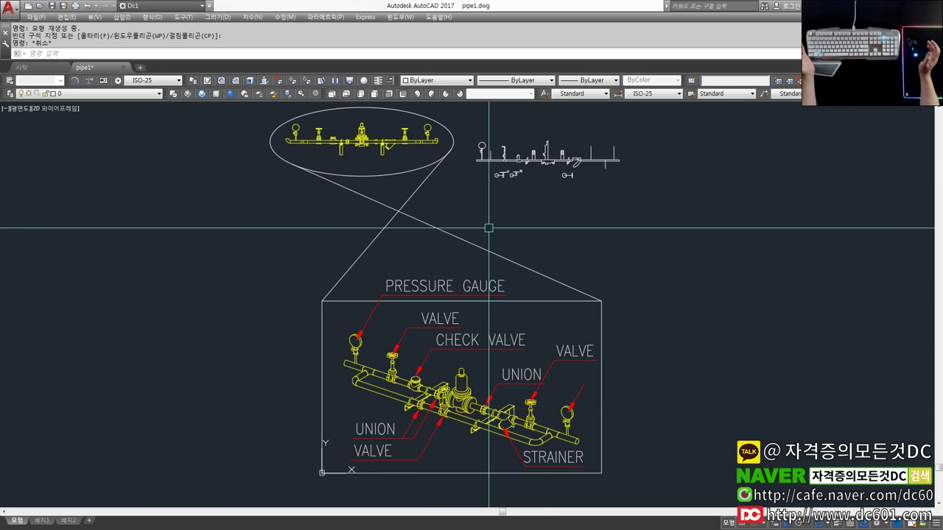
scroll(488, 227, "up", 1)
scroll(421, 211, "up", 1)
scroll(471, 214, "up", 2)
scroll(421, 197, "up", 2)
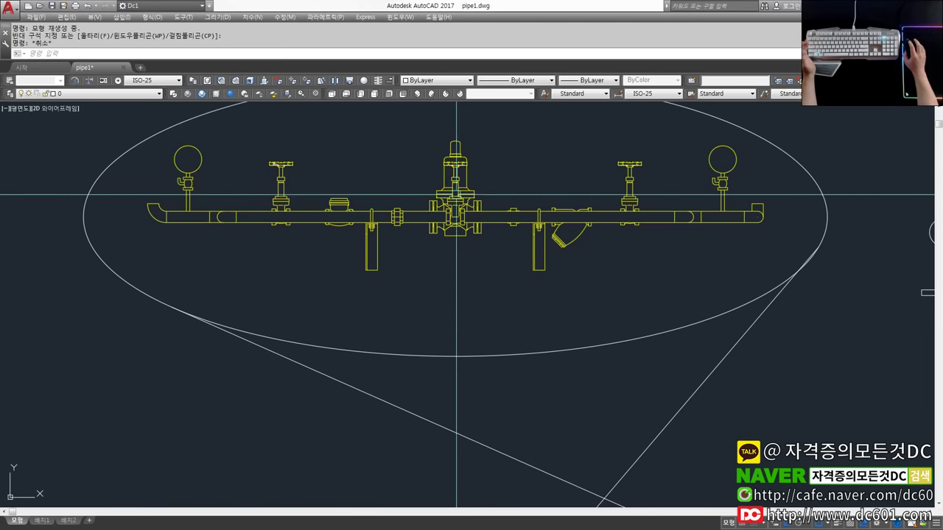
scroll(421, 198, "up", 1)
scroll(442, 189, "down", 3)
scroll(446, 200, "down", 1)
mouse_move(526, 234)
middle_mouse_down()
mouse_move(453, 209)
mouse_move(463, 227)
middle_mouse_up()
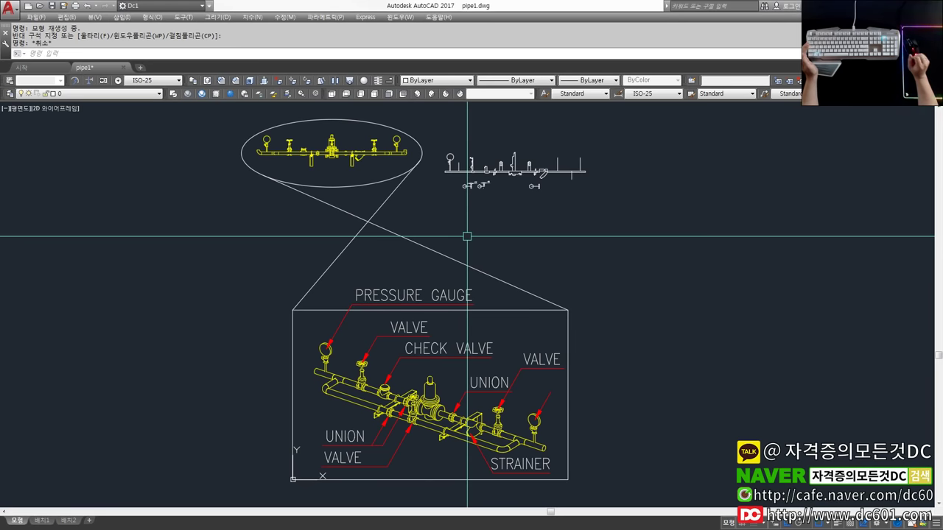
mouse_move(371, 381)
middle_mouse_down()
mouse_move(384, 341)
mouse_move(376, 367)
middle_mouse_up()
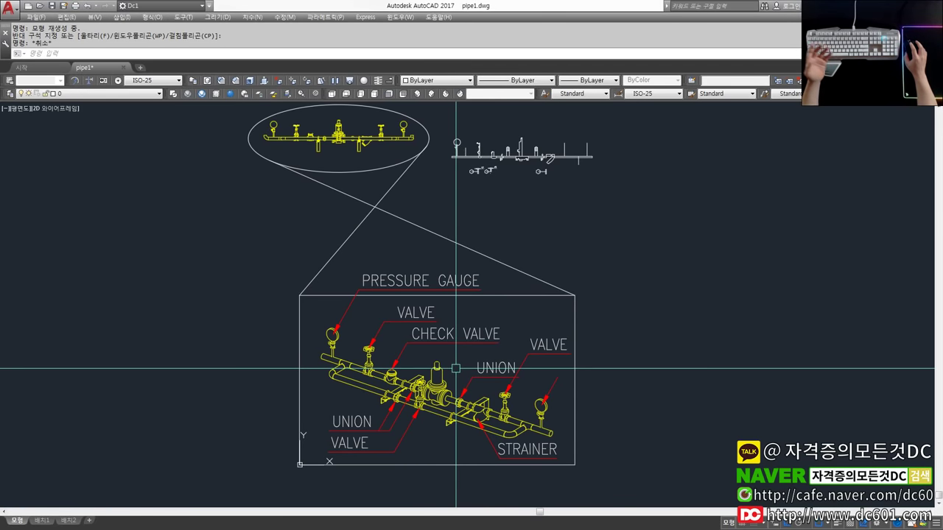
middle_click_drag(450, 370, 464, 376)
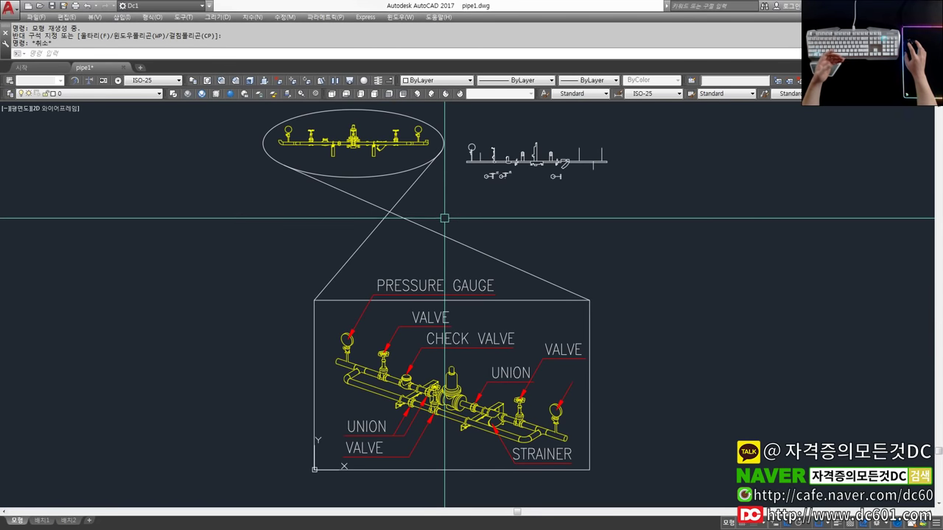
Crossing-select the two detail-callout connector lines again, deselecting and reselecting them.
left_click(448, 217)
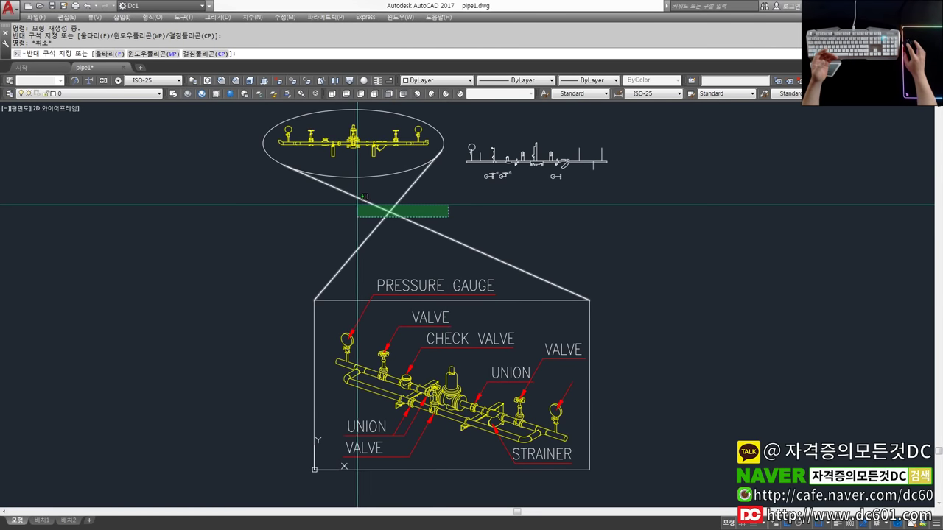
left_click(324, 203)
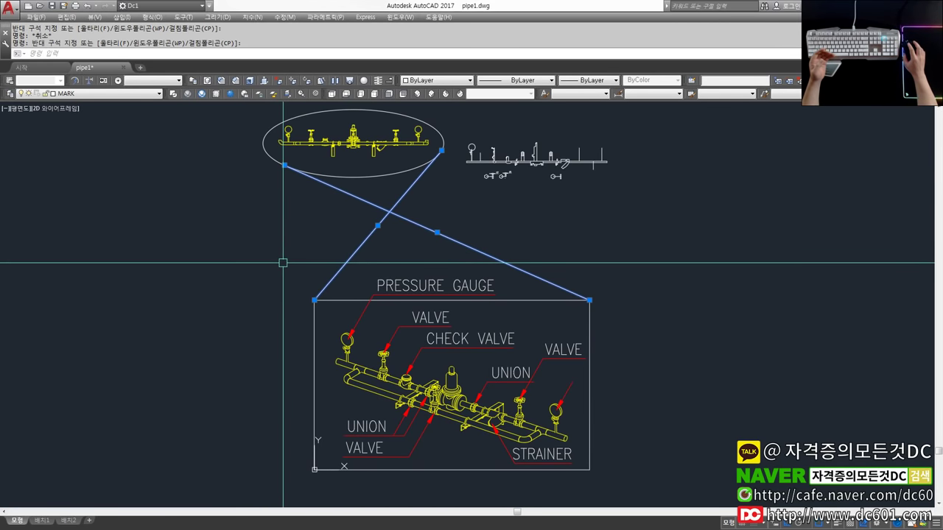
key("Escape")
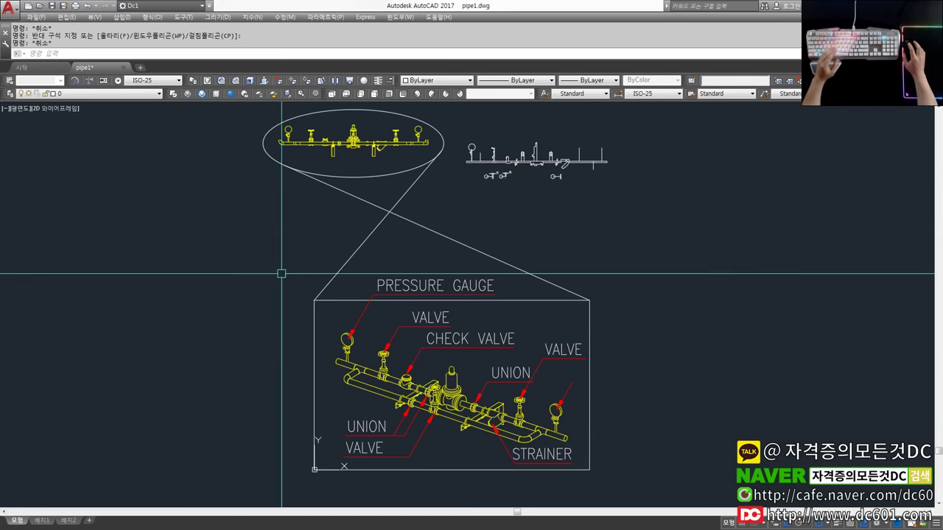
left_click(423, 204)
left_click(315, 211)
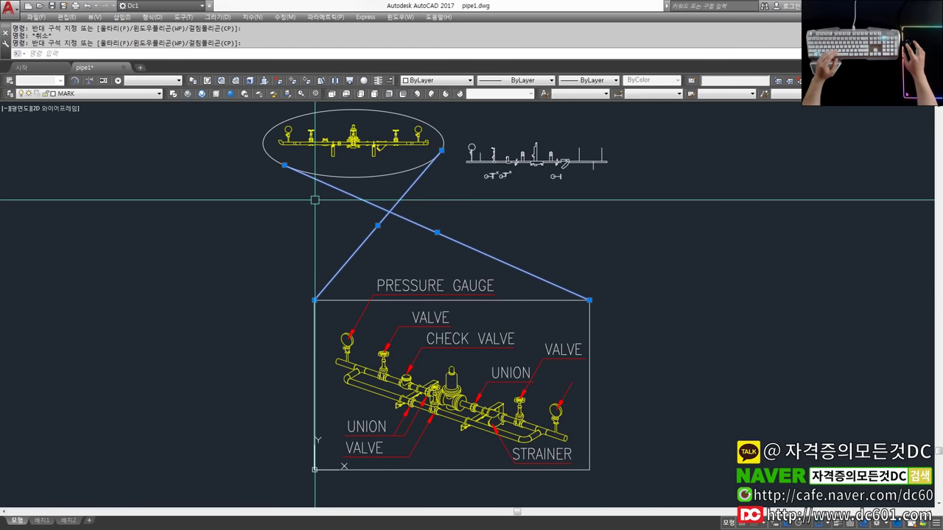
left_click(434, 212)
left_click(316, 203)
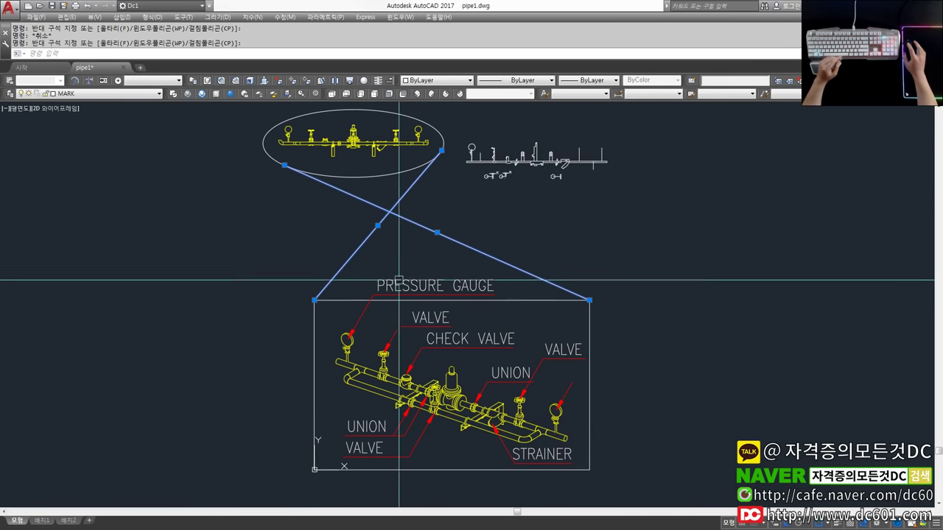
Zoom in on the left pressure gauge and start a DLI dimension at one side of its neck.
scroll(406, 279, "down", 2)
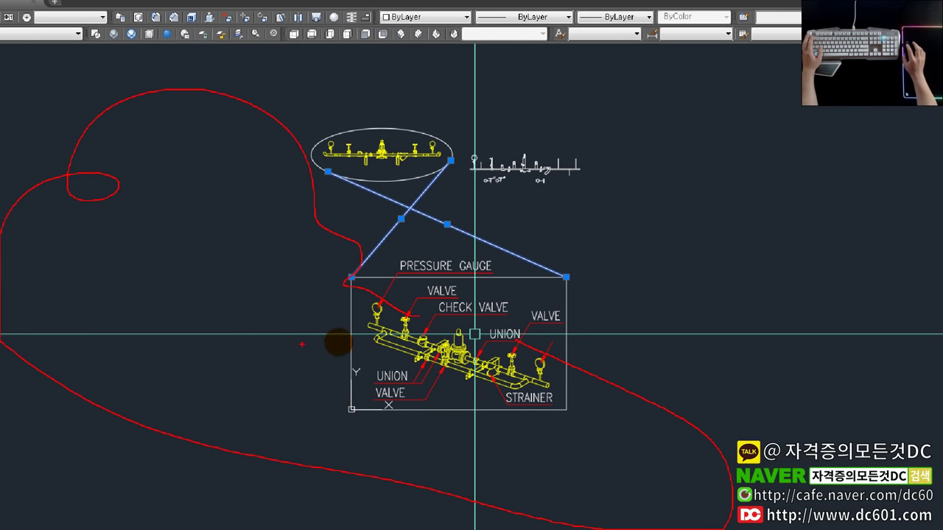
middle_click_drag(505, 361, 482, 320)
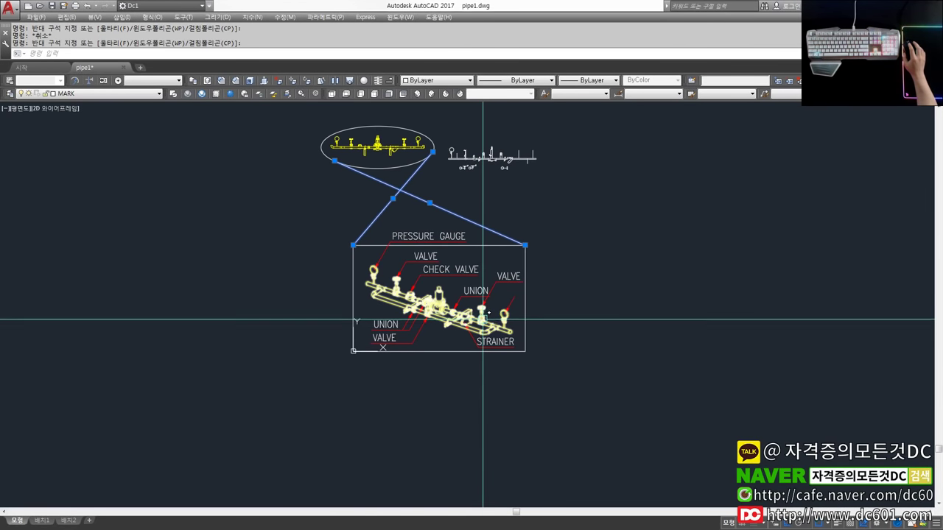
scroll(495, 222, "up", 2)
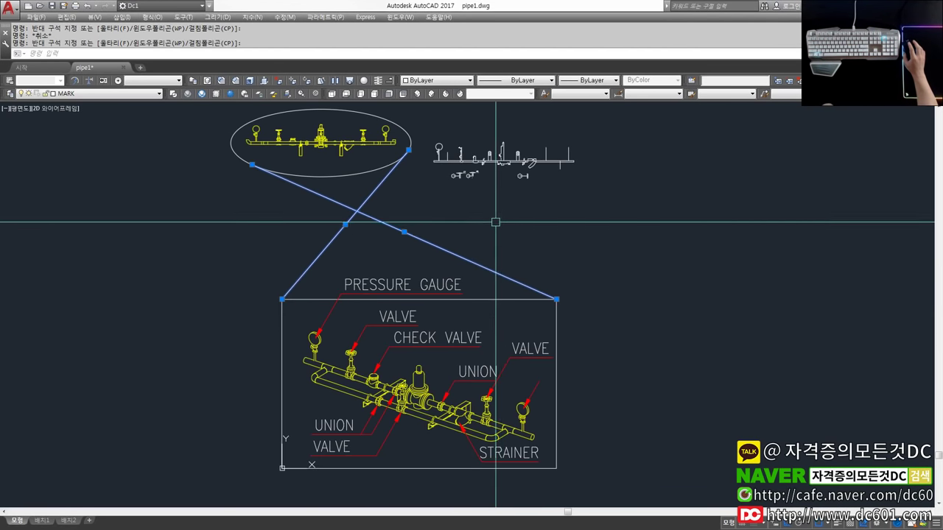
scroll(368, 169, "up", 1)
scroll(238, 172, "up", 1)
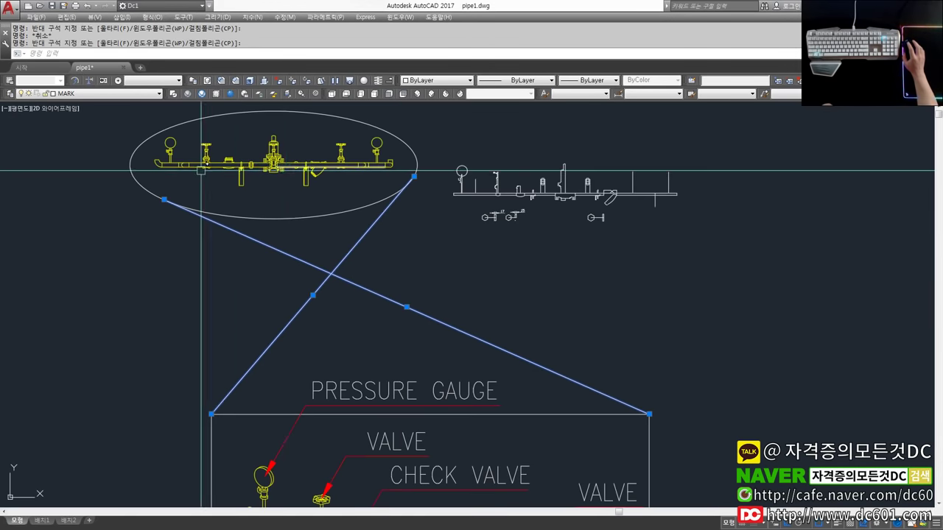
scroll(228, 193, "up", 2)
scroll(227, 194, "down", 1)
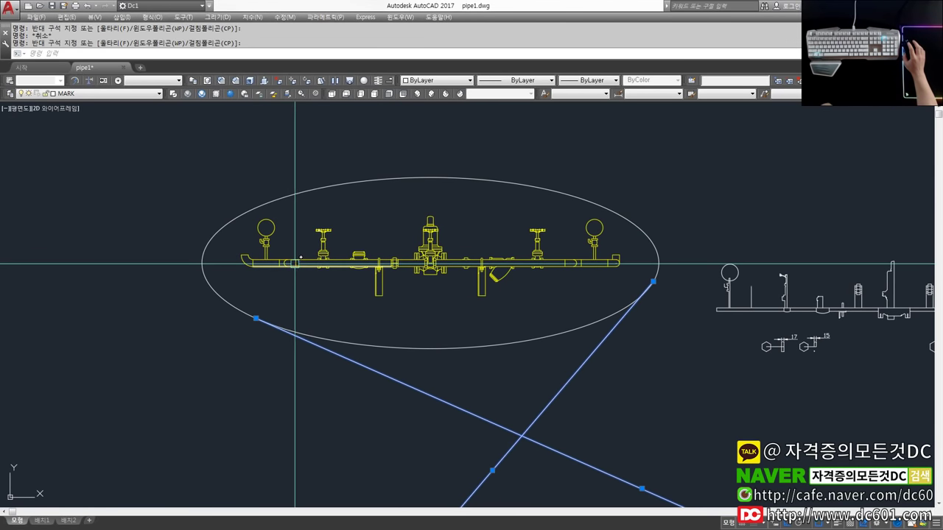
scroll(291, 264, "up", 2)
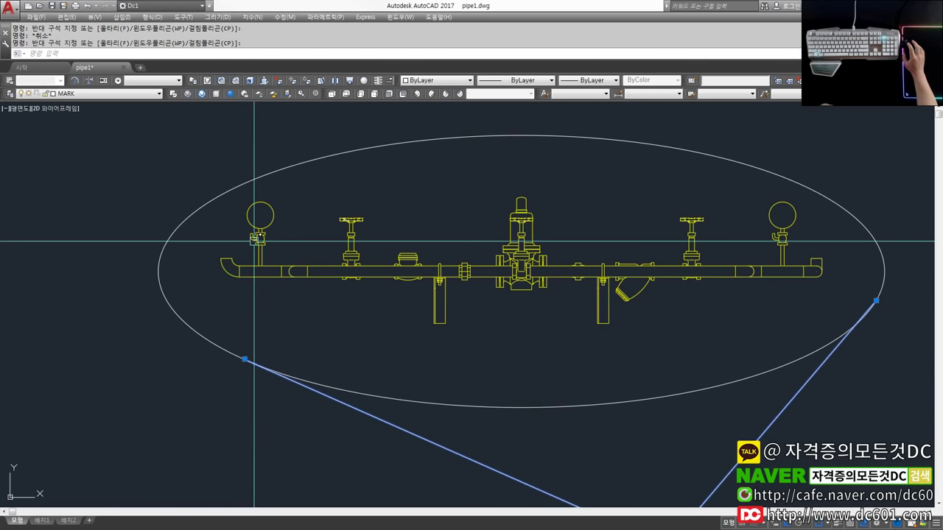
scroll(254, 230, "up", 3)
type("dli")
key("Return")
left_click(255, 222)
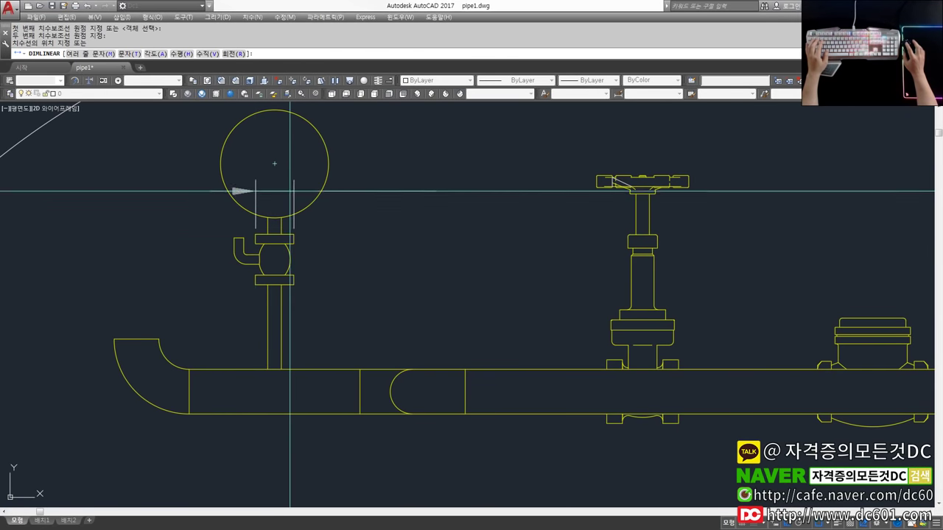
Pick the gauge neck's second side, then cancel the 41.73 dimension and zoom out.
left_click(280, 222)
key("Escape")
scroll(286, 203, "down", 2)
scroll(311, 210, "down", 3)
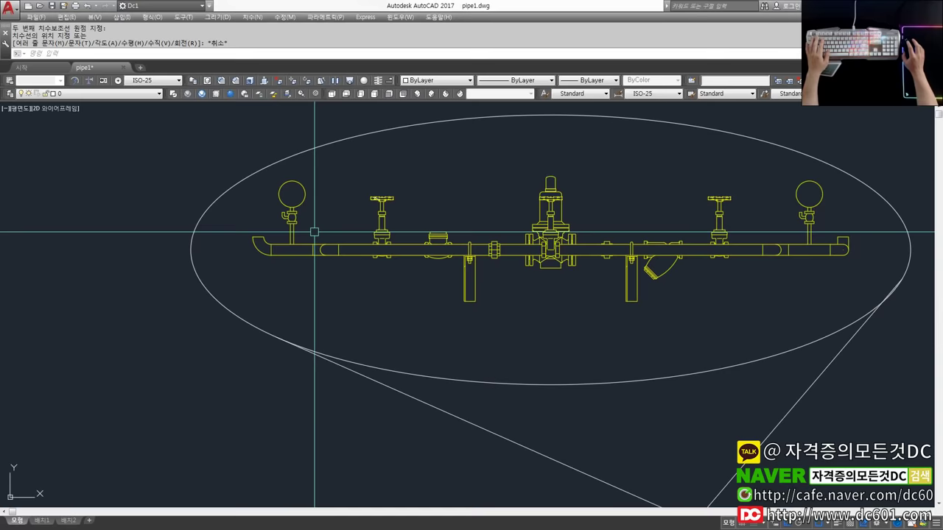
scroll(325, 245, "down", 2)
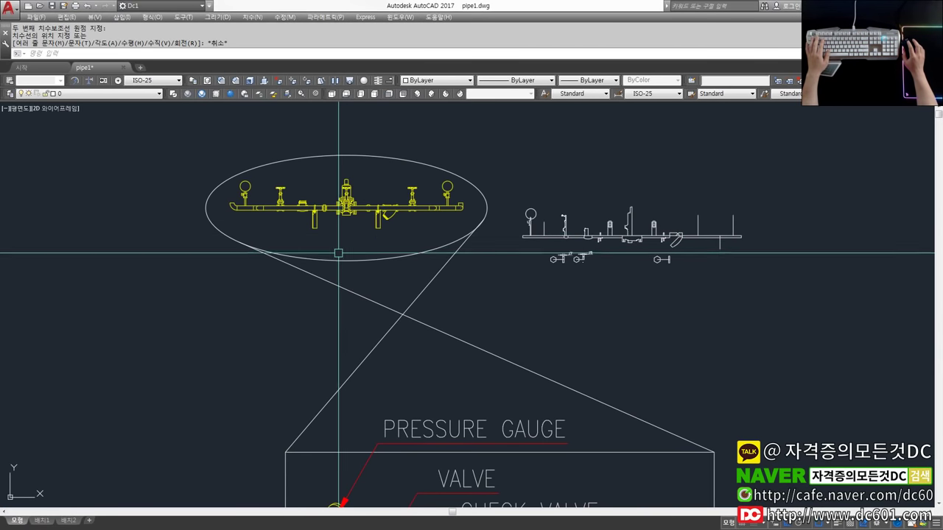
Reframe the front view toward the left, then drag the floor-plan photo viewer onscreen.
middle_click_drag(333, 256, 337, 252)
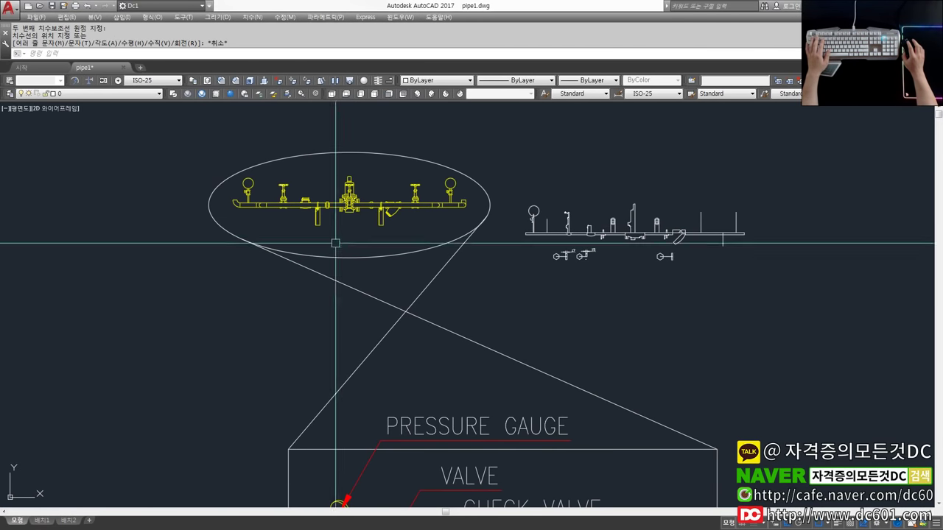
scroll(269, 194, "up", 3)
scroll(267, 186, "up", 3)
scroll(267, 187, "down", 2)
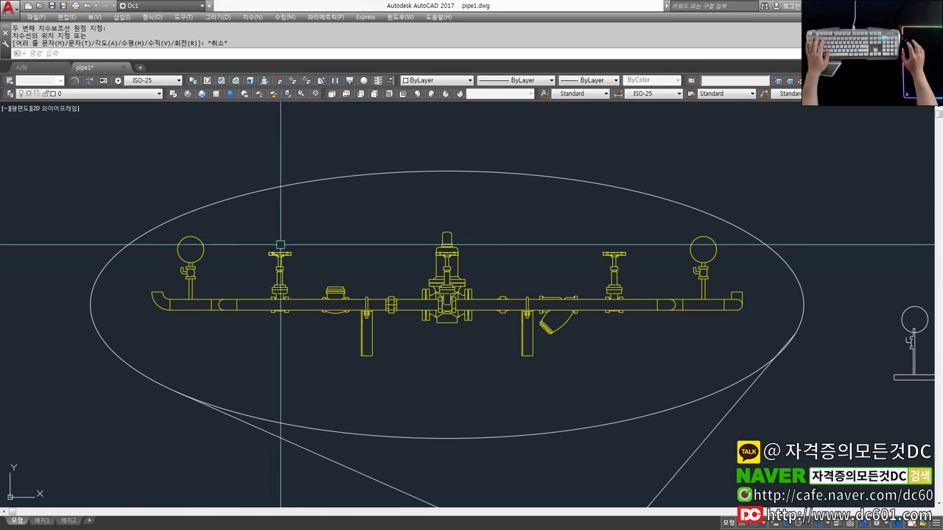
scroll(484, 247, "down", 4)
middle_click_drag(484, 247, 362, 219)
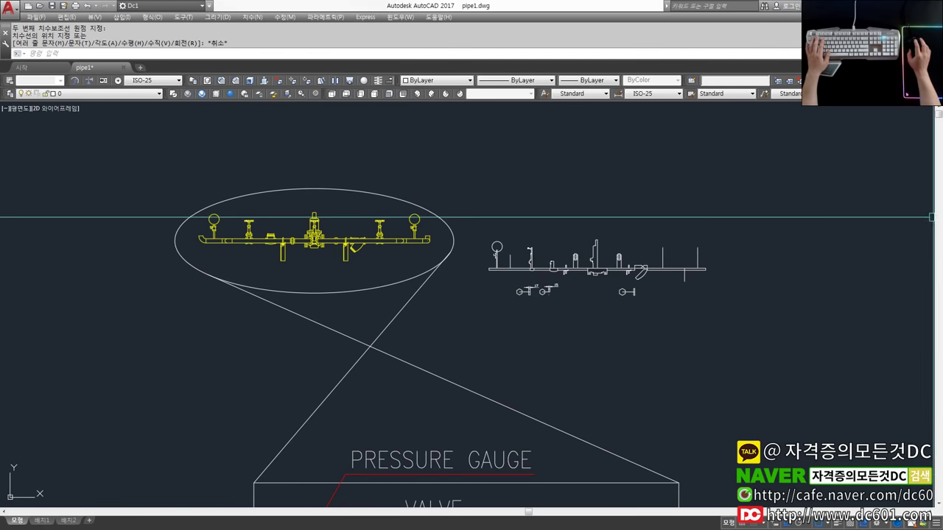
scroll(464, 206, "down", 1)
scroll(464, 214, "down", 1)
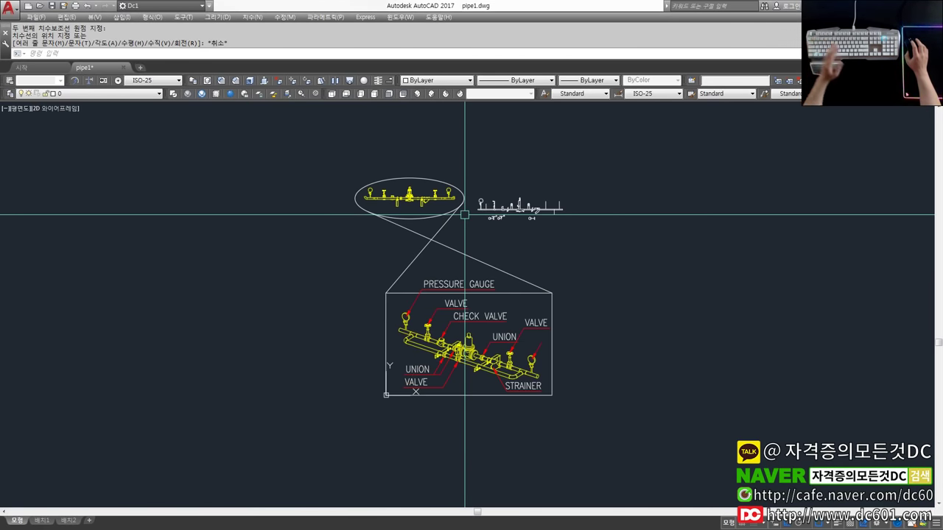
middle_click_drag(466, 216, 457, 217)
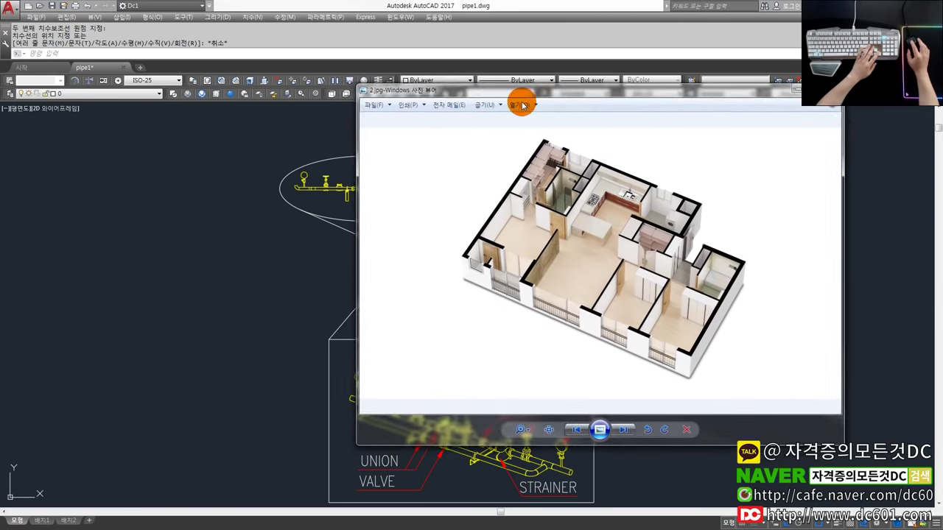
left_click_drag(526, 95, 462, 112)
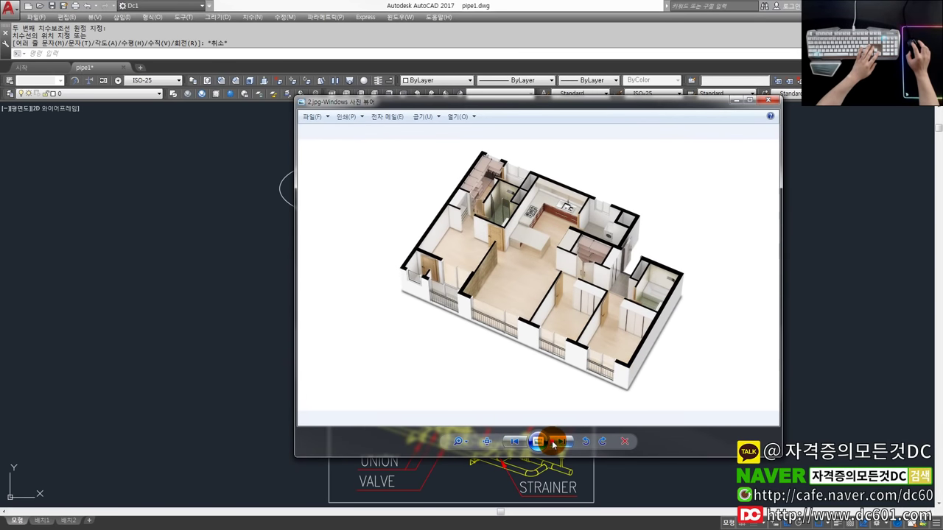
Page to the 2D then 3D floor-plan images, then drag the viewer off to the right.
left_click(560, 445)
left_click(563, 444)
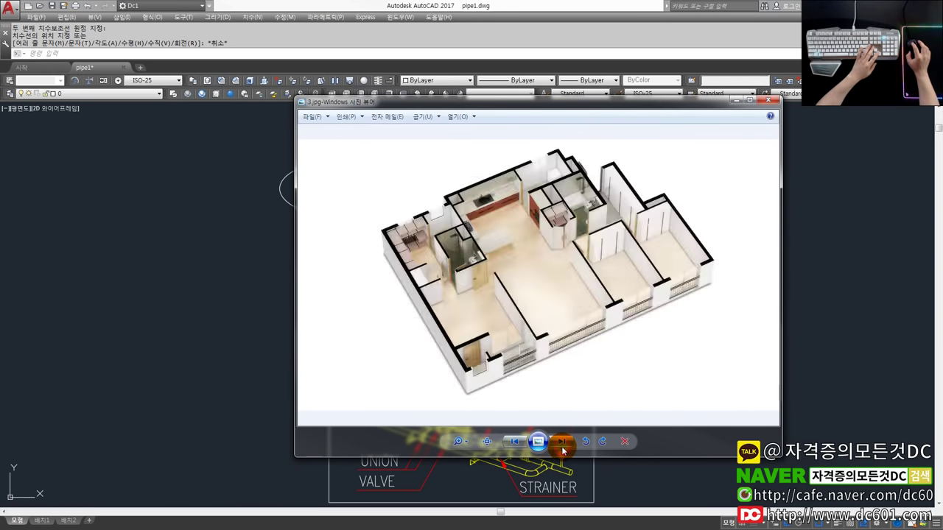
left_click_drag(540, 103, 942, 111)
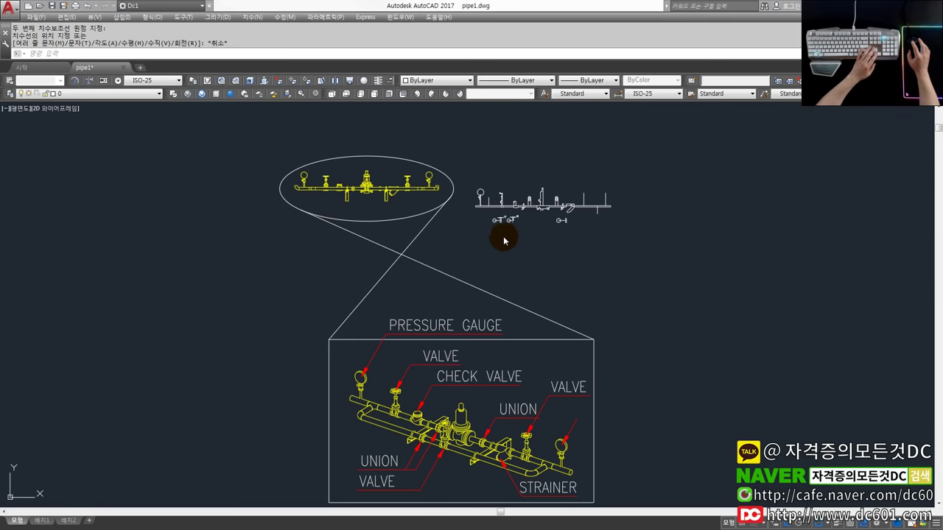
scroll(471, 190, "up", 3)
scroll(487, 267, "up", 1)
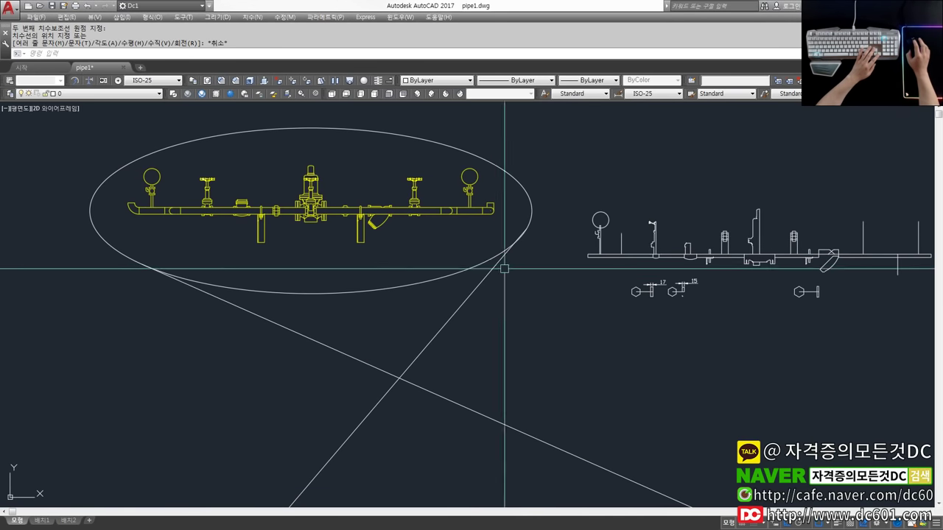
middle_click_drag(582, 258, 640, 300)
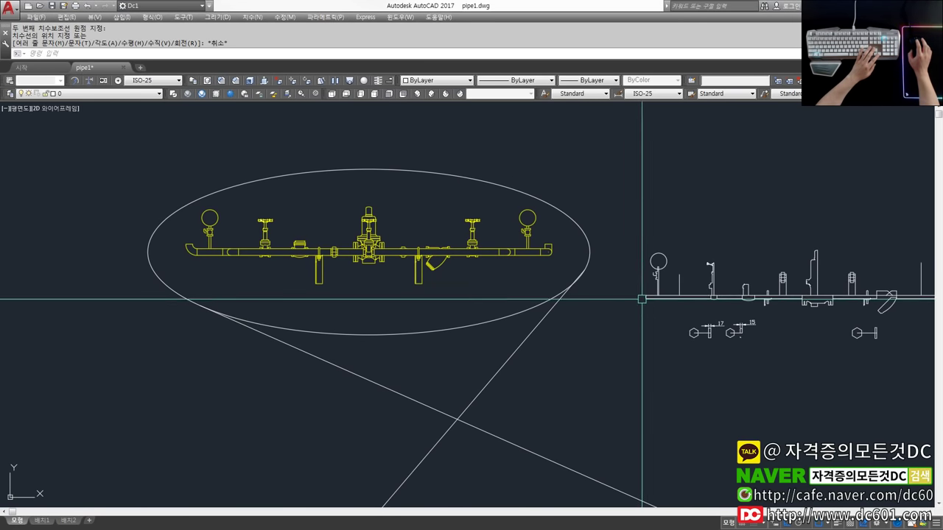
scroll(643, 299, "down", 2)
scroll(415, 255, "down", 1)
scroll(409, 255, "up", 3)
scroll(409, 255, "down", 2)
scroll(398, 229, "up", 2)
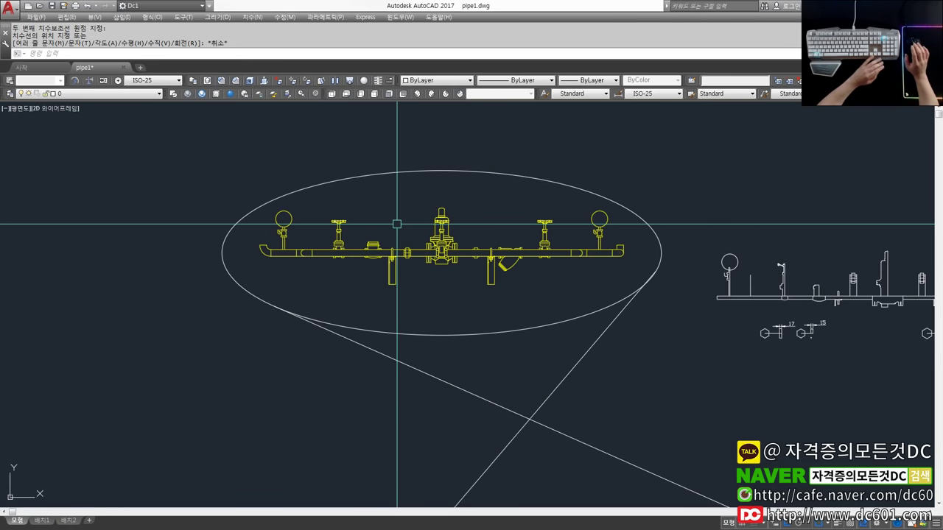
left_click(420, 284)
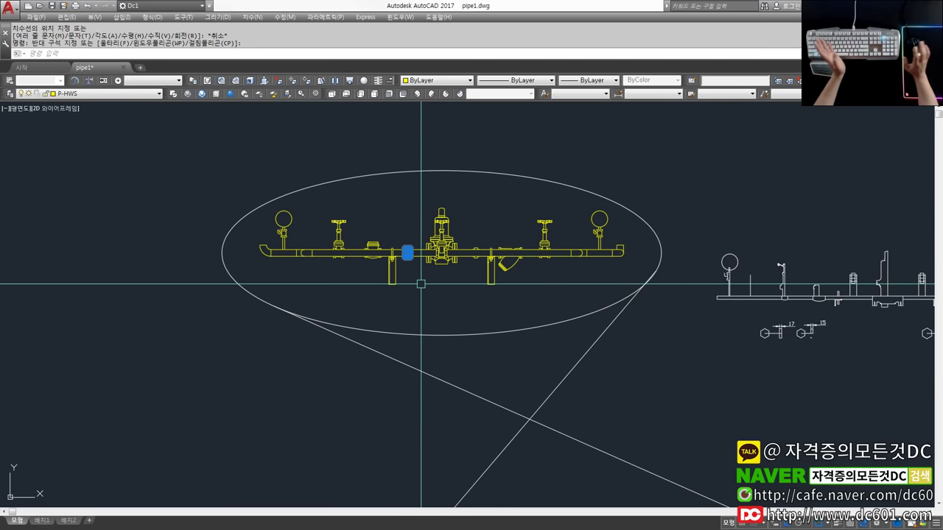
scroll(434, 302, "down", 2)
key("Escape")
scroll(457, 324, "down", 2)
middle_click_drag(463, 331, 400, 273)
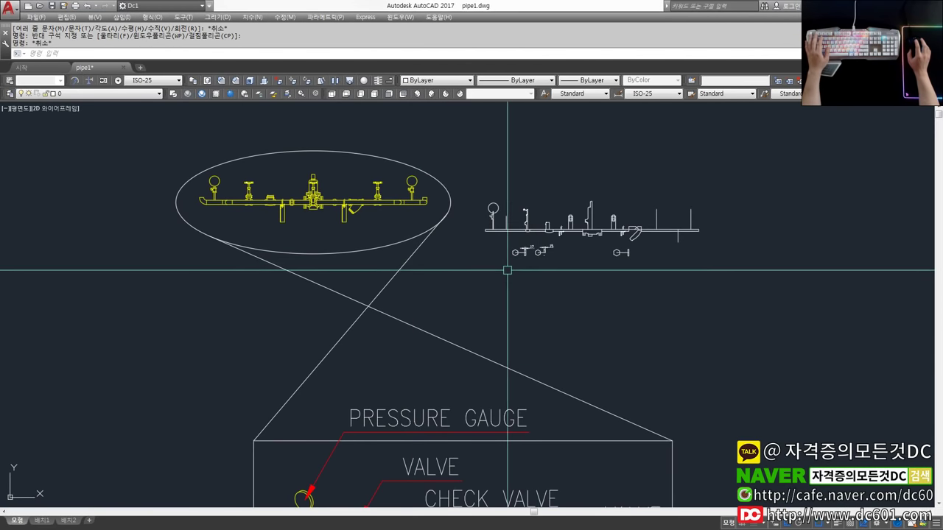
middle_click_drag(459, 196, 467, 252)
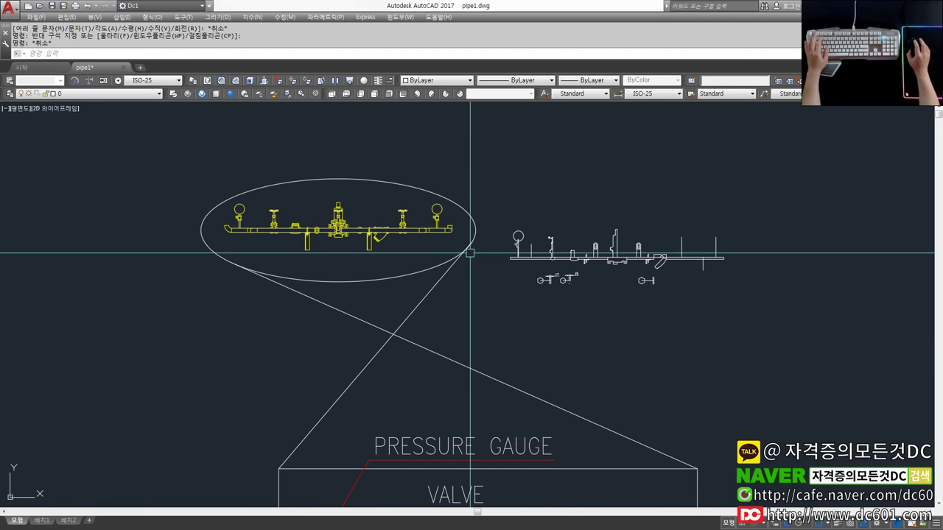
scroll(313, 237, "up", 2)
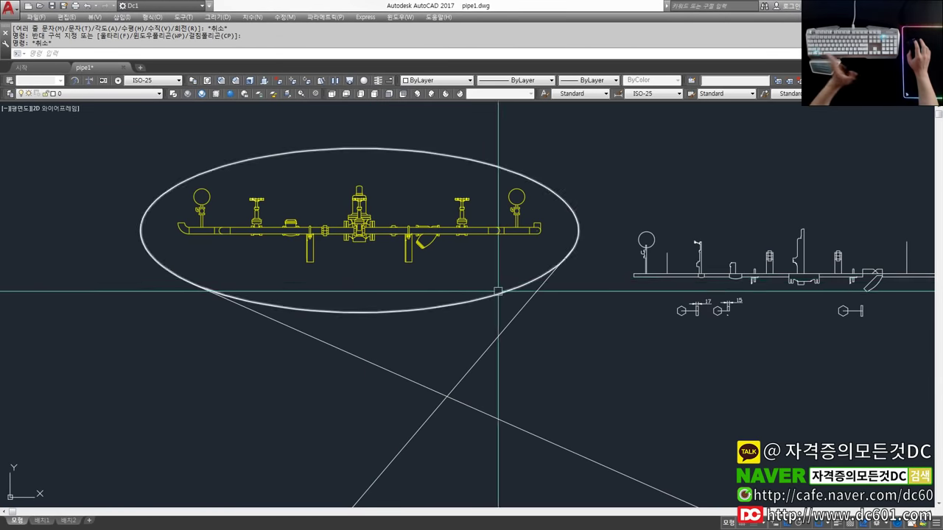
mouse_move(425, 280)
middle_mouse_down()
mouse_move(352, 272)
mouse_move(398, 274)
middle_mouse_up()
scroll(317, 263, "down", 3)
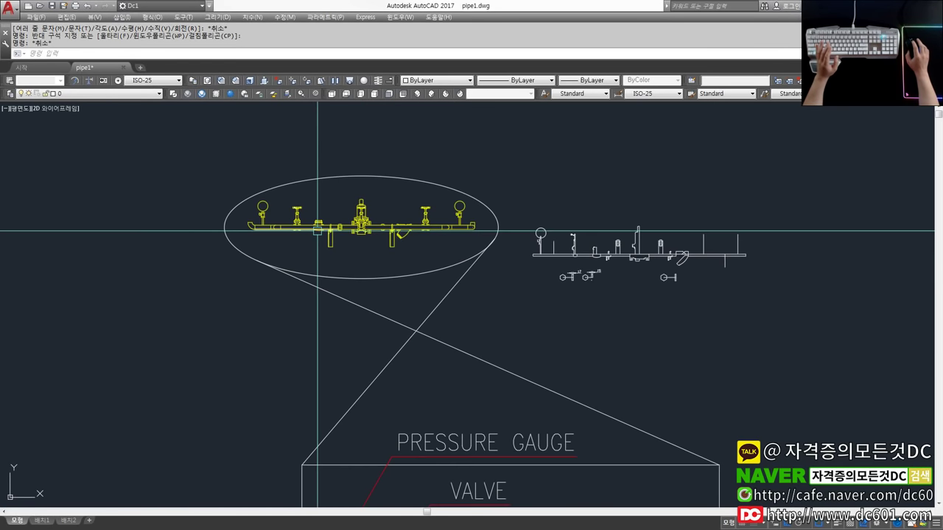
middle_click_drag(339, 294, 379, 217)
scroll(368, 254, "down", 1)
scroll(611, 289, "down", 2)
scroll(515, 282, "up", 1)
scroll(515, 282, "up", 3)
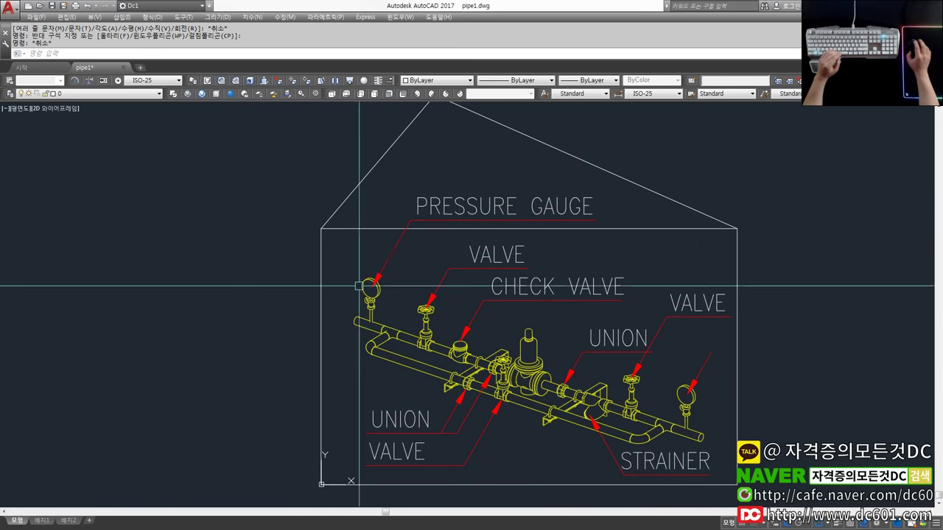
scroll(471, 309, "down", 3)
mouse_move(472, 309)
middle_mouse_down()
mouse_move(446, 293)
mouse_move(452, 328)
middle_mouse_up()
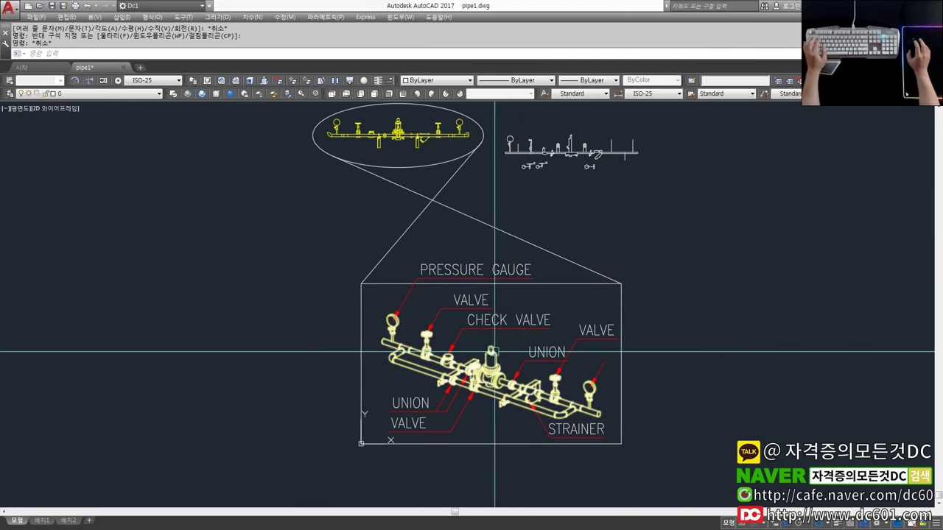
scroll(520, 356, "up", 2)
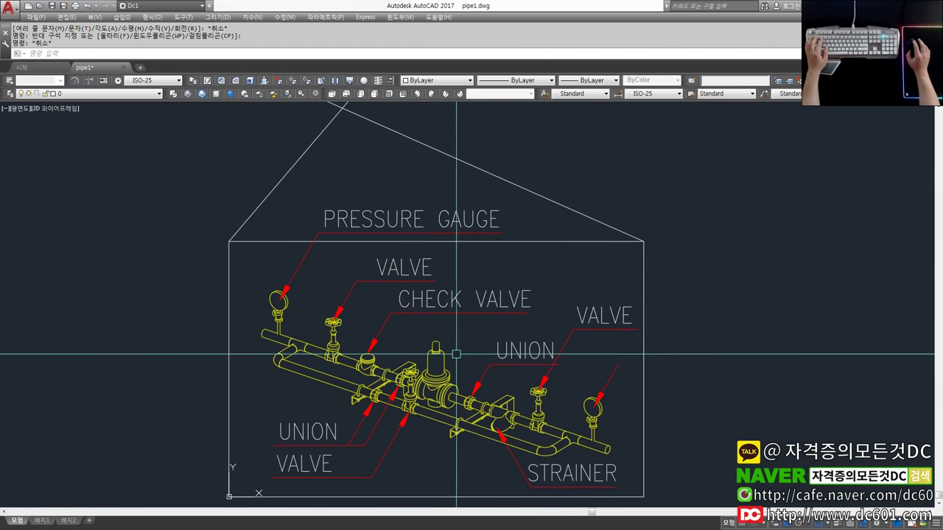
scroll(457, 355, "down", 2)
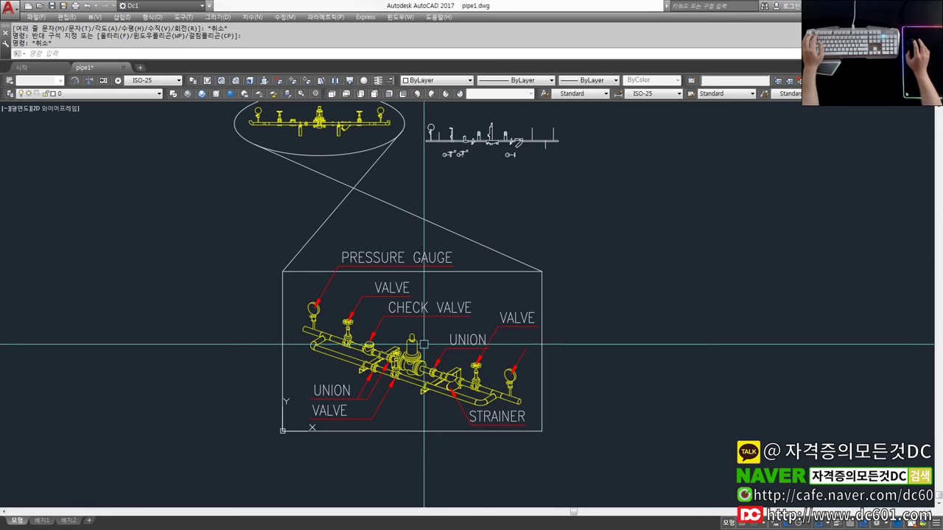
mouse_move(420, 355)
middle_mouse_down()
mouse_move(490, 384)
mouse_move(492, 403)
middle_mouse_up()
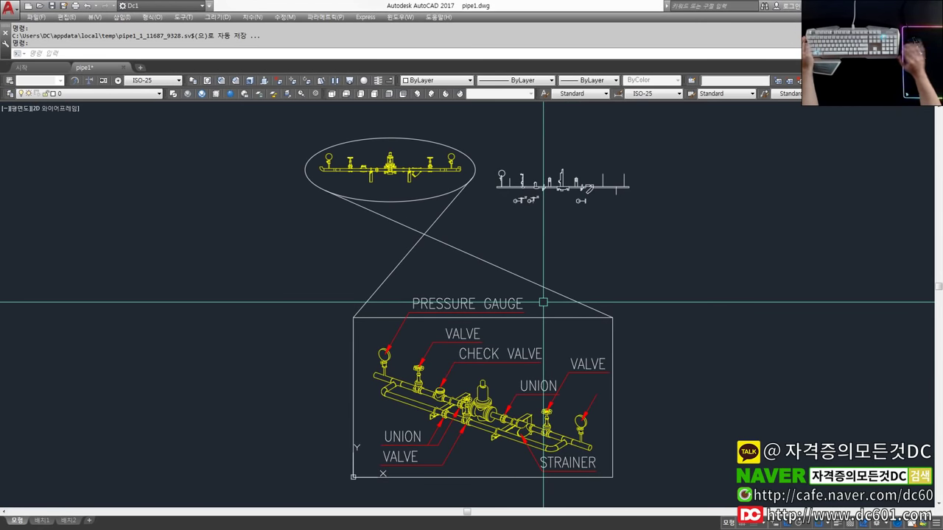
middle_click_drag(443, 234, 436, 300)
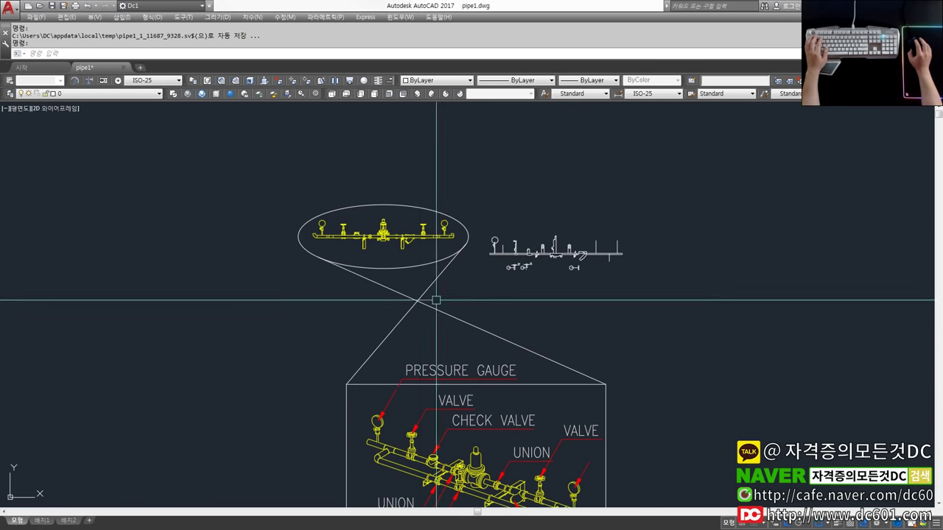
scroll(360, 210, "up", 4)
scroll(412, 250, "up", 3)
scroll(472, 294, "down", 3)
left_click(650, 332)
scroll(508, 368, "down", 5)
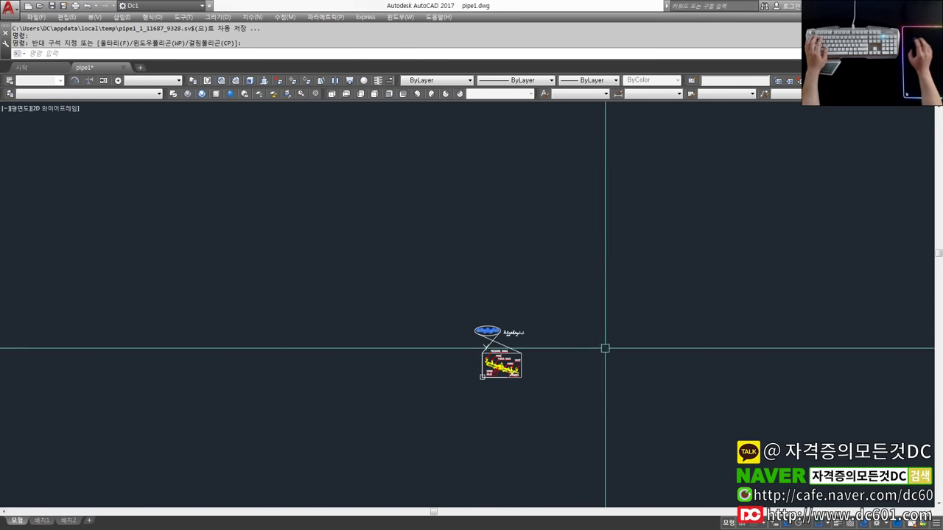
scroll(471, 305, "up", 4)
middle_click_drag(387, 303, 619, 207)
key("Escape")
scroll(442, 291, "up", 2)
scroll(459, 295, "up", 2)
middle_click_drag(367, 192, 360, 282)
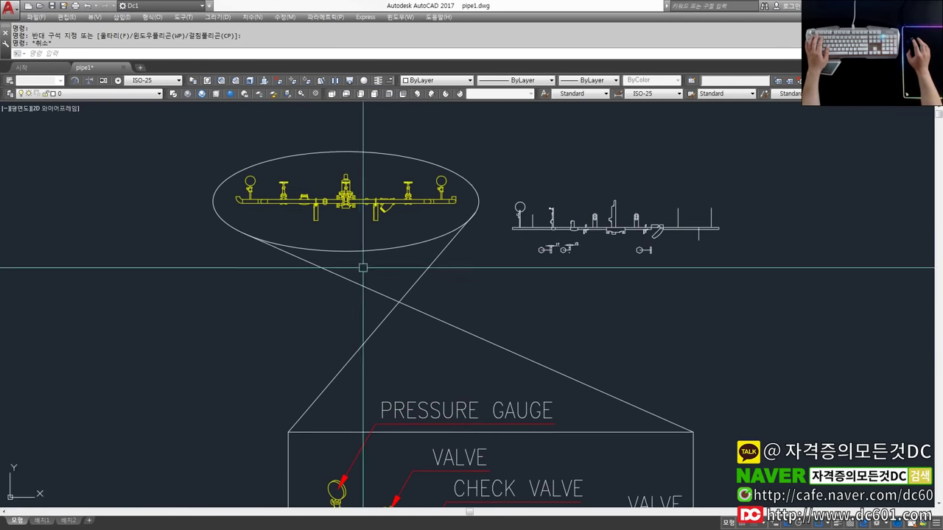
scroll(360, 282, "up", 2)
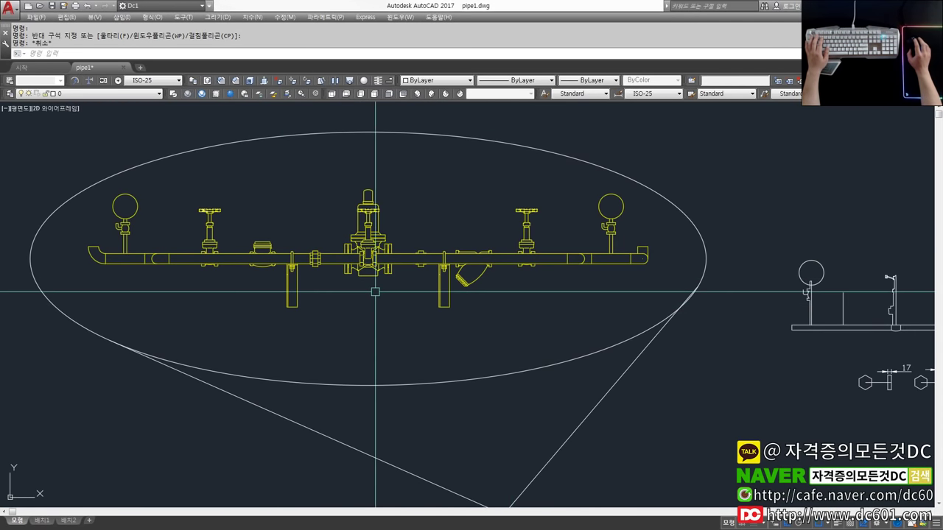
middle_click_drag(375, 291, 431, 291)
scroll(467, 292, "down", 1)
scroll(494, 295, "down", 1)
scroll(184, 294, "up", 2)
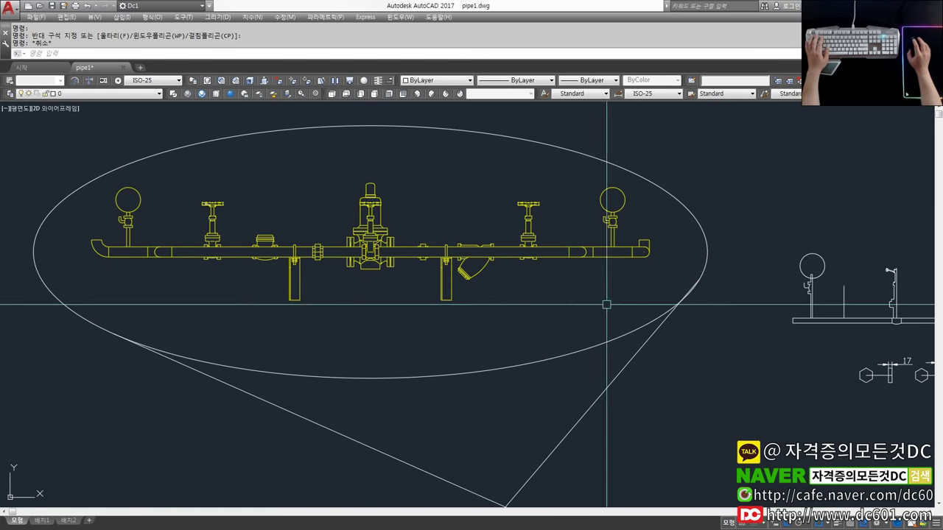
left_click(562, 301)
left_click(421, 249)
scroll(274, 272, "down", 4)
middle_click_drag(493, 508, 488, 325)
key("Escape")
left_click(435, 383)
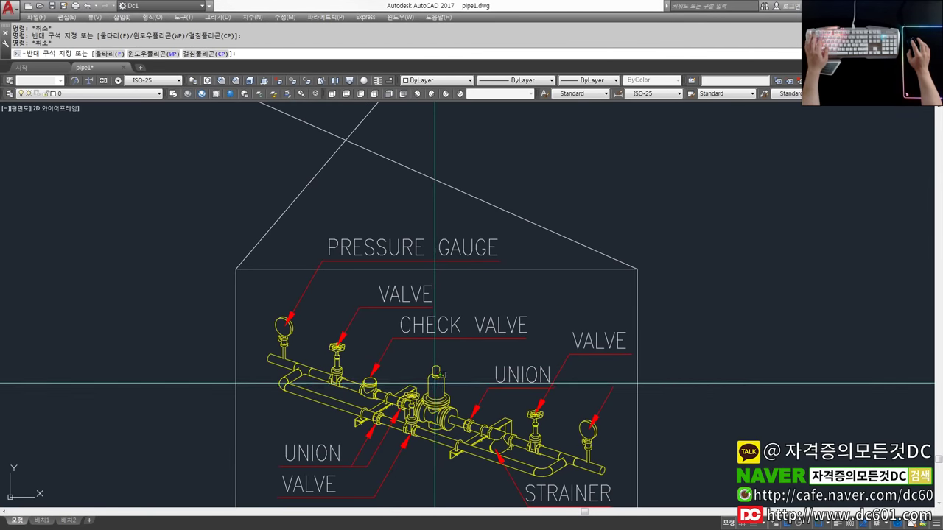
key("Escape")
scroll(418, 373, "down", 2)
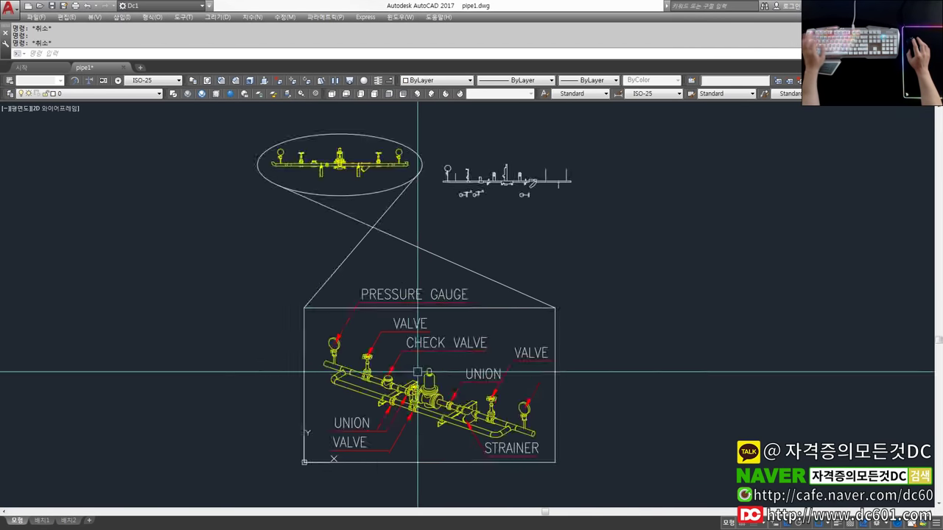
scroll(418, 372, "down", 1)
scroll(401, 310, "up", 2)
scroll(417, 316, "up", 1)
scroll(416, 325, "down", 1)
scroll(416, 325, "down", 2)
scroll(472, 325, "up", 2)
scroll(472, 317, "down", 2)
scroll(396, 310, "up", 1)
scroll(396, 310, "up", 2)
scroll(398, 307, "up", 2)
middle_click_drag(612, 405, 392, 345)
scroll(547, 316, "up", 1)
scroll(565, 331, "up", 1)
scroll(745, 369, "down", 1)
scroll(810, 357, "up", 1)
left_click(814, 357)
left_click(302, 182)
key("Escape")
scroll(310, 184, "up", 1)
scroll(788, 307, "down", 3)
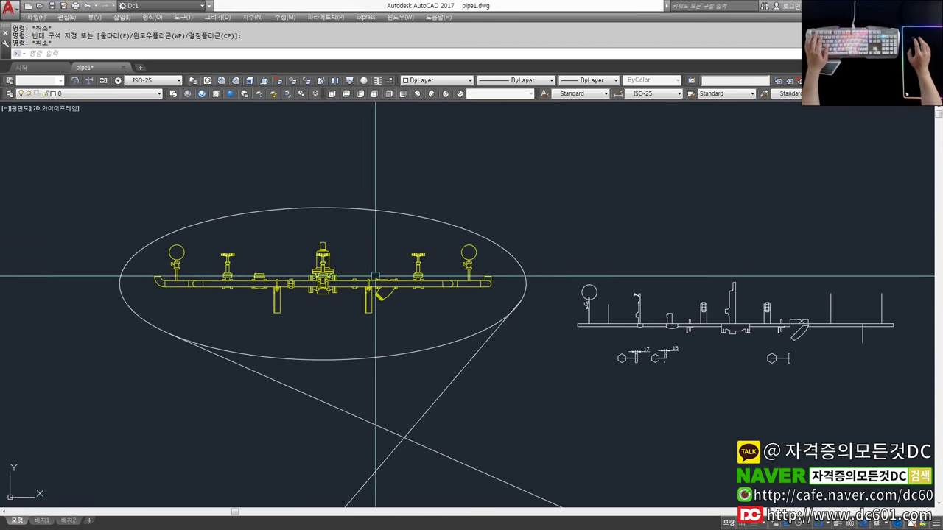
scroll(375, 277, "up", 4)
scroll(383, 264, "down", 2)
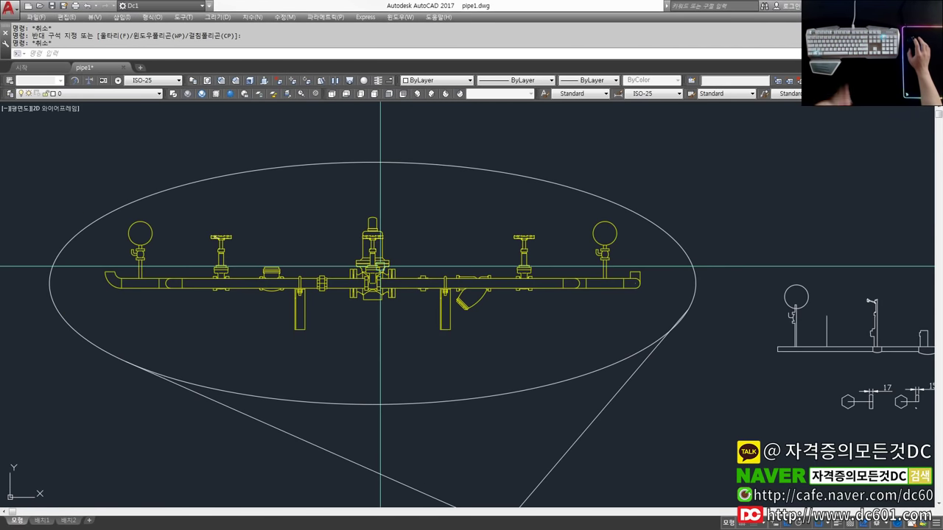
left_click(636, 325)
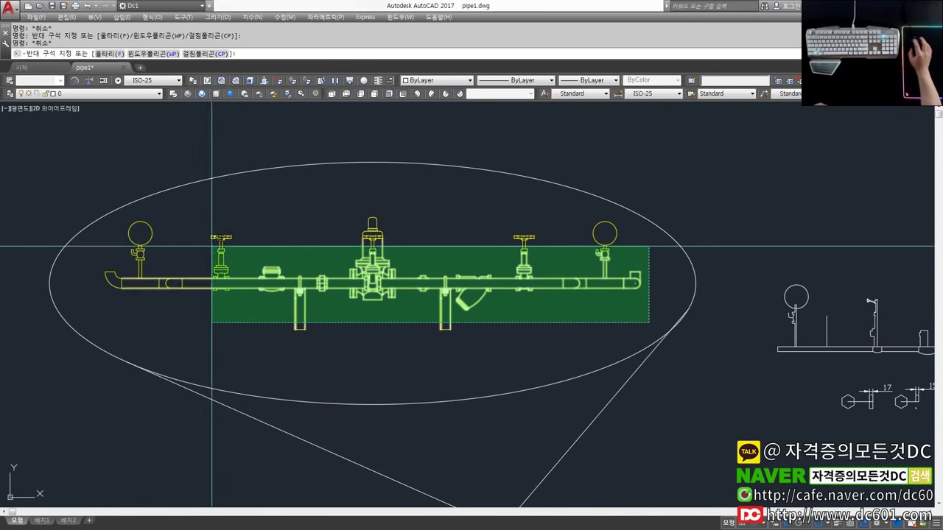
left_click(106, 211)
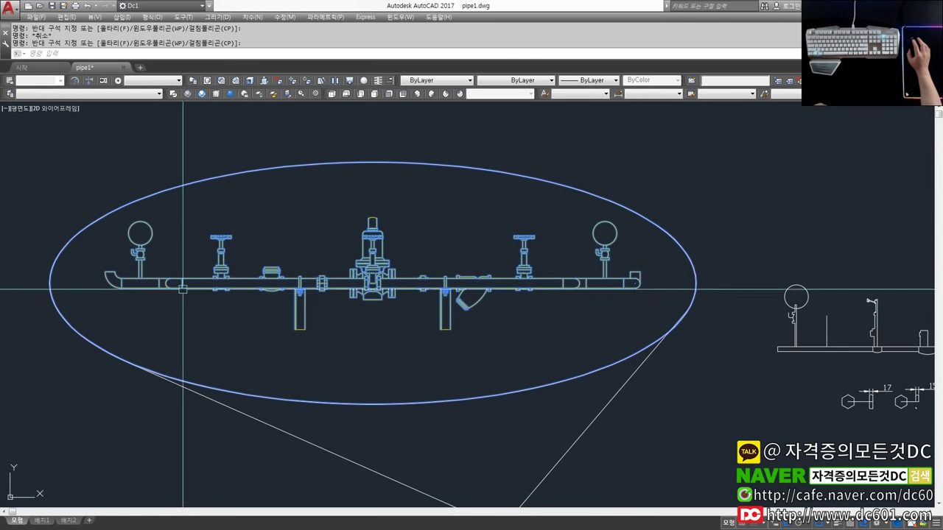
middle_click_drag(179, 275, 306, 274)
scroll(253, 284, "up", 3)
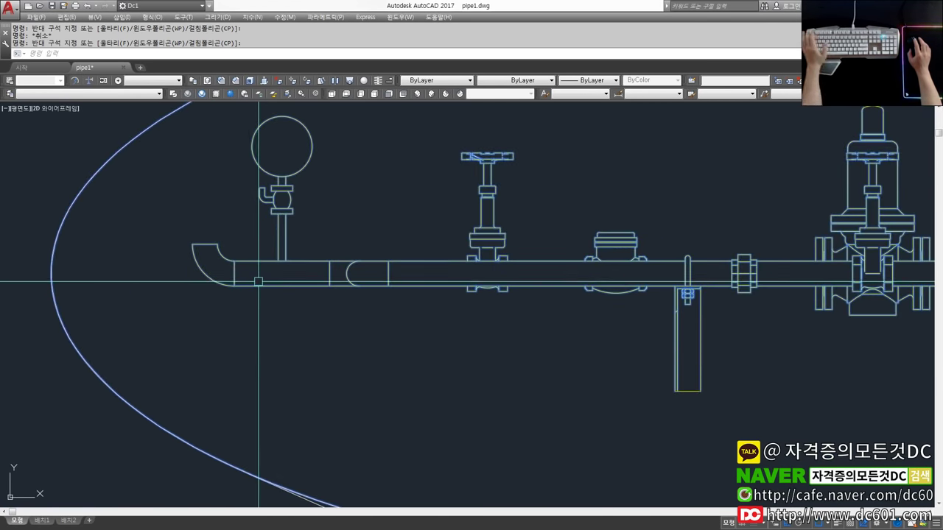
key("Escape")
scroll(273, 280, "down", 3)
mouse_move(319, 282)
middle_mouse_down()
mouse_move(216, 263)
mouse_move(172, 229)
middle_mouse_up()
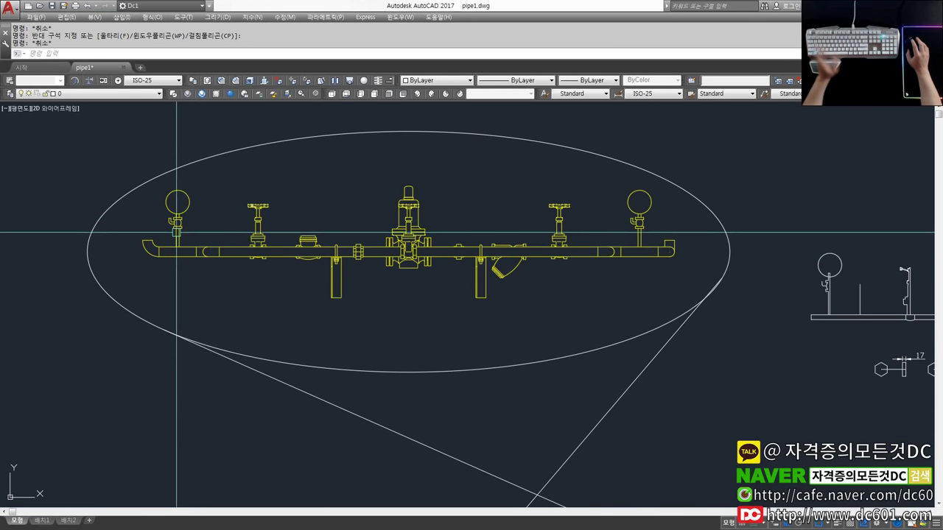
scroll(369, 266, "down", 2)
scroll(269, 275, "up", 3)
scroll(278, 246, "up", 2)
scroll(276, 249, "down", 5)
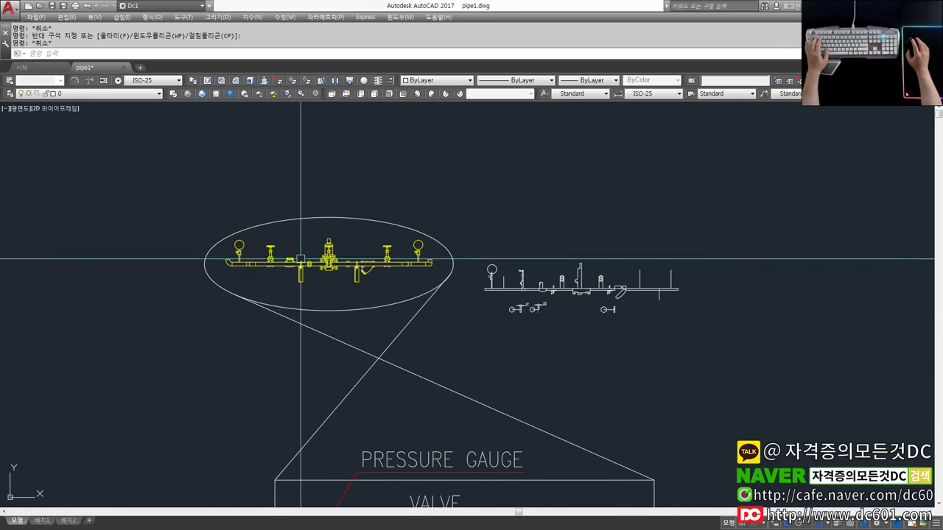
scroll(276, 251, "up", 2)
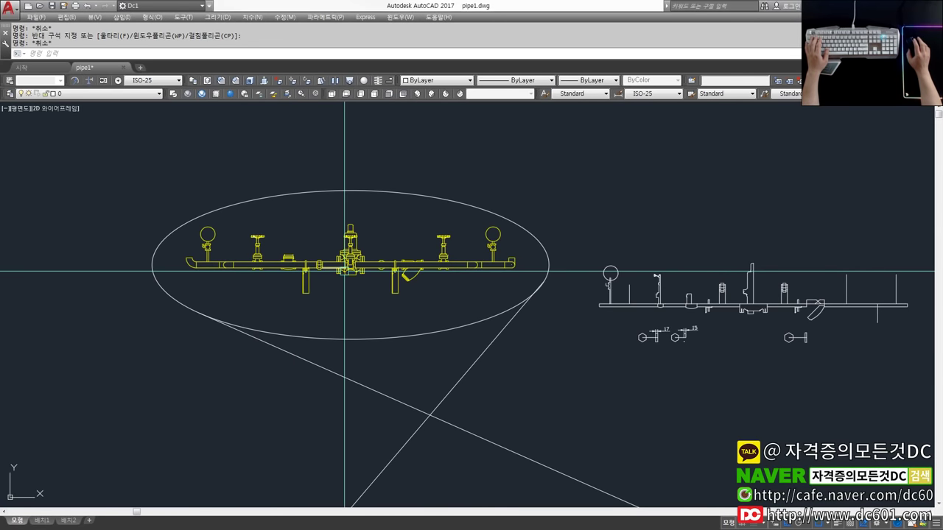
scroll(345, 272, "down", 3)
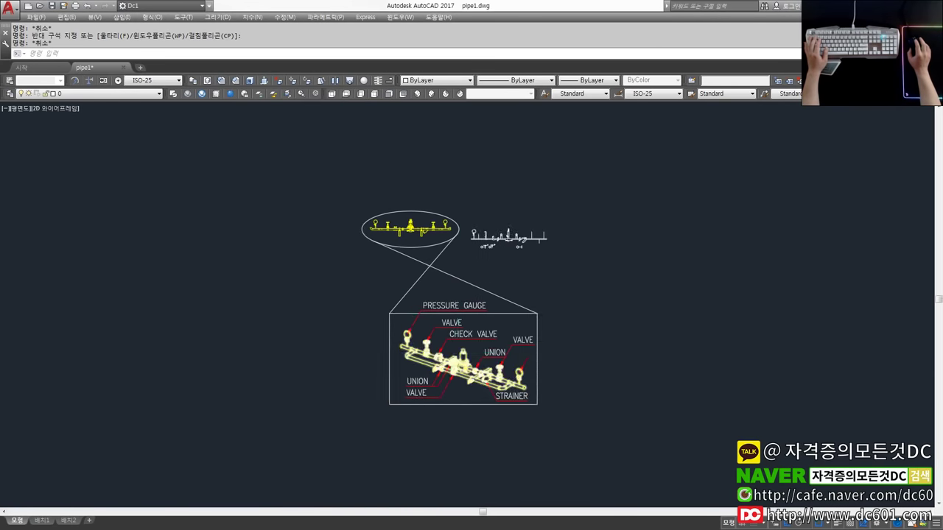
scroll(427, 343, "up", 5)
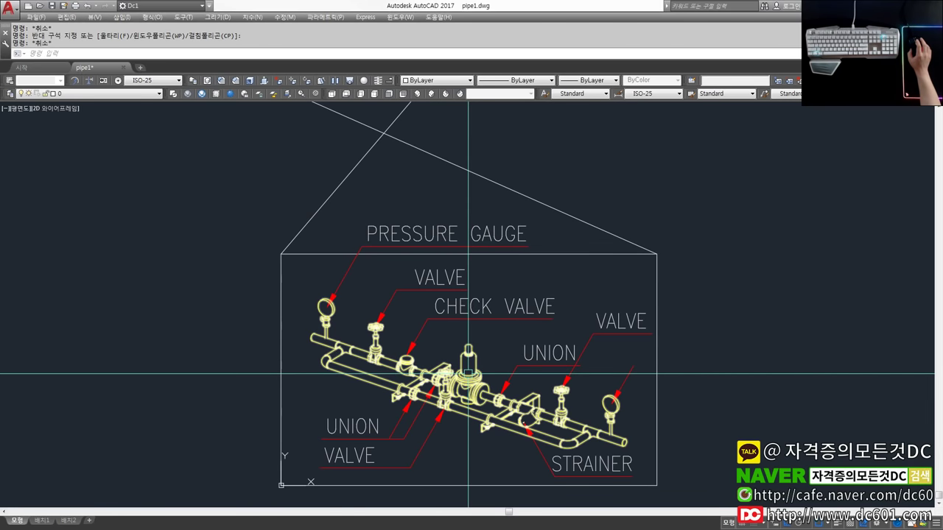
scroll(468, 374, "down", 4)
scroll(444, 282, "up", 2)
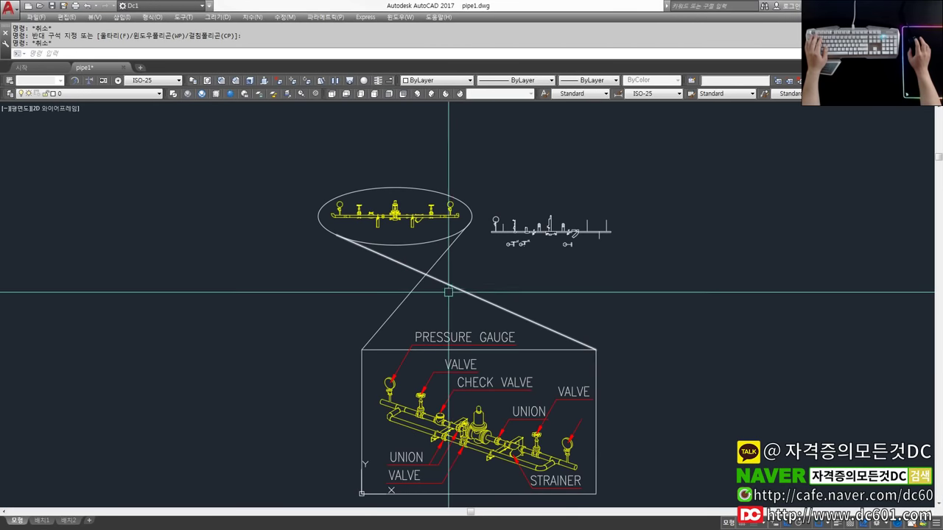
scroll(437, 210, "up", 4)
scroll(368, 256, "up", 2)
scroll(621, 213, "down", 1)
scroll(355, 244, "down", 1)
scroll(355, 244, "up", 1)
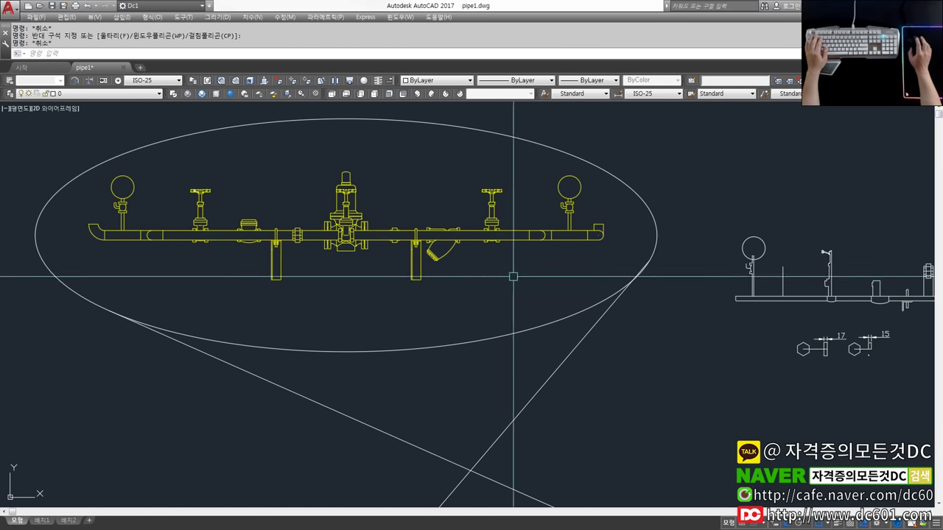
scroll(357, 239, "down", 1)
middle_click_drag(359, 237, 271, 232)
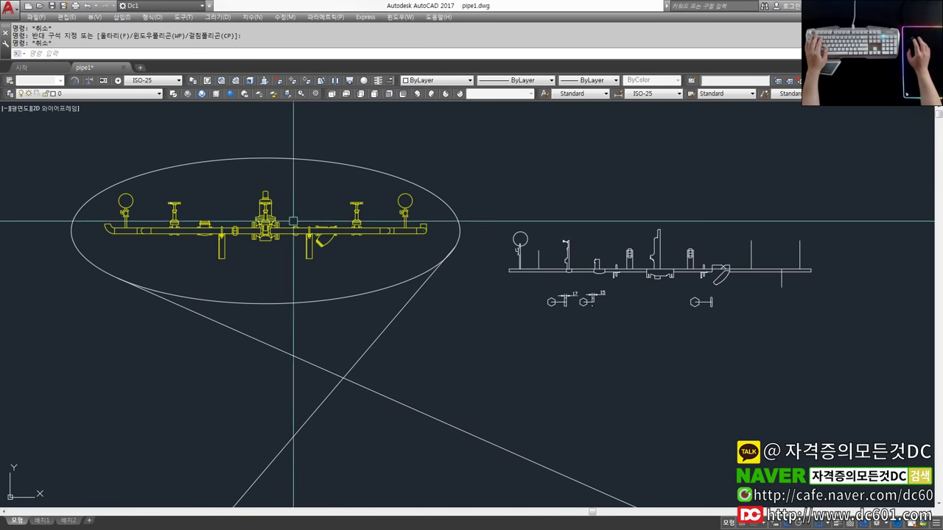
Start COPY (CC) and window-select the yellow pipe front view.
middle_click_drag(388, 264, 491, 280)
type("d")
key("Escape")
type("cc")
key("Return")
left_click(537, 266)
left_click(208, 209)
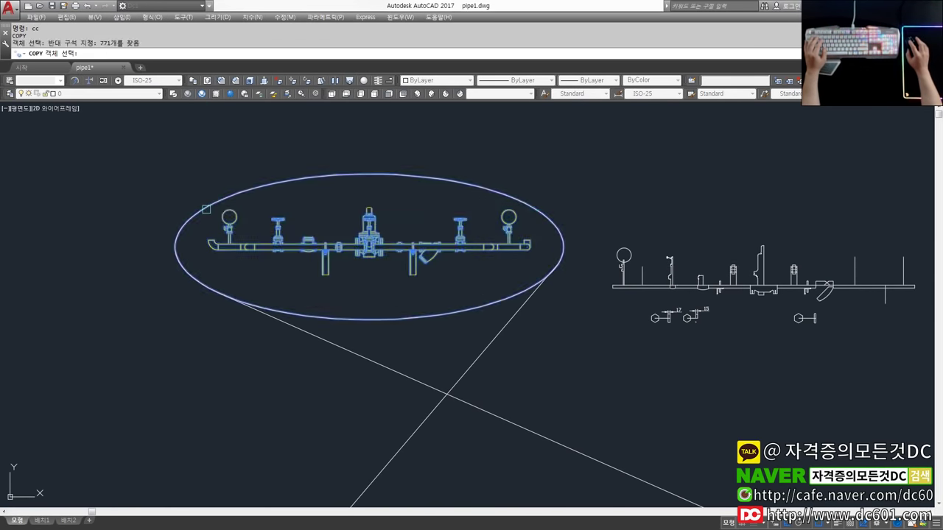
left_click(441, 270)
left_click(311, 215)
scroll(209, 254, "down", 2)
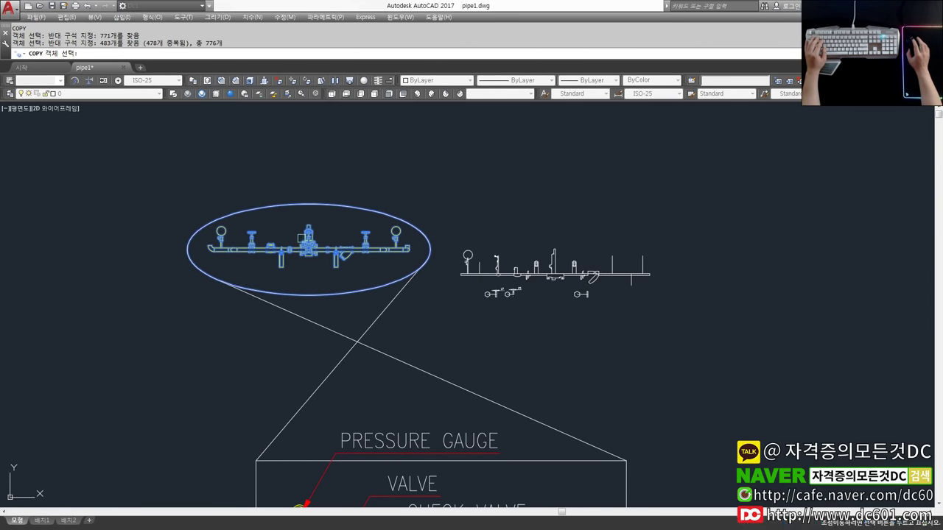
key("Return")
Place the copy with ortho on, directly above the white side view.
left_click(531, 216)
key("F8")
scroll(604, 247, "up", 2)
key("Escape")
scroll(604, 247, "up", 2)
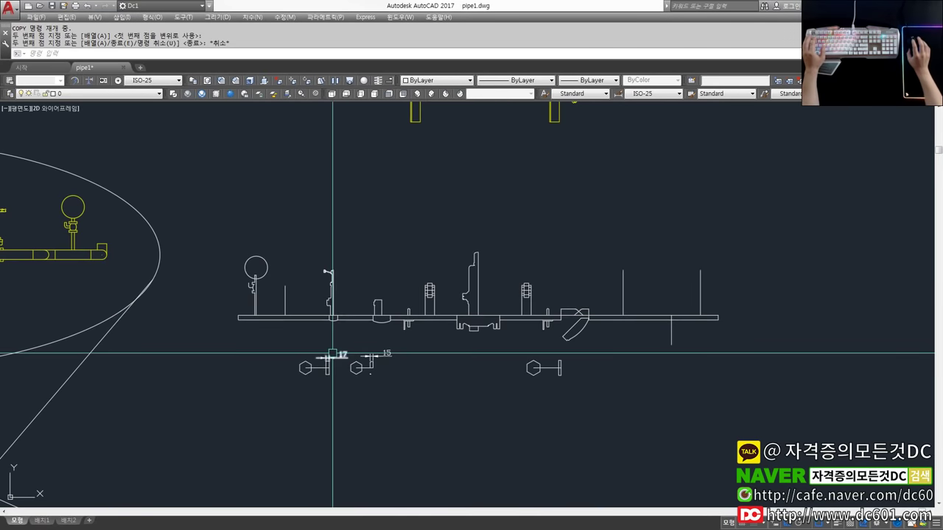
scroll(383, 335, "up", 1)
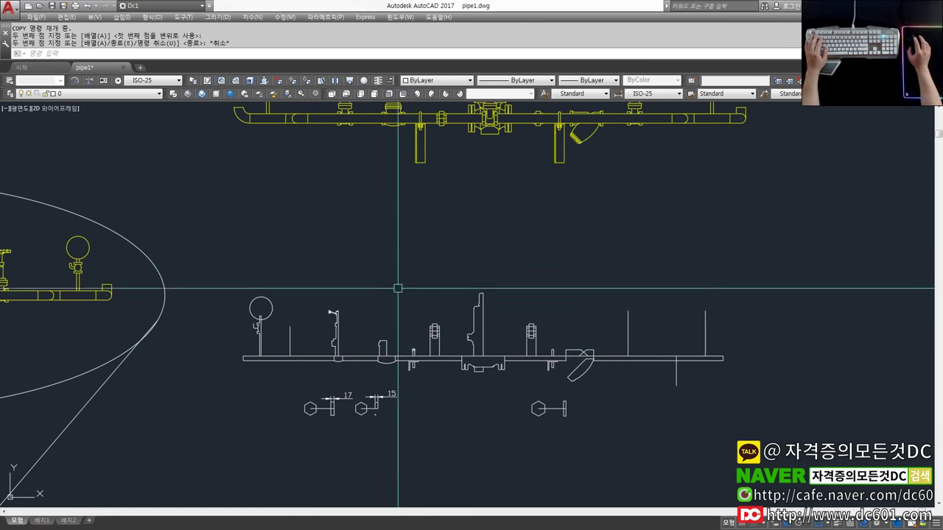
scroll(331, 223, "down", 1)
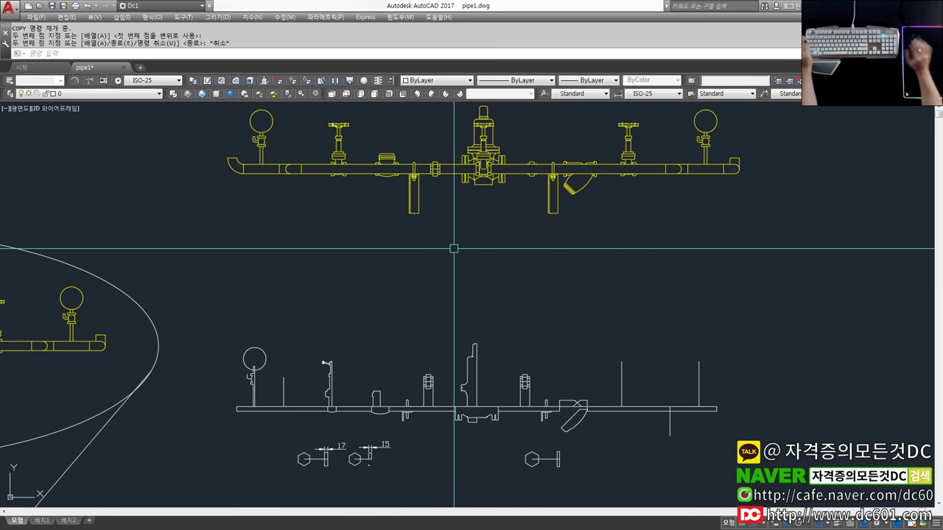
scroll(334, 249, "down", 1)
scroll(277, 204, "up", 1)
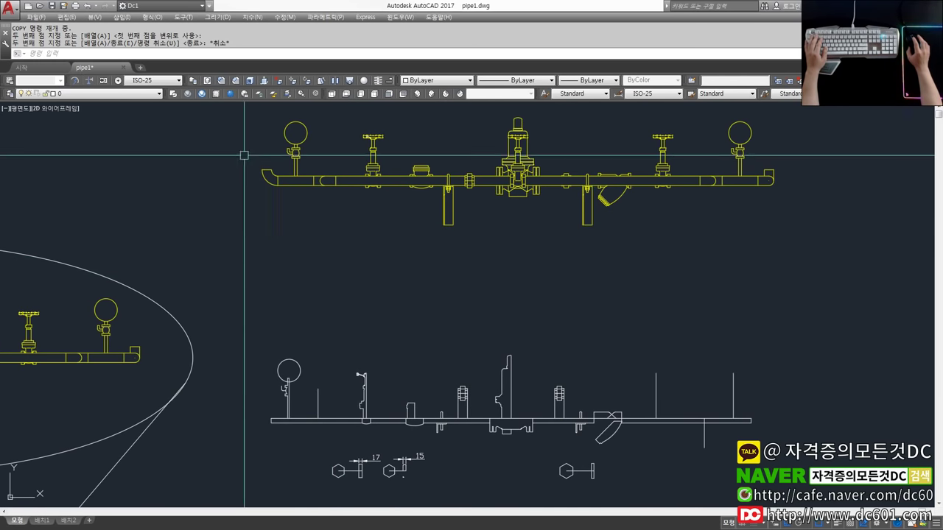
scroll(273, 148, "up", 2)
scroll(332, 248, "up", 1)
scroll(379, 295, "up", 2)
scroll(400, 311, "up", 1)
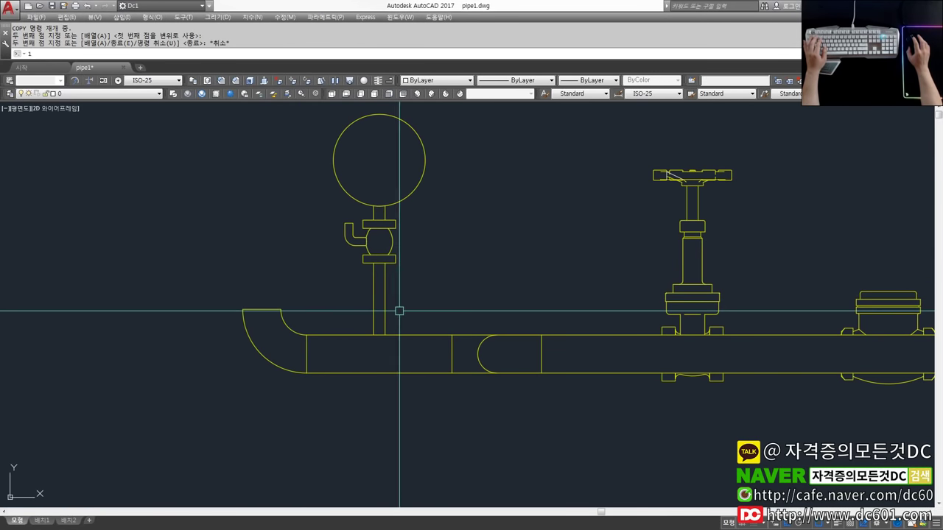
Draw a centre line through the gauge stem from the midpoint between its edges.
key("Return")
right_click(382, 279, "shift")
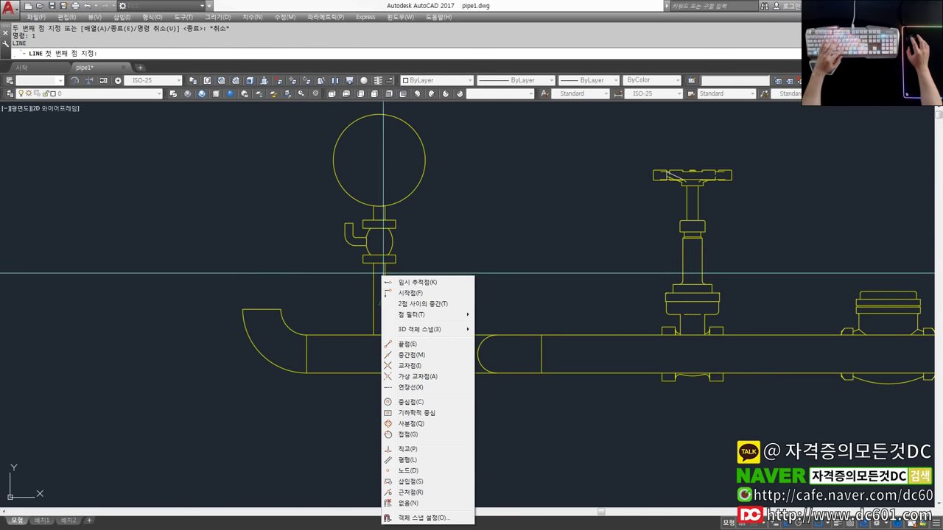
left_click(420, 304)
left_click(374, 263)
left_click(384, 263)
left_click(379, 363)
key("Escape")
Extend the stem centre line up to the gauge circle.
type("ex")
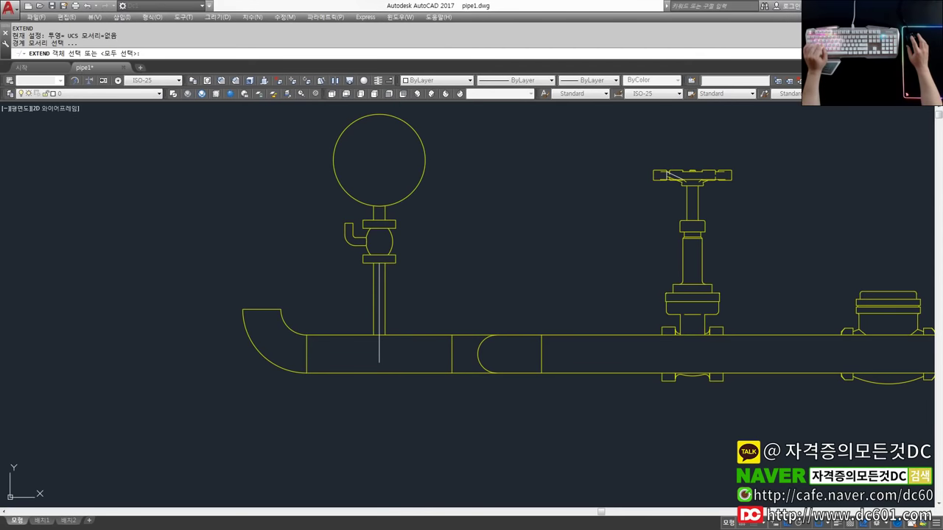
left_click(380, 205)
key("Return")
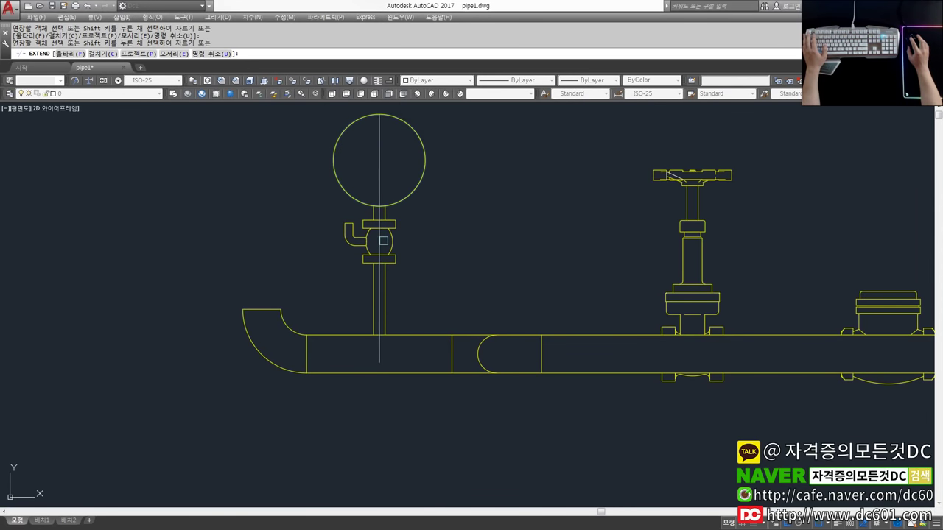
left_click(383, 240)
scroll(421, 261, "down", 5)
scroll(368, 311, "down", 2)
scroll(388, 258, "up", 5)
key("Escape")
scroll(388, 258, "up", 5)
Add a short horizontal line across the gauge and begin a line at the stem top.
type("l")
left_click(356, 210)
left_click(420, 210)
key("Escape")
type("f")
left_click(379, 295)
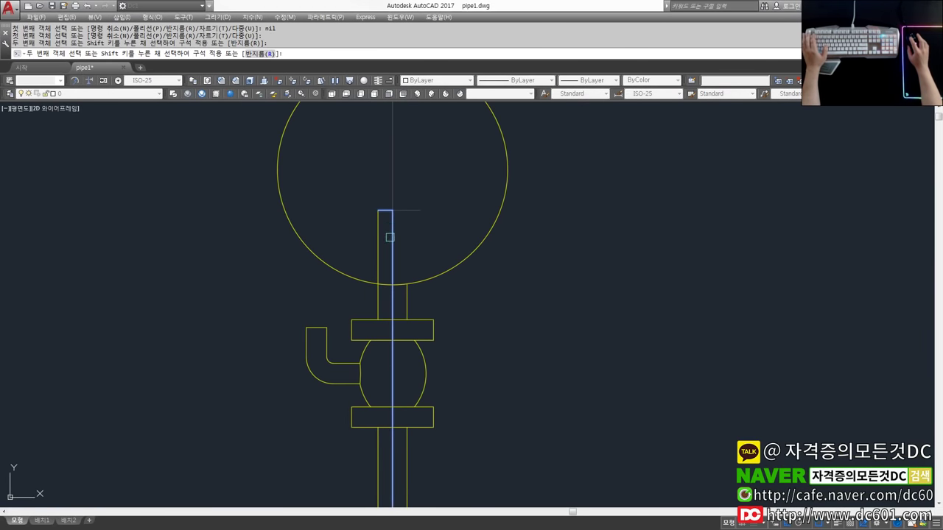
scroll(390, 239, "down", 2)
key("Escape")
key("Escape")
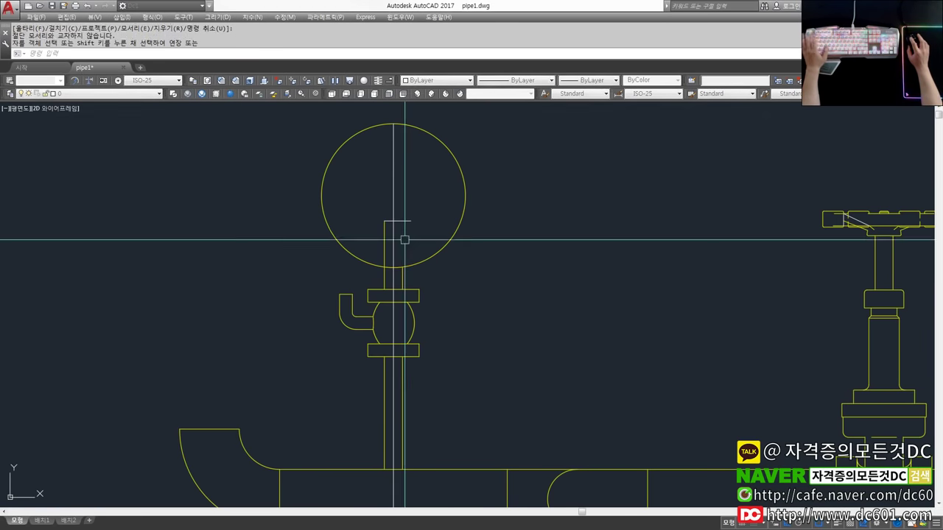
type("e")
key("Return")
type("l")
key("Return")
left_click(384, 220)
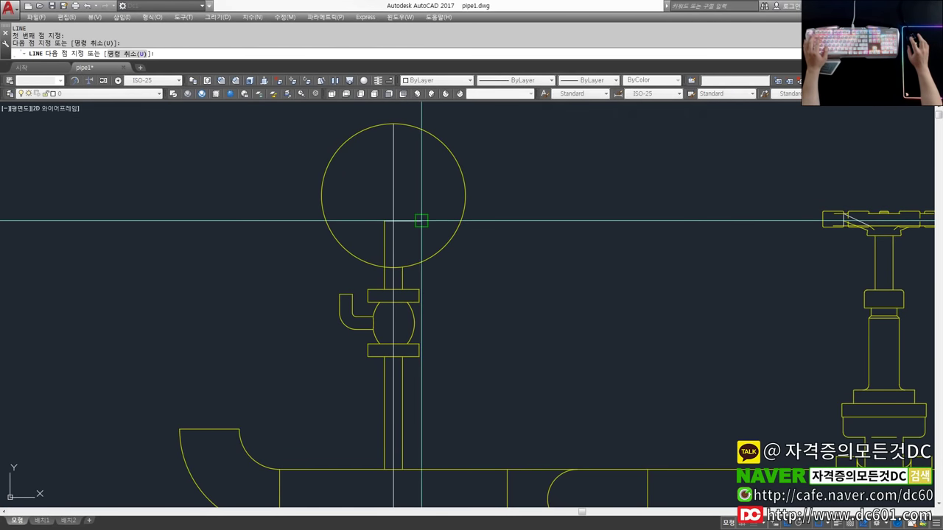
Erase the valve's right half with a crossing window.
type("tr")
key("Return")
left_click_drag(411, 199, 392, 191)
middle_click_drag(405, 222, 408, 189)
left_click_drag(442, 263, 417, 354)
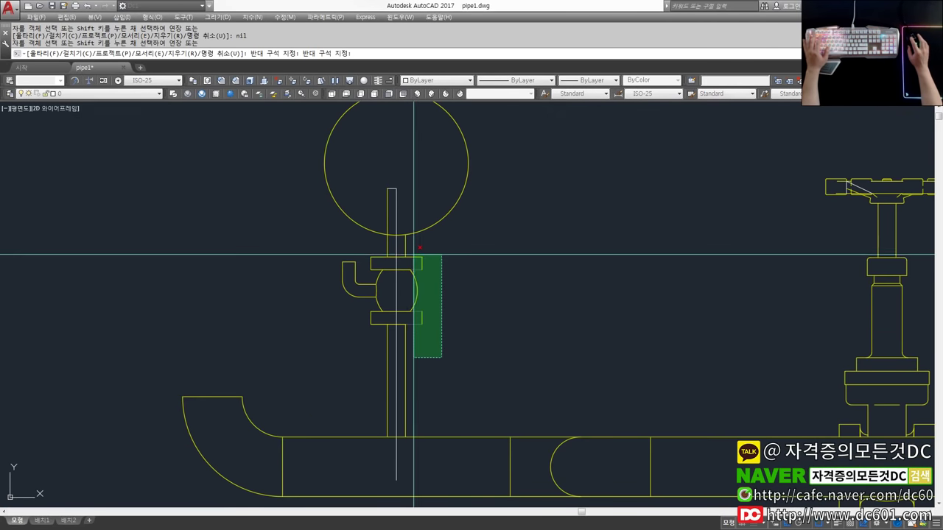
key("Escape")
type("e")
key("Return")
left_click(442, 337)
left_click(400, 248)
key("Return")
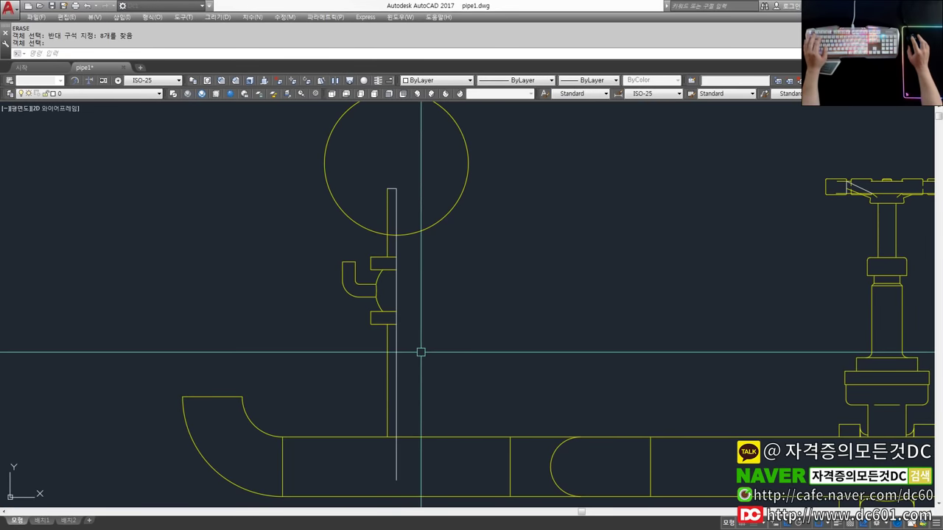
Draw a middle line across the pipe section starting from its midpoint.
type("l")
key("Return")
scroll(400, 459, "down", 2)
scroll(415, 386, "up", 2)
scroll(442, 390, "down", 2)
right_click(464, 398, "shift")
key("m")
left_click(482, 389)
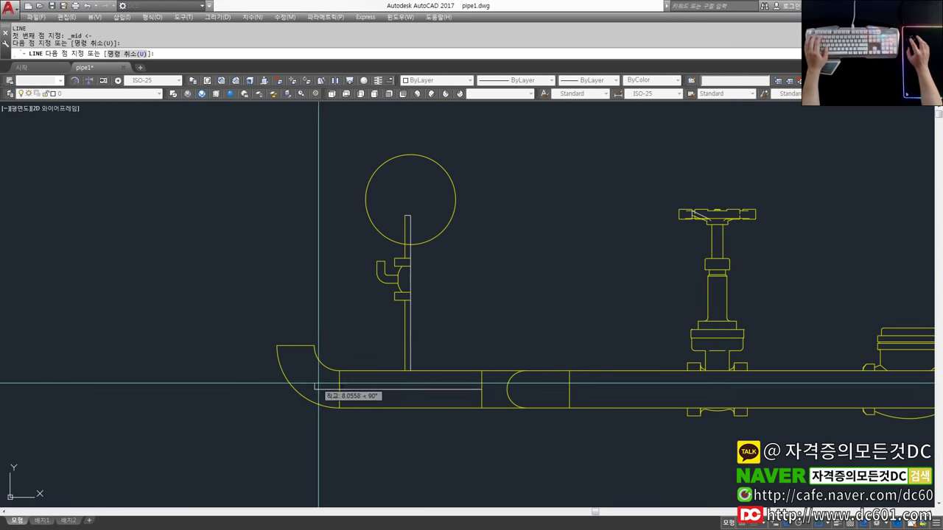
left_click(339, 389)
key("Escape")
Fence-trim the gauge rod's lower end, then undo that change.
type("e")
key("Return")
key("Return")
scroll(377, 374, "up", 2)
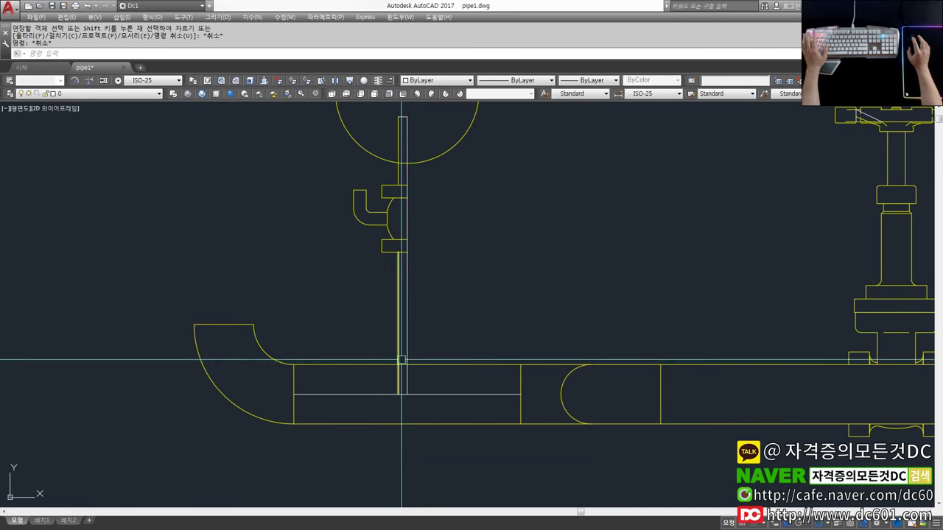
scroll(404, 364, "up", 2)
left_click_drag(431, 382, 355, 382, "shift")
key("Escape")
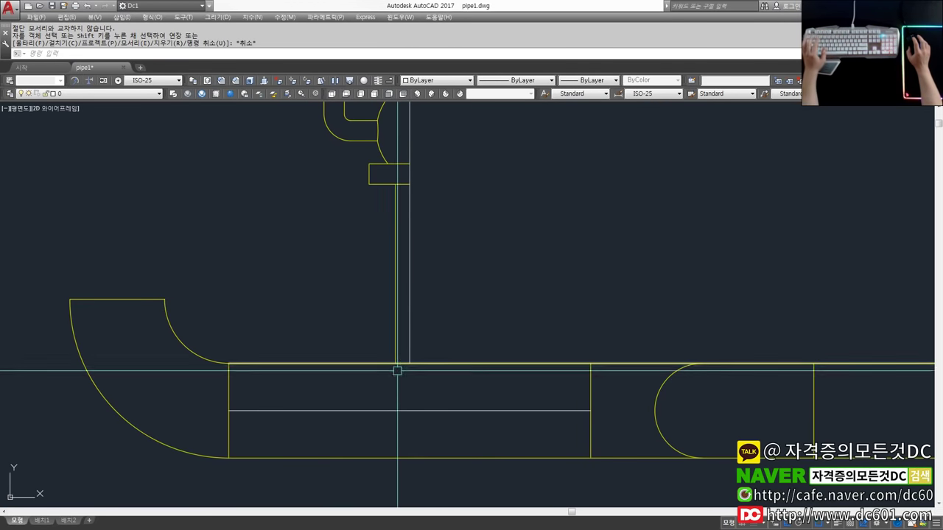
key("ctrl+z")
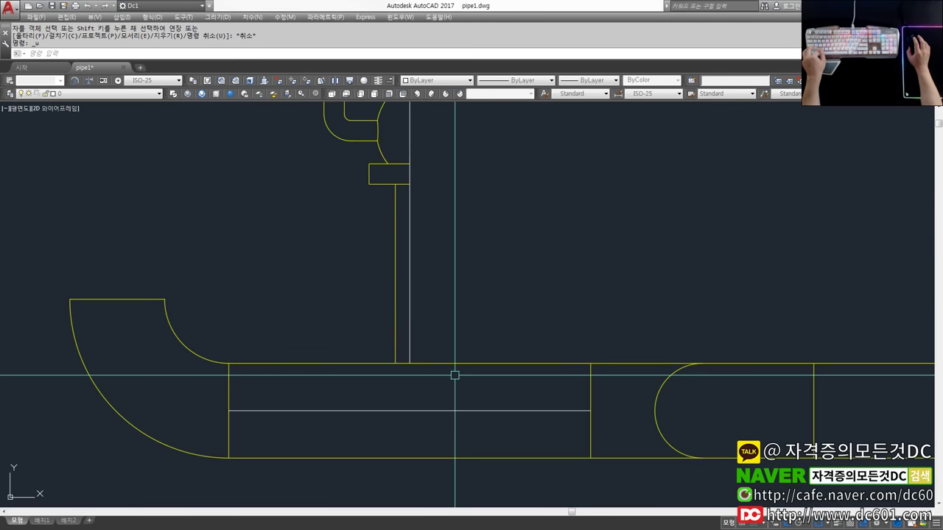
scroll(455, 376, "down", 3)
type("tr")
key("space")
key("space")
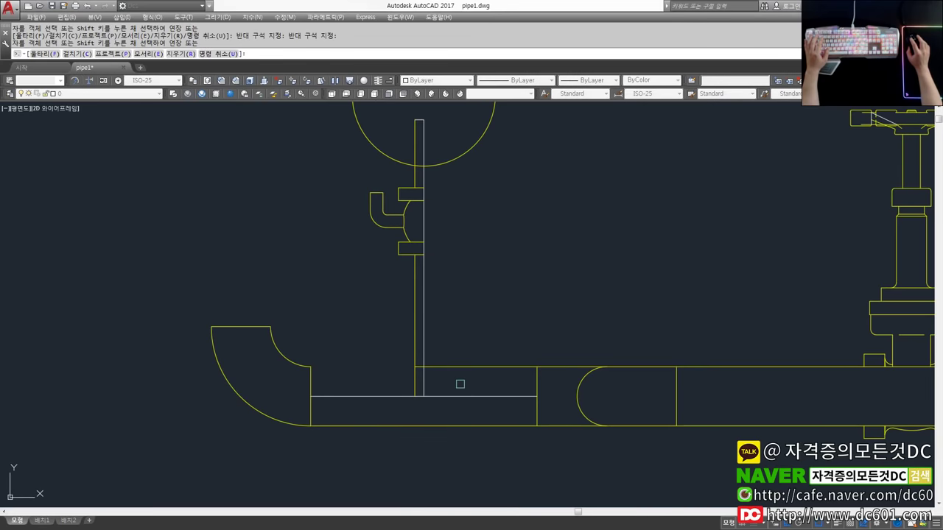
key("Escape")
Erase the left elbow of the copied pipe view with a crossing window.
type("e")
key("space")
left_click(337, 364)
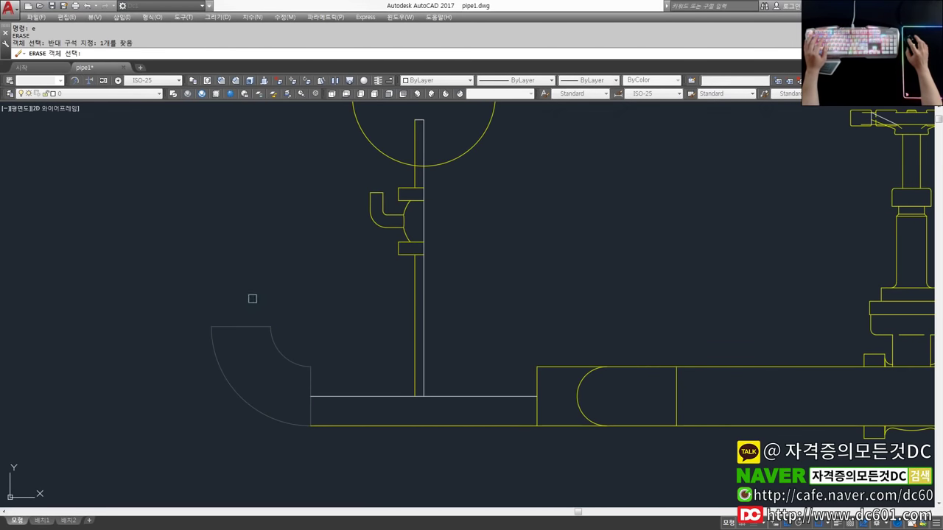
left_click(252, 299)
scroll(281, 324, "down", 4)
key("space")
scroll(286, 355, "up", 2)
type("l")
key("space")
Offset the tap's bend arc to the inside of the bend.
key("Escape")
key("Escape")
scroll(355, 239, "up", 5)
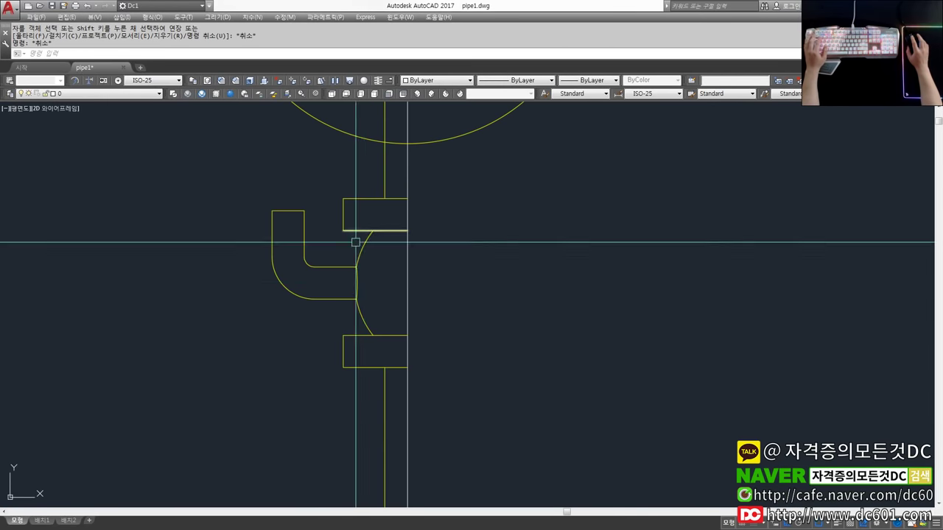
key("space")
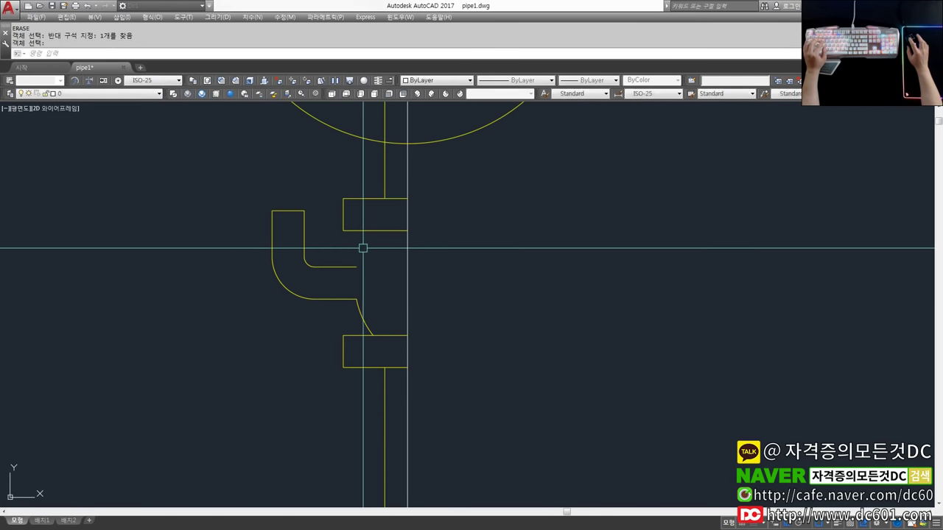
key("Escape")
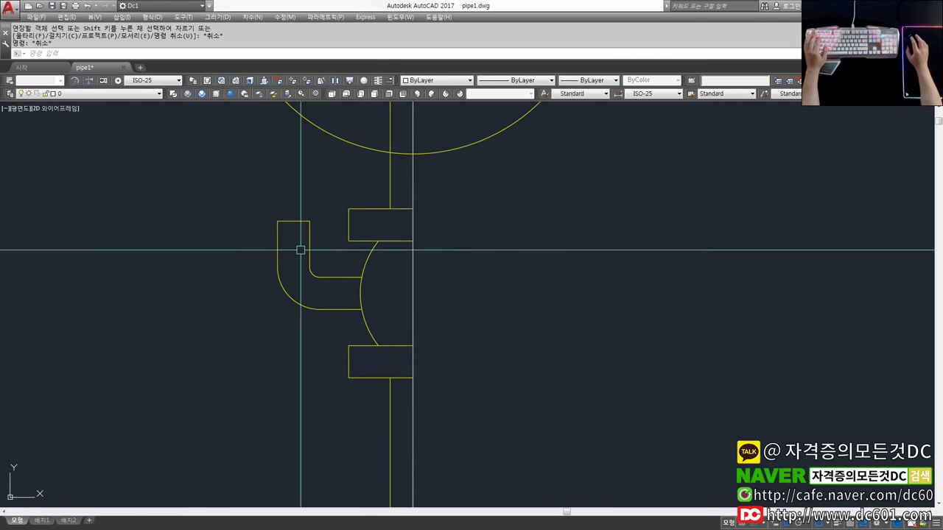
type("o")
key("space")
key("space")
left_click(286, 293)
left_click(299, 247)
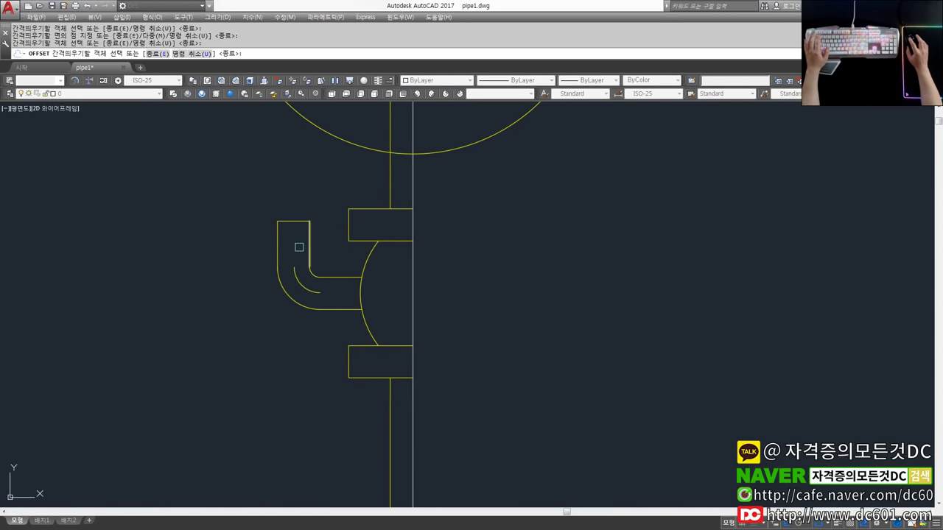
key("space")
Erase the tap's outer bend arc and bottom line.
type("e")
key("space")
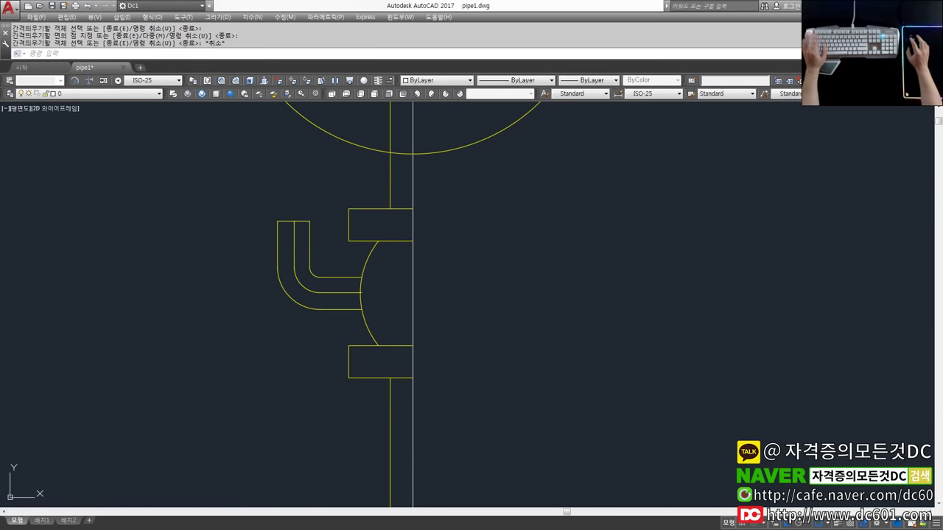
left_click_drag(272, 317, 334, 290)
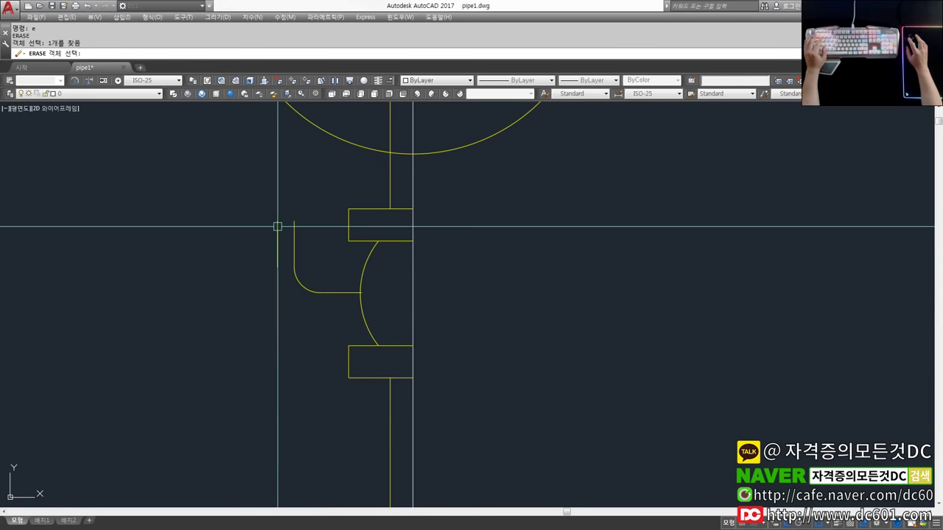
key("space")
type("tr")
key("space")
Trim the upper flange edges around the tap and stem.
key("space")
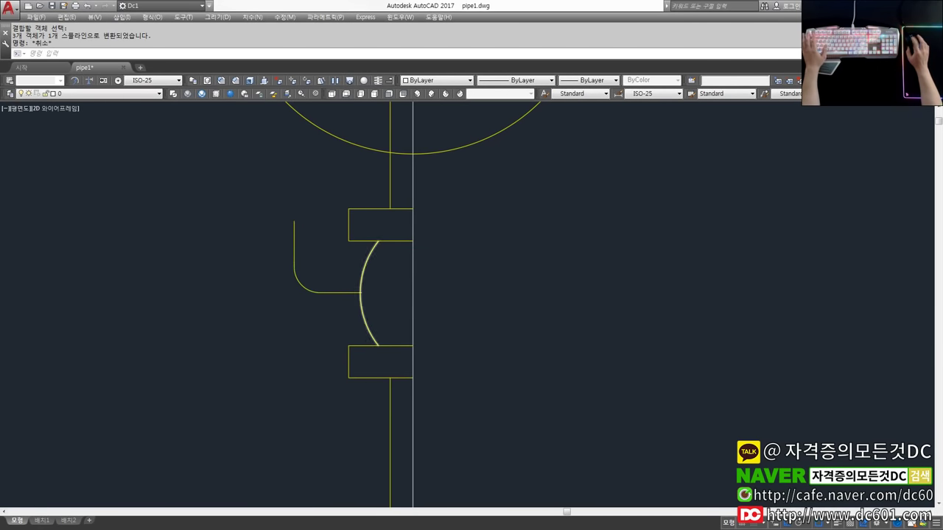
scroll(361, 295, "up", 4)
scroll(368, 280, "down", 5)
key("Escape")
scroll(432, 326, "down", 5)
scroll(371, 301, "up", 4)
scroll(399, 314, "up", 5)
type("r")
key("space")
key("space")
left_click(381, 255)
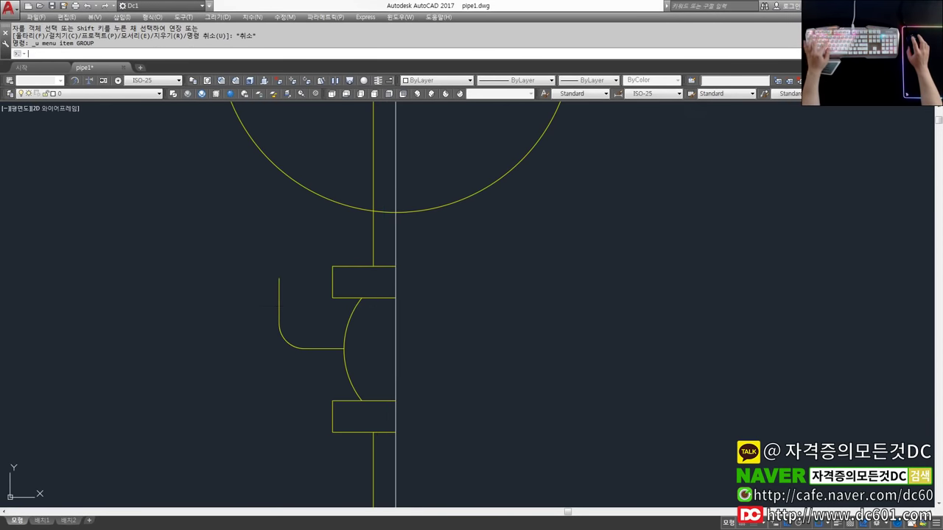
left_click(385, 315)
scroll(383, 256, "down", 5)
scroll(375, 239, "up", 5)
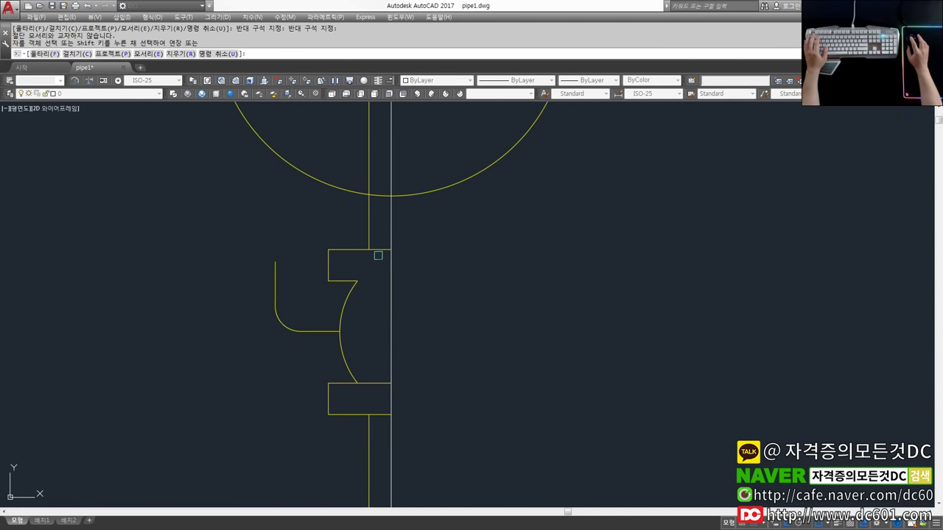
left_click(379, 265)
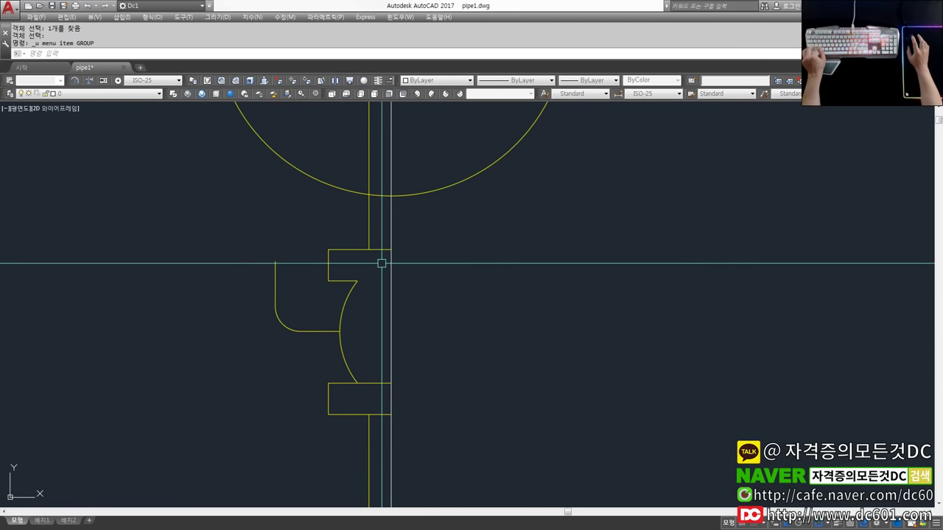
left_click(381, 251)
key("Escape")
Square the upper flange corner with a zero-radius fillet.
type("f")
key("space")
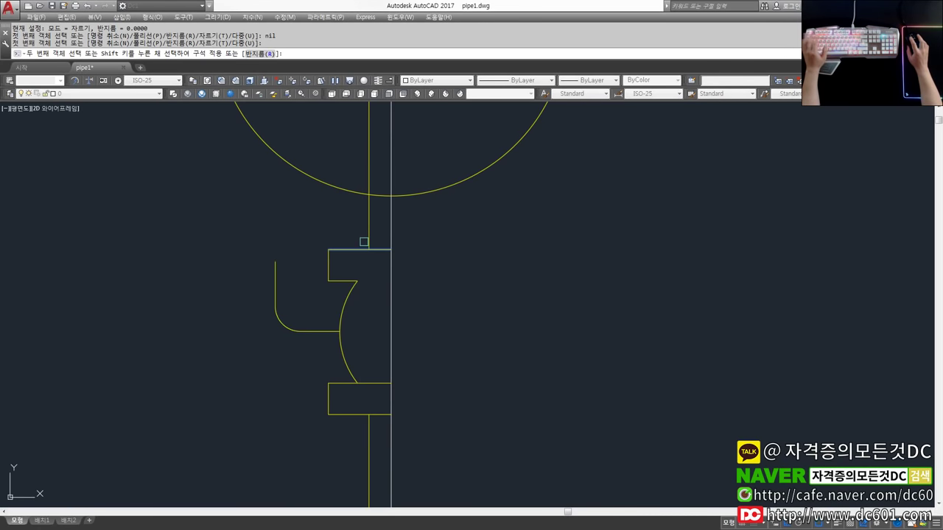
left_click(369, 234)
left_click(373, 249)
scroll(377, 269, "down", 5)
scroll(380, 324, "up", 5)
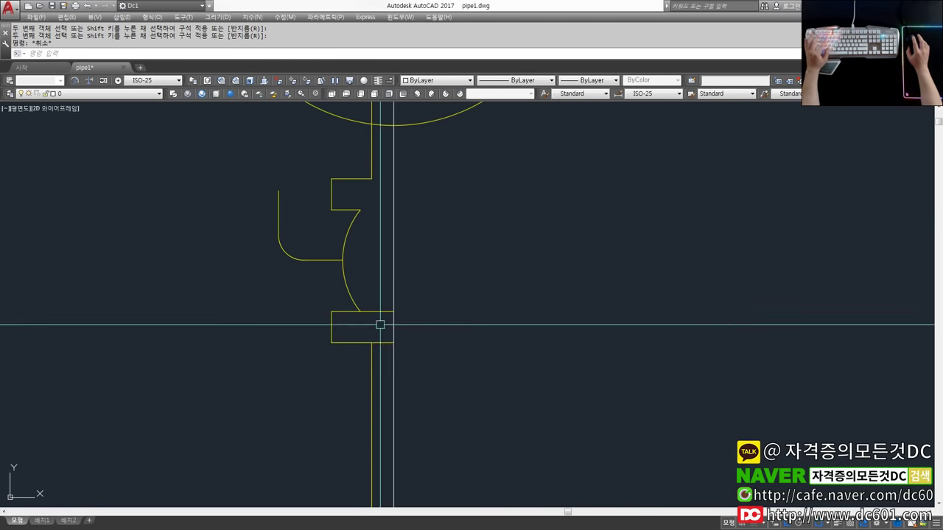
type("tr")
key("space")
key("space")
scroll(382, 325, "down", 3)
key("Escape")
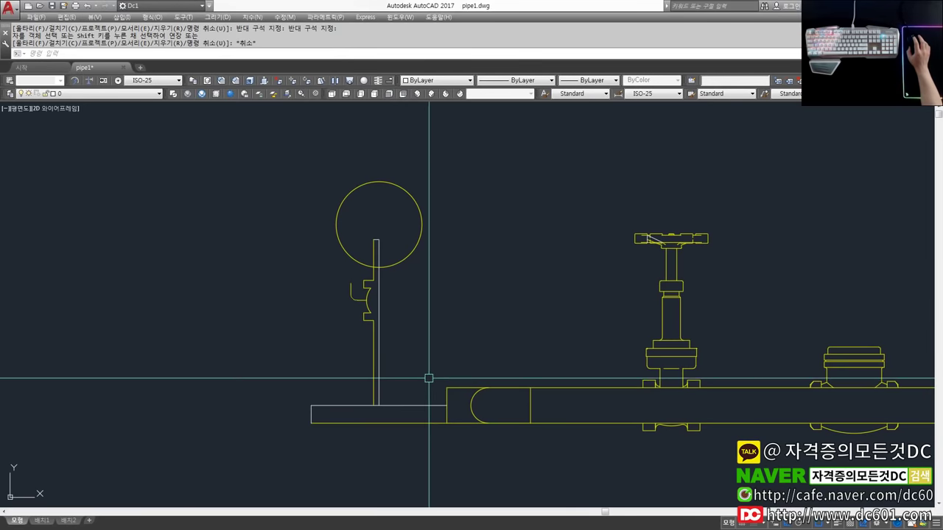
Window-select the pipe's top line for erasing, then undo the last two changes.
mouse_move(434, 380)
middle_mouse_down()
mouse_move(406, 379)
mouse_move(337, 344)
middle_mouse_up()
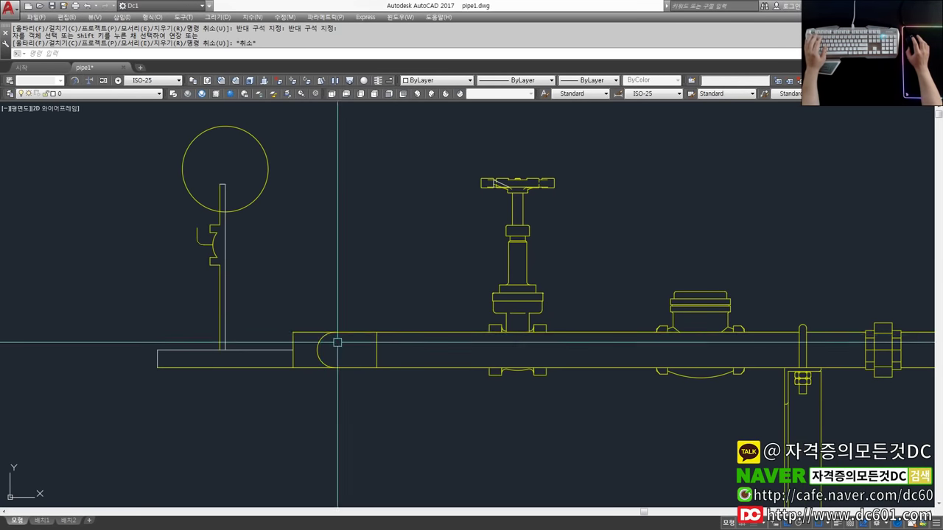
type("e")
key("space")
left_click(346, 350)
left_click(301, 312)
mouse_move(716, 321)
middle_mouse_down()
mouse_move(589, 322)
mouse_move(485, 282)
middle_mouse_up()
key("ctrl+z")
key("ctrl+z")
key("ctrl+z")
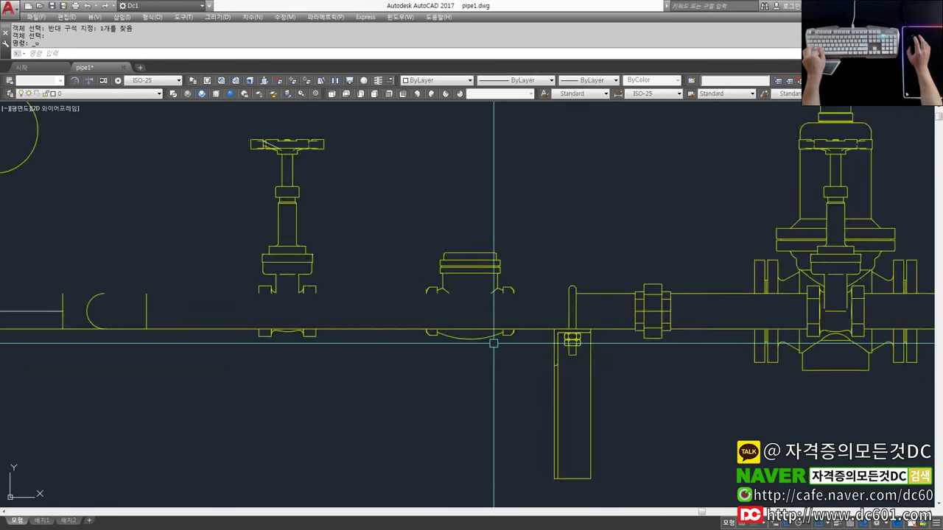
key("ctrl+z")
key("ctrl+z")
key("ctrl+z")
key("ctrl+z")
key("ctrl+z")
type("l")
key("space")
right_click(432, 219, "shift")
left_click(463, 299)
left_click(433, 220)
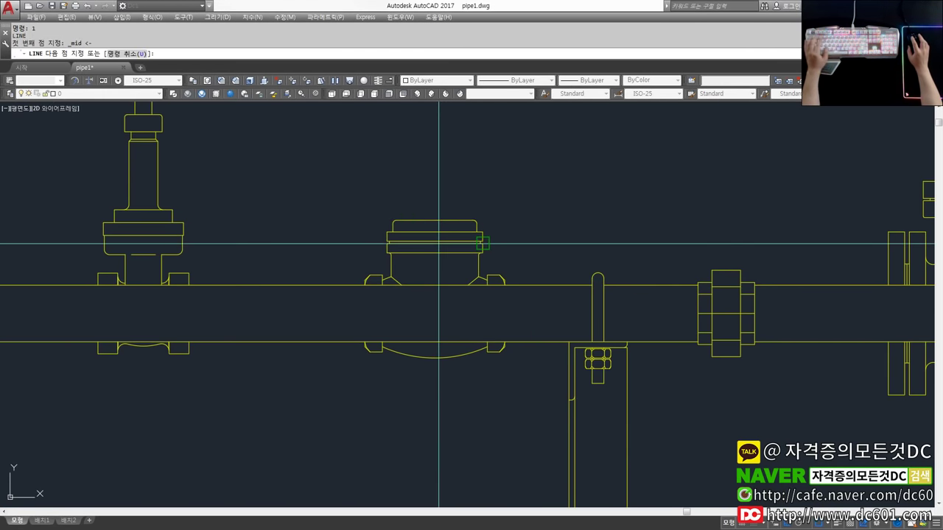
left_click(479, 401)
key("space")
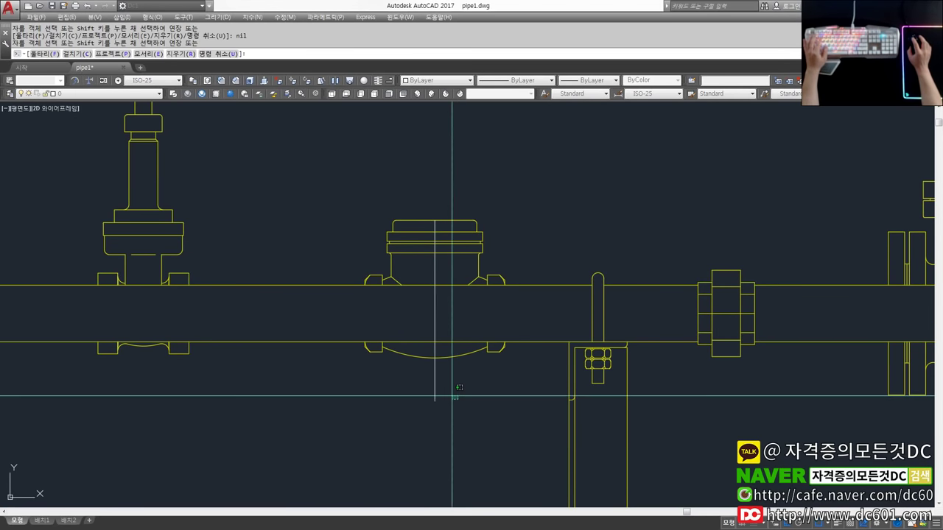
type("l")
key("space")
key("Escape")
scroll(467, 307, "down", 1)
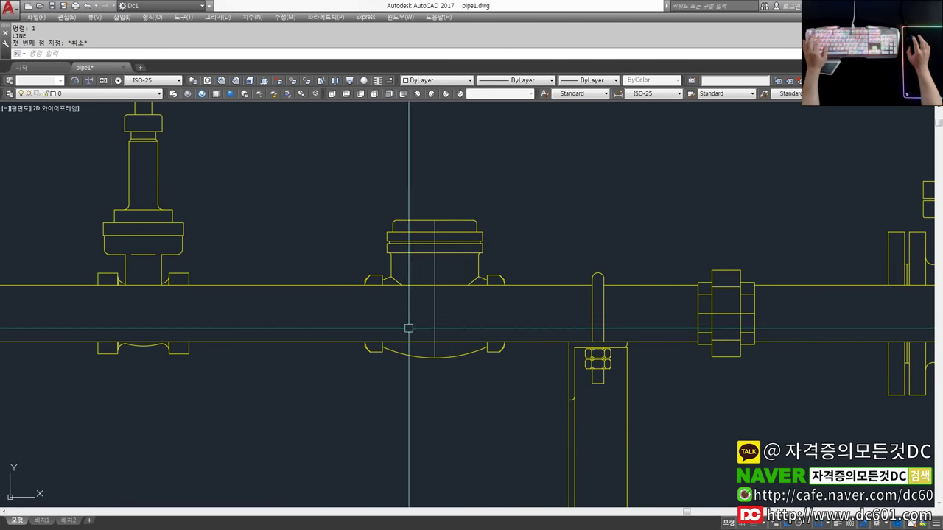
scroll(411, 303, "down", 2)
scroll(265, 325, "down", 1)
scroll(202, 327, "down", 4)
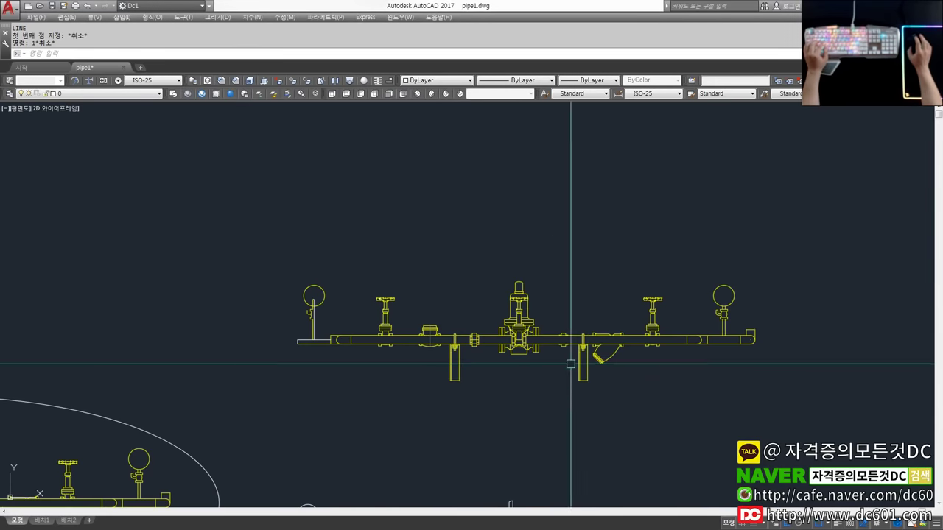
scroll(674, 331, "up", 2)
type("e")
left_click(185, 344)
scroll(218, 326, "up", 4)
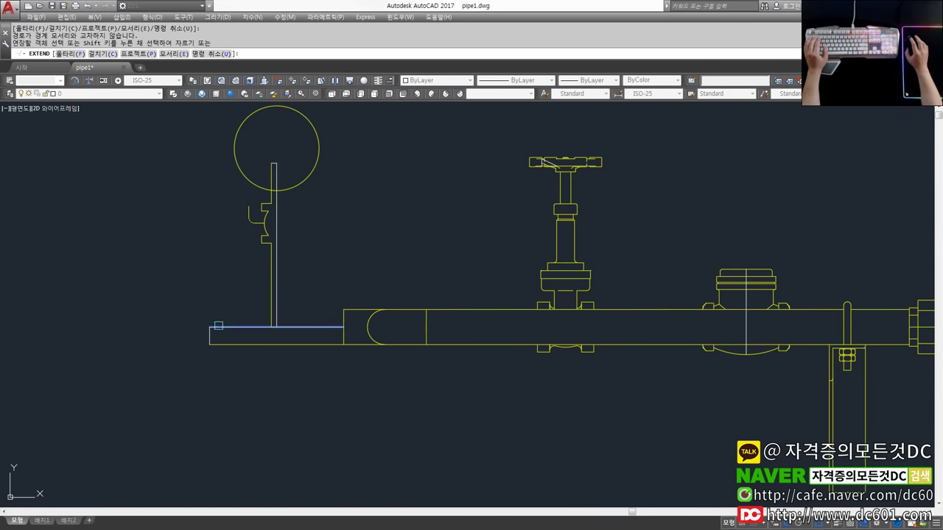
key("Escape")
middle_click_drag(301, 328, 162, 328)
key("Escape")
scroll(461, 290, "up", 3)
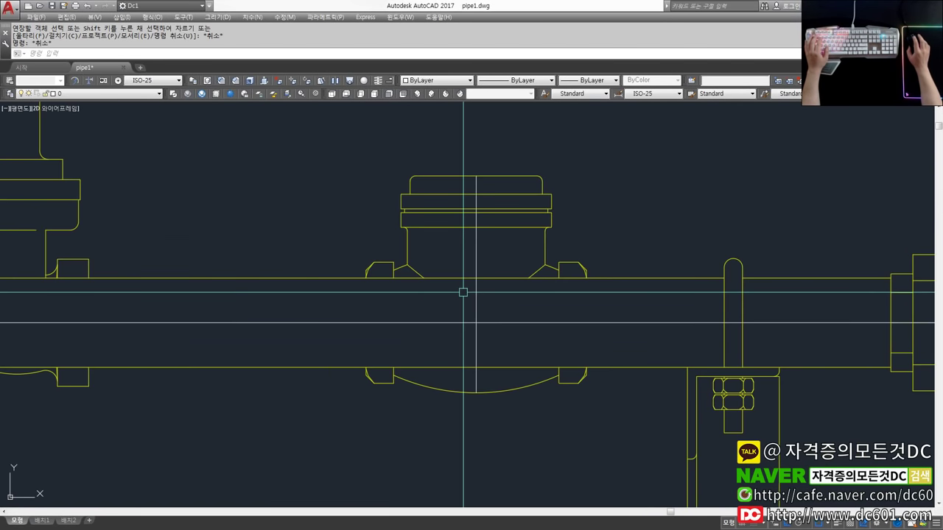
scroll(436, 308, "down", 3)
type("e")
key("Return")
left_click(155, 325)
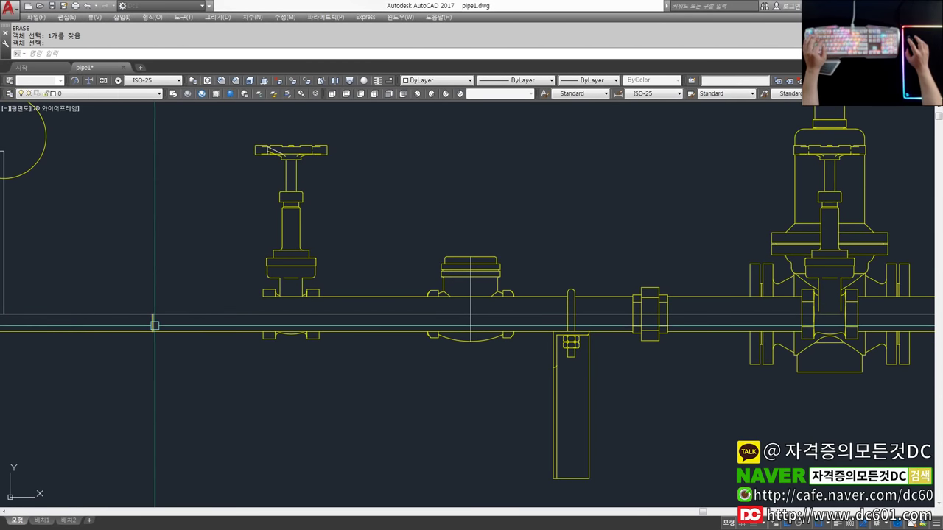
key("Escape")
key("Escape")
scroll(413, 320, "up", 2)
scroll(412, 320, "up", 2)
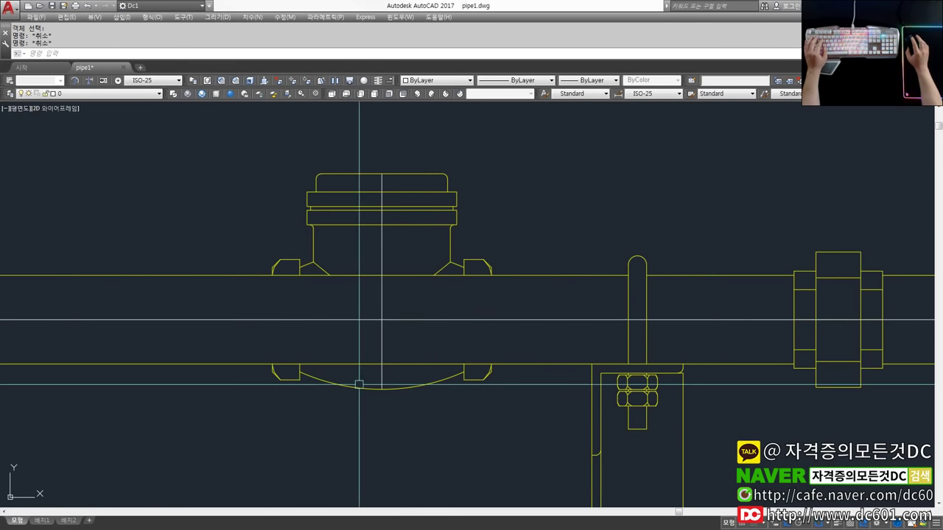
scroll(413, 320, "up", 2)
type("e")
key("Return")
scroll(280, 368, "up", 2)
scroll(258, 372, "up", 2)
left_click(245, 376)
key("Escape")
type("e")
key("Return")
scroll(316, 324, "down", 2)
scroll(324, 379, "up", 2)
key("Escape")
scroll(327, 337, "down", 2)
scroll(385, 333, "up", 2)
scroll(369, 361, "down", 4)
scroll(398, 313, "up", 1)
scroll(394, 324, "up", 3)
scroll(413, 346, "down", 4)
scroll(427, 346, "down", 1)
scroll(420, 332, "up", 2)
scroll(375, 316, "down", 4)
mouse_move(375, 316)
middle_mouse_down()
mouse_move(360, 400)
mouse_move(375, 191)
middle_mouse_up()
scroll(300, 297, "down", 1)
scroll(300, 297, "up", 3)
scroll(300, 297, "up", 1)
middle_click_drag(300, 297, 435, 354)
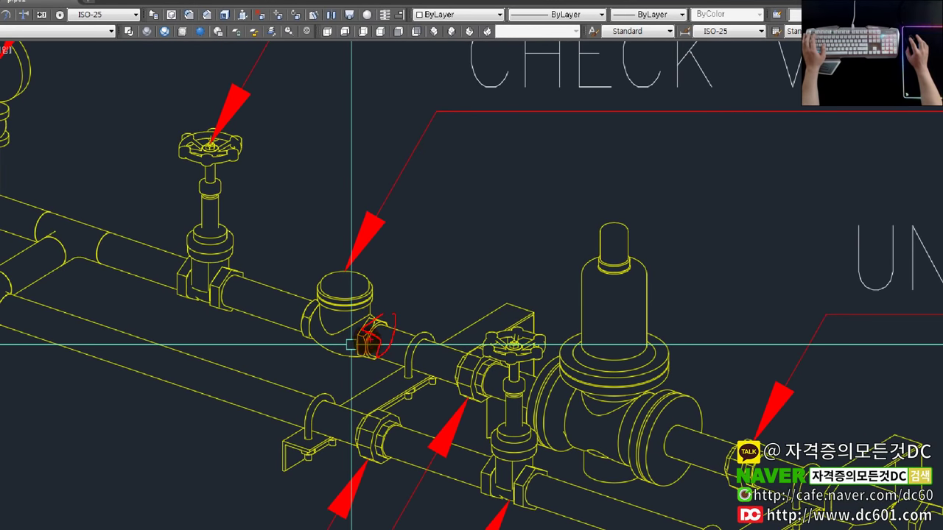
scroll(469, 301, "down", 6)
scroll(365, 400, "down", 3)
scroll(459, 160, "up", 5)
Erase the stray bolt-head lines at the lower left of the water meter.
scroll(459, 161, "up", 4)
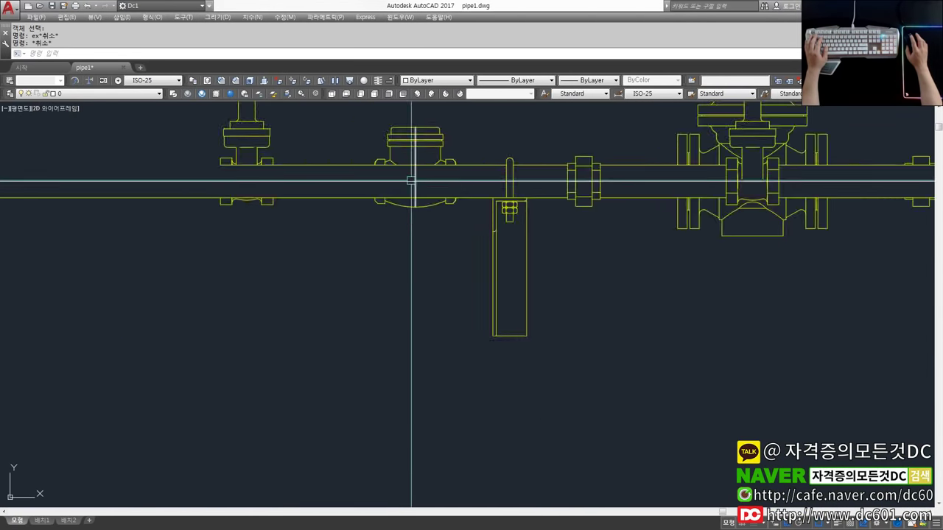
scroll(406, 236, "up", 3)
type("e")
key("Return")
left_click(364, 334)
left_click(345, 313)
left_click(380, 318)
key("Escape")
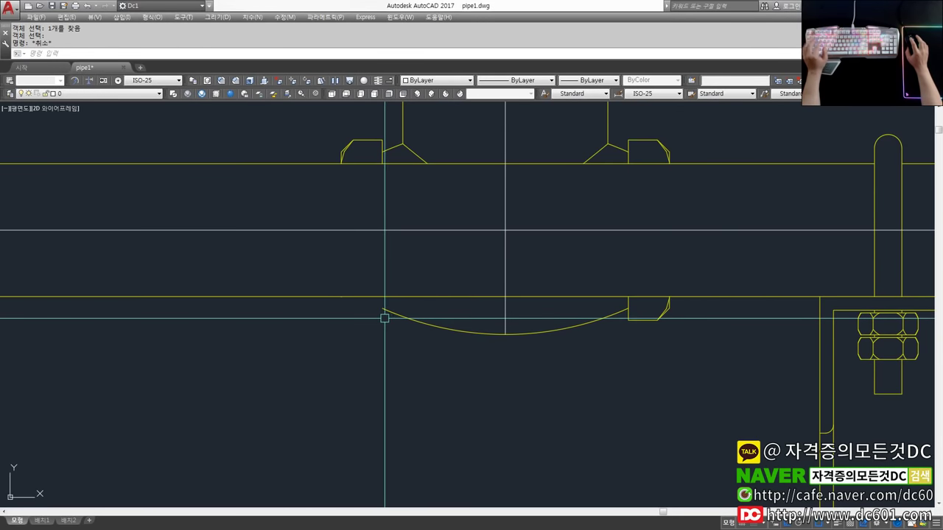
Draw a vertical line through the water meter up to its underside.
left_click(382, 307)
left_click(381, 231)
key("Escape")
Erase the stray chamfer lines on the right side of the meter.
type("e")
key("Return")
left_click(684, 321)
left_click(667, 317)
key("Return")
type("e")
Extend the lower box's right edge down to the pipe line.
key("Return")
left_click(675, 306)
left_click(657, 320)
middle_click_drag(652, 274, 613, 295)
scroll(651, 335, "up", 3)
type("ex")
key("Return")
key("Return")
left_click(600, 335)
scroll(600, 337, "down", 3)
key("Escape")
key("Escape")
middle_click_drag(582, 315, 513, 321)
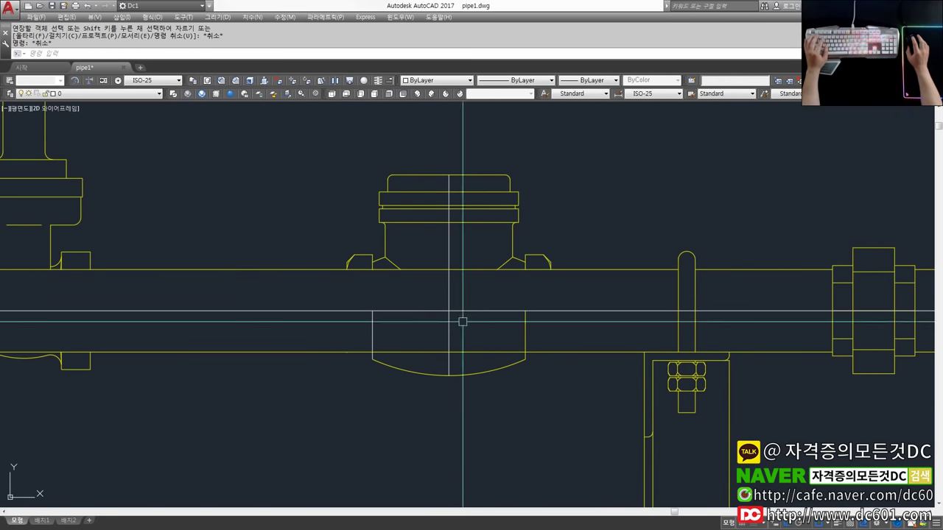
Window-erase the six stray lines near the left flange.
type("e")
key("Return")
left_click(320, 233)
left_click(373, 266)
key("Return")
left_click(448, 309)
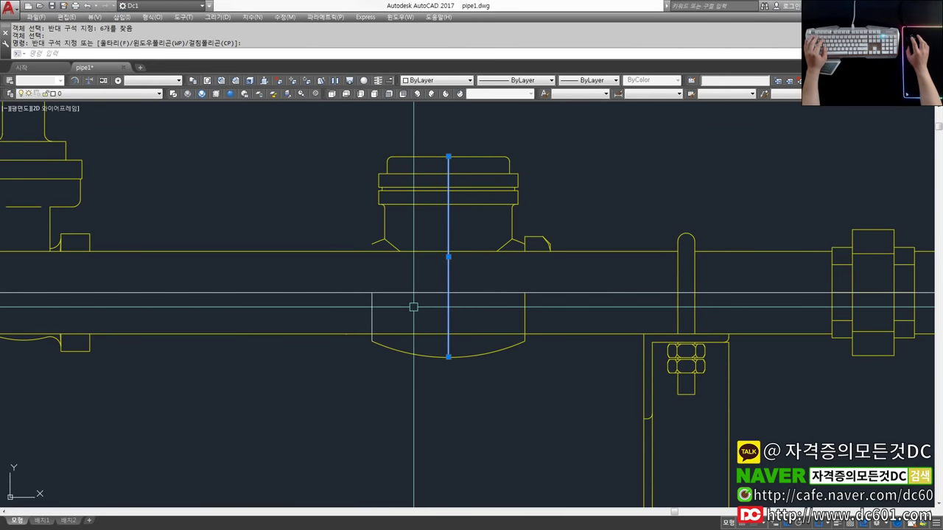
left_click(457, 287)
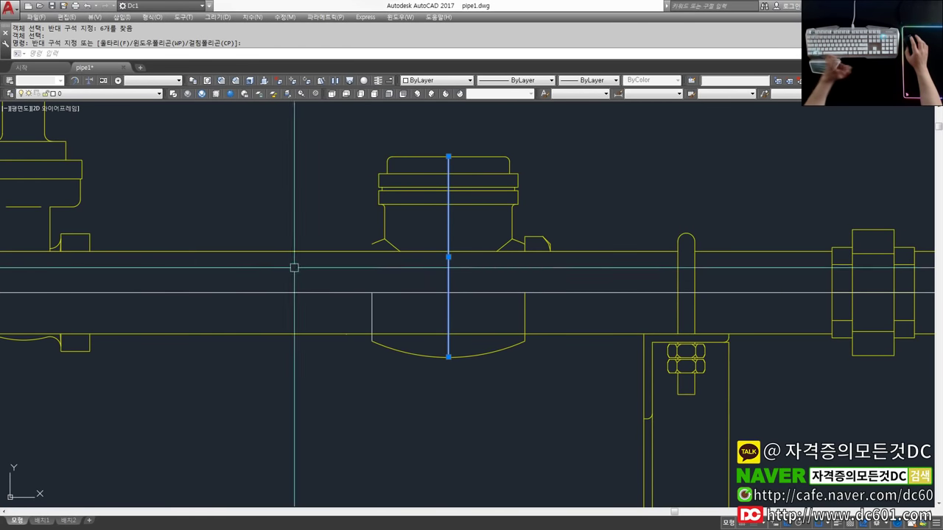
scroll(557, 252, "down", 3)
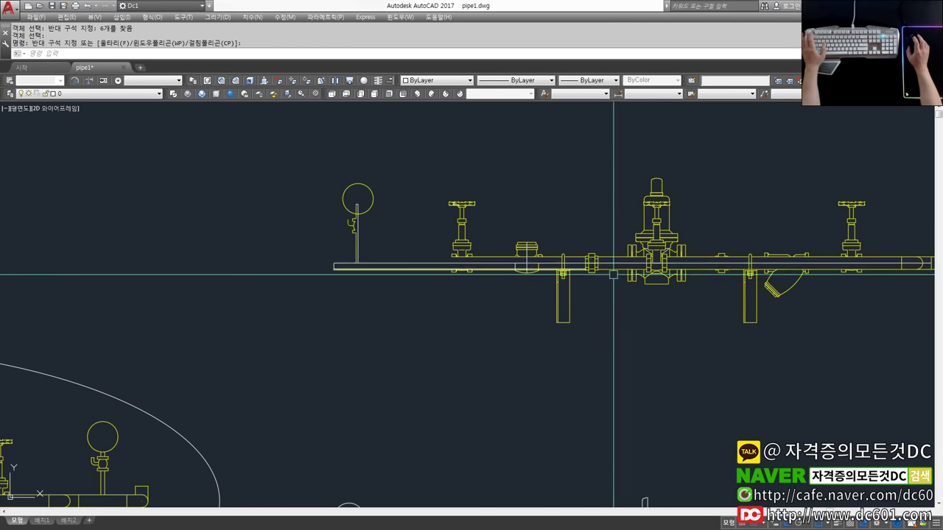
key("Escape")
scroll(612, 250, "up", 1)
scroll(607, 249, "up", 1)
scroll(560, 243, "down", 2)
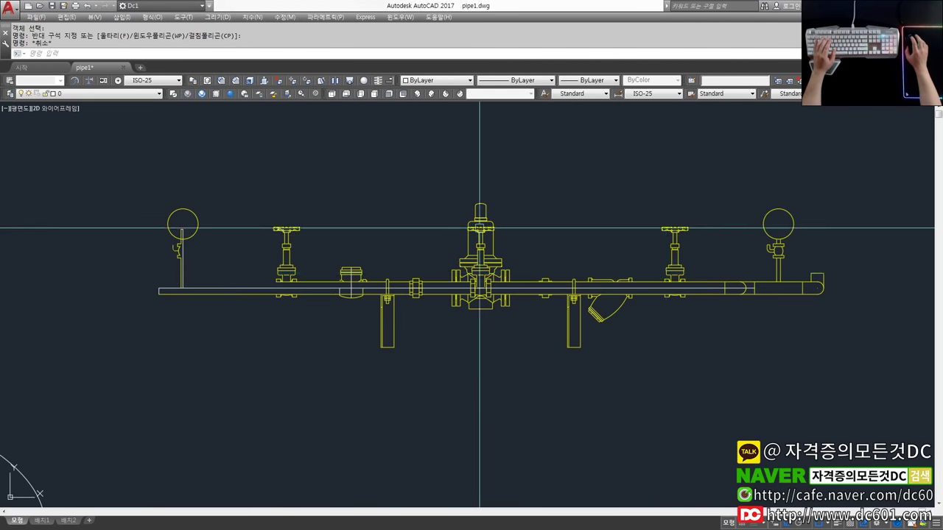
scroll(495, 254, "up", 2)
scroll(228, 250, "down", 2)
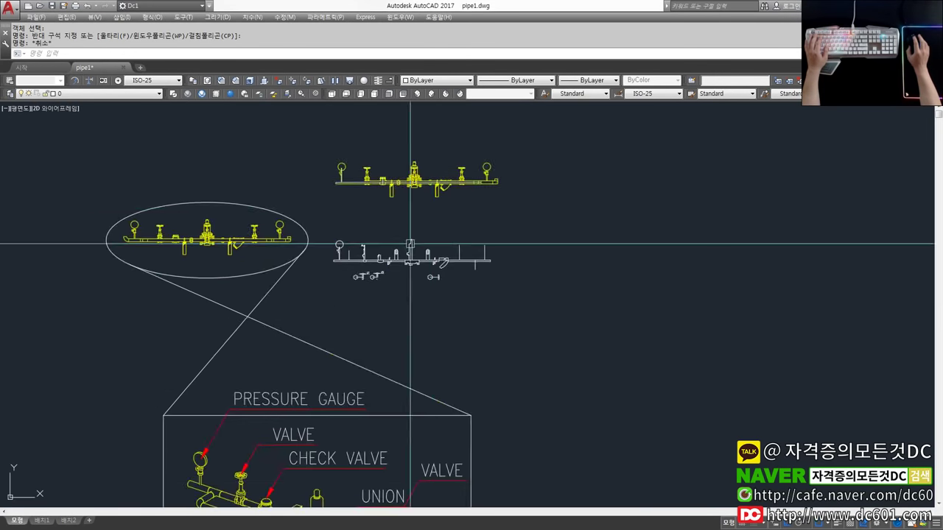
scroll(418, 365, "up", 6)
scroll(419, 365, "down", 2)
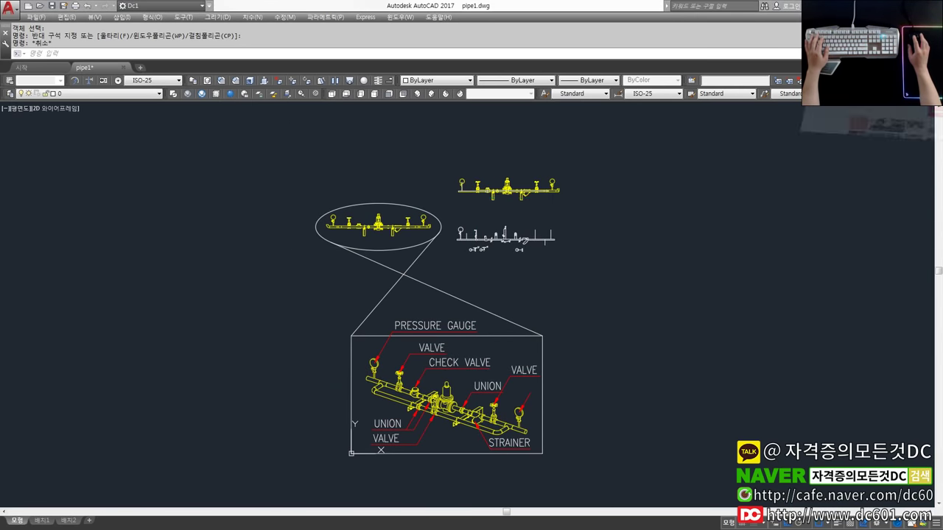
Search Naver in Chrome for 플랜트설계.
key("alt+Tab")
left_click(465, 42)
left_click(351, 92)
type("플랜트")
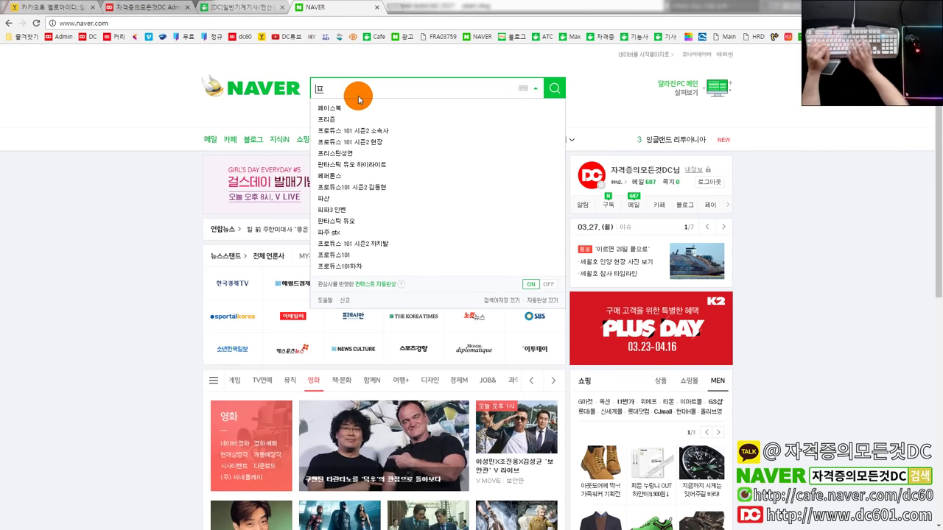
type("설계")
key("Return")
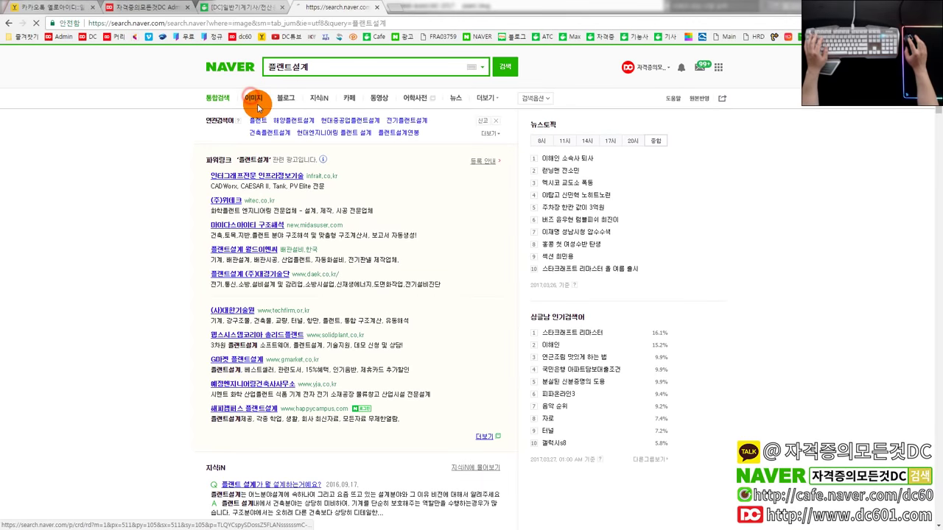
Open a plant drawing image's source page and browse its HRSG and piping design examples.
scroll(536, 358, "down", 3)
scroll(536, 357, "down", 3)
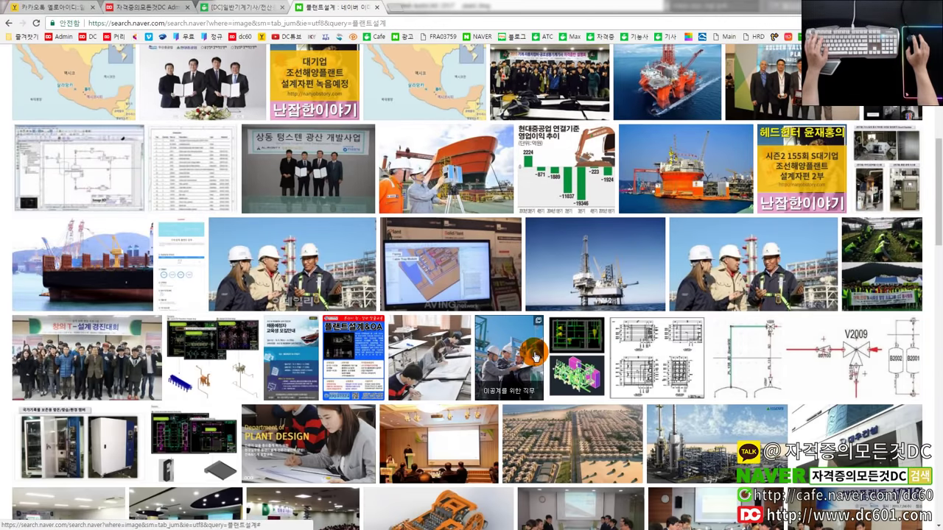
scroll(556, 384, "down", 2)
left_click(584, 217)
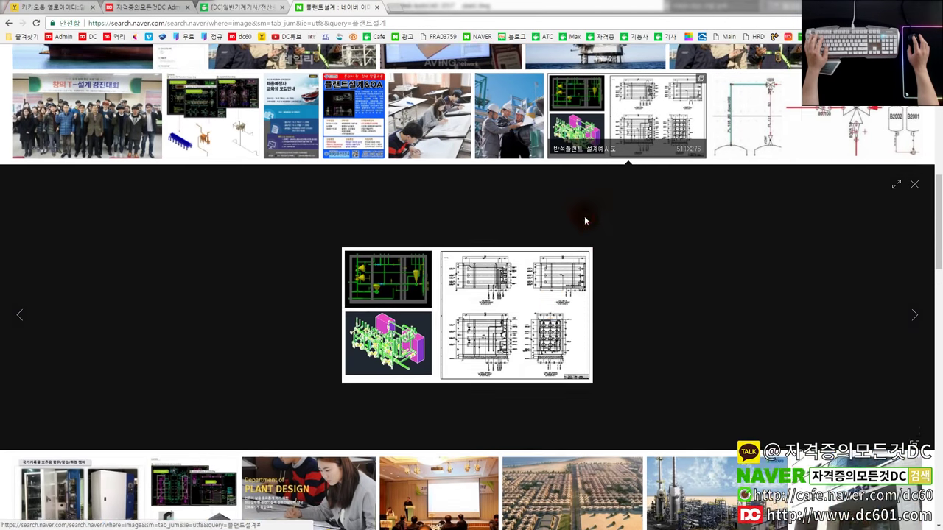
left_click(459, 298)
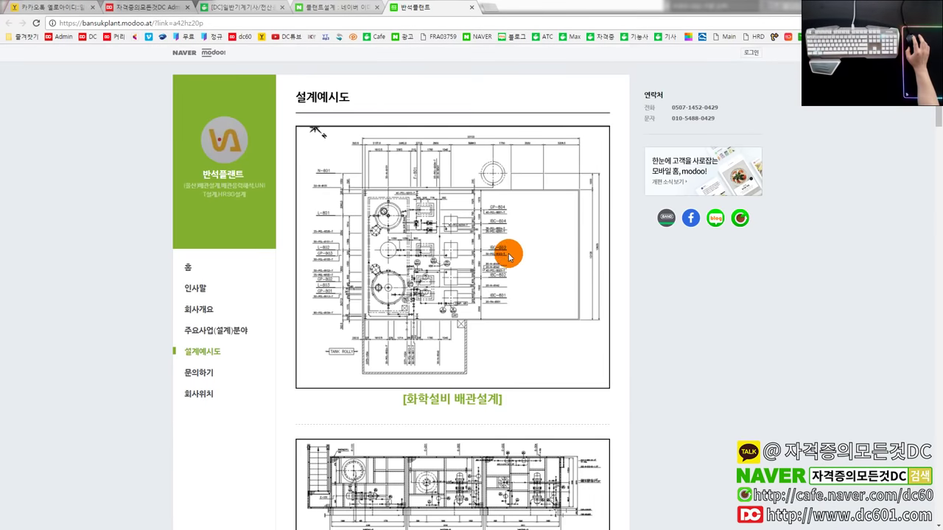
scroll(487, 244, "down", 2)
scroll(462, 230, "down", 3)
scroll(457, 219, "down", 1)
scroll(427, 194, "down", 3)
scroll(452, 204, "down", 2)
scroll(452, 204, "down", 1)
scroll(507, 213, "down", 3)
scroll(523, 214, "down", 2)
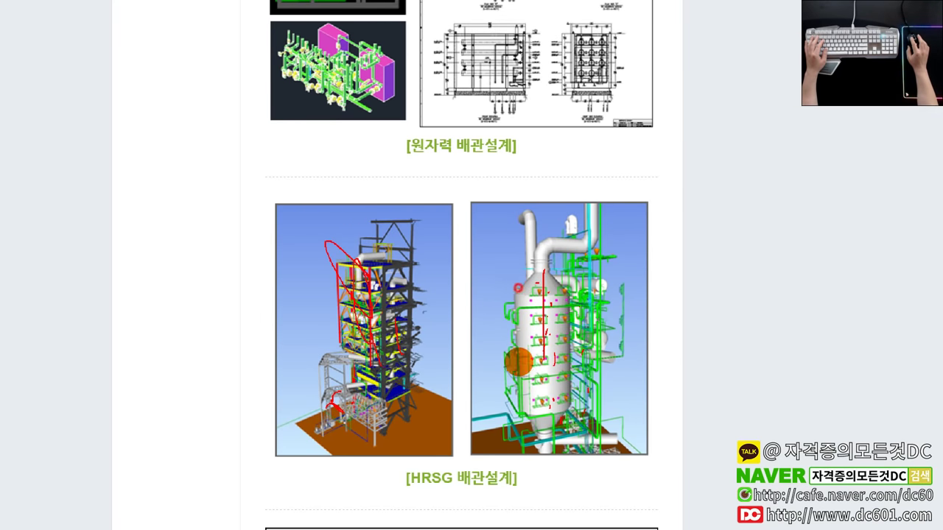
scroll(437, 246, "up", 1)
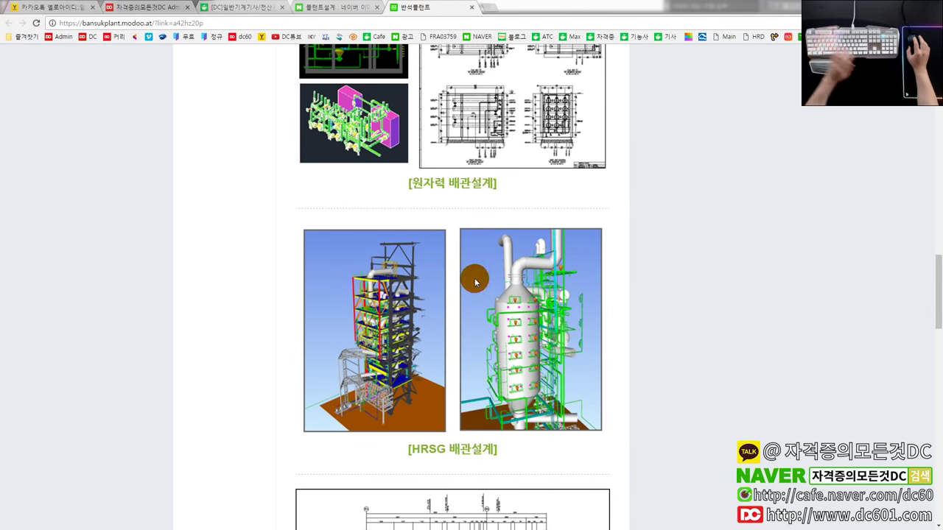
scroll(478, 274, "down", 1)
scroll(524, 309, "down", 2)
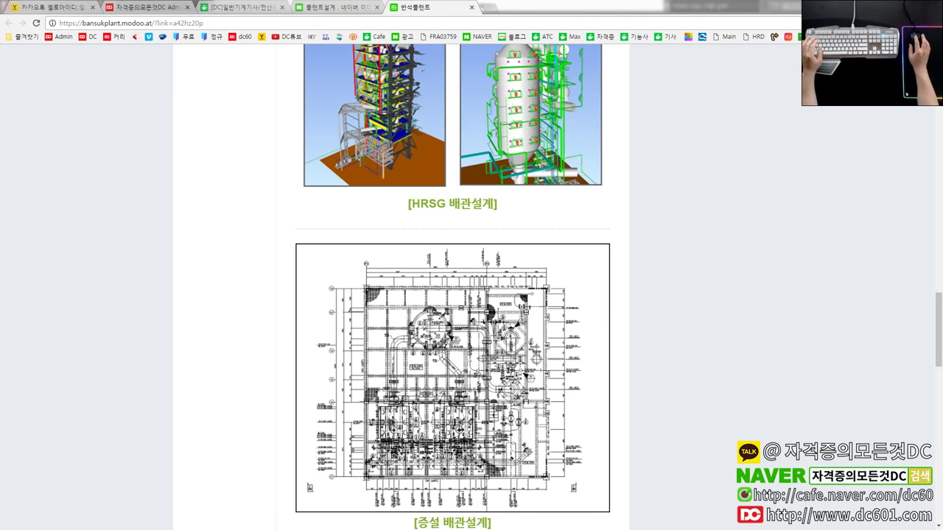
Return to pipe1.dwg in AutoCAD with no command pending.
key("alt+Tab")
key("Escape")
scroll(516, 227, "up", 7)
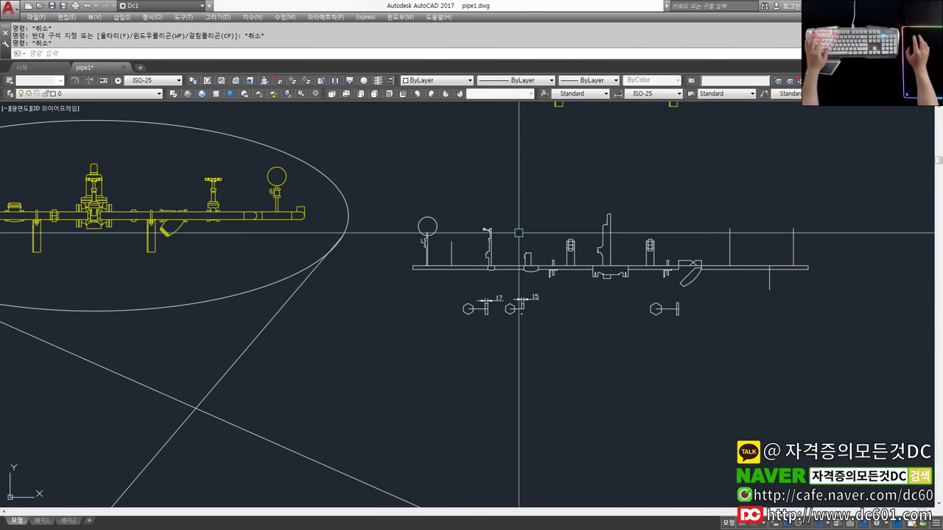
Zoom and pan around the side view and small part views to locate the yellow pipe.
scroll(464, 270, "down", 3)
scroll(486, 210, "up", 5)
scroll(496, 212, "down", 5)
scroll(493, 213, "up", 5)
scroll(472, 214, "up", 2)
scroll(494, 295, "down", 5)
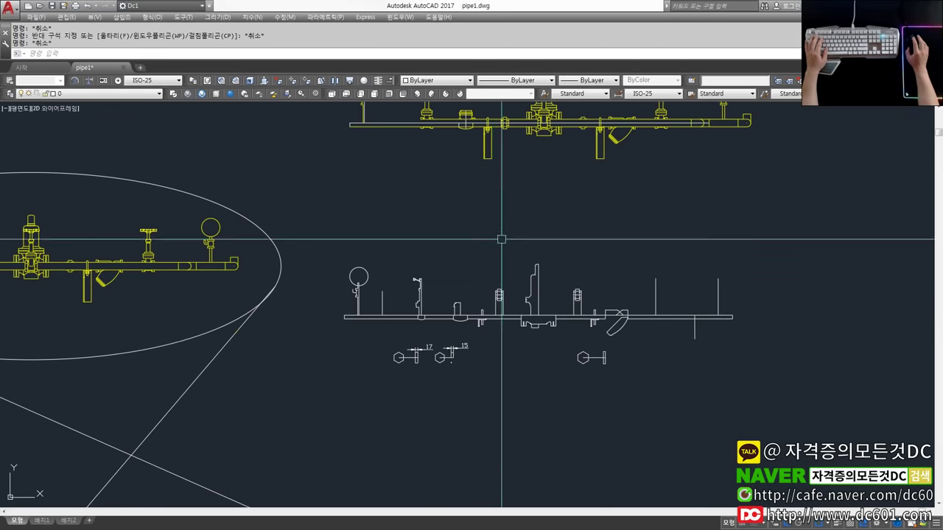
scroll(499, 320, "up", 4)
scroll(503, 347, "up", 2)
left_click(503, 360)
key("Escape")
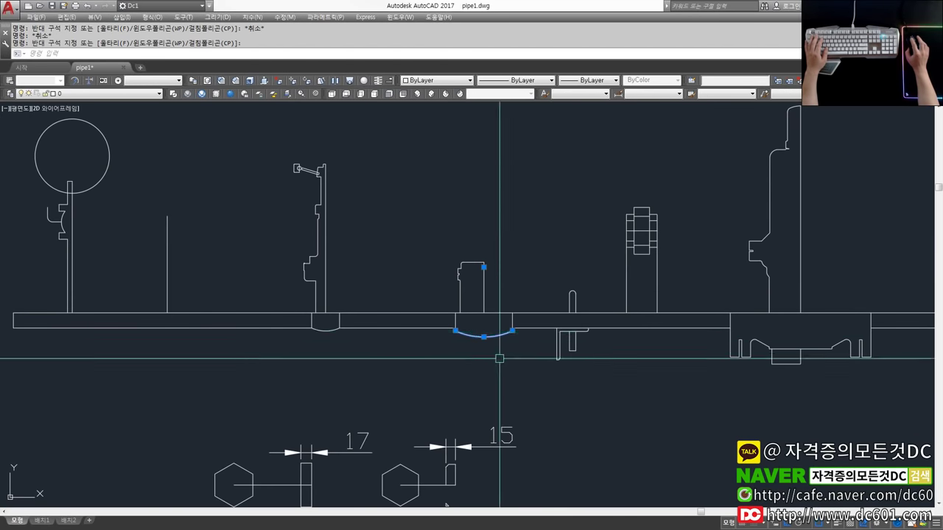
scroll(486, 347, "down", 2)
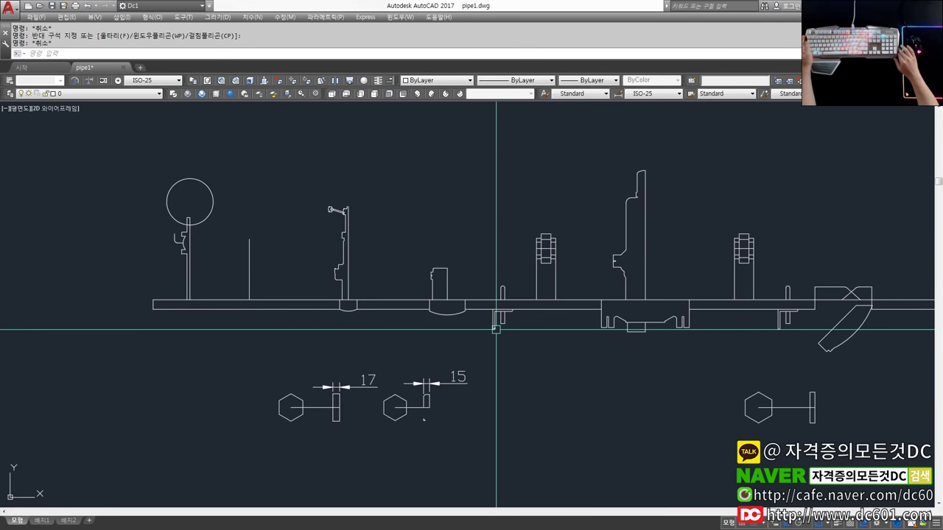
middle_click_drag(496, 329, 565, 242)
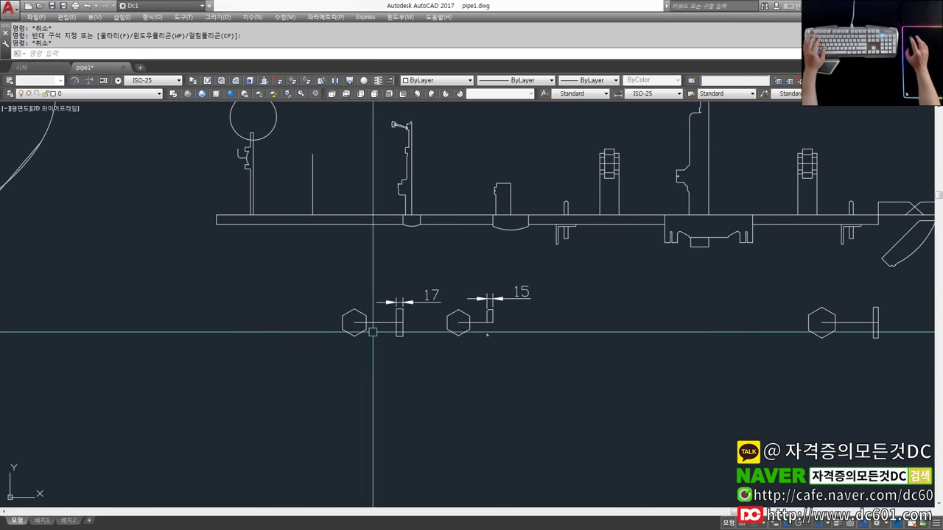
key("Escape")
scroll(347, 320, "down", 2)
left_click(338, 235)
scroll(317, 228, "down", 1)
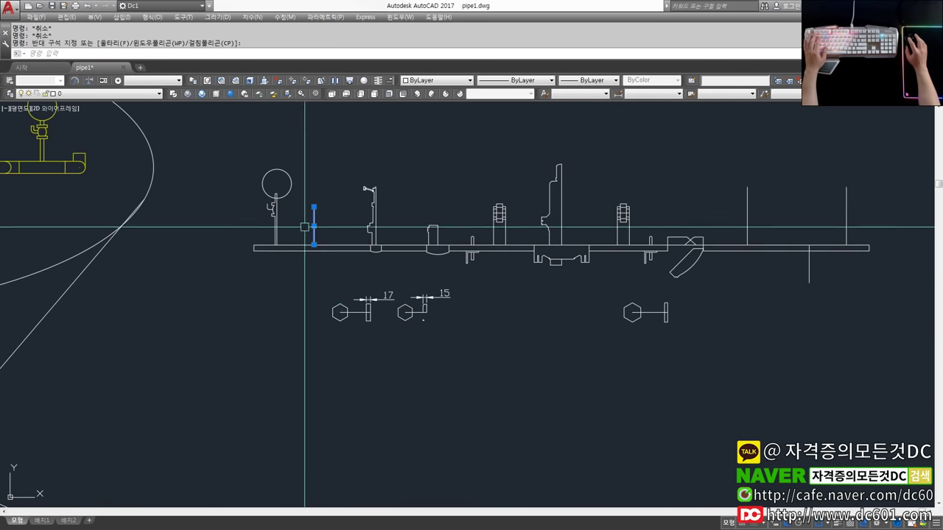
scroll(354, 236, "down", 2)
scroll(523, 243, "down", 2)
key("Escape")
scroll(705, 245, "down", 1)
Erase the top yellow pipe drawing with a crossing window.
type("e")
key("Return")
left_click(705, 245)
left_click(537, 172)
key("Return")
scroll(545, 251, "up", 4)
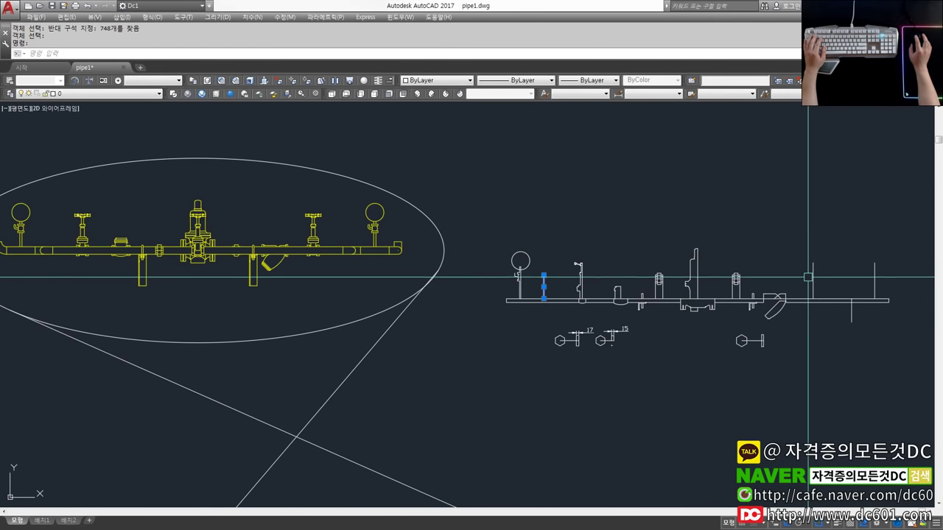
Draw a short vertical guide line down from the yellow pipe elevation's left end.
middle_click_drag(295, 276, 390, 282)
scroll(139, 270, "up", 4)
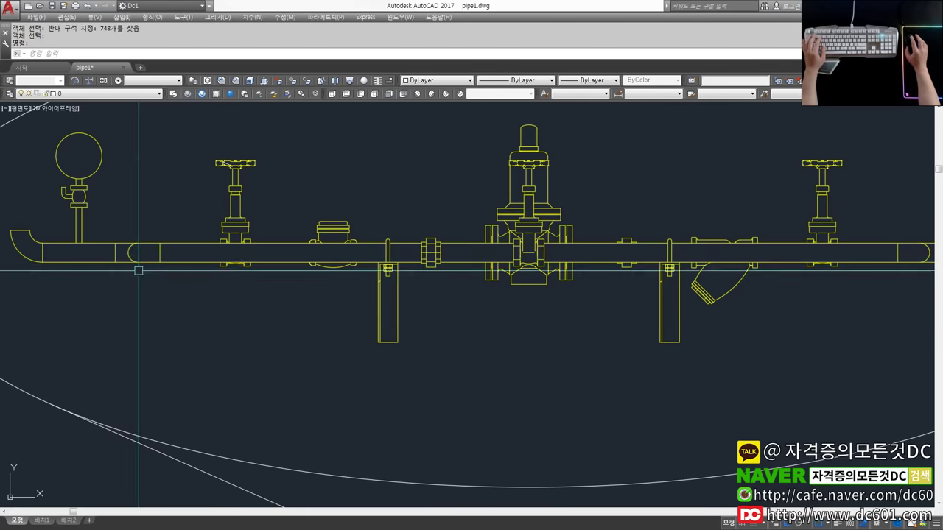
type("l")
key("Return")
left_click(137, 253)
scroll(190, 331, "down", 2)
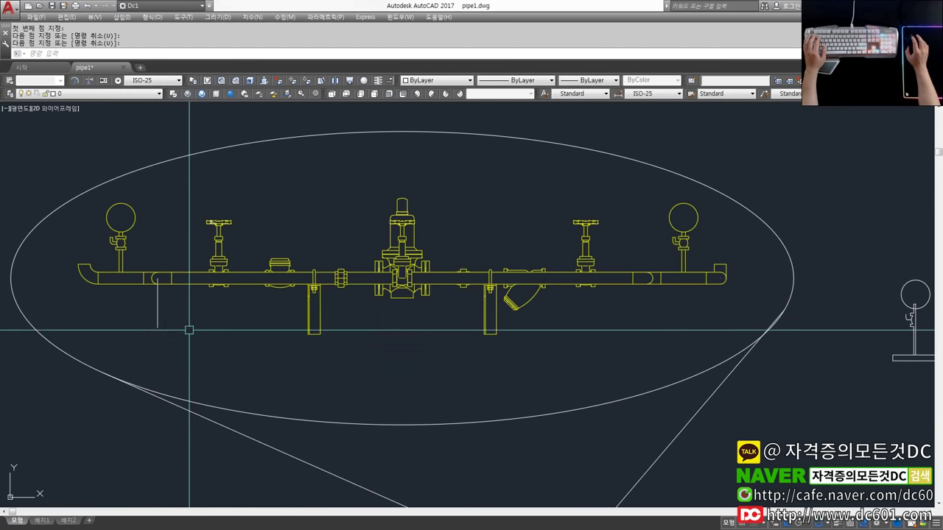
left_click(189, 330)
key("Return")
scroll(190, 330, "down", 3)
scroll(274, 374, "down", 3)
scroll(274, 374, "up", 2)
left_click(274, 374)
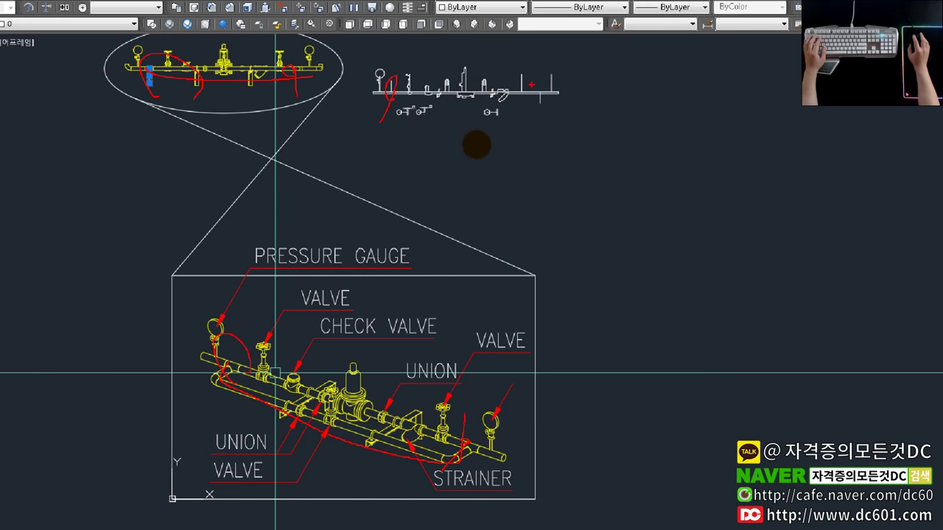
scroll(391, 288, "up", 3)
scroll(610, 284, "down", 2)
scroll(403, 257, "up", 1)
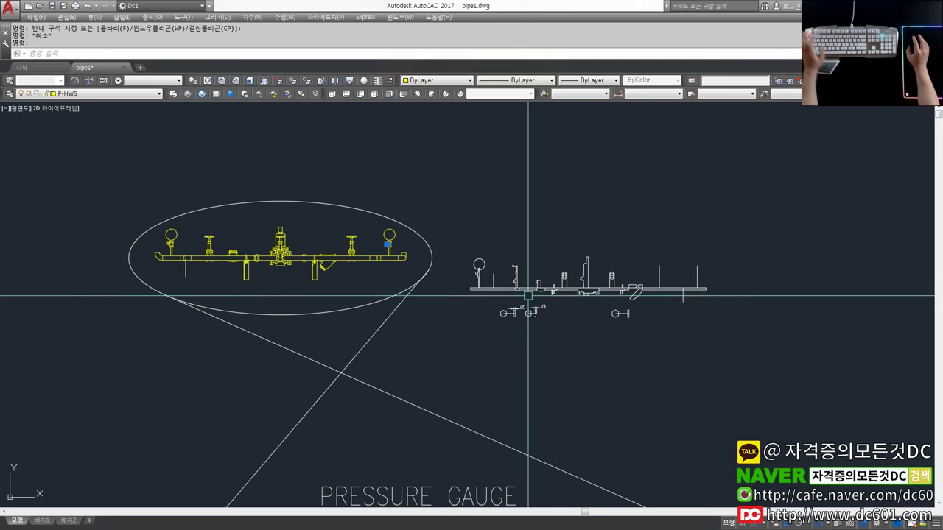
scroll(526, 242, "up", 4)
scroll(471, 242, "down", 4)
scroll(476, 319, "down", 5)
scroll(476, 317, "up", 5)
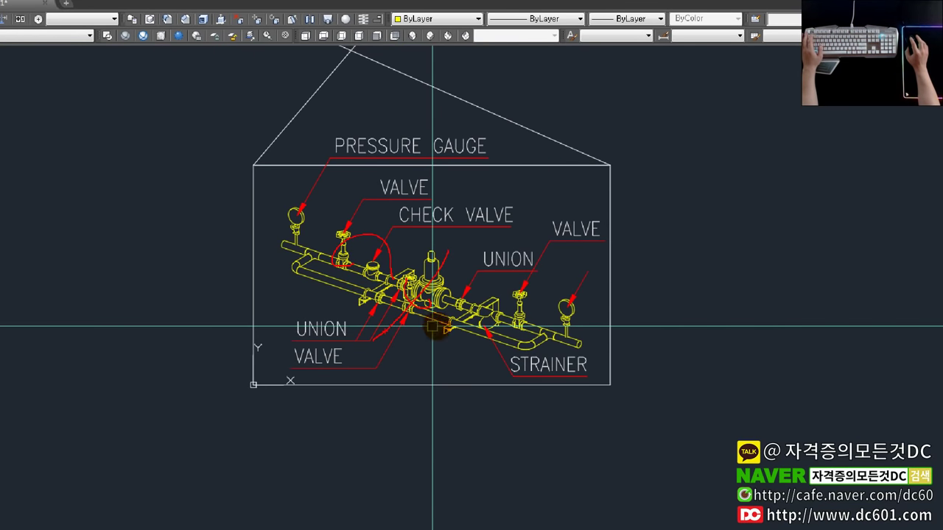
scroll(598, 319, "down", 5)
scroll(587, 288, "down", 5)
scroll(572, 310, "down", 2)
scroll(563, 350, "up", 3)
scroll(509, 402, "up", 3)
scroll(501, 398, "up", 3)
scroll(540, 382, "up", 2)
key("Escape")
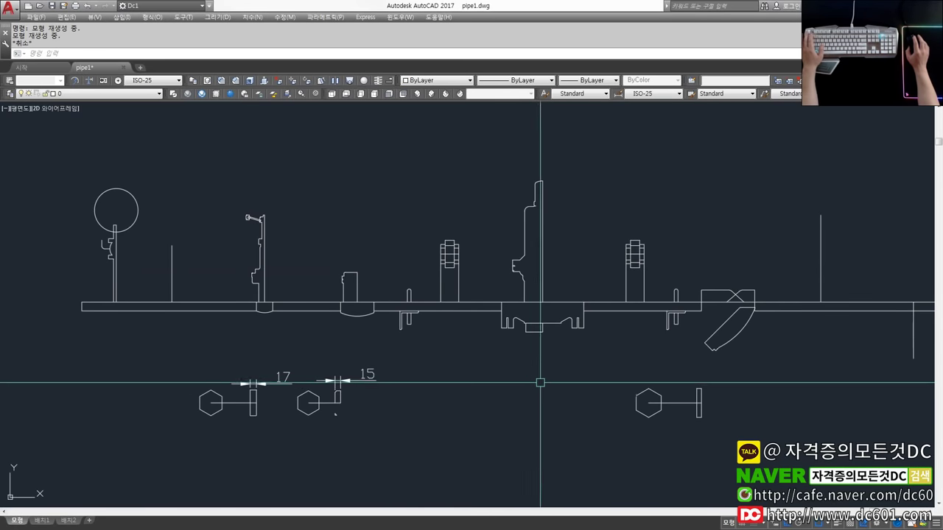
middle_click_drag(540, 382, 462, 351)
left_click(605, 403)
left_click(530, 344)
key("Escape")
key("Escape")
middle_click_drag(598, 346, 583, 336)
scroll(582, 336, "down", 3)
scroll(602, 317, "down", 6)
scroll(523, 435, "up", 2)
scroll(504, 431, "up", 4)
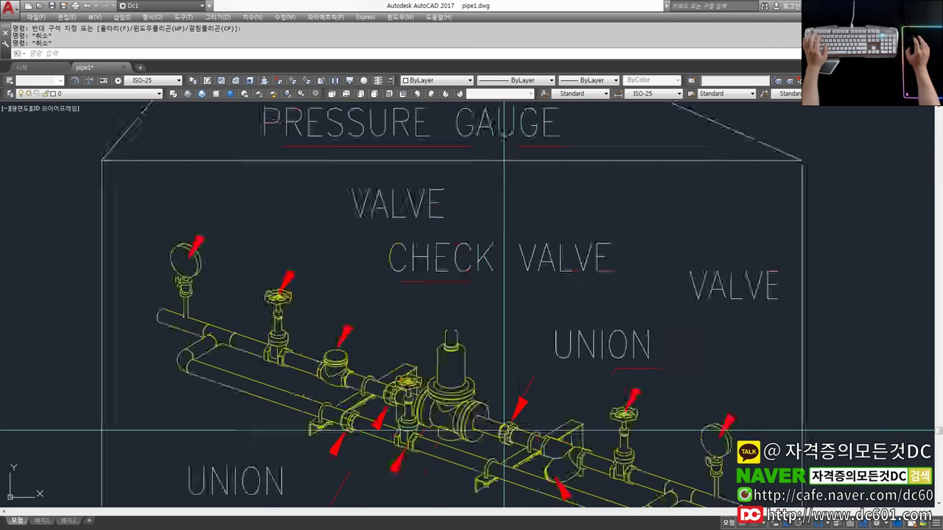
scroll(504, 431, "up", 2)
scroll(526, 428, "down", 2)
scroll(514, 415, "up", 2)
left_click(515, 415)
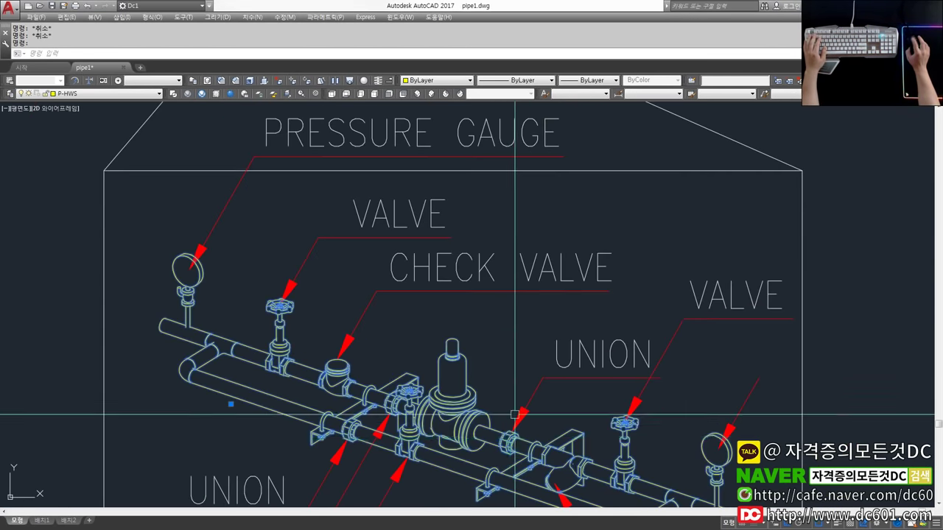
key("Escape")
scroll(515, 414, "down", 2)
scroll(530, 457, "up", 4)
scroll(295, 415, "up", 1)
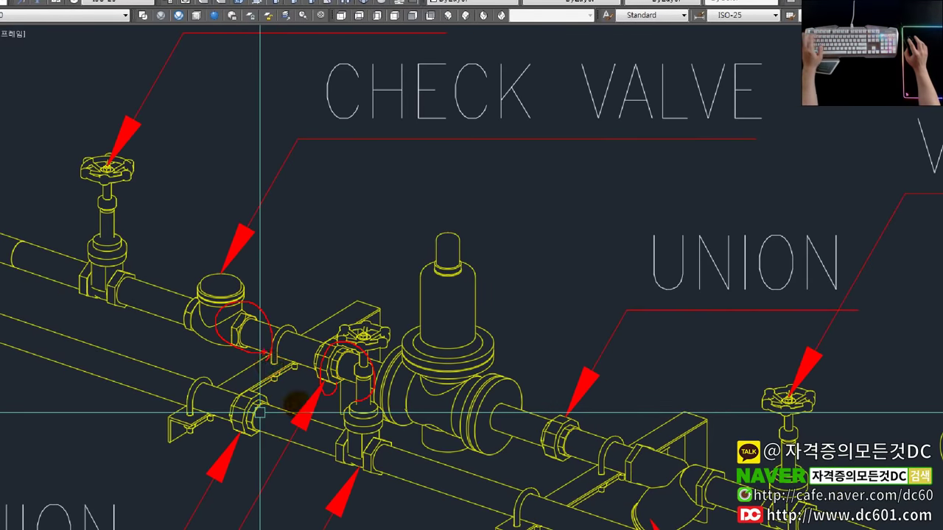
scroll(478, 272, "down", 4)
scroll(484, 265, "up", 2)
scroll(644, 302, "up", 2)
scroll(646, 294, "up", 1)
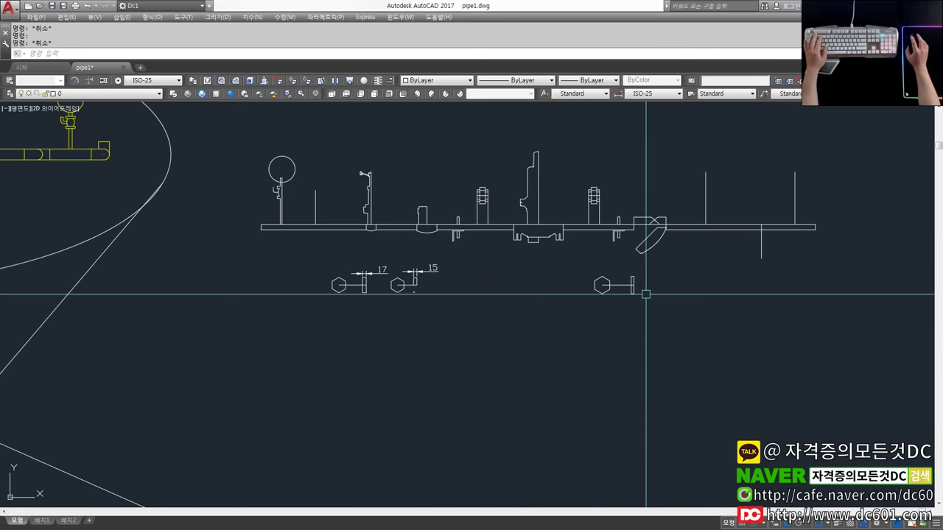
scroll(647, 294, "up", 3)
middle_click_drag(421, 263, 491, 259)
scroll(565, 273, "down", 2)
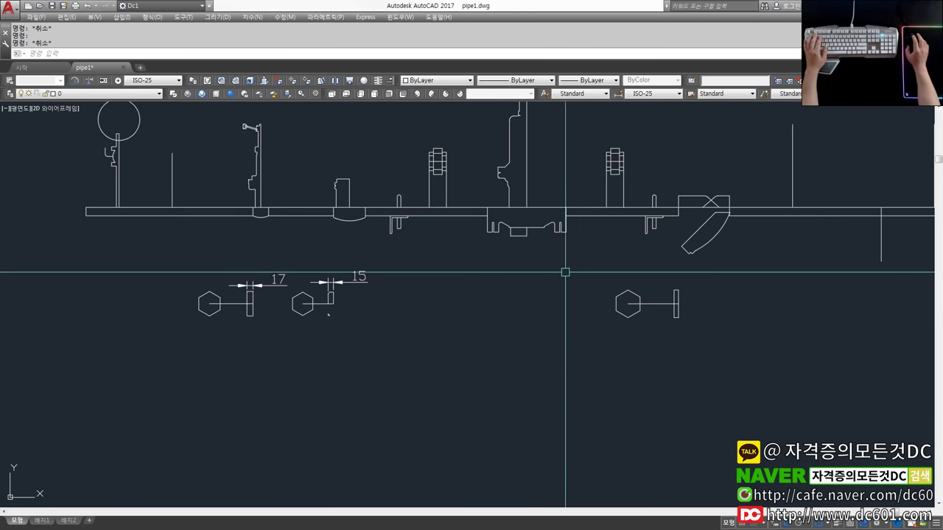
middle_click_drag(565, 273, 573, 281)
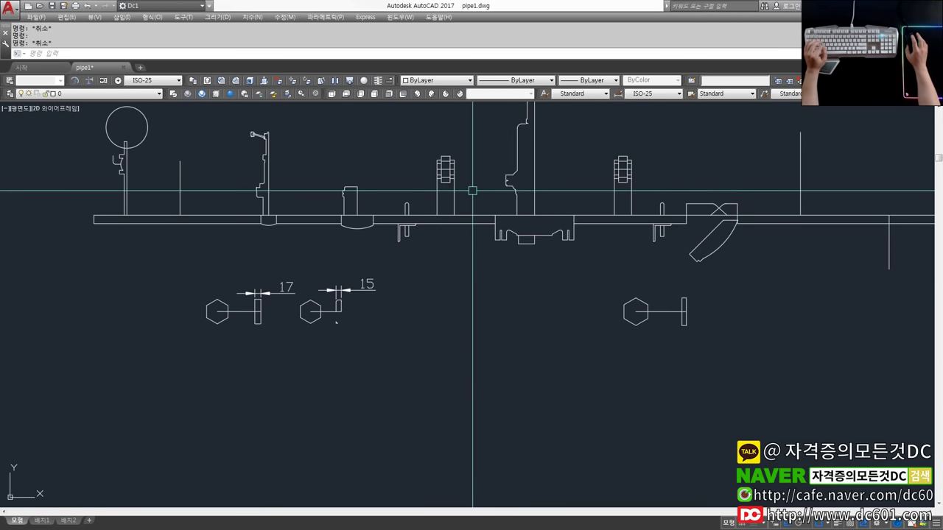
Copy the flange from the front view to a spot below the pipe.
type("co")
key("Return")
left_click_drag(468, 186, 423, 147)
key("Return")
left_click(476, 146)
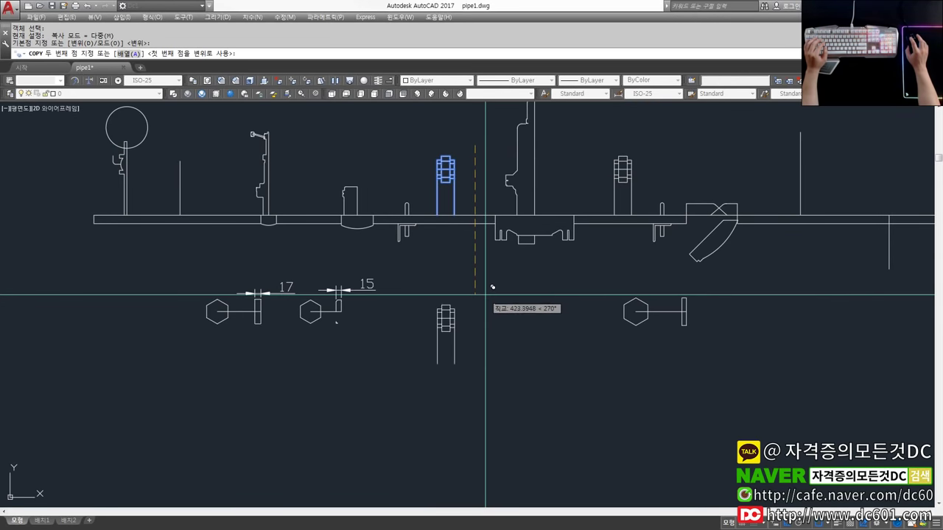
left_click(476, 303)
key("Escape")
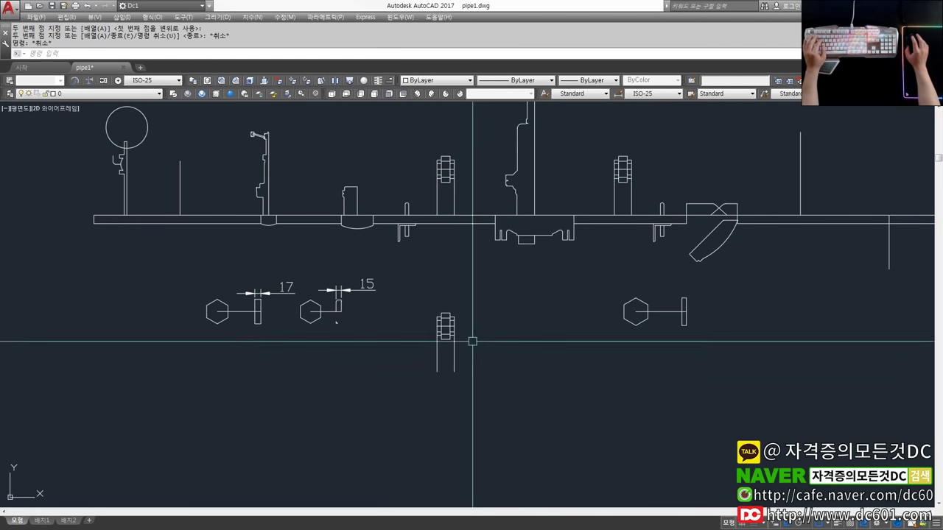
Try erasing two objects, then cancel the erase and reframe the view.
type("e")
key("Return")
left_click_drag(486, 354, 458, 361)
scroll(459, 361, "down", 2)
middle_click_drag(74, 221, 327, 229)
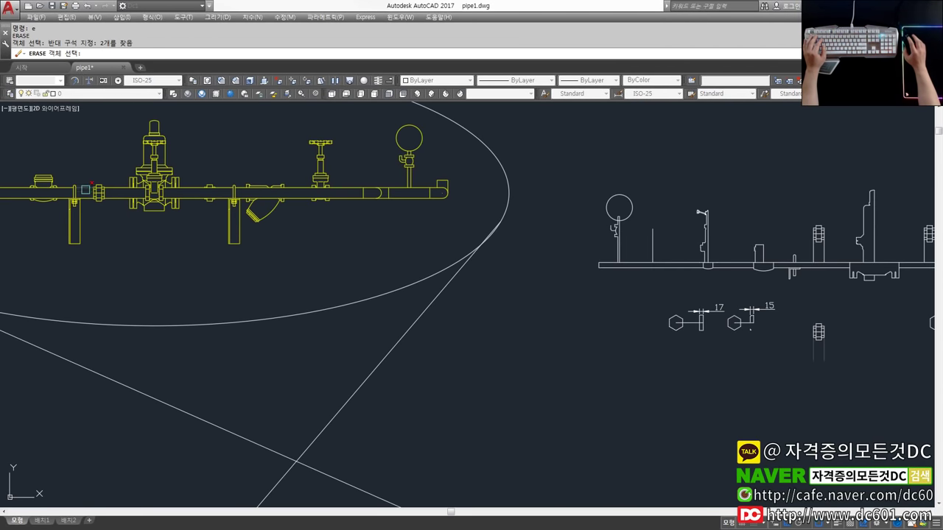
middle_click_drag(847, 353, 609, 333)
key("Escape")
scroll(616, 341, "up", 2)
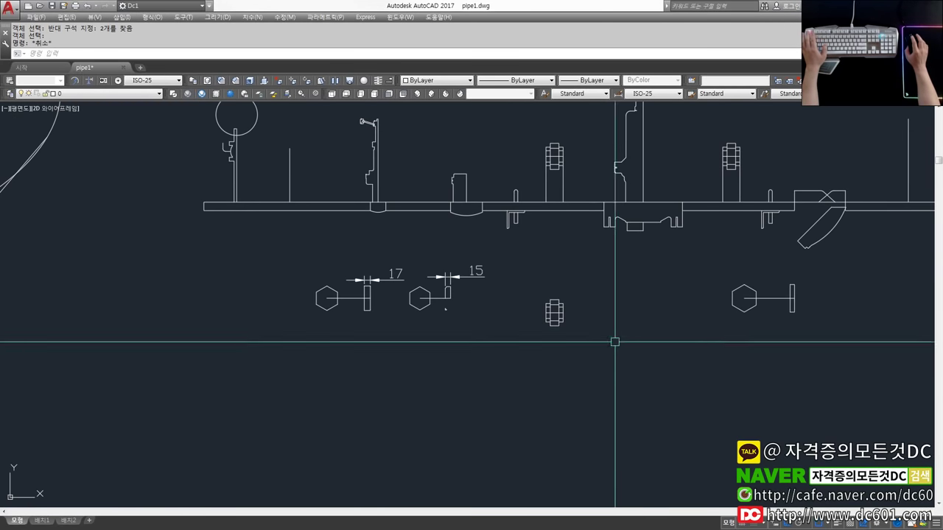
scroll(381, 244, "up", 2)
scroll(425, 259, "down", 2)
mouse_move(567, 310)
middle_mouse_down()
mouse_move(523, 316)
mouse_move(545, 326)
middle_mouse_up()
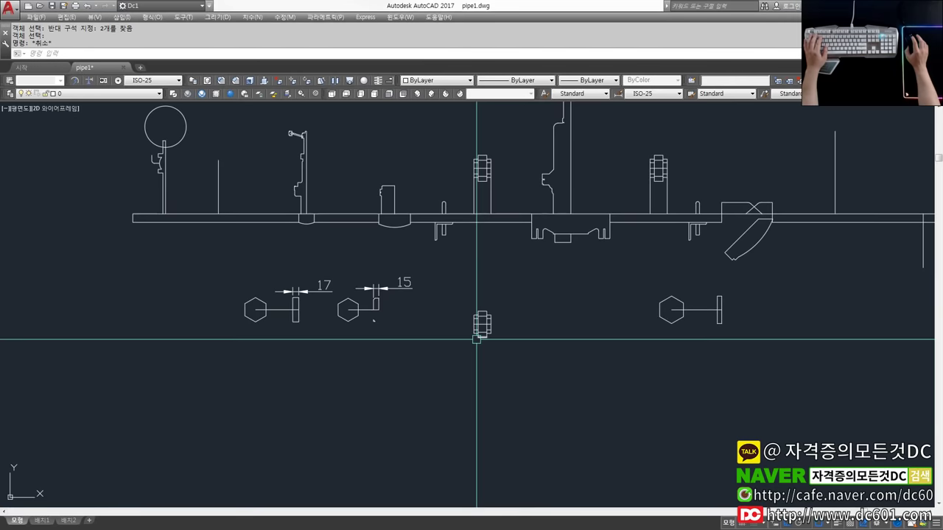
scroll(476, 336, "up", 2)
Frame the copied fitting and the isometric part detail together in the view.
type("l")
key("Return")
left_click(463, 308)
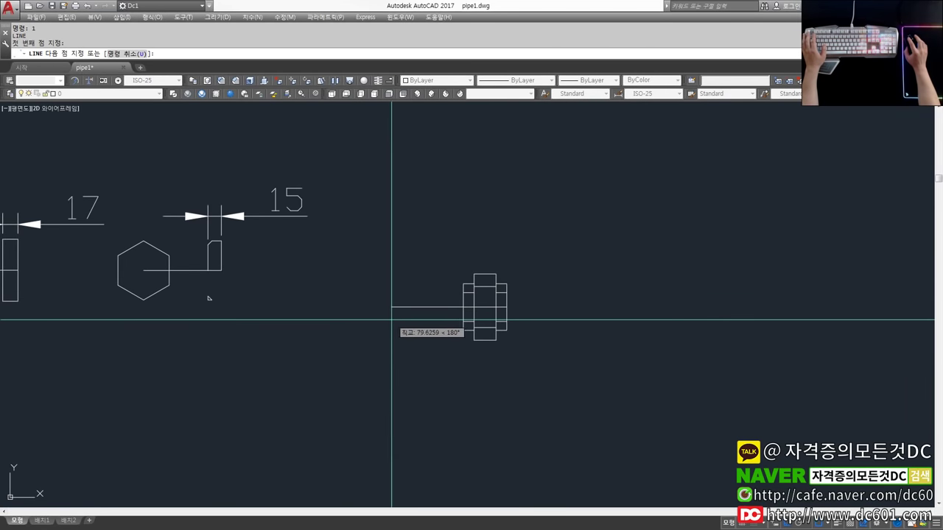
key("Escape")
scroll(396, 325, "down", 5)
scroll(455, 387, "up", 2)
middle_click_drag(454, 386, 494, 240)
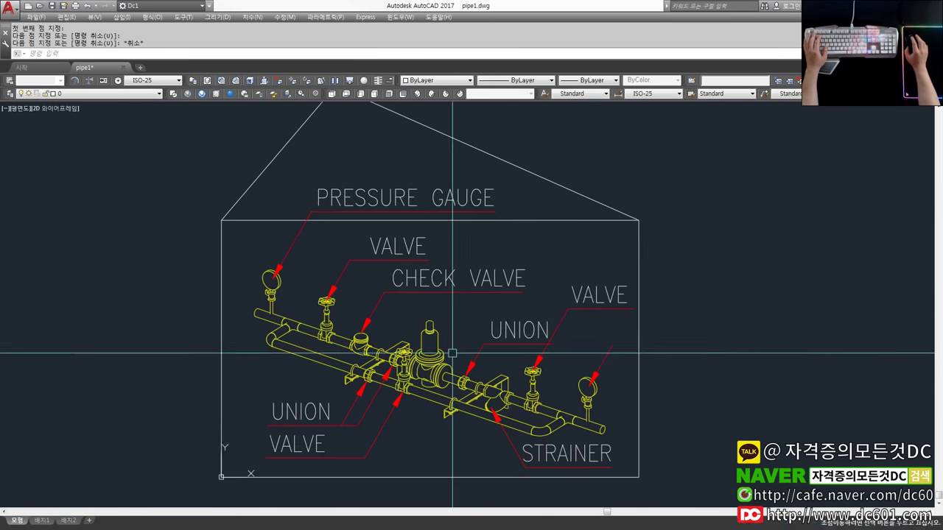
scroll(325, 373, "up", 4)
scroll(325, 373, "up", 1)
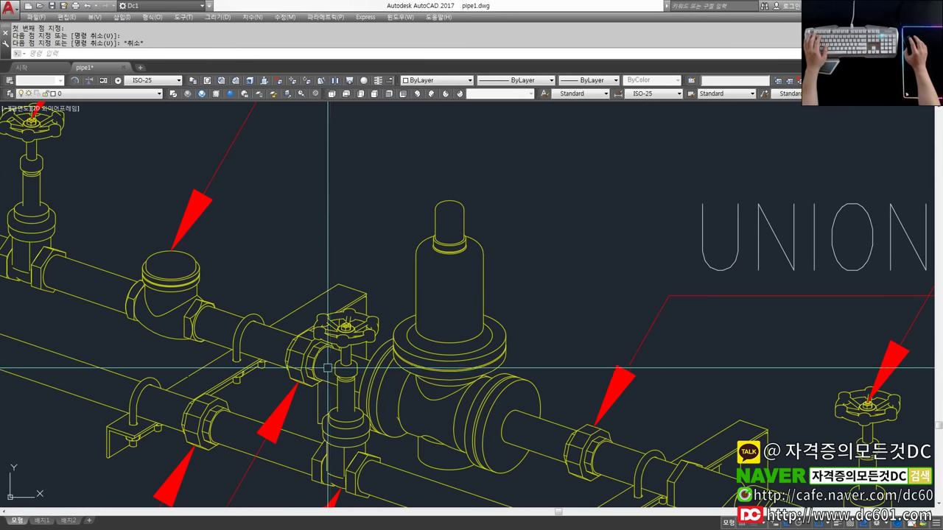
scroll(325, 372, "down", 8)
scroll(472, 357, "down", 6)
scroll(472, 357, "up", 4)
scroll(480, 324, "up", 8)
scroll(467, 315, "up", 5)
middle_click_drag(467, 315, 538, 274)
scroll(534, 273, "up", 2)
Draw a horizontal line from the union corner across the copied fitting.
key("space")
left_click(544, 270)
left_click(369, 270)
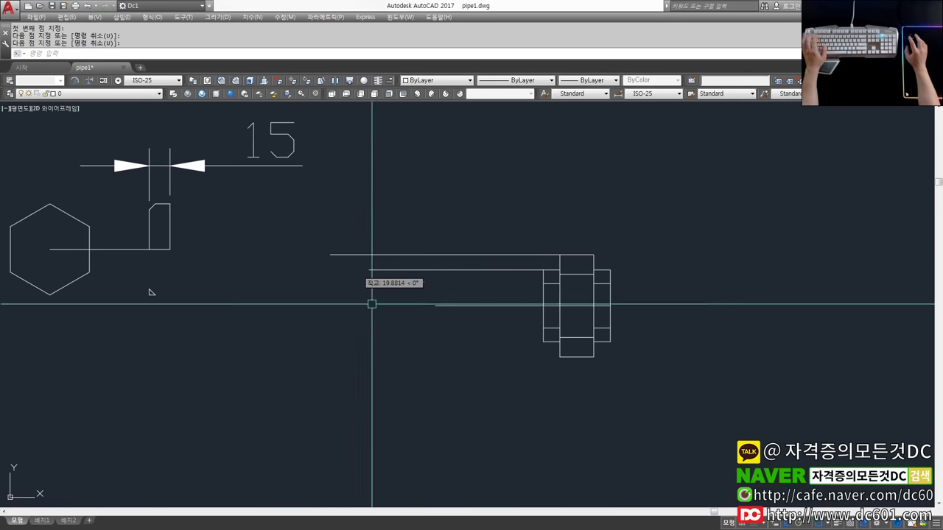
key("Escape")
Draw two concentric circles centred on the pipe end.
key("c")
key("space")
left_click(435, 305)
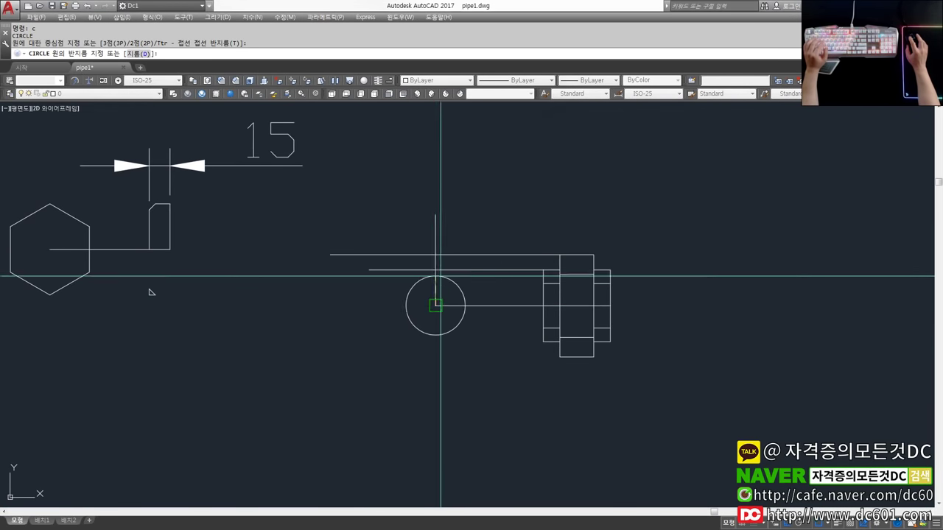
key("space")
left_click(435, 305)
key("Escape")
key("Escape")
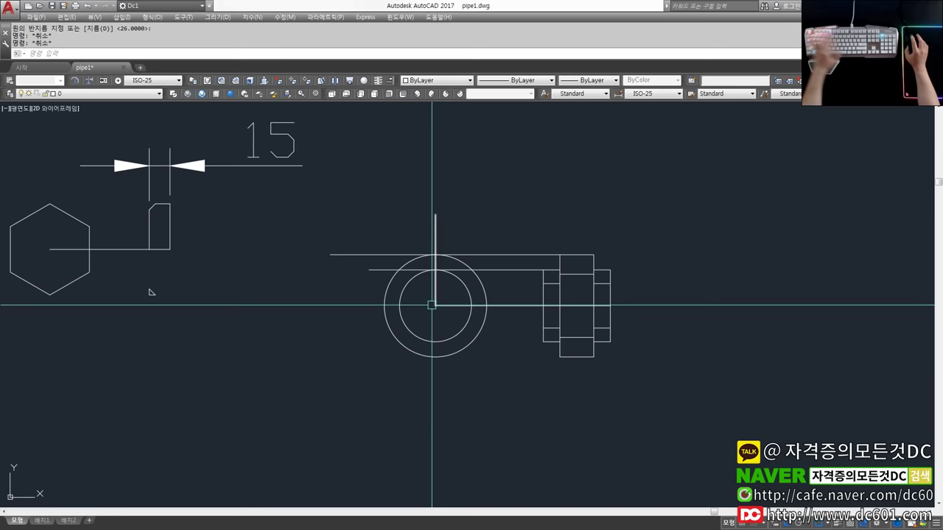
Draw a circumscribed 10-sided decagon on the circles' centre, sized to the quadrant.
type("pol")
key("space")
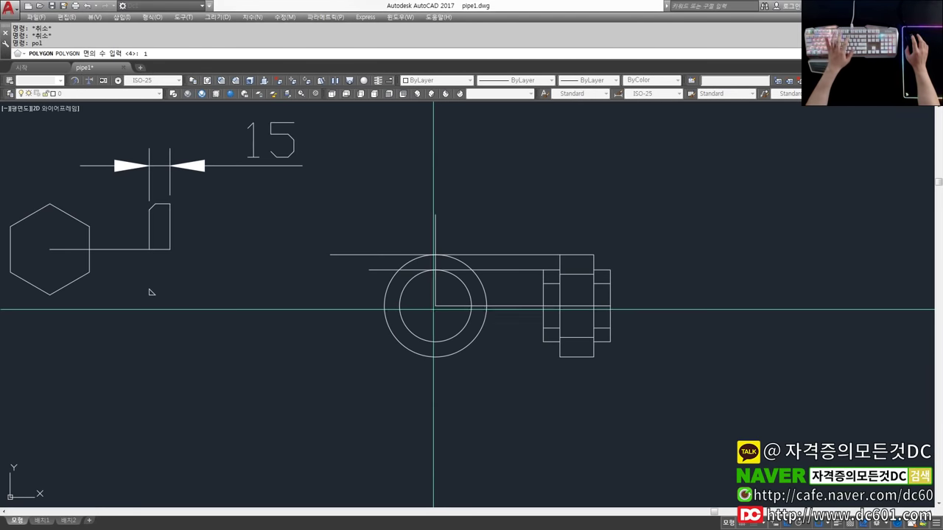
type("0")
key("space")
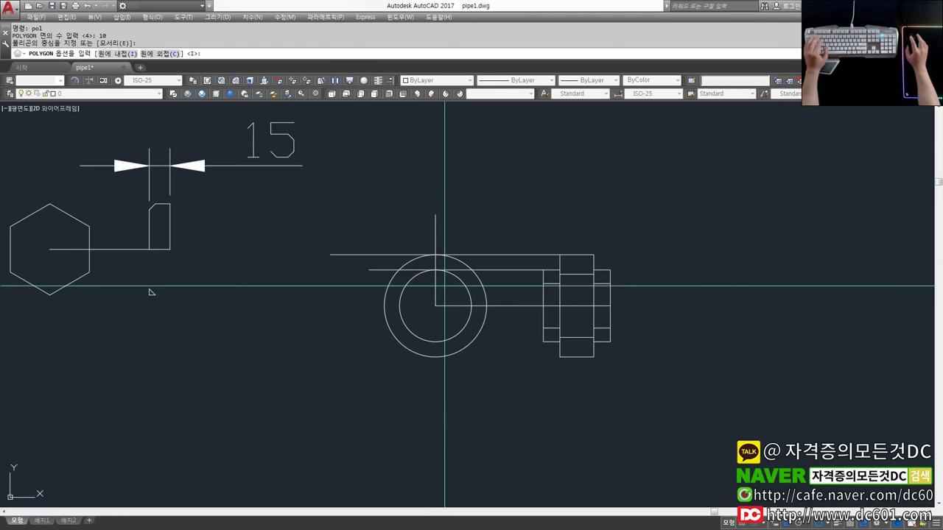
key("Escape")
key("space")
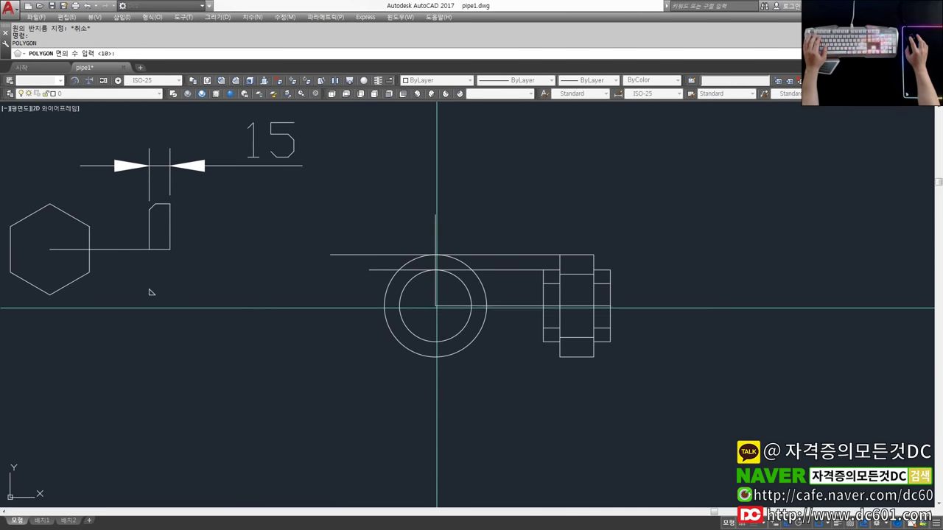
left_click(435, 305)
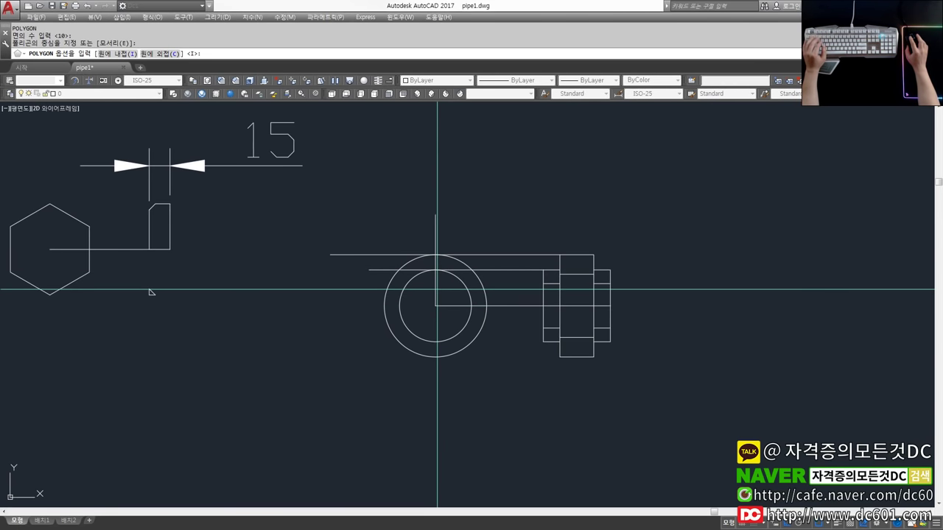
type("c")
key("Return")
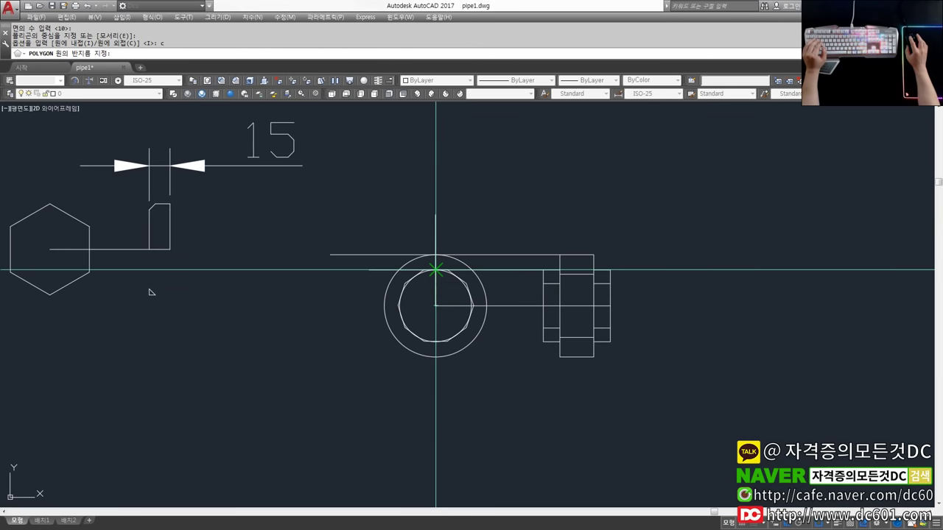
left_click(435, 270)
Start a second circumscribed 10-sided polygon on the same centre, then cancel it.
key("space")
key("Return")
left_click(436, 305)
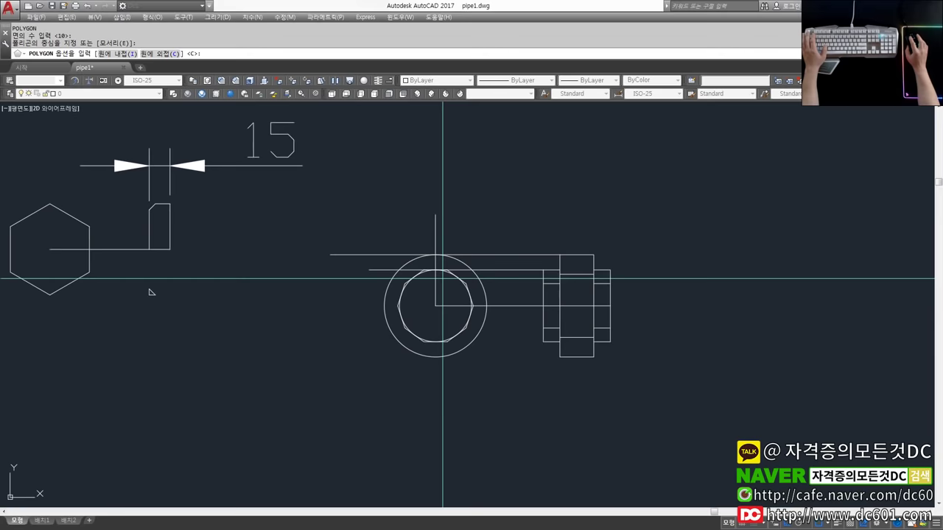
key("Return")
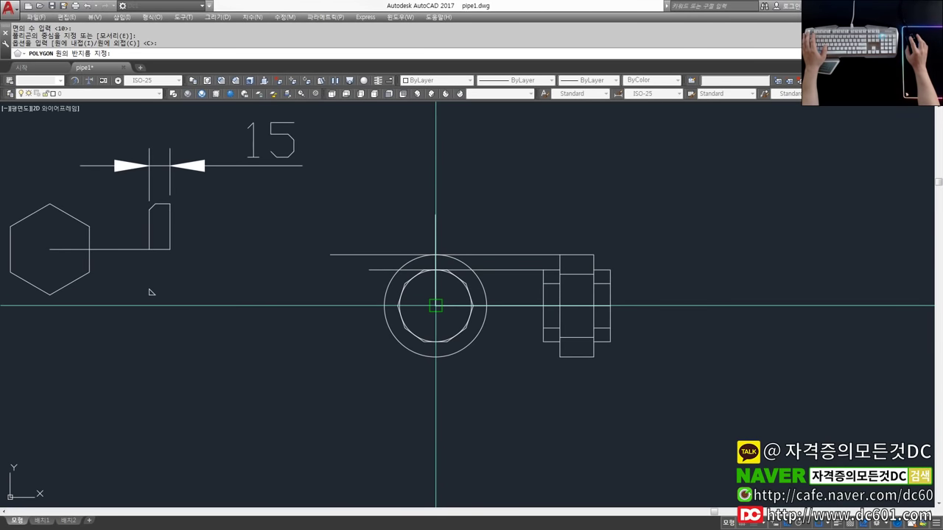
key("Escape")
scroll(463, 283, "up", 2)
scroll(462, 286, "up", 2)
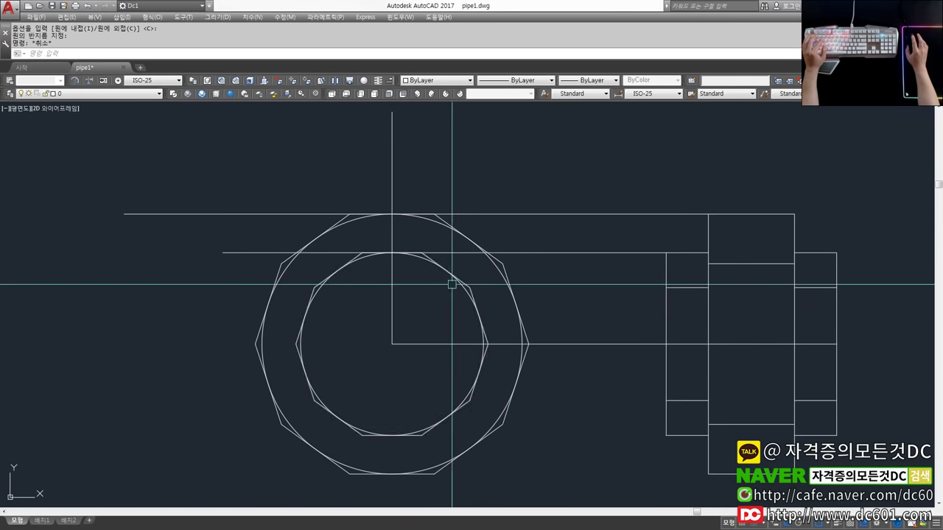
Erase the inner circle and the stray vertical and horizontal lines.
type("e")
key("Return")
left_click(461, 288)
left_click(462, 252)
scroll(555, 280, "down", 3)
scroll(207, 293, "up", 3)
key("Return")
scroll(471, 285, "down", 1)
scroll(471, 284, "down", 4)
scroll(448, 324, "up", 2)
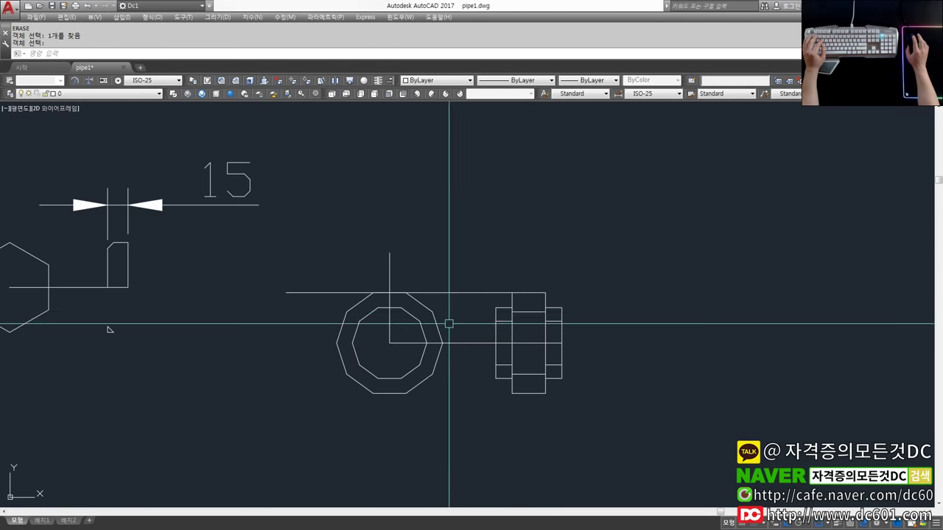
key("Return")
Start a line from a decagon vertex, then cancel it.
type("l")
key("Return")
left_click(420, 320)
left_click(435, 313)
key("Escape")
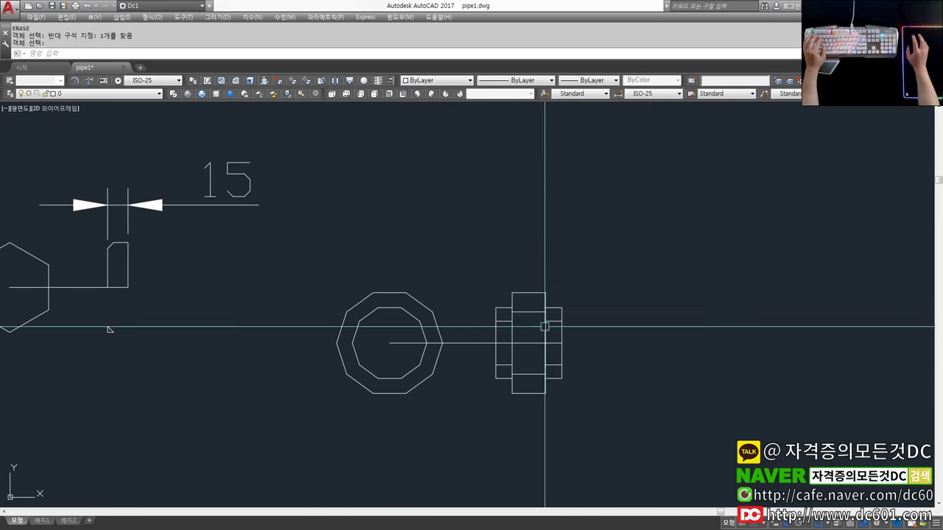
scroll(547, 317, "down", 2)
scroll(546, 340, "down", 2)
Zoom out to show the full pipe assembly and yellow reference, then clear the selection.
middle_click_drag(560, 352, 445, 375)
scroll(393, 370, "down", 2)
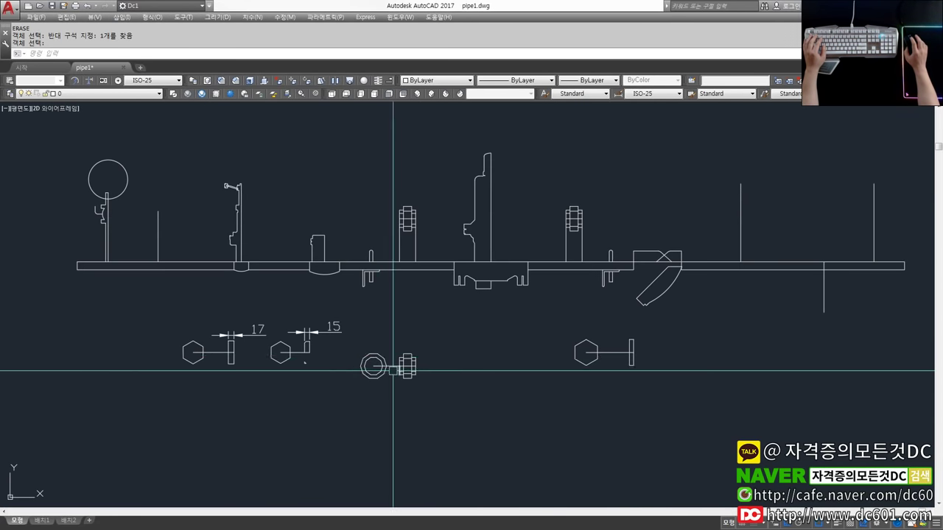
scroll(382, 359, "down", 1)
scroll(390, 328, "up", 3)
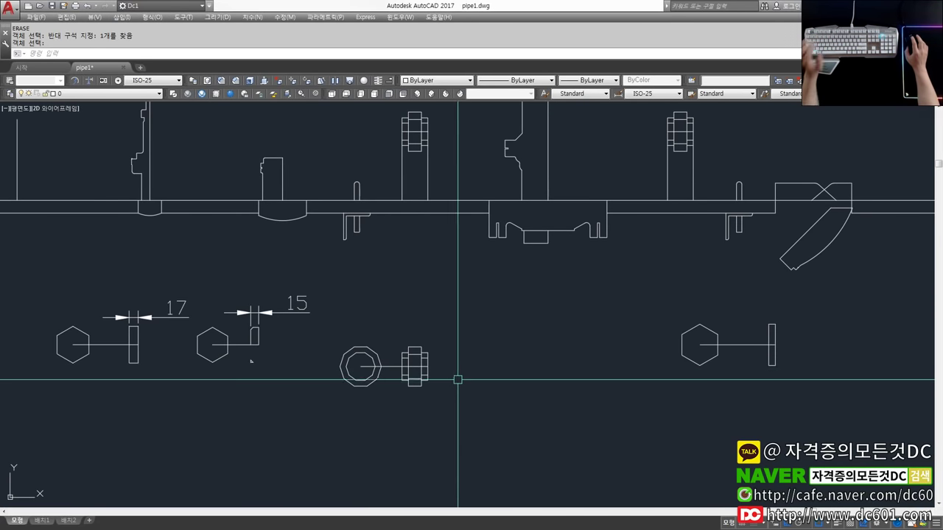
scroll(457, 371, "down", 2)
middle_click_drag(465, 372, 475, 375)
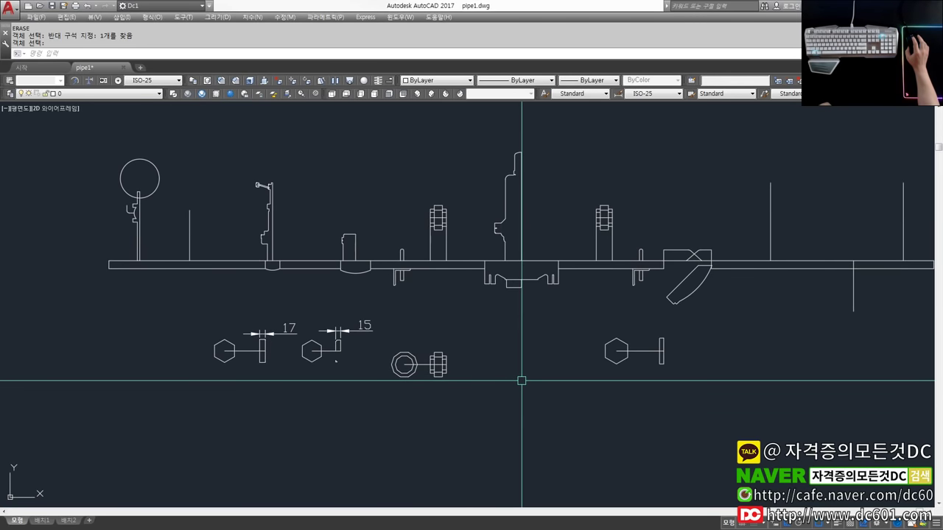
scroll(521, 381, "down", 1)
middle_click_drag(560, 376, 432, 373)
scroll(712, 375, "down", 1)
key("Return")
left_click(825, 490)
left_click(233, 210)
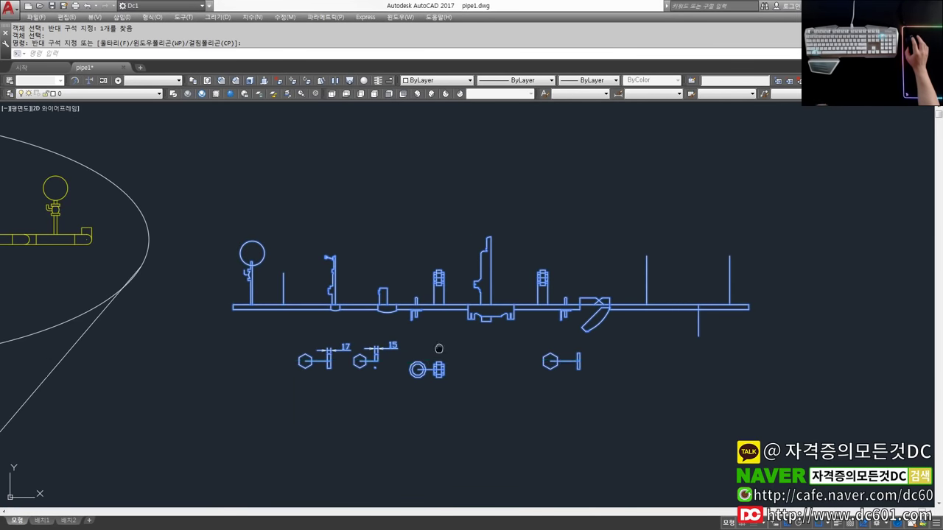
middle_click_drag(437, 360, 427, 285)
key("Escape")
Move the lower bolt parts further down beneath the pipe front view.
type("m")
key("Return")
left_click(608, 333)
left_click(302, 268)
key("Return")
left_click(597, 284)
left_click(597, 334)
Move the bolt slightly into its new position.
left_click(438, 341)
key("Return")
left_click(480, 331)
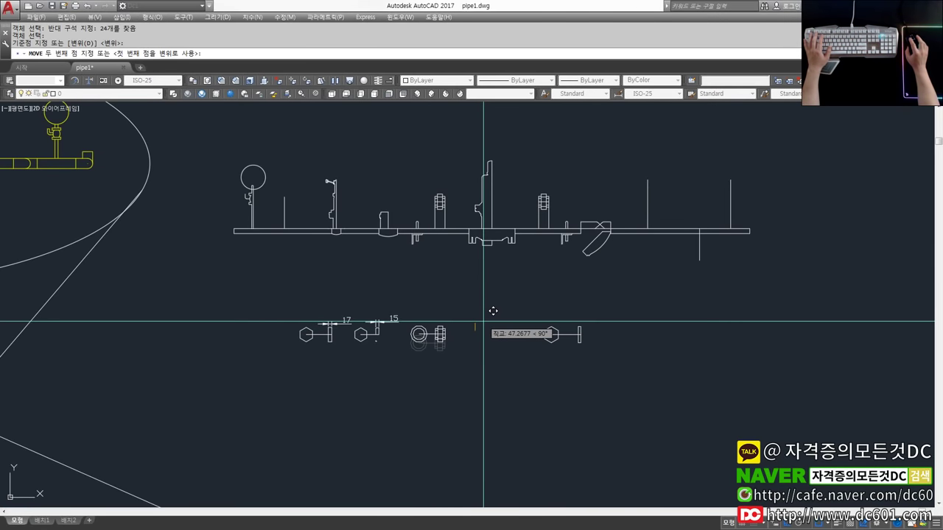
left_click(484, 321)
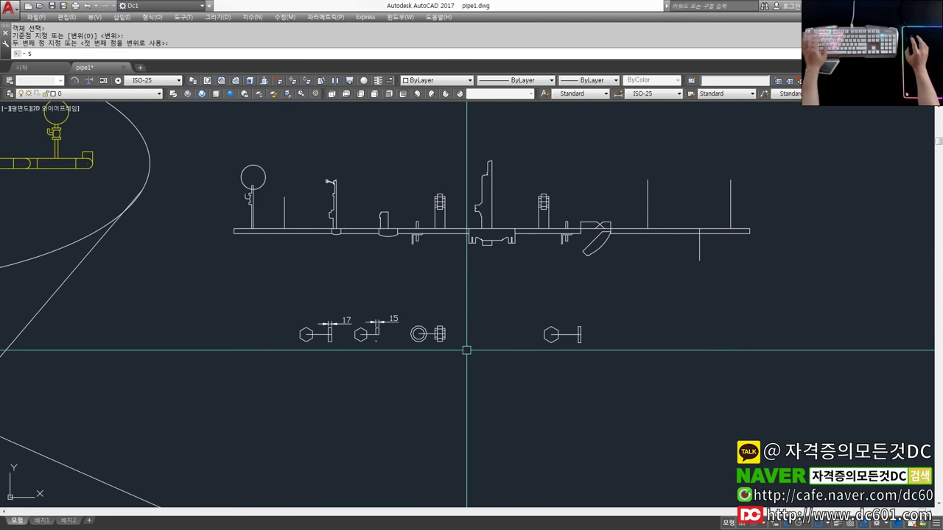
key("Escape")
key("Escape")
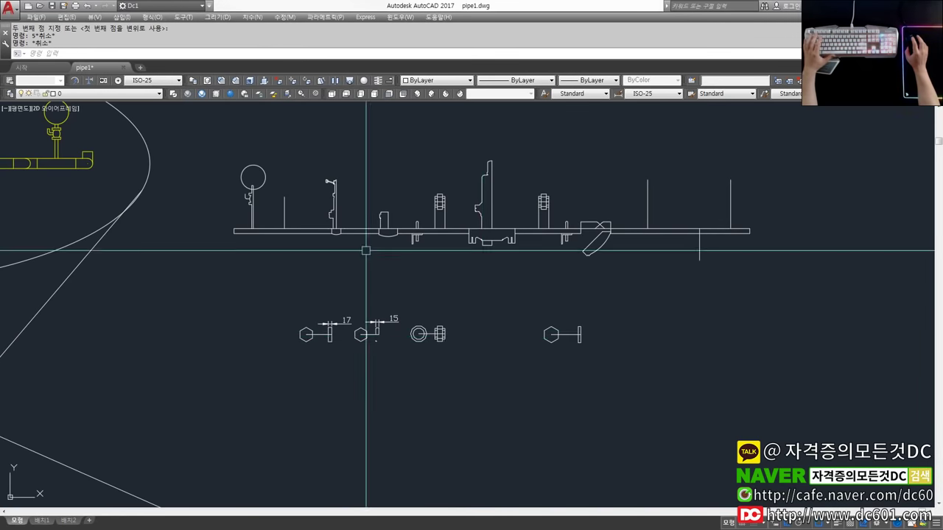
Zoom in on the pipe fitting and start a new line.
scroll(332, 147, "up", 5)
scroll(368, 285, "up", 4)
scroll(460, 338, "up", 3)
left_click(460, 337)
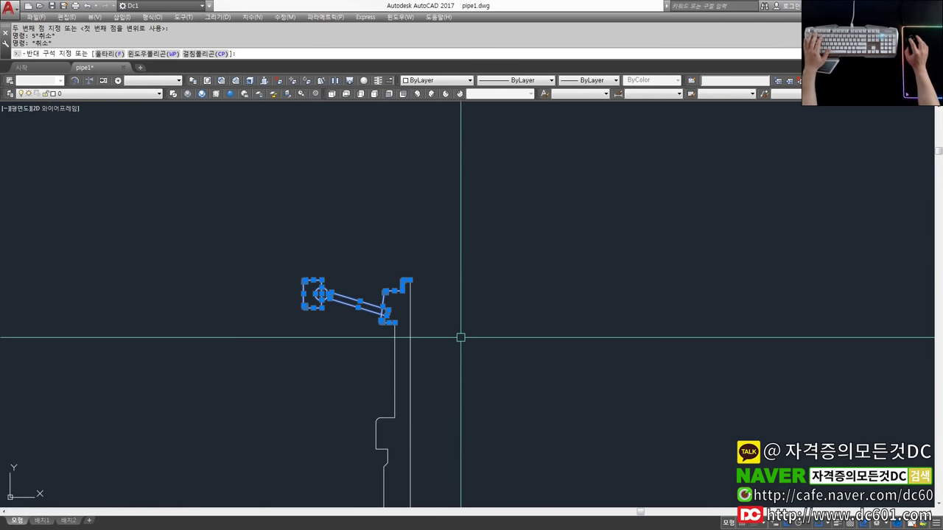
key("Escape")
scroll(331, 221, "up", 3)
scroll(327, 148, "up", 3)
scroll(378, 186, "up", 3)
scroll(383, 206, "up", 3)
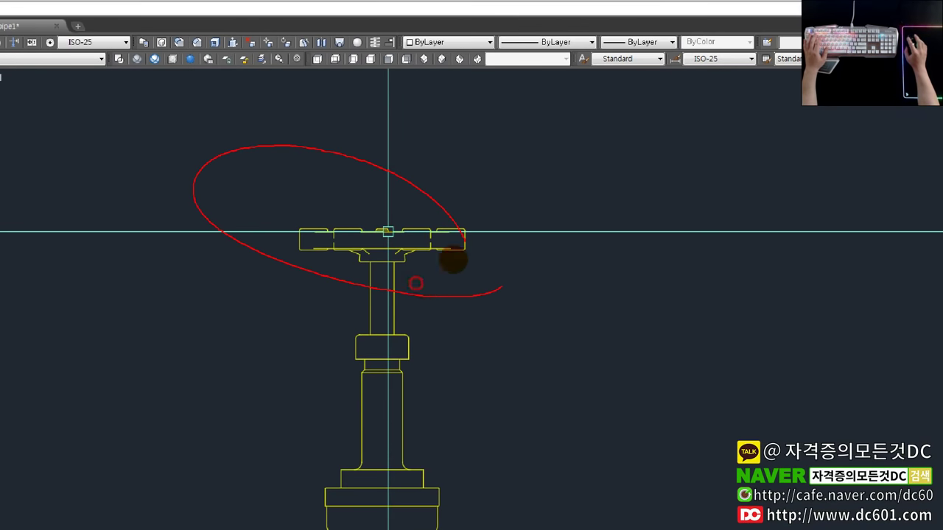
type("l")
key("Return")
Start a line at an edge midpoint using a one-off midpoint snap, then cancel it.
scroll(337, 238, "up", 3)
scroll(402, 276, "up", 2)
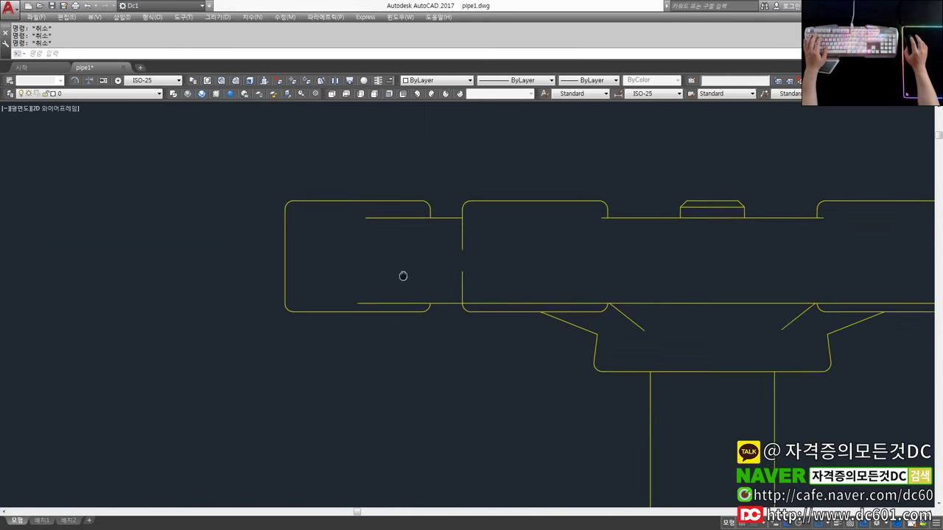
scroll(421, 216, "up", 1)
right_click(363, 201, "shift")
left_click(391, 282)
left_click(358, 202)
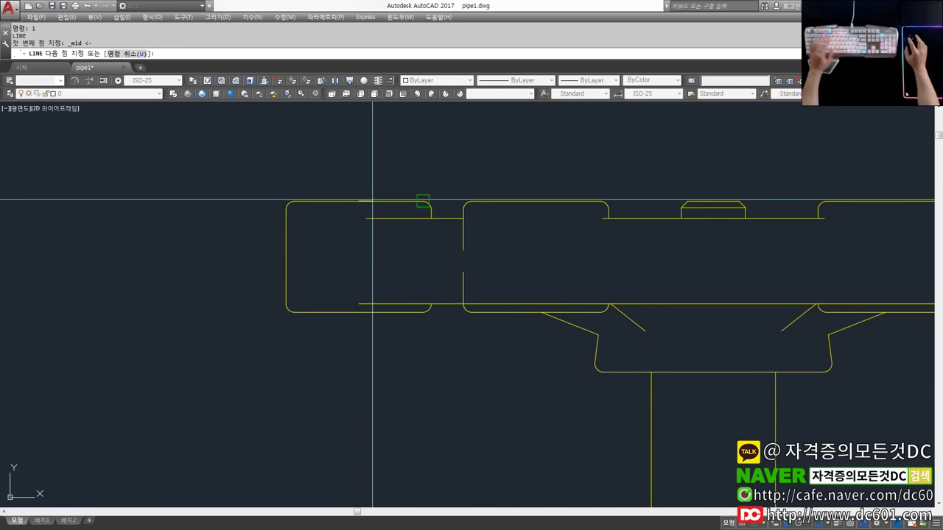
key("Escape")
Begin a window selection on the valve, cancel it, and zoom around the view.
left_click(432, 343)
key("Escape")
scroll(391, 331, "down", 2)
scroll(346, 329, "down", 1)
scroll(377, 318, "up", 2)
scroll(367, 299, "up", 2)
Try a circle (C) centred on an edge midpoint via midpoint snap, then cancel it.
type("c")
key("Return")
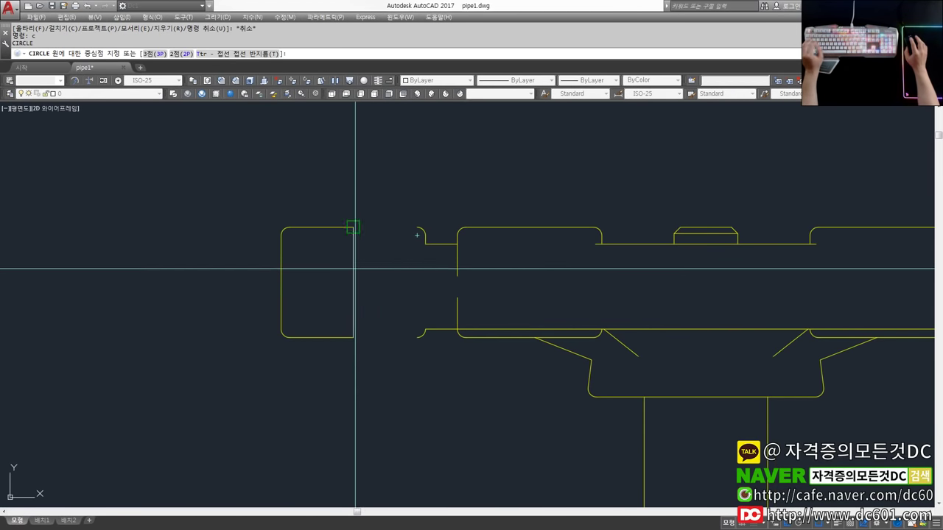
right_click(359, 276, "shift")
left_click(385, 358)
left_click(352, 281)
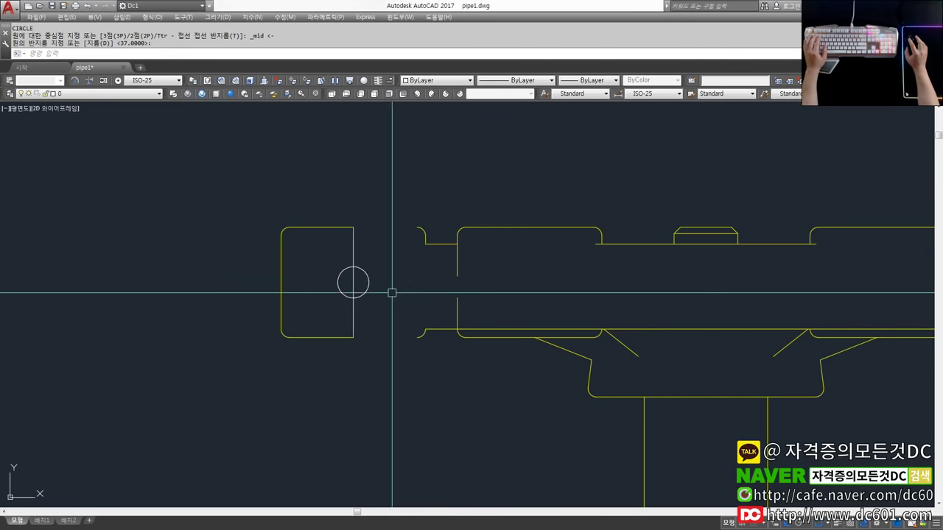
scroll(391, 293, "down", 3)
middle_click_drag(391, 293, 543, 276)
scroll(501, 235, "up", 3)
scroll(452, 253, "up", 2)
key("Escape")
Attempt window selections around the fitting objects, then clear the selection.
left_click(347, 199)
scroll(347, 199, "down", 1)
key("Escape")
left_click(423, 246)
left_click(354, 194)
key("Escape")
scroll(363, 205, "down", 5)
scroll(368, 211, "down", 2)
scroll(406, 211, "up", 2)
key("Escape")
Crossing-window select the whole pipe front view and copy it to the clipboard.
scroll(406, 211, "up", 1)
scroll(558, 282, "up", 2)
left_click(727, 320)
left_click(206, 185)
key("ctrl+c")
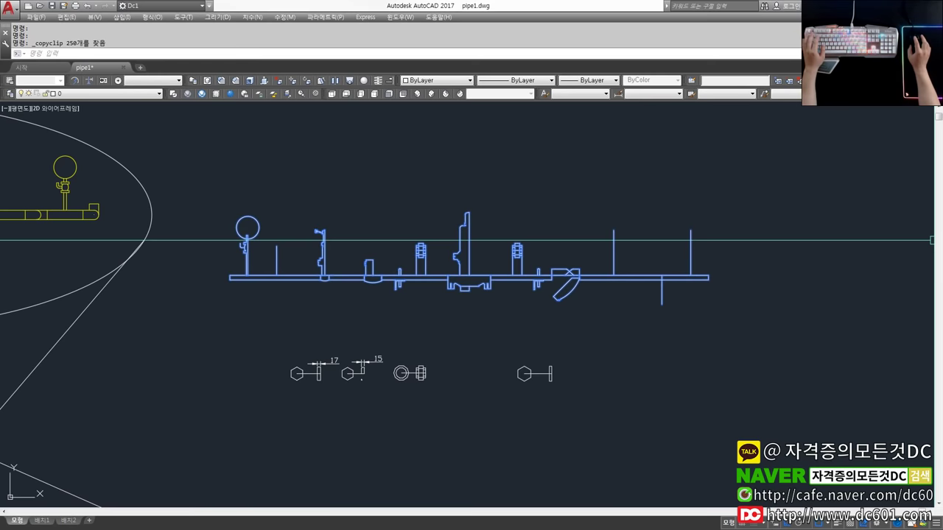
Switch to the Inventor sketch and paste the copied pipe front view.
key("alt+Tab")
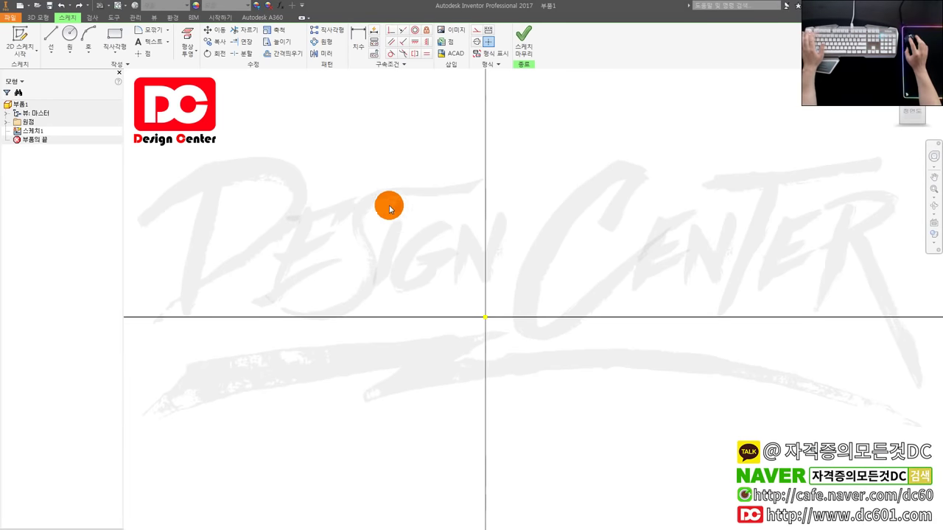
middle_click_drag(462, 216, 475, 188)
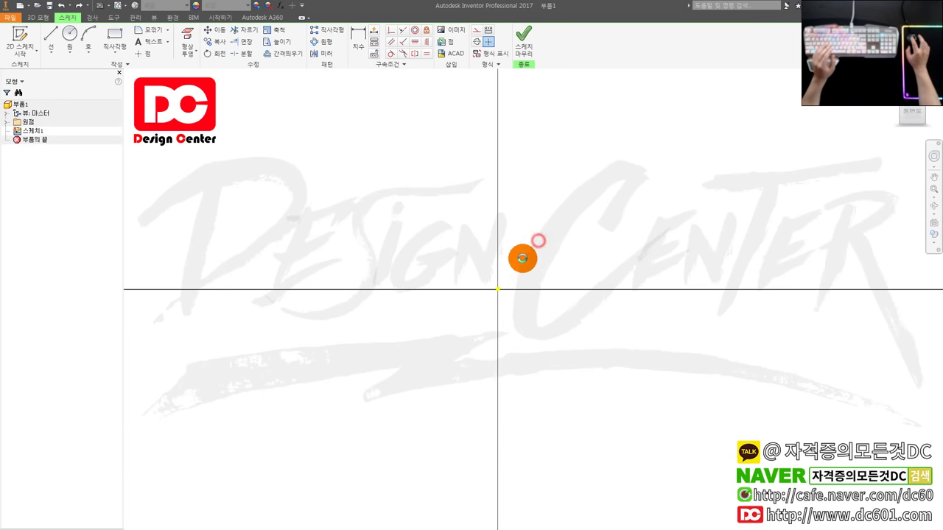
key("ctrl+v")
Pan and zoom around Sketch1 to inspect the pasted pipe geometry.
scroll(631, 233, "down", 3)
scroll(505, 248, "up", 4)
scroll(425, 281, "down", 1)
middle_click_drag(426, 281, 521, 302)
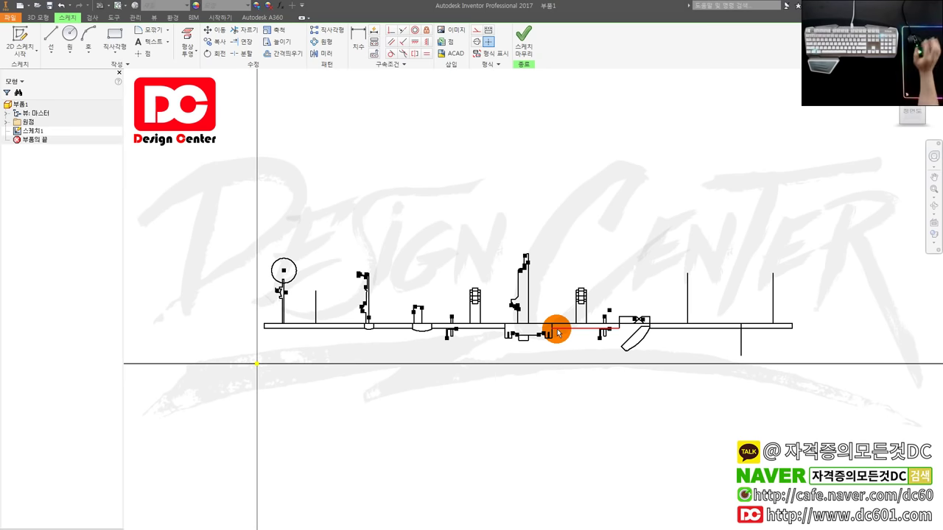
middle_click_drag(298, 340, 319, 324)
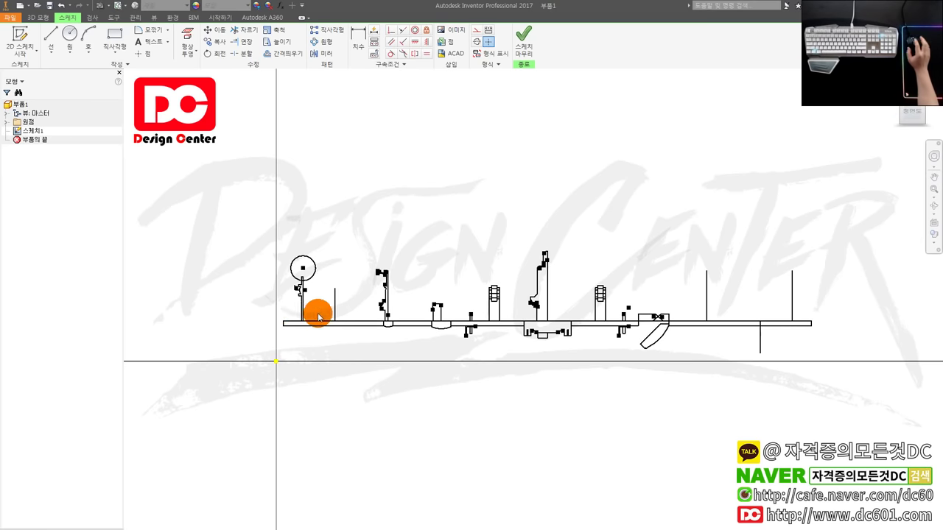
scroll(319, 317, "up", 3)
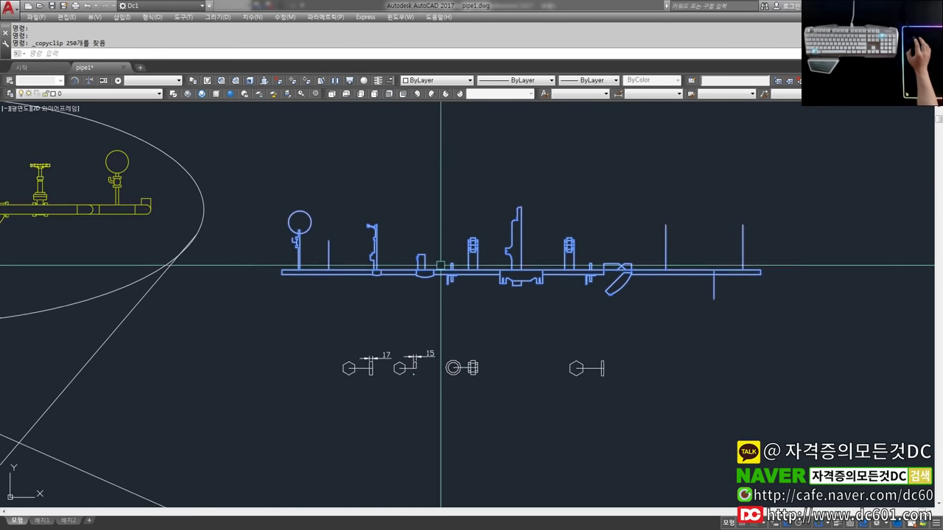
scroll(440, 265, "down", 3)
middle_click_drag(314, 264, 425, 228)
scroll(442, 221, "up", 3)
scroll(418, 309, "up", 2)
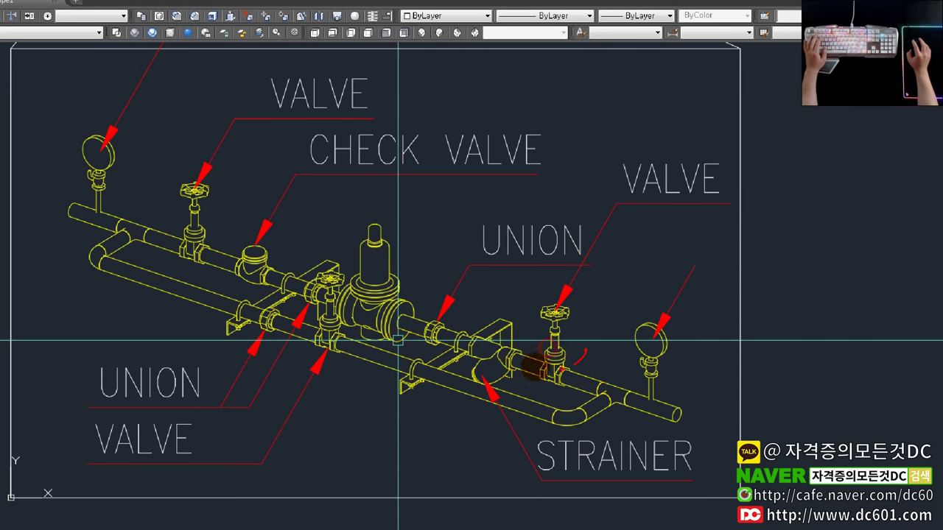
mouse_move(579, 356)
left_mouse_down()
mouse_move(582, 374)
mouse_move(663, 417)
left_mouse_up()
mouse_move(387, 345)
left_mouse_down()
mouse_move(401, 243)
mouse_move(346, 324)
left_mouse_up()
left_click_drag(218, 256, 236, 266)
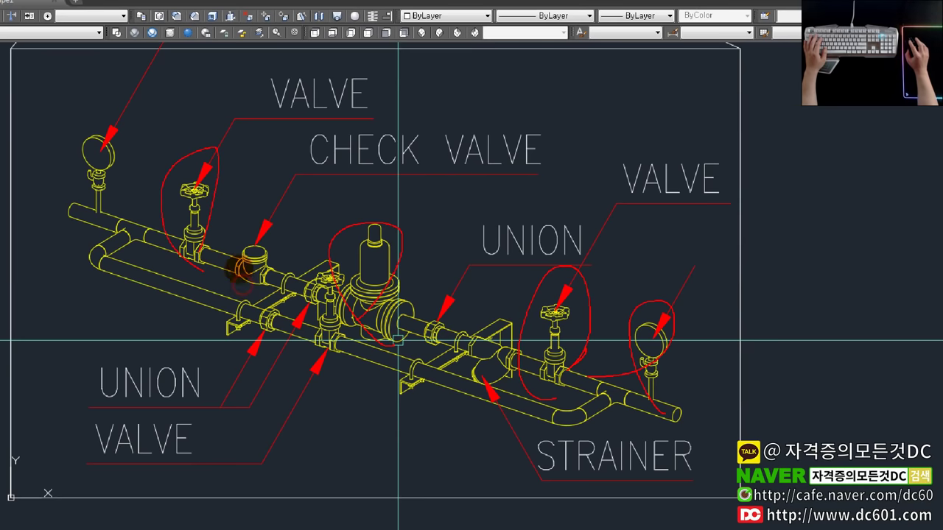
left_click_drag(132, 196, 100, 221)
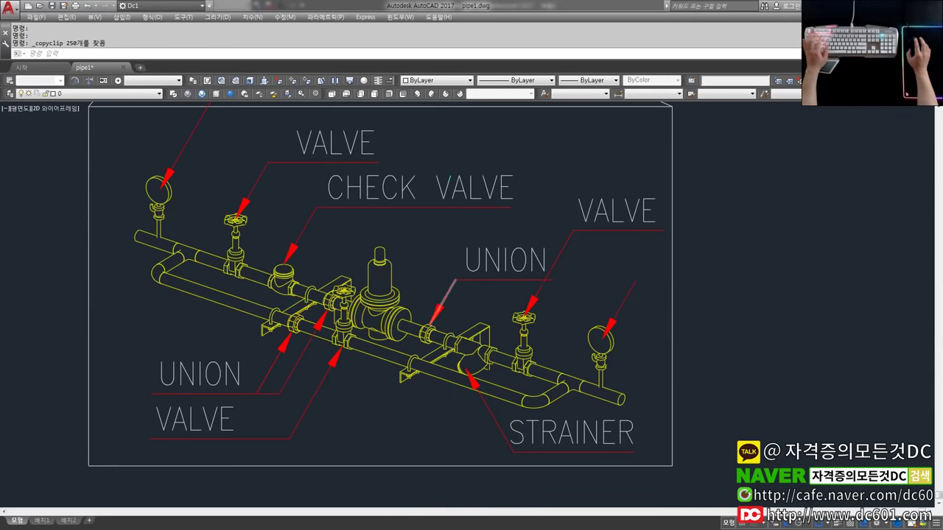
scroll(436, 278, "down", 5)
scroll(442, 221, "up", 4)
scroll(436, 278, "down", 3)
key("Escape")
scroll(443, 214, "up", 2)
scroll(383, 221, "up", 2)
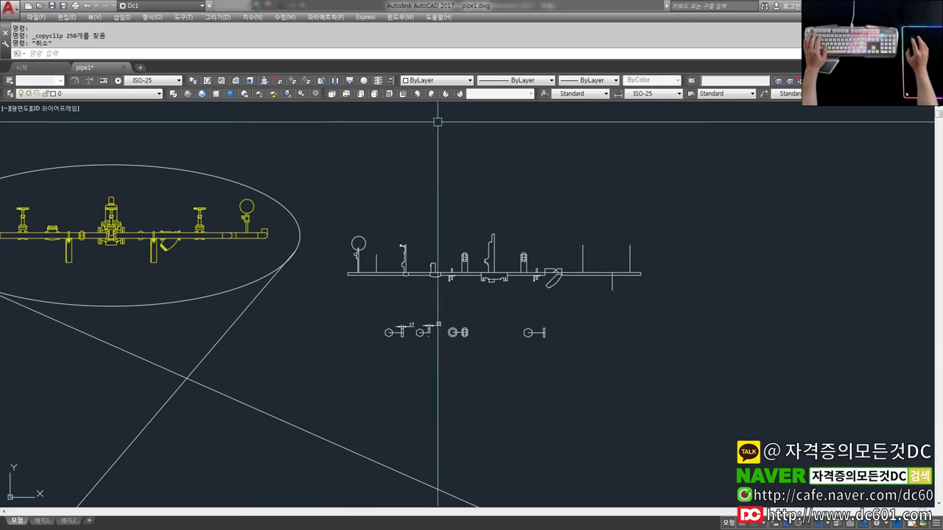
scroll(442, 236, "down", 2)
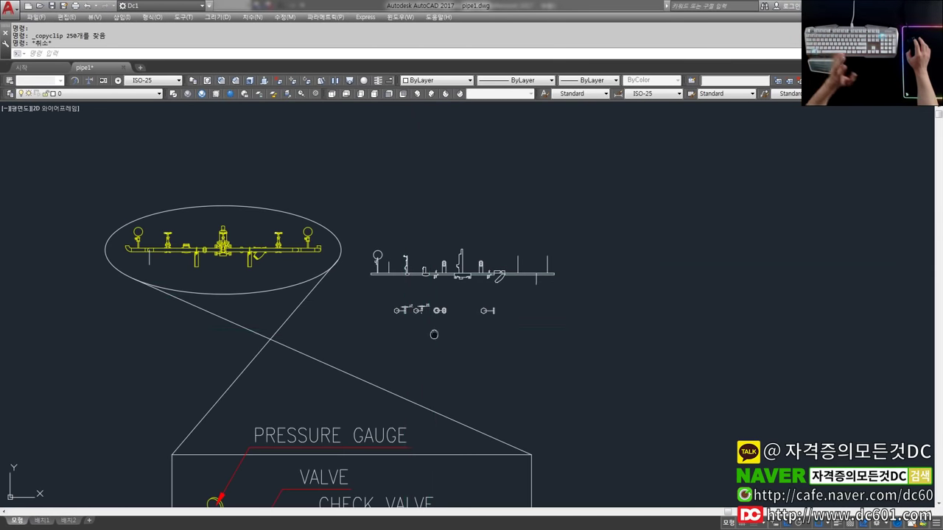
middle_click_drag(434, 368, 476, 374)
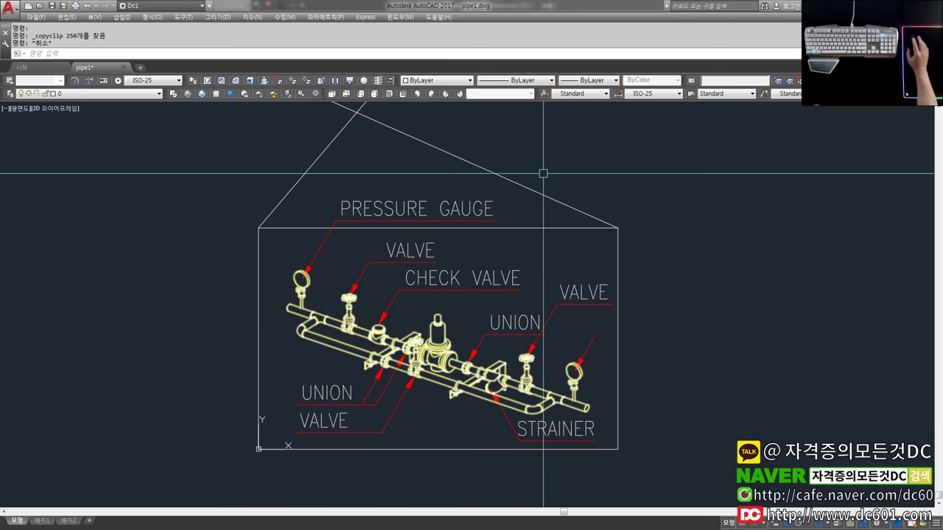
scroll(558, 306, "down", 2)
middle_click_drag(530, 287, 481, 335)
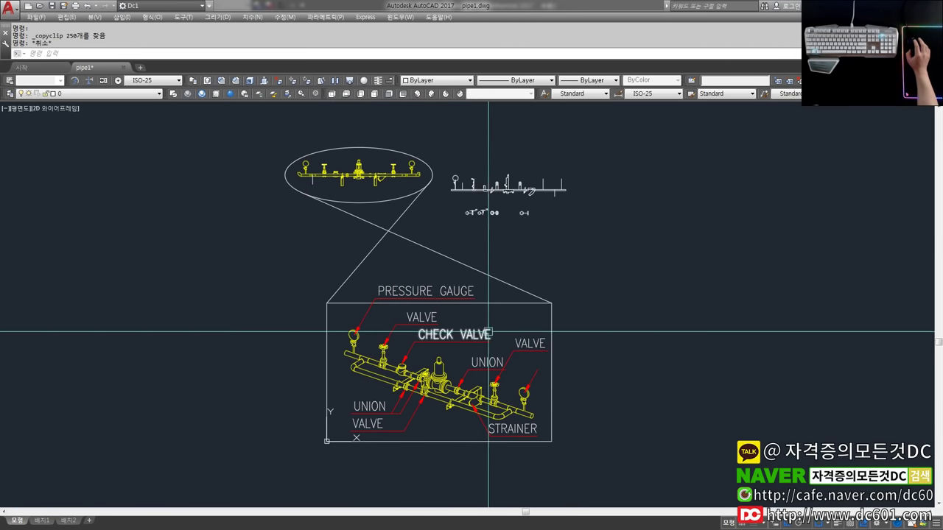
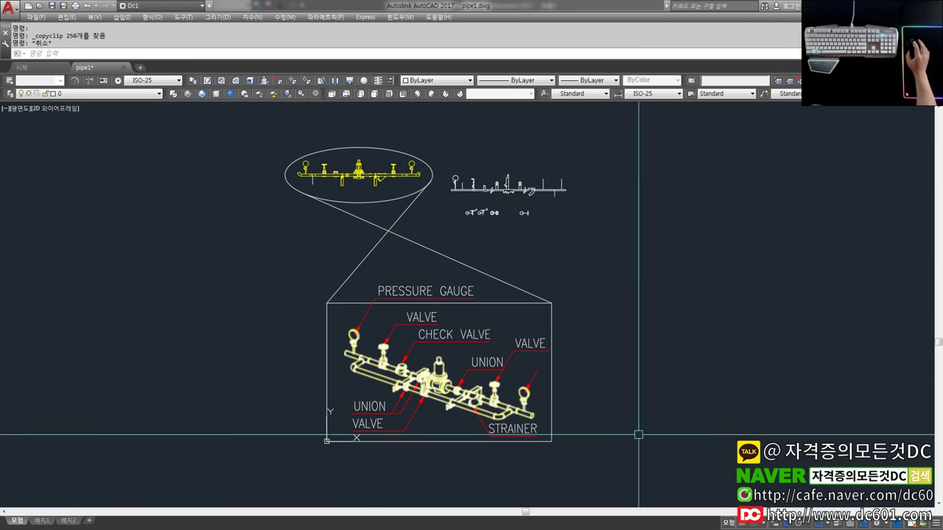
Skip the Timing Cover tutorial video ahead past its sketch, dimensioning and rotation stages to the extruded part.
left_click(543, 403)
key("Escape")
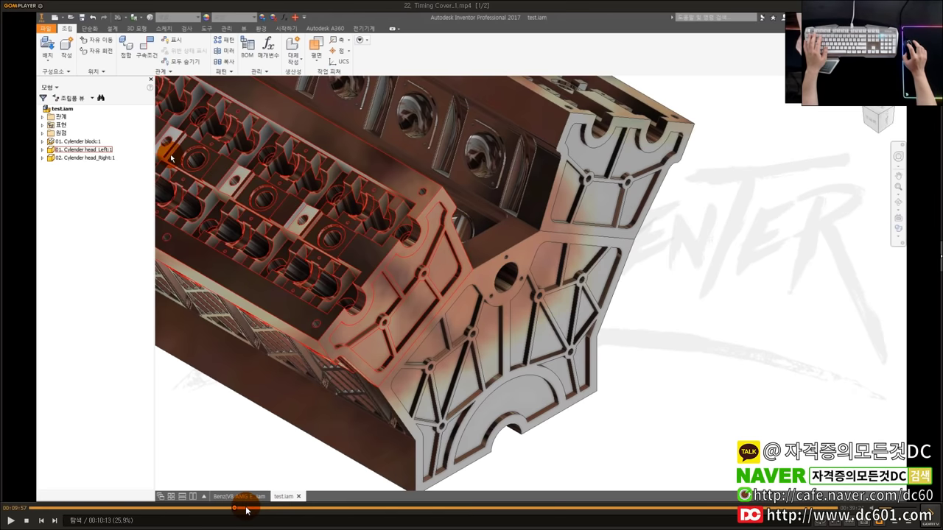
left_click(244, 507)
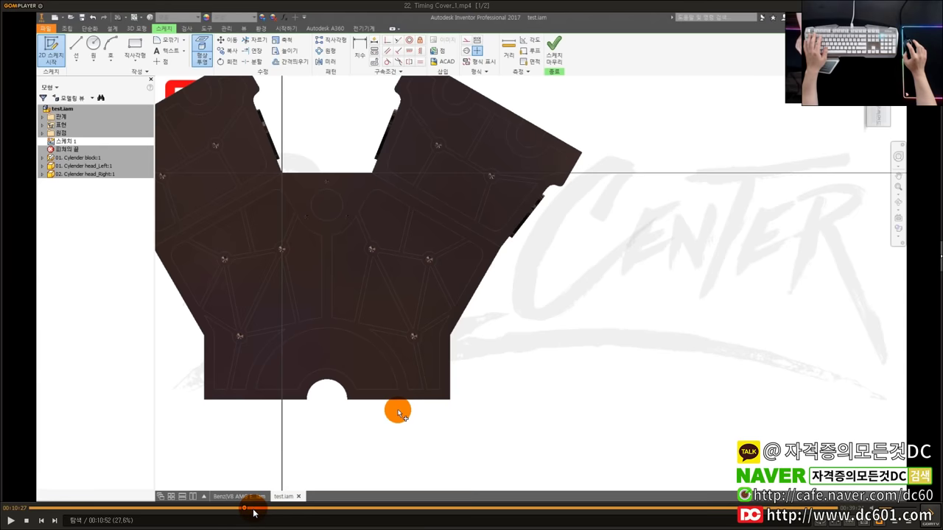
left_click(253, 508)
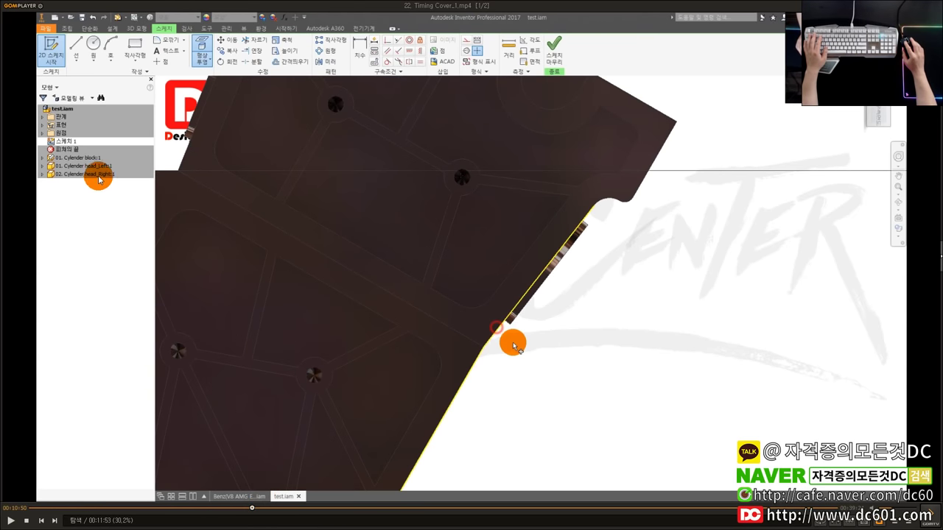
left_click(259, 509)
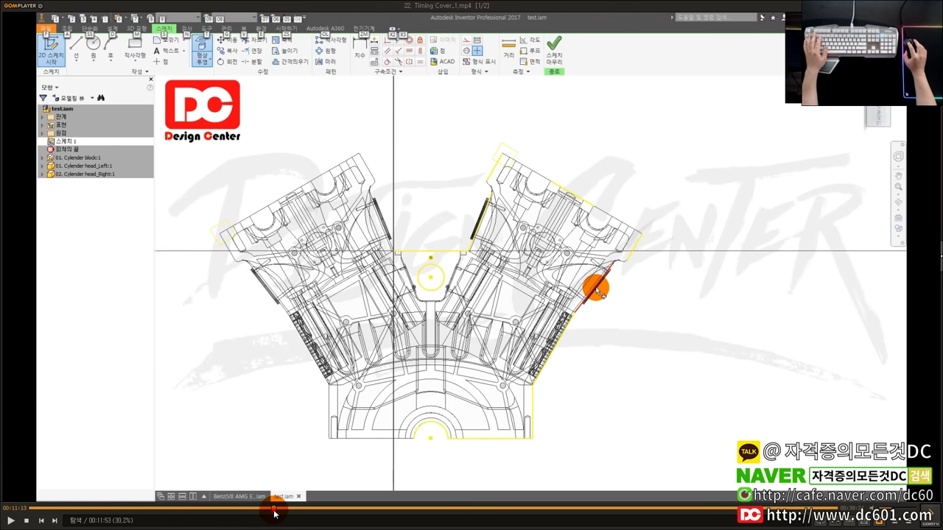
left_click(274, 510)
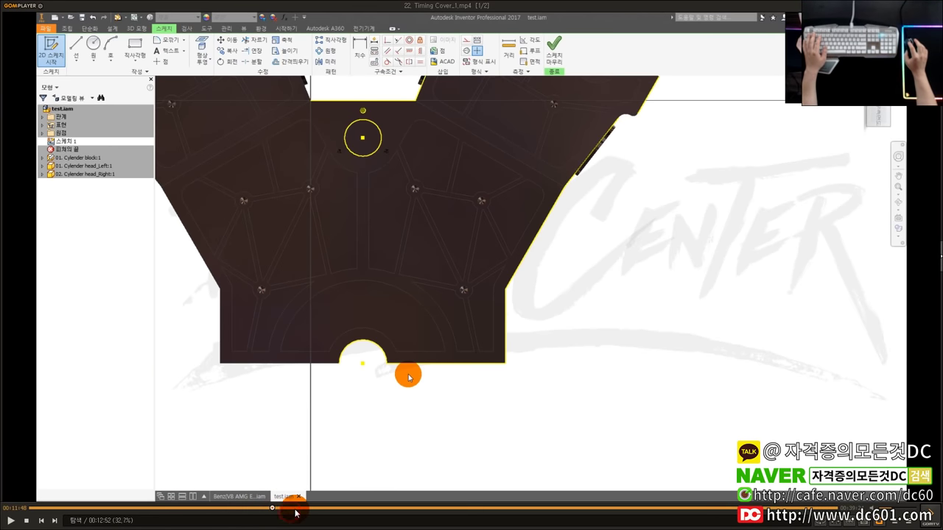
left_click(295, 508)
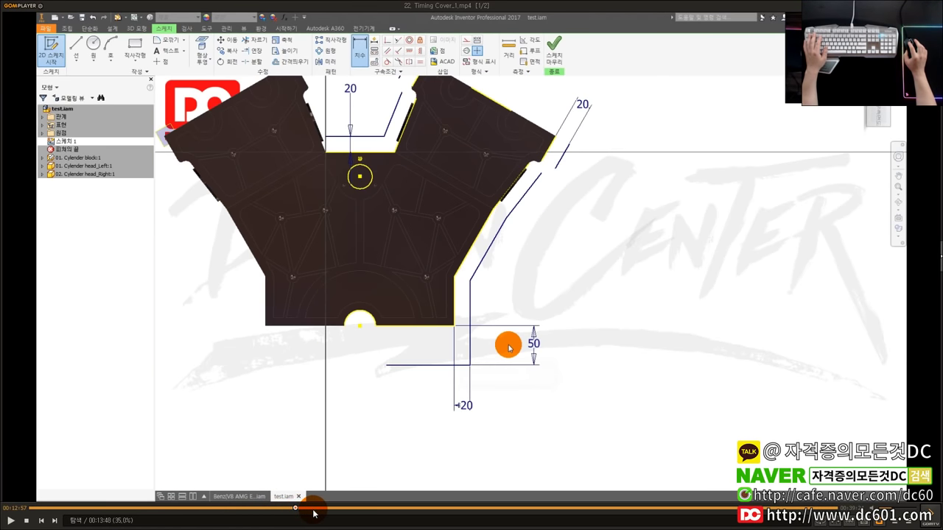
left_click(313, 508)
left_click(323, 508)
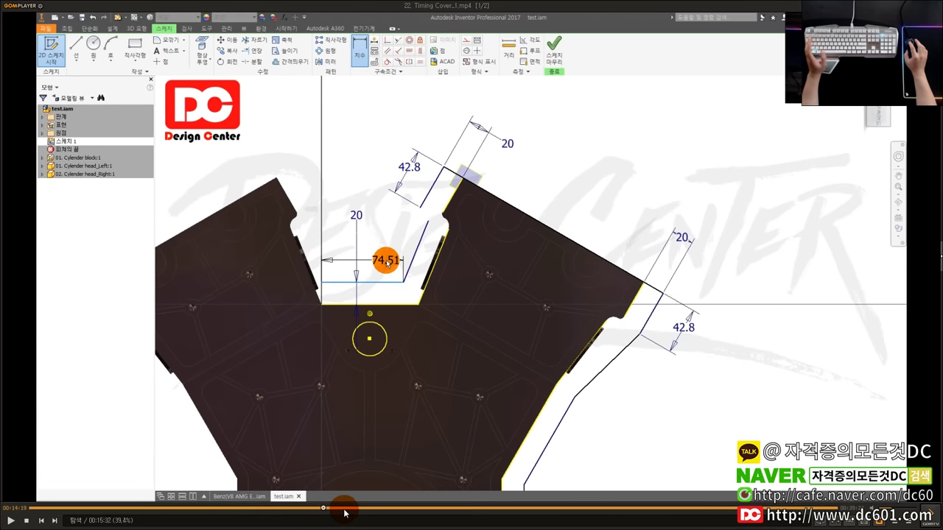
left_click(338, 508)
left_click(361, 509)
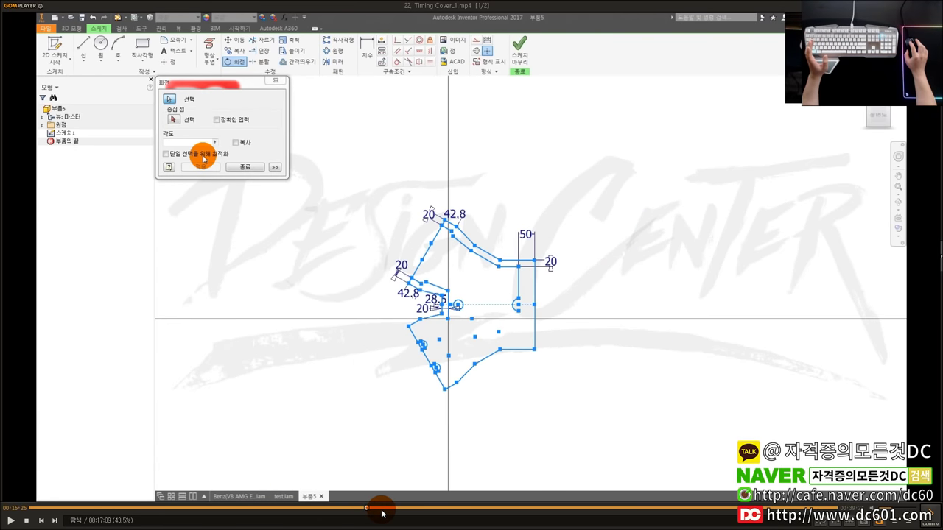
left_click(384, 509)
left_click(398, 508)
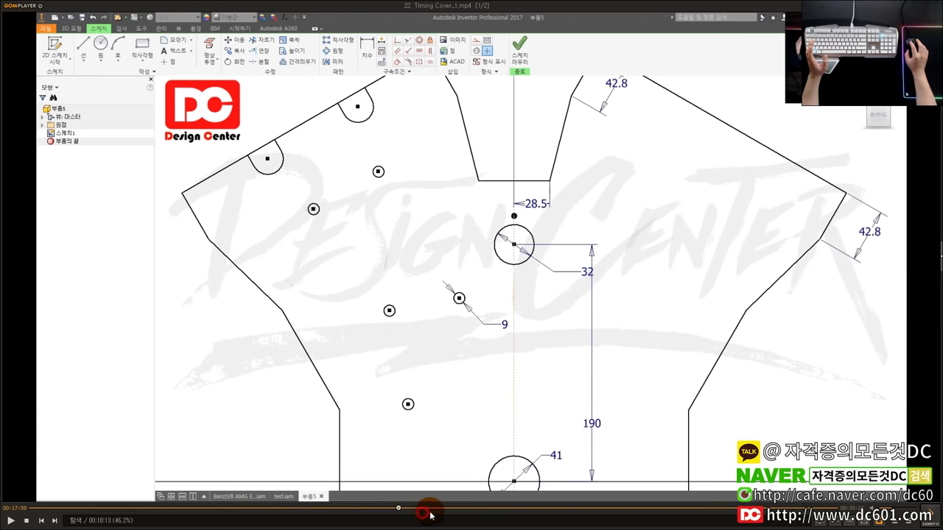
left_click(445, 509)
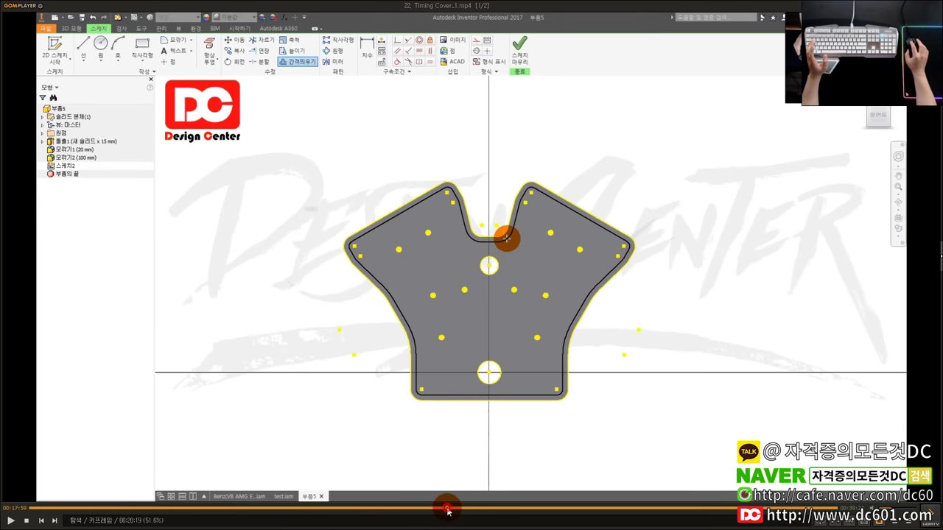
left_click(486, 508)
left_click(514, 508)
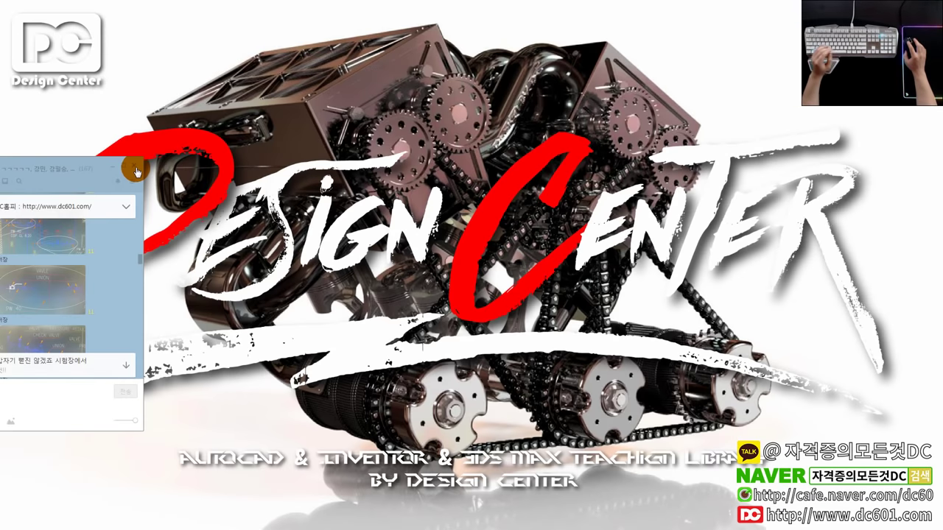
Close the chat window covering the left side of the Design Center title card.
left_click(127, 172)
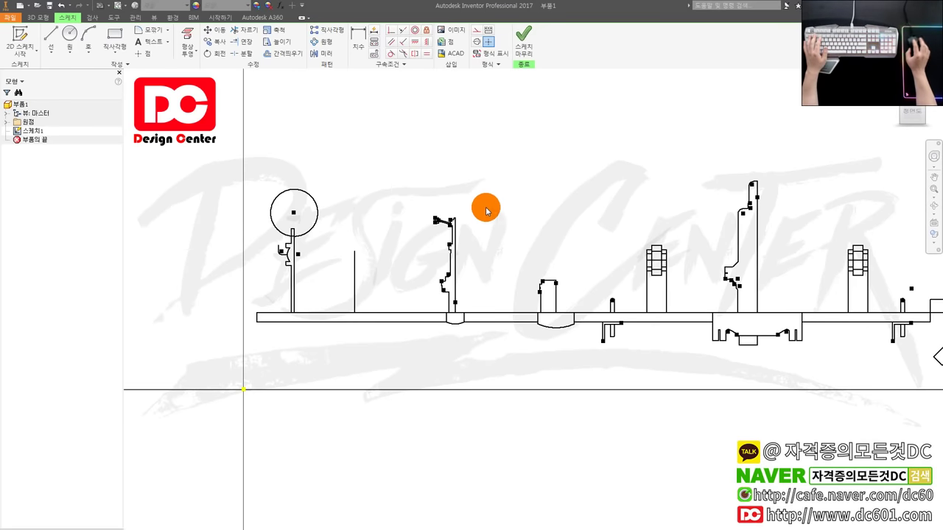
Frame the pipe-line sketch and window-select all of it for moving.
scroll(484, 206, "up", 3)
scroll(471, 221, "down", 1)
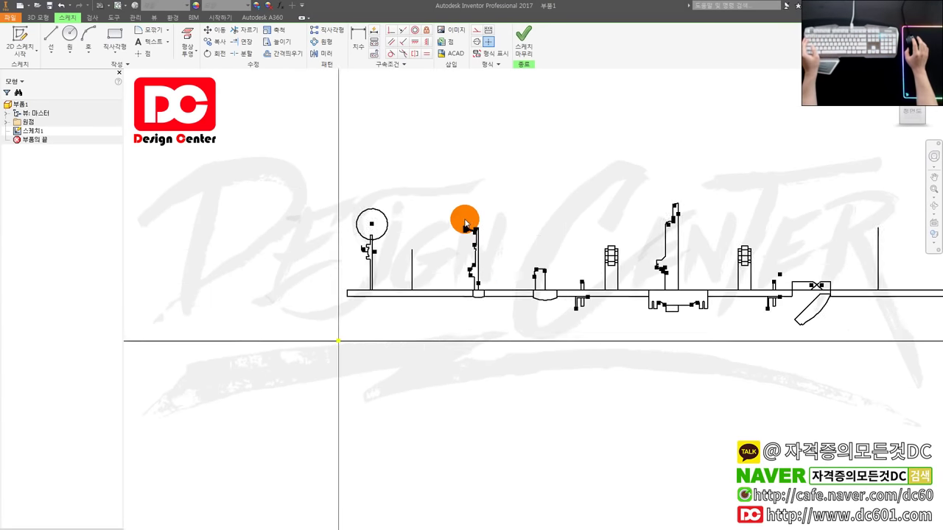
scroll(413, 232, "down", 1)
scroll(350, 243, "up", 2)
scroll(350, 234, "down", 3)
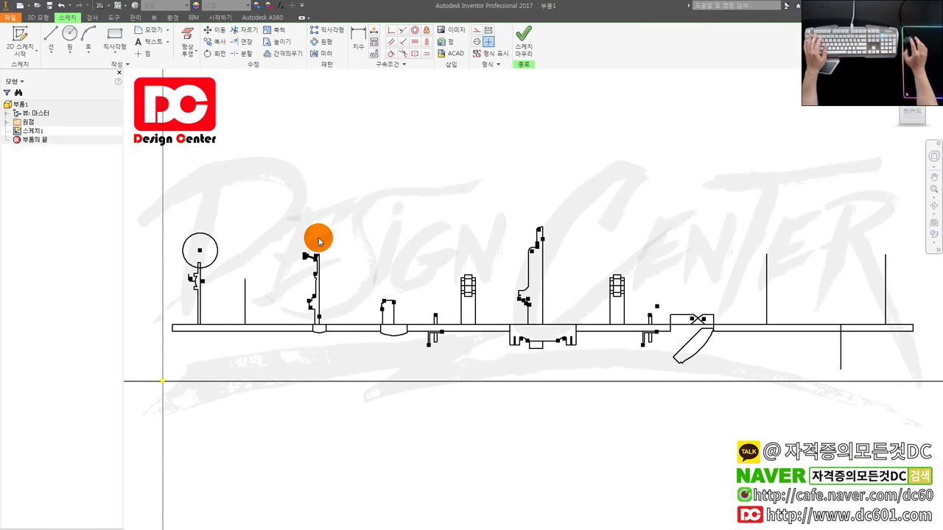
scroll(318, 241, "up", 2)
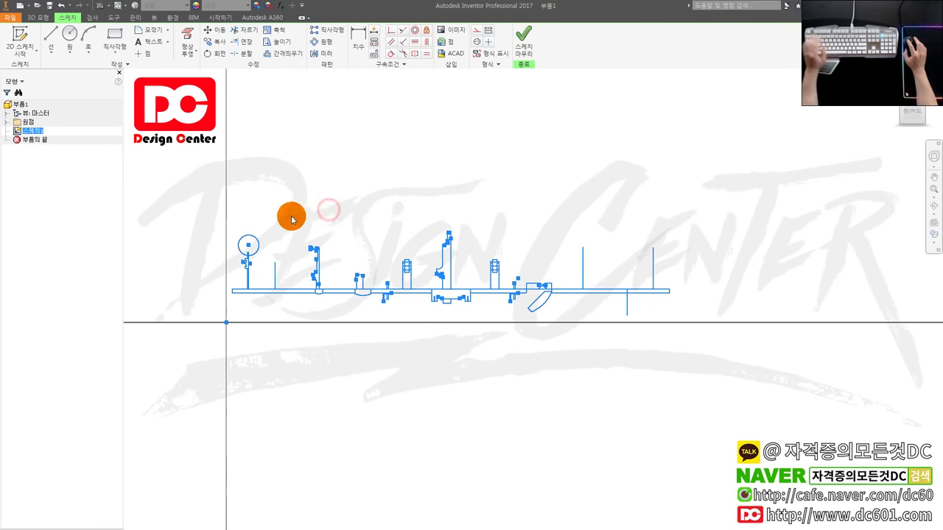
middle_click_drag(309, 208, 328, 212)
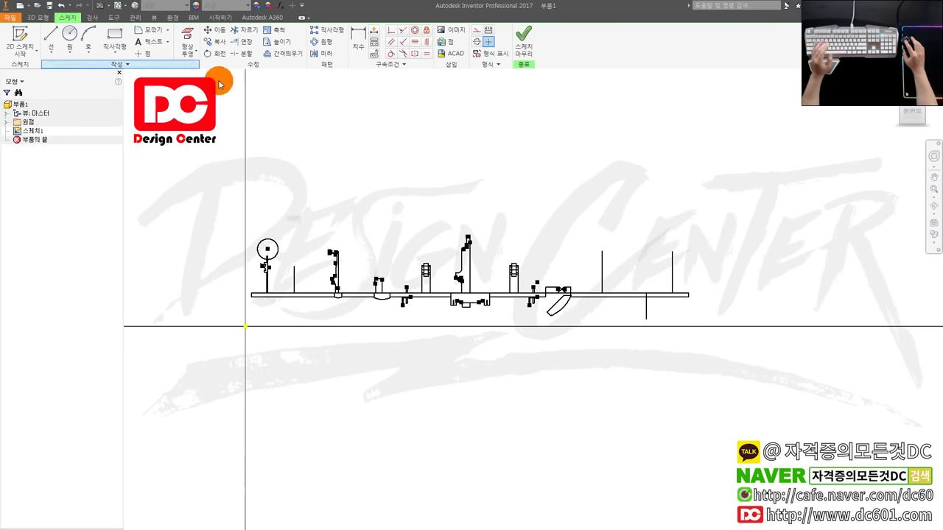
middle_click_drag(551, 254, 544, 254)
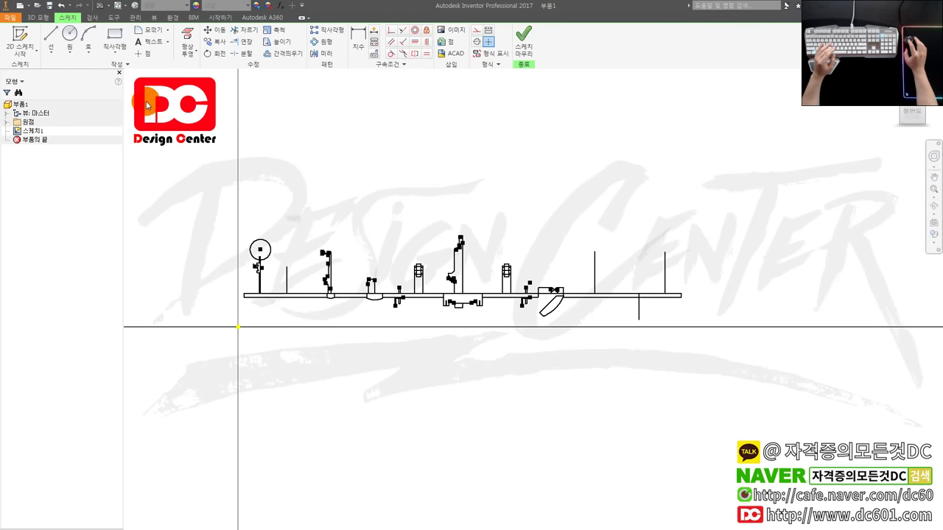
left_click(215, 29)
left_click_drag(199, 205, 741, 329)
left_click(137, 120)
scroll(227, 273, "up", 3)
Move the sketch from the pipe's left end onto the origin and finish the sketch.
left_click(258, 319)
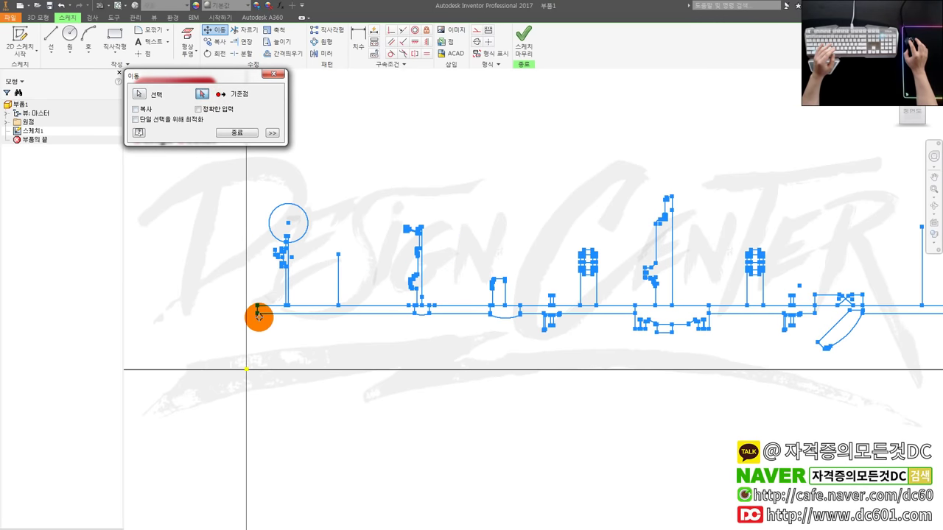
left_click_drag(258, 306, 246, 374)
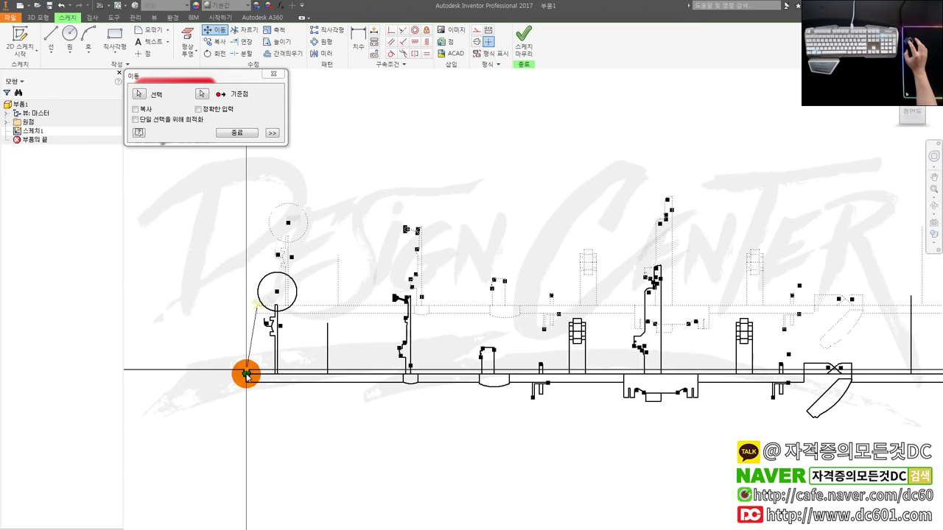
left_click(246, 369)
left_click(236, 132)
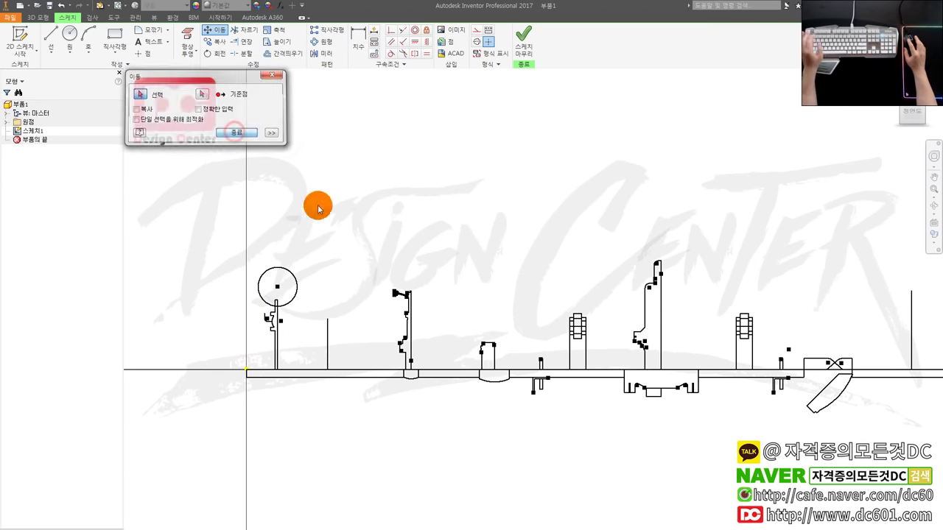
key("ctrl+Return")
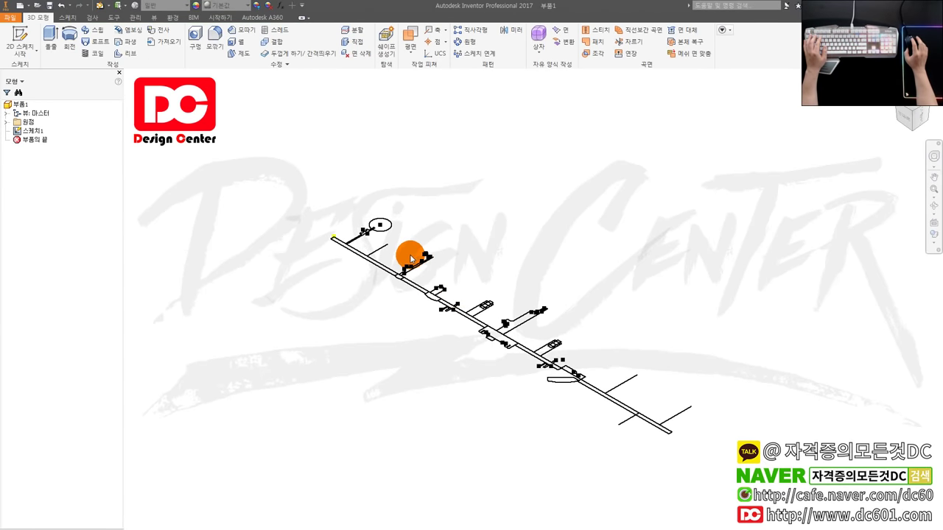
Set the fitted angled view of the pipe sketch as the home view.
left_click_drag(917, 109, 912, 117)
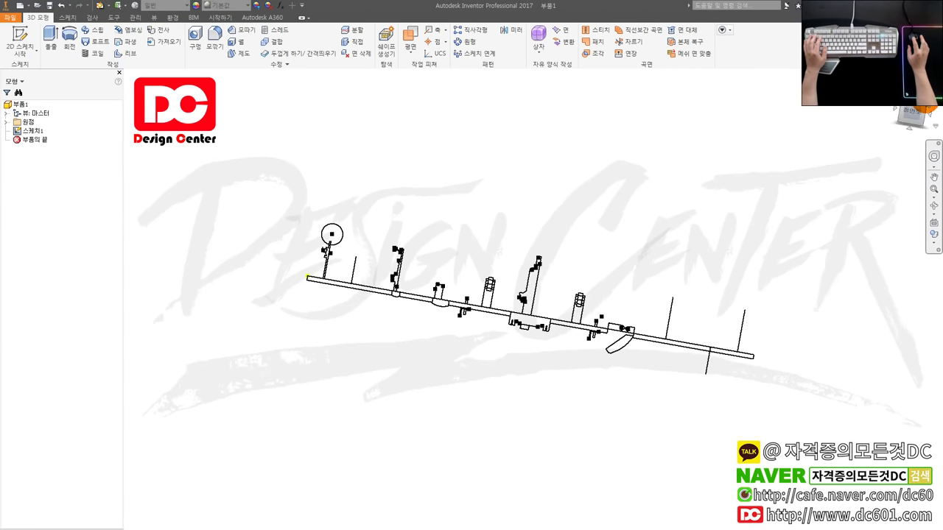
right_click(913, 115)
mouse_move(888, 180)
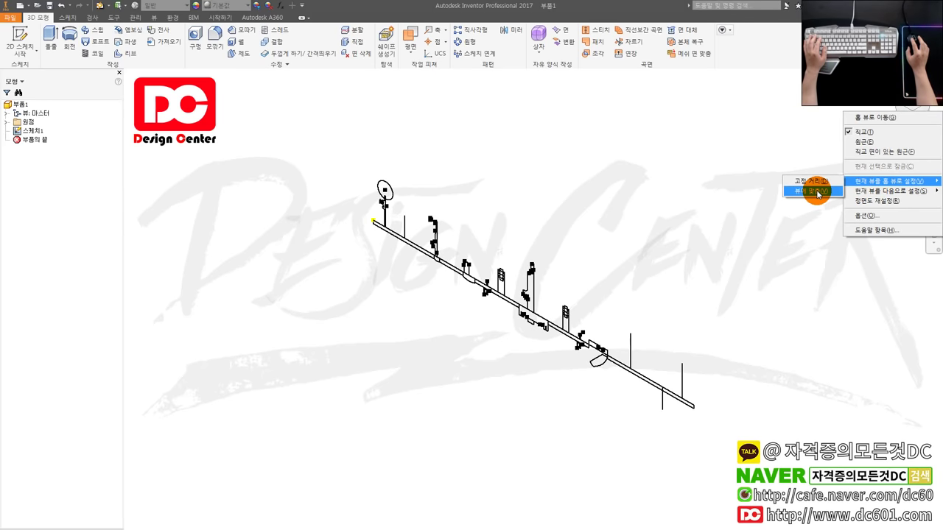
left_click(814, 192)
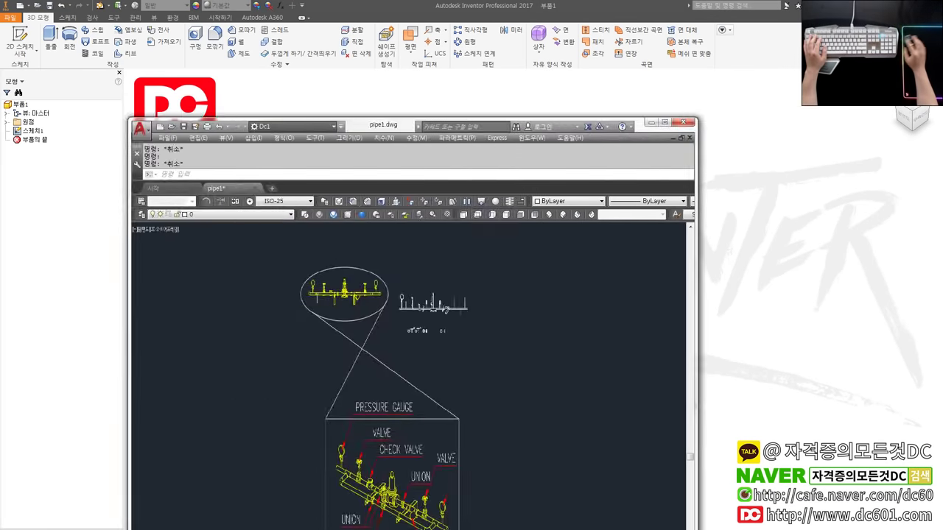
left_click_drag(560, 8, 15, 102)
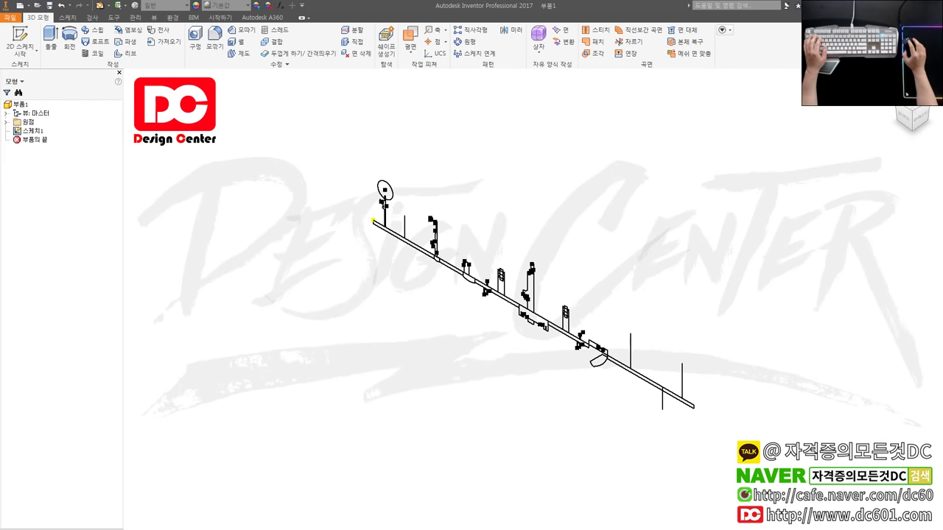
scroll(400, 280, "down", 3)
scroll(313, 273, "up", 2)
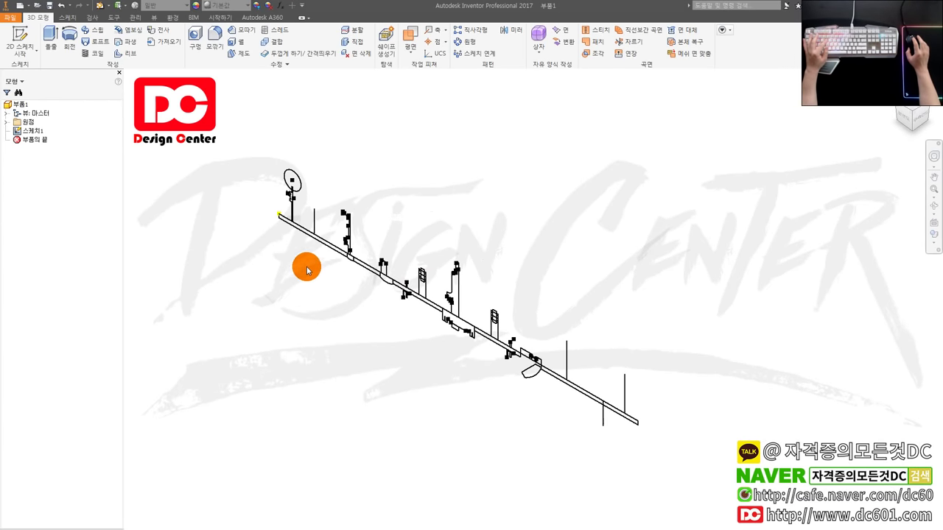
Start a Revolve on the finished pipe-line sketch.
key("r")
scroll(327, 258, "down", 2)
scroll(337, 263, "down", 2)
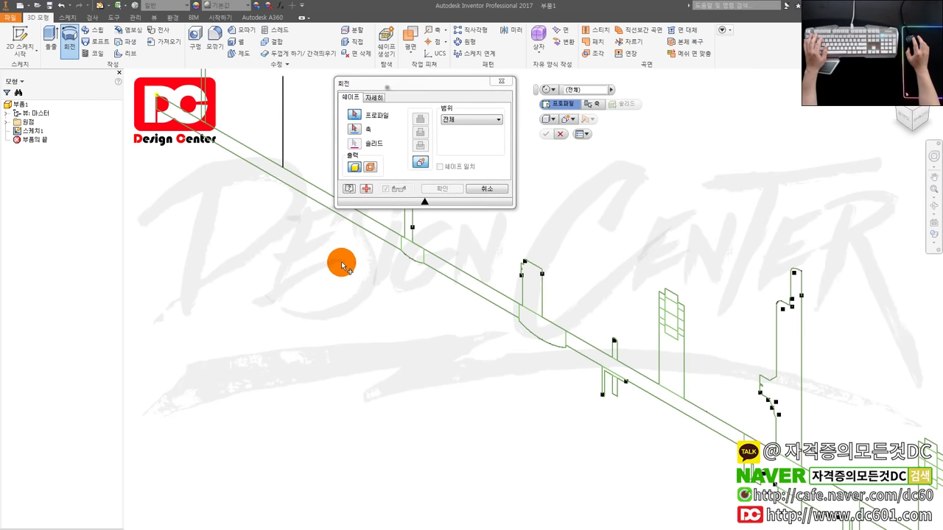
Try picking several pipe sections for a revolve, then cancel after an error.
scroll(354, 254, "down", 1)
left_click(363, 249)
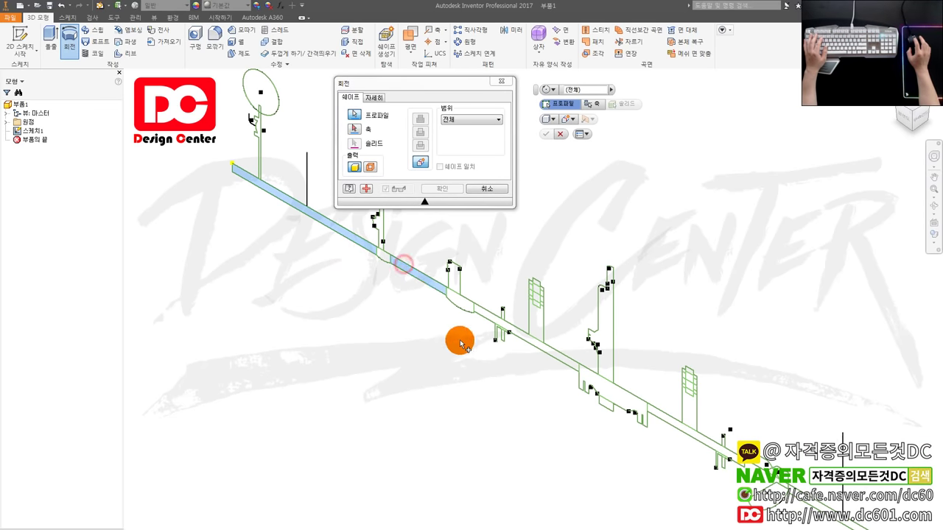
middle_click_drag(461, 342, 391, 317)
left_click(413, 306)
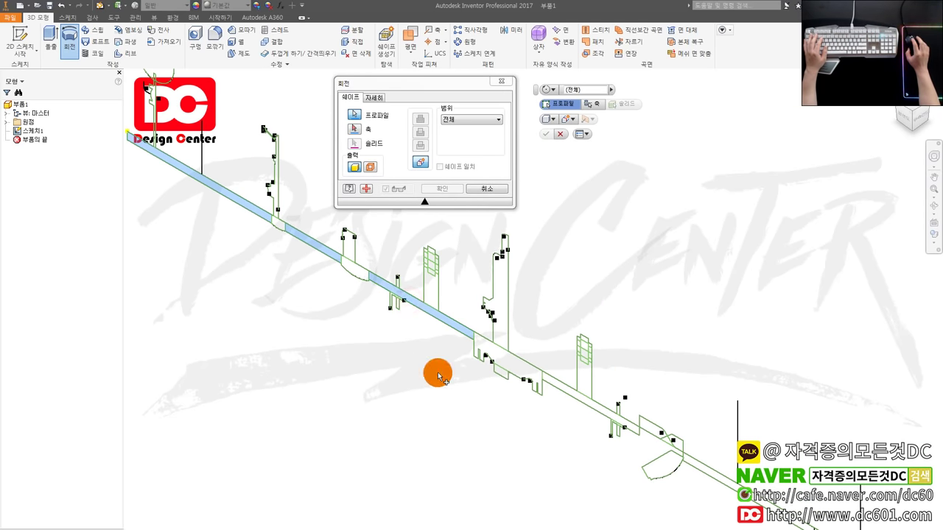
middle_click_drag(570, 451, 511, 420)
left_click(543, 382)
scroll(543, 383, "down", 2)
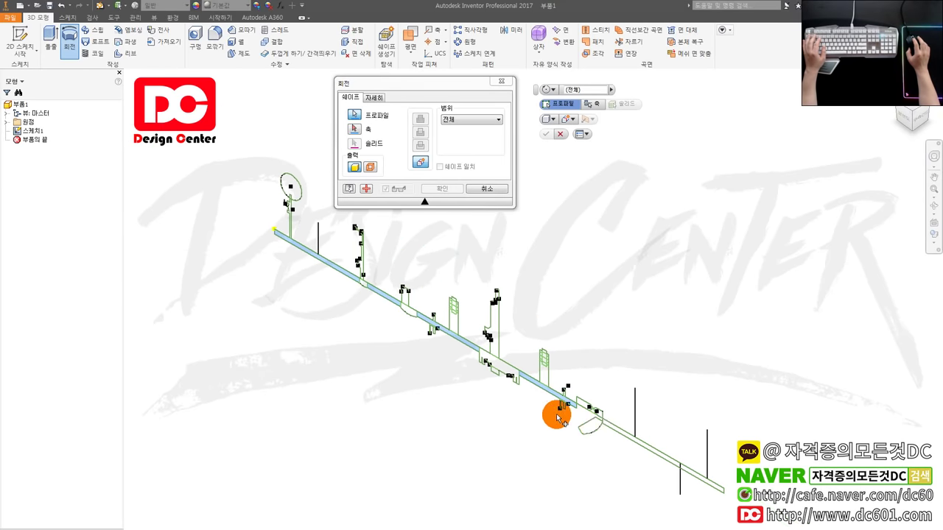
scroll(606, 436, "up", 1)
scroll(621, 431, "down", 1)
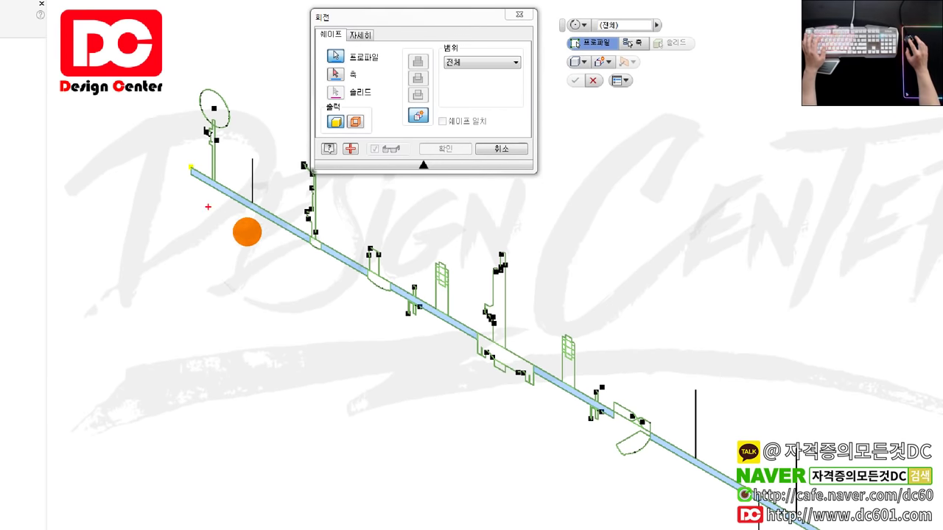
key("Escape")
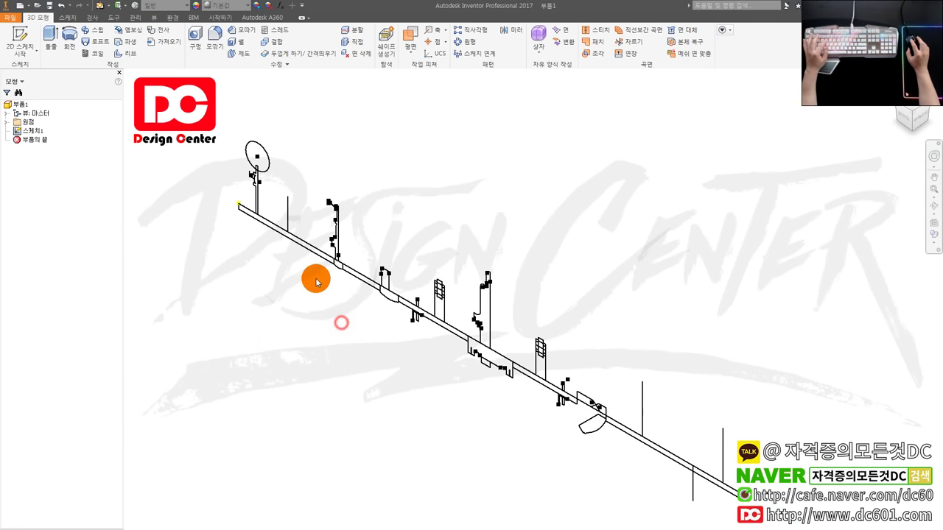
key("r")
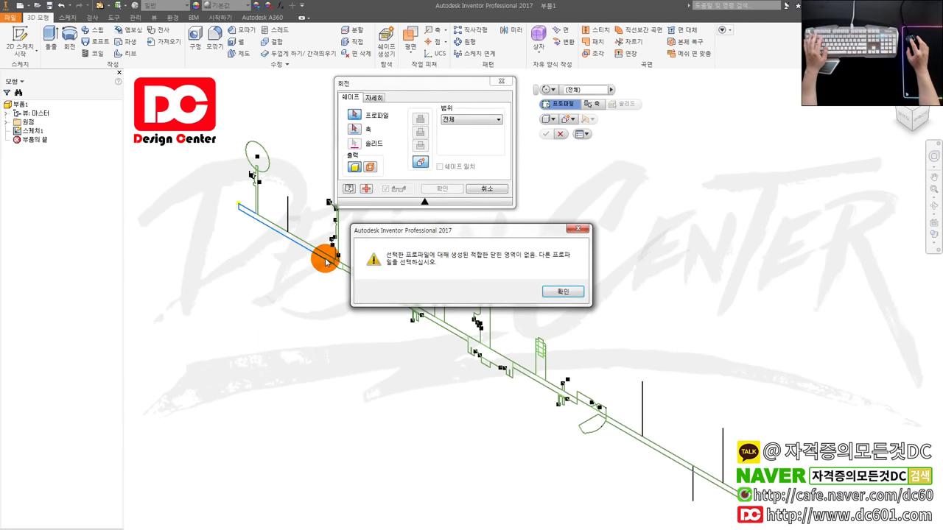
key("Escape")
key("Escape")
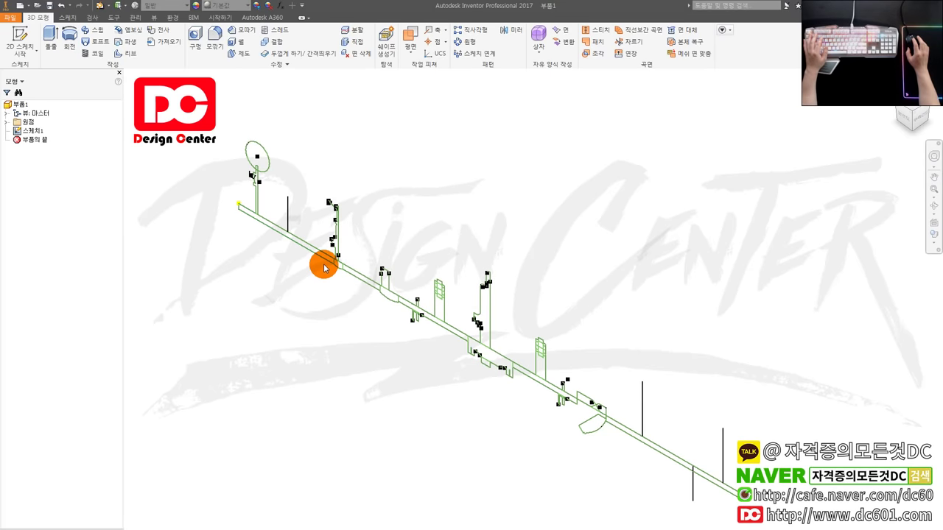
Revolve the pipe profile region about the pipe centre line into solid pipes.
key("r")
scroll(329, 264, "up", 2)
left_click(326, 259)
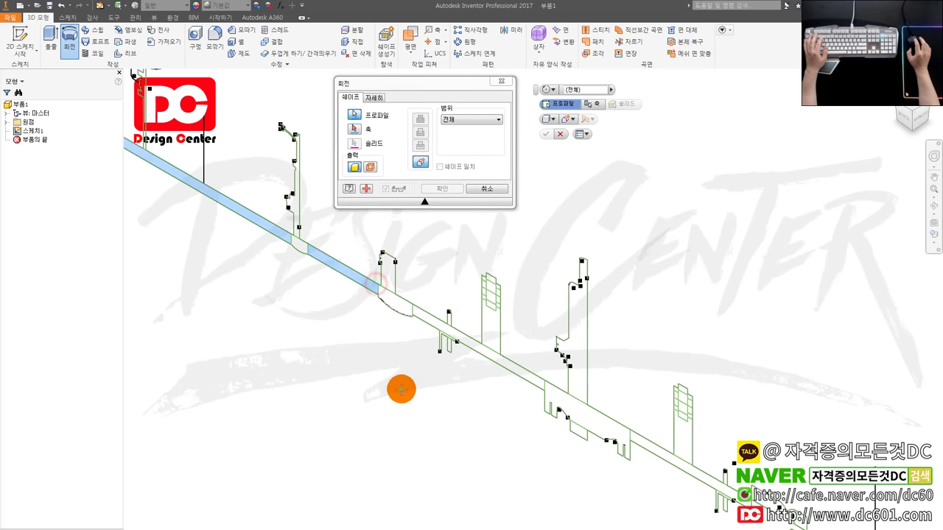
scroll(421, 325, "down", 3)
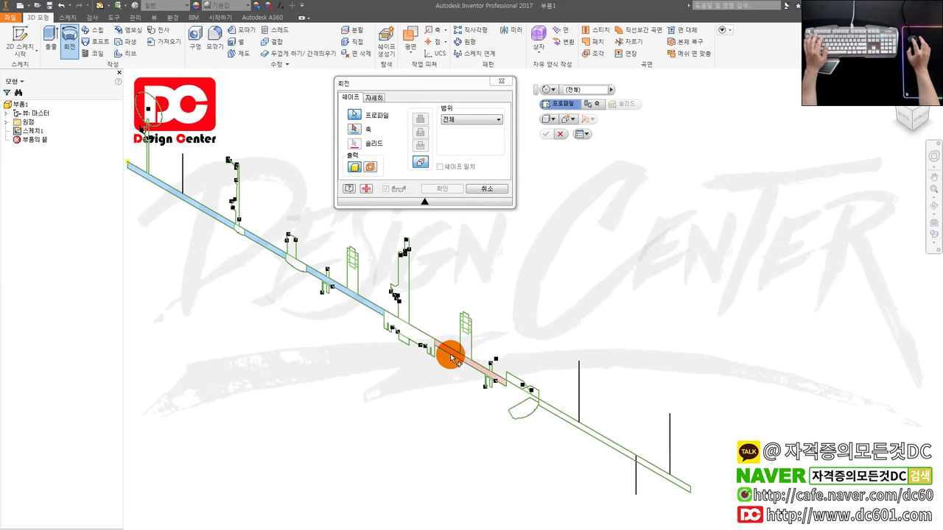
left_click(354, 129)
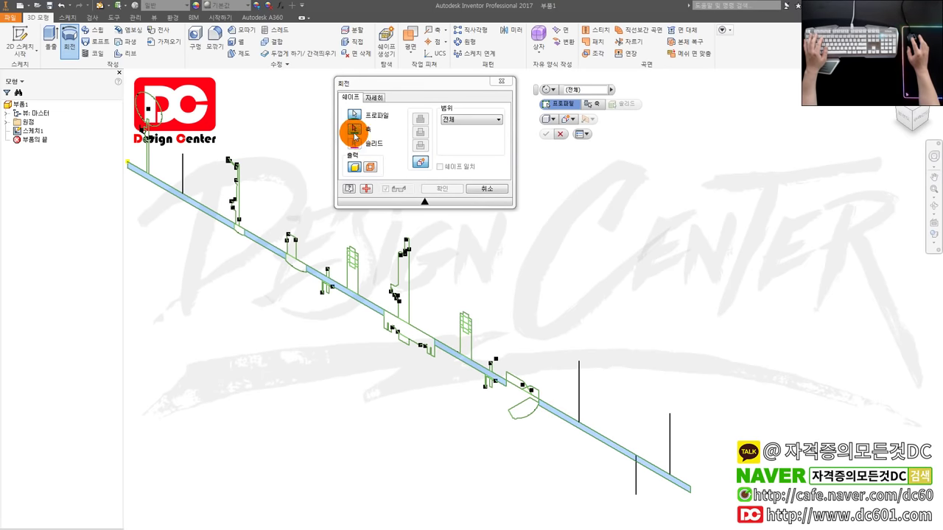
middle_click_drag(295, 243, 339, 286)
left_click(339, 291)
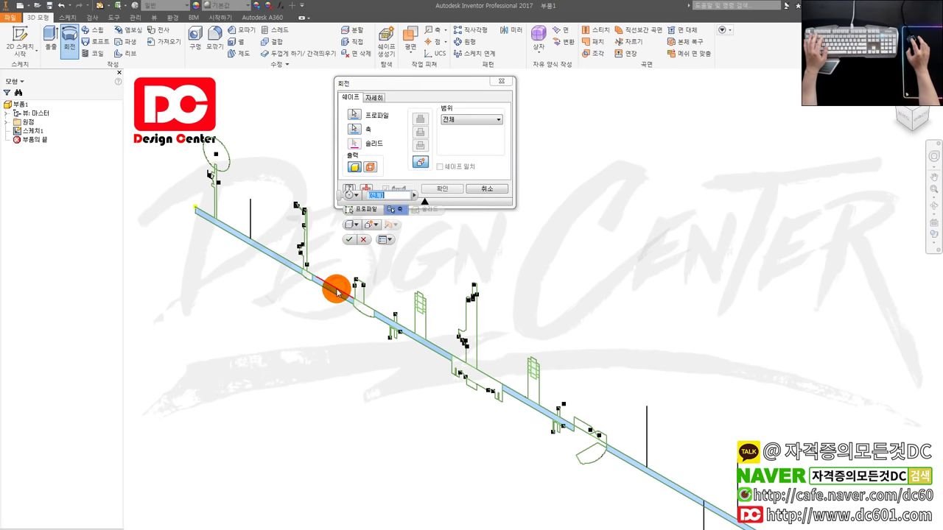
left_click(442, 190)
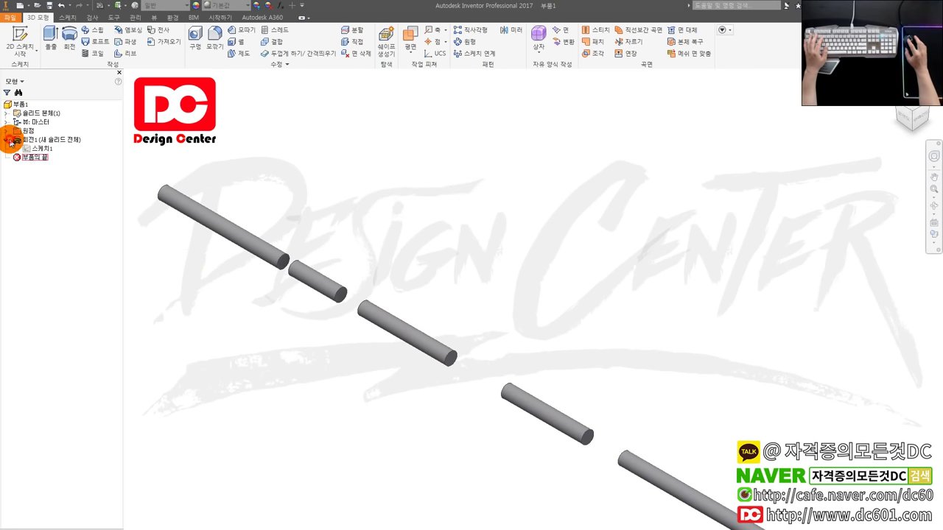
Share Sketch1 so its profiles can be reused for more features.
right_click(34, 148)
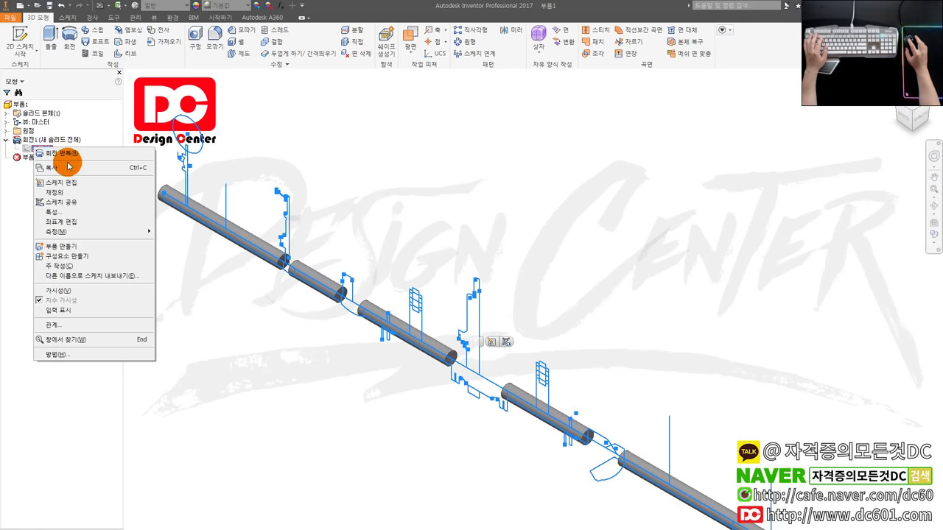
left_click(74, 201)
scroll(246, 291, "up", 3)
scroll(344, 238, "up", 3)
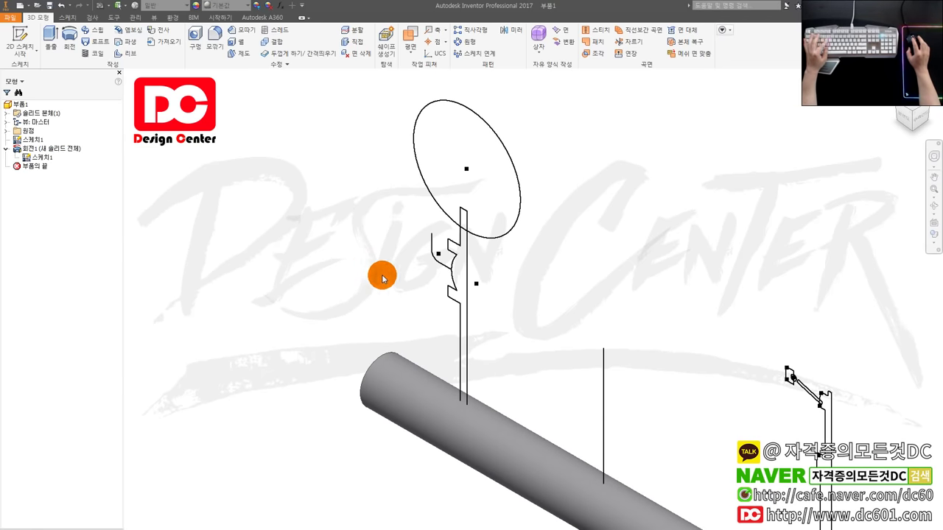
Revolve the stem profile about its vertical centre line.
key("r")
left_click(467, 264)
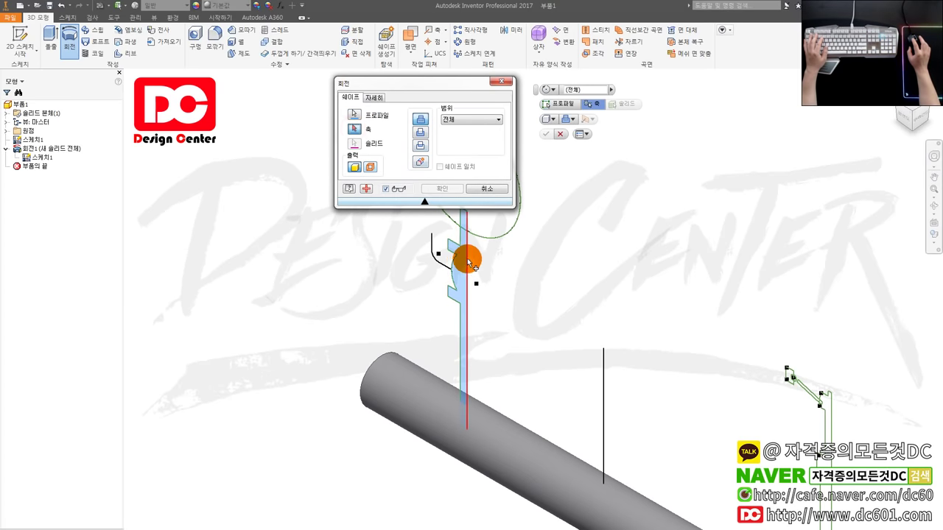
left_click(468, 263)
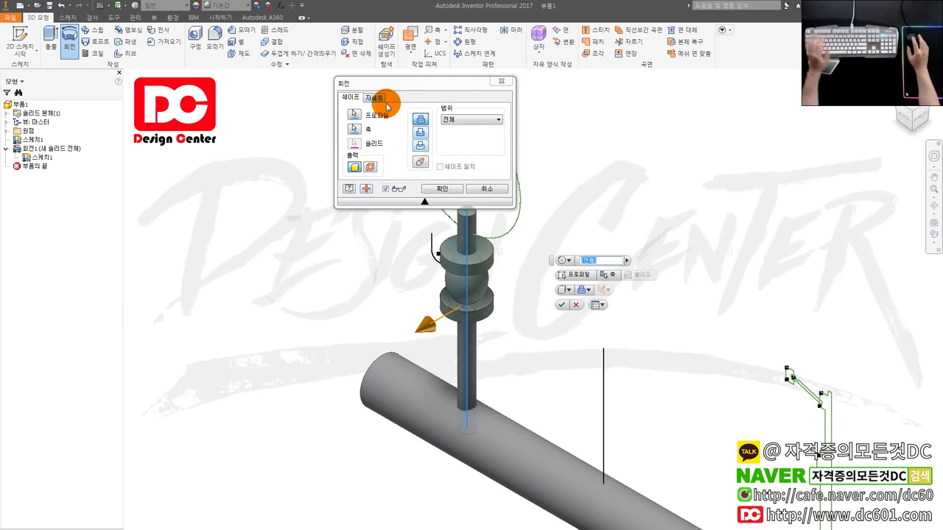
left_click(564, 307)
left_click(6, 113)
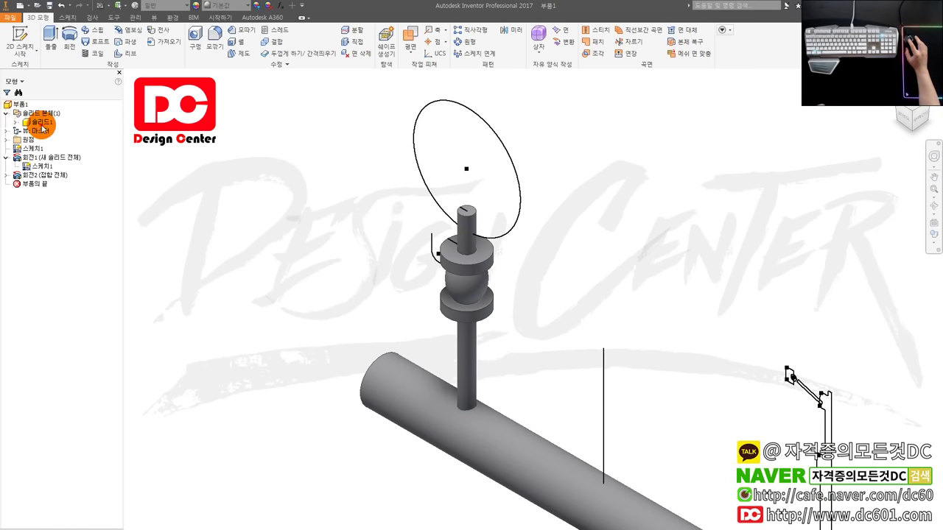
key("Escape")
Check the pipe segments and undo the stem revolve that joined the pipe.
scroll(489, 353, "down", 2)
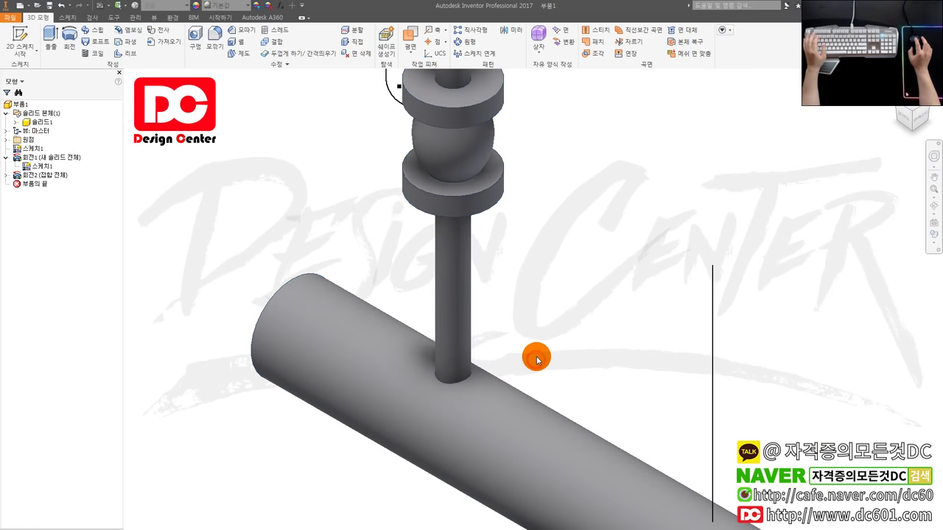
scroll(539, 354, "up", 3)
scroll(543, 375, "up", 2)
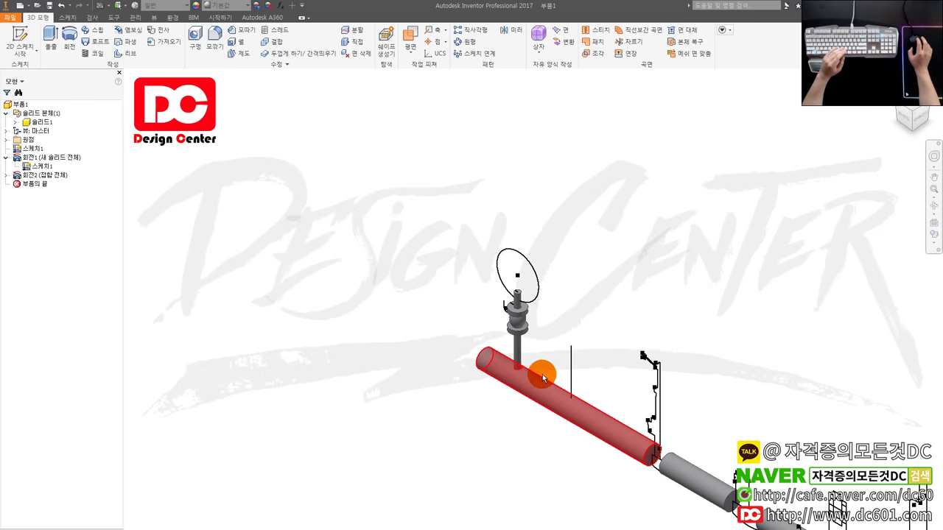
scroll(449, 297, "up", 1)
scroll(449, 287, "up", 1)
middle_click_drag(518, 330, 337, 219)
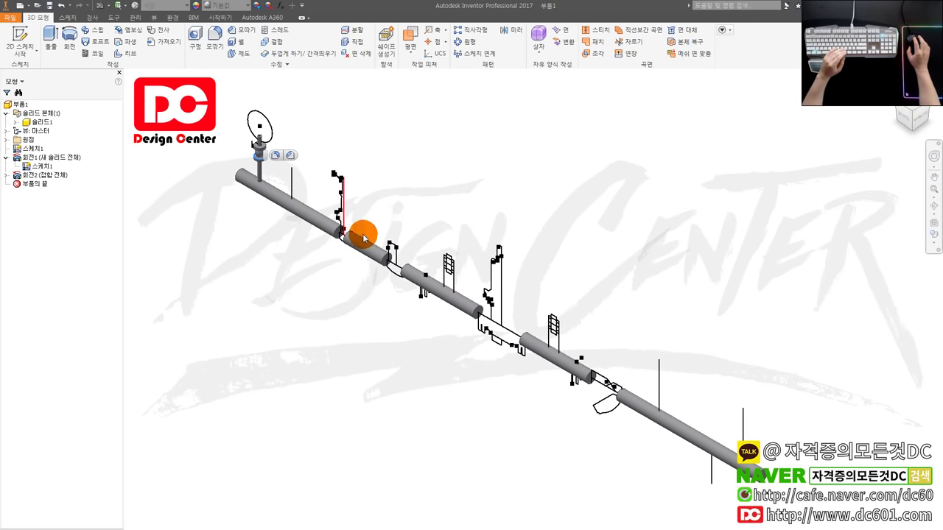
scroll(353, 274, "down", 2)
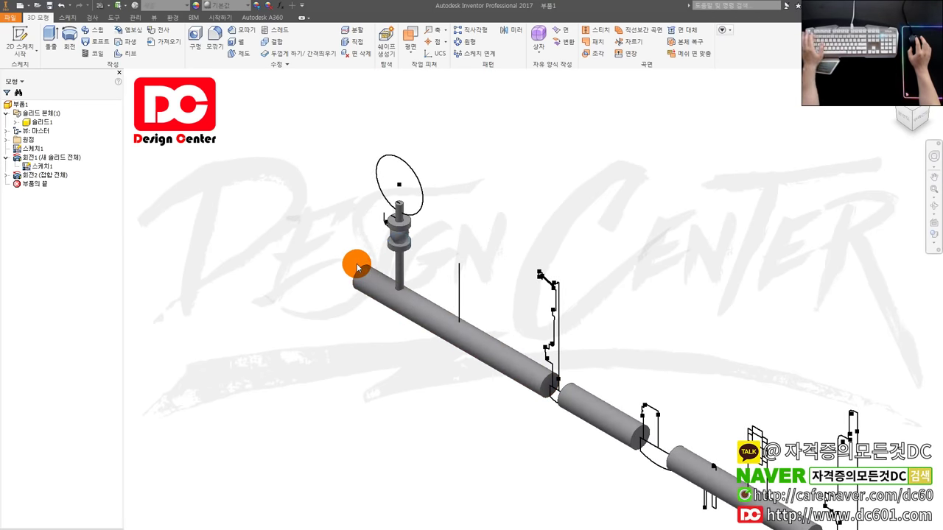
left_click(423, 304)
left_click(433, 261)
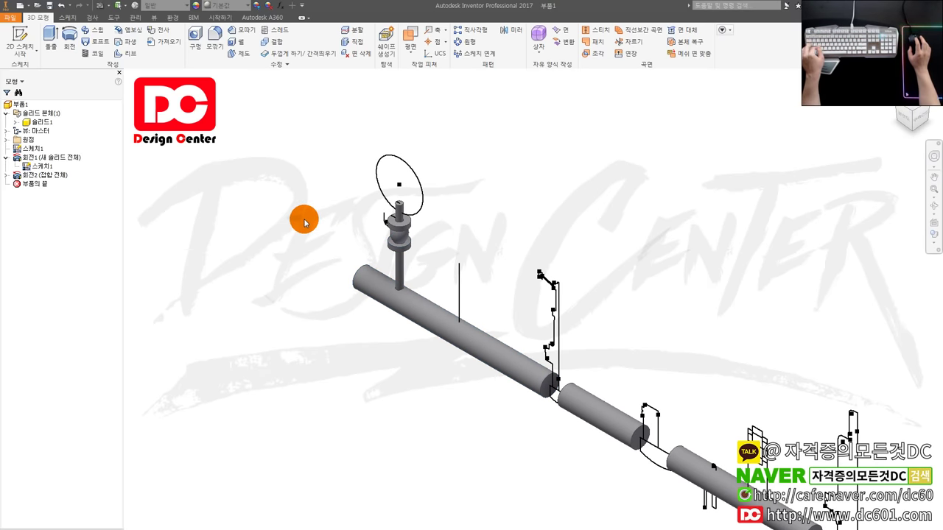
key("ctrl+z")
scroll(361, 218, "down", 2)
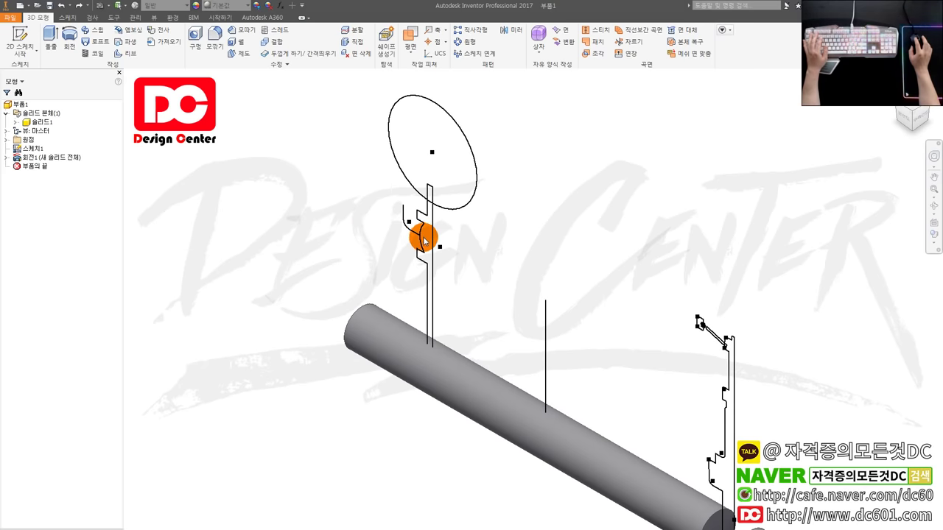
Revolve the stem profile about the vertical line again as a new solid body.
key("r")
middle_click_drag(378, 260, 284, 270)
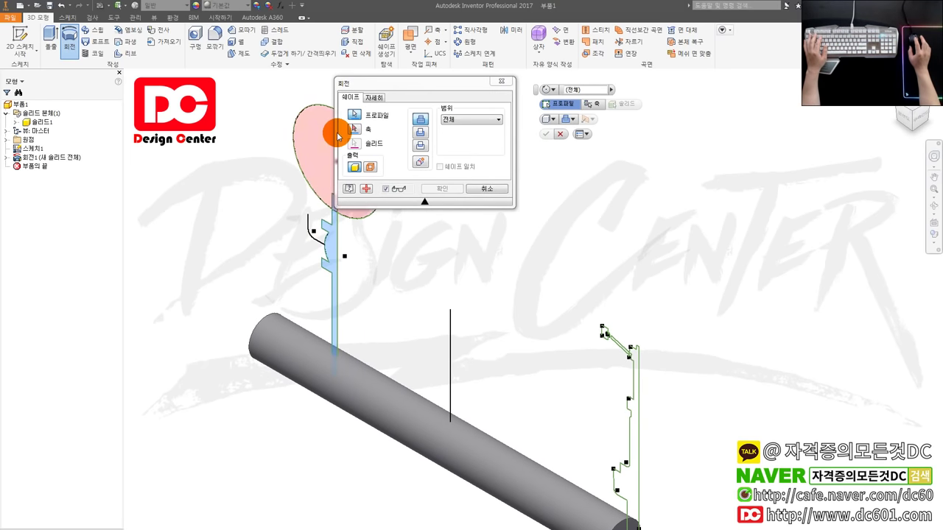
left_click(338, 237)
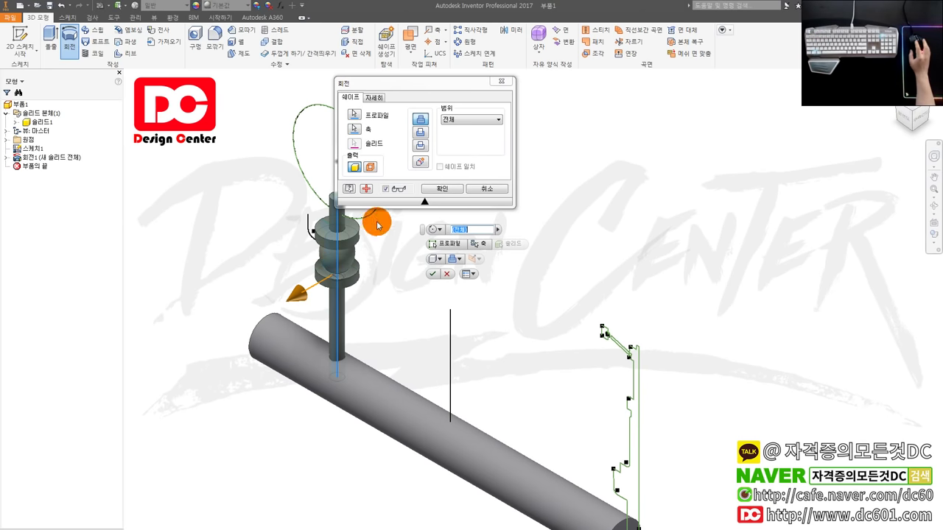
left_click(421, 162)
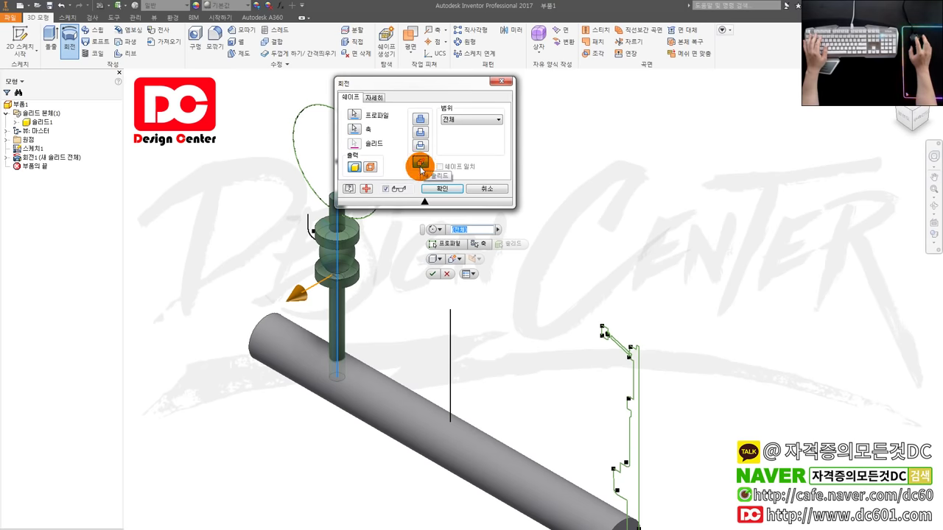
left_click(455, 190)
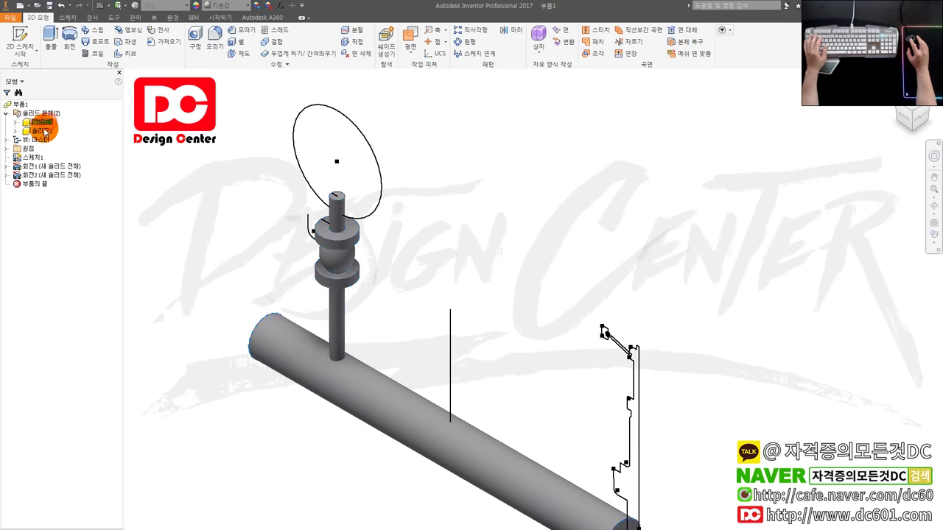
scroll(198, 245, "down", 3)
scroll(368, 310, "down", 2)
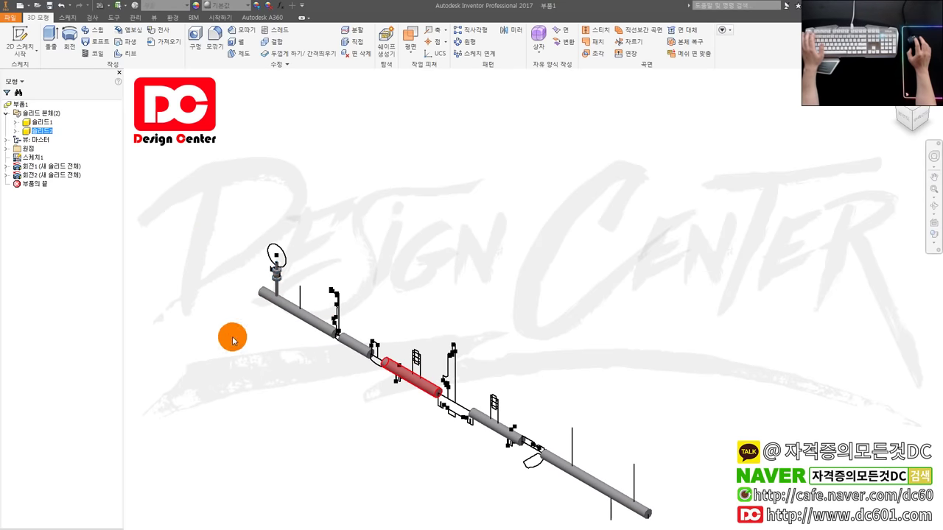
scroll(245, 309, "up", 2)
scroll(387, 287, "up", 2)
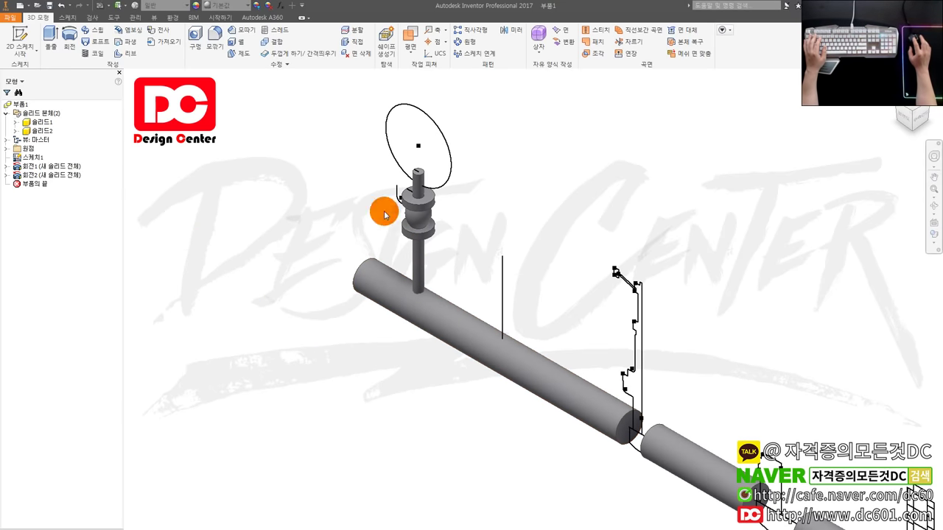
right_click(32, 121)
left_click(46, 129)
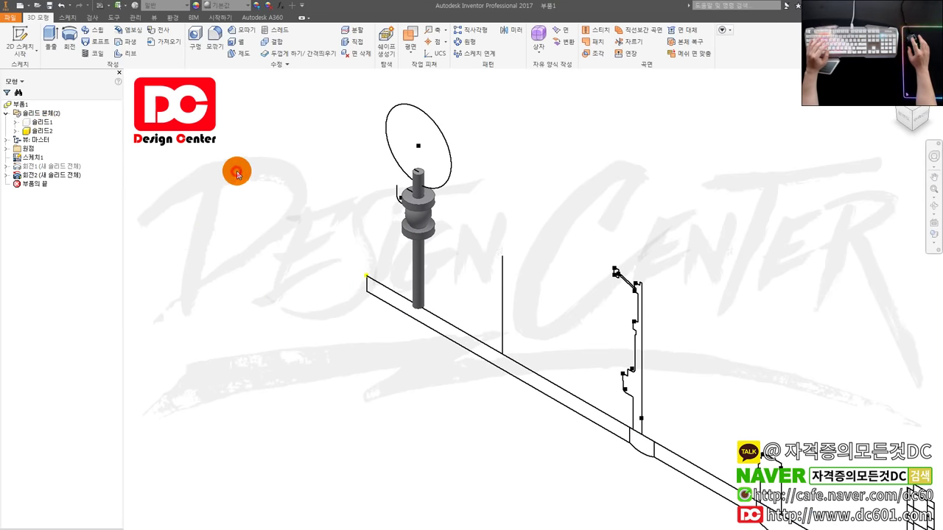
mouse_move(459, 278)
middle_mouse_down("shift")
mouse_move(590, 263)
mouse_move(534, 282)
mouse_move(442, 268)
middle_mouse_up("shift")
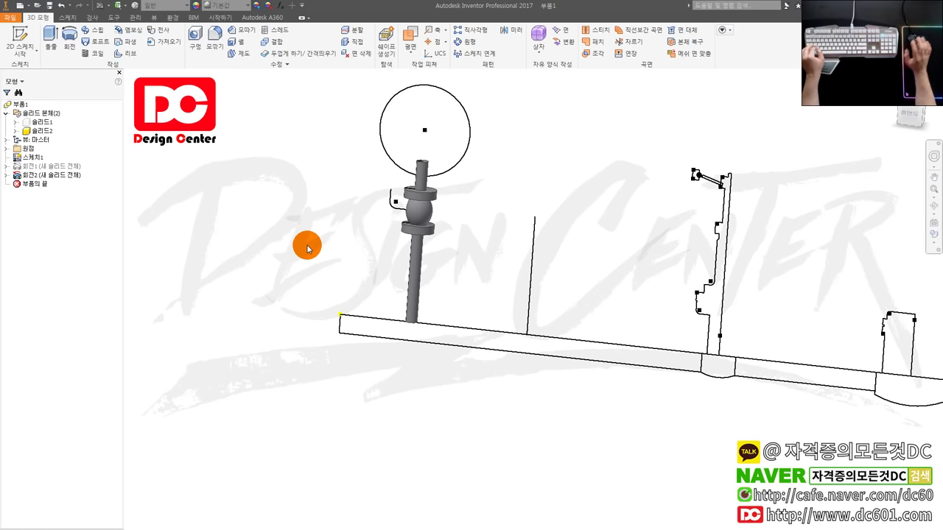
key("ctrl+z")
scroll(354, 256, "down", 3)
middle_click_drag(324, 269, 685, 336, "shift")
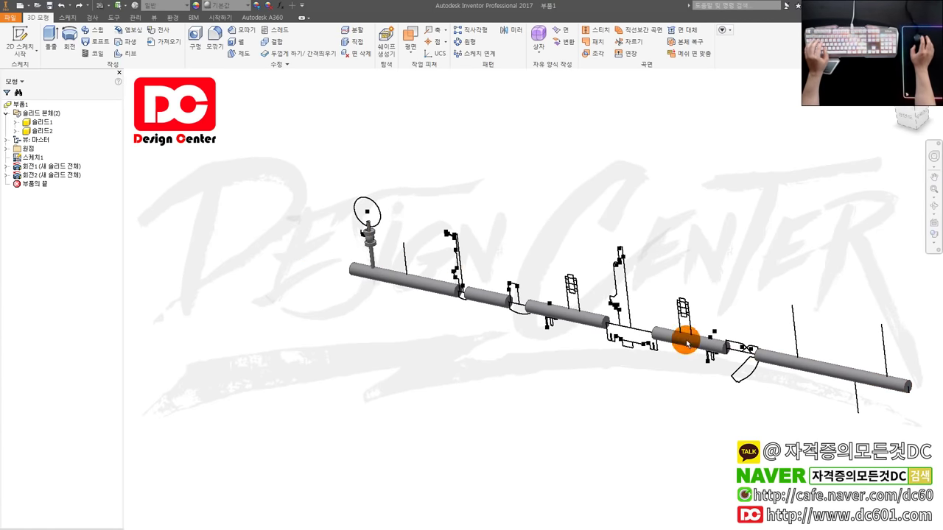
scroll(339, 236, "up", 3)
scroll(471, 231, "up", 2)
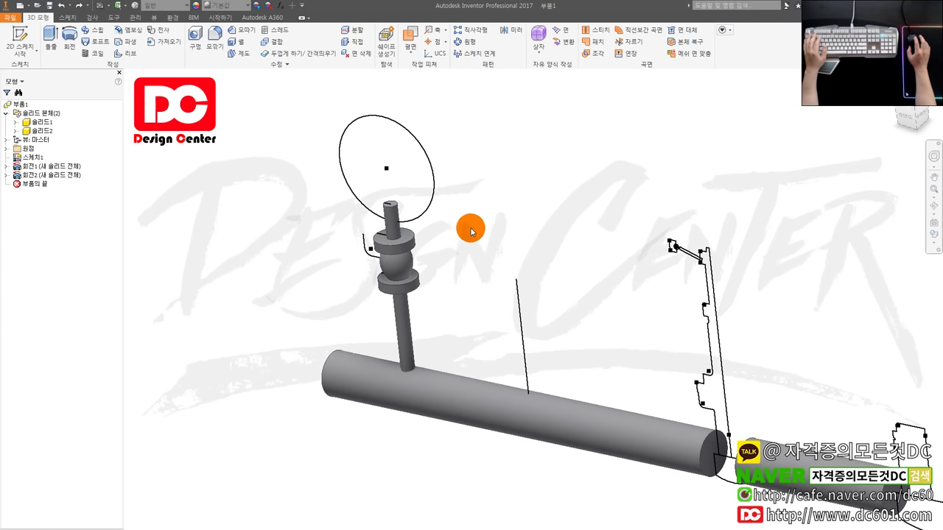
scroll(464, 232, "up", 3)
scroll(465, 262, "down", 2)
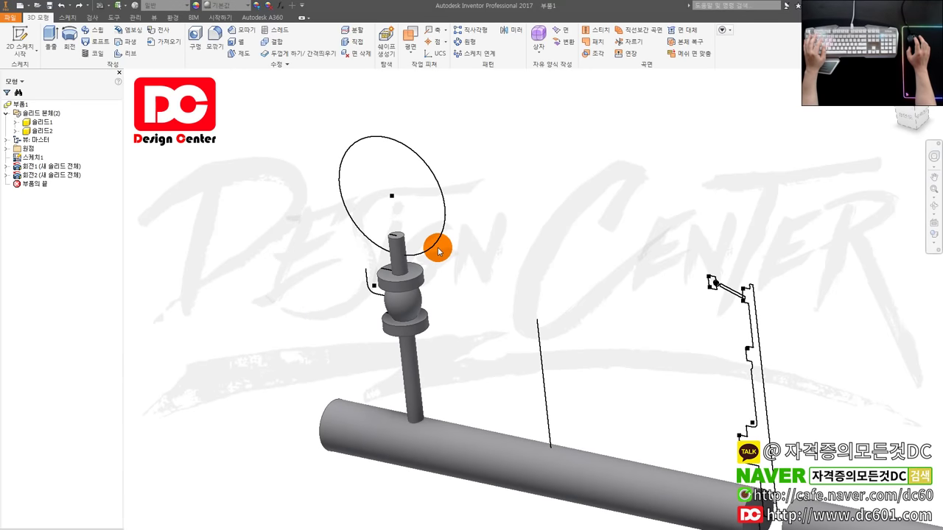
Begin extruding the handwheel circle as a new solid with symmetric extent.
key("e")
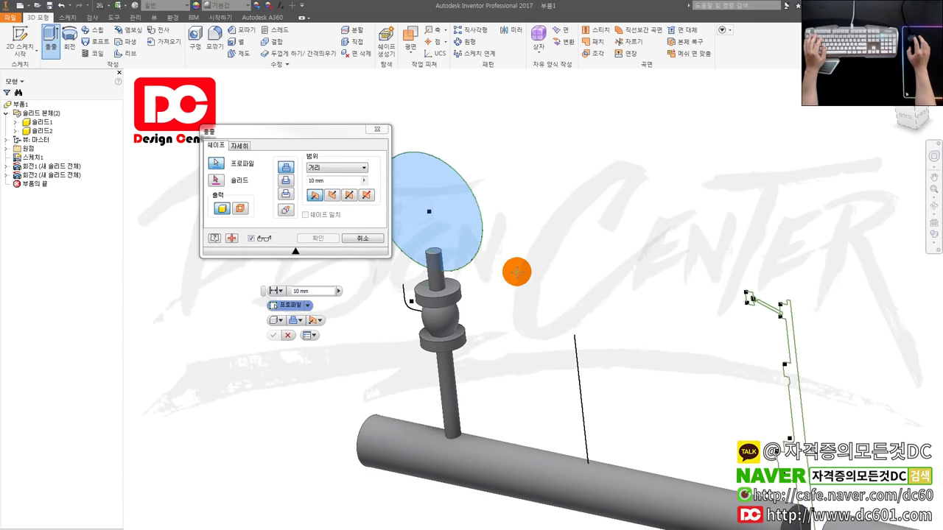
left_click(286, 210)
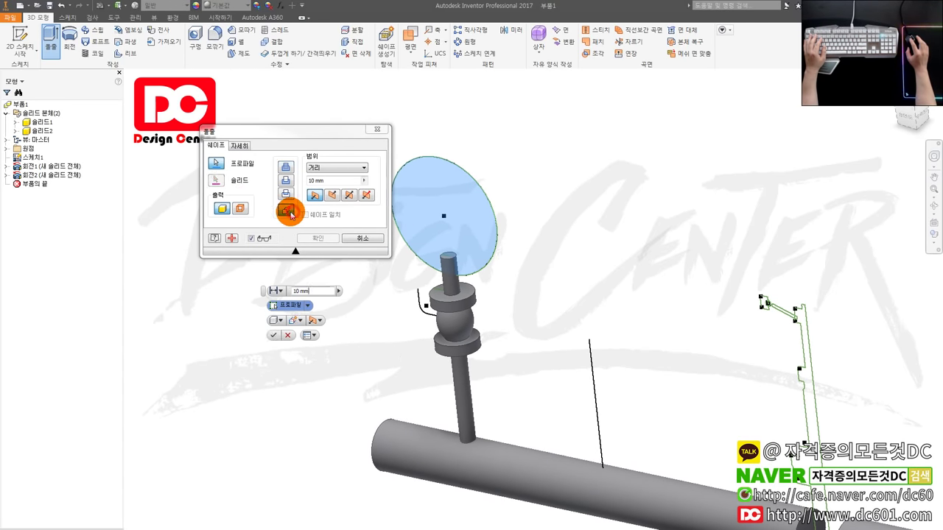
left_click(355, 198)
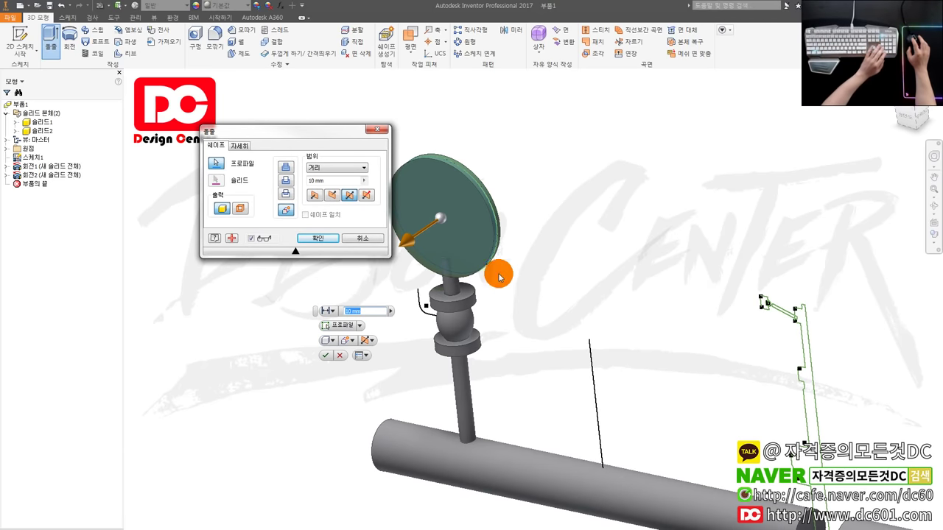
scroll(535, 284, "up", 2)
scroll(589, 294, "up", 2)
middle_click_drag(589, 294, 730, 288, "shift")
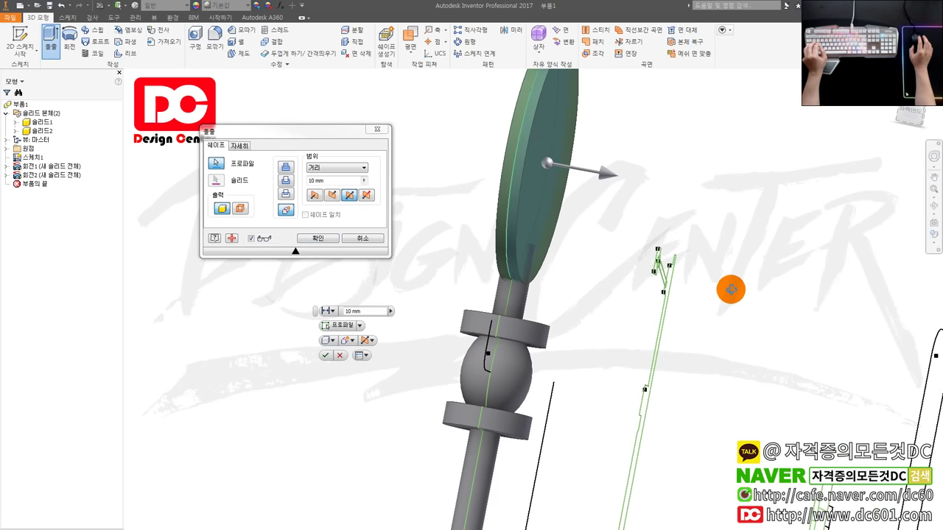
Set the extrusion distance to 20 mm, pick its direction and confirm.
left_click(288, 180)
type("14")
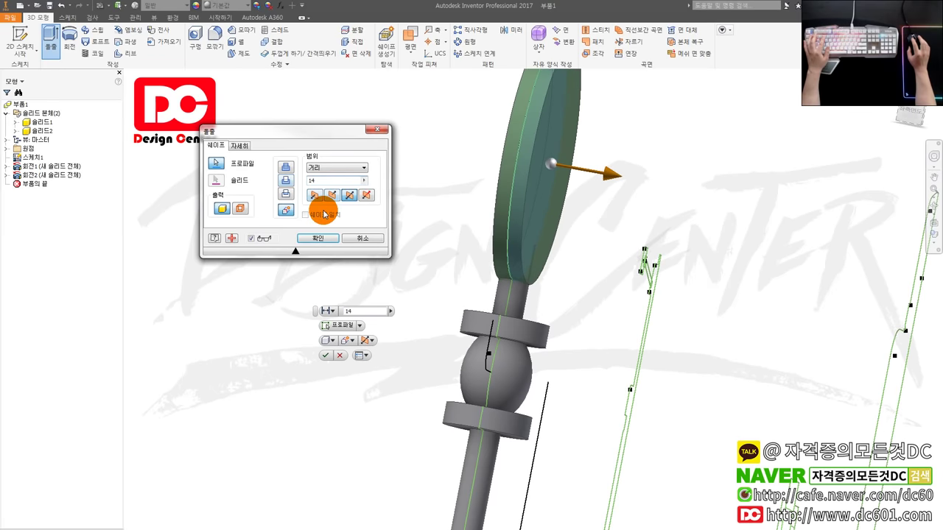
double_click(327, 180)
type("6")
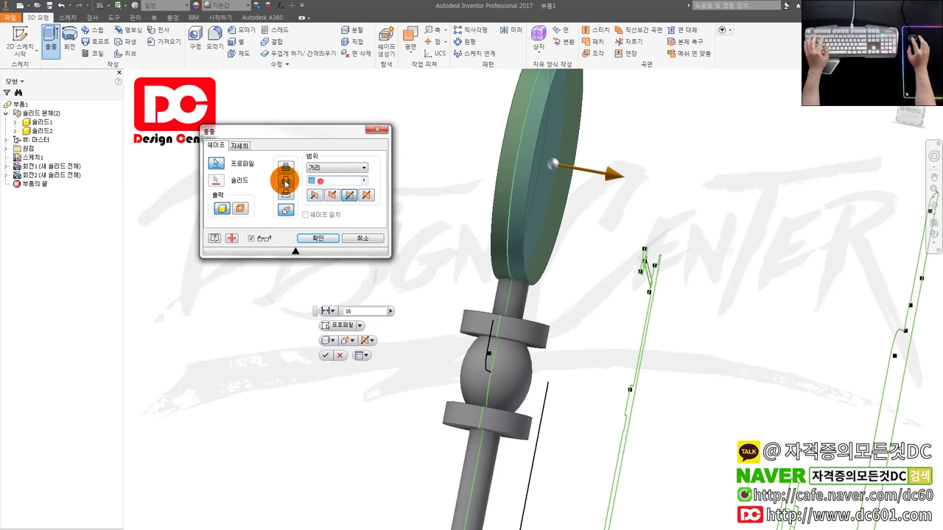
type("8")
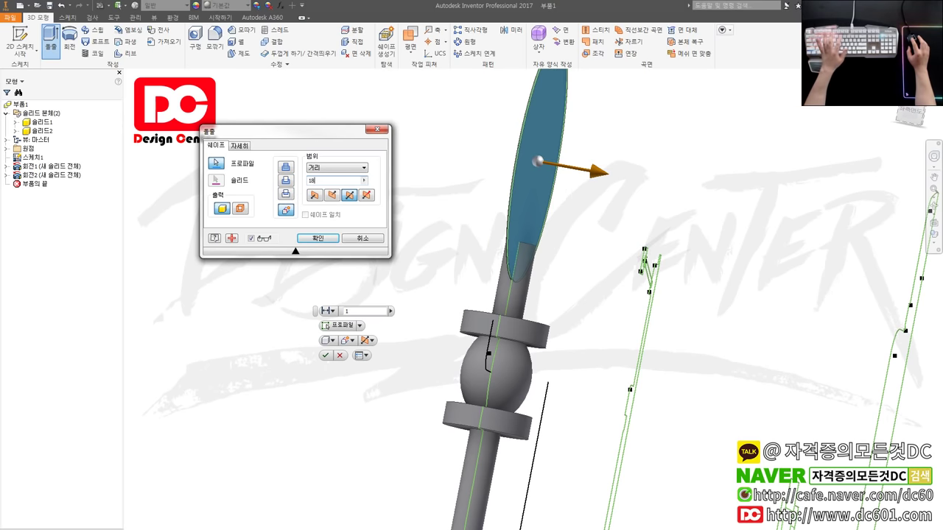
double_click(311, 180)
type("20")
left_click(285, 192)
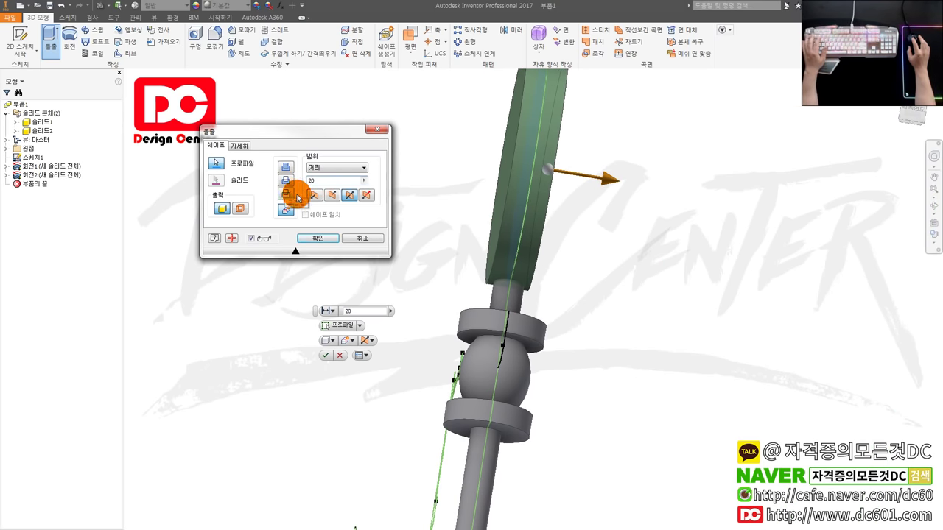
left_click(319, 238)
scroll(335, 260, "down", 2)
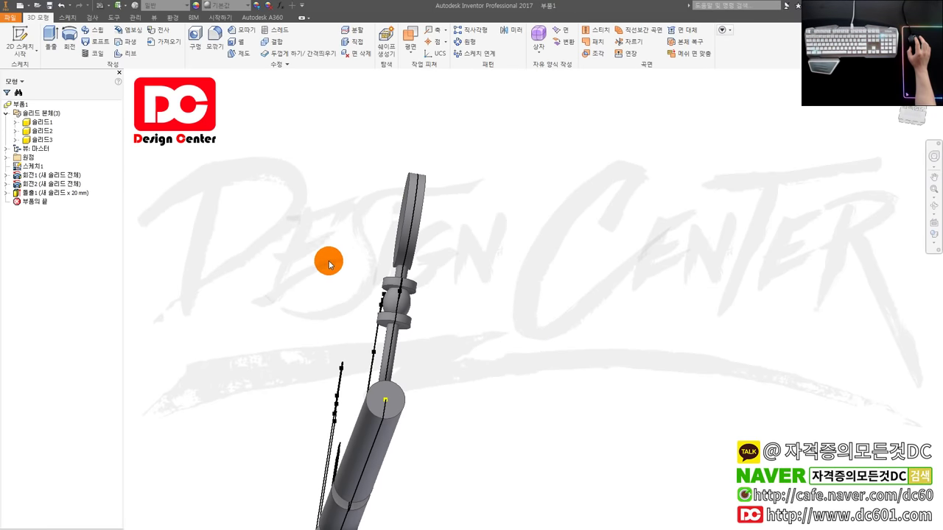
key("F5")
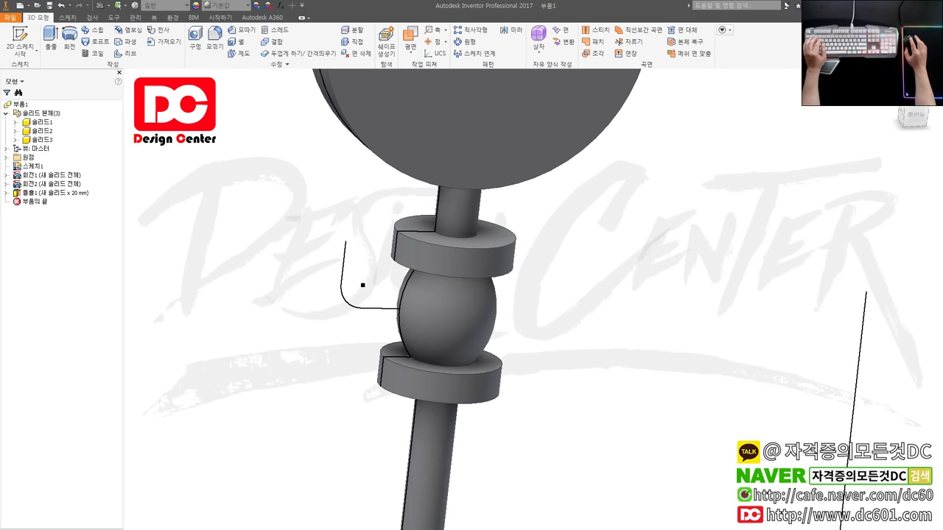
Create a work plane normal to the bent line at its end point.
scroll(184, 287, "down", 3)
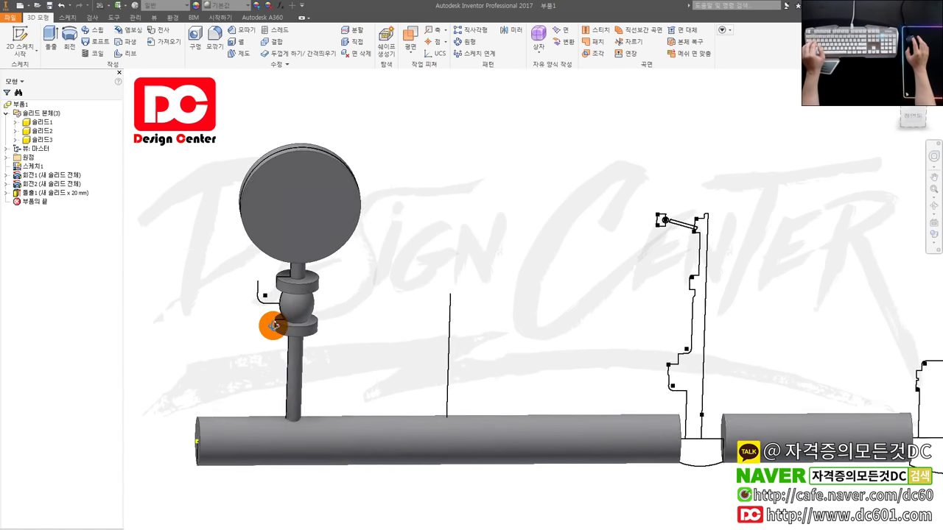
scroll(243, 301, "up", 4)
left_click(412, 127)
left_click(410, 46)
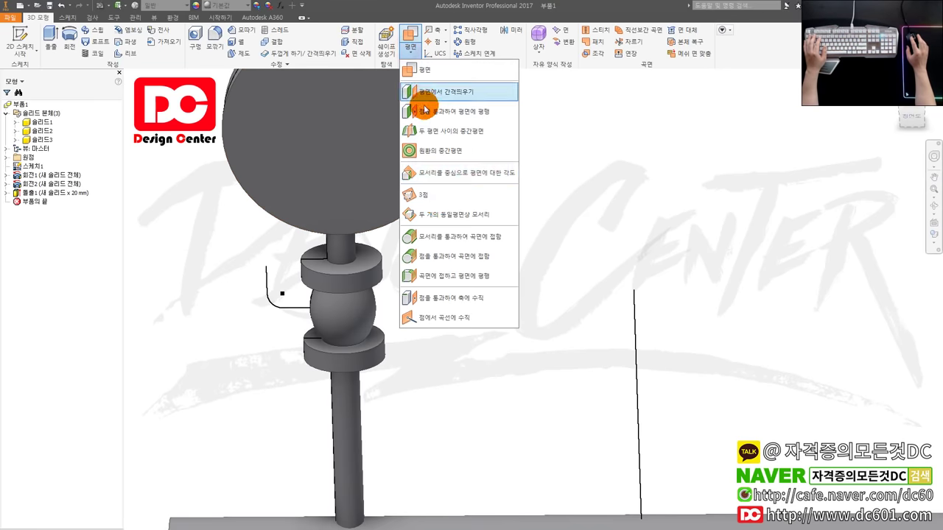
left_click(438, 319)
scroll(347, 311, "up", 2)
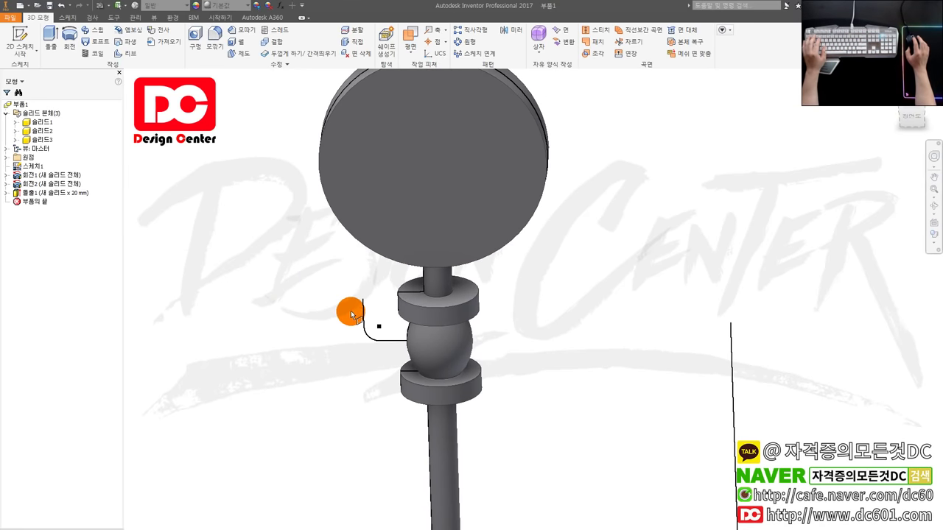
scroll(384, 326, "up", 3)
left_click(390, 305)
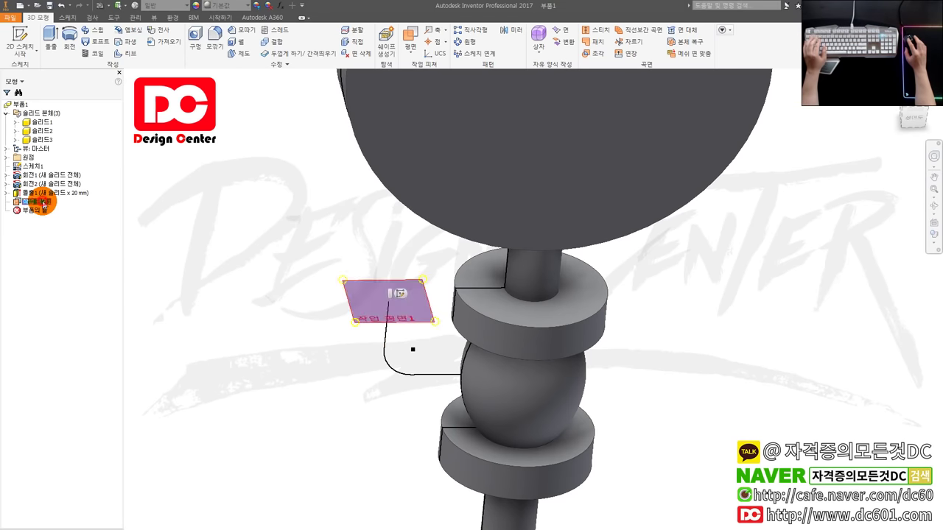
Sketch a 10 mm diameter circle on the work plane and finish the sketch.
left_click(44, 202)
key("s")
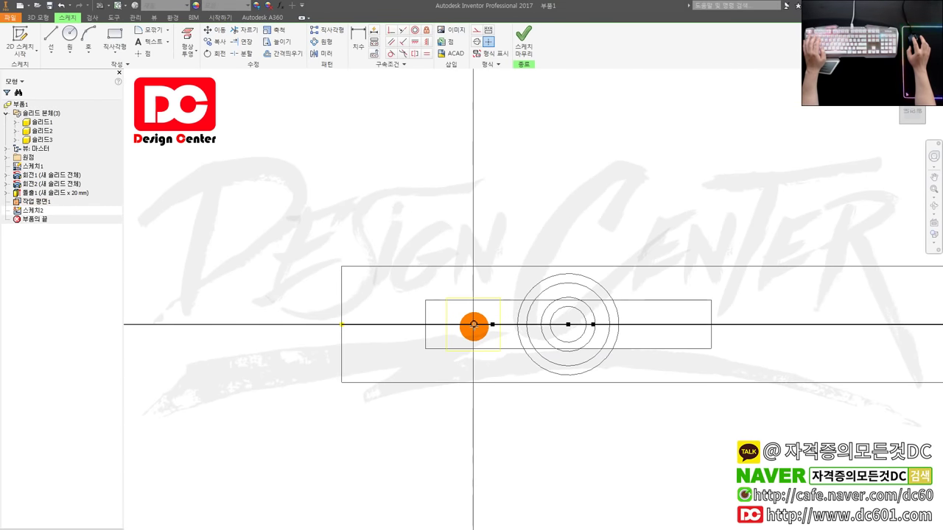
left_click(480, 337)
key("d")
left_click(484, 312)
left_click(543, 216)
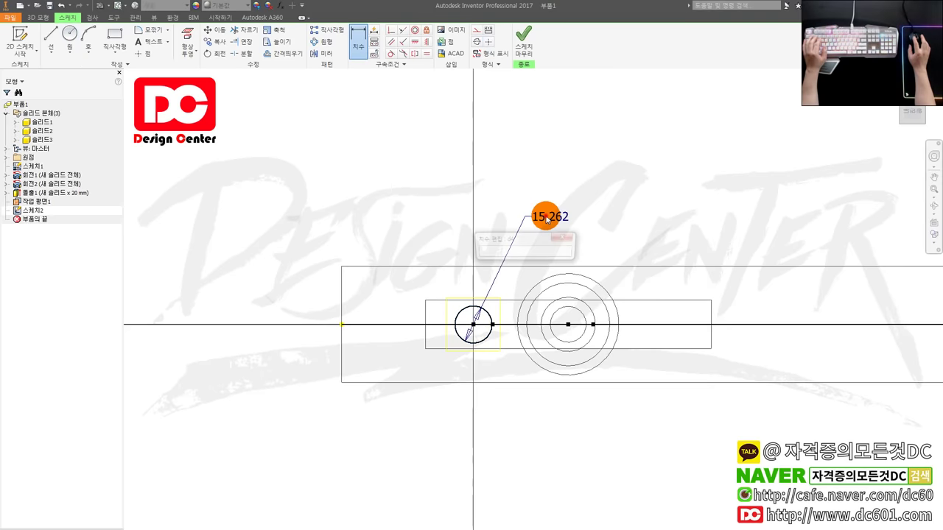
left_click(543, 221)
double_click(545, 217)
type("10")
key("Return")
key("s")
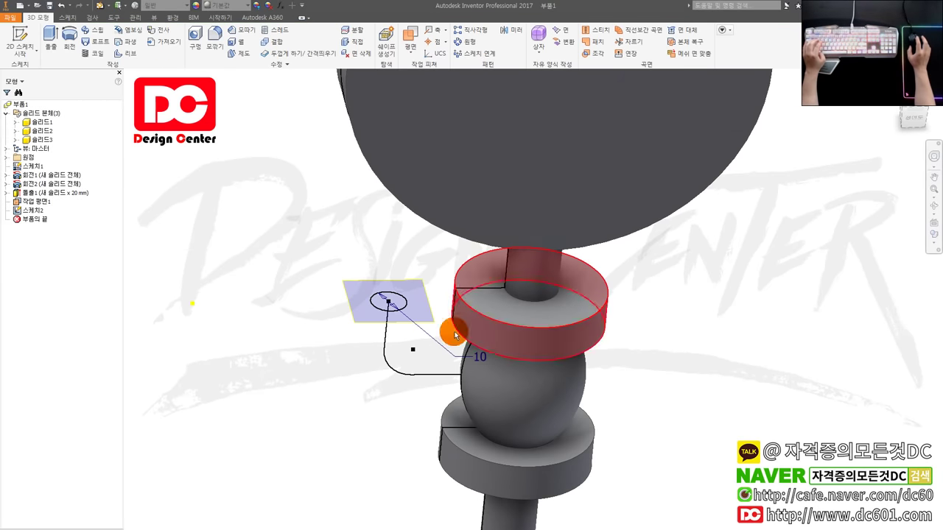
Sweep the 10 mm circle along the bent line as a new solid body.
key("ctrl+shift+s")
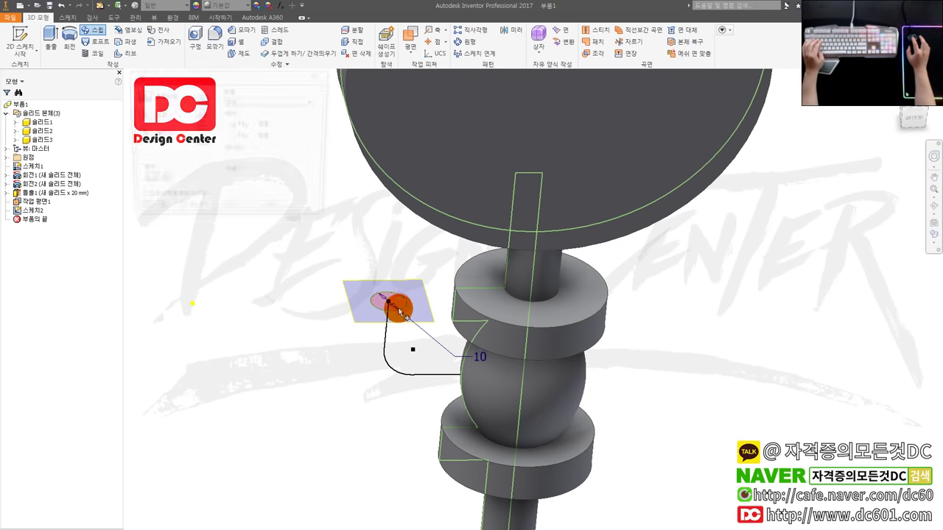
left_click(400, 307)
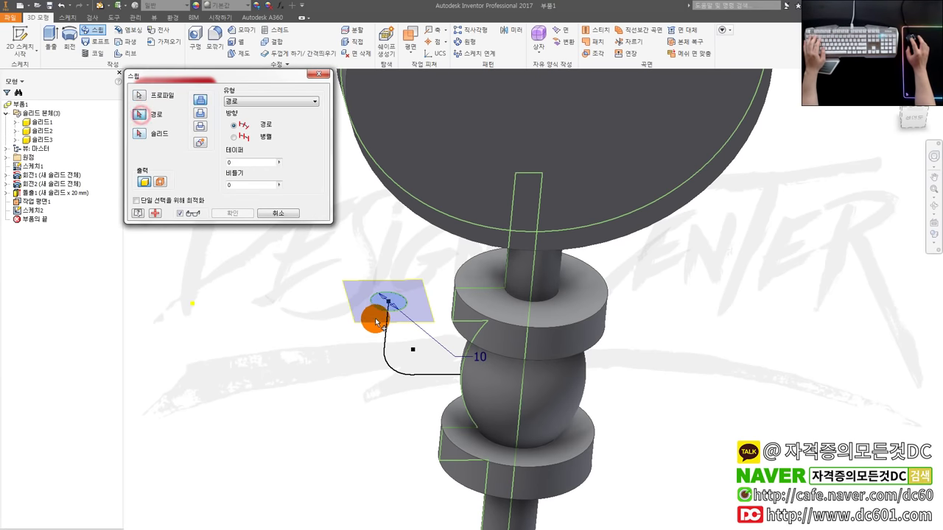
left_click(388, 338)
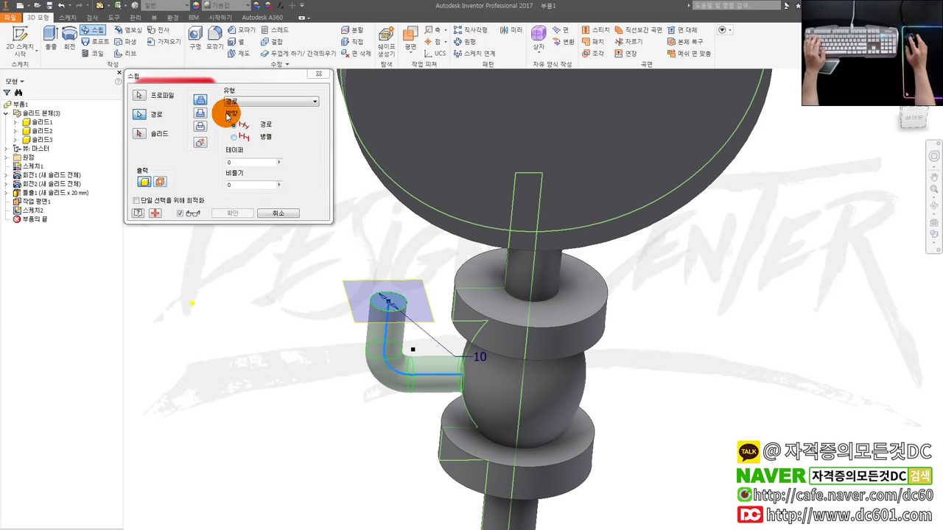
left_click(201, 146)
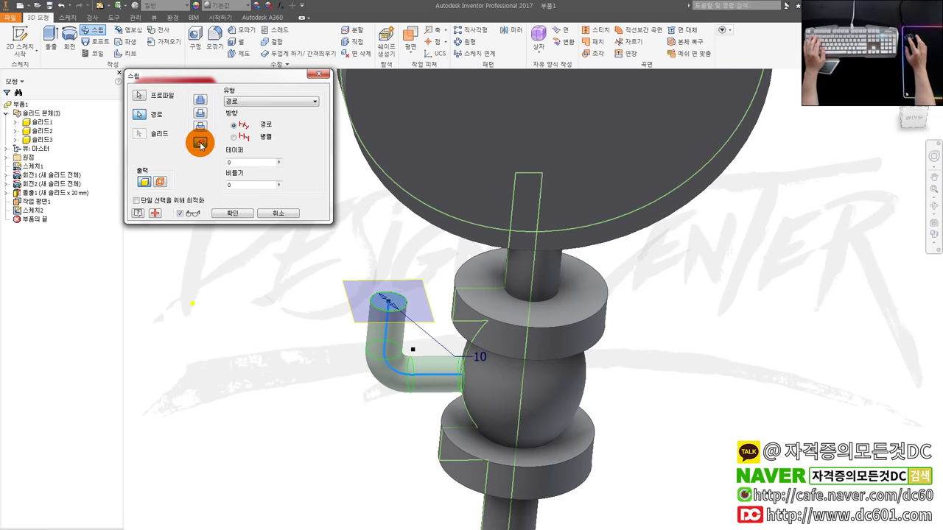
left_click(232, 213)
scroll(280, 310, "down", 5)
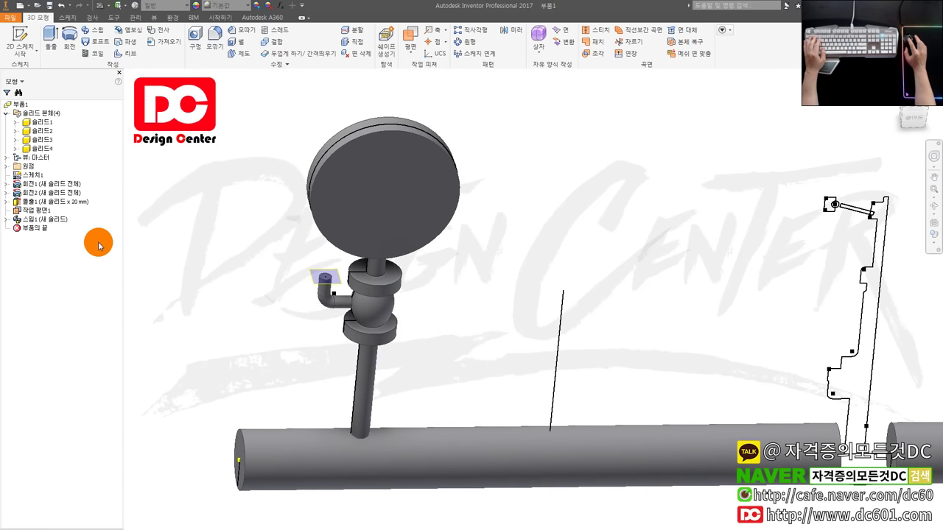
Hide Work Plane1 and clear the elbow pipe selection.
right_click(35, 210)
left_click(70, 309)
middle_click_drag(252, 318, 295, 294)
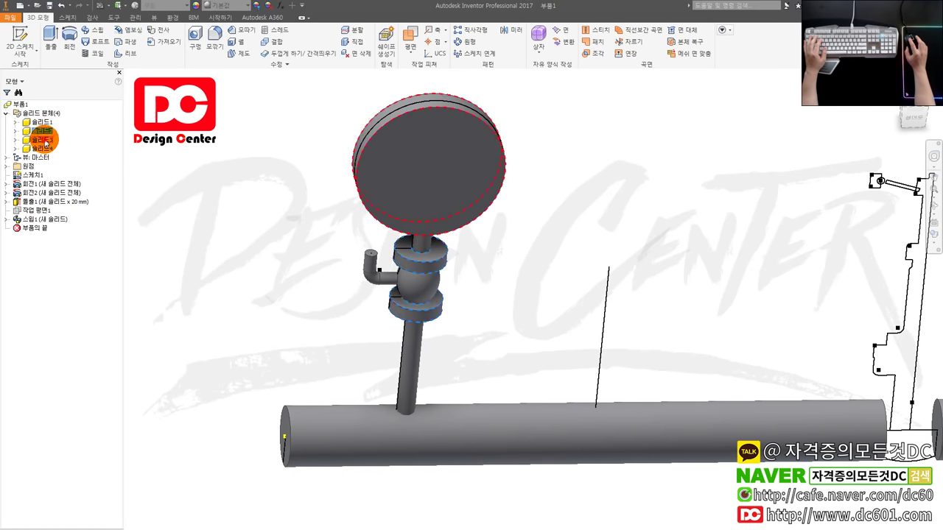
left_click(199, 156)
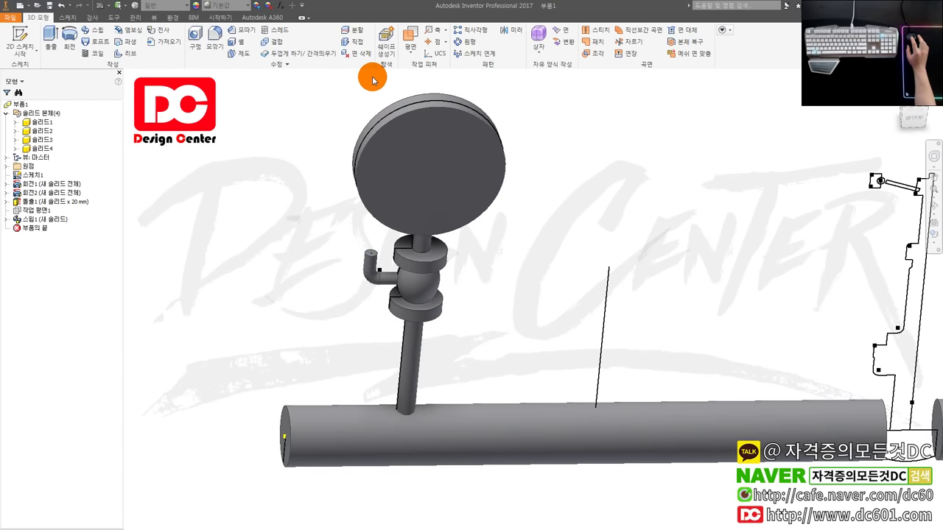
Combine Solid3 and Solid4 into the valve body as the base, joining them.
left_click(307, 68)
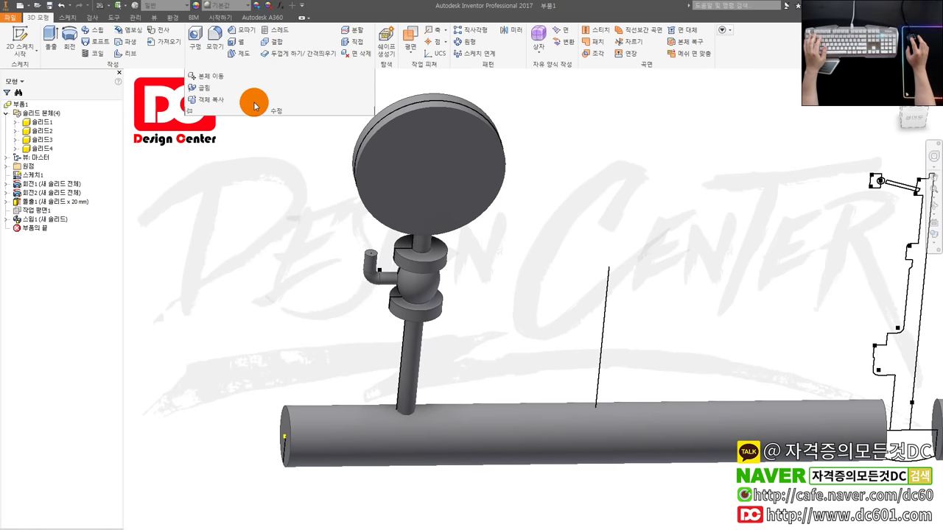
middle_click_drag(302, 153, 251, 168)
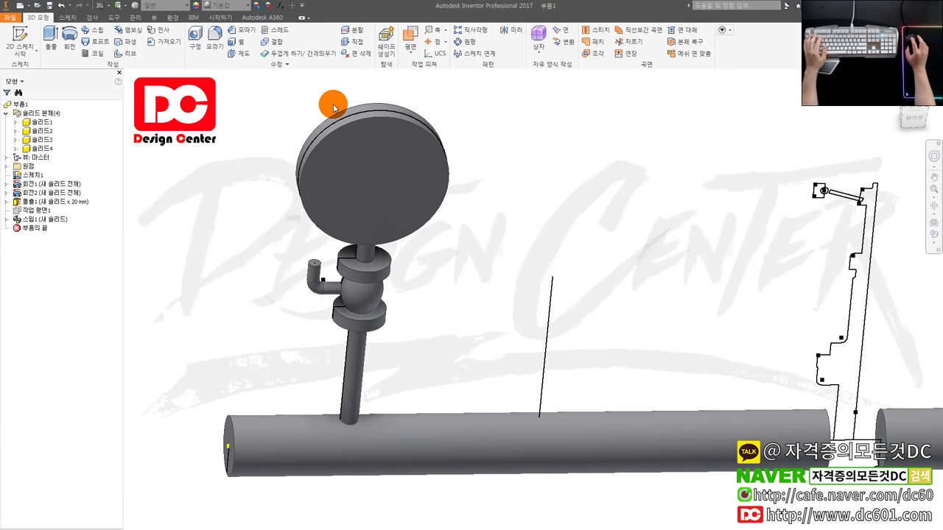
left_click(297, 67)
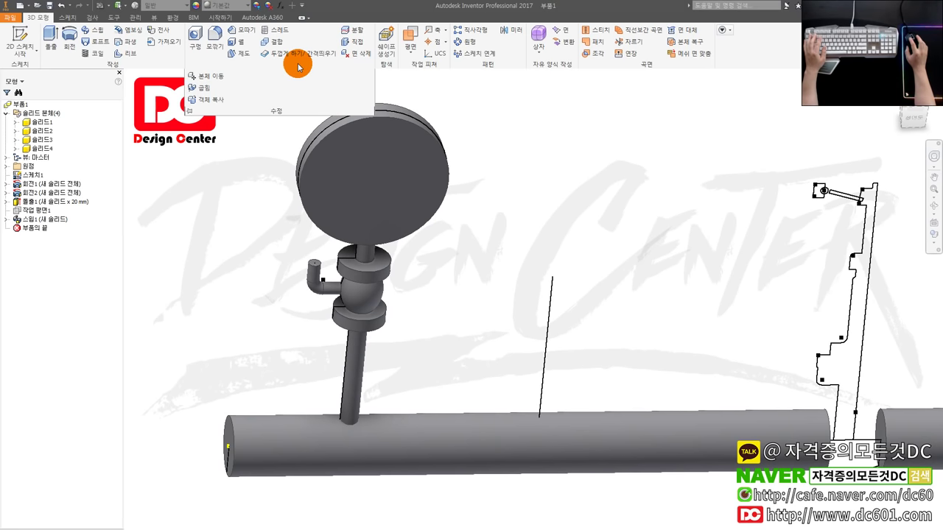
left_click(274, 41)
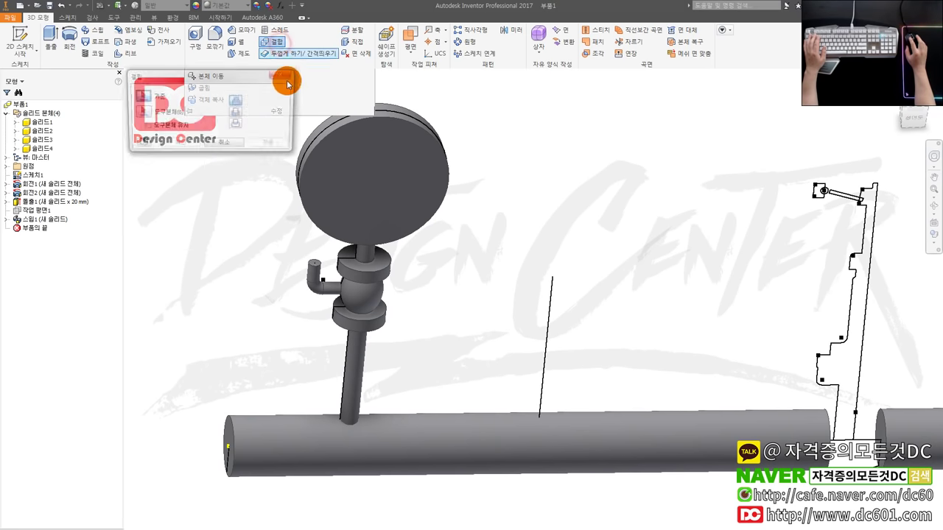
left_click(38, 131)
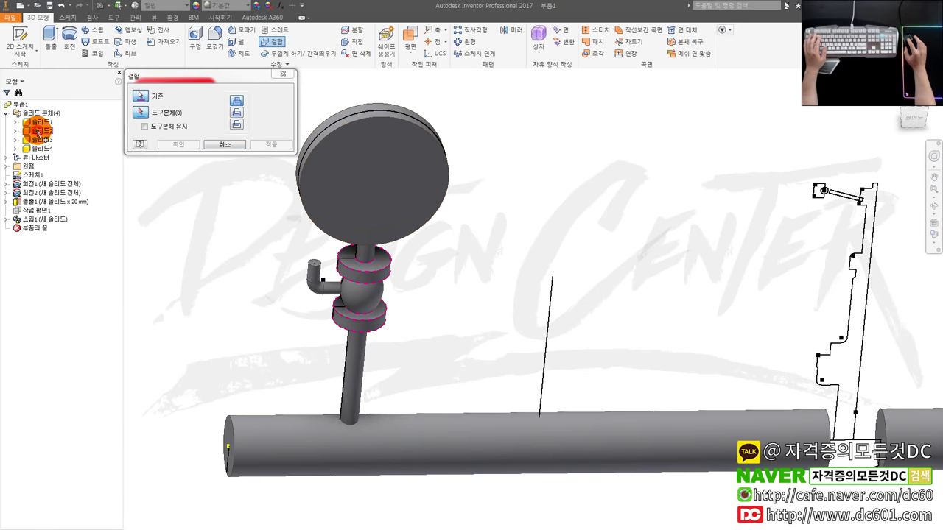
left_click(41, 140)
left_click(40, 148)
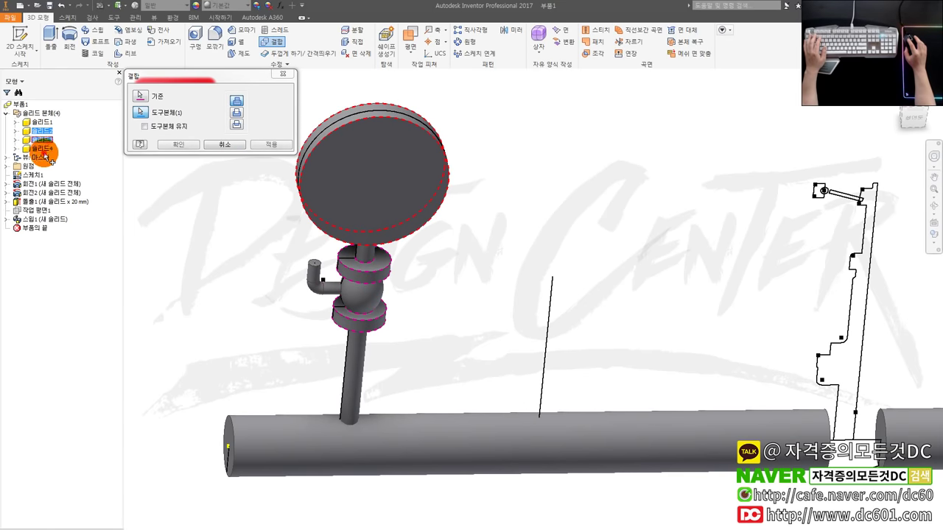
left_click(177, 145)
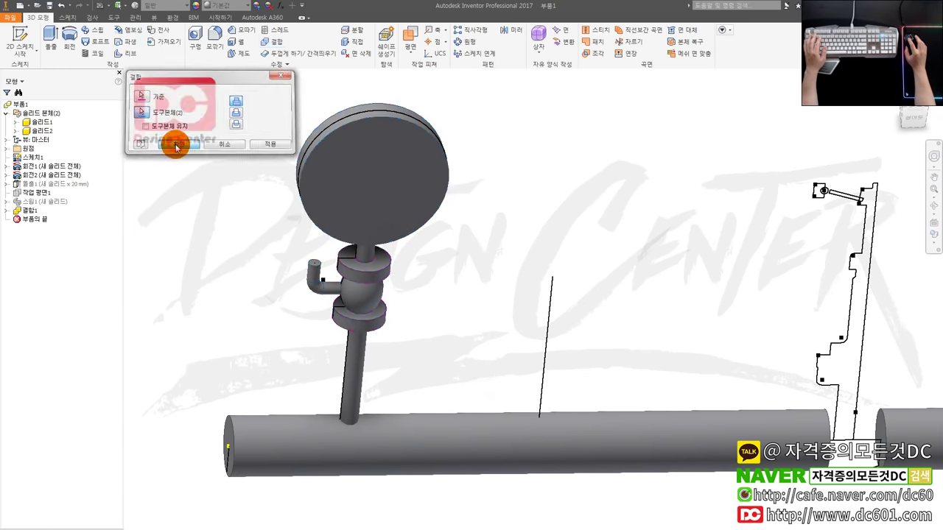
Inspect 솔리드2 in the browser, briefly hiding it and undoing the hide.
left_click(16, 130)
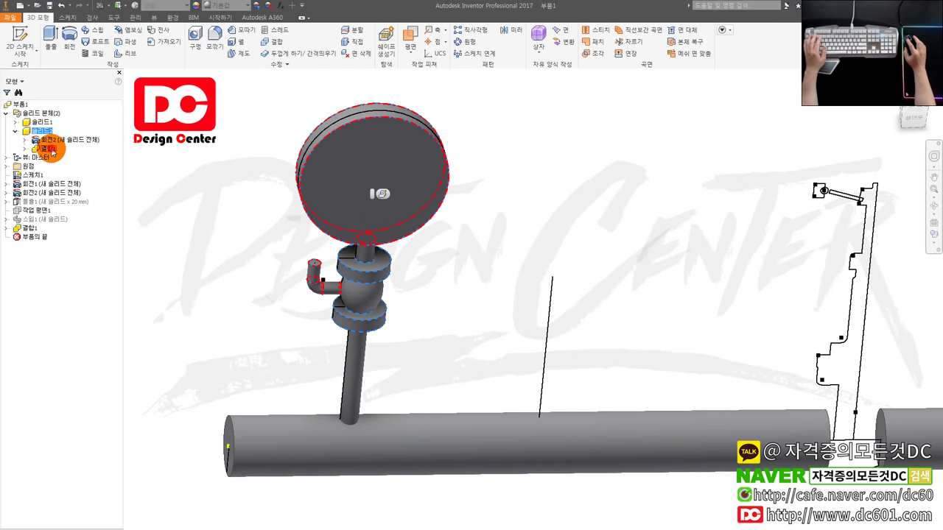
left_click(15, 130)
right_click(45, 133)
left_click(66, 202)
key("ctrl+z")
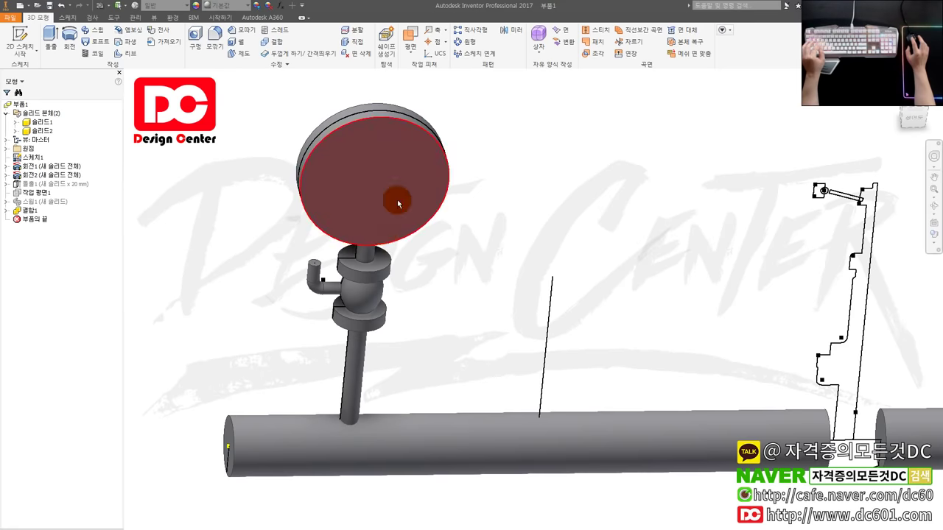
right_click(45, 134)
left_click(242, 179)
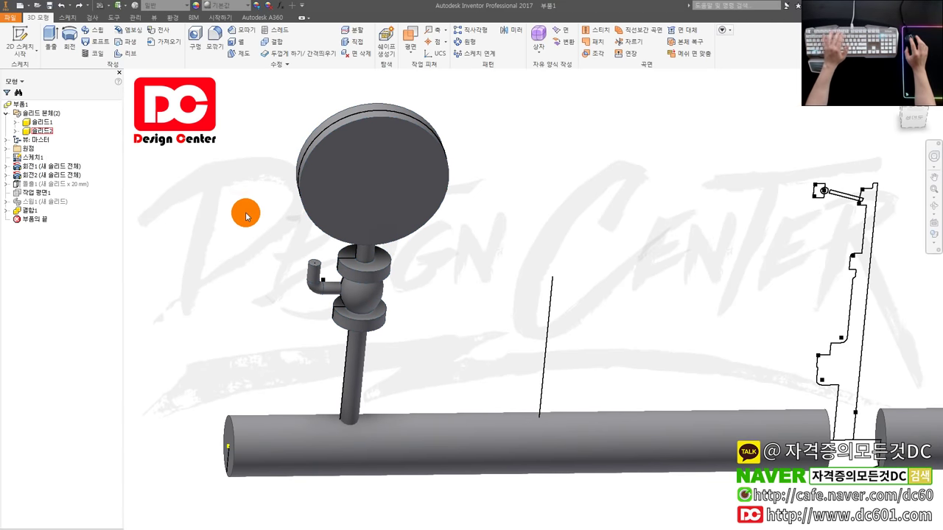
key("F6")
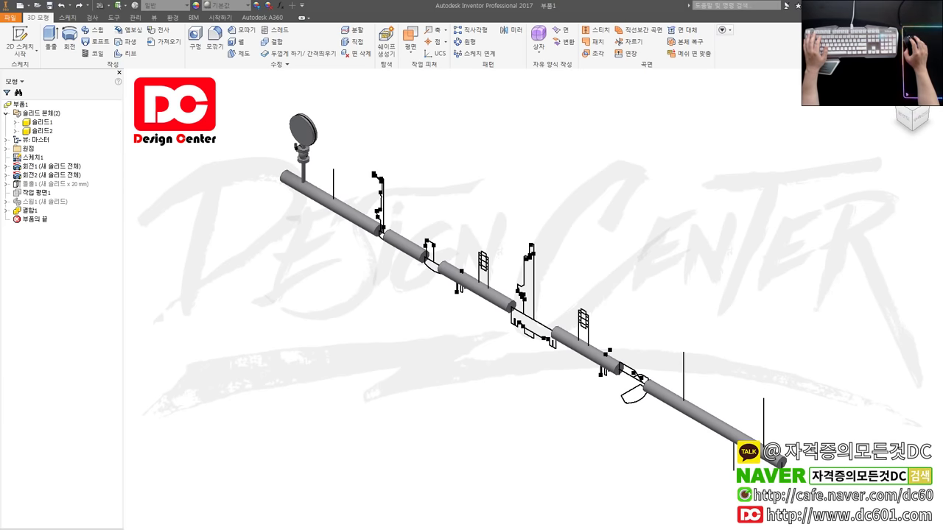
scroll(347, 204, "up", 2)
scroll(480, 271, "up", 3)
scroll(499, 295, "up", 2)
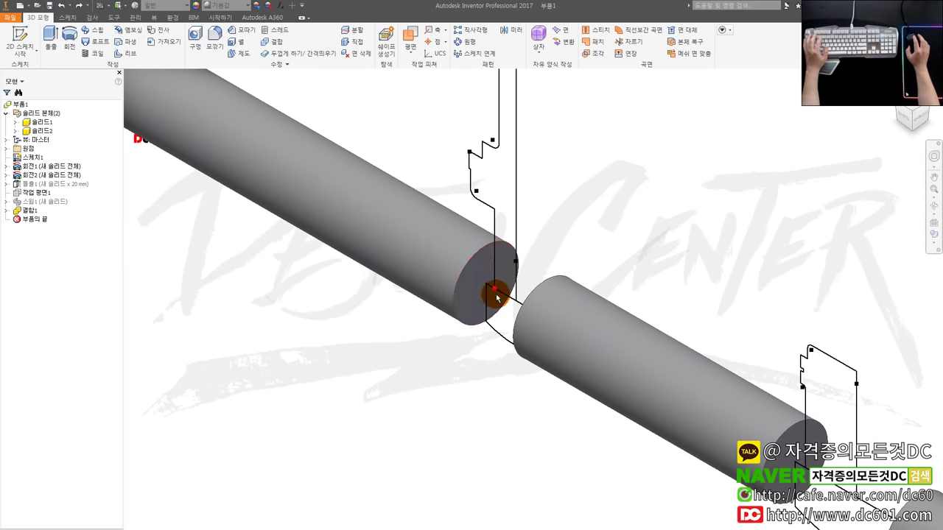
middle_click_drag(526, 305, 567, 300, "shift")
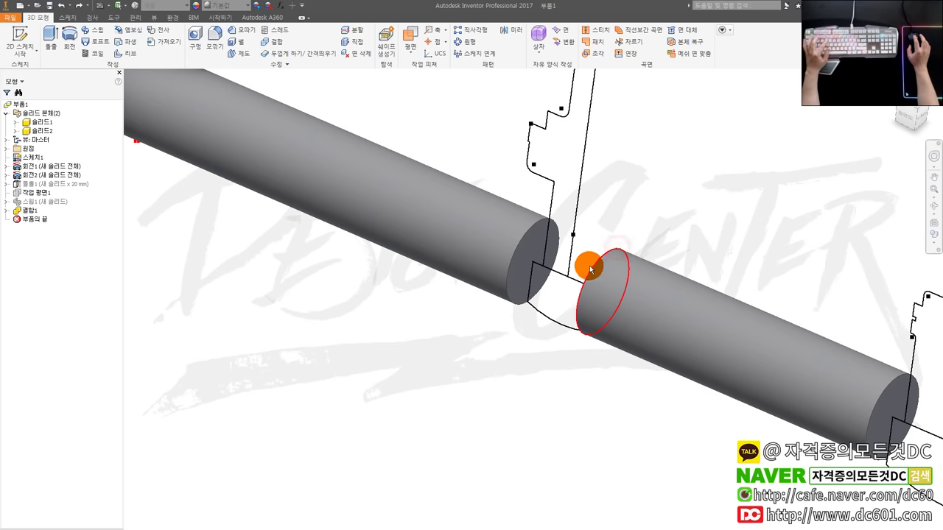
Revolve the joint profile around the pipe centre line as a new solid body.
key("r")
left_click(549, 301)
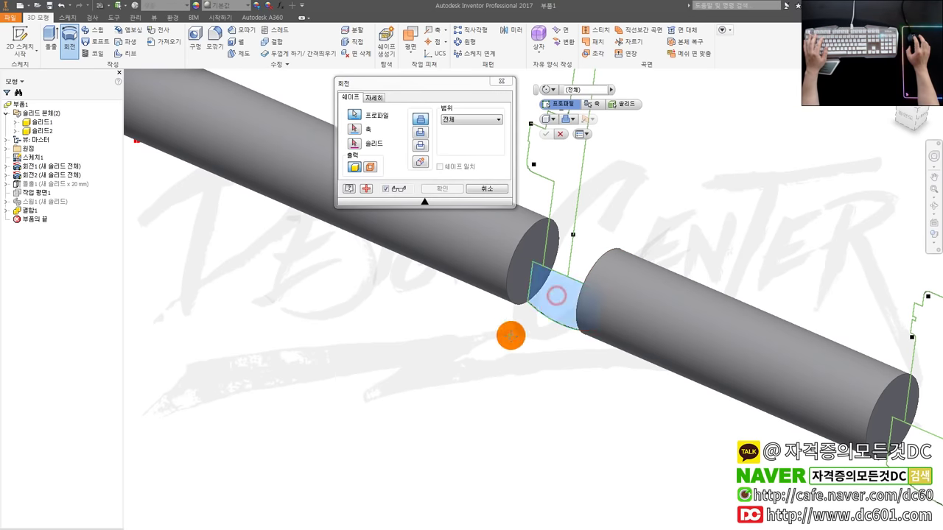
left_click(482, 279)
left_click(382, 148)
left_click(72, 153)
left_click(373, 156)
left_click(421, 162)
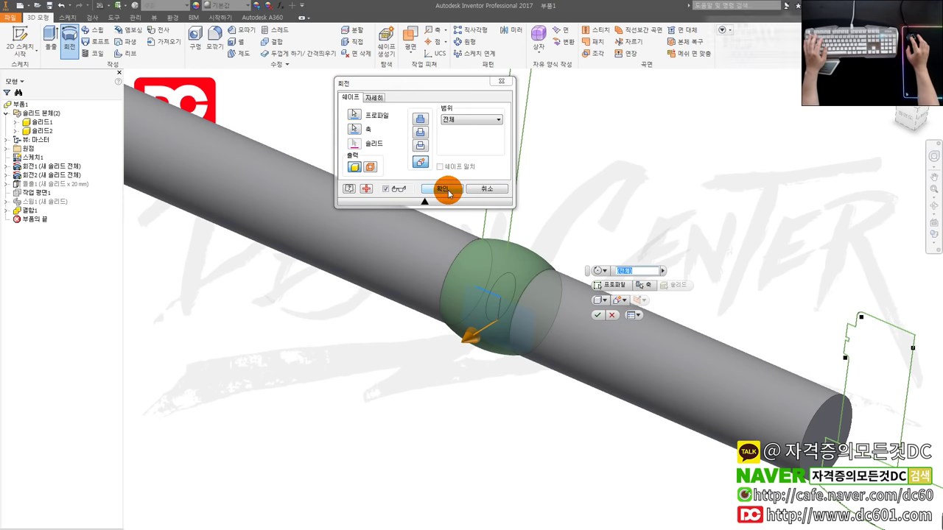
left_click(448, 190)
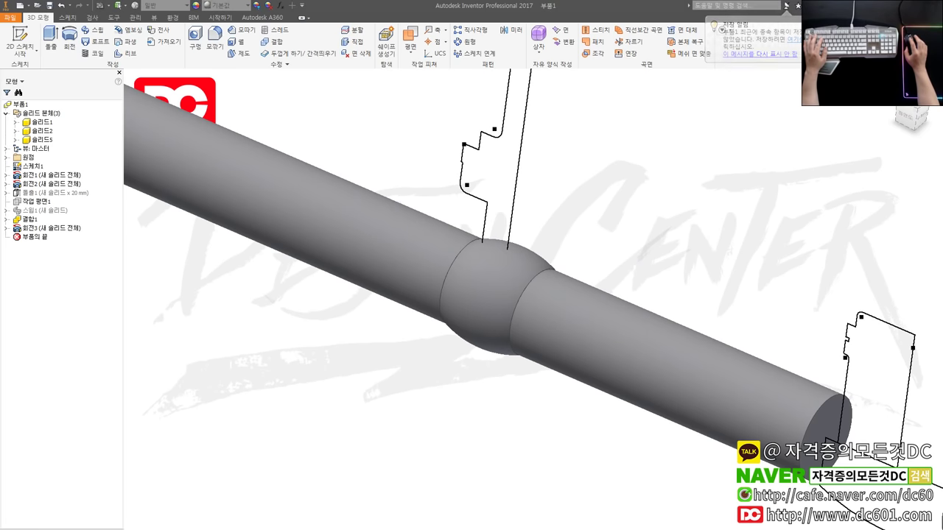
Switch to wireframe and try placing a work plane at the pipe joint edge.
middle_click_drag(584, 255, 542, 269)
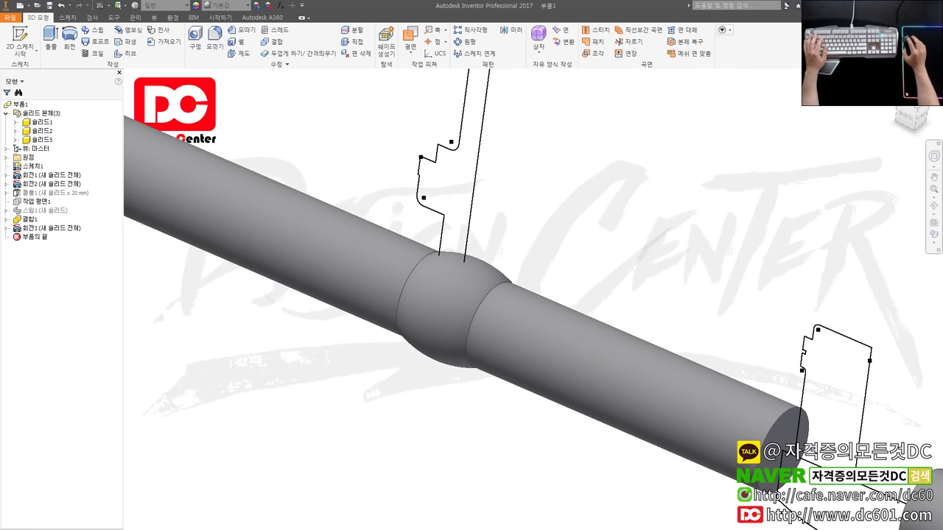
left_click(532, 301)
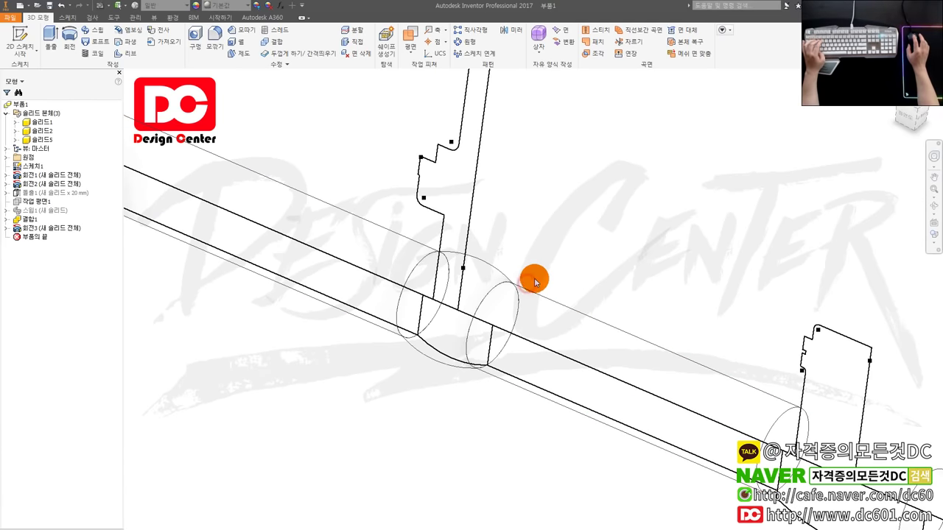
scroll(523, 280, "up", 2)
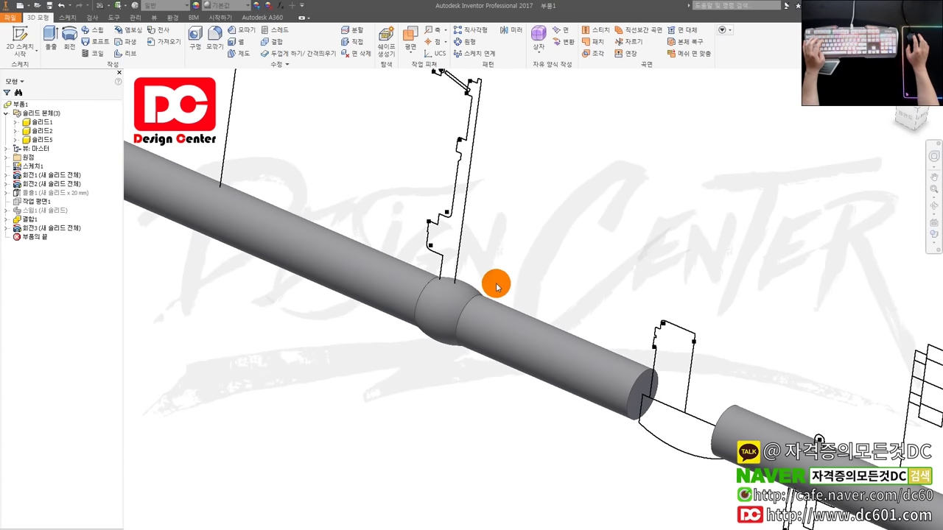
left_click(410, 45)
left_click(437, 72)
scroll(462, 336, "down", 3)
scroll(458, 342, "up", 4)
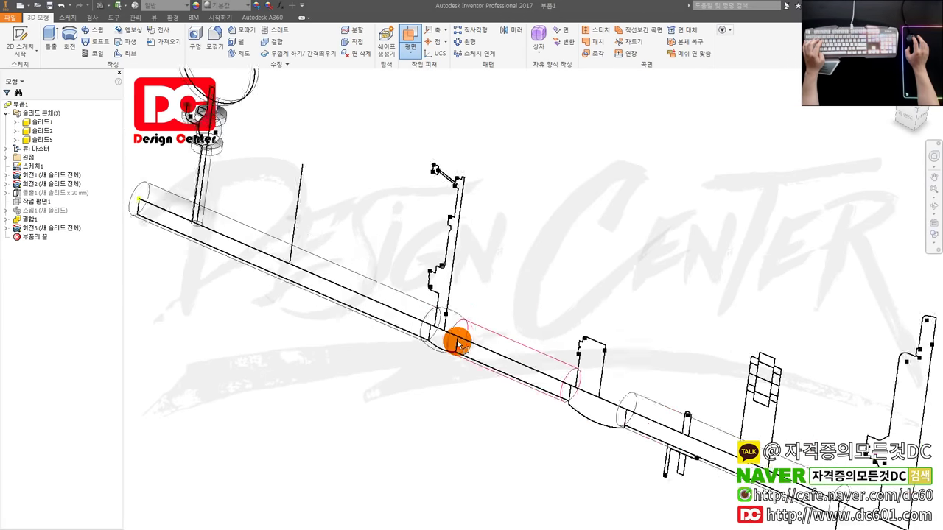
scroll(456, 342, "up", 2)
scroll(458, 341, "down", 3)
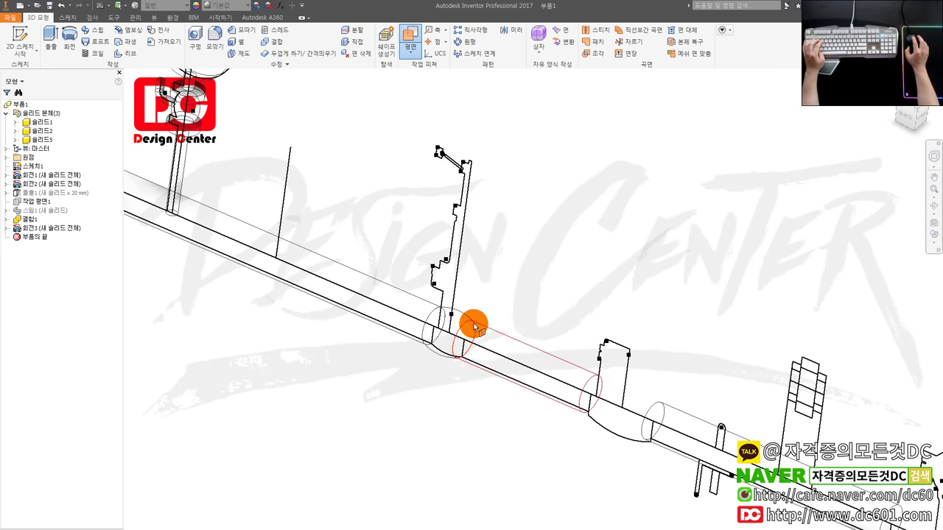
left_click(467, 322)
mouse_move(464, 319)
middle_mouse_down("shift")
mouse_move(590, 288)
mouse_move(577, 286)
middle_mouse_up("shift")
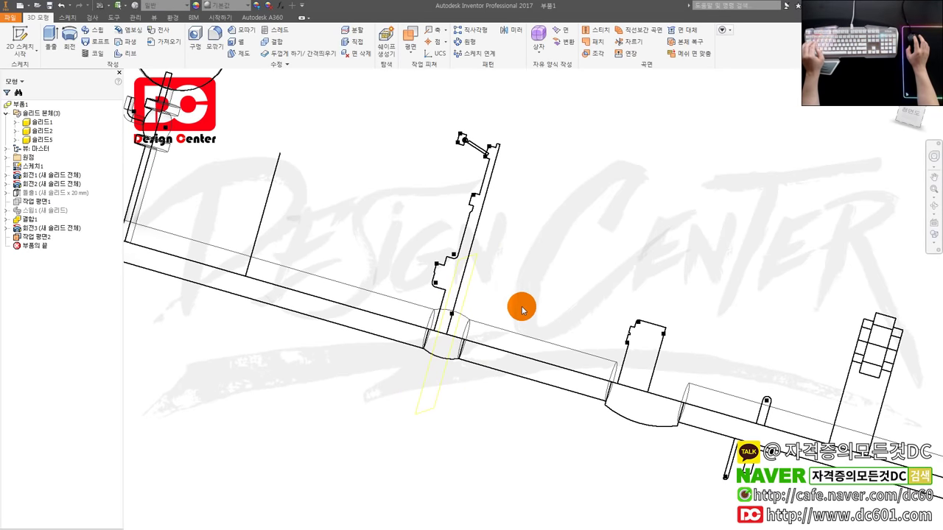
scroll(514, 302, "up", 2)
scroll(471, 210, "down", 2)
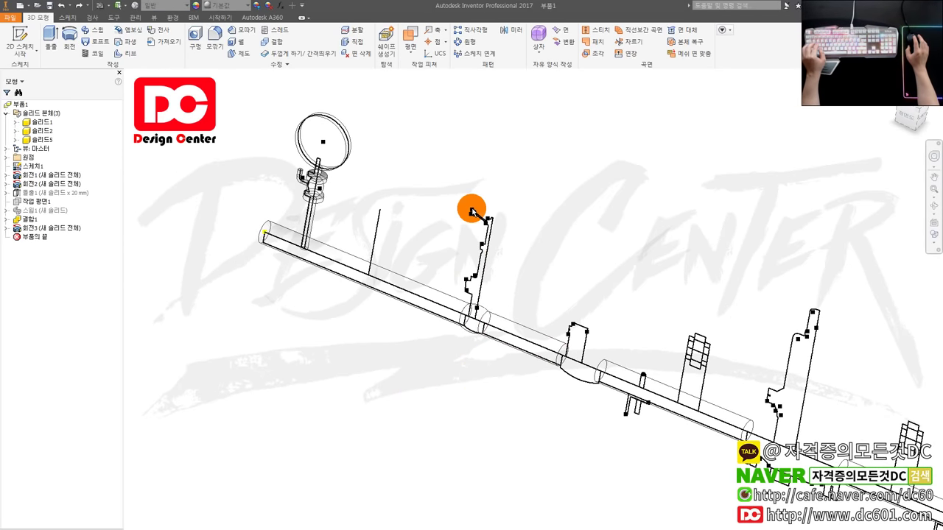
scroll(496, 227, "down", 2)
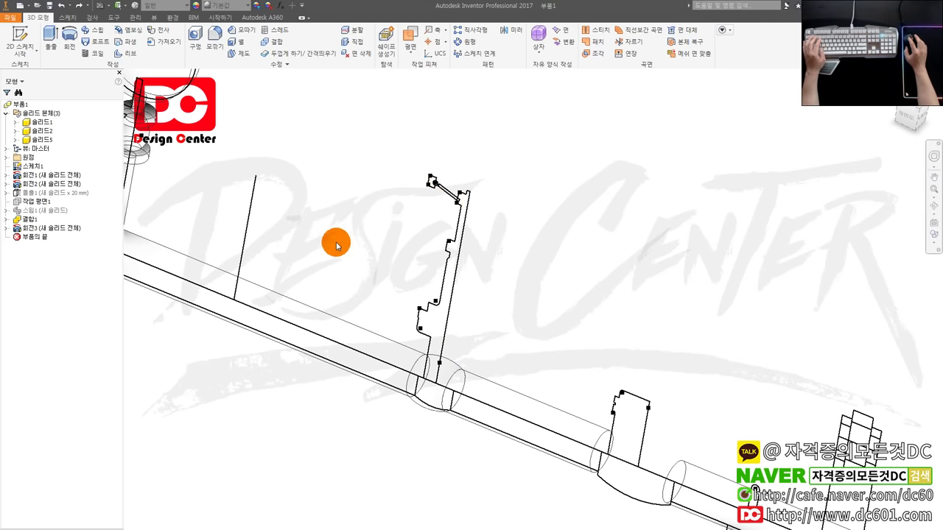
Hide the 솔리드1 pipe body and start a sketch on the joint body's end face.
right_click(45, 128)
left_click(69, 143)
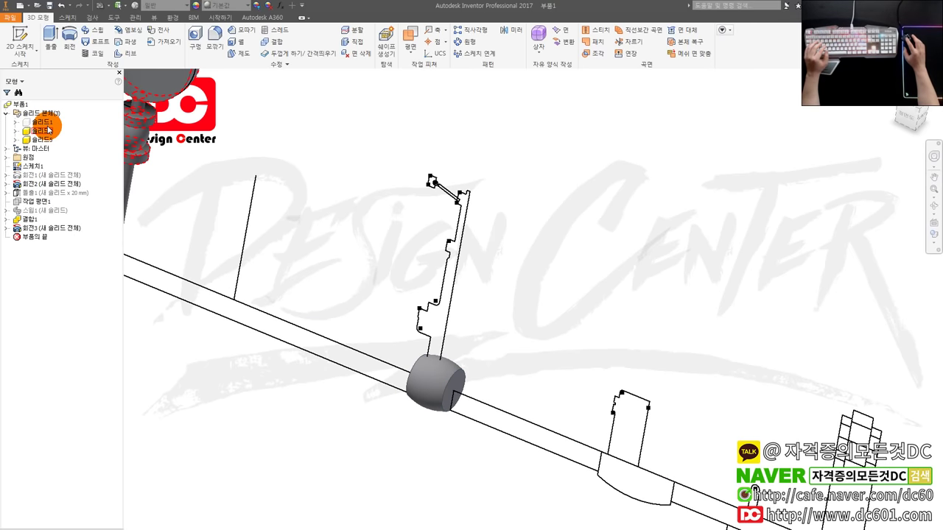
scroll(420, 316, "up", 2)
scroll(428, 336, "down", 3)
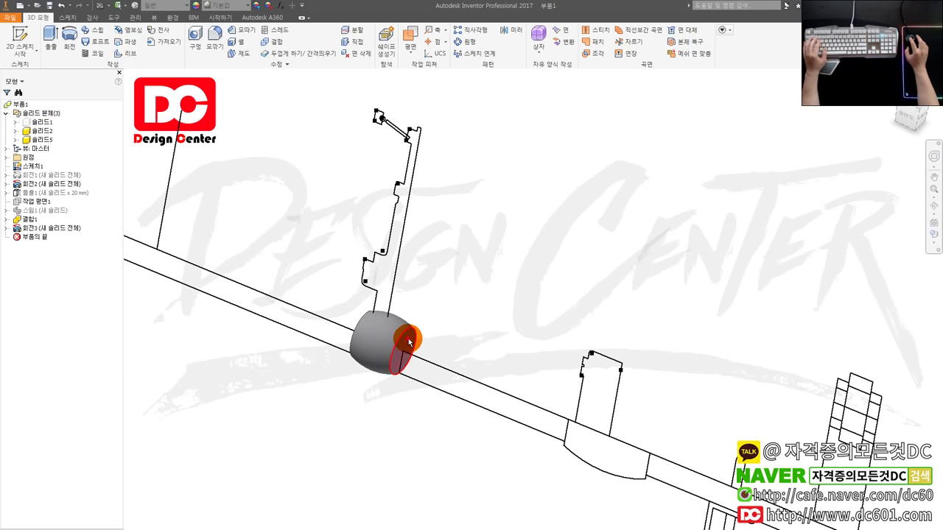
left_click(419, 331)
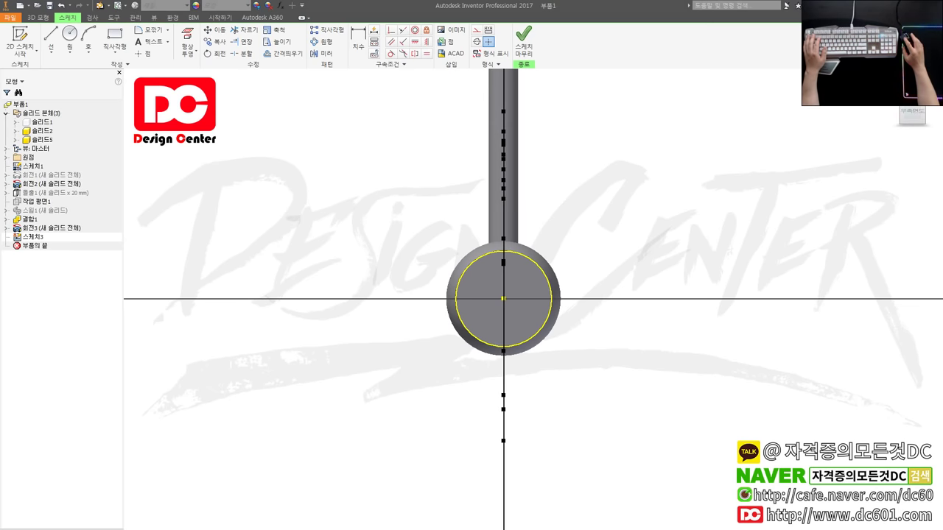
Switch to the AutoCAD pipe1 drawing and delete a crossing-selected set of objects.
key("alt+Tab")
scroll(551, 355, "up", 3)
scroll(551, 355, "down", 3)
middle_click_drag(460, 202, 460, 290)
left_click(459, 290)
left_click(414, 221)
key("Delete")
Select the left hex nut and its 17 dimension, then pan to the pipe assemblies.
scroll(402, 453, "up", 2)
left_click(483, 398)
left_click(412, 335)
key("Escape")
key("Escape")
scroll(442, 318, "down", 3)
scroll(442, 318, "down", 3)
middle_click_drag(442, 319, 590, 369)
scroll(261, 308, "up", 3)
Measure the valve feature's width in AutoCAD with a two-point linear dimension.
scroll(295, 305, "up", 2)
scroll(346, 306, "up", 2)
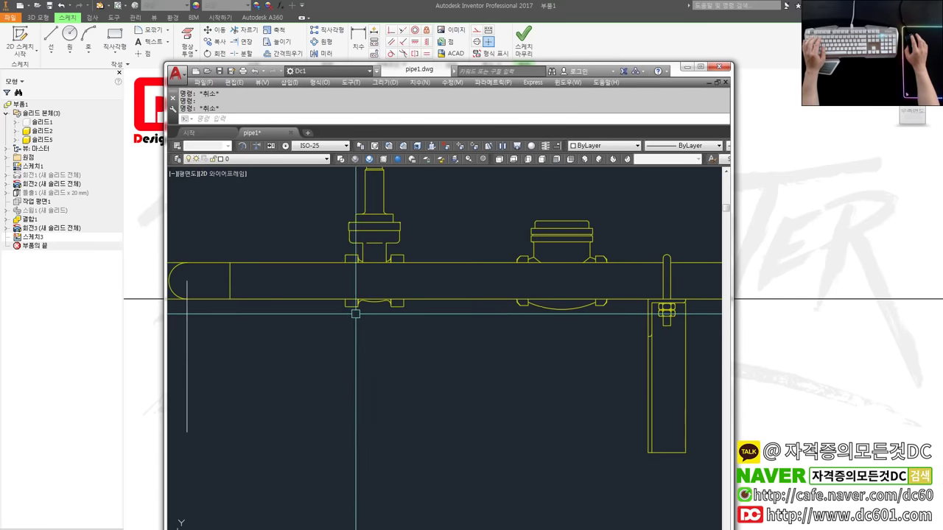
type("w")
key("space")
scroll(346, 306, "down", 2)
scroll(352, 295, "up", 3)
left_click(358, 297)
scroll(368, 296, "up", 1)
left_click(375, 296)
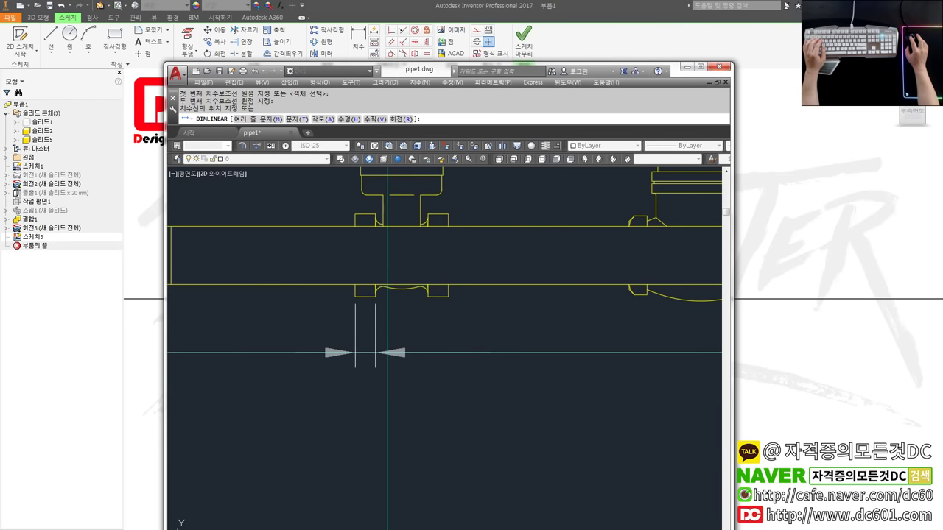
scroll(387, 354, "down", 3)
scroll(388, 354, "down", 2)
mouse_move(811, 368)
middle_mouse_down()
mouse_move(719, 385)
mouse_move(399, 346)
middle_mouse_up()
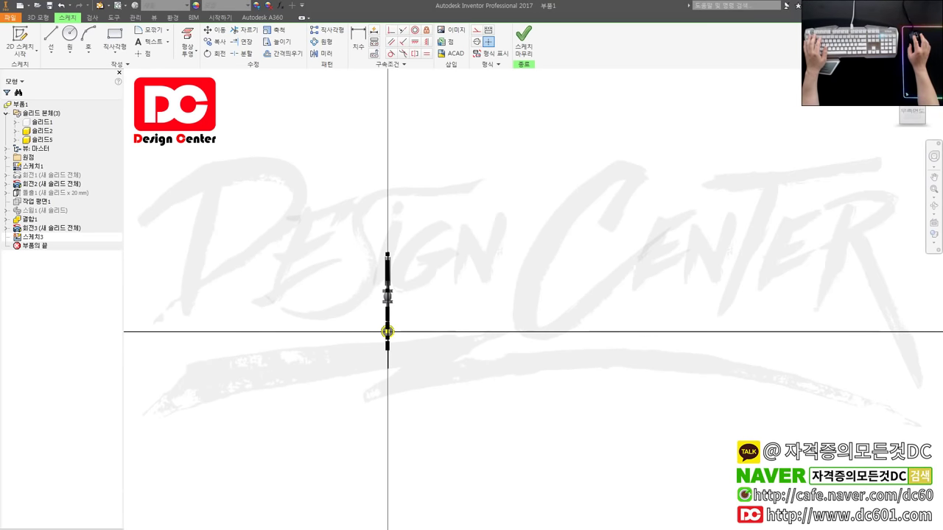
Move the hexagon so its centre sits on the end circle's centre, then tilt the view.
key("alt+Tab")
key("alt+Tab")
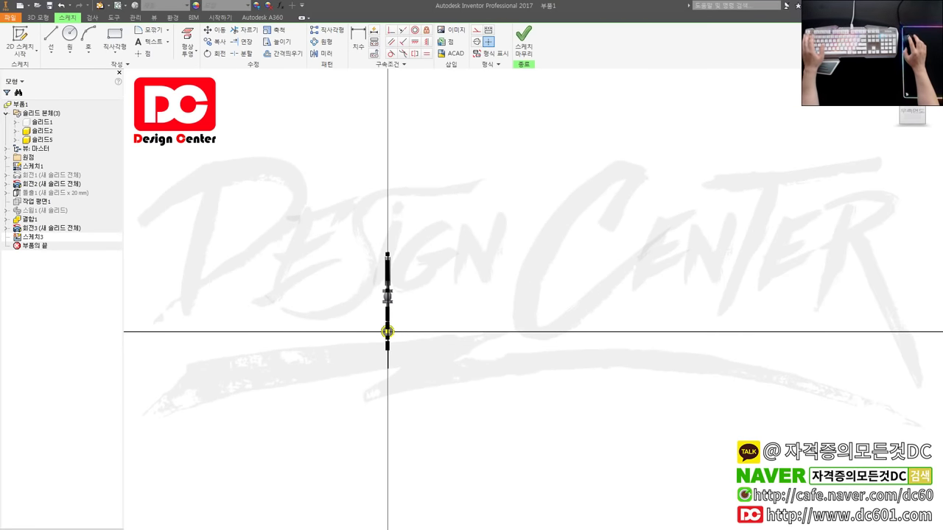
scroll(400, 330, "up", 3)
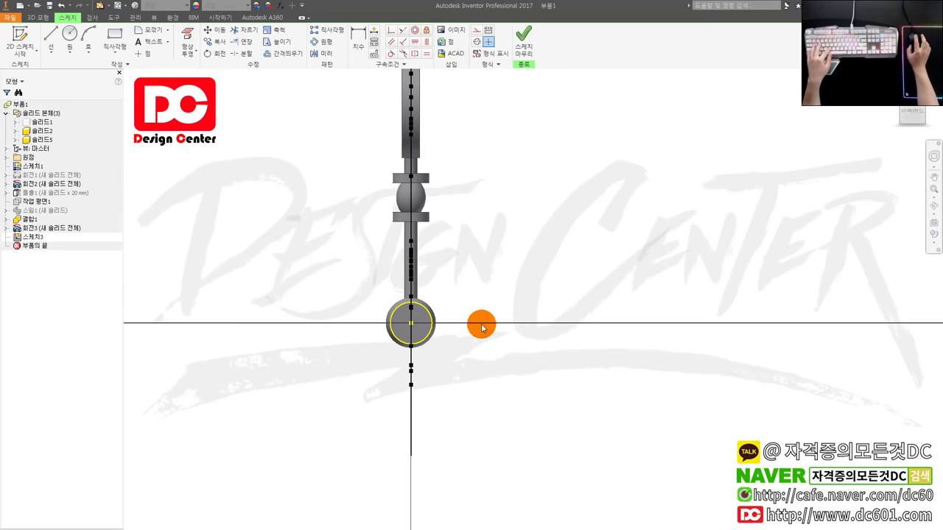
scroll(481, 326, "up", 2)
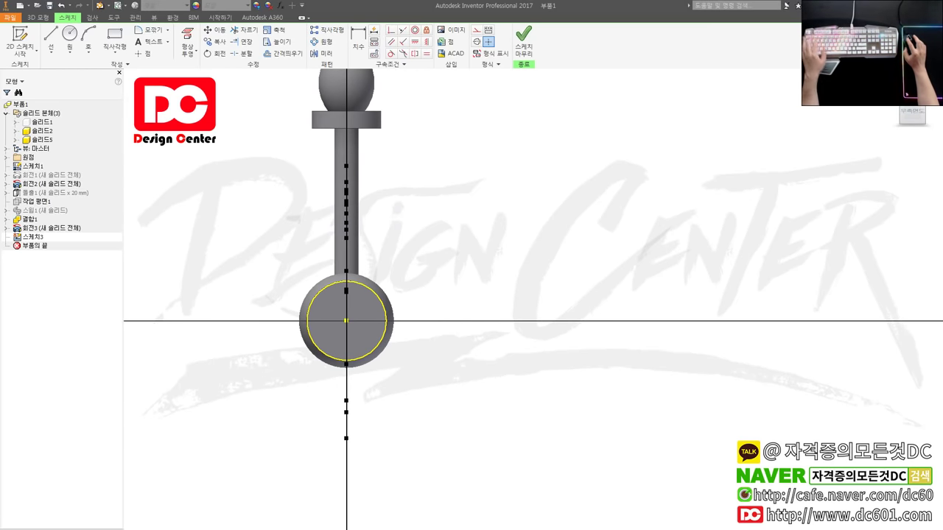
scroll(560, 310, "down", 2)
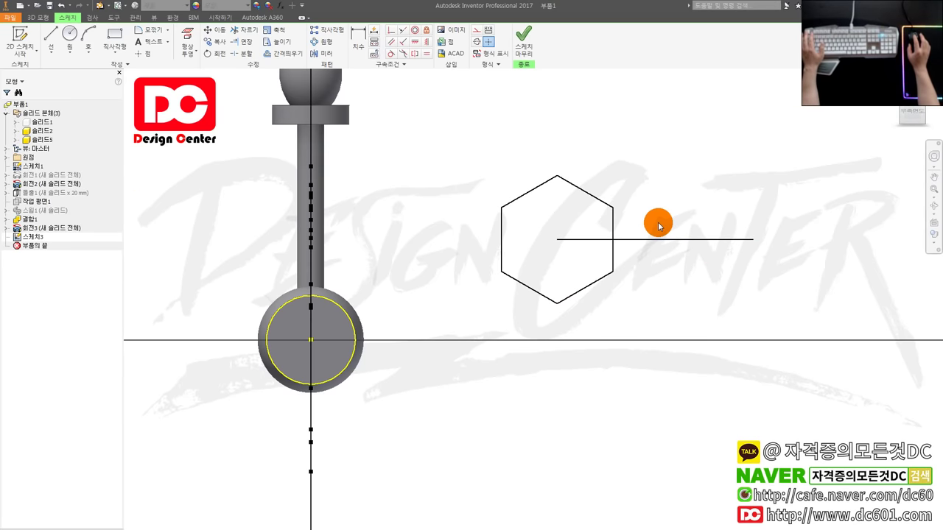
middle_click_drag(656, 221, 528, 253)
left_click(216, 31)
left_click_drag(376, 202, 571, 357)
left_click(446, 280)
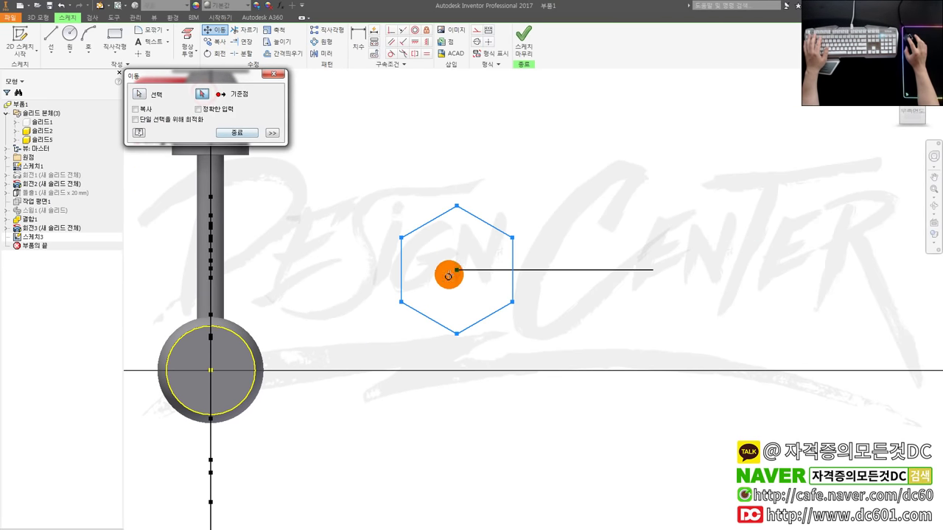
left_click(210, 370)
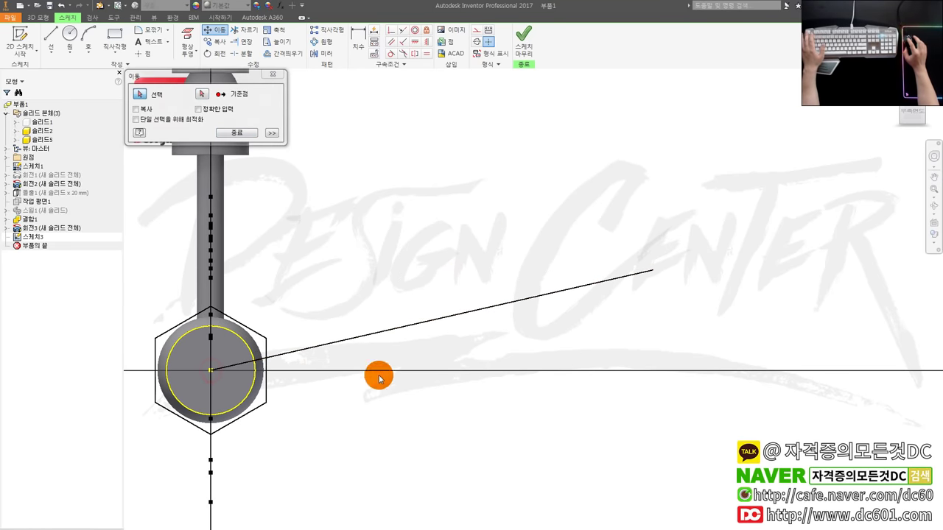
left_click(445, 333)
key("Delete")
middle_click_drag(461, 343, 509, 362, "shift")
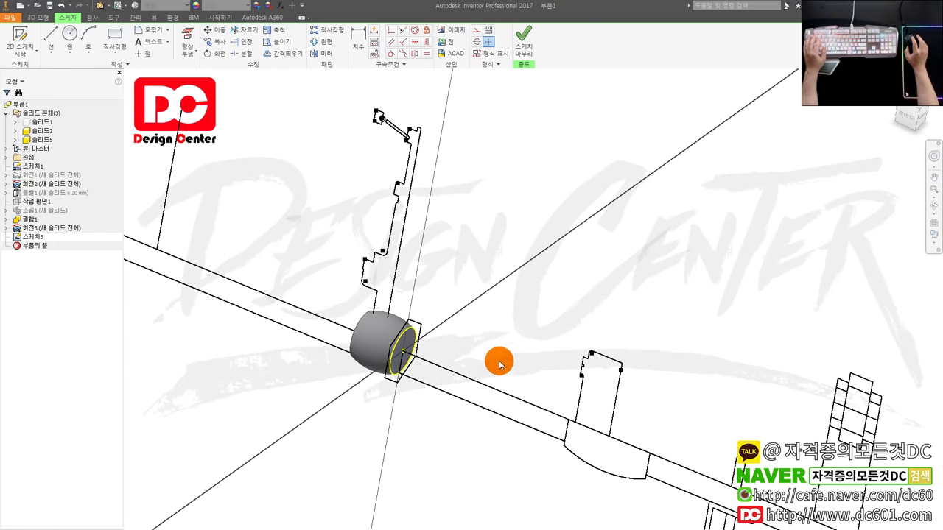
Extrude the hexagon and inner circle 17 mm into a hex nut on the end face.
key("e")
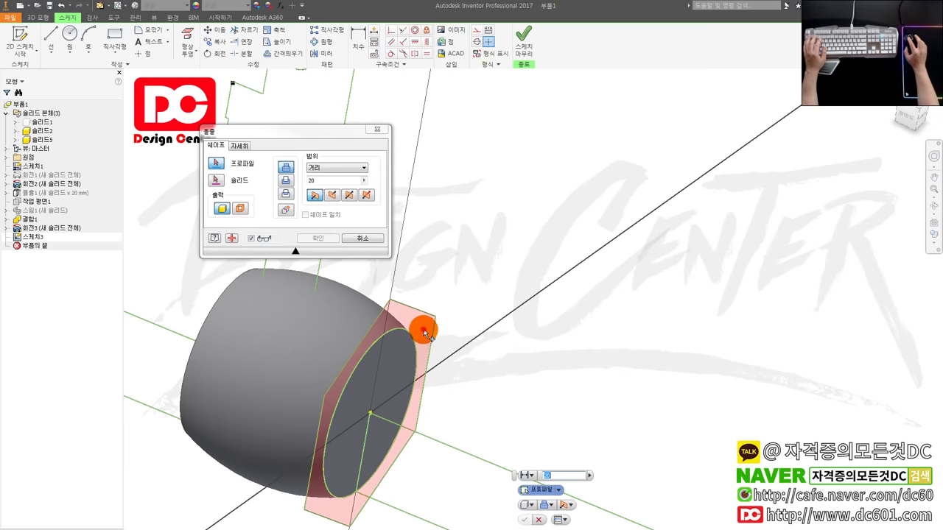
left_click(423, 328)
left_click(413, 388)
left_click(546, 476)
type("1")
left_click(524, 506)
double_click(549, 476)
type("17")
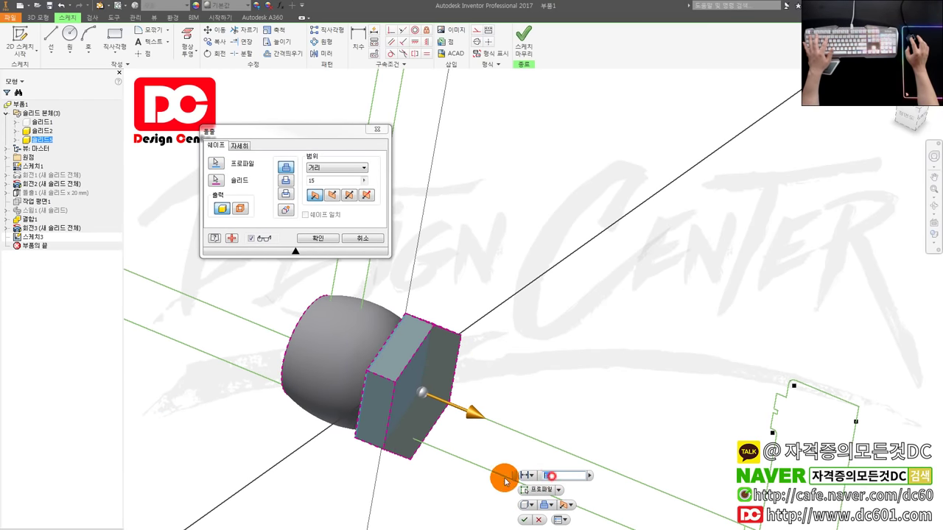
left_click(521, 520)
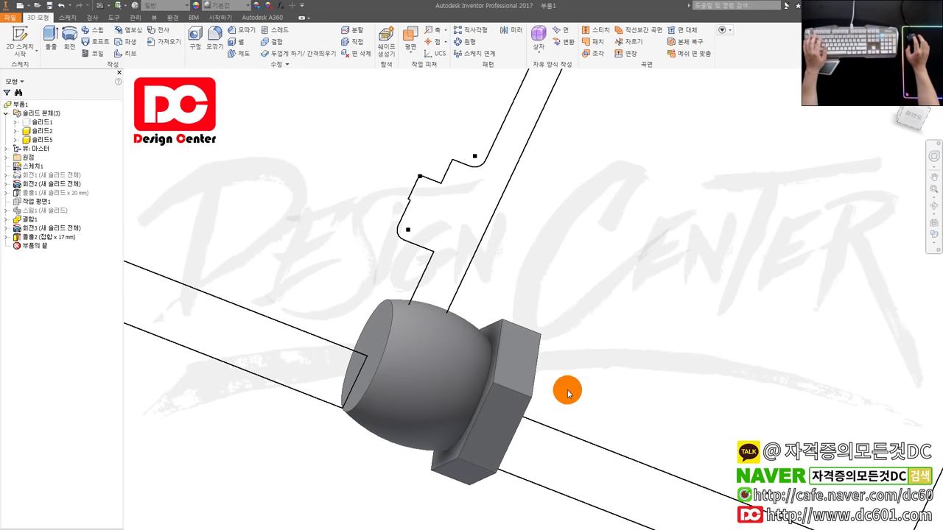
middle_click_drag(578, 364, 558, 361)
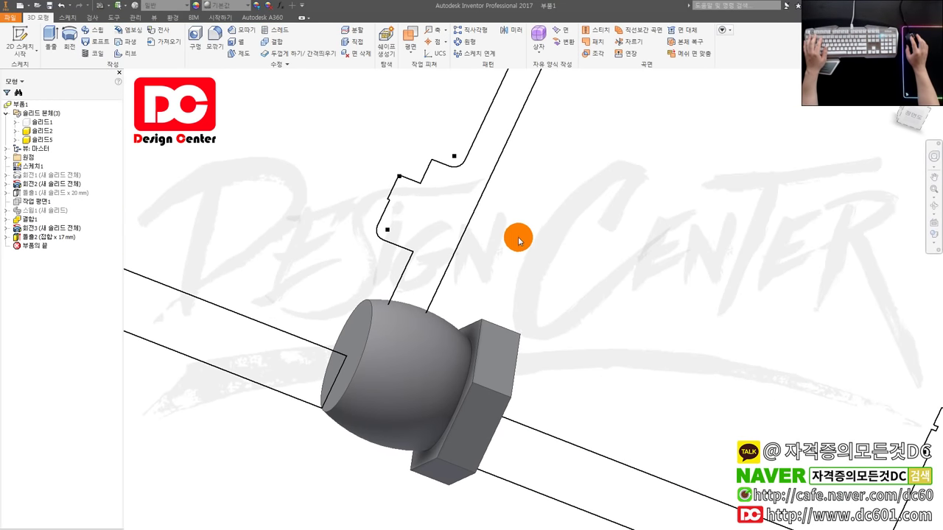
Try mirroring the nut feature, then cancel the mirror.
left_click(506, 32)
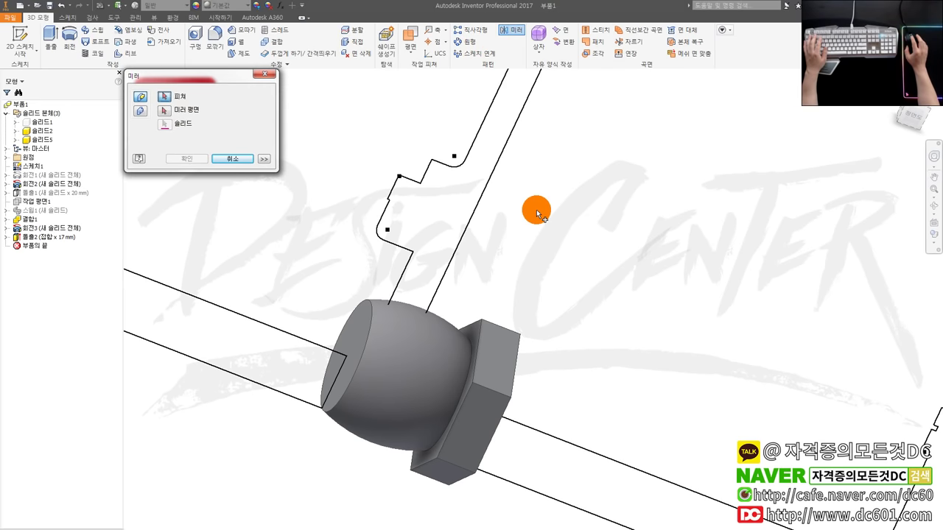
left_click(496, 348)
scroll(253, 253, "up", 2)
scroll(238, 263, "up", 2)
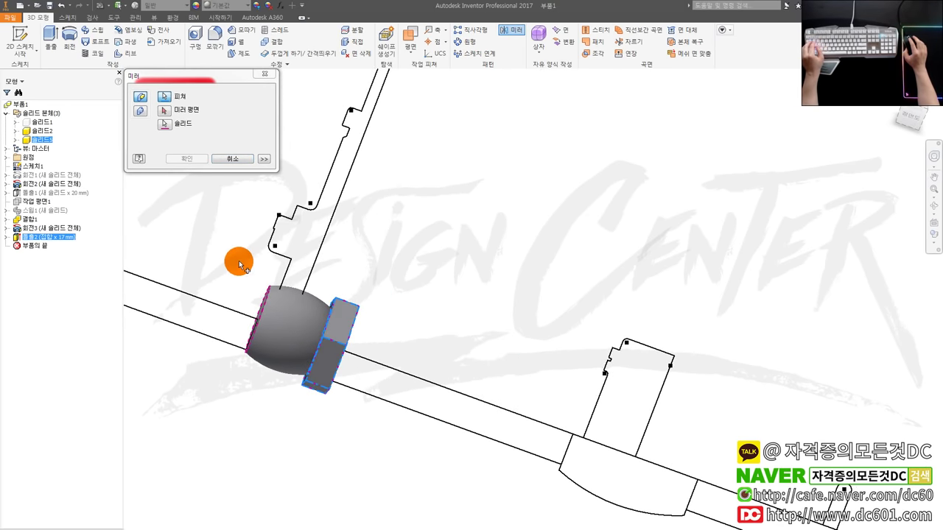
key("Escape")
Change the nut extrusion's output to a New Solid body.
left_click(57, 238)
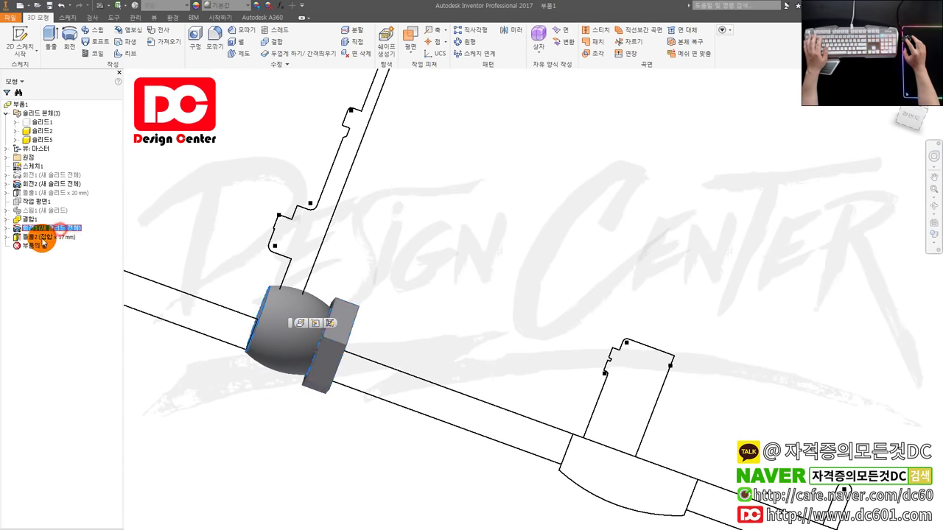
double_click(48, 237)
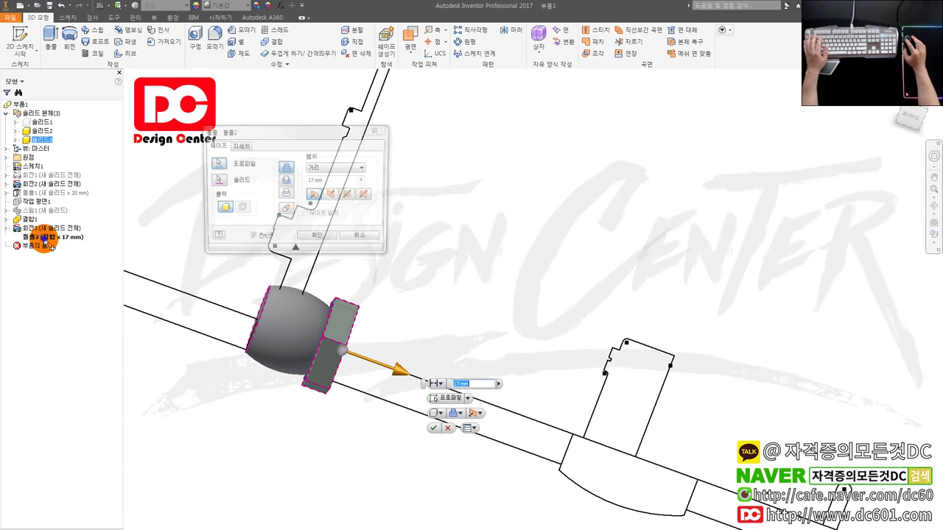
right_click(44, 240)
left_click(286, 210)
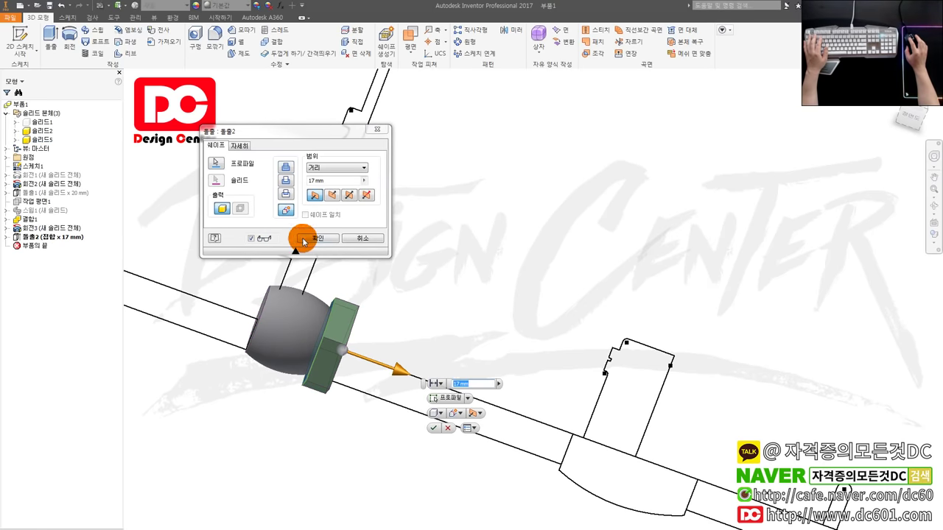
left_click(303, 241)
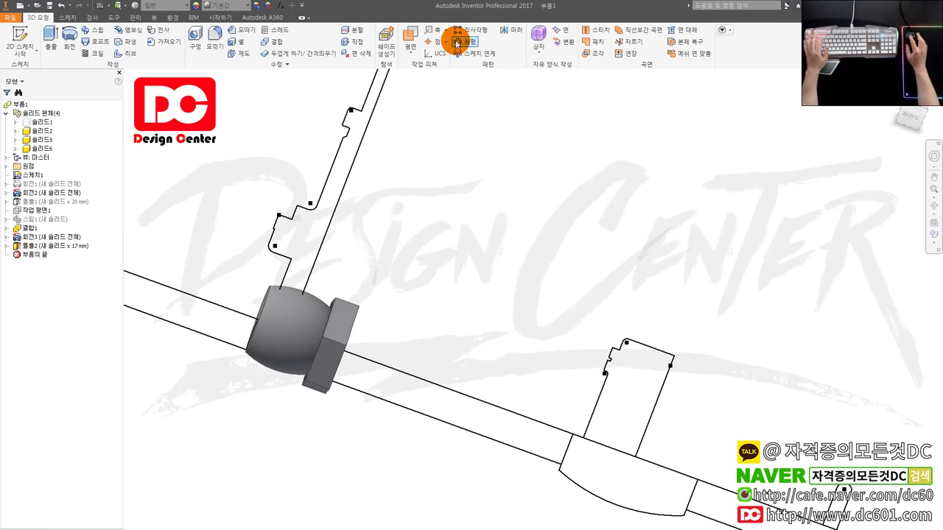
Start mirroring the nut and choosing a mirror plane, then cancel and re-centre the view.
left_click(512, 30)
left_click(358, 295)
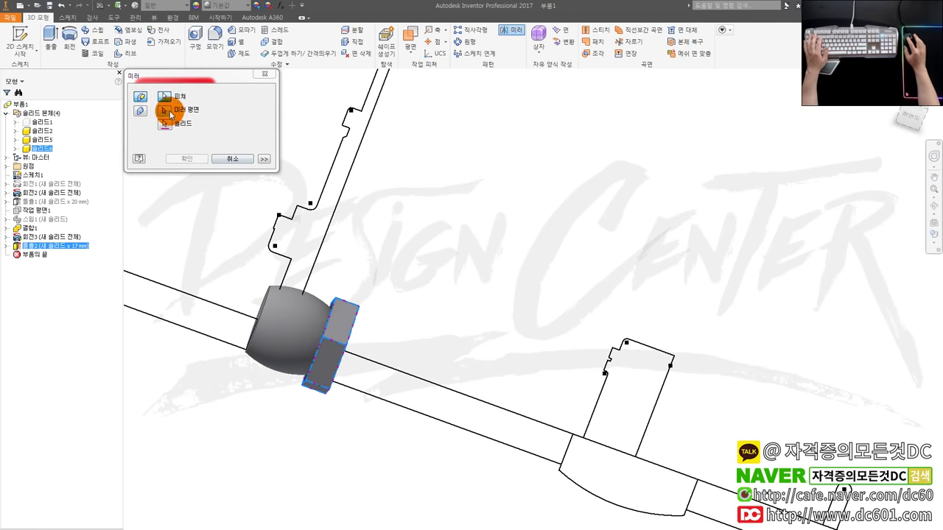
left_click(170, 115)
scroll(361, 236, "down", 3)
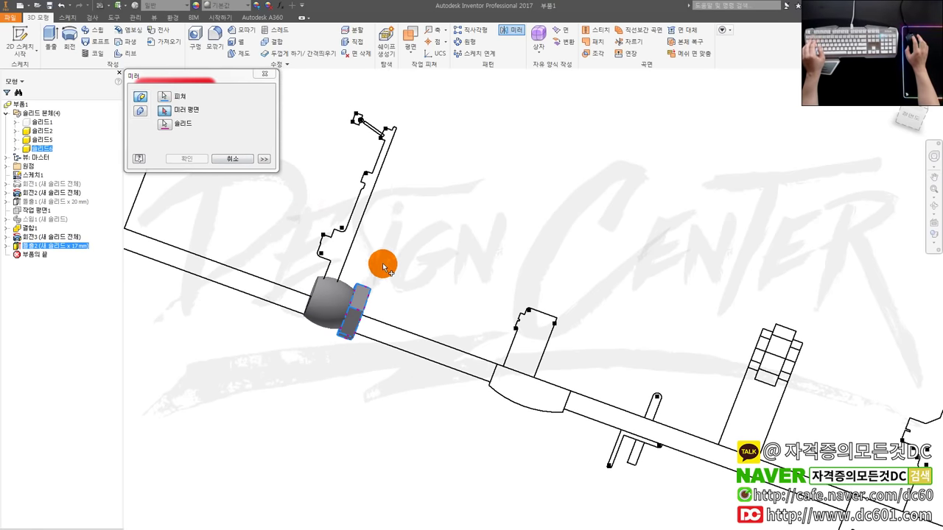
scroll(346, 265, "up", 5)
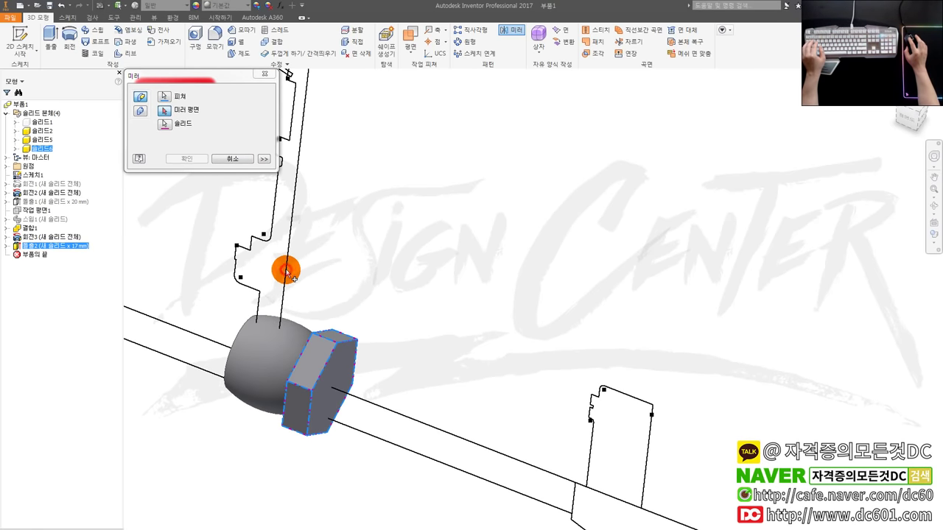
key("Escape")
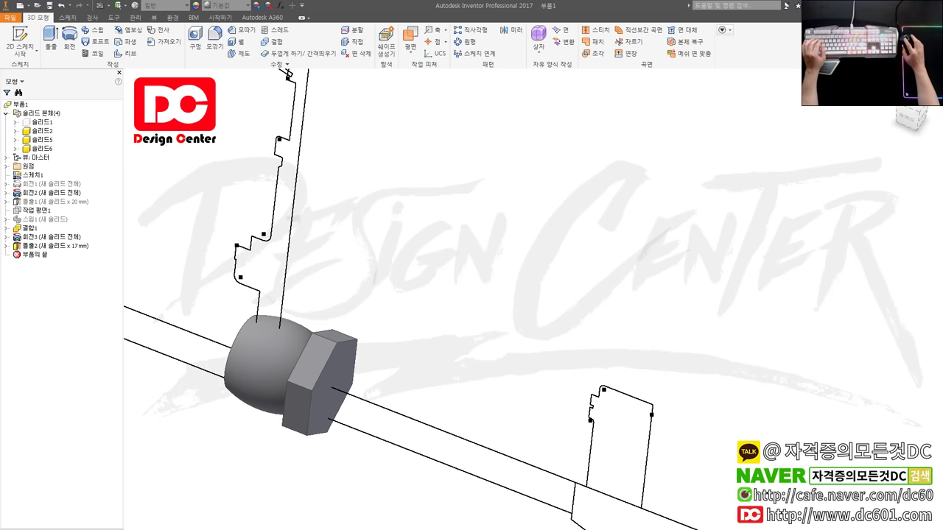
middle_click_drag(270, 305, 410, 274)
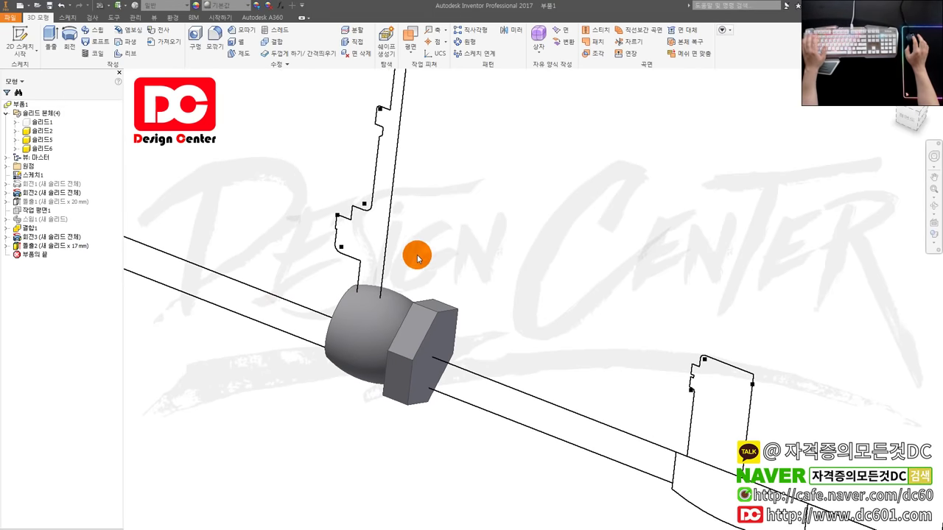
Pattern the hex nut into 2 copies along the flipped pipe edge, spaced 44+17 mm.
left_click(474, 30)
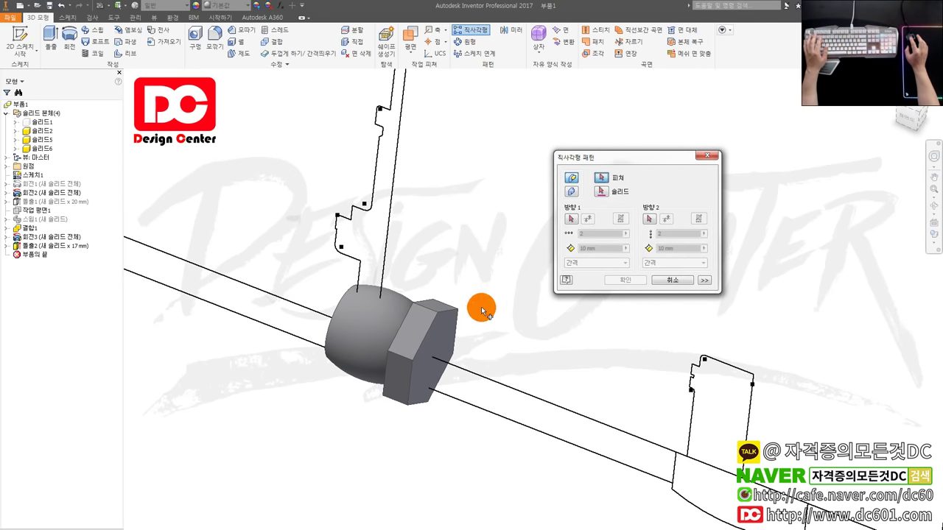
left_click(431, 329)
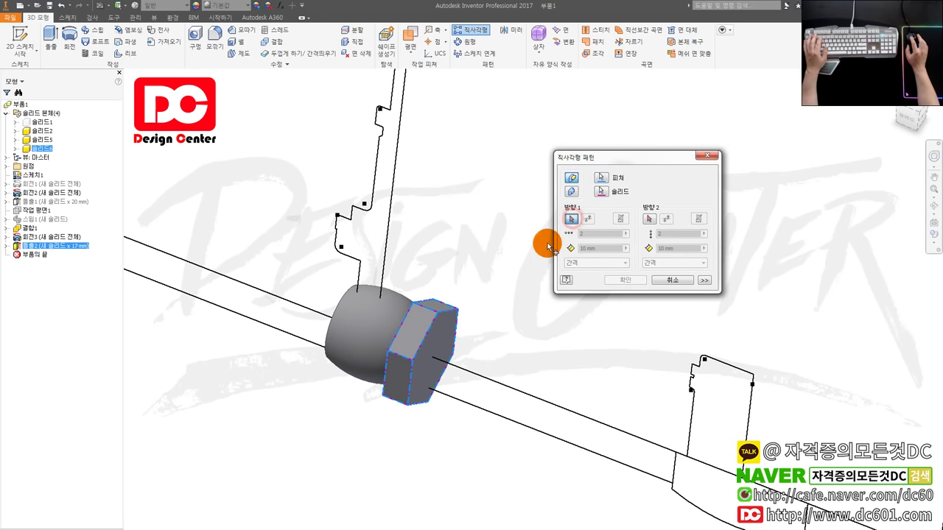
left_click(316, 311)
left_click(313, 313)
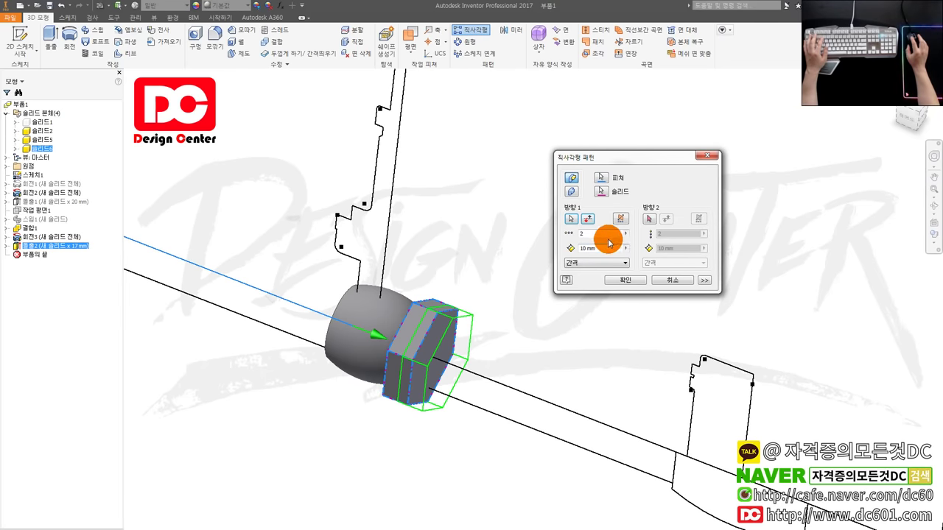
double_click(598, 234)
key("Tab")
type("44")
left_click(588, 219)
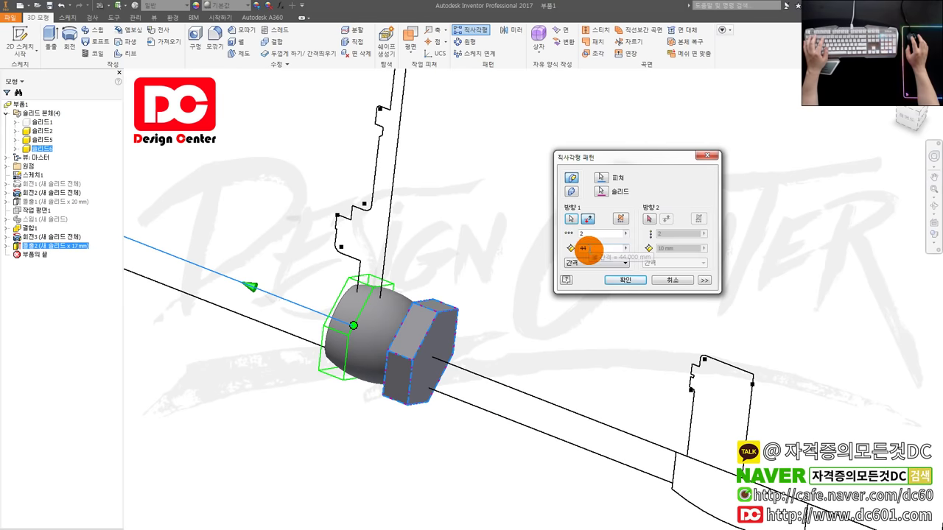
left_click_drag(456, 302, 428, 319)
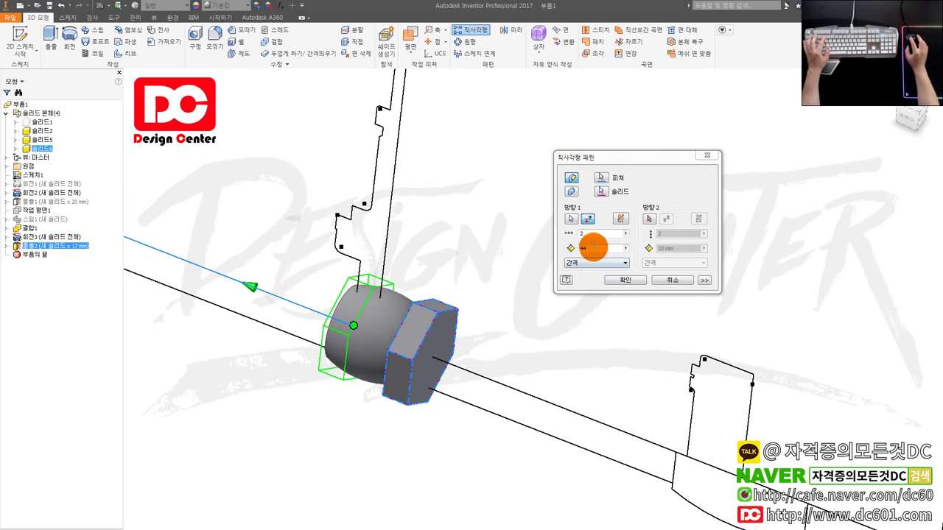
left_click(591, 248)
type("+14")
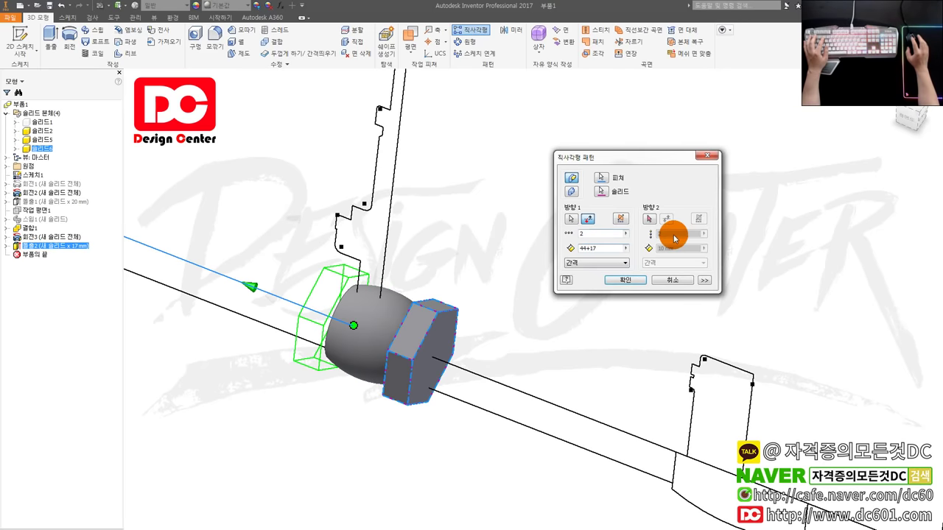
left_click(626, 280)
mouse_move(467, 295)
middle_mouse_down("shift")
mouse_move(495, 305)
mouse_move(409, 273)
middle_mouse_up("shift")
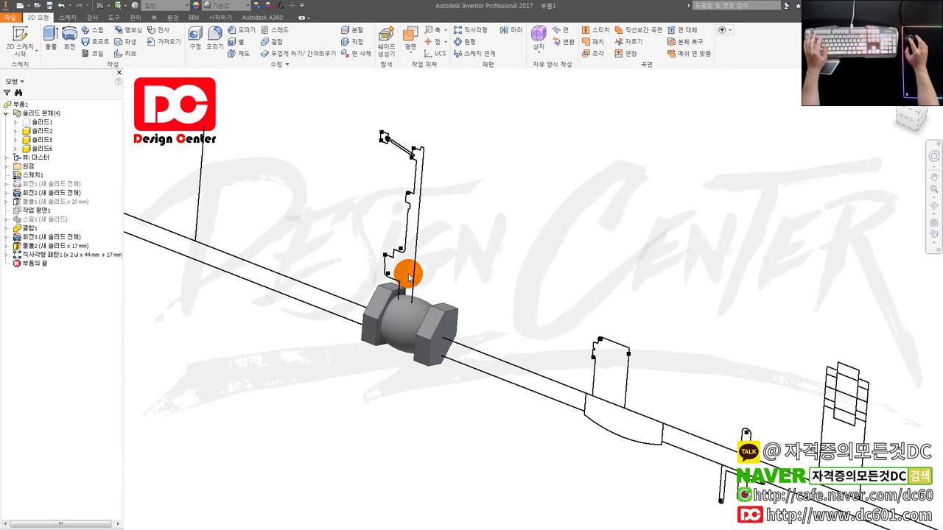
key("r")
middle_click_drag(410, 267, 442, 312, "shift")
Try picking a revolve axis and output type, then cancel the unfinished revolve.
left_click(361, 133)
left_click(422, 235)
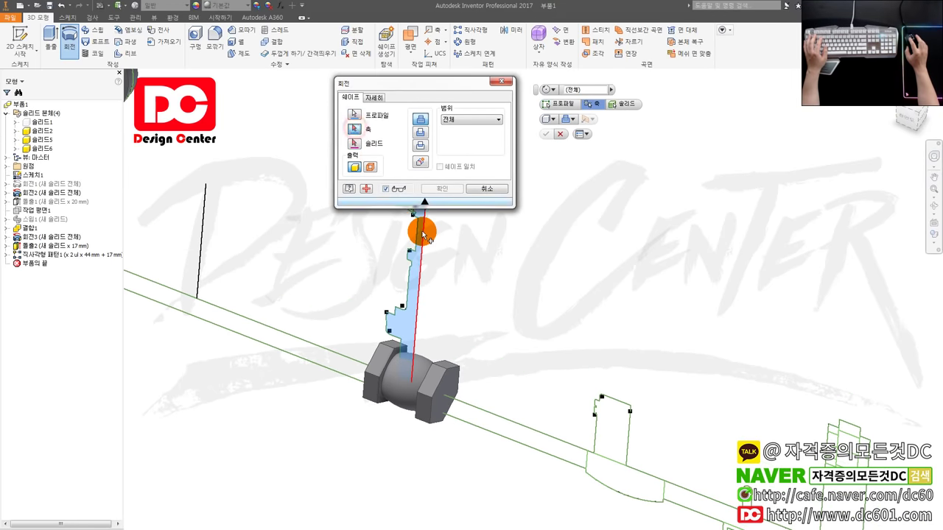
left_click(371, 167)
left_click(417, 164)
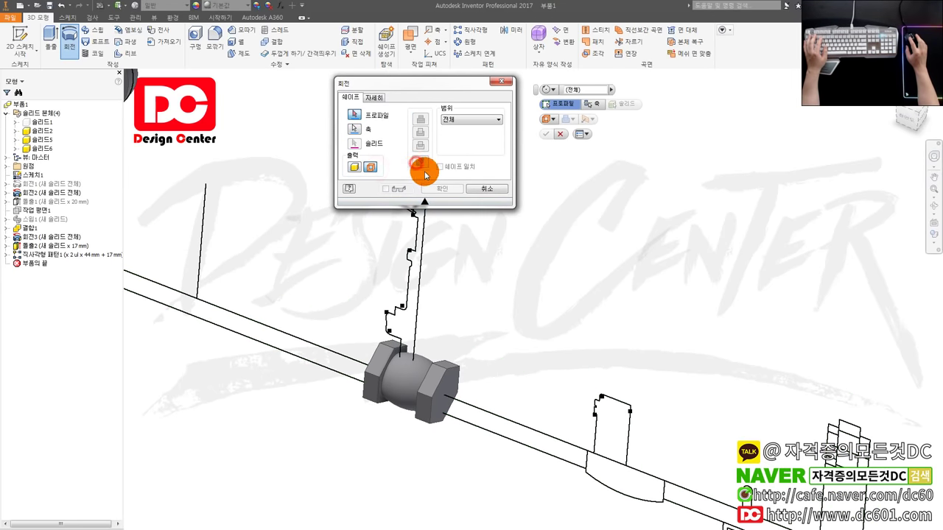
left_click(422, 237)
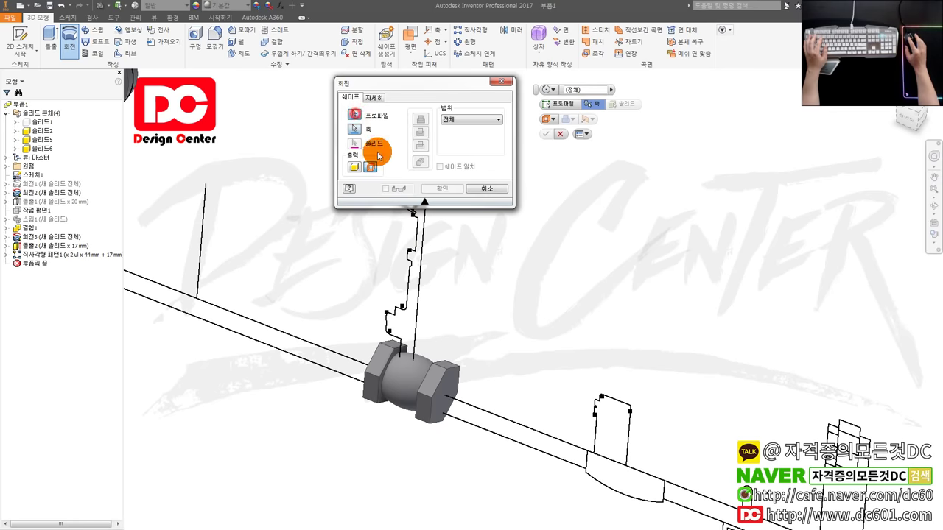
key("Escape")
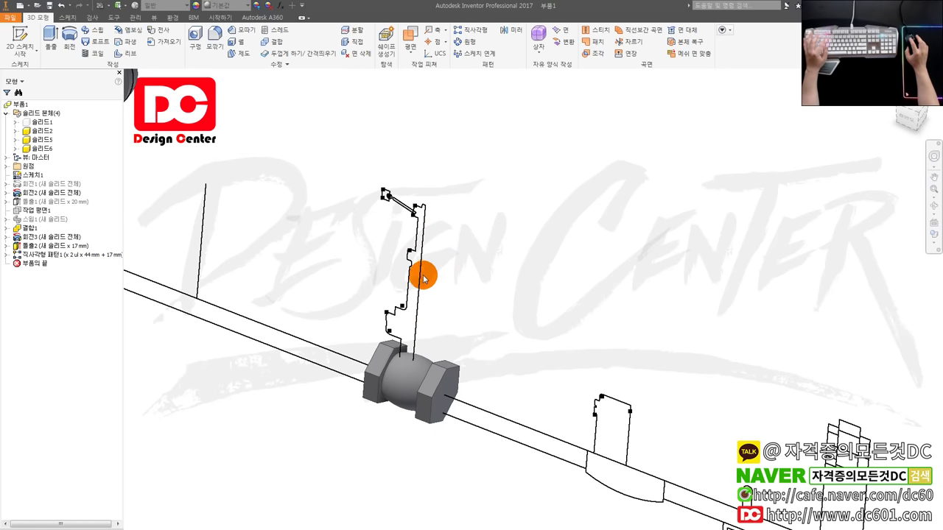
Revolve the stem profile around its vertical centre line into the bonnet and stem.
key("r")
left_click(411, 325)
left_click(388, 132)
left_click(426, 242)
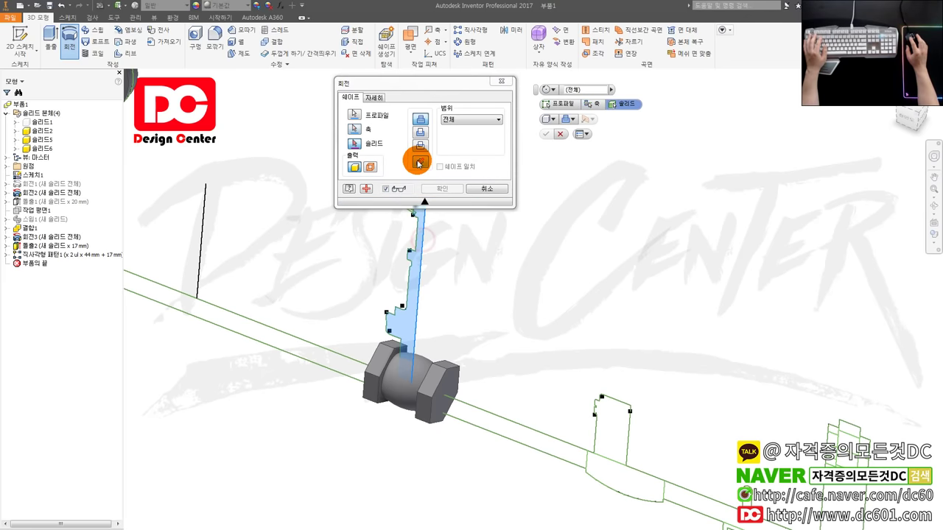
left_click(442, 189)
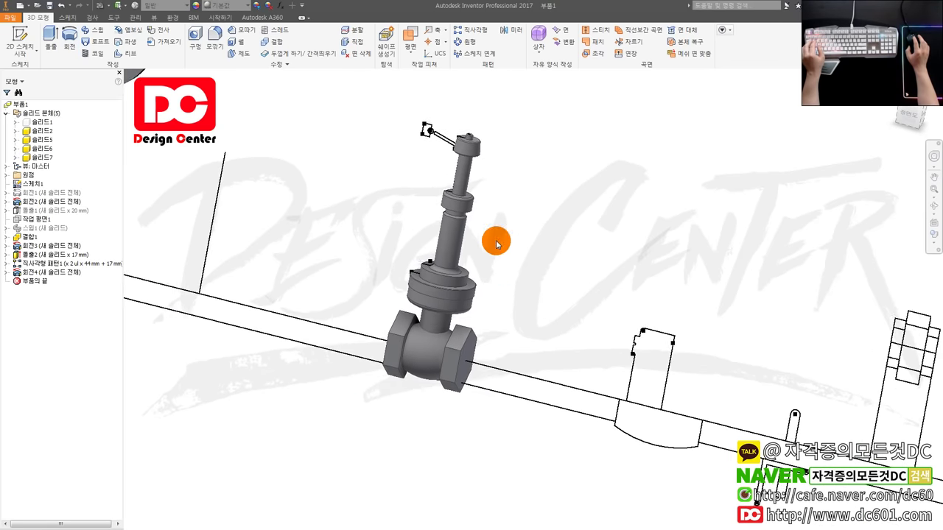
Revolve the handle arm profile around its own line on top of the valve stem.
scroll(442, 197, "up", 3)
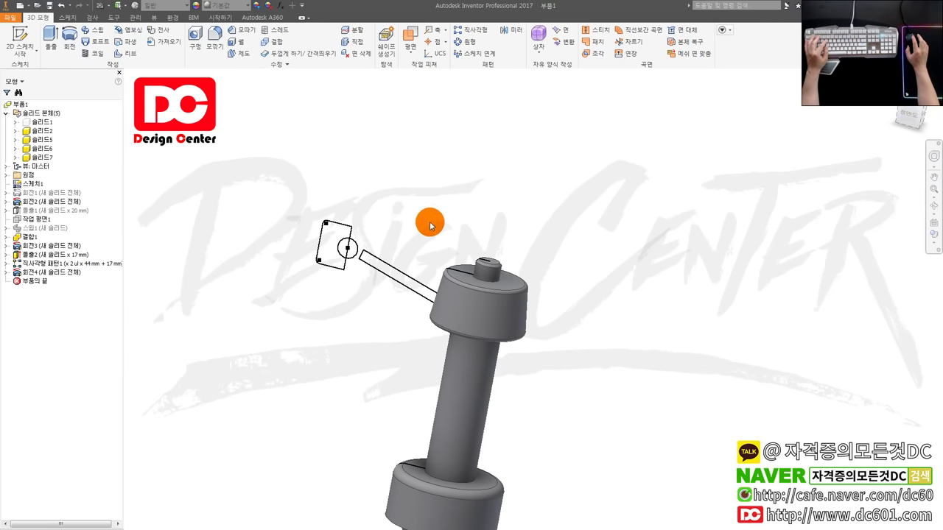
key("r")
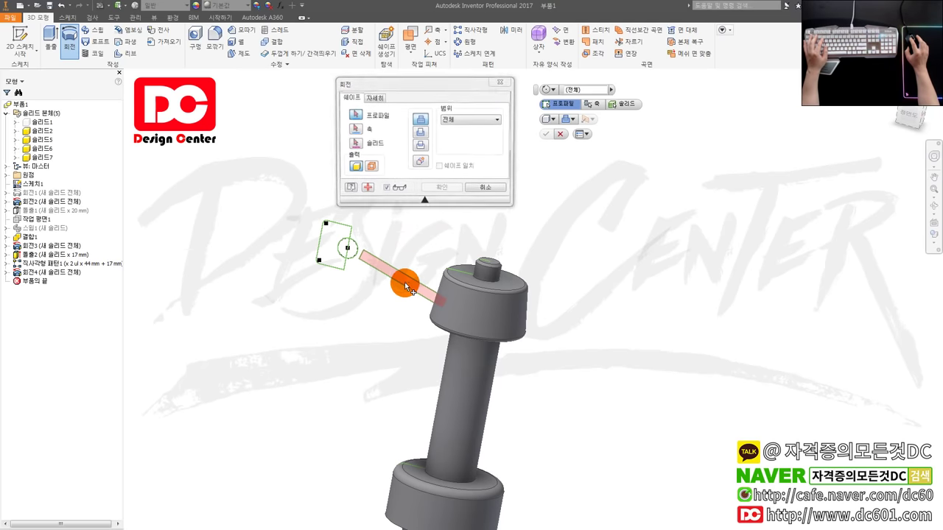
left_click(409, 277)
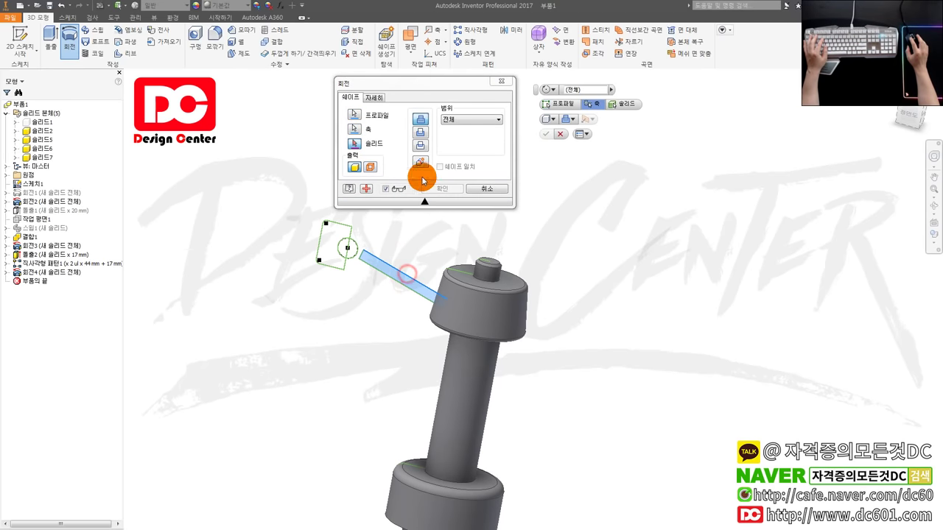
left_click(442, 189)
Revolve the knob rectangle around its edge to form a cylindrical knob at the arm's end.
scroll(396, 230, "up", 2)
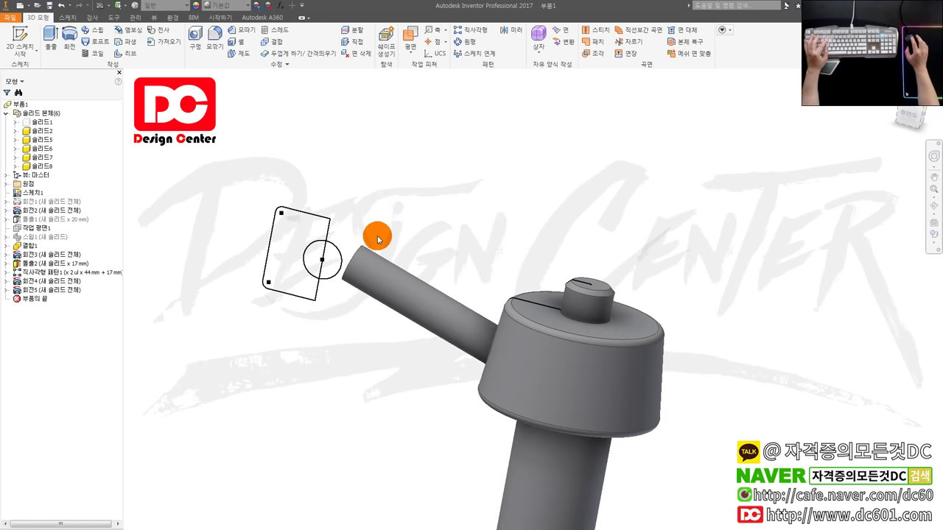
key("r")
left_click(291, 227)
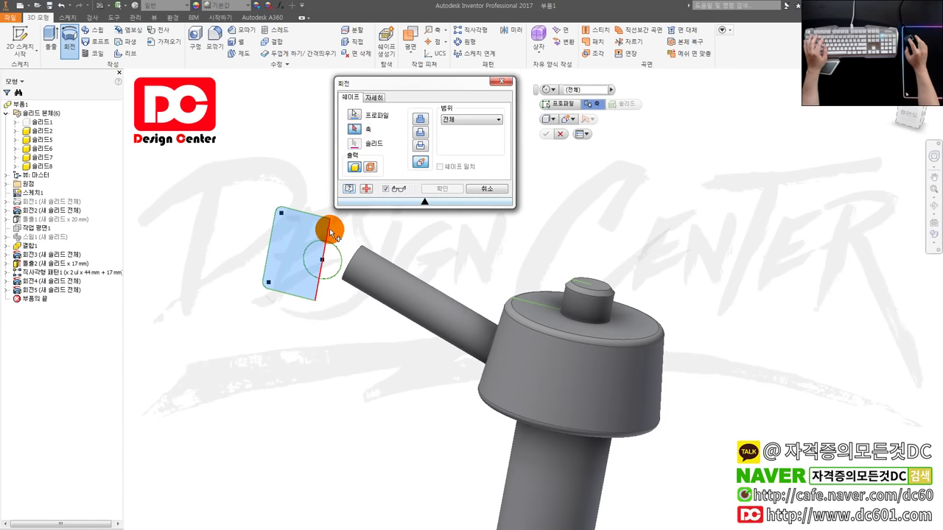
left_click(329, 227)
left_click(432, 186)
scroll(432, 235, "down", 2)
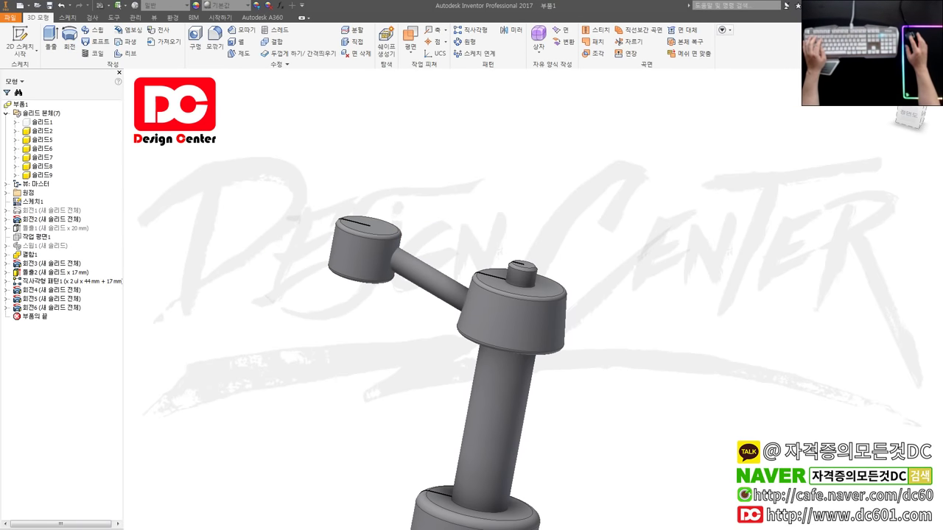
left_click(234, 233)
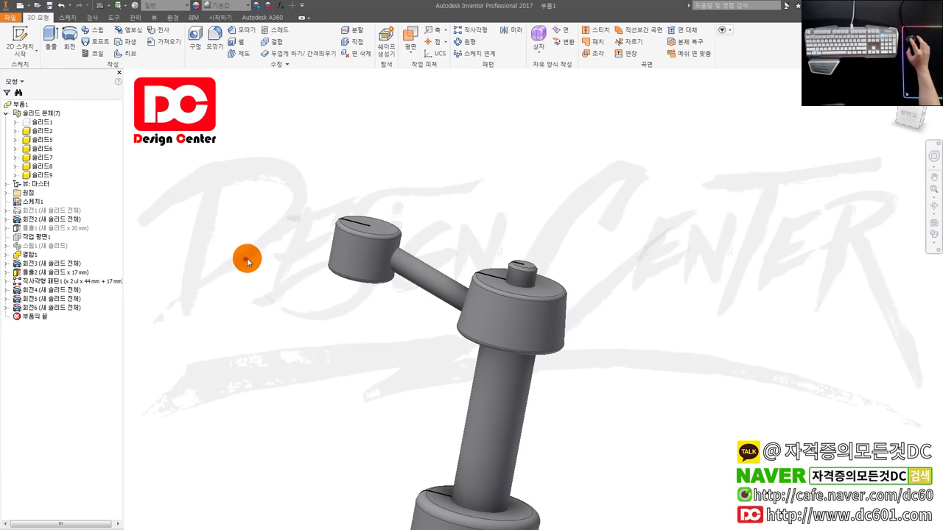
scroll(245, 261, "up", 3)
middle_click_drag(327, 253, 352, 199, "shift")
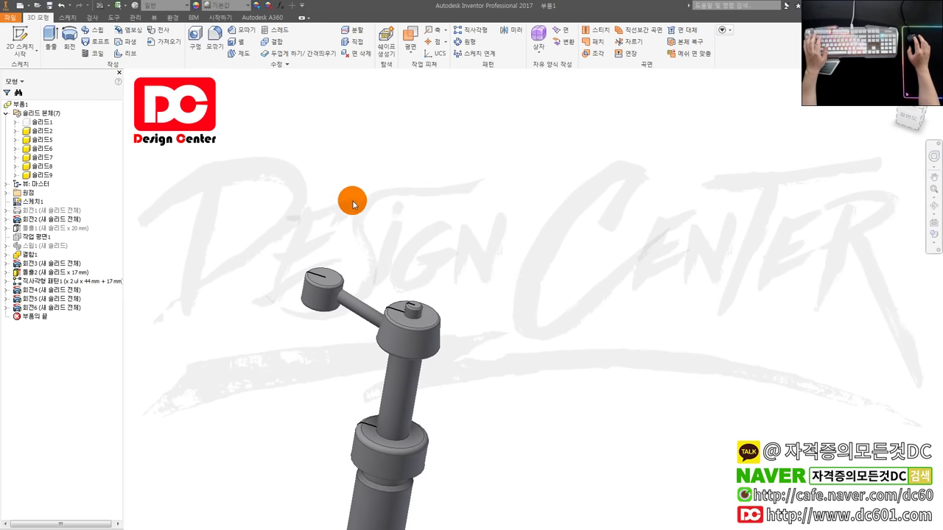
Pattern the handle arm and knob 6 times over 360° around the stem, then re-apply the pattern.
left_click(469, 44)
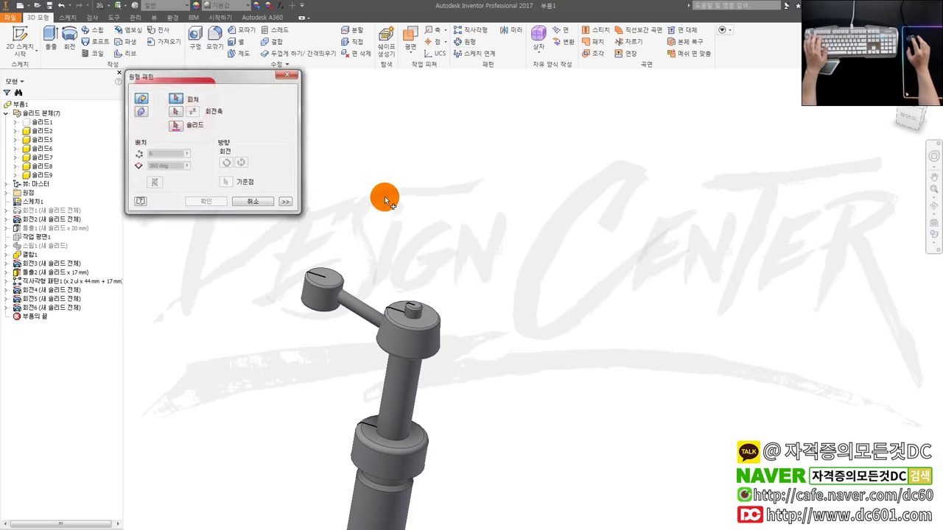
left_click(345, 274)
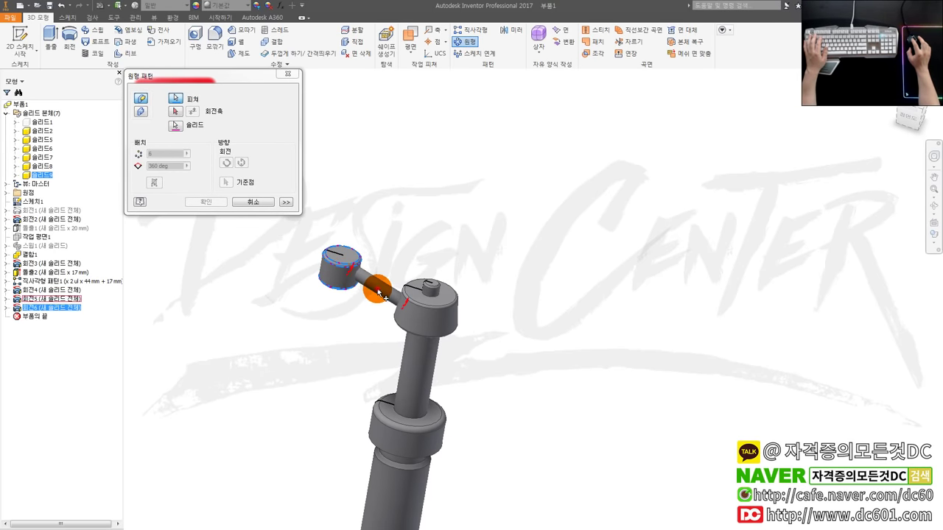
left_click(174, 111)
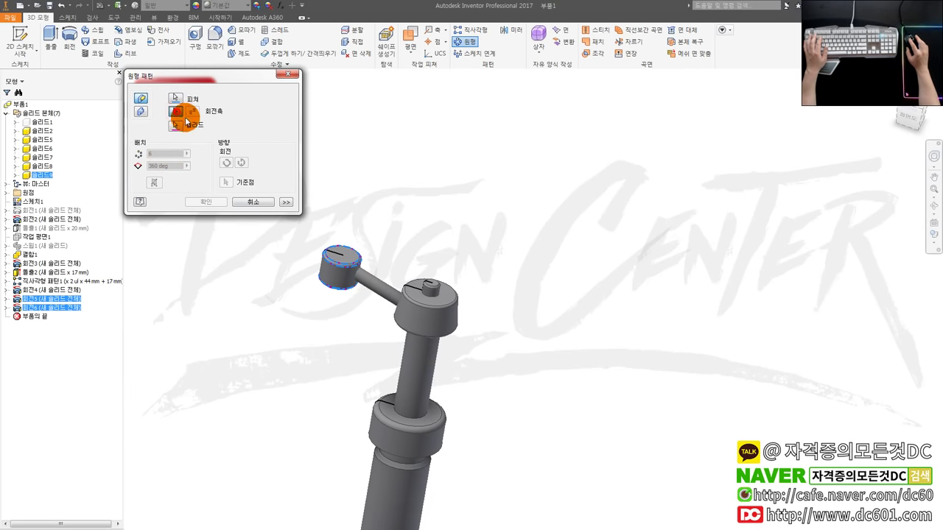
left_click(382, 344)
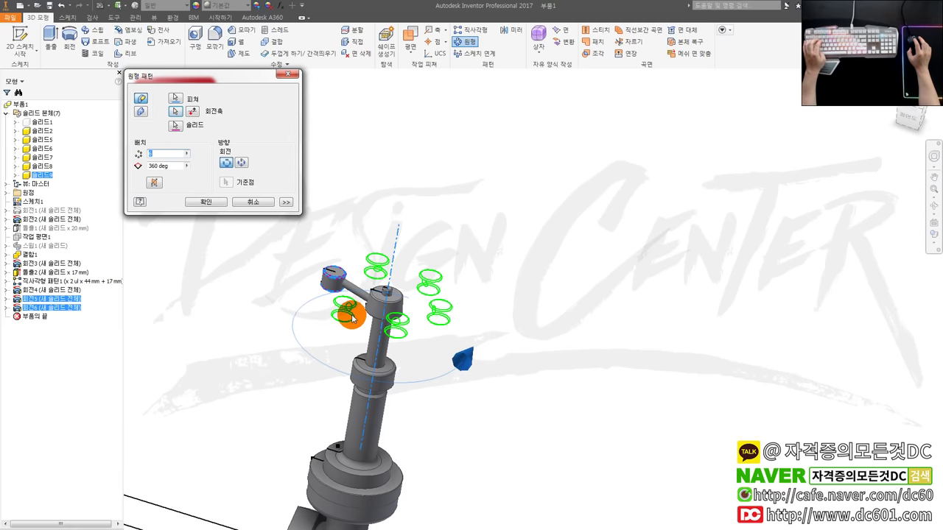
left_click(212, 202)
scroll(294, 243, "down", 3)
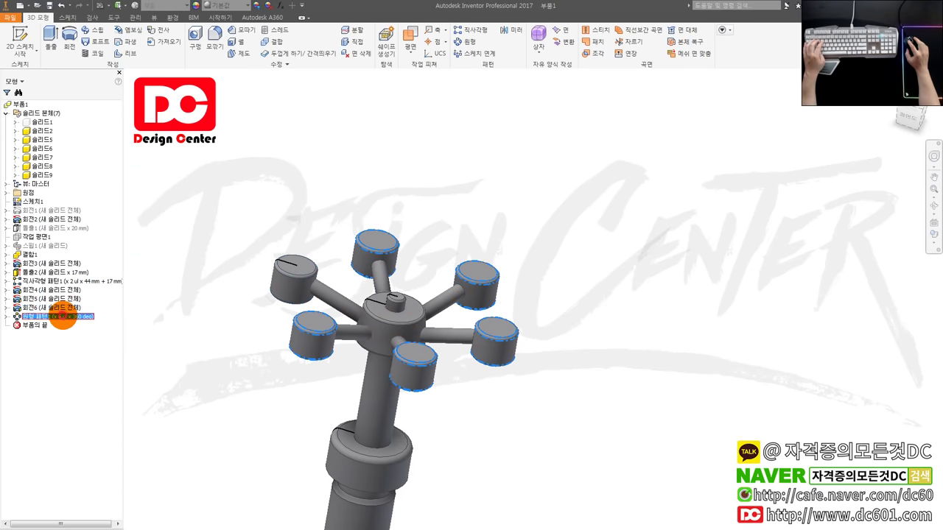
double_click(73, 317)
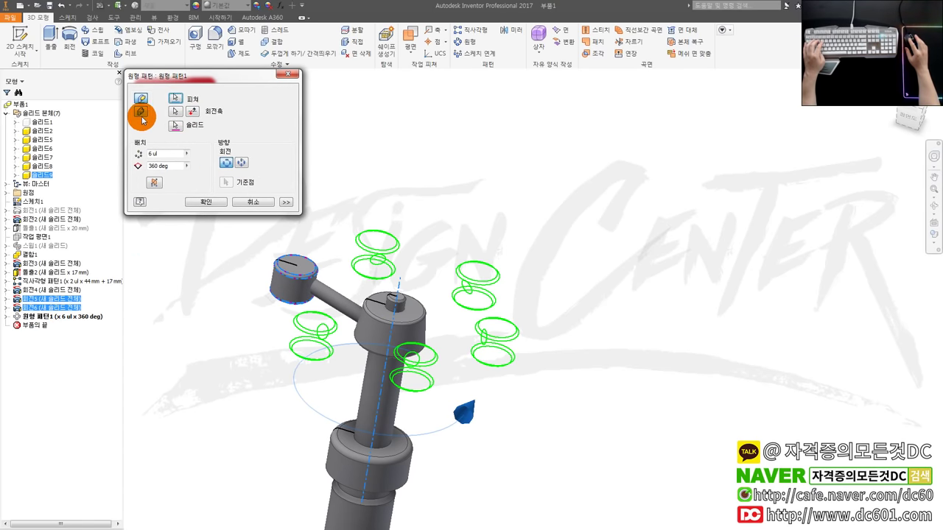
key("Return")
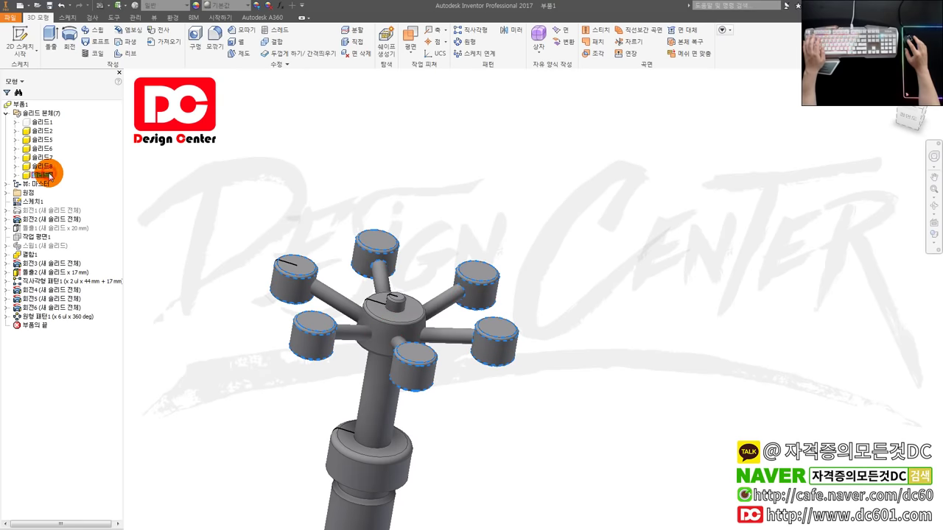
scroll(295, 315, "up", 3)
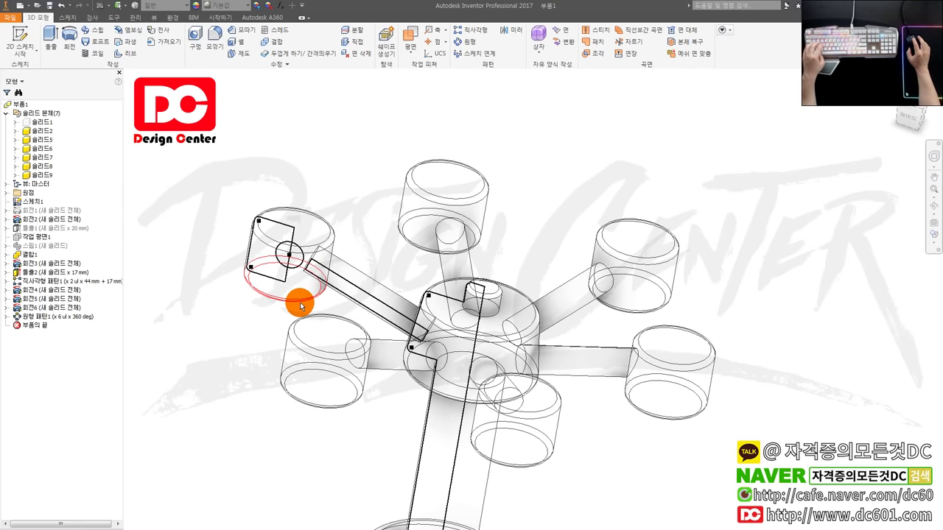
Revolve the rim profile around the central shaft as a new solid joining the six spoke cylinders.
middle_click_drag(350, 258, 387, 239)
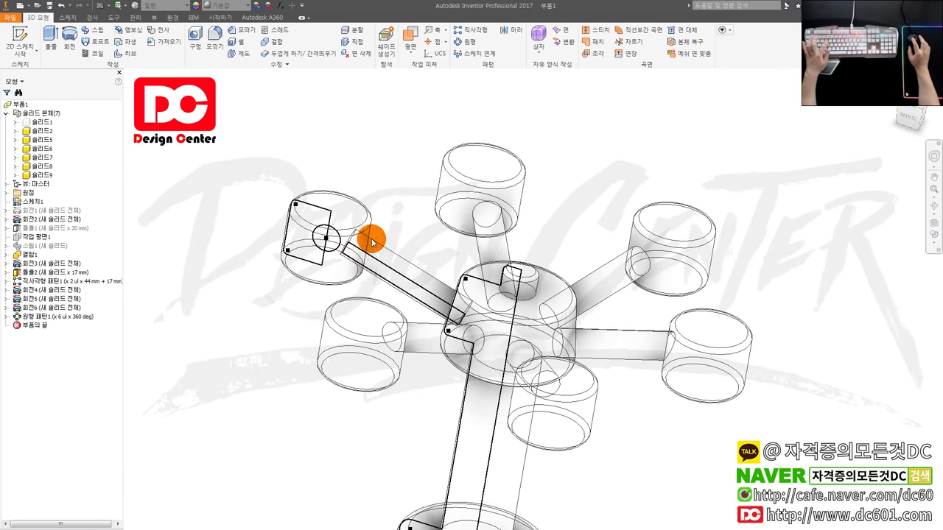
scroll(339, 243, "up", 2)
key("r")
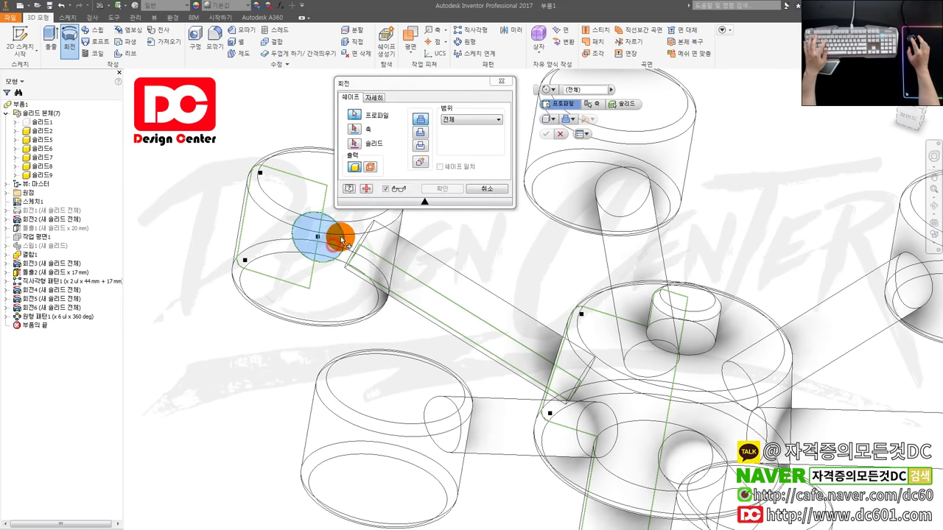
left_click(358, 133)
scroll(448, 291, "down", 3)
scroll(508, 391, "down", 2)
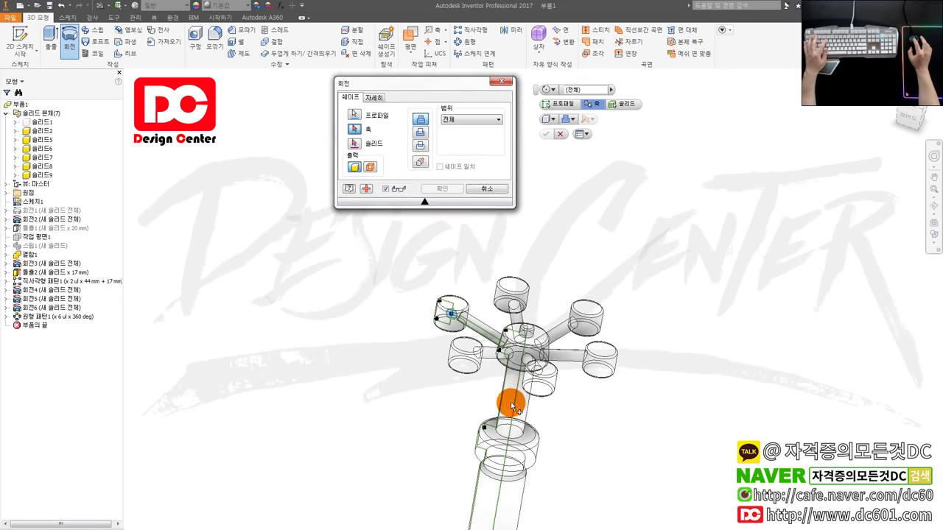
left_click(512, 405)
middle_click_drag(579, 406, 508, 375)
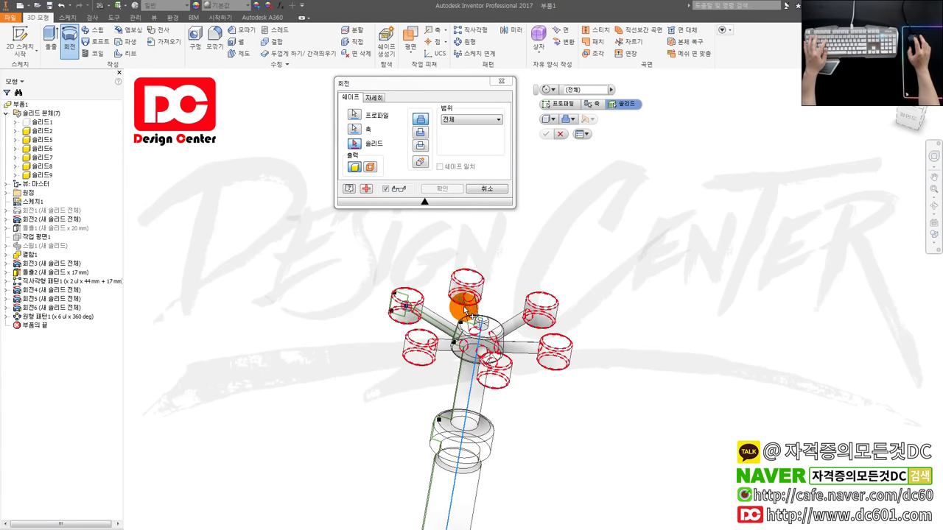
left_click(420, 162)
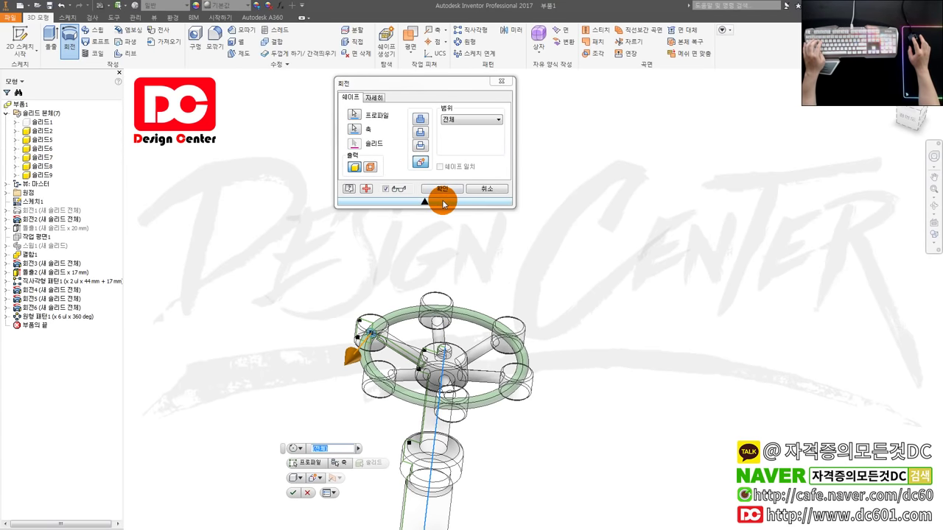
left_click(443, 204)
scroll(531, 302, "up", 2)
mouse_move(538, 290)
middle_mouse_down("shift")
mouse_move(510, 354)
mouse_move(537, 337)
middle_mouse_up("shift")
scroll(456, 274, "up", 4)
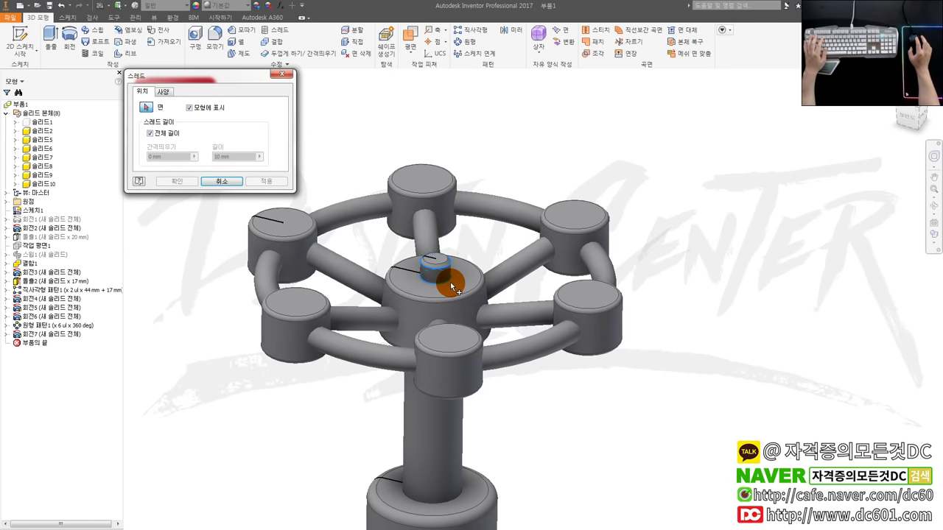
Apply an M8x1.25 thread to the small cylinder at the handwheel hub's centre.
left_click(442, 295)
scroll(443, 295, "up", 3)
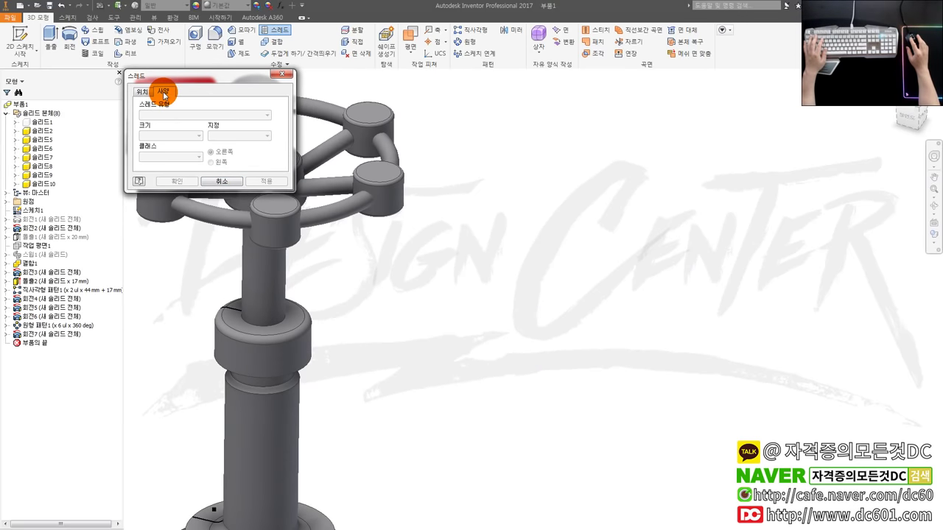
left_click(429, 250)
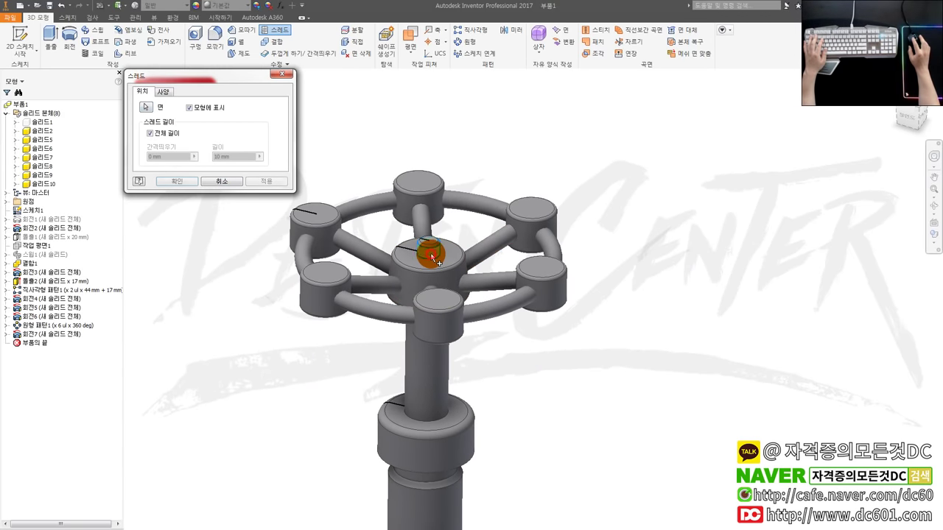
left_click(177, 181)
Zoom out and orbit to view the whole valve on the pipe line.
scroll(557, 366, "up", 3)
scroll(538, 364, "down", 1)
scroll(522, 364, "up", 2)
scroll(506, 372, "down", 2)
scroll(486, 361, "down", 2)
scroll(476, 331, "up", 4)
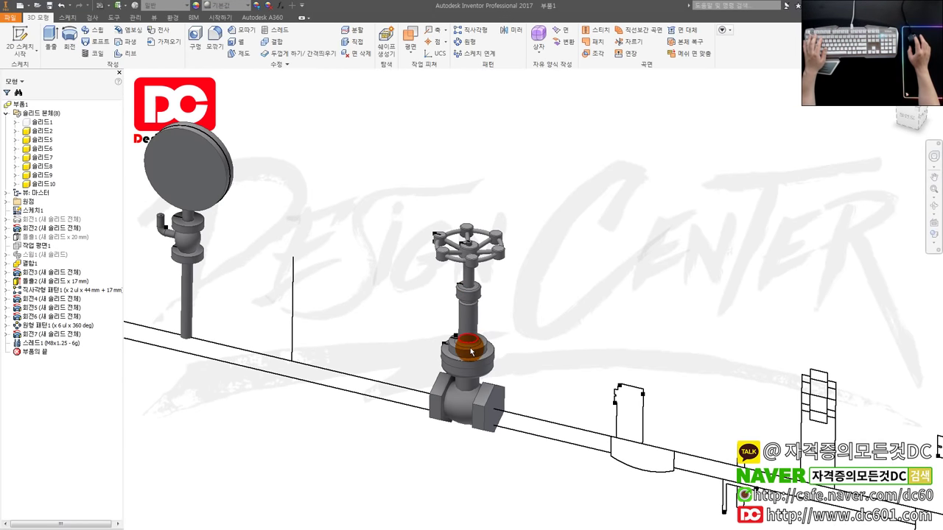
mouse_move(480, 320)
middle_mouse_down("shift")
mouse_move(535, 341)
mouse_move(459, 335)
middle_mouse_up("shift")
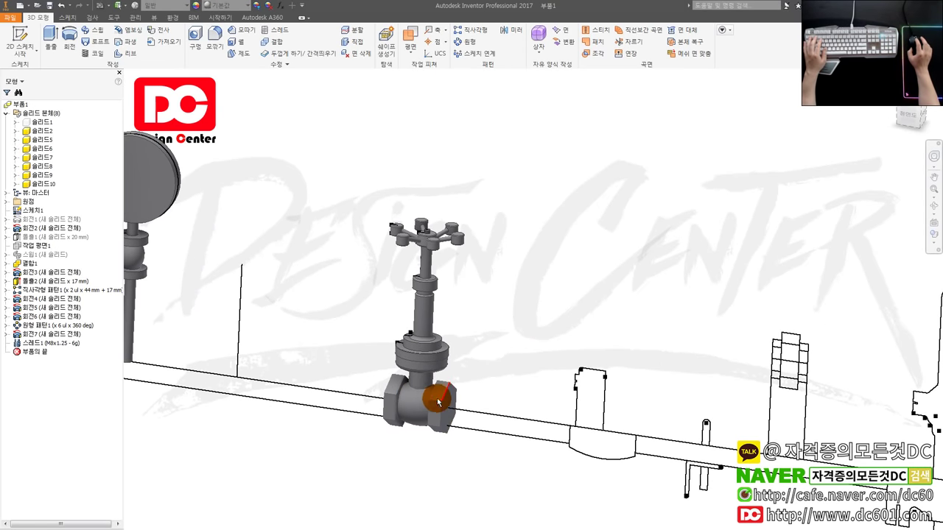
scroll(435, 376, "down", 3)
scroll(443, 354, "up", 4)
scroll(438, 302, "down", 2)
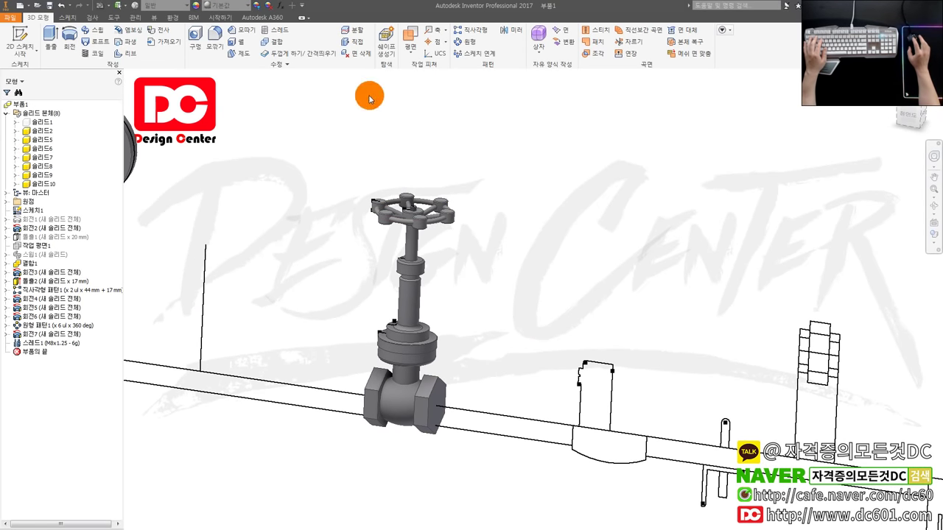
left_click(278, 46)
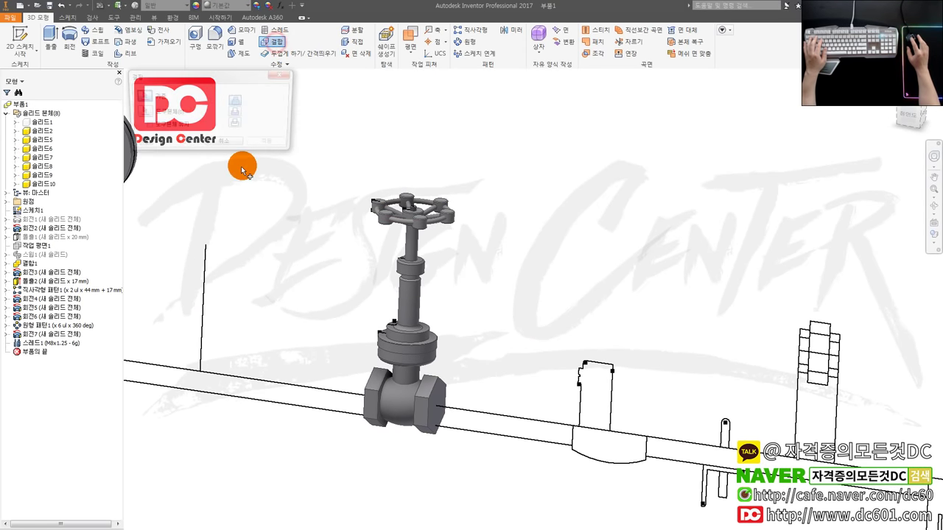
Combine the valve body as base with the nut, stem and handwheel solids into one body.
scroll(268, 238, "up", 2)
left_click(44, 133)
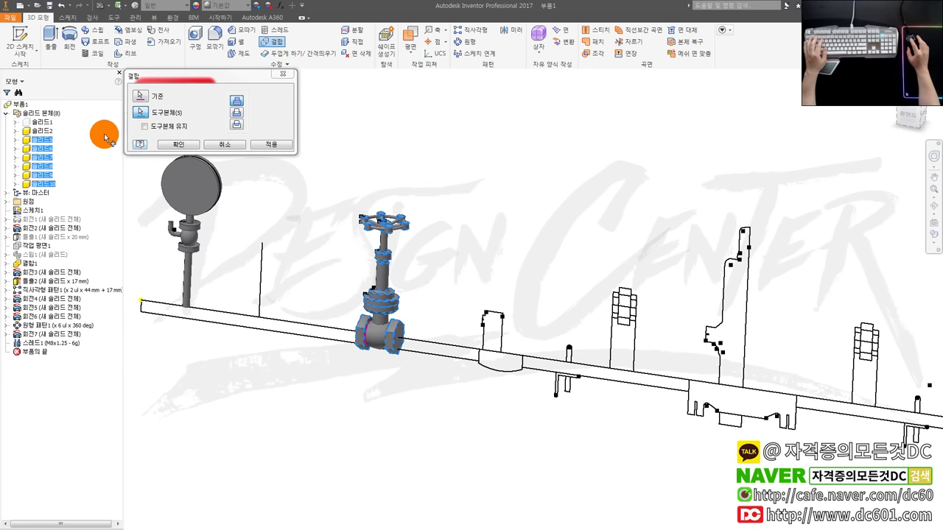
left_click(182, 145)
left_click(42, 133)
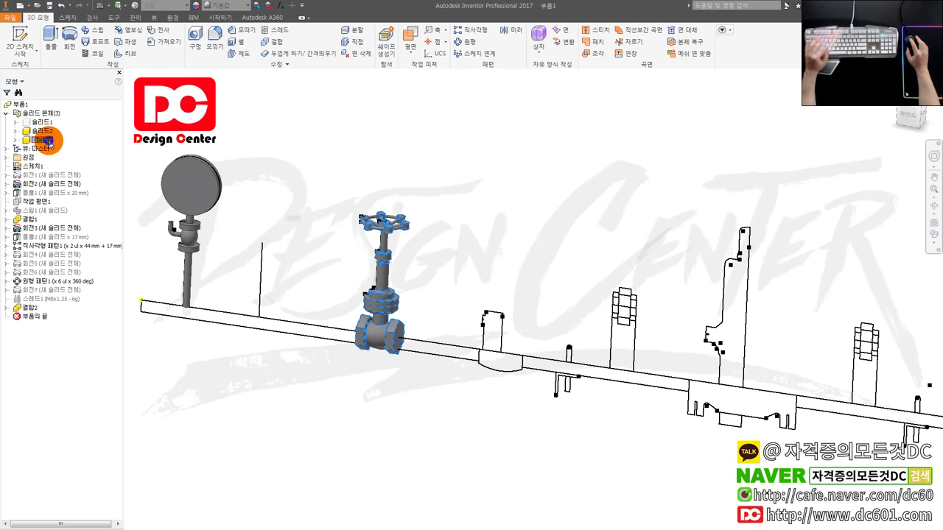
right_click(42, 132)
left_click(50, 145)
scroll(368, 316, "up", 3)
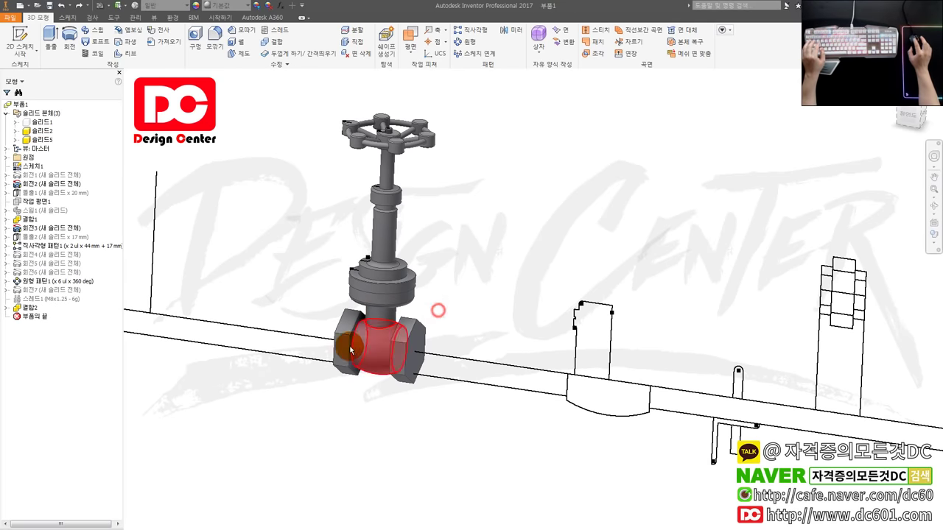
middle_click_drag(343, 341, 415, 347, "shift")
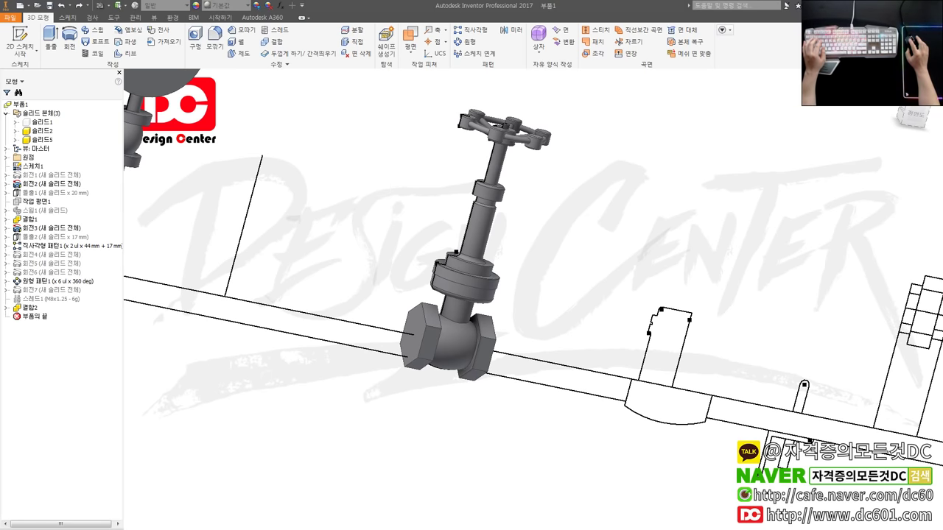
scroll(382, 396, "down", 3)
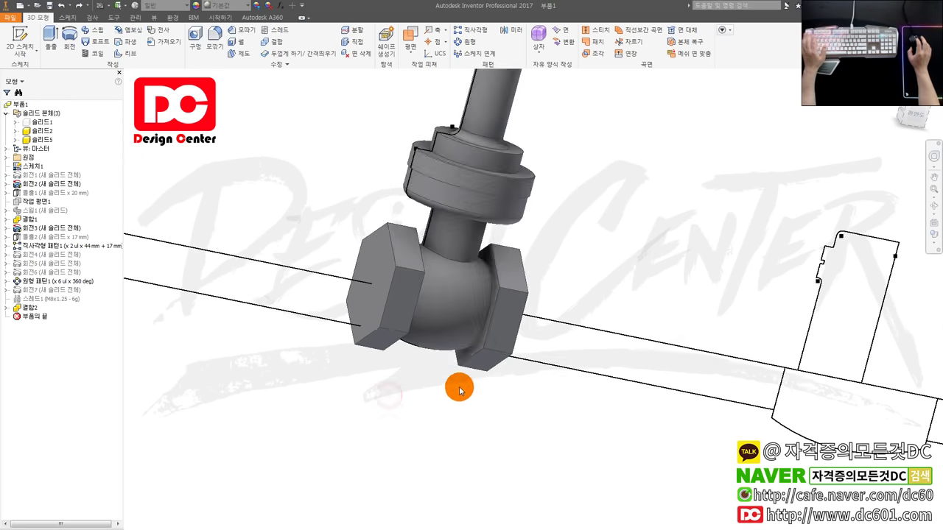
Fillet the ring edges at both hex ends of the valve body with a 4 mm radius.
scroll(457, 385, "down", 3)
key("f")
left_click(495, 295)
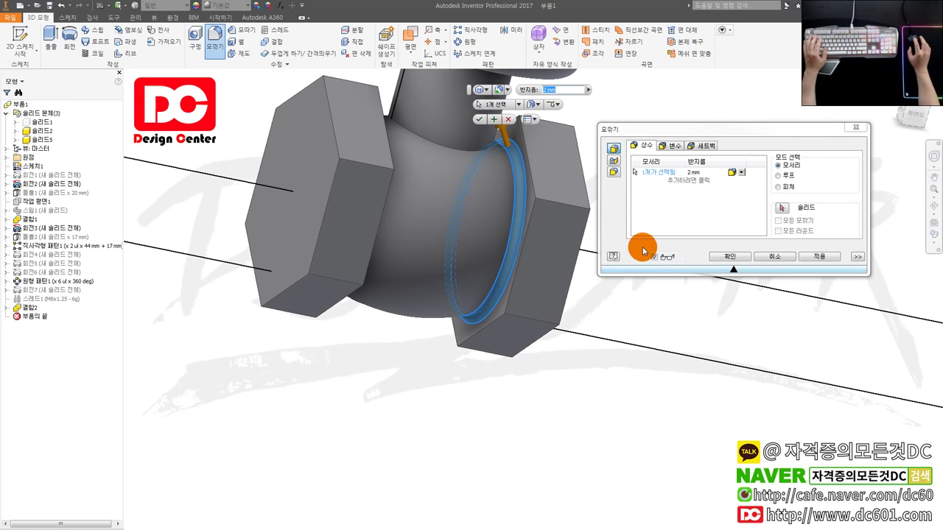
left_click(703, 173)
type("6")
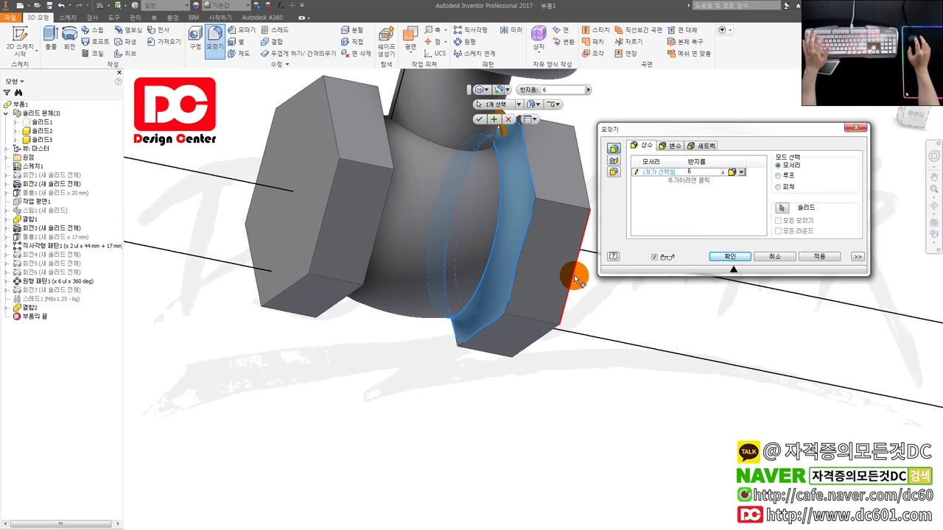
key("BackSpace")
type("5")
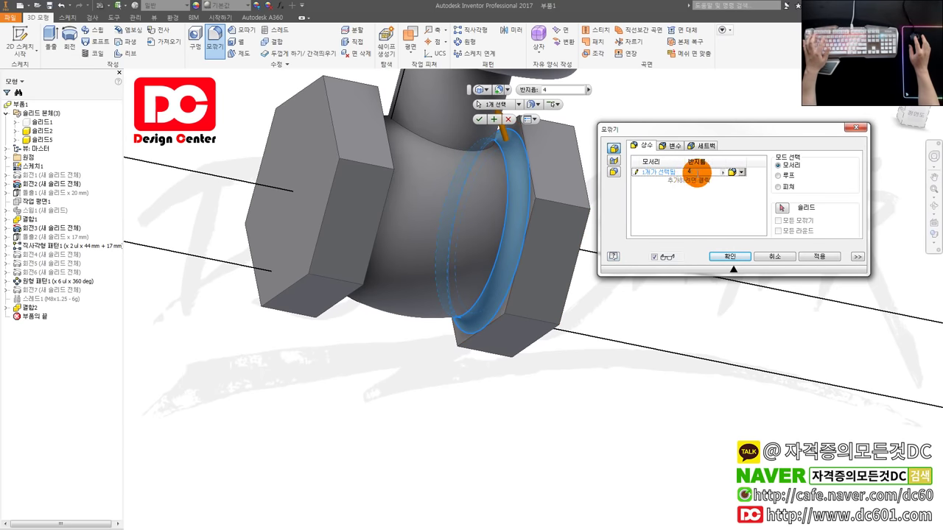
key("BackSpace")
type("4")
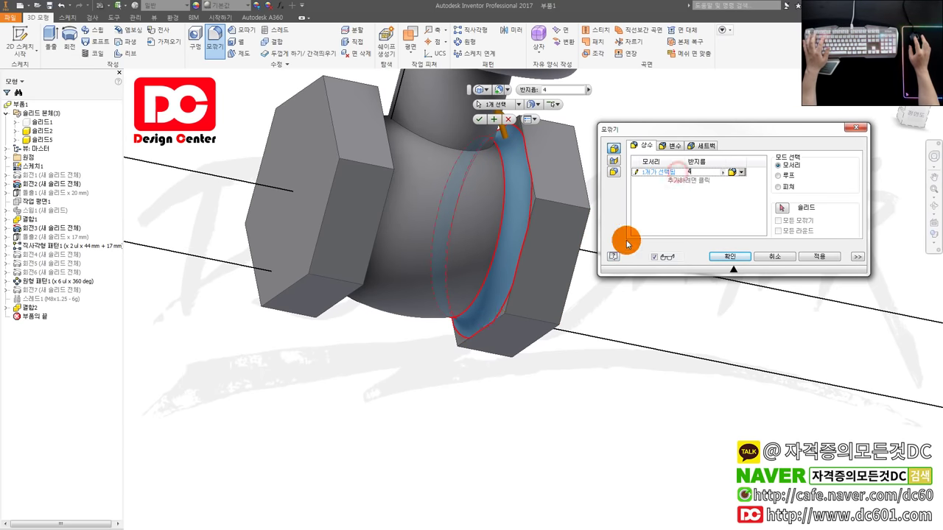
scroll(473, 330, "down", 2)
mouse_move(474, 330)
middle_mouse_down("shift")
mouse_move(358, 285)
mouse_move(375, 247)
middle_mouse_up("shift")
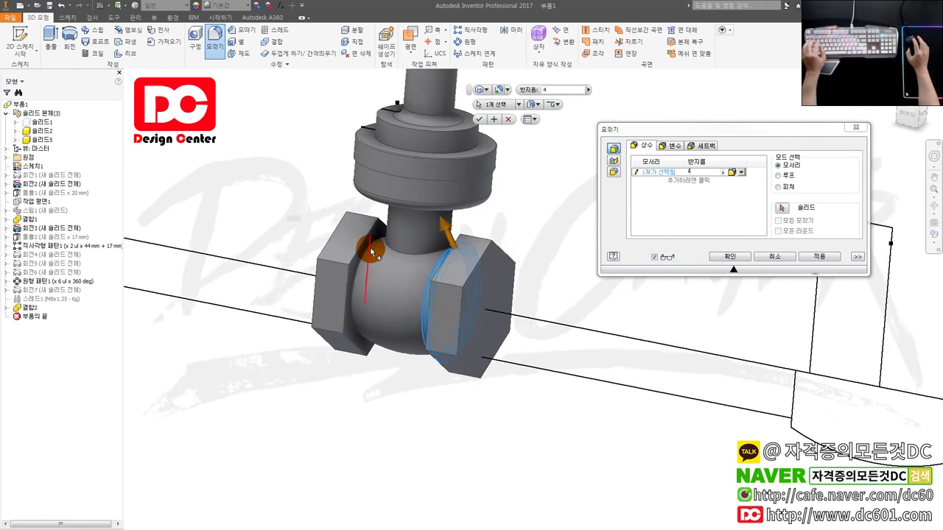
scroll(375, 246, "up", 3)
left_click(372, 246)
left_click(728, 257)
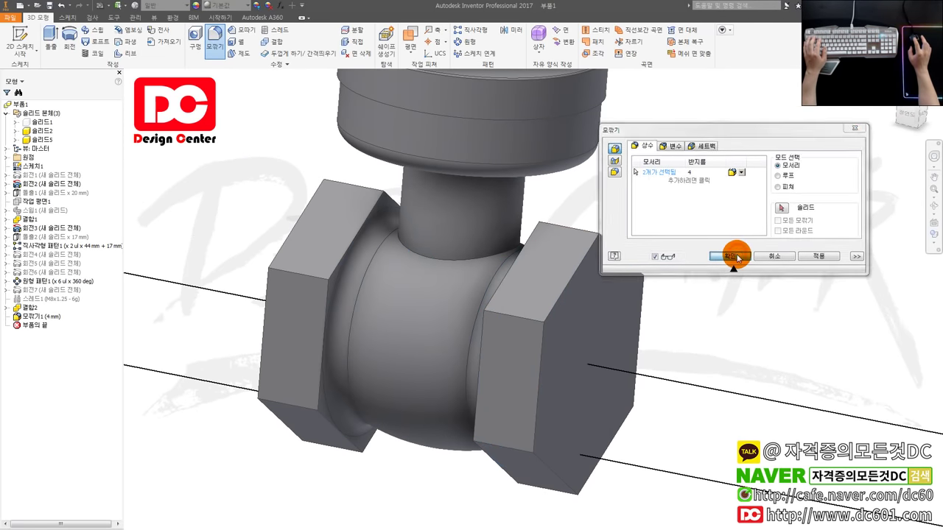
Edit the 4 mm fillet to also round the edge where the stem meets the ball body.
scroll(649, 295, "down", 3)
scroll(674, 318, "up", 3)
mouse_move(673, 318)
middle_mouse_down()
mouse_move(747, 319)
mouse_move(631, 322)
middle_mouse_up()
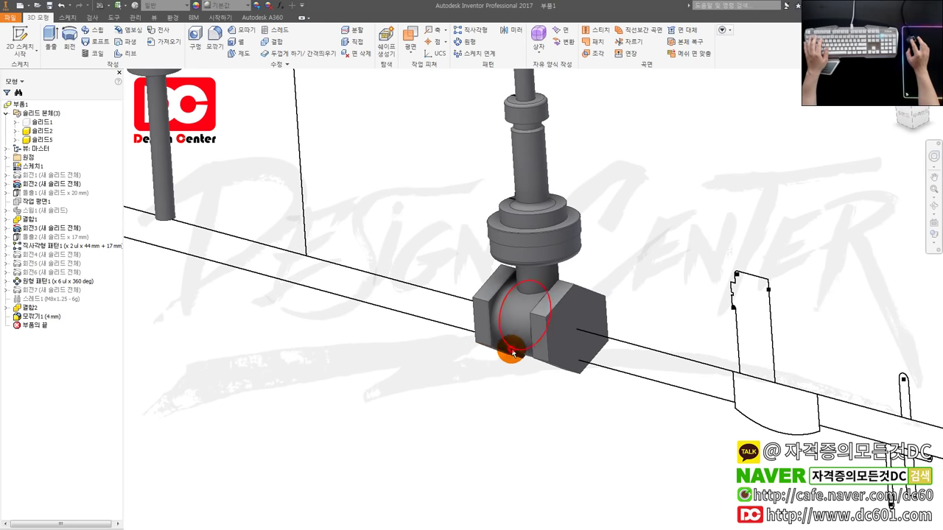
scroll(585, 362, "down", 3)
scroll(577, 299, "up", 5)
double_click(474, 332)
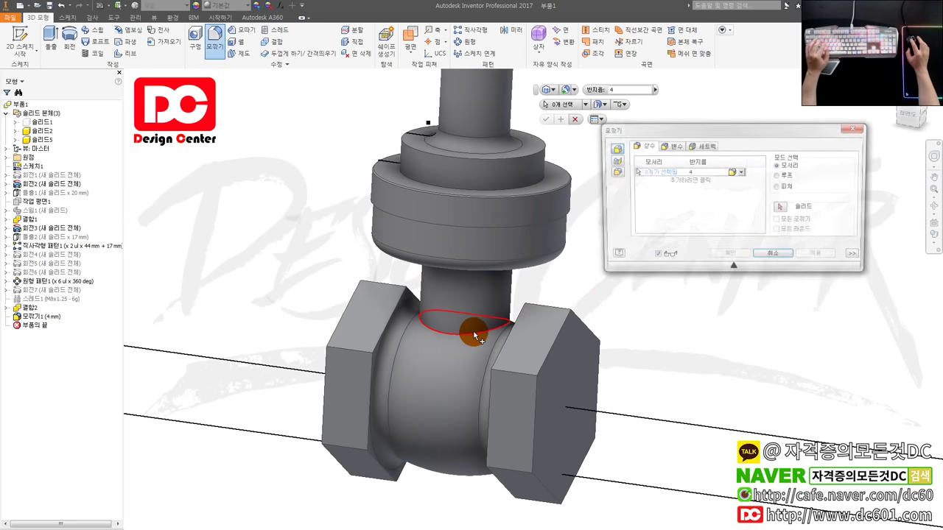
key("Escape")
double_click(42, 316)
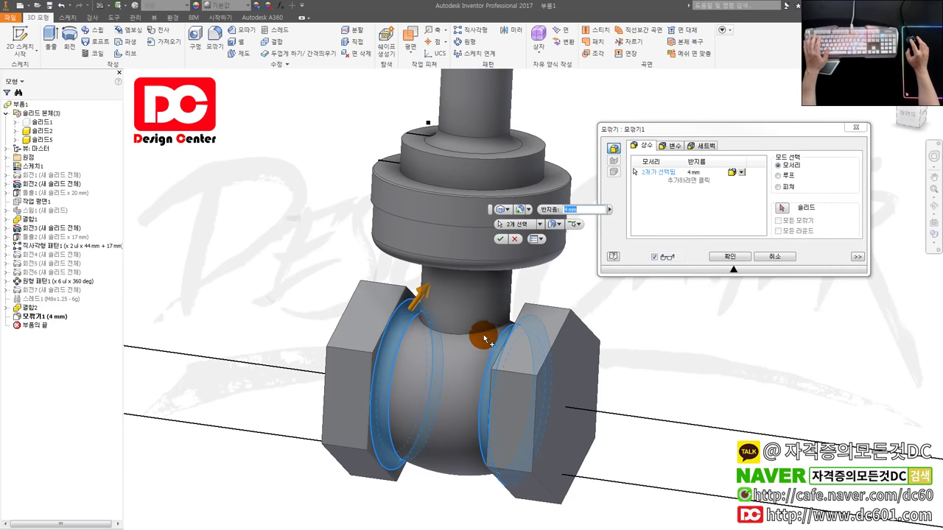
left_click(479, 332)
left_click(732, 256)
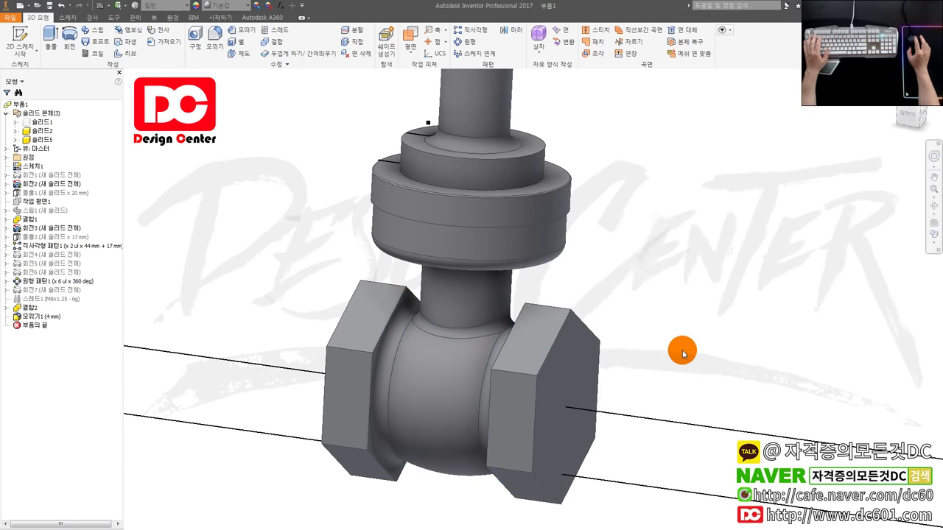
scroll(663, 384, "down", 5)
scroll(675, 365, "up", 2)
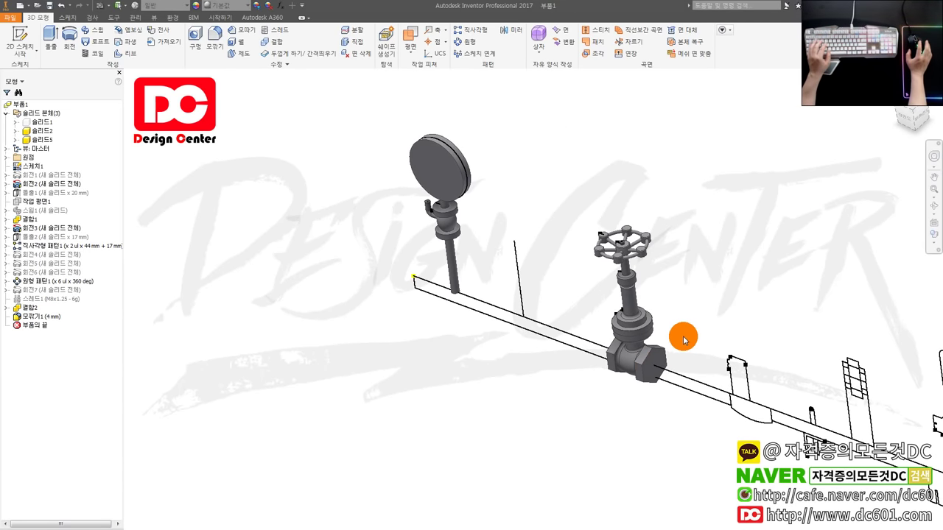
Make the hidden pipe body Solid1 visible again and centre the view on the pipe gap.
scroll(656, 331, "down", 1)
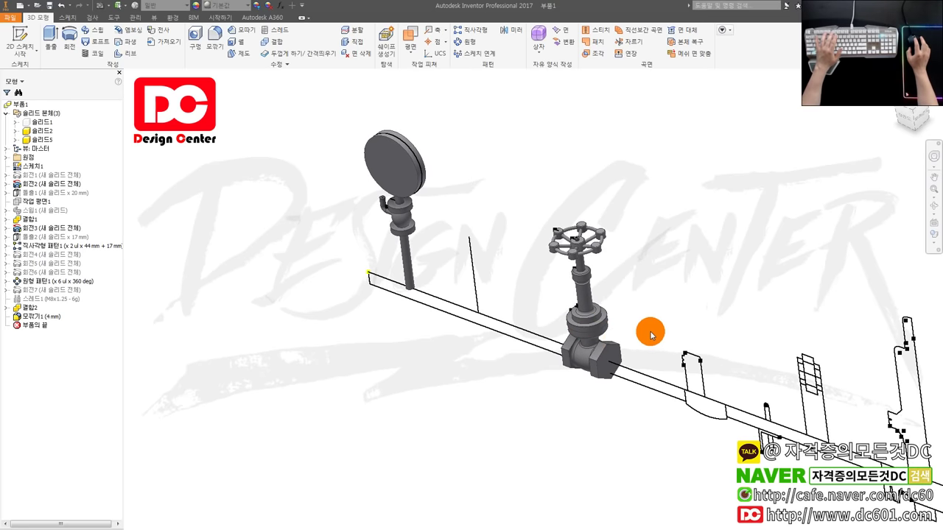
scroll(589, 324, "down", 3)
scroll(362, 211, "up", 4)
scroll(569, 270, "up", 2)
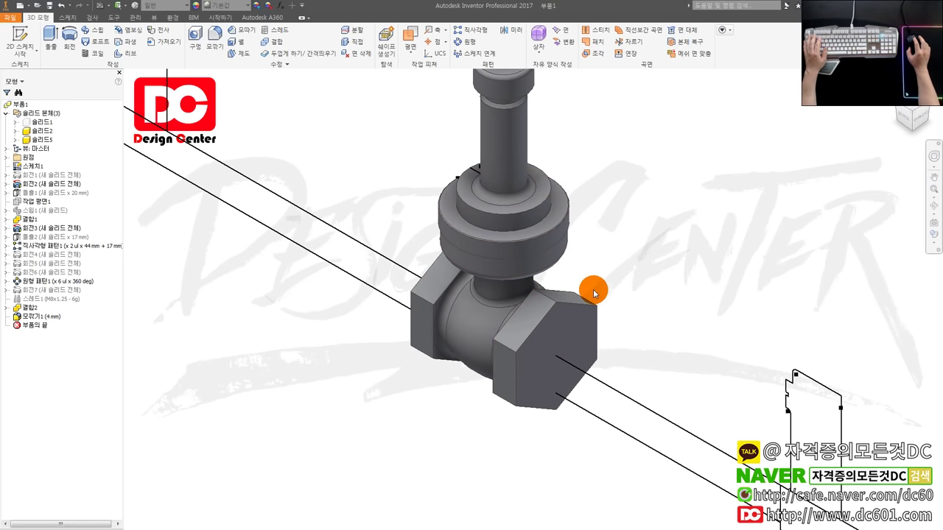
scroll(584, 261, "up", 2)
scroll(592, 263, "down", 2)
scroll(627, 302, "down", 2)
scroll(656, 316, "down", 2)
scroll(512, 306, "down", 2)
left_click(42, 131)
right_click(40, 122)
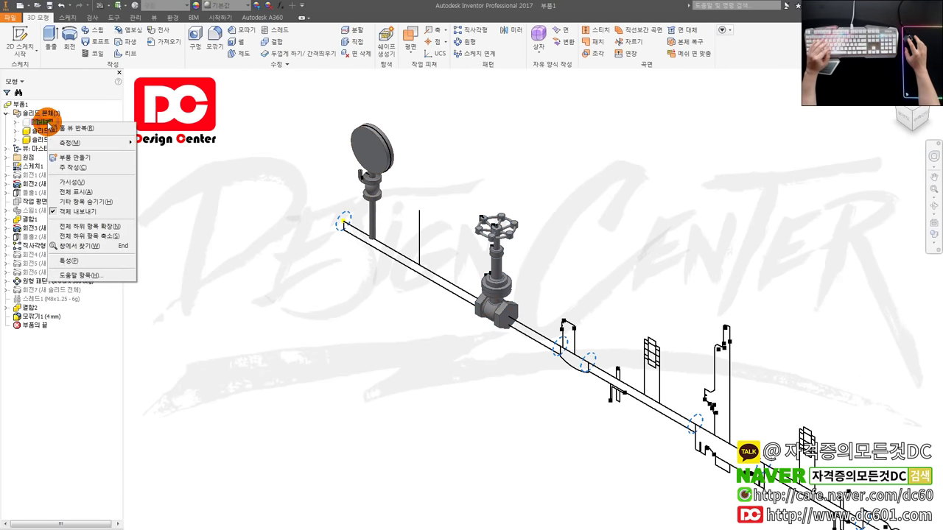
left_click(63, 132)
scroll(579, 326, "up", 2)
scroll(471, 288, "down", 1)
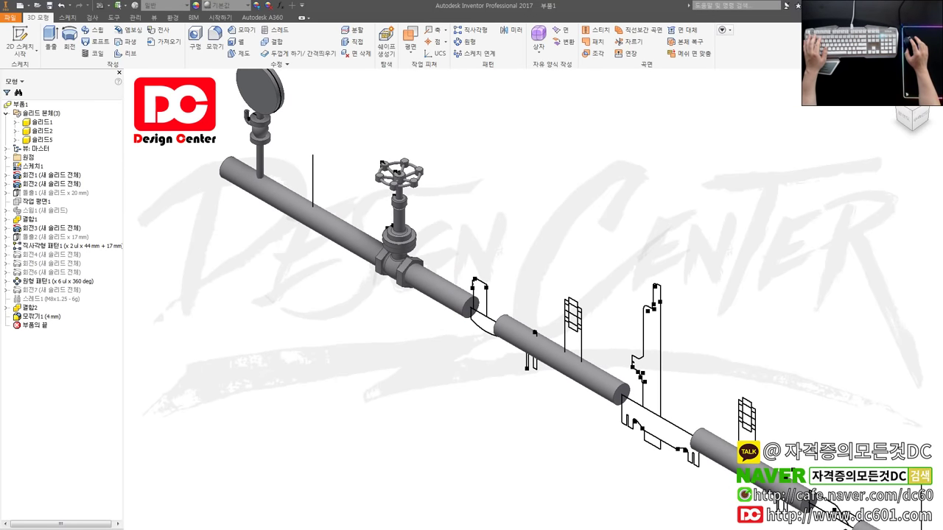
scroll(459, 320, "up", 2)
scroll(480, 338, "up", 2)
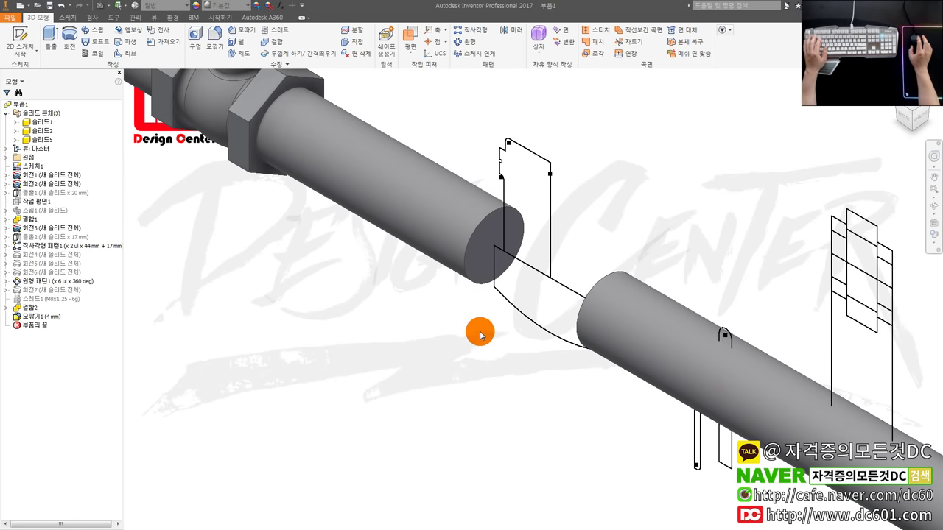
middle_click_drag(621, 247, 448, 268)
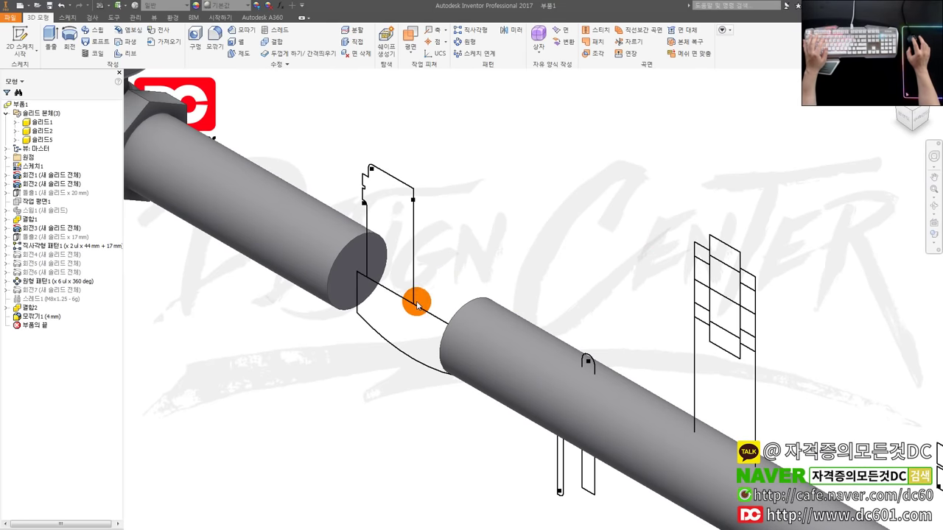
Revolve the profile between the pipe ends about the pipe centreline to form the strainer body.
key("r")
left_click(416, 344)
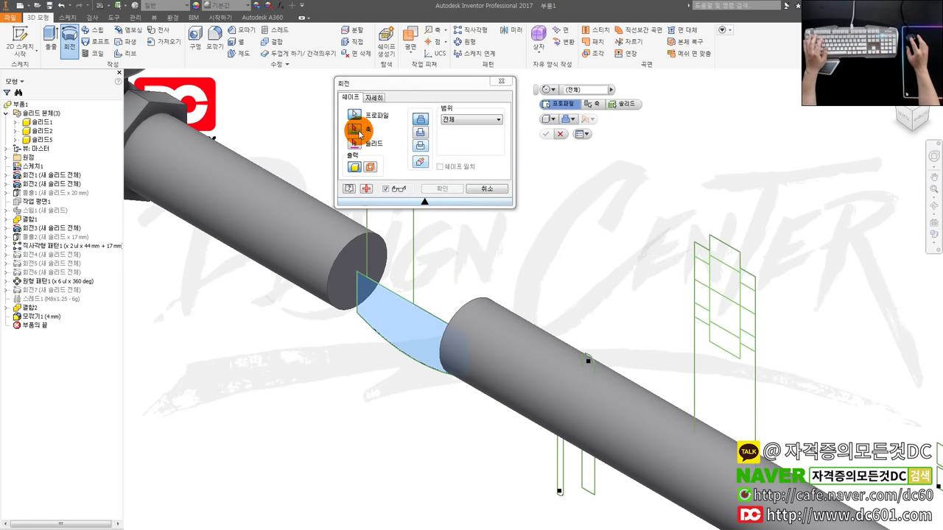
left_click(407, 275)
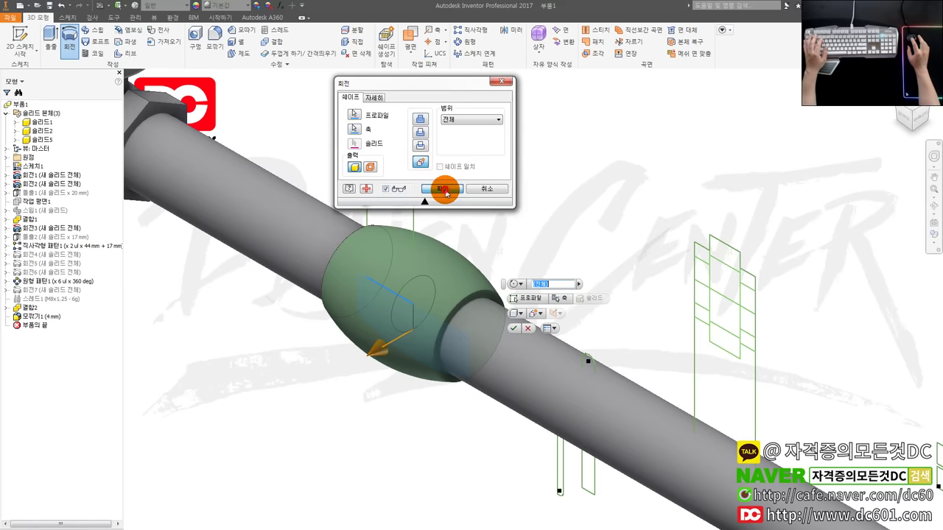
left_click(442, 188)
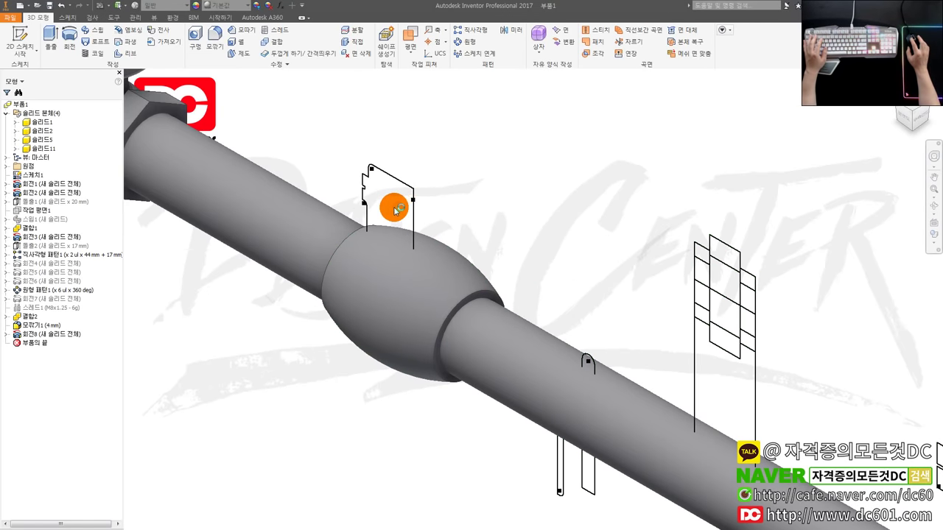
Revolve the cap profile about its vertical edge to add a round top cap.
key("r")
left_click(387, 302)
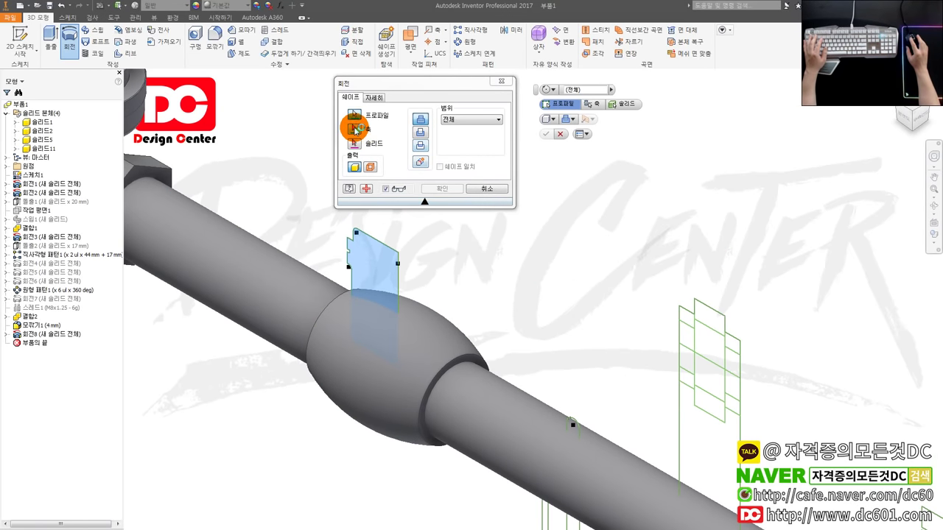
left_click(354, 130)
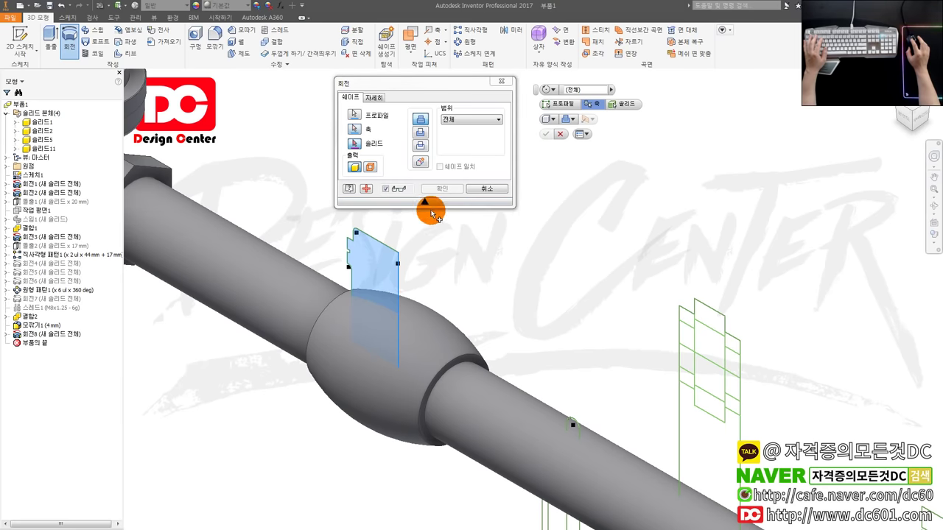
left_click(442, 188)
scroll(521, 318, "up", 2)
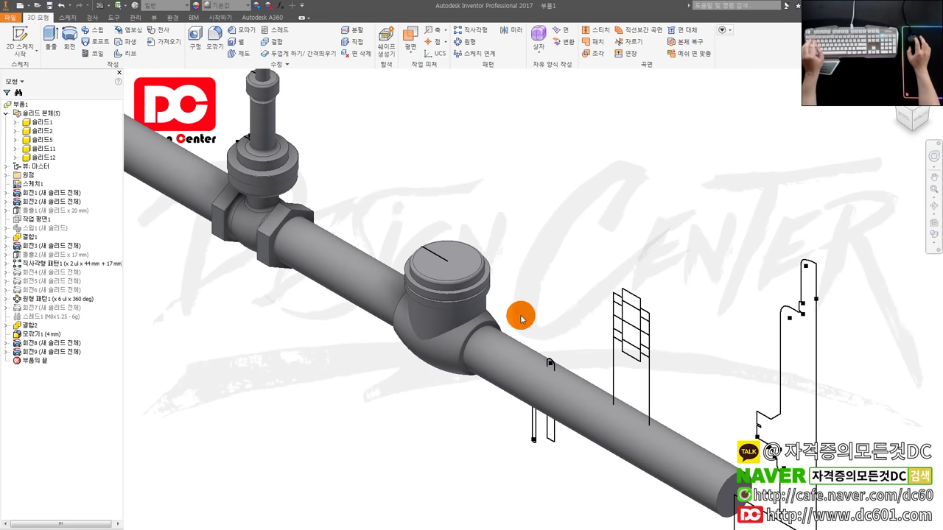
middle_click_drag(521, 318, 362, 297, "shift")
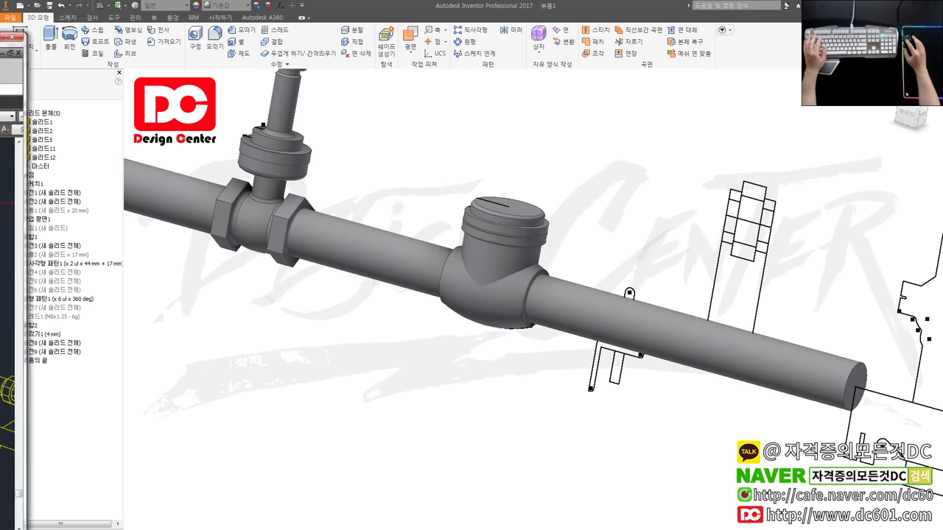
left_click(16, 148)
scroll(506, 353, "up", 3)
scroll(507, 353, "up", 3)
scroll(507, 353, "down", 1)
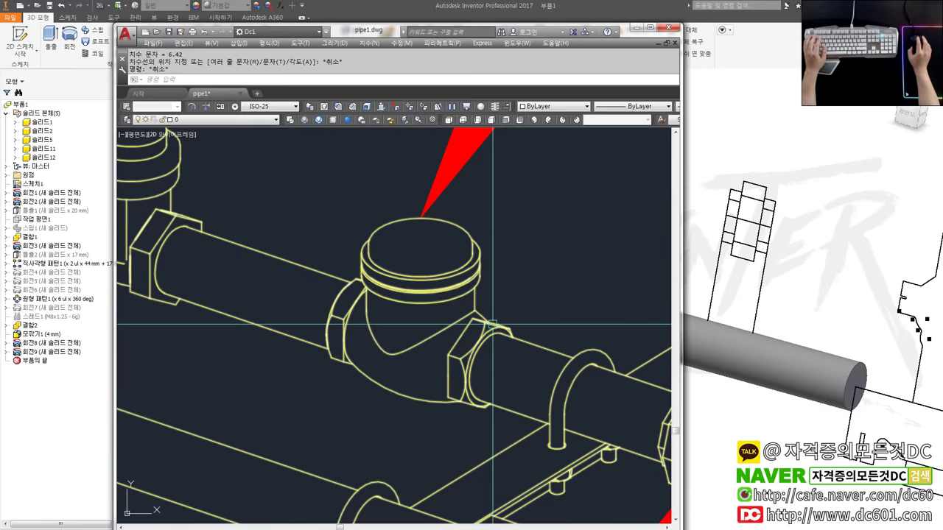
scroll(479, 346, "down", 3)
key("alt+Tab")
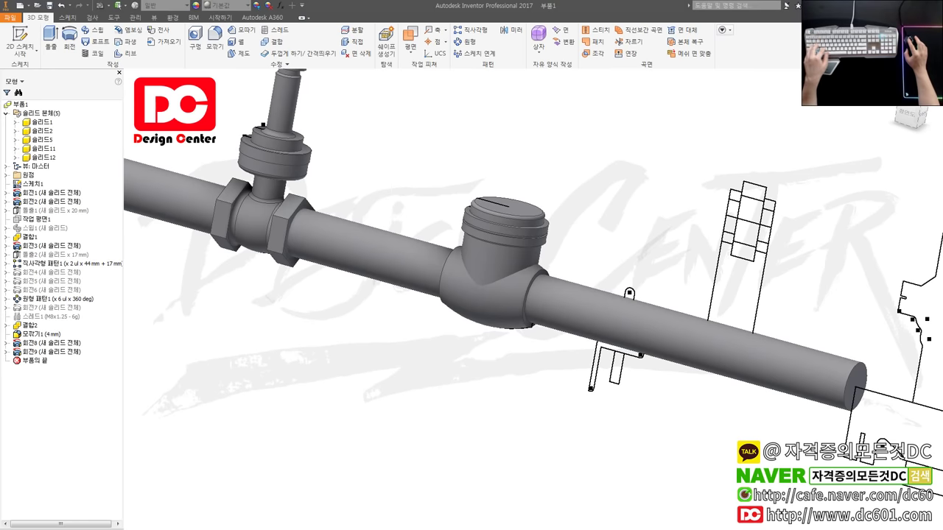
Hide the pipe body Solid1.
scroll(331, 381, "down", 3)
scroll(364, 385, "down", 3)
right_click(42, 123)
left_click(66, 143)
scroll(415, 364, "up", 3)
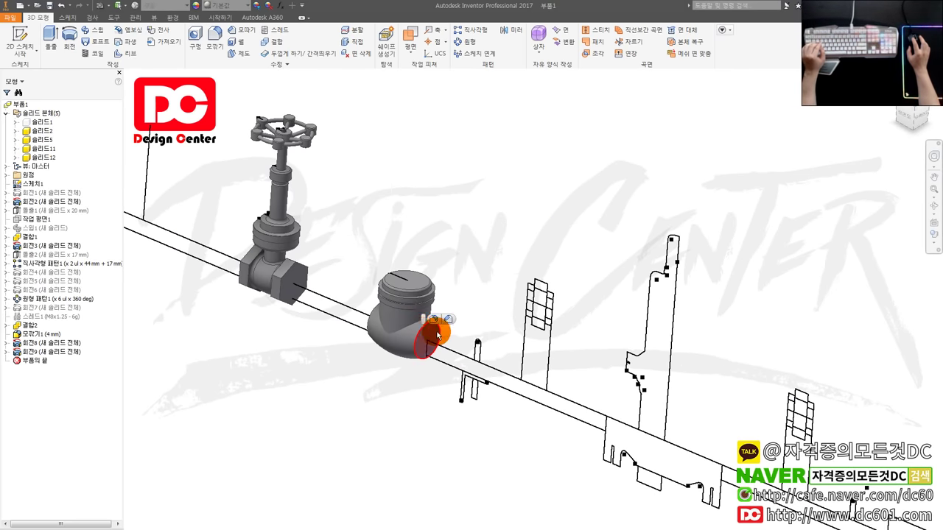
Sketch on the strainer's end face and move the hexagon onto the circle's centre.
left_click(450, 323)
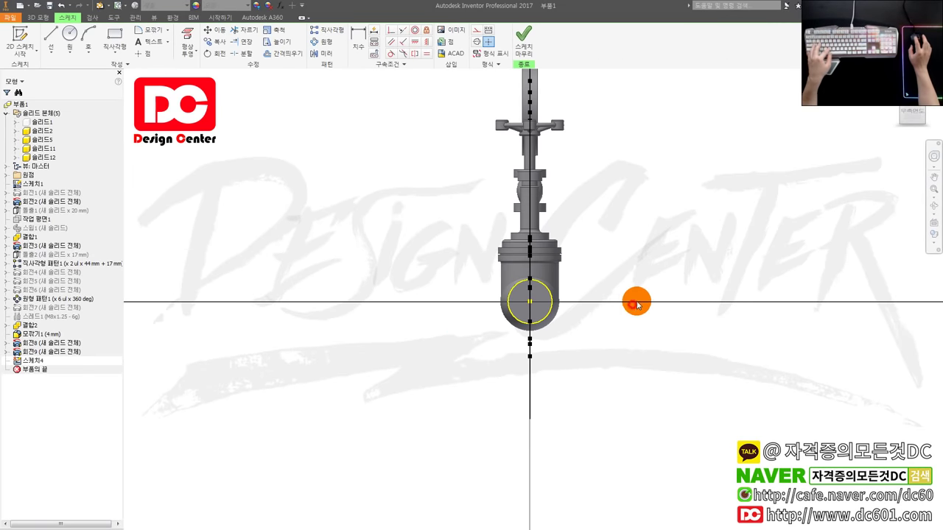
left_click(663, 284)
scroll(547, 250, "up", 3)
left_click(214, 35)
left_click_drag(449, 161, 563, 287)
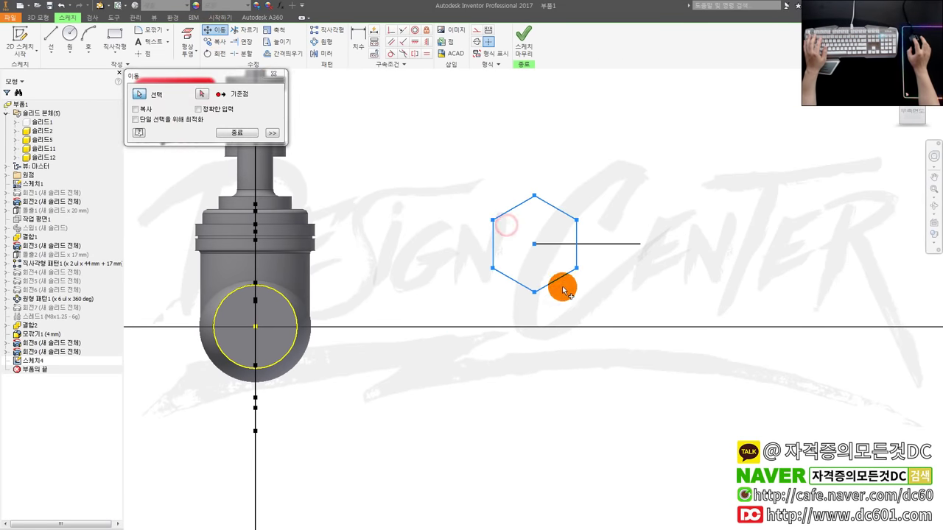
left_click(203, 94)
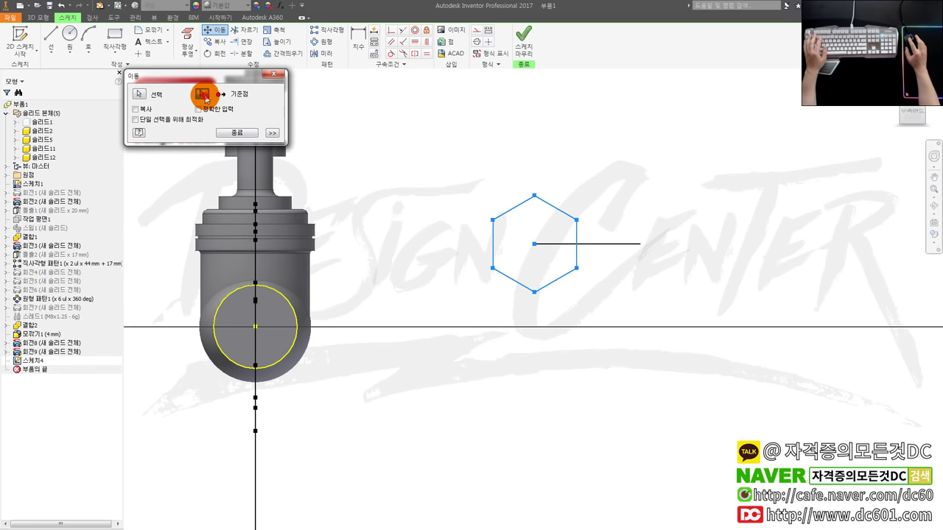
left_click(534, 244)
left_click(255, 326)
key("Escape")
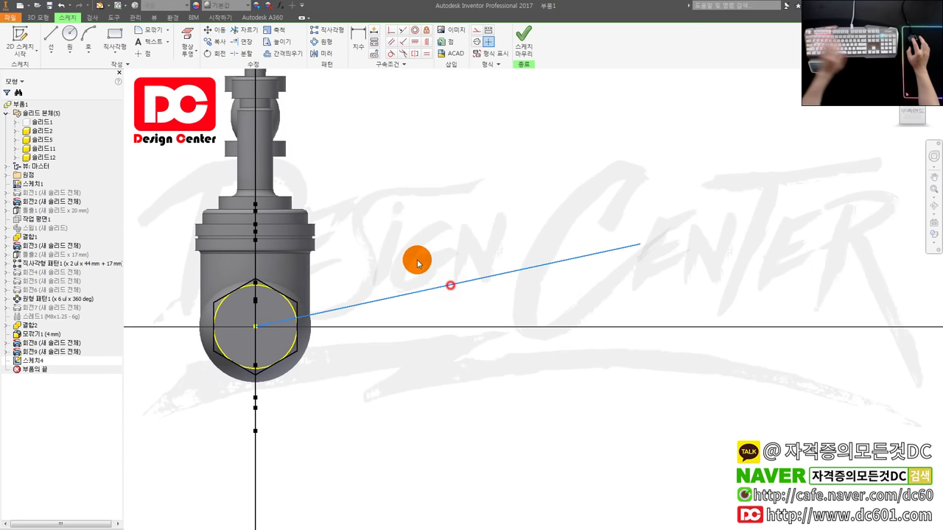
key("F6")
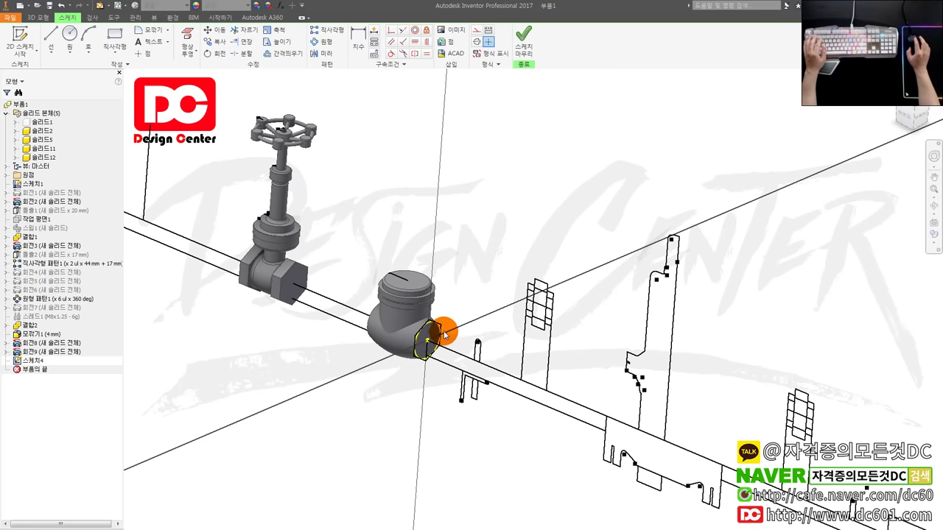
Extrude the hexagon 15 mm to form the hex nut end.
scroll(433, 333, "up", 5)
key("e")
left_click(482, 339)
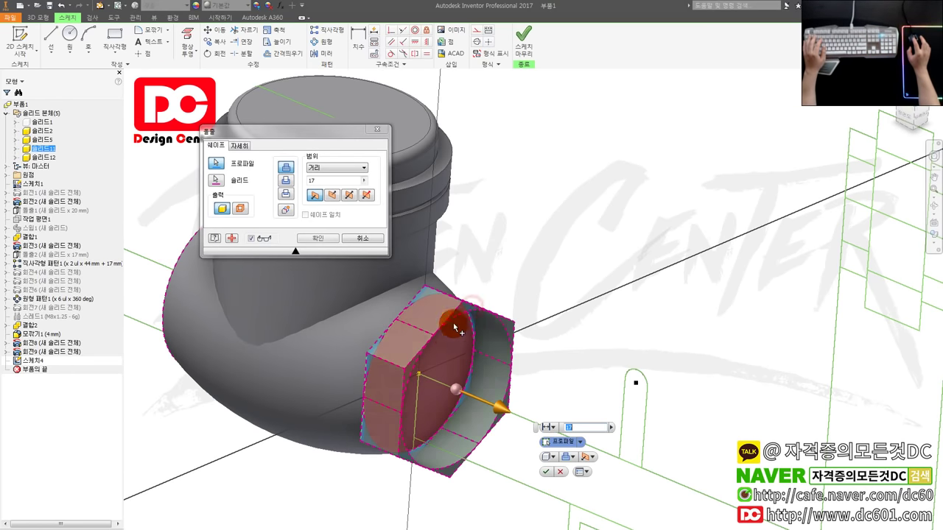
type("15")
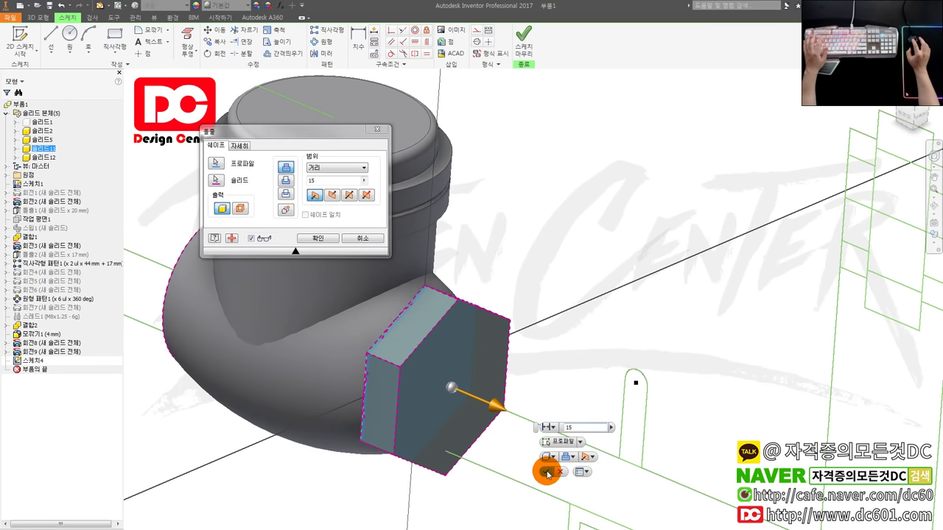
left_click(546, 471)
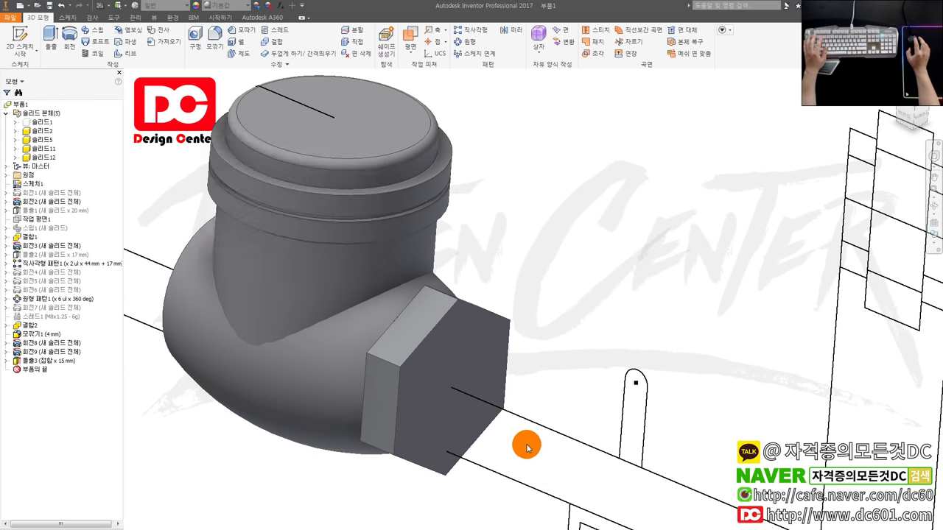
scroll(531, 446, "down", 3)
mouse_move(547, 448)
middle_mouse_down("shift")
mouse_move(624, 437)
mouse_move(668, 445)
middle_mouse_up("shift")
Orbit around the strainer, then expand the Origin folder to list its planes and axes.
scroll(628, 439, "up", 3)
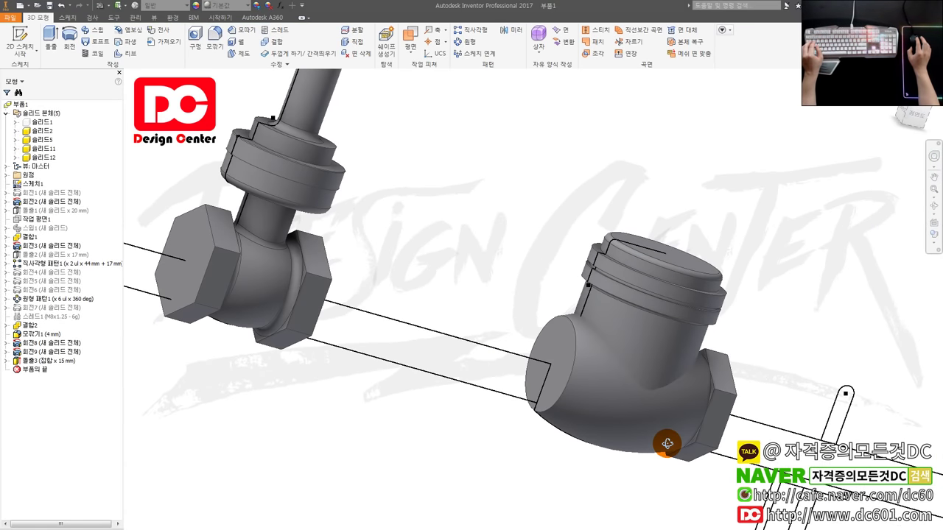
left_click(564, 357)
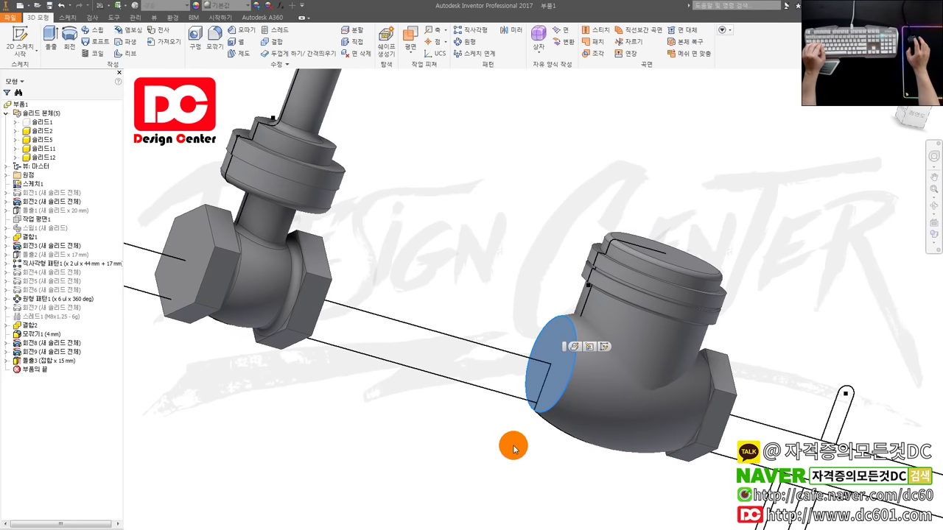
middle_click_drag(514, 448, 435, 448, "shift")
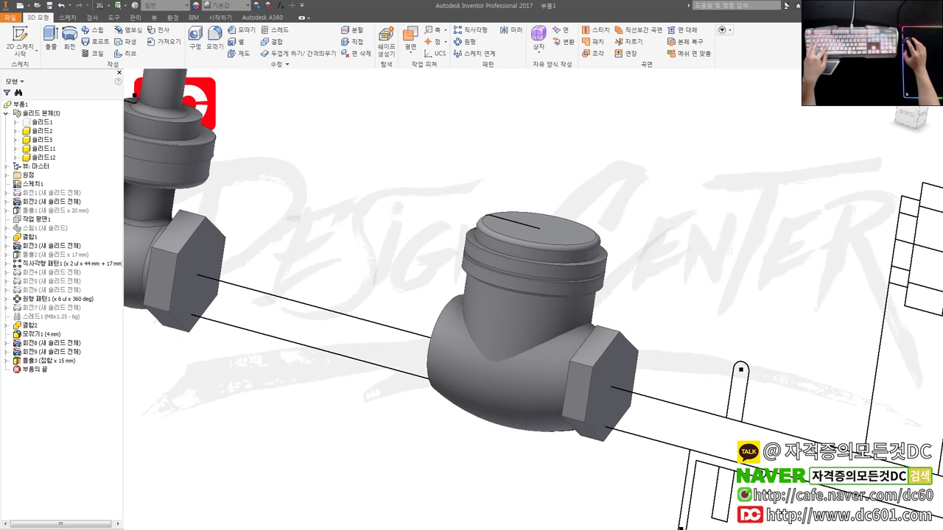
scroll(293, 269, "down", 2)
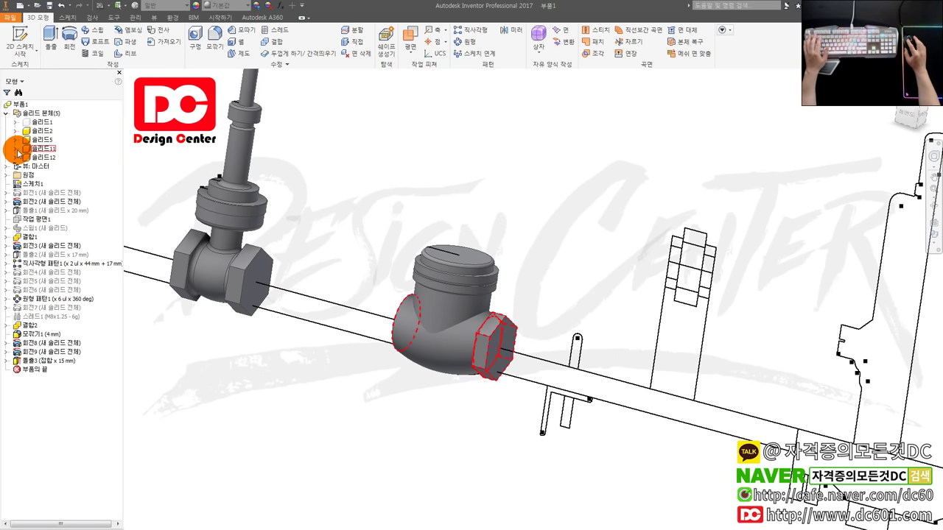
left_click(6, 176)
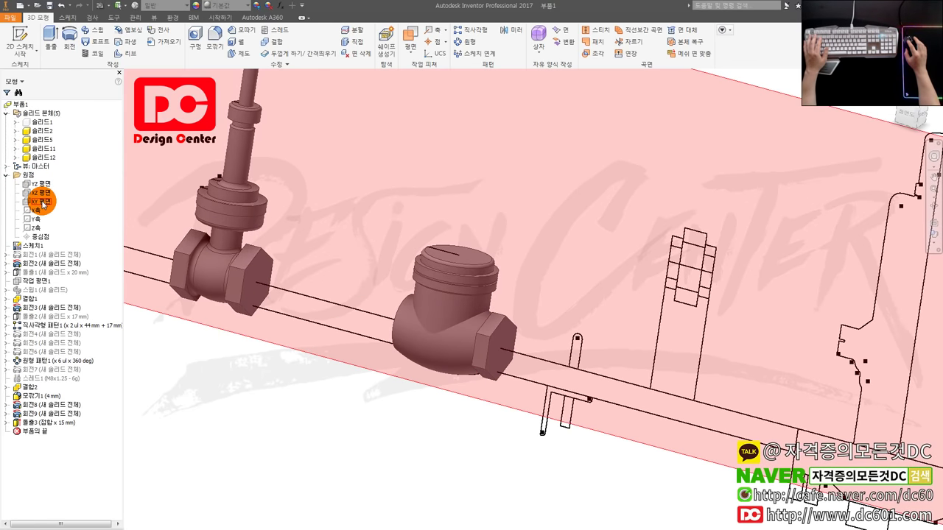
Start a new sketch on the XY plane and project the hex nut's edge into it.
left_click(42, 204)
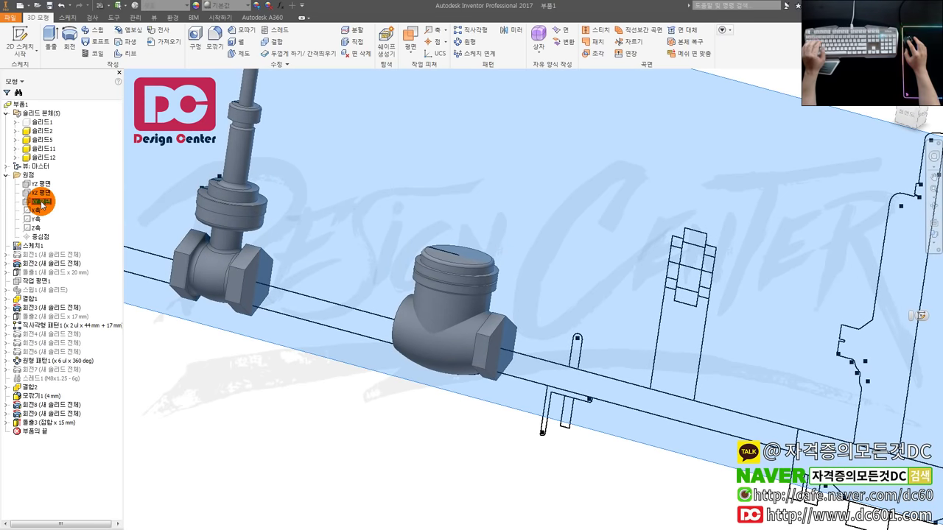
key("s")
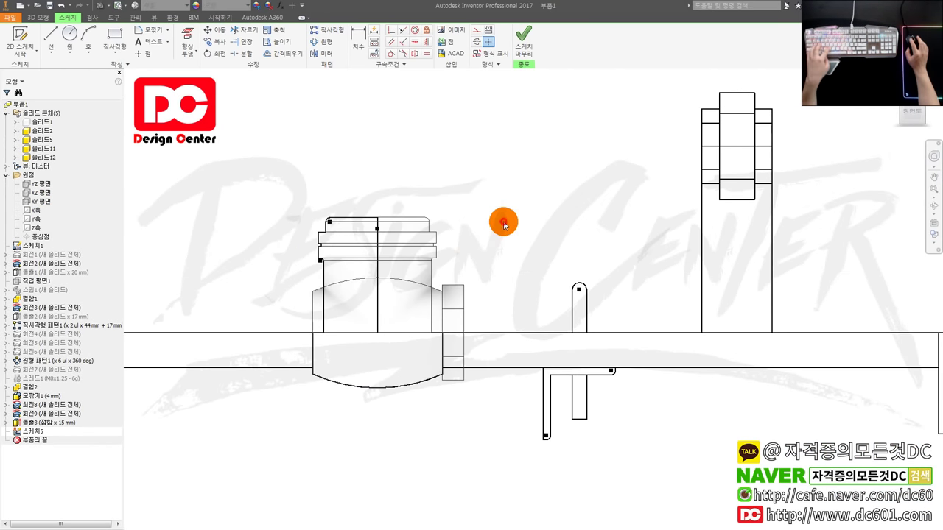
scroll(489, 232, "up", 3)
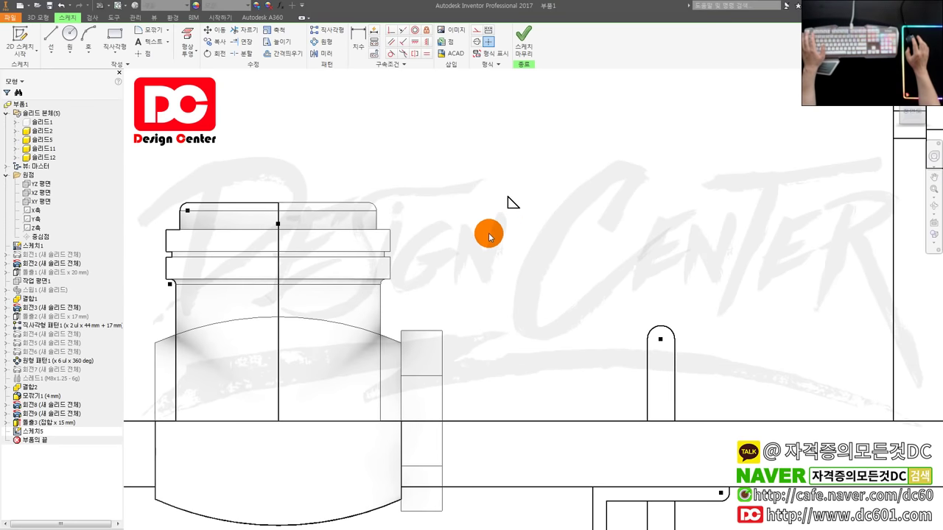
key("p")
left_click(441, 339)
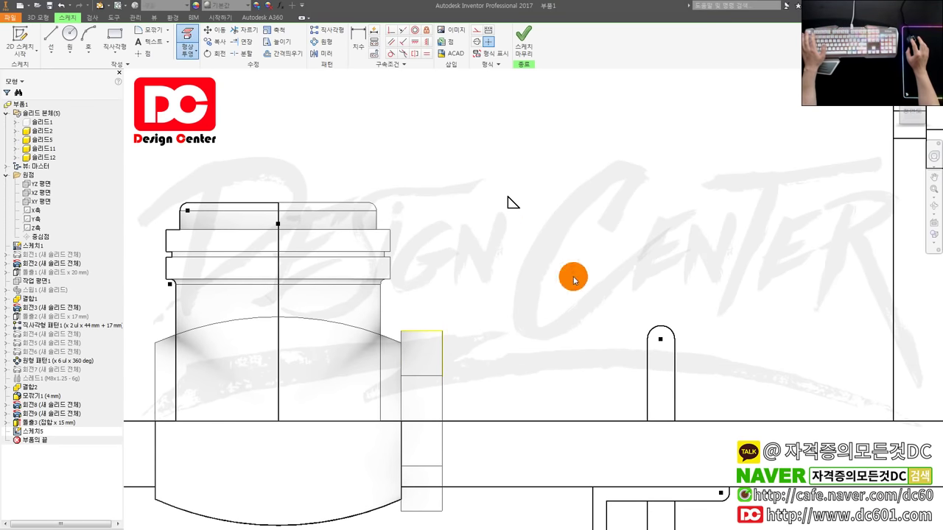
key("Escape")
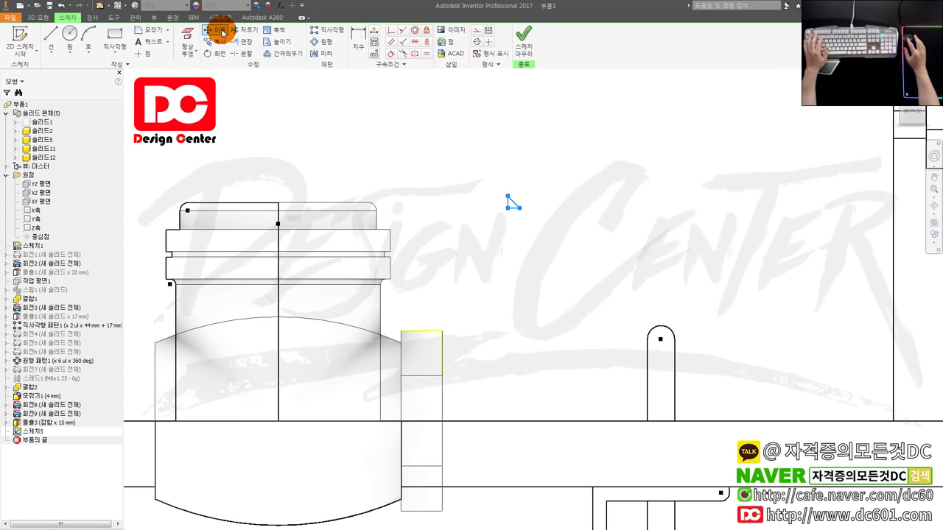
Try rotating the triangle about a centre point, then cancel the rotation.
left_click(221, 55)
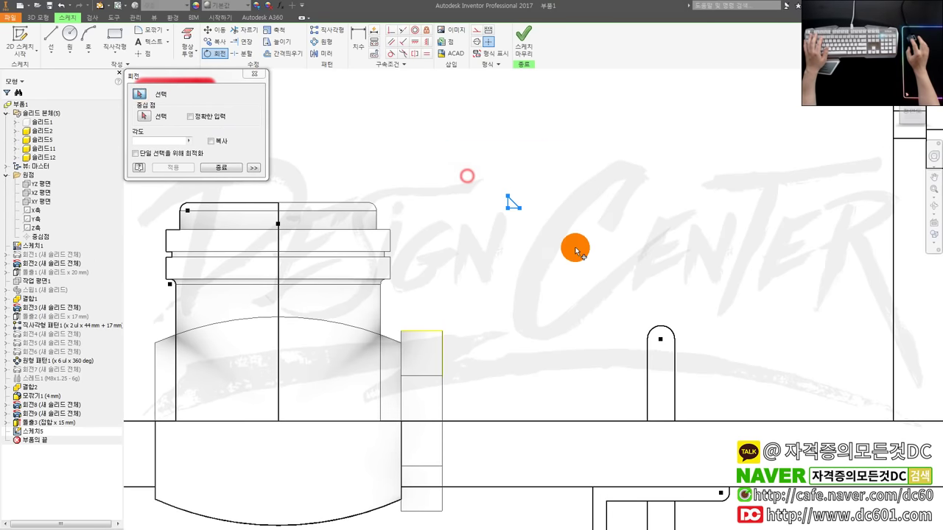
left_click(144, 116)
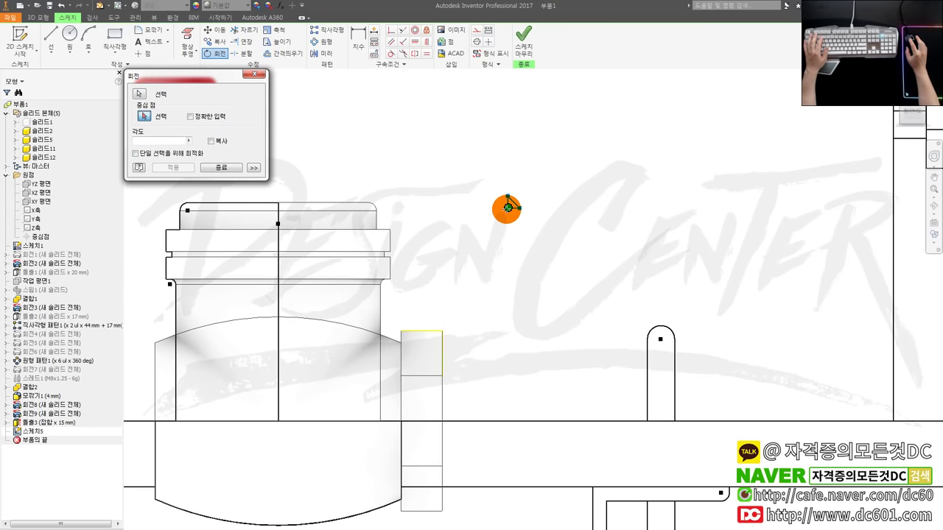
left_click(507, 209)
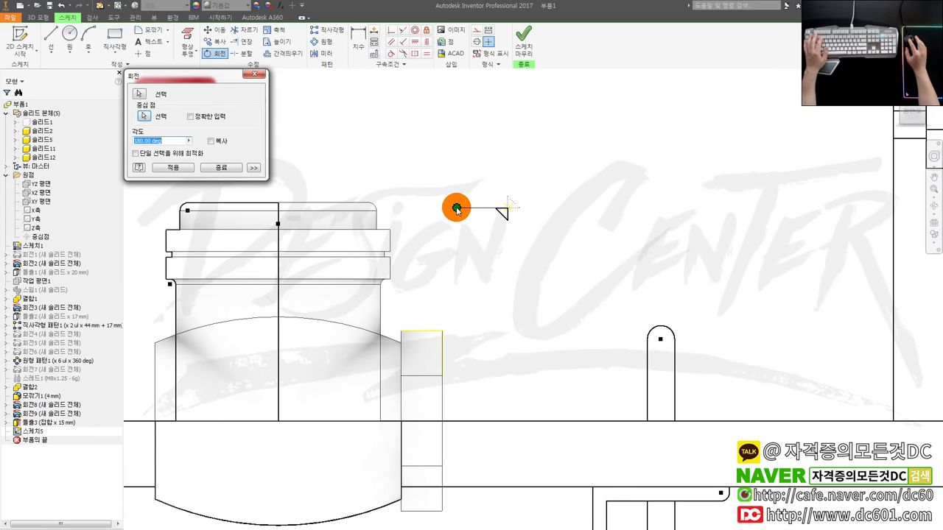
left_click(452, 204)
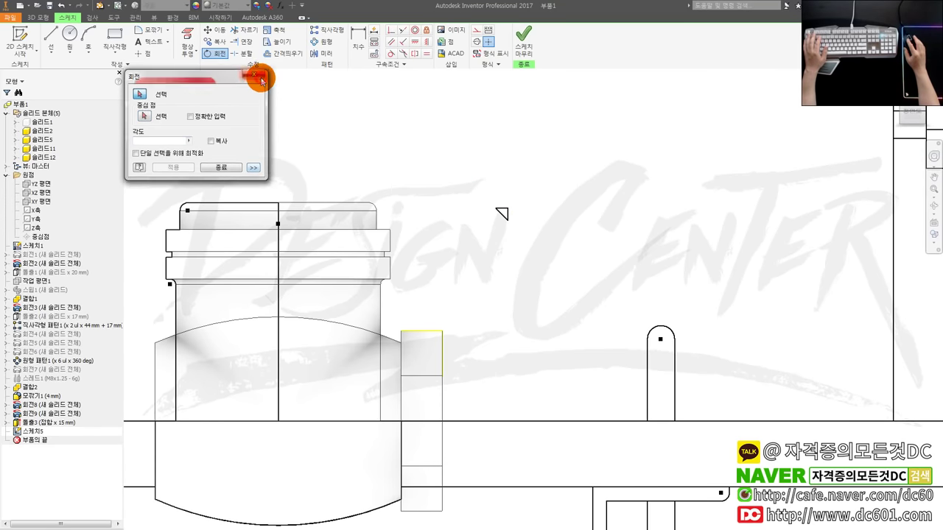
left_click(260, 77)
Move the triangle by its corner onto the nut's top corner, finish Sketch5, and view in 3D.
left_click(221, 35)
left_click(501, 213)
left_click(204, 93)
left_click(502, 208)
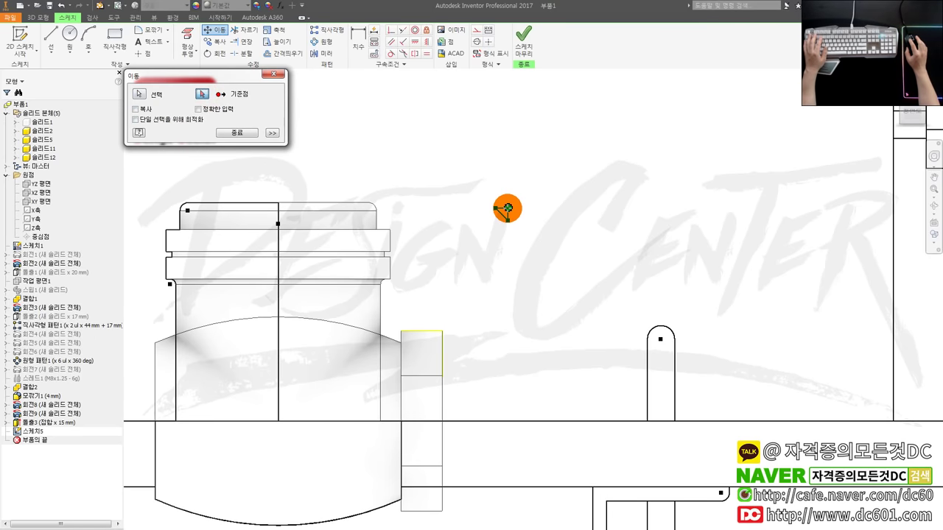
left_click_drag(508, 209, 443, 320)
left_click(442, 331)
key("Escape")
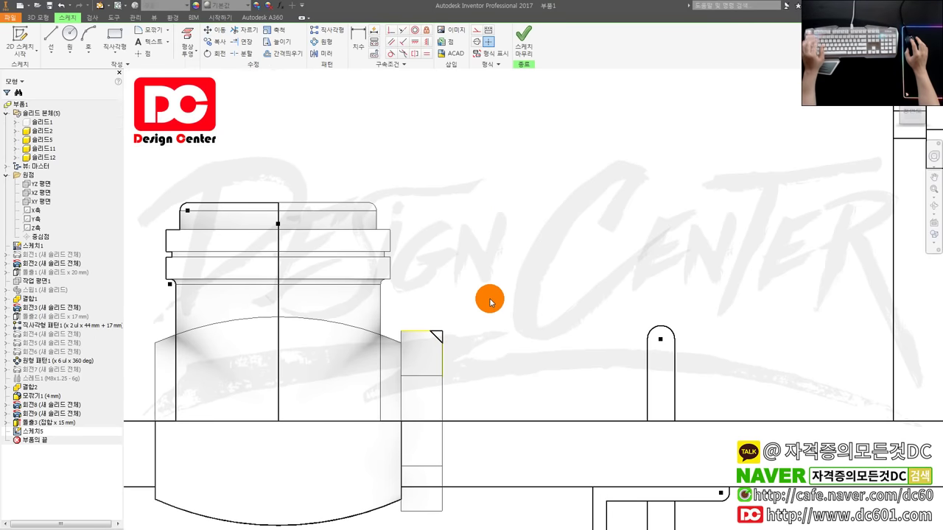
right_click_drag(489, 302, 512, 311)
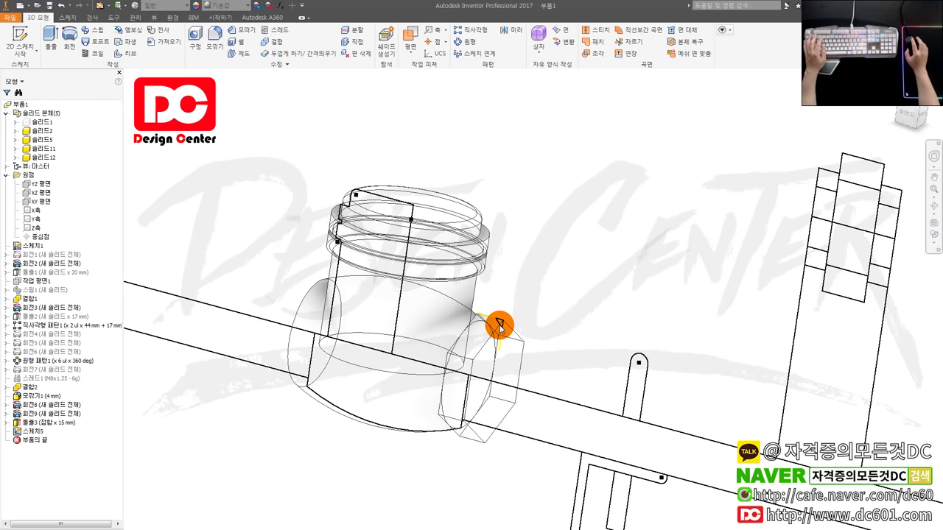
Begin a cut revolve of the triangle, trying the long line as the axis.
scroll(509, 327, "up", 5)
key("r")
scroll(491, 312, "down", 3)
scroll(491, 311, "down", 3)
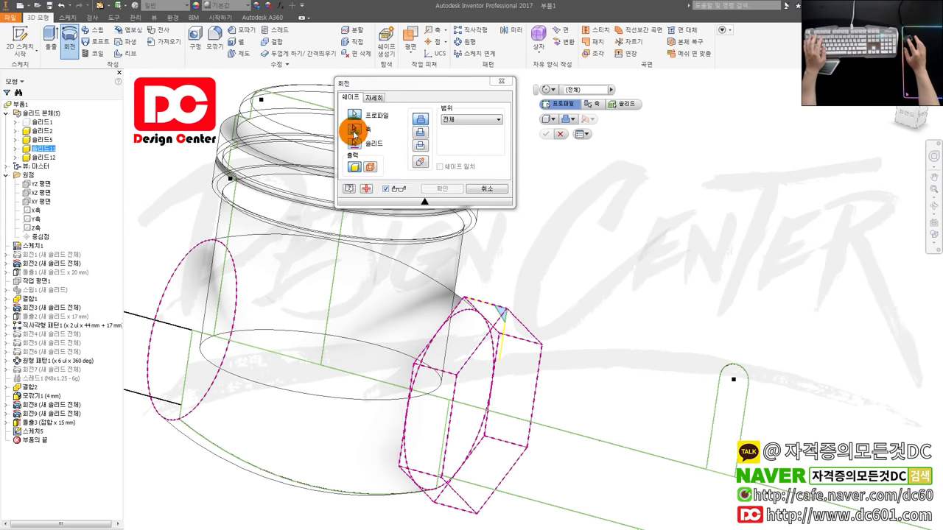
left_click(352, 129)
scroll(447, 322, "down", 2)
left_click(516, 366)
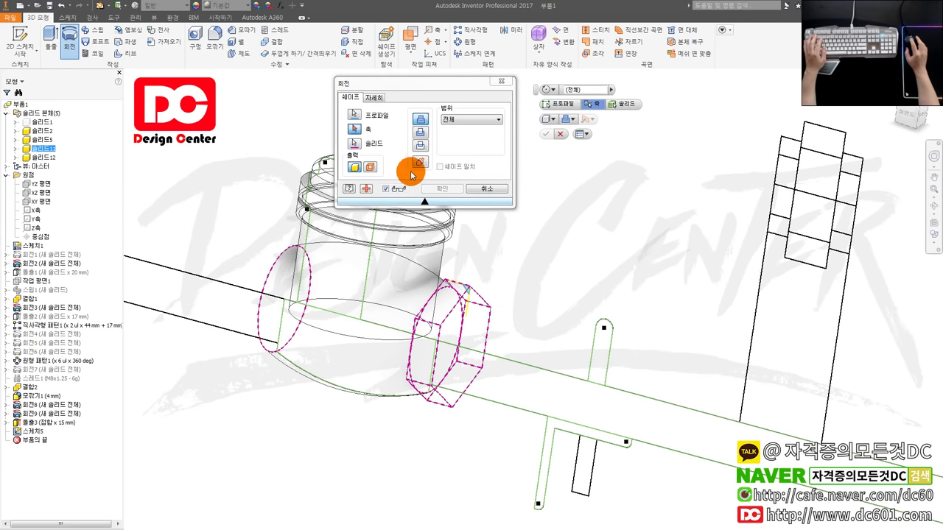
left_click(504, 360)
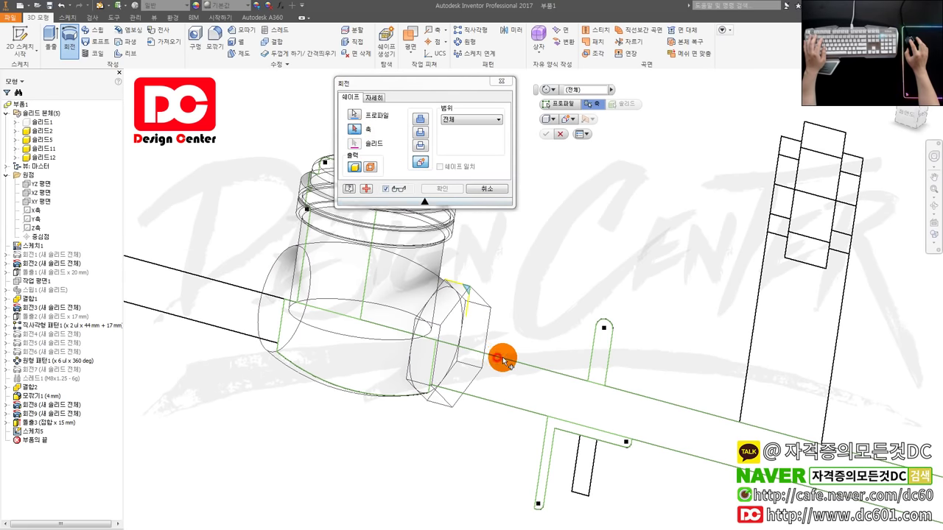
scroll(508, 350, "down", 3)
scroll(516, 346, "down", 2)
scroll(509, 339, "down", 2)
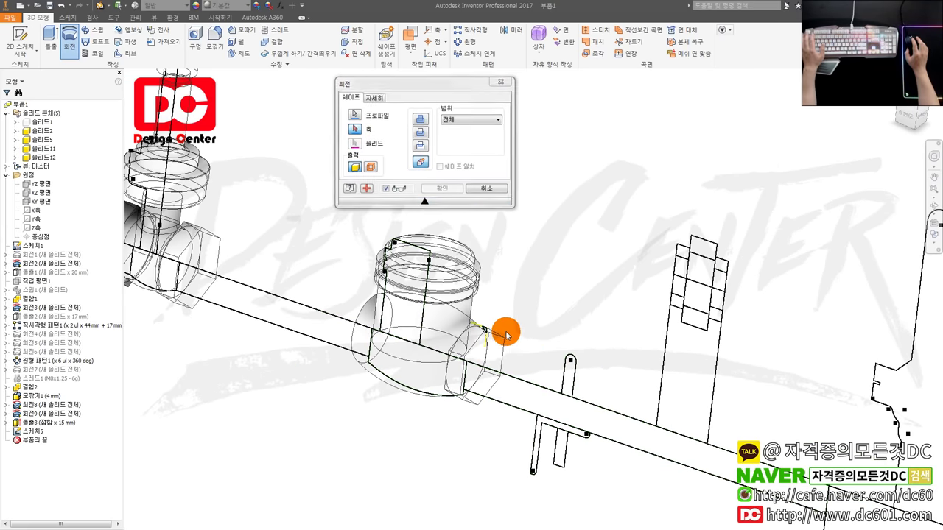
scroll(499, 330, "down", 3)
Restart the revolve and try the yellow projected edge as the axis.
key("r")
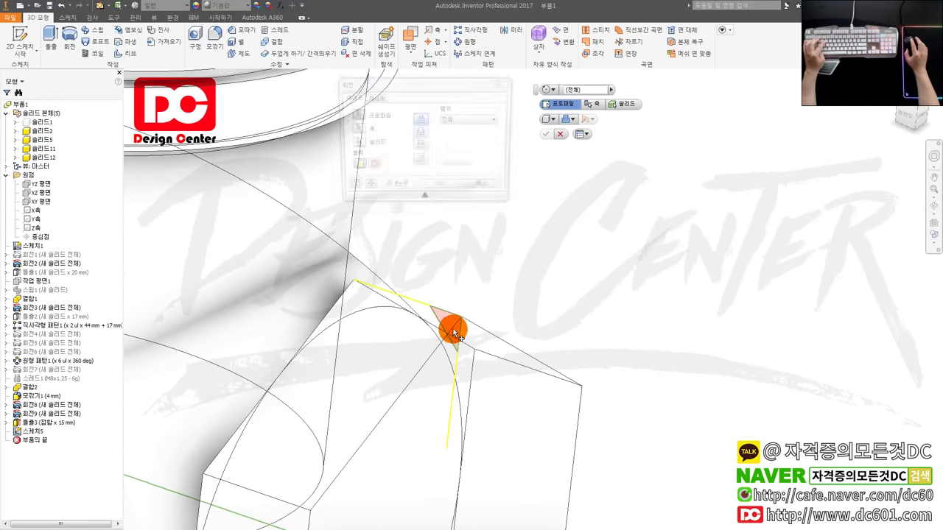
scroll(450, 328, "up", 3)
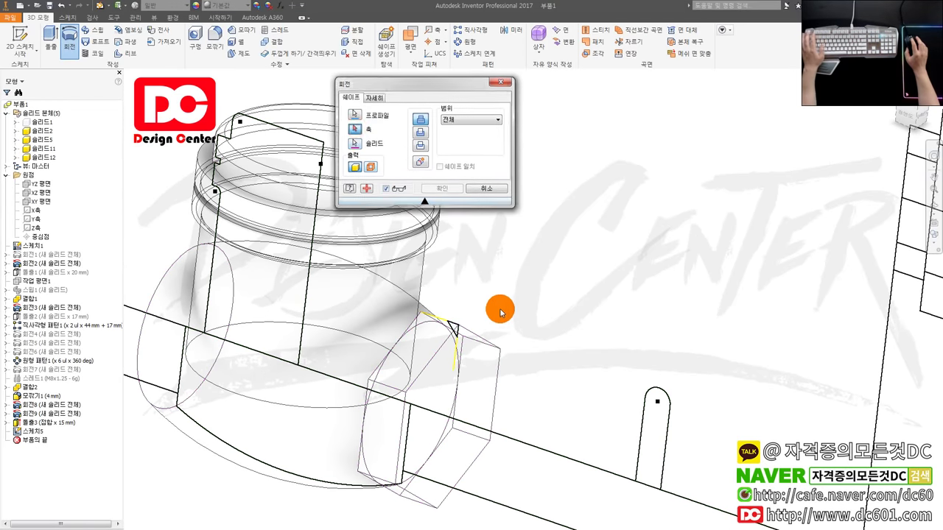
scroll(471, 317, "up", 3)
left_click(428, 343)
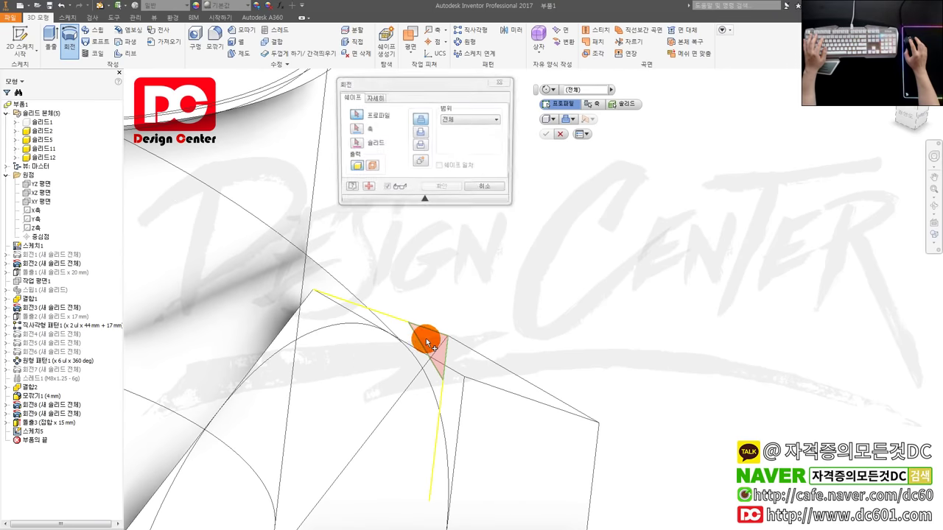
scroll(554, 318, "down", 3)
scroll(554, 319, "down", 3)
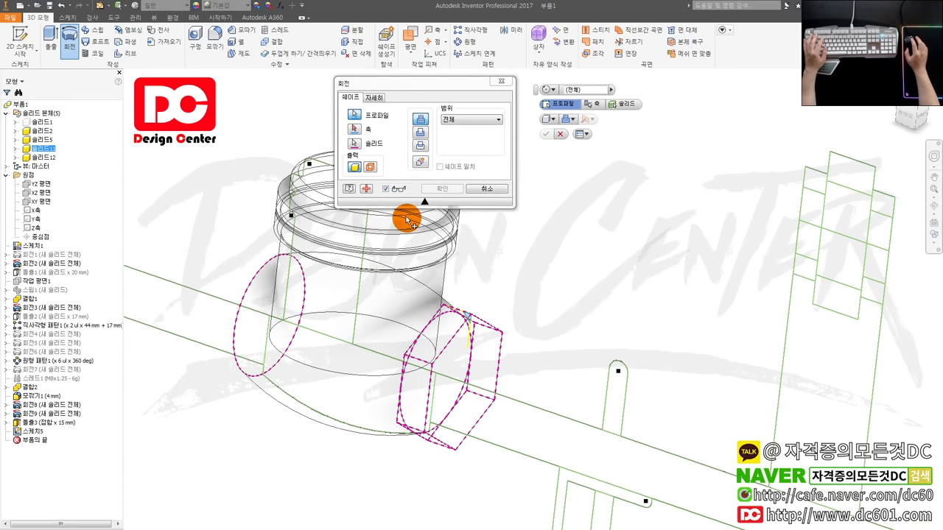
Use the browser's X axis as the revolve axis and confirm the Revolve10 chamfer cut.
left_click(355, 129)
scroll(500, 331, "up", 1)
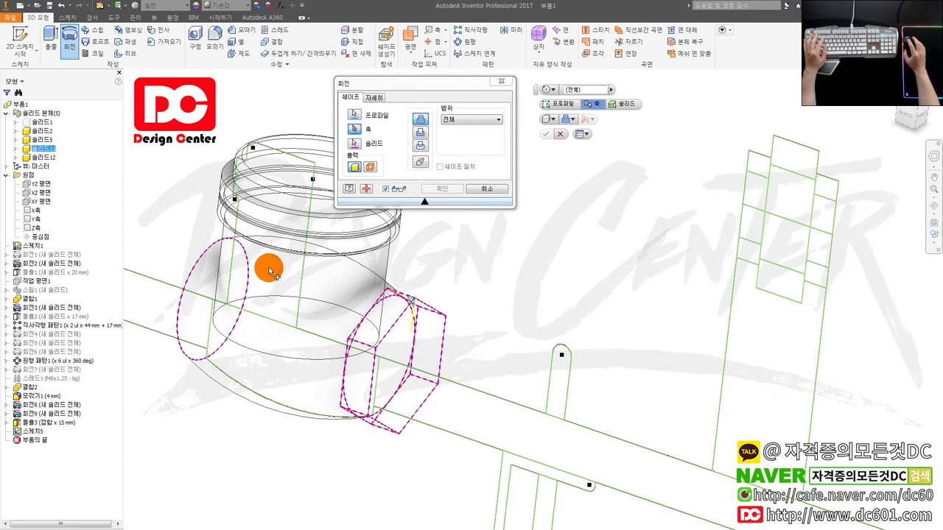
scroll(367, 303, "down", 3)
scroll(329, 302, "down", 5)
left_click(37, 212)
scroll(427, 354, "up", 3)
scroll(612, 386, "up", 2)
scroll(576, 382, "up", 2)
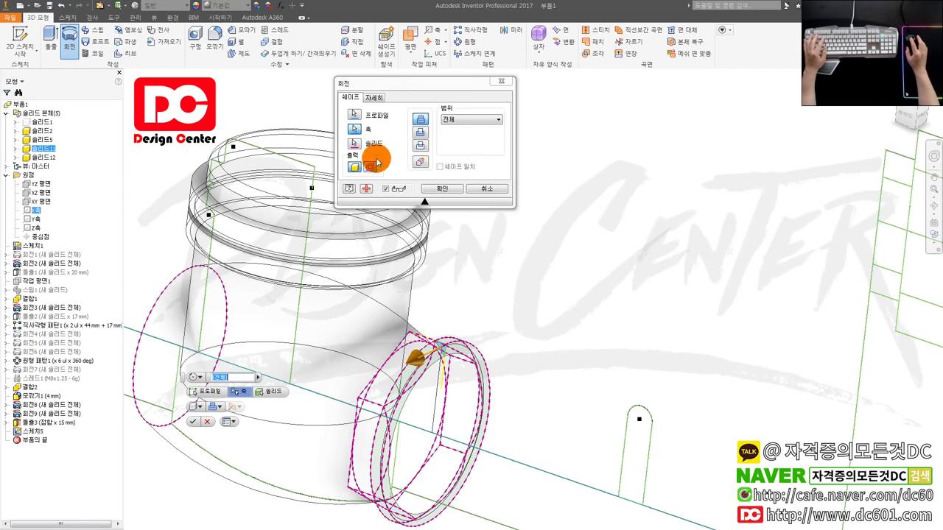
left_click(440, 189)
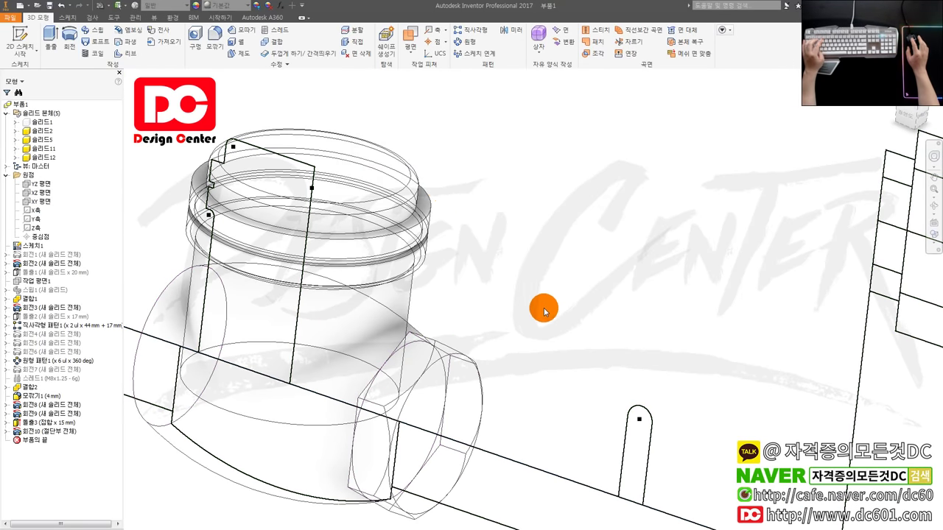
mouse_move(516, 344)
middle_mouse_down("shift")
mouse_move(489, 354)
mouse_move(500, 350)
middle_mouse_up("shift")
scroll(500, 349, "down", 2)
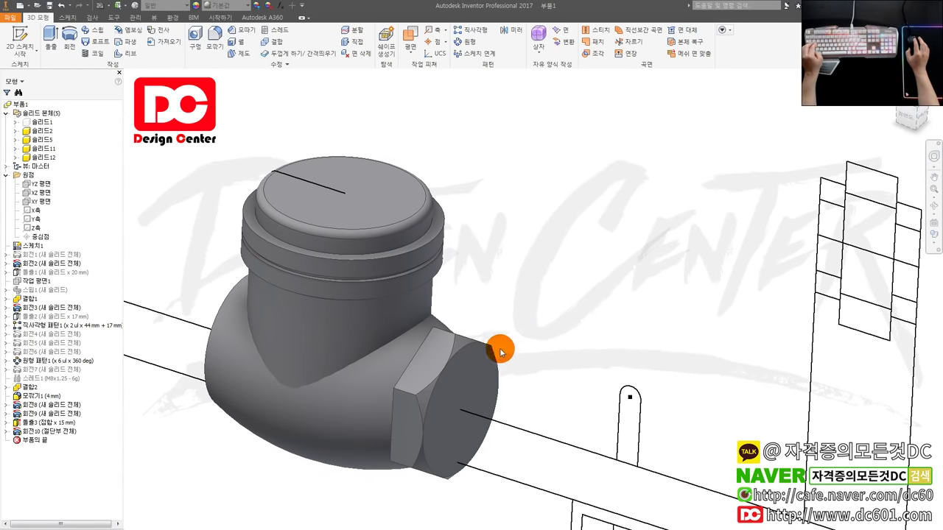
Change Extrude3 (돌출3) hex nut output to New Solid and accept the warning.
scroll(489, 347, "down", 2)
left_click(42, 157)
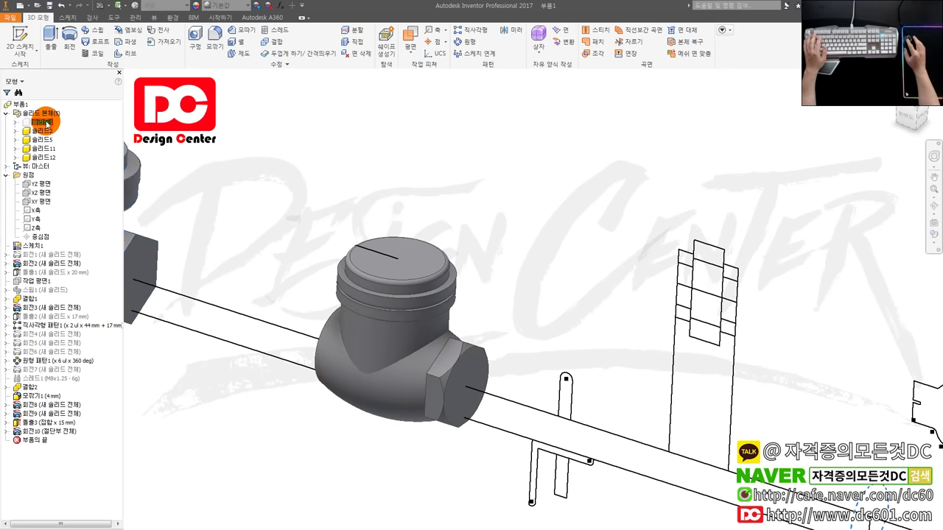
left_click(44, 157)
mouse_move(453, 400)
middle_mouse_down("shift")
mouse_move(491, 363)
mouse_move(459, 362)
middle_mouse_up("shift")
double_click(67, 424)
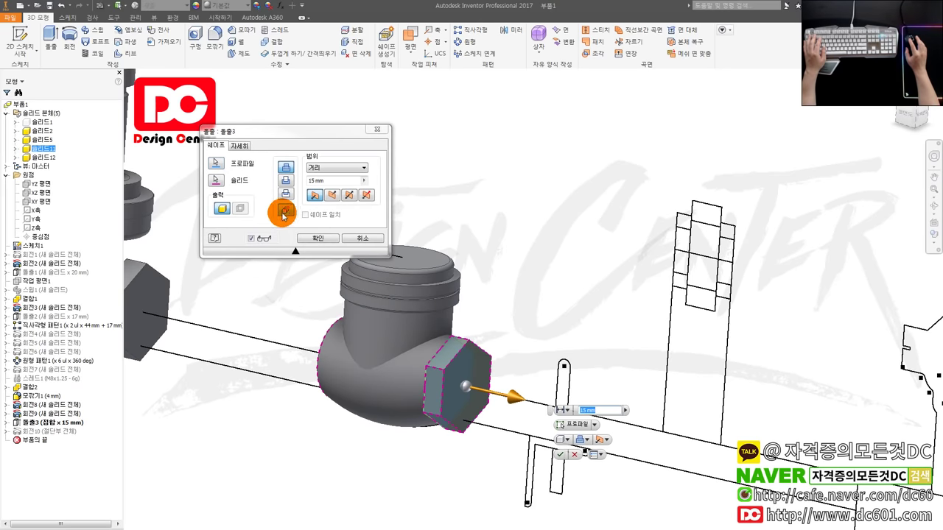
left_click(285, 211)
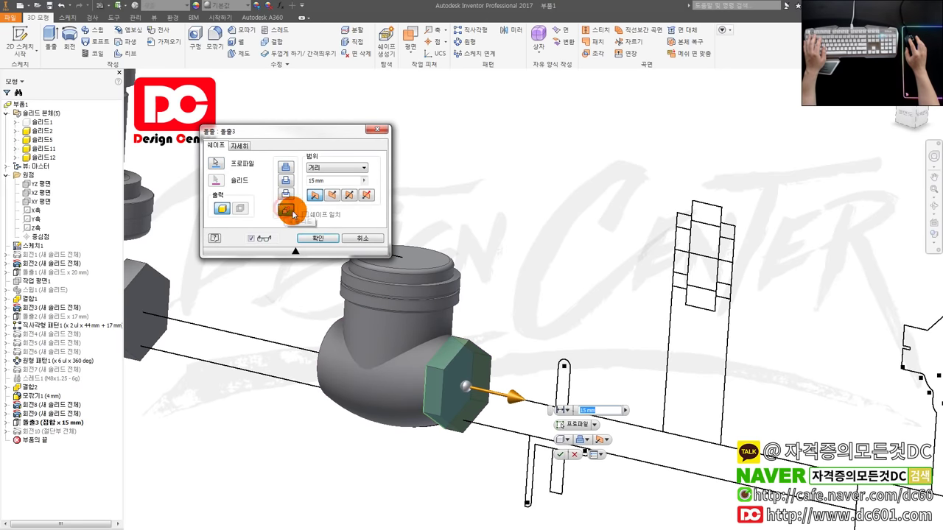
left_click(322, 245)
left_click(251, 87)
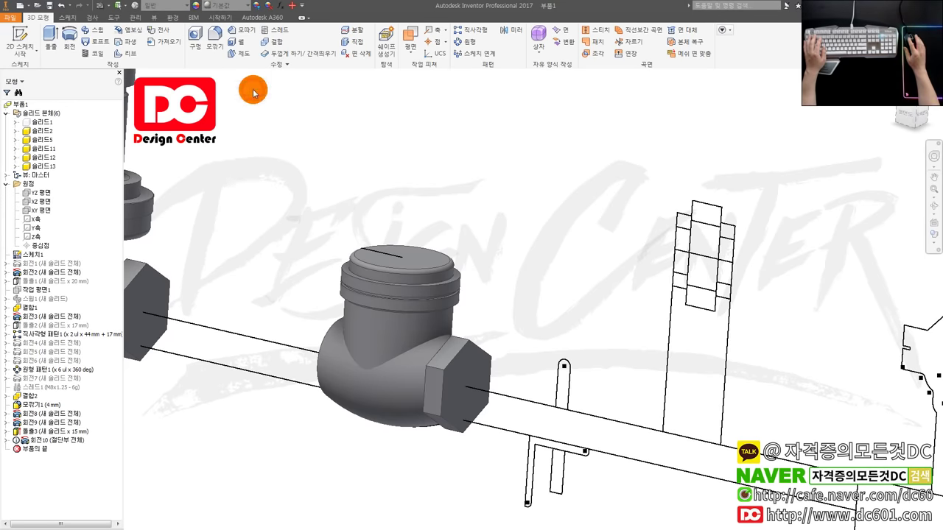
Re-edit Revolve10 (회전10) and confirm it unchanged.
left_click(58, 432)
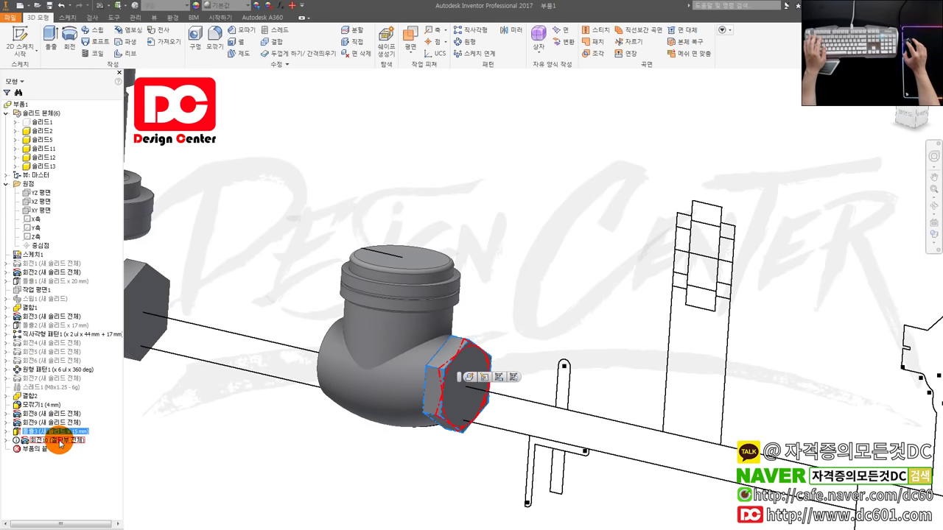
double_click(59, 440)
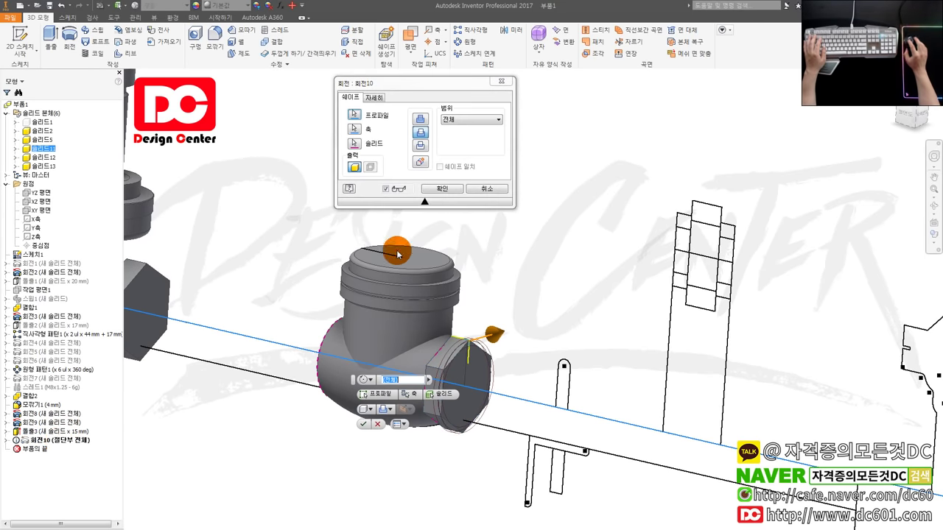
left_click(448, 190)
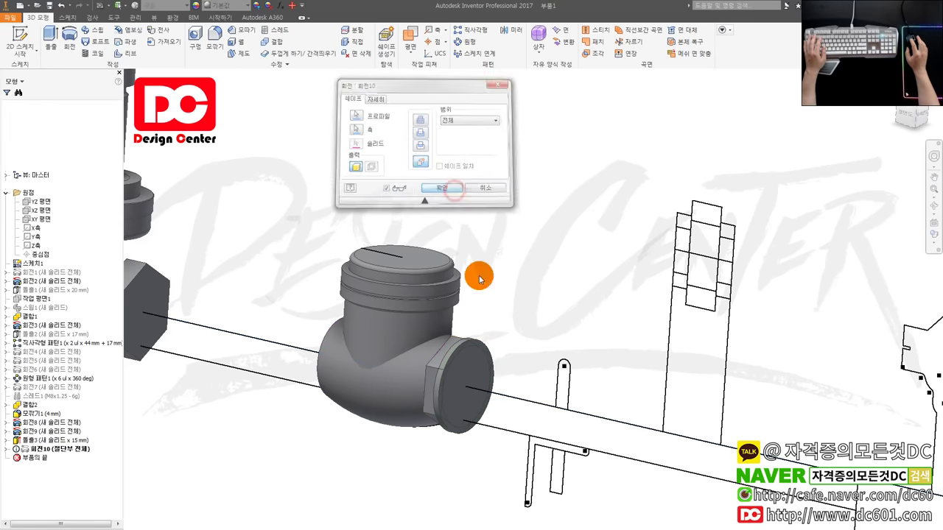
scroll(526, 360, "up", 4)
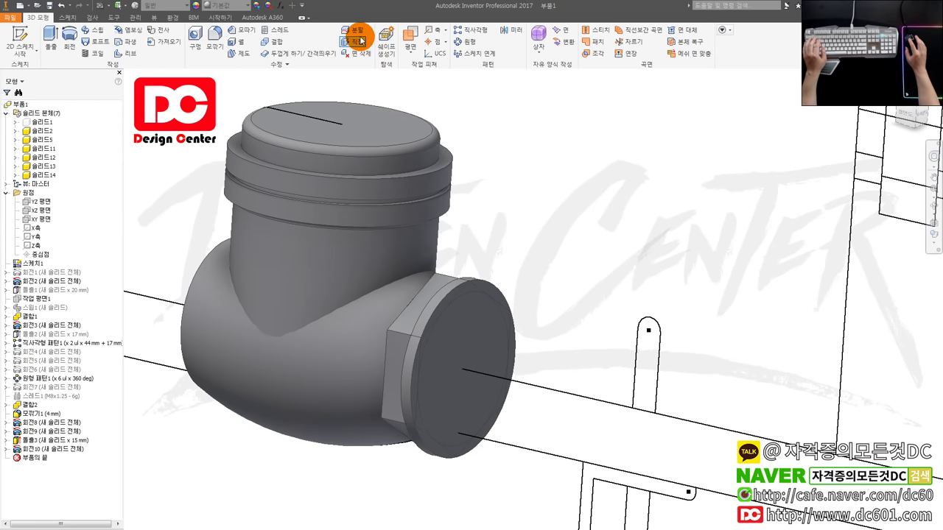
Combine the valve body (base) with the flange ring (tool) into one solid.
left_click(285, 49)
middle_click_drag(480, 238, 428, 216, "shift")
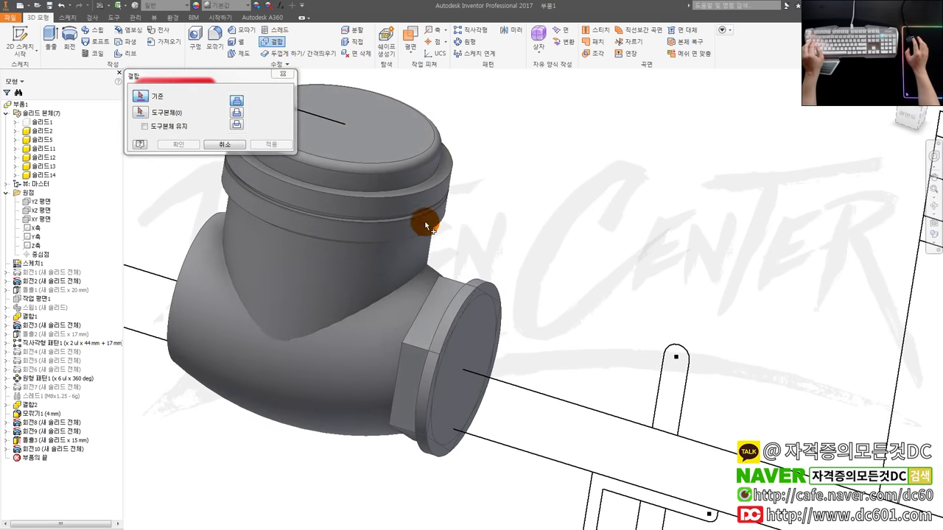
left_click(444, 302)
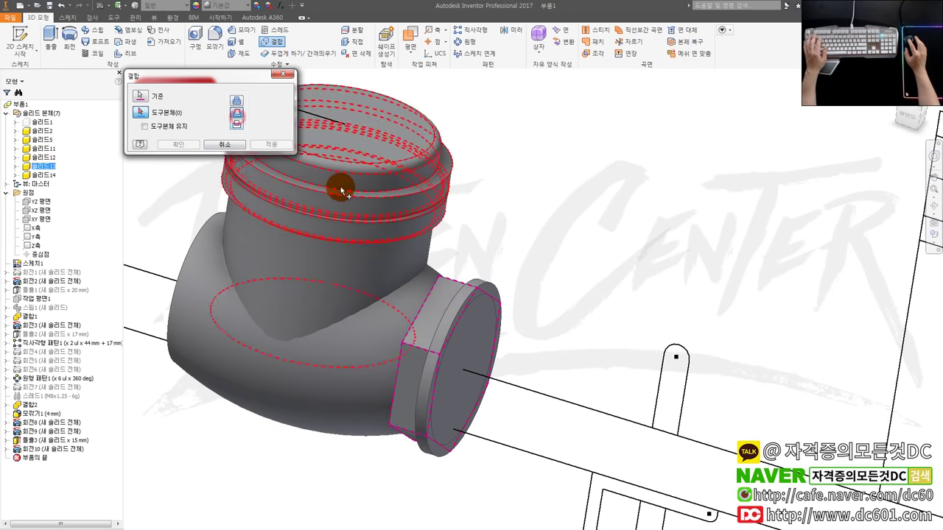
left_click(489, 289)
left_click(178, 145)
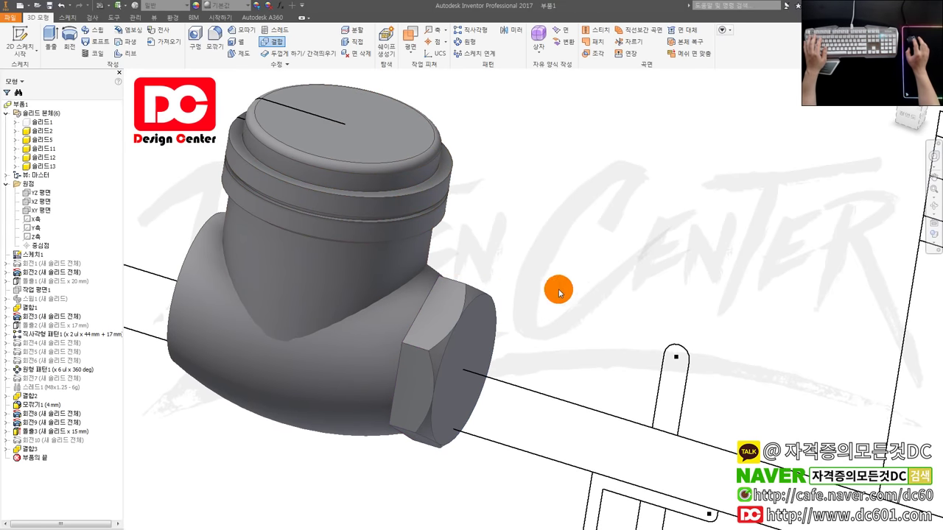
Select the hex nut end solid and orbit the view to inspect the valve body.
left_click(479, 348)
left_click(43, 167)
scroll(568, 301, "down", 3)
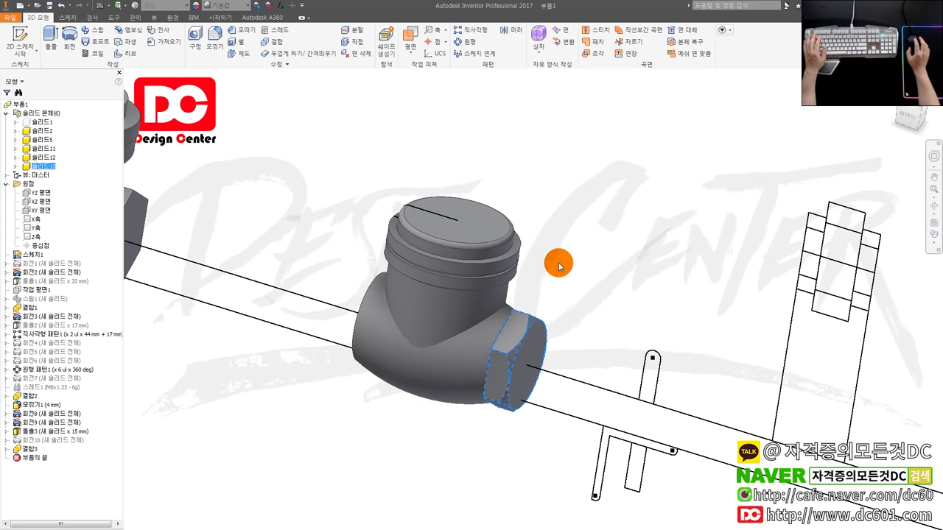
middle_click_drag(558, 260, 600, 275)
scroll(509, 253, "down", 3)
scroll(412, 232, "up", 6)
left_click(225, 208)
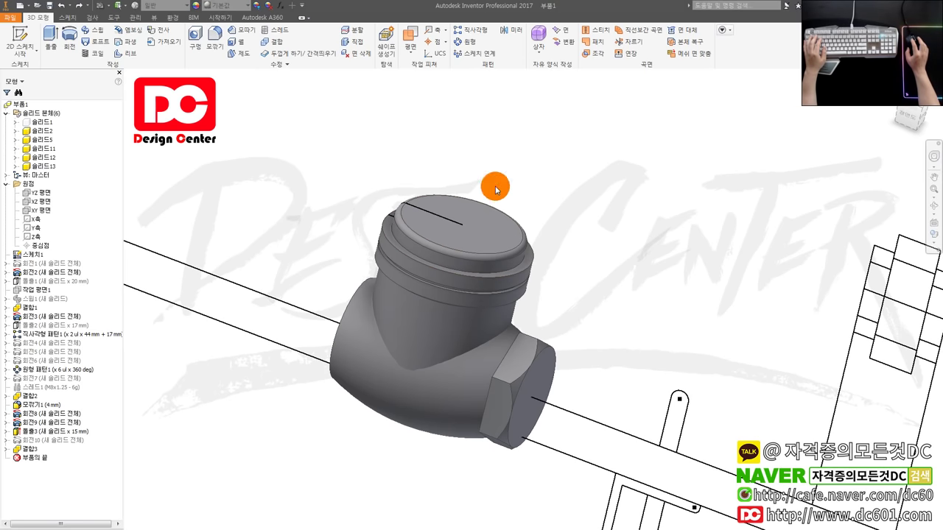
middle_click_drag(520, 219, 581, 236, "shift")
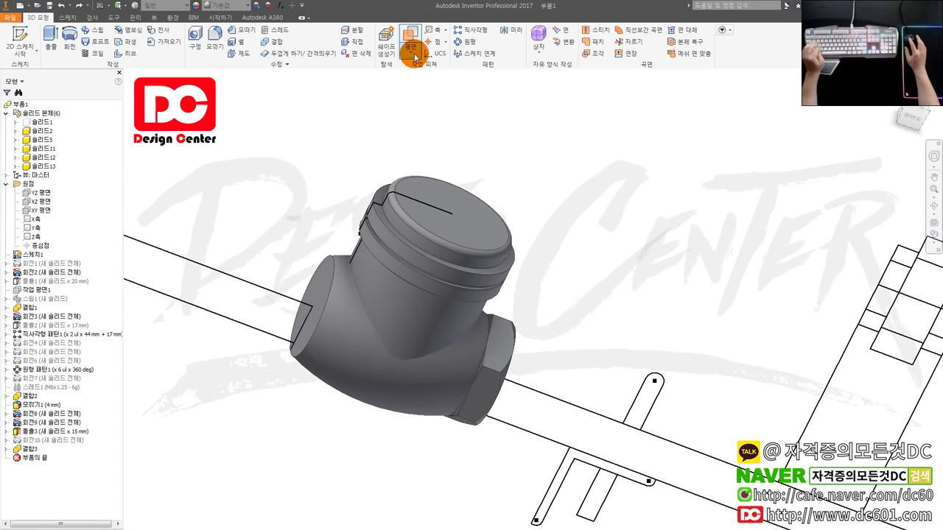
Create Work Plane2 offset from the valve's end face.
left_click(417, 58)
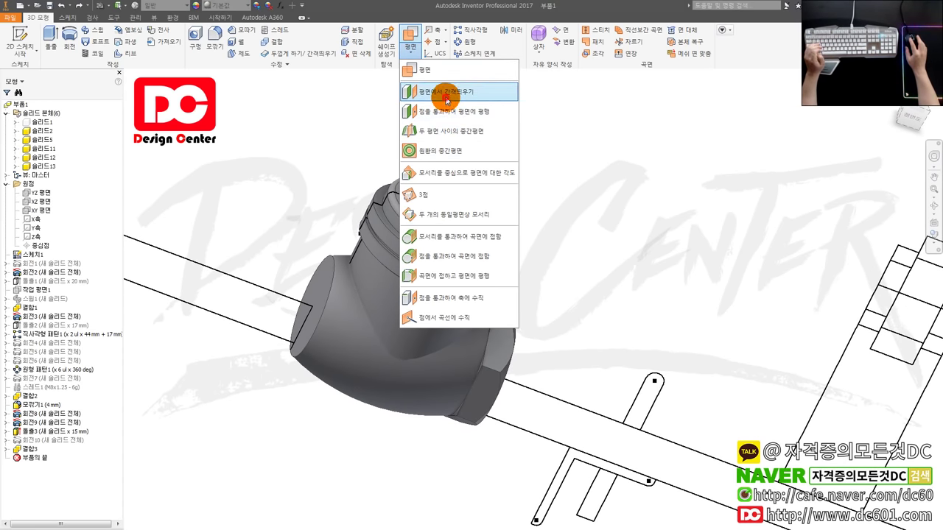
left_click(447, 101)
left_click(311, 280)
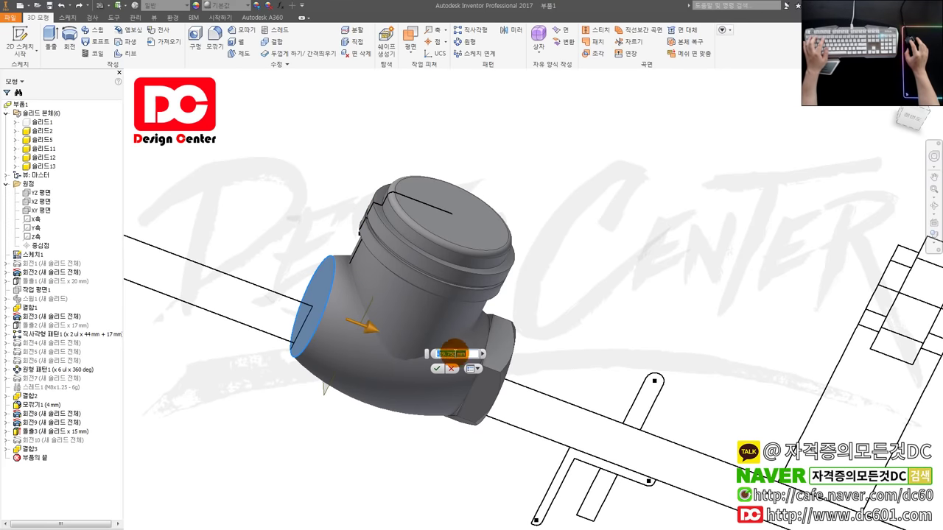
key("Return")
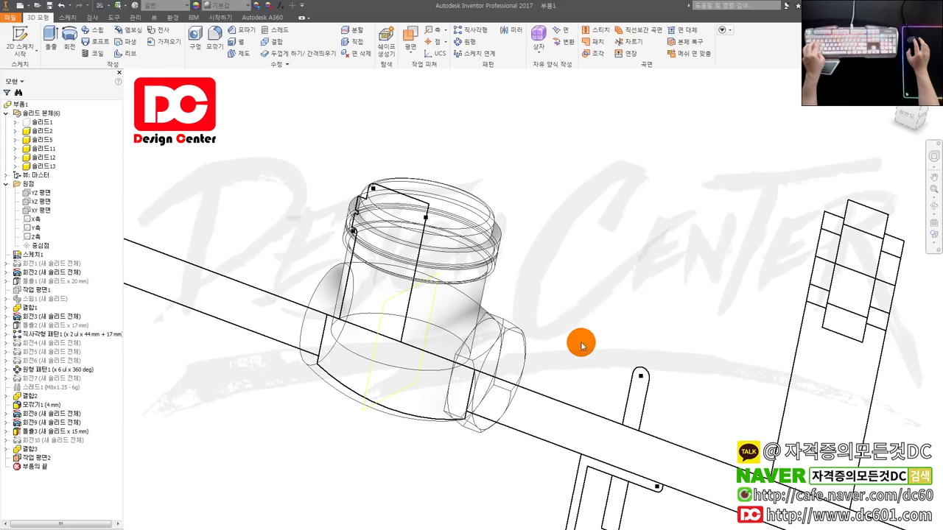
Mirror the hex nut end solid body across Work Plane2.
left_click(512, 30)
left_click(140, 111)
left_click(510, 335)
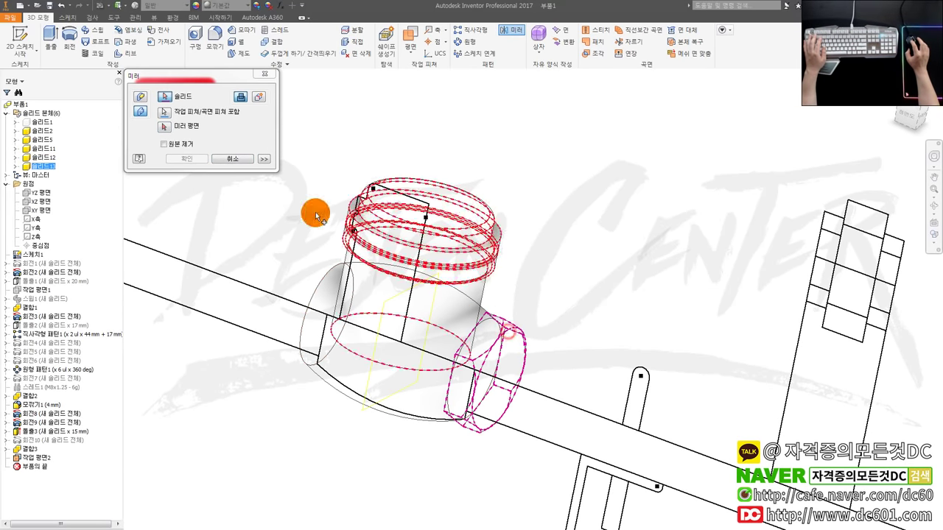
left_click(167, 128)
left_click(381, 305)
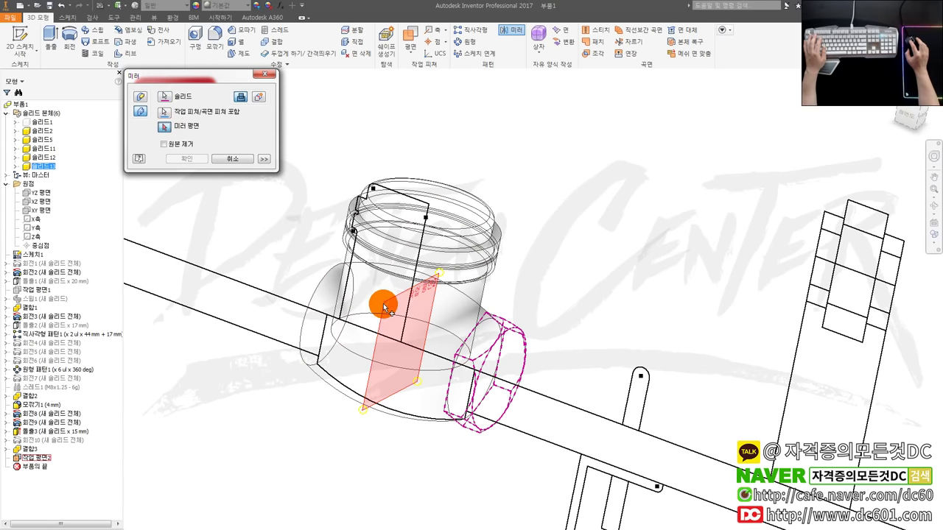
left_click(186, 158)
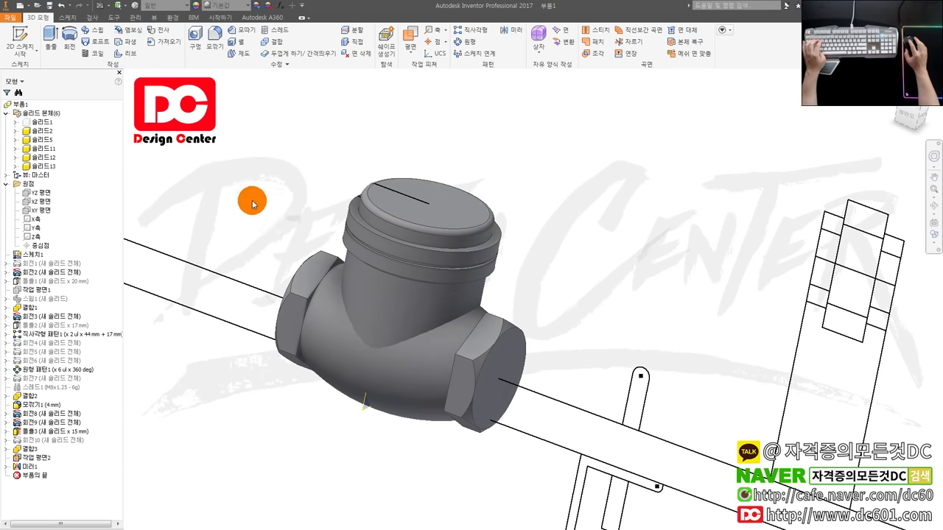
scroll(284, 248, "down", 3)
scroll(354, 264, "up", 3)
scroll(337, 274, "down", 3)
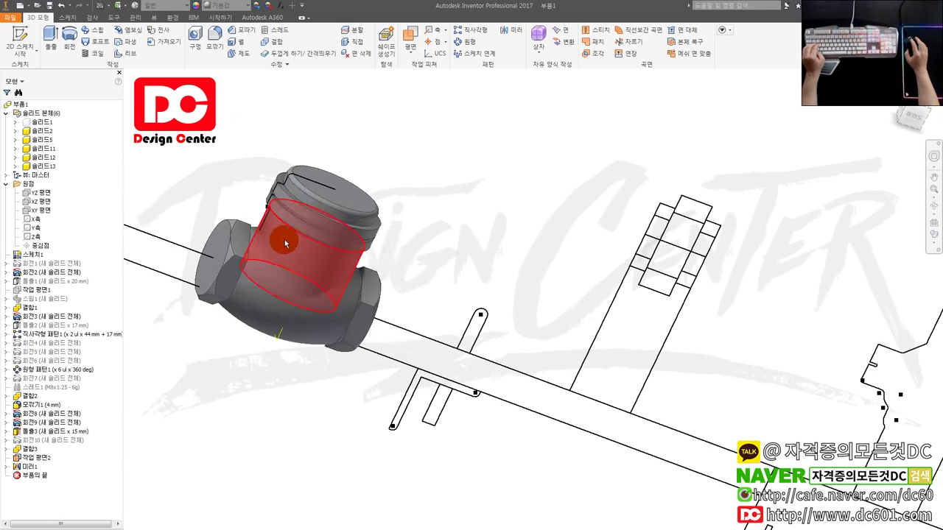
Select 솔리드12, turn the view to show both hex ends, and cancel the Mirror dialog.
scroll(236, 225, "up", 1)
scroll(178, 218, "up", 1)
left_click(43, 157)
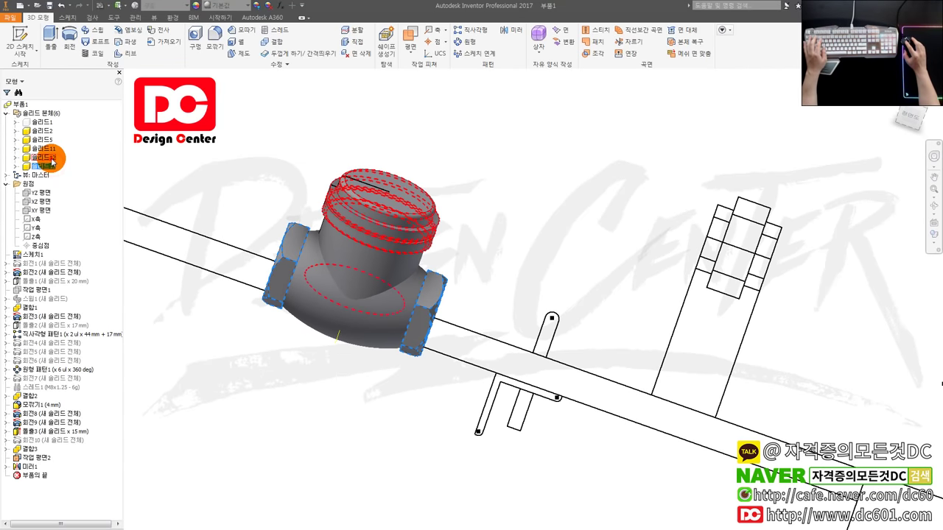
middle_click_drag(267, 177, 263, 148, "shift")
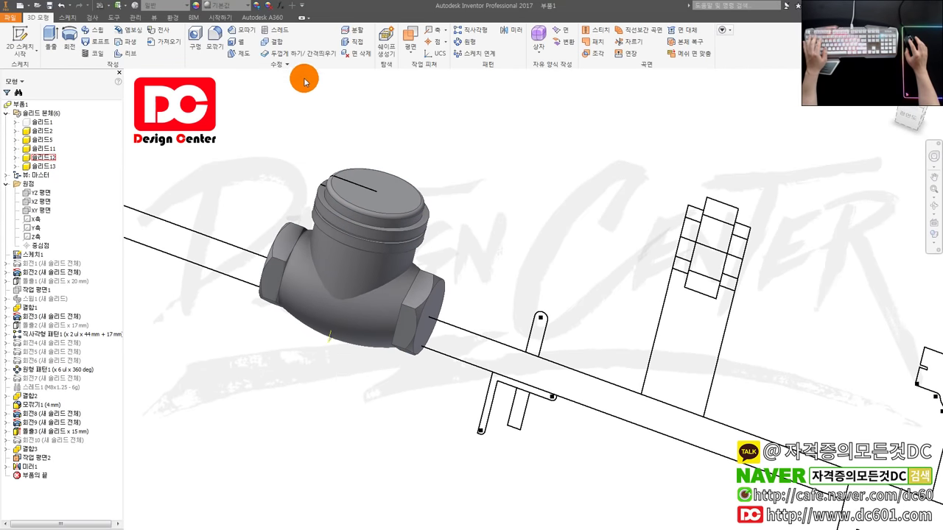
scroll(338, 247, "up", 3)
middle_click_drag(368, 331, 528, 295, "shift")
key("m")
key("i")
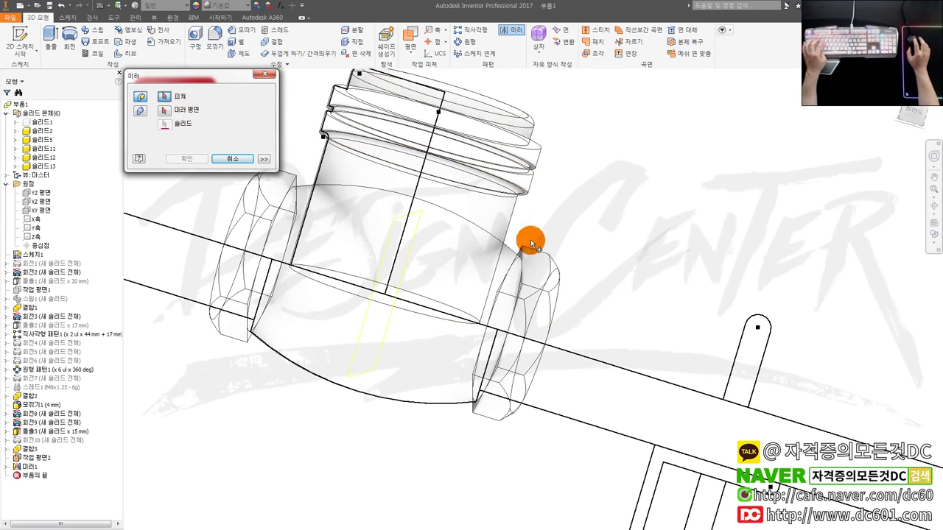
left_click(232, 158)
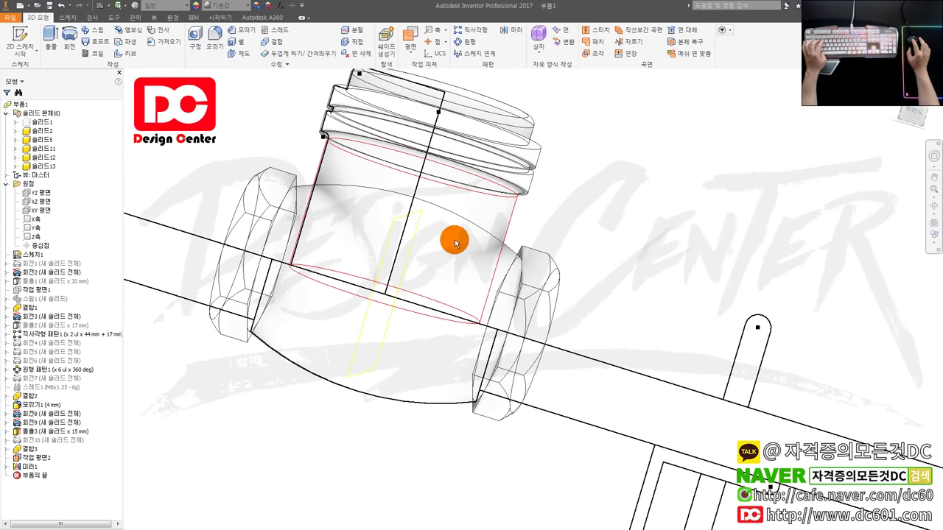
mouse_move(604, 291)
middle_mouse_down("shift")
mouse_move(564, 301)
mouse_move(508, 238)
mouse_move(456, 207)
middle_mouse_up("shift")
Combine the strainer cap as base with the body and both hex nut ends as tools.
left_click(272, 41)
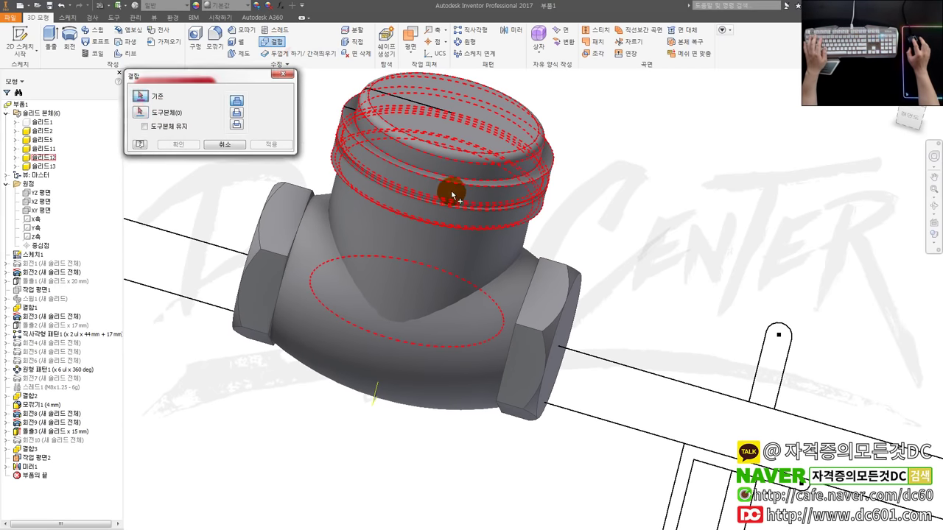
left_click(456, 198)
left_click(276, 232)
left_click_drag(324, 255, 500, 322)
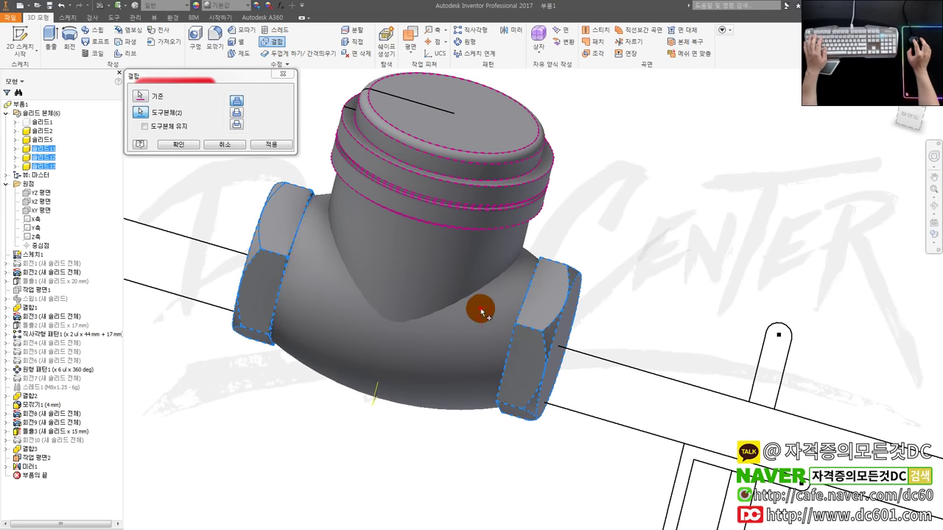
left_click(46, 140)
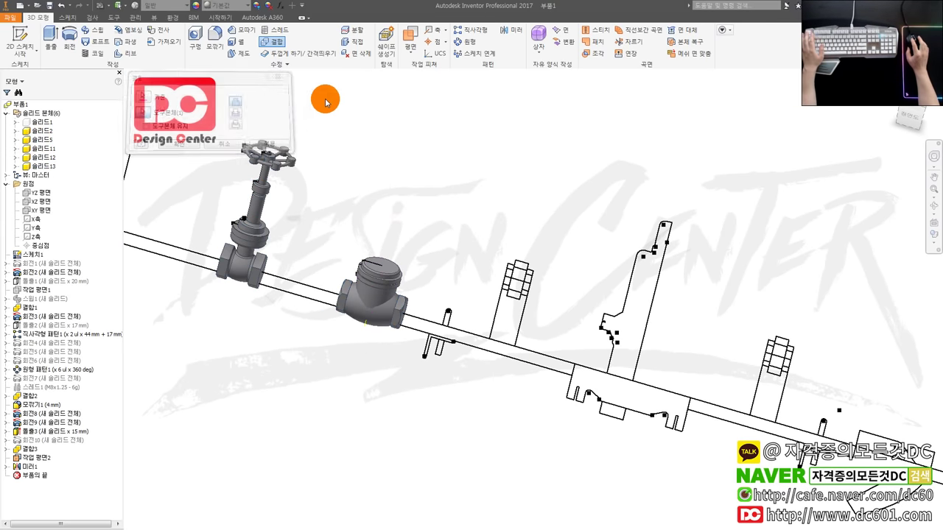
left_click(52, 157)
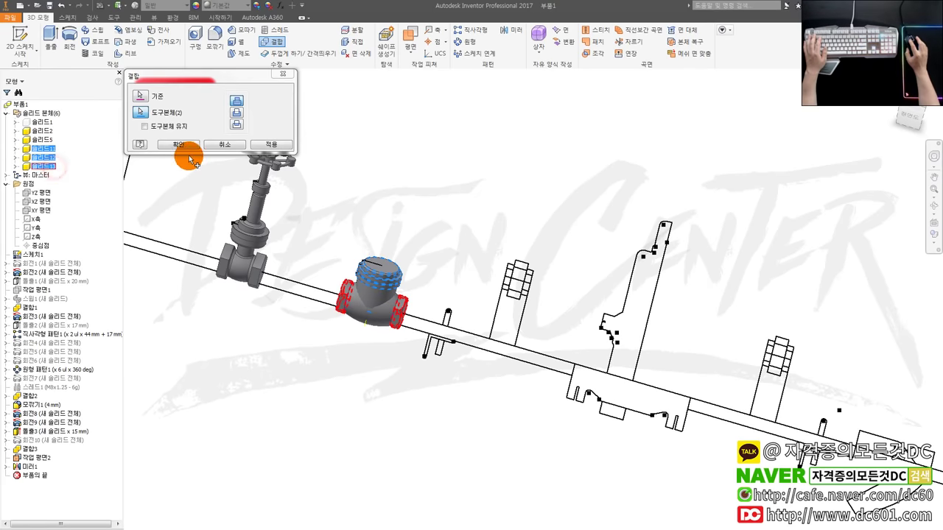
left_click(184, 146)
Toggle the strainer body's visibility and zoom around the pipe line model.
right_click(43, 148)
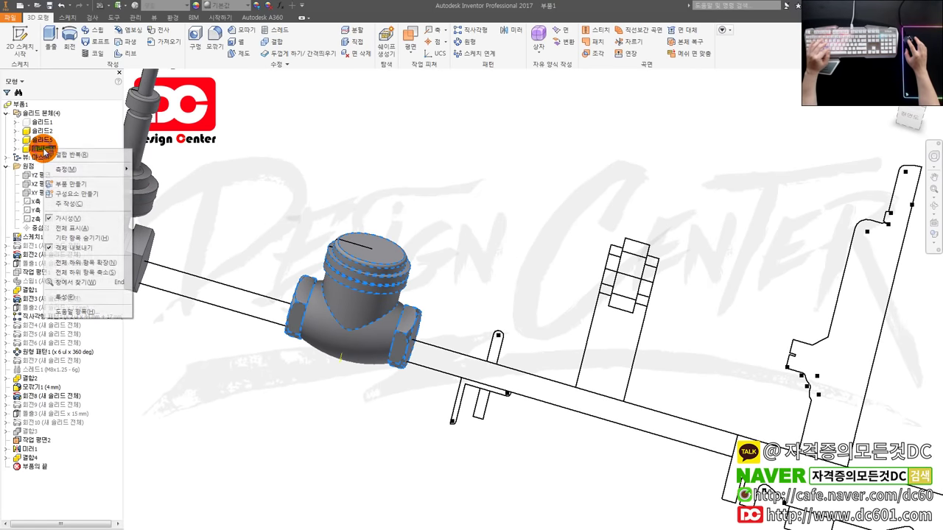
left_click(44, 151)
scroll(436, 305, "up", 3)
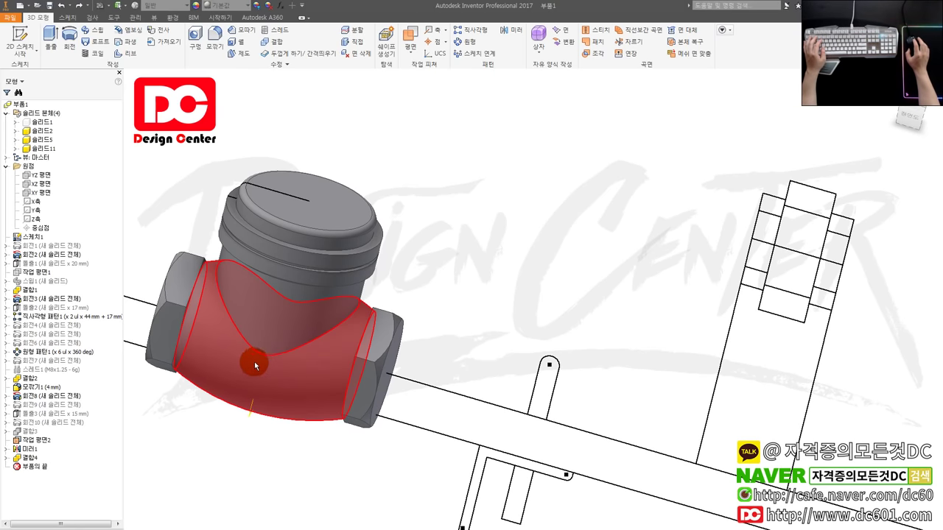
scroll(446, 345, "down", 2)
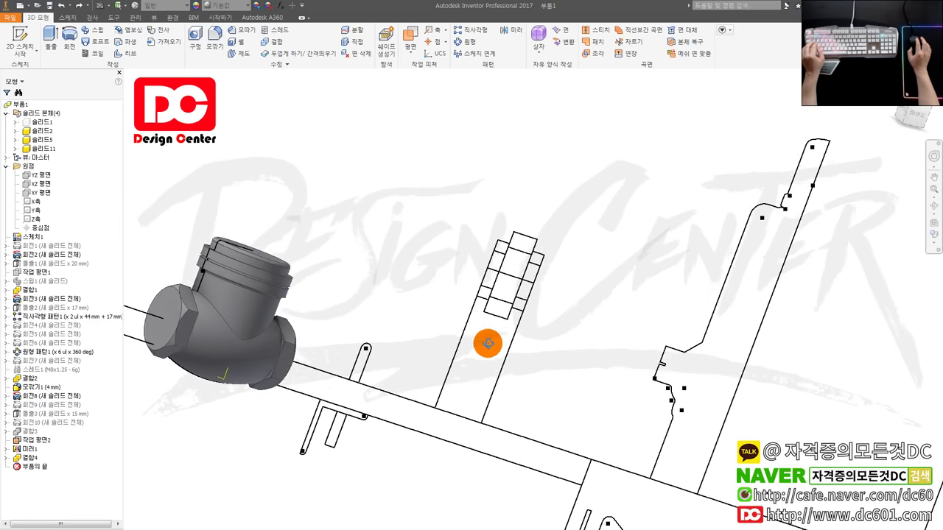
scroll(488, 342, "down", 2)
scroll(390, 343, "down", 2)
scroll(320, 336, "down", 1)
scroll(368, 333, "down", 2)
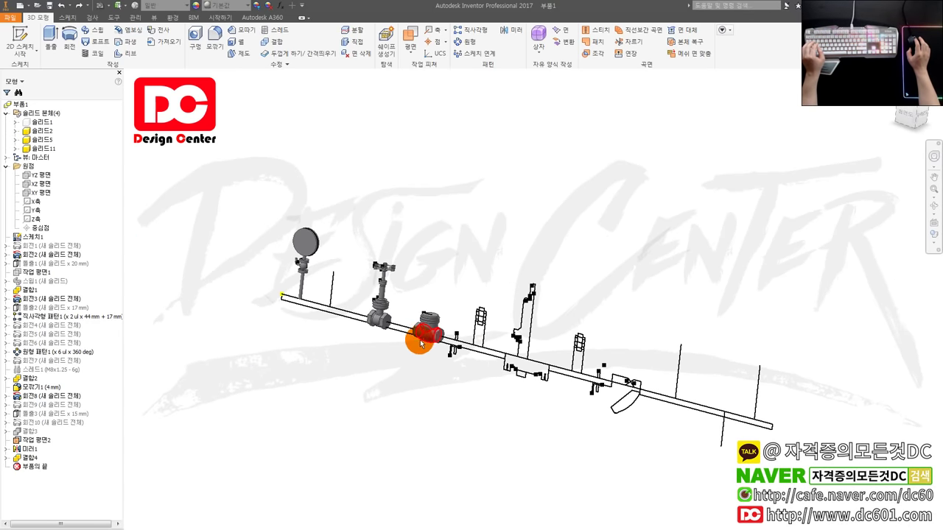
scroll(383, 320, "up", 4)
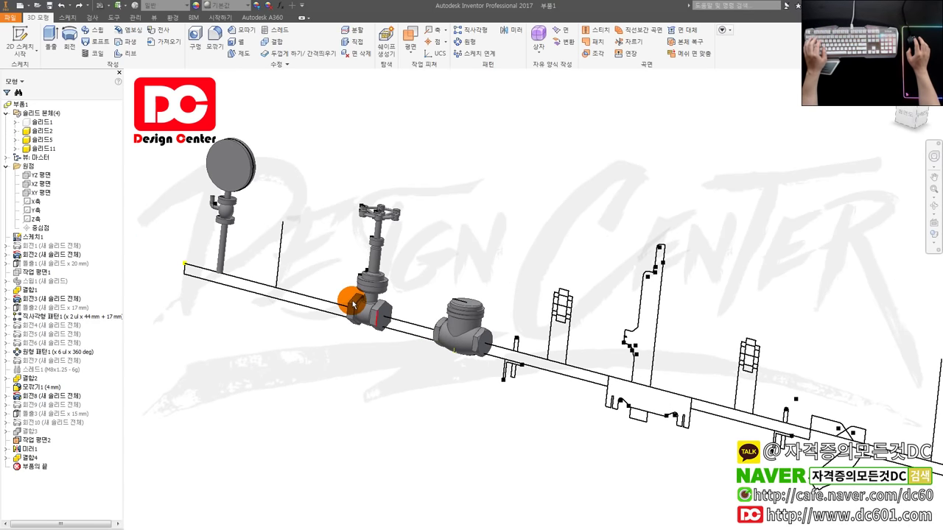
Select the gate valve body, pan and zoom around it, then switch to AutoCAD pipe1.dwg.
left_click(42, 139)
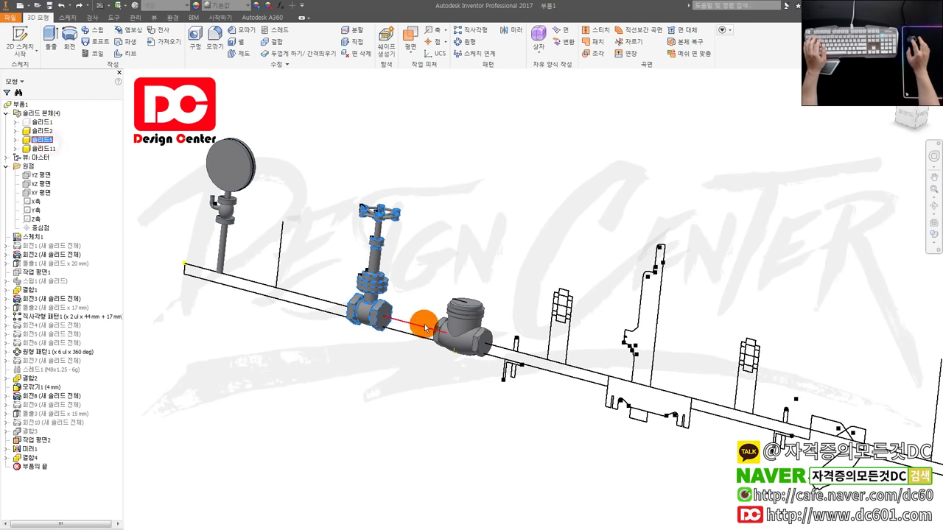
middle_click_drag(545, 361, 415, 385)
scroll(421, 379, "up", 2)
scroll(423, 380, "down", 1)
scroll(425, 381, "down", 1)
scroll(473, 381, "up", 2)
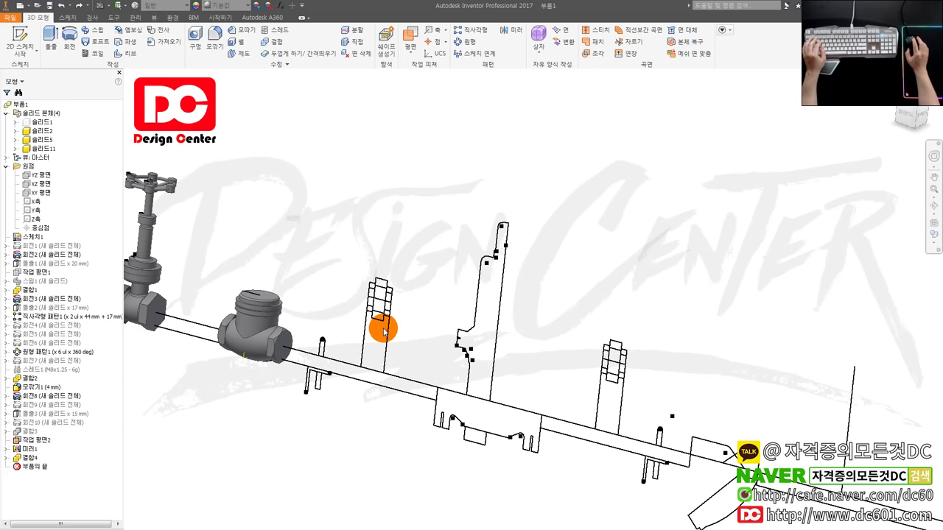
middle_click_drag(375, 341, 422, 333)
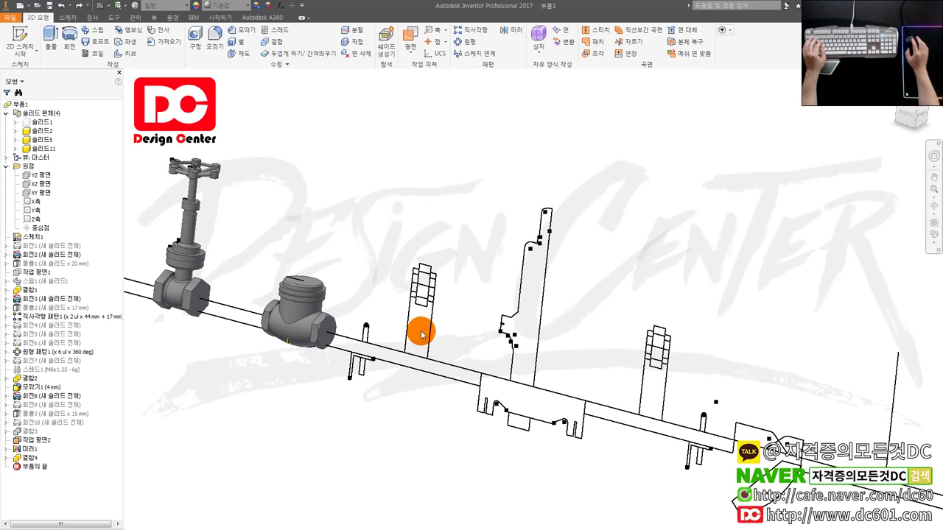
scroll(424, 343, "up", 2)
scroll(420, 335, "down", 2)
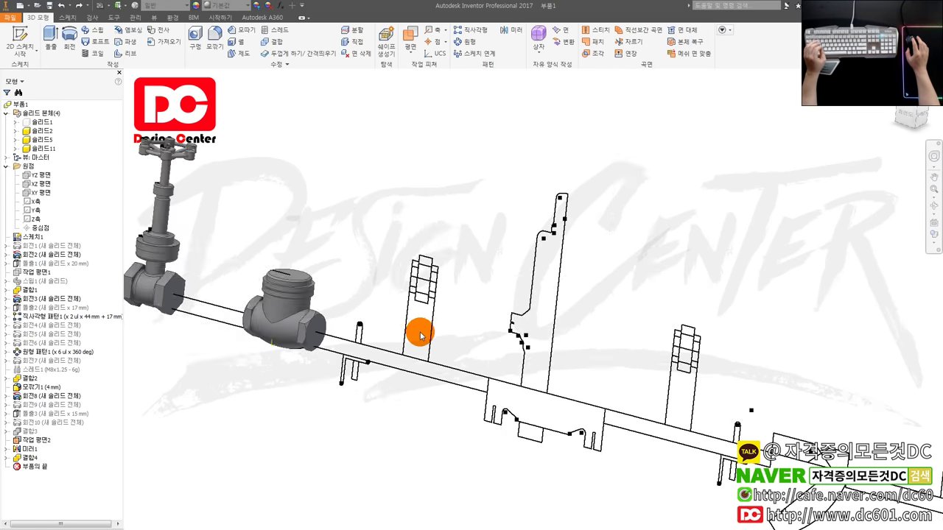
scroll(420, 336, "up", 2)
scroll(400, 344, "down", 2)
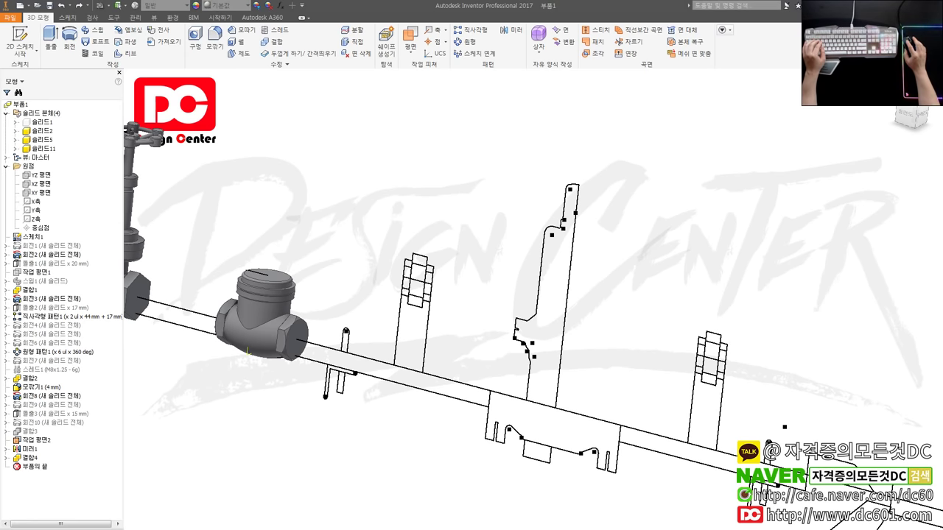
key("alt+Tab")
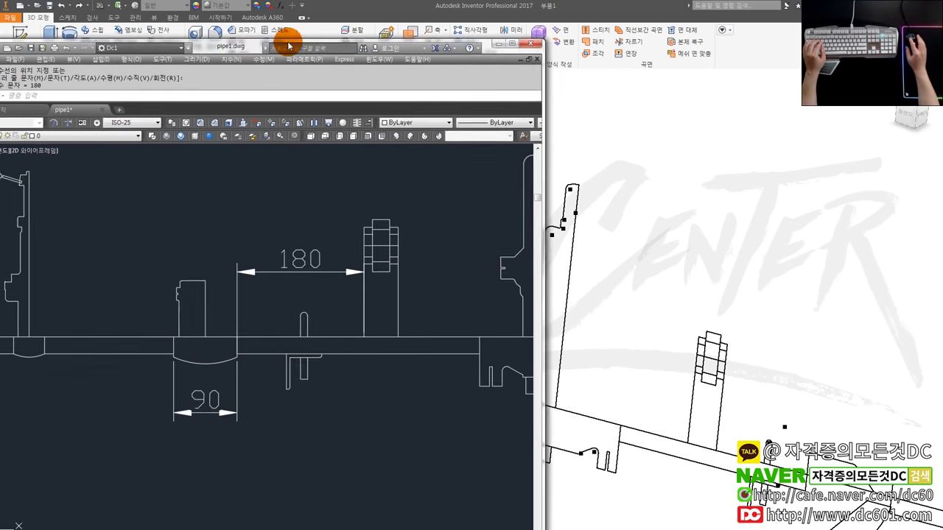
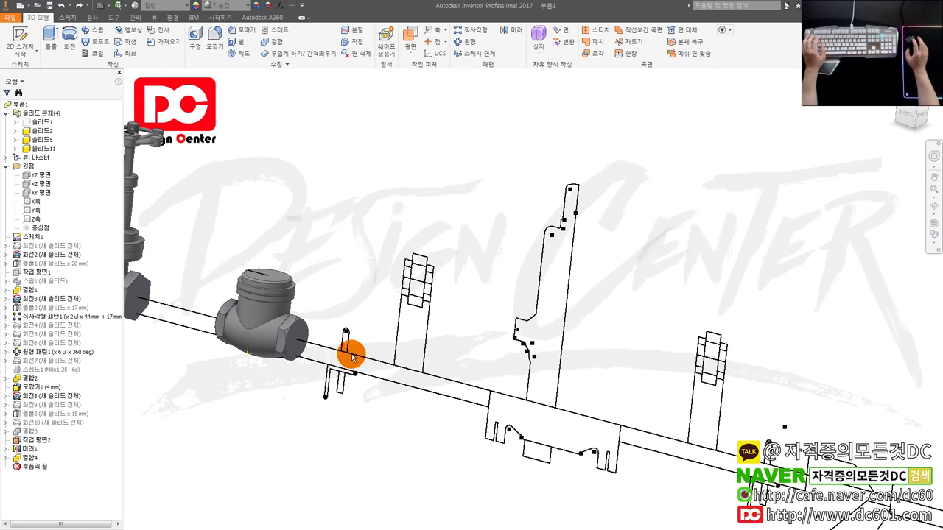
Create a work plane offset from the valve end face along the pipe.
scroll(362, 343, "up", 3)
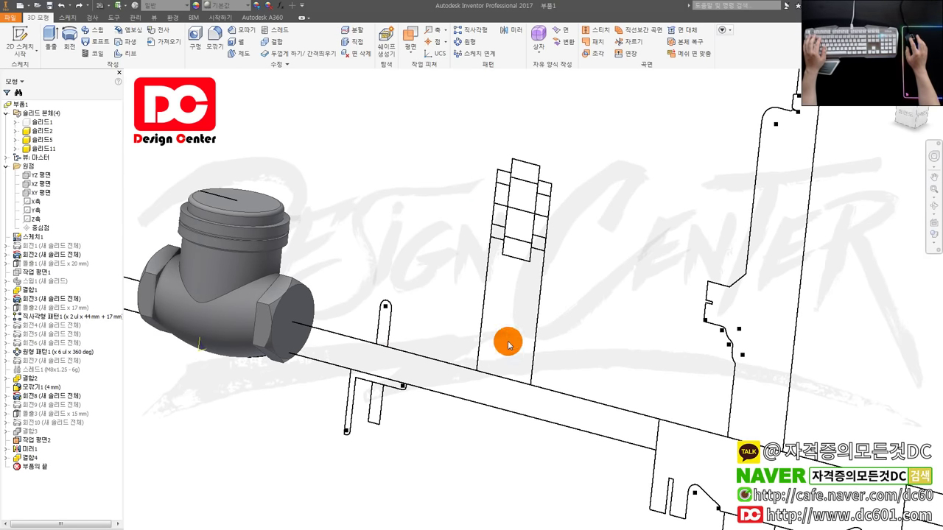
left_click(410, 50)
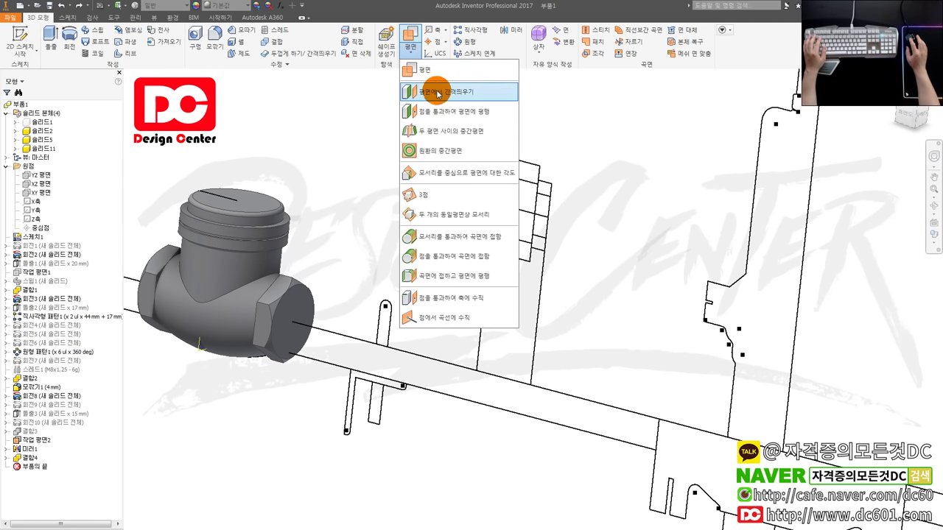
left_click(434, 89)
left_click_drag(308, 284, 466, 349)
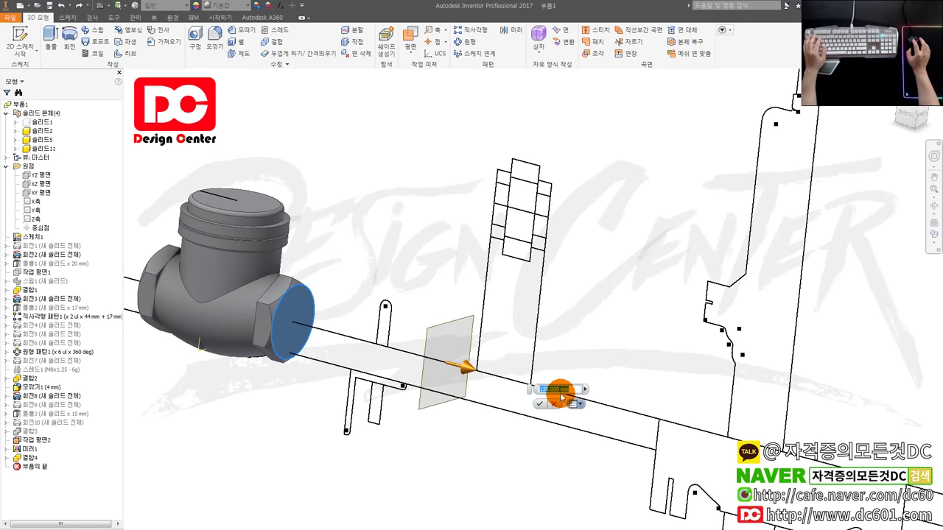
key("Return")
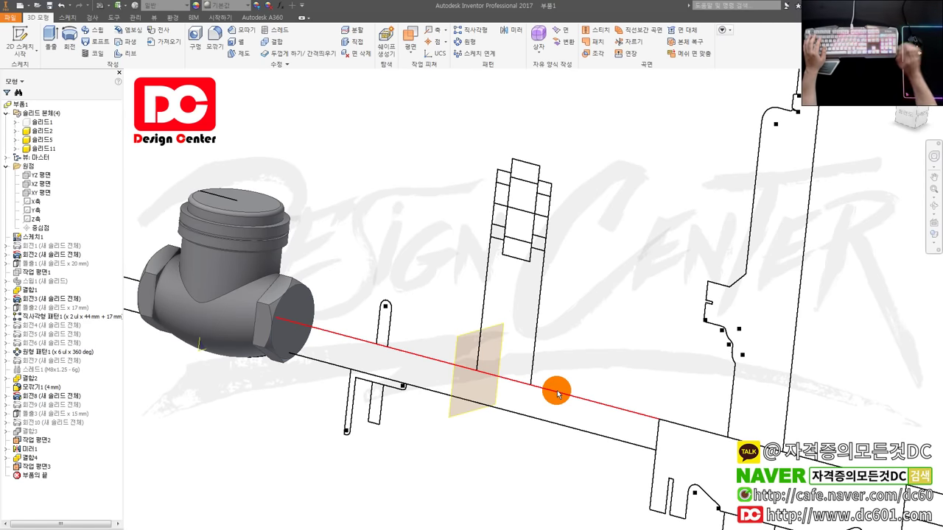
Start a new sketch, Sketch6, on the offset Work Plane3.
middle_click_drag(560, 330, 573, 370, "shift")
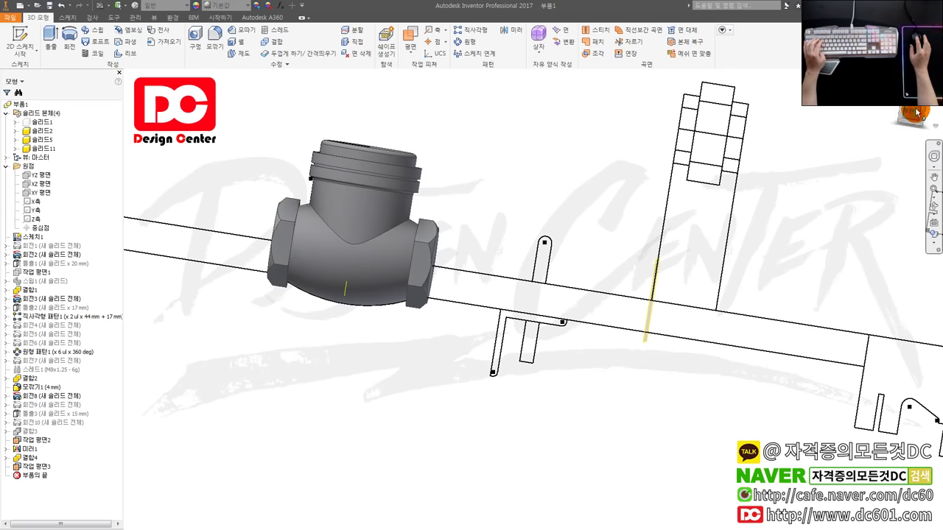
left_click(917, 112)
scroll(316, 333, "up", 5)
scroll(300, 317, "up", 3)
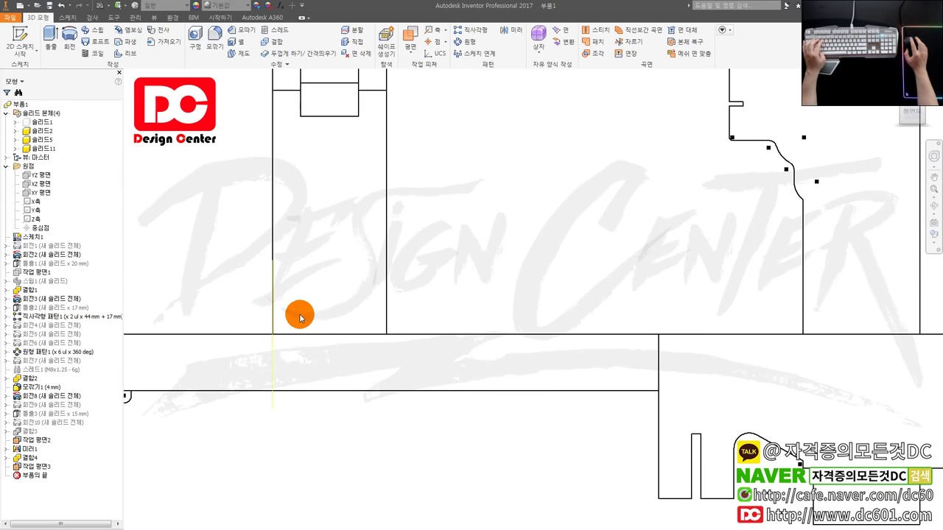
scroll(320, 317, "down", 5)
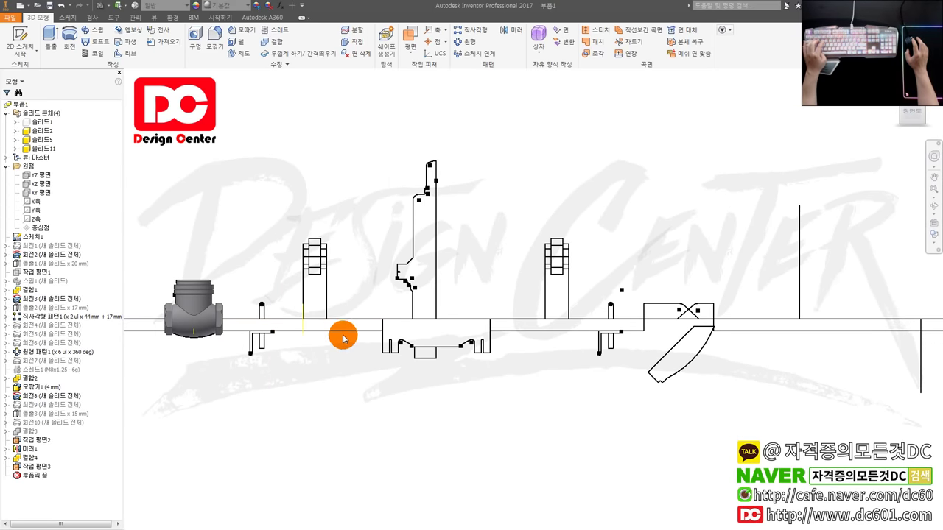
scroll(342, 336, "down", 3)
middle_click_drag(339, 341, 313, 362, "shift")
scroll(313, 362, "up", 5)
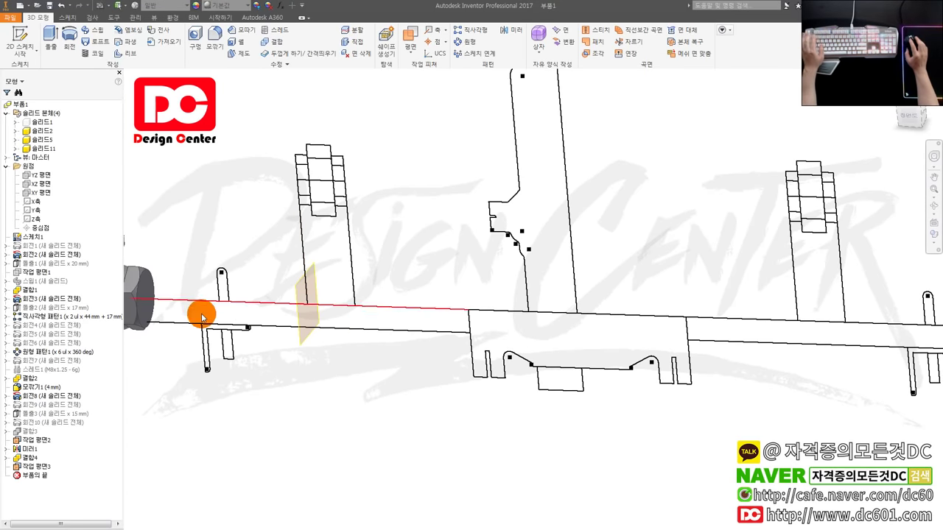
left_click(40, 440)
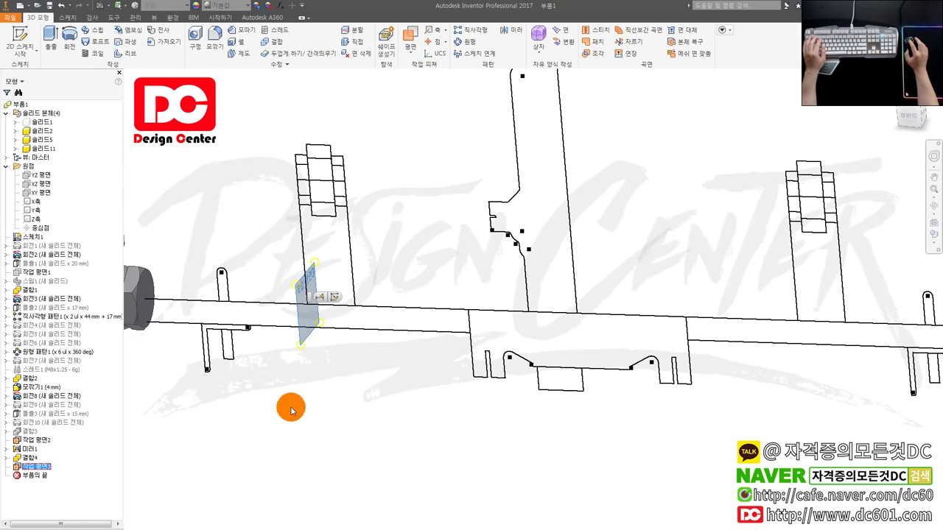
key("s")
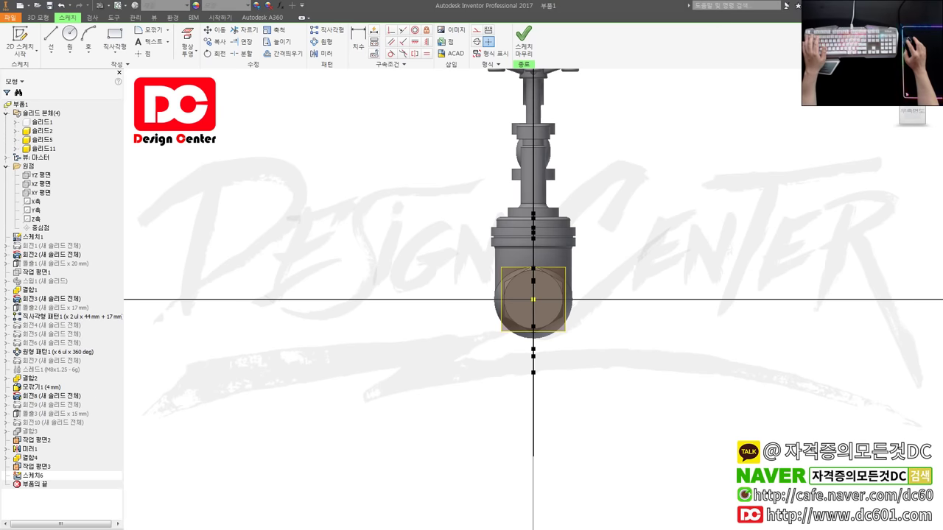
Move the octagon so its centre sits on the pipe centreline.
scroll(174, 344, "up", 3)
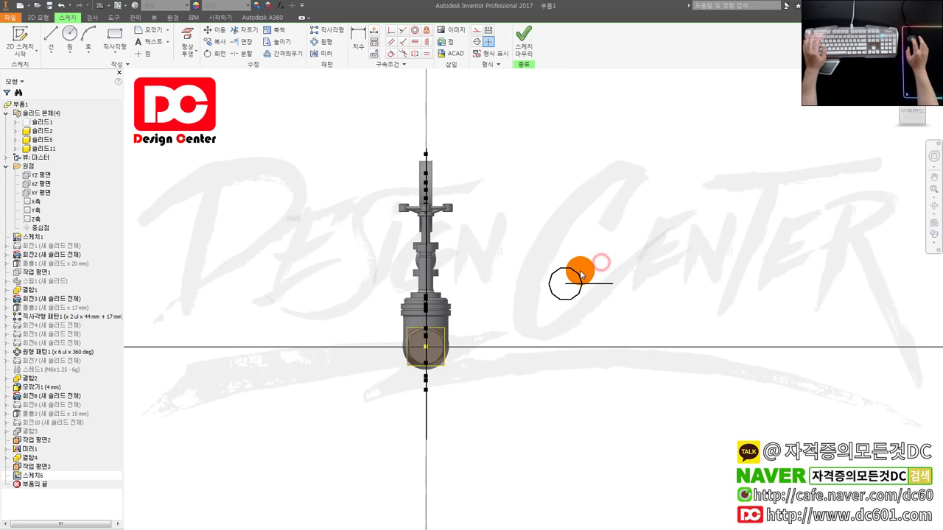
scroll(581, 270, "down", 3)
left_click(244, 47)
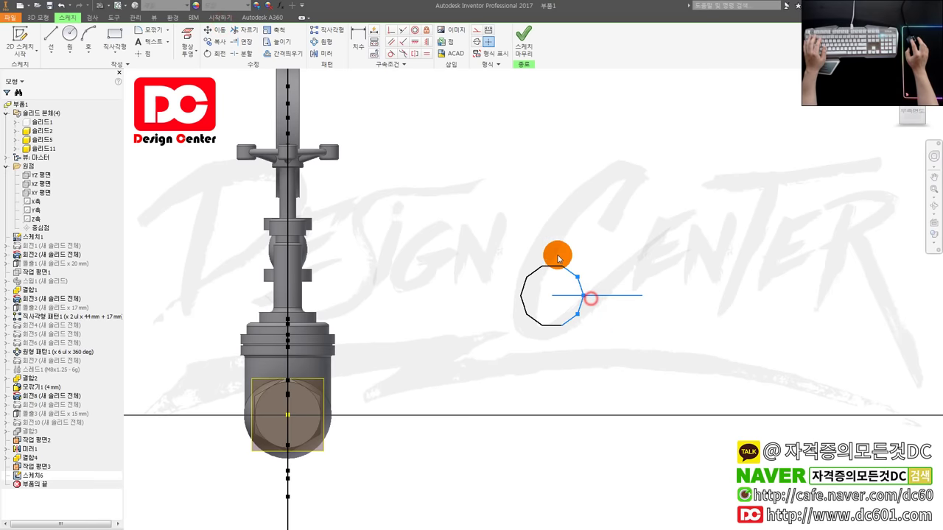
left_click_drag(590, 352, 478, 190)
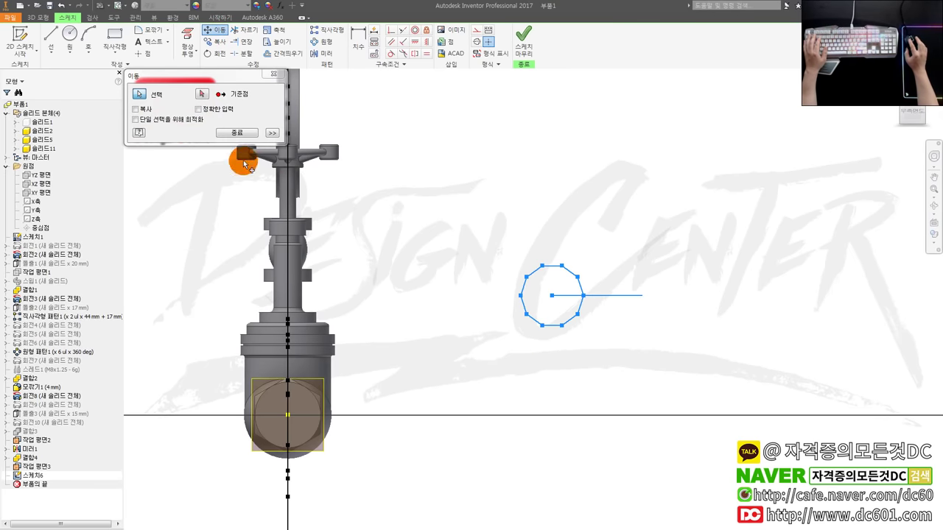
left_click(202, 94)
left_click(552, 295)
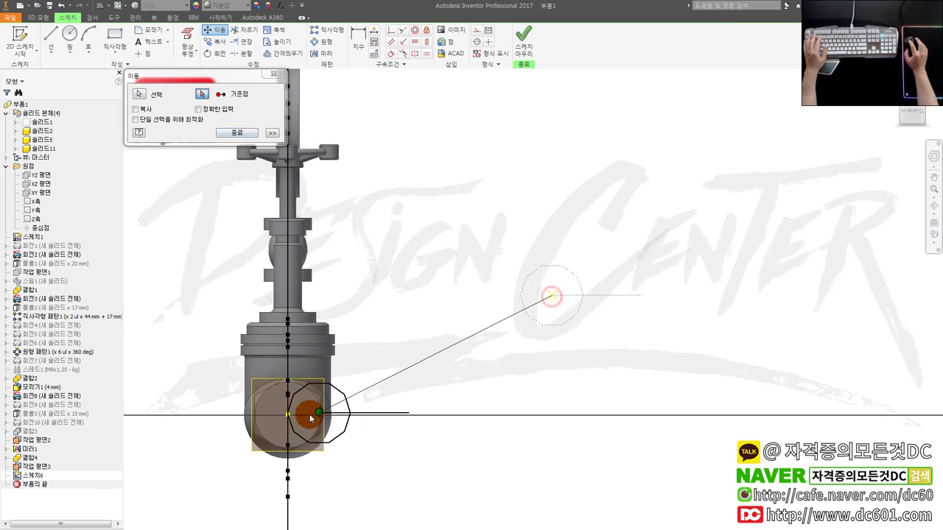
key("Escape")
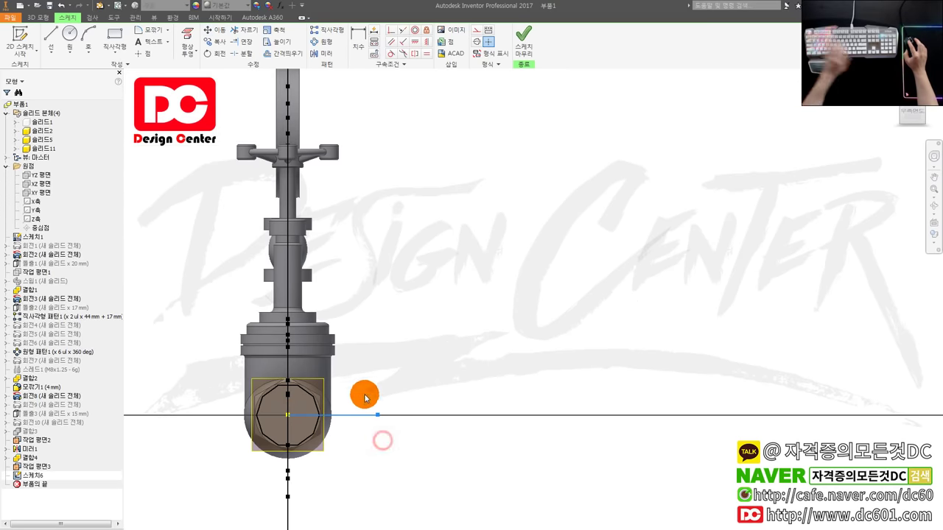
middle_click_drag(366, 393, 529, 391)
scroll(468, 406, "up", 3)
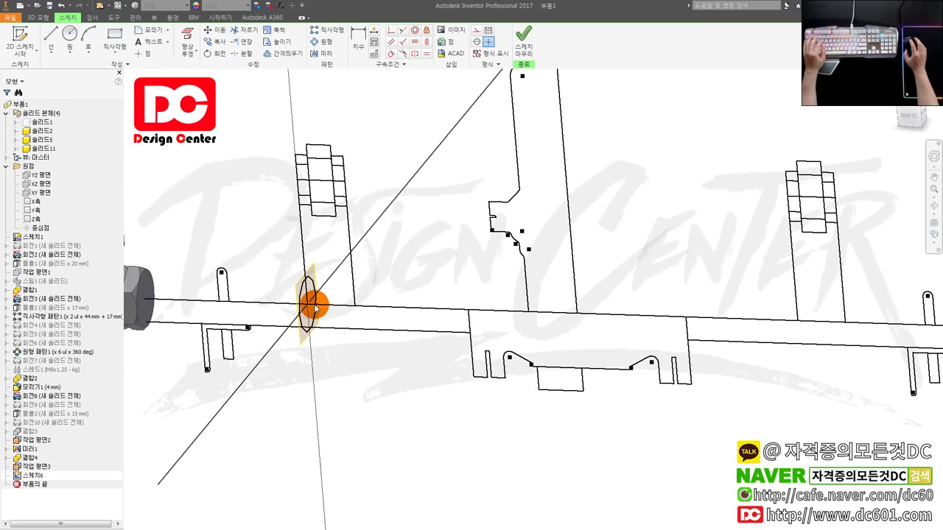
Extrude the octagon 12 mm as a joined collar and start a sketch on its face.
key("e")
left_click(311, 293)
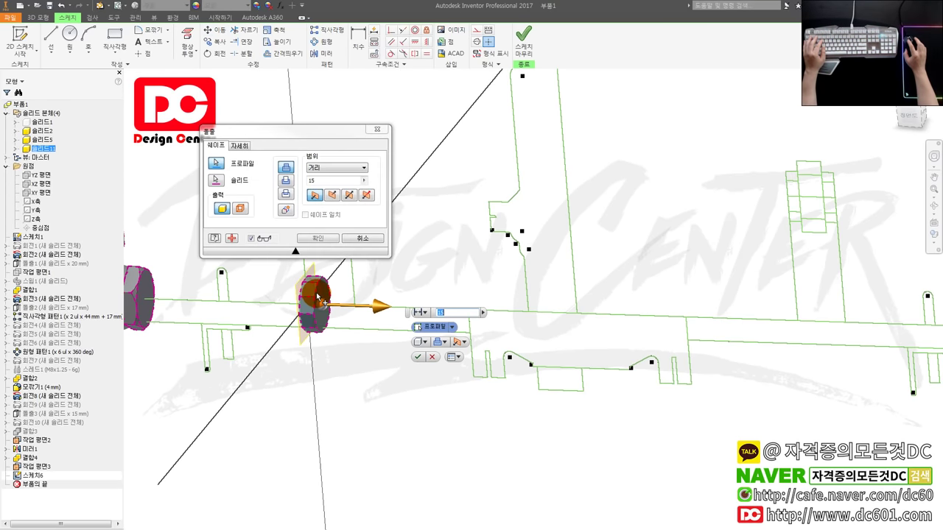
left_click(420, 358)
key("s")
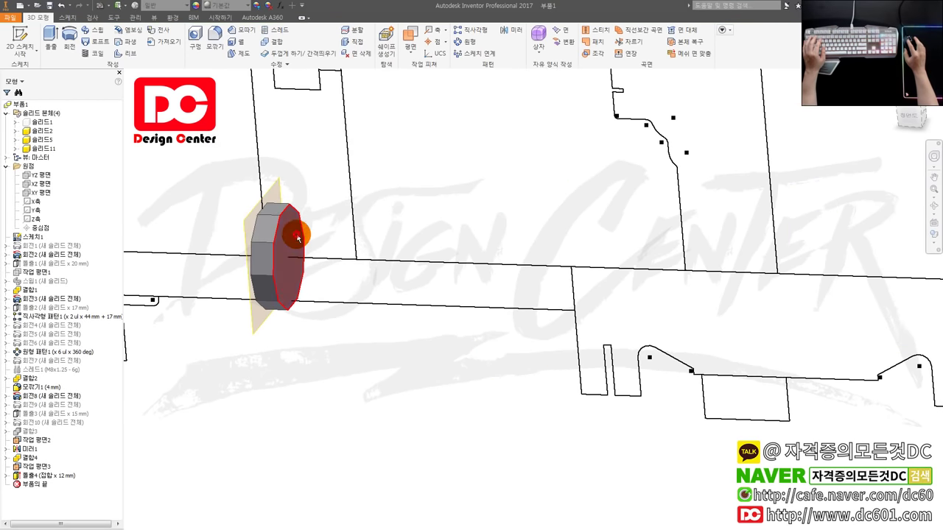
left_click(292, 227)
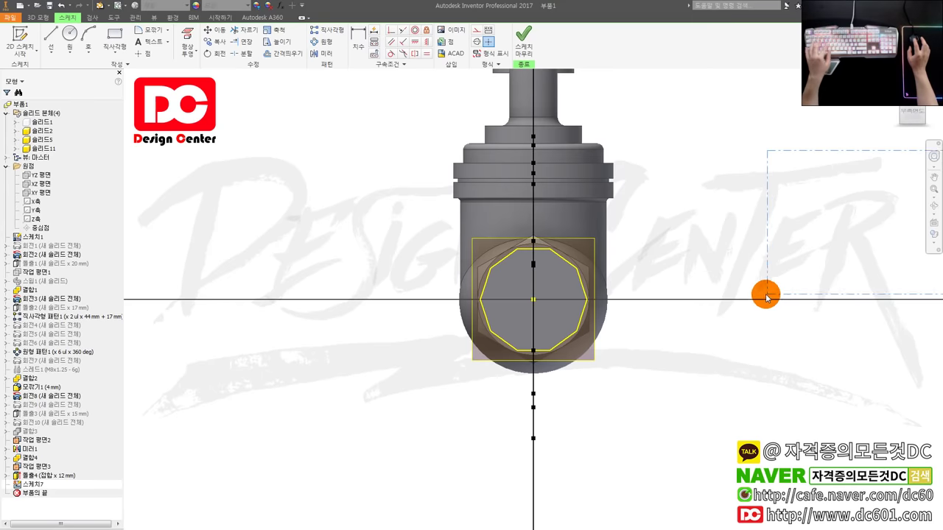
Centre the larger polygon on the collar, accepting removal of its constraints.
left_click(218, 29)
left_click_drag(568, 204, 712, 356)
left_click(202, 94)
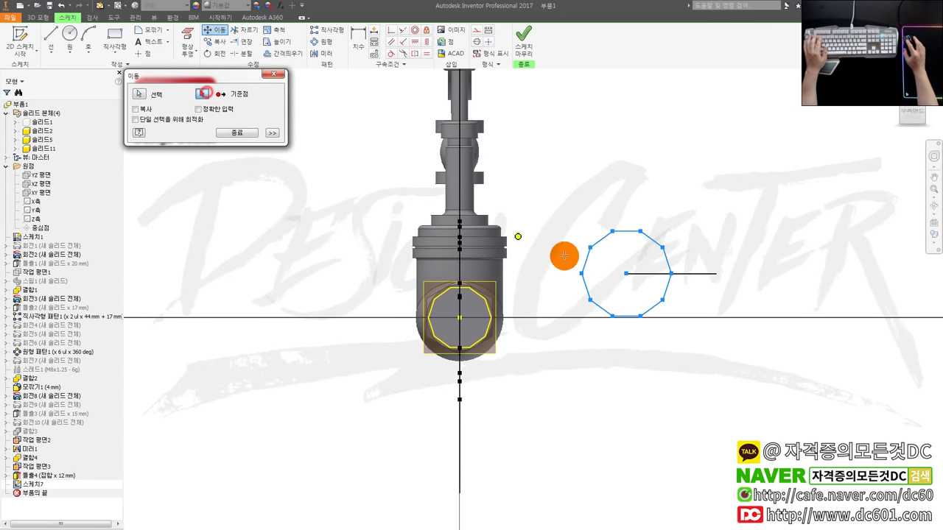
left_click(623, 273)
left_click(458, 318)
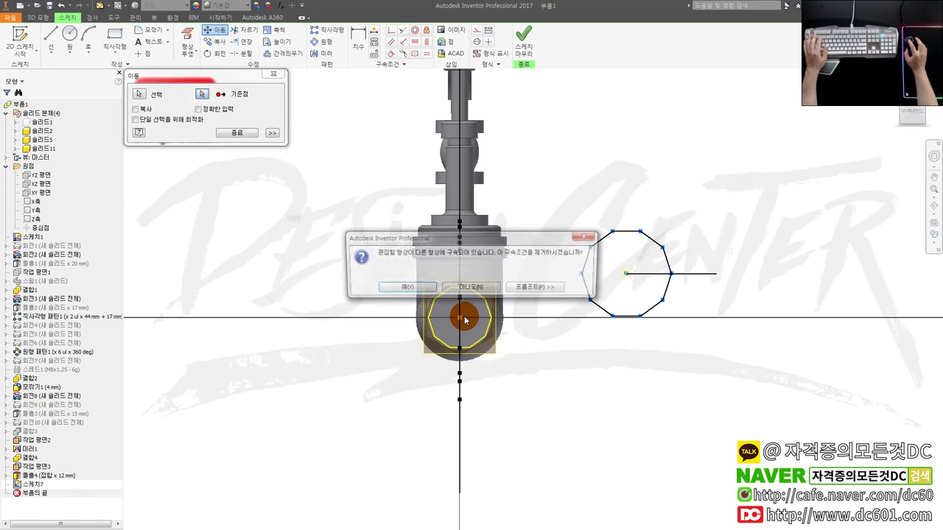
left_click(428, 291)
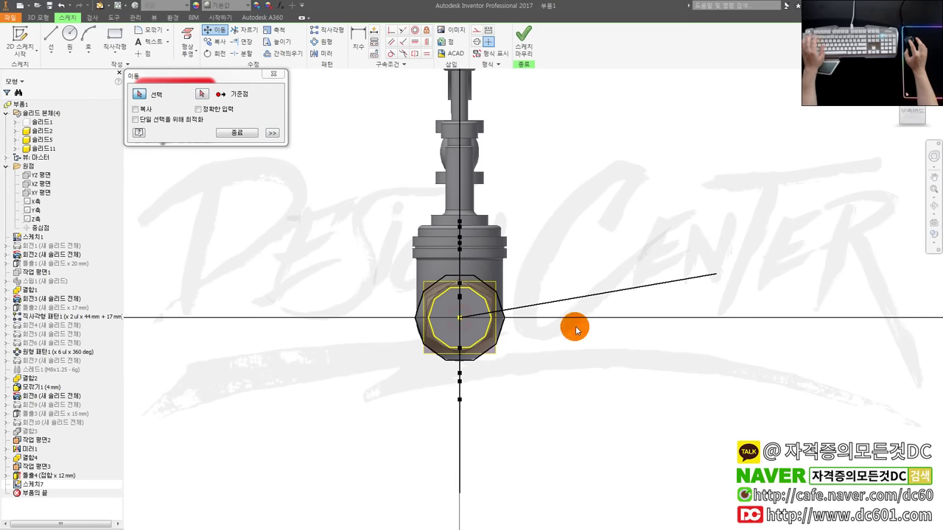
middle_click_drag(474, 315, 549, 336, "shift")
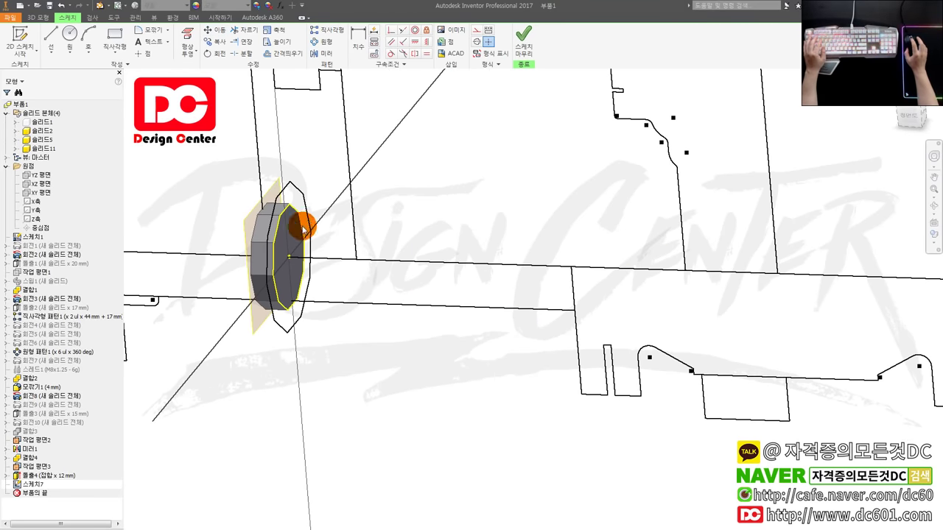
Extrude the polygon 24.5 mm as a join and start Sketch8 on its face.
key("e")
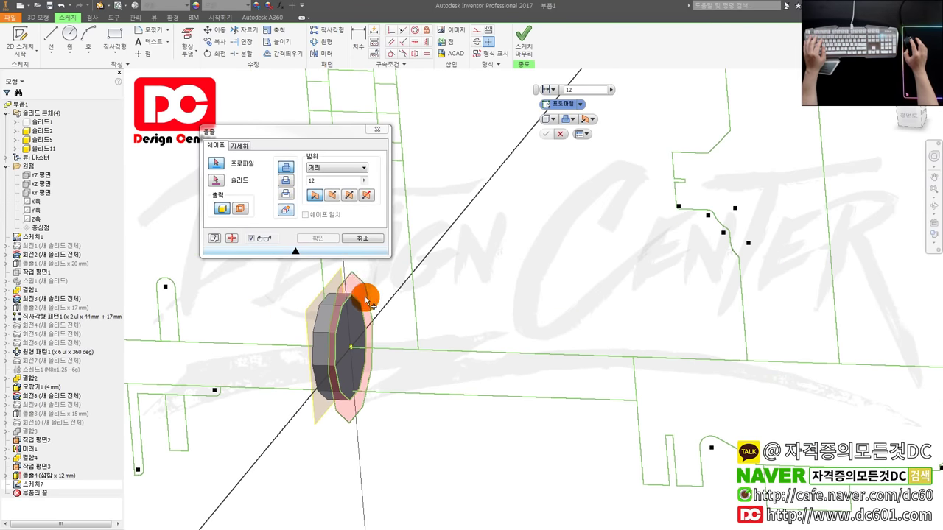
left_click(366, 335)
left_click(507, 364)
left_click(439, 348)
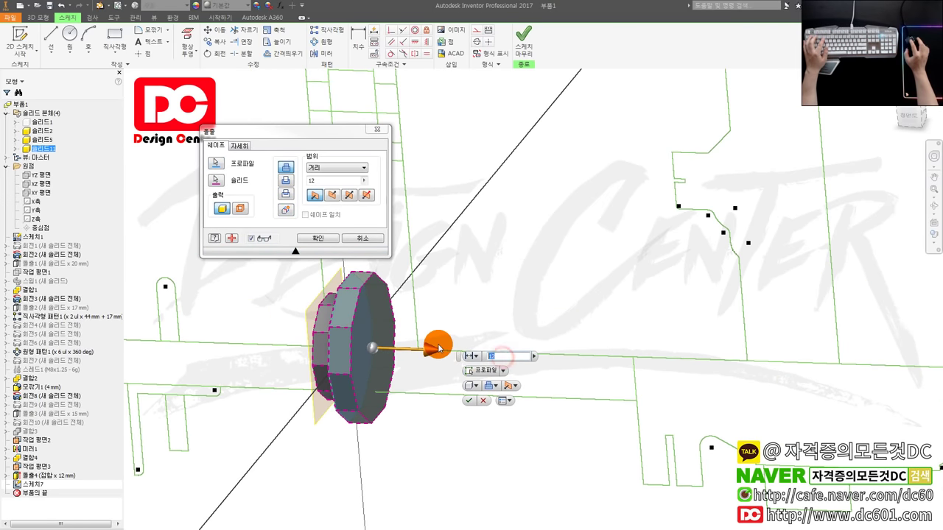
type("24.5")
key("Return")
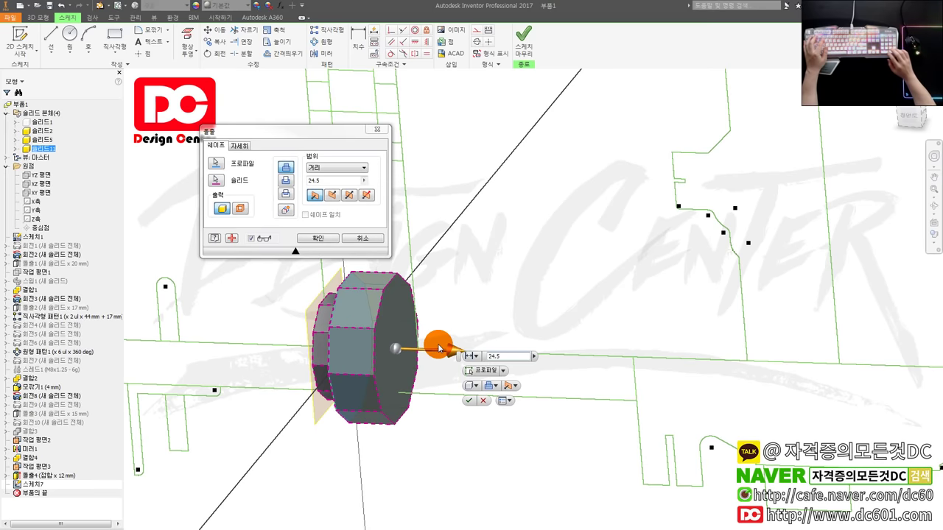
left_click(405, 302)
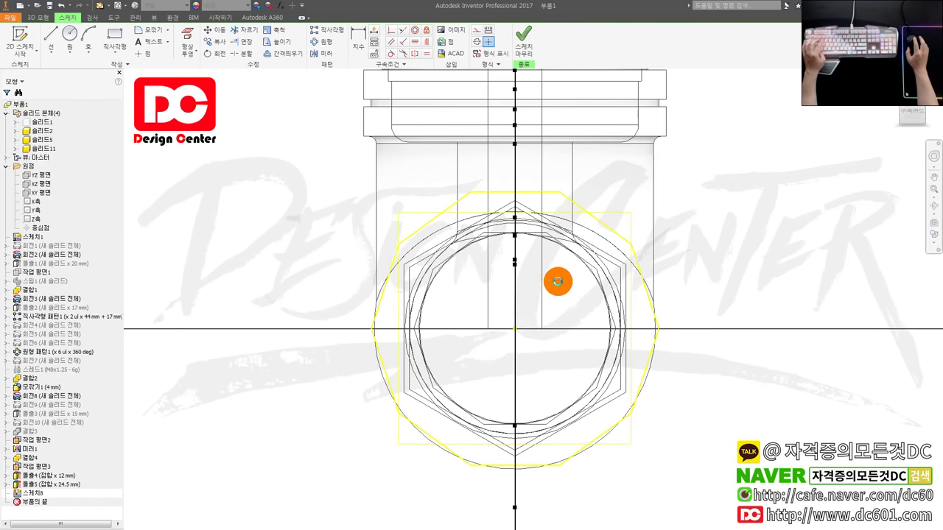
Project the nut edges into the sketch, finish it, and briefly review Sketch6.
key("alt")
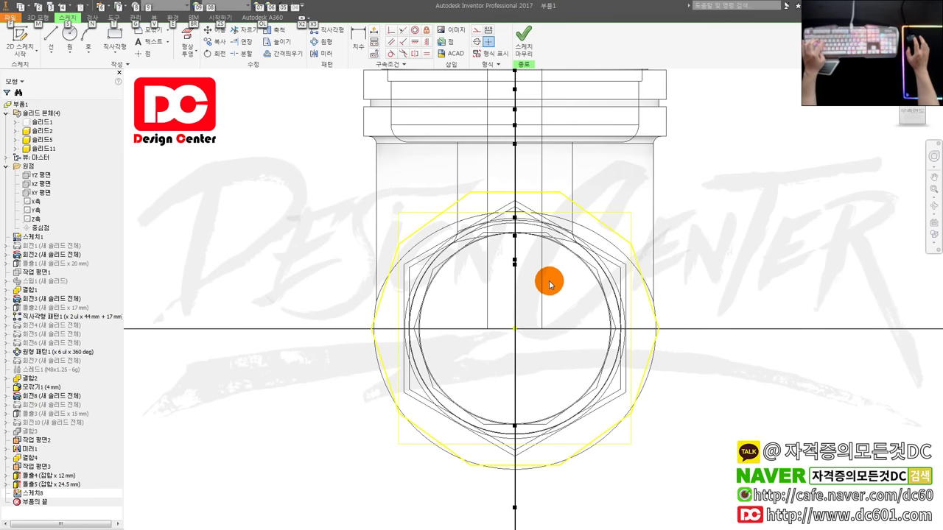
middle_click_drag(549, 284, 484, 234, "shift")
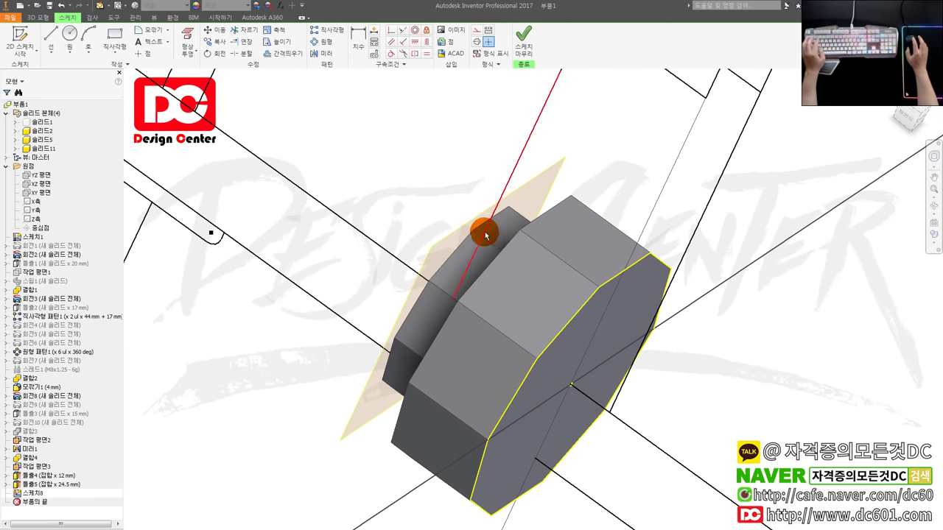
key("p")
mouse_move(558, 307)
middle_mouse_down("shift")
mouse_move(572, 291)
mouse_move(559, 283)
middle_mouse_up("shift")
key("ctrl+Return")
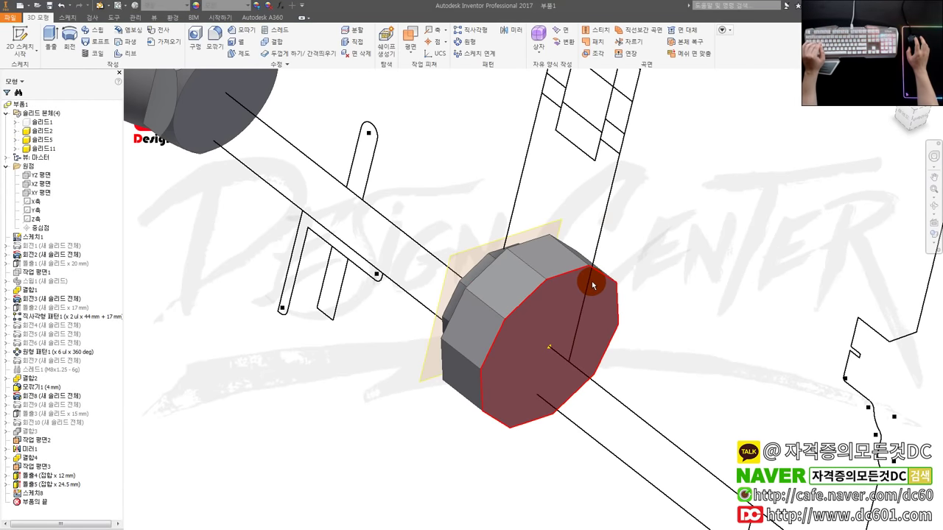
left_click(9, 478)
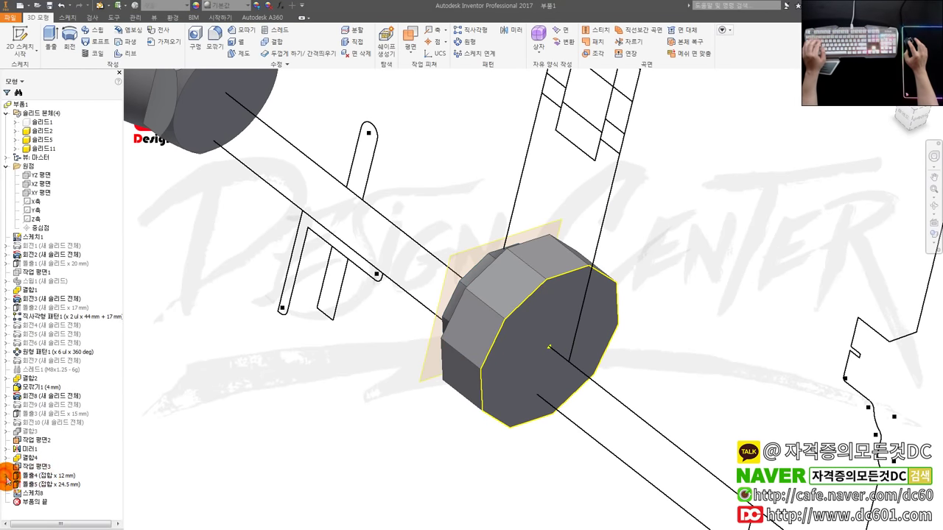
double_click(37, 485)
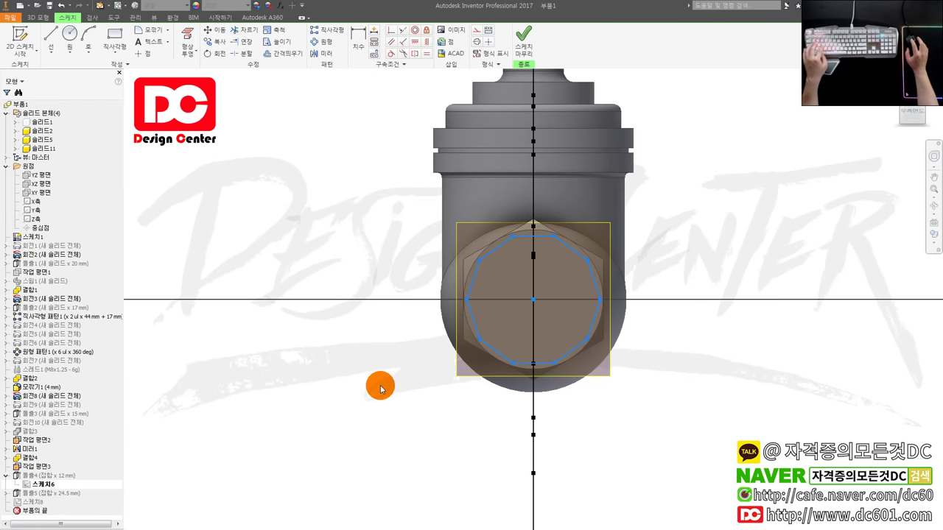
key("ctrl+Return")
Add a decagon outline to Sketch8 and extrude its inner profile 12 mm as a join.
double_click(406, 379)
left_click(560, 315)
key("F6")
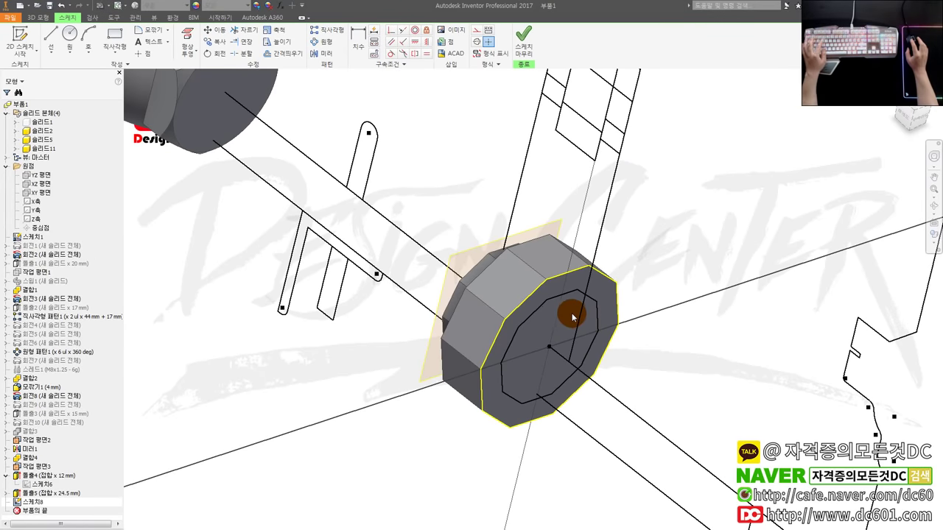
key("e")
left_click(575, 313)
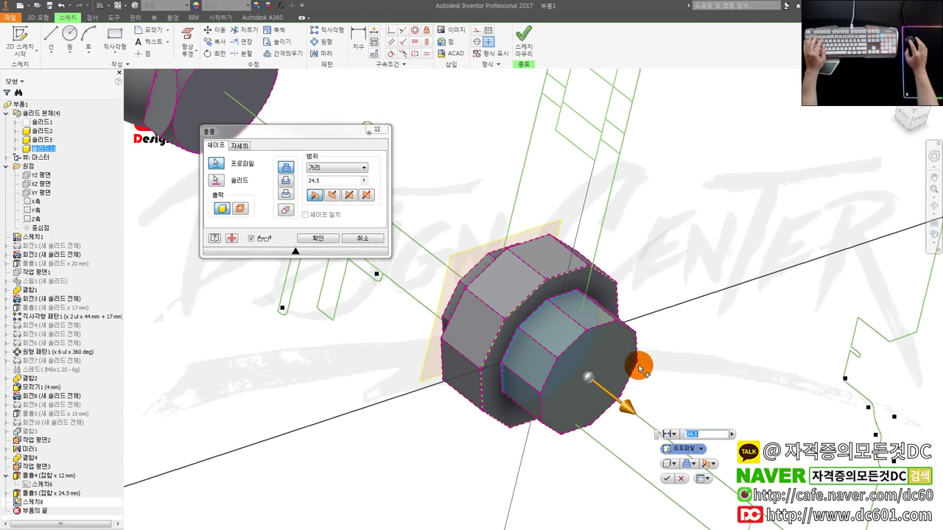
left_click(665, 480)
scroll(642, 438, "down", 5)
mouse_move(646, 362)
middle_mouse_down("shift")
mouse_move(722, 413)
mouse_move(685, 402)
middle_mouse_up("shift")
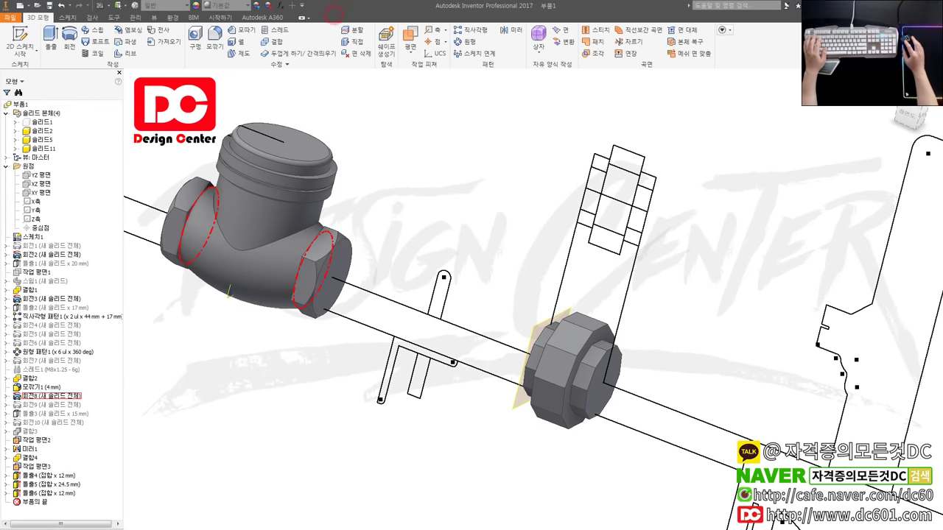
Change extrusion 돌출4's output to a new solid body.
mouse_move(361, 288)
middle_mouse_down("shift")
mouse_move(435, 293)
mouse_move(478, 360)
middle_mouse_up("shift")
scroll(435, 302, "down", 3)
middle_click_drag(572, 401, 341, 316, "shift")
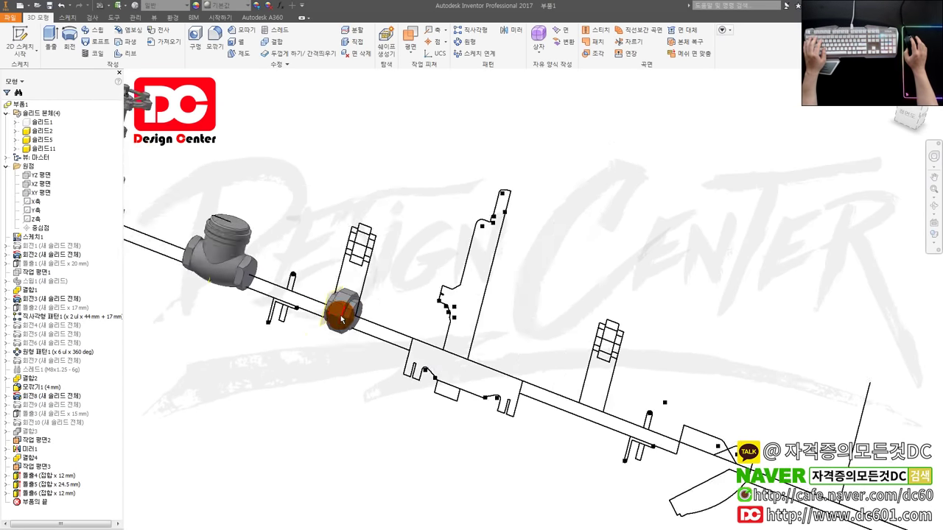
left_click(46, 148)
double_click(55, 477)
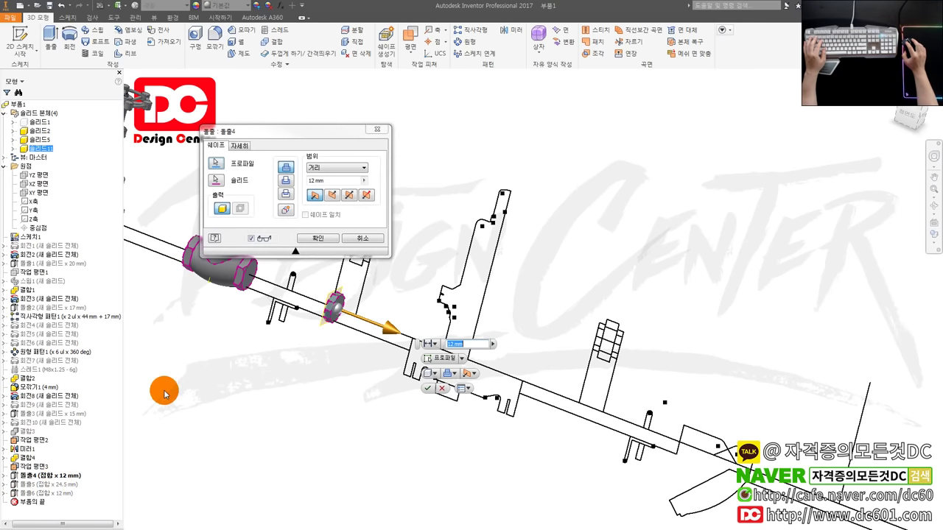
left_click(317, 237)
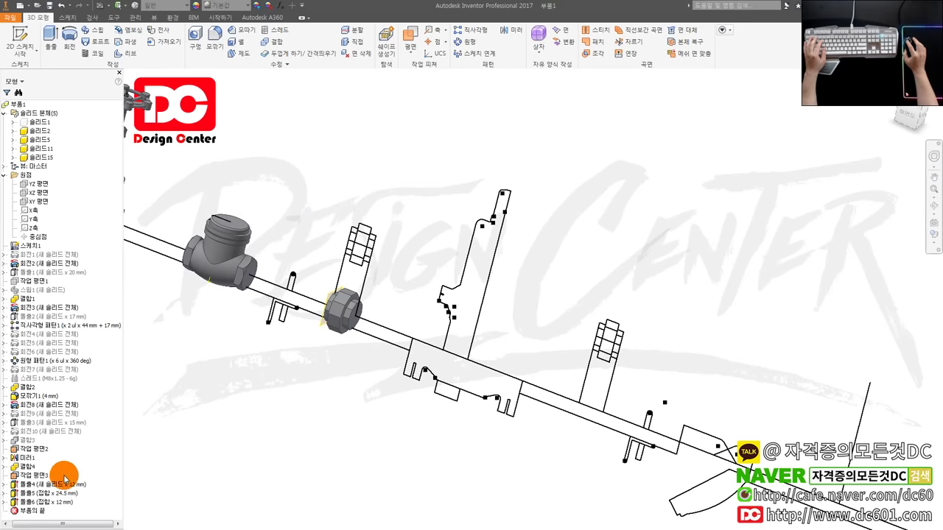
Change extrusion 돌출5's output to a new solid body.
double_click(59, 493)
left_click(287, 210)
left_click(319, 237)
left_click(310, 235)
scroll(120, 484, "down", 1)
key("BackSpace")
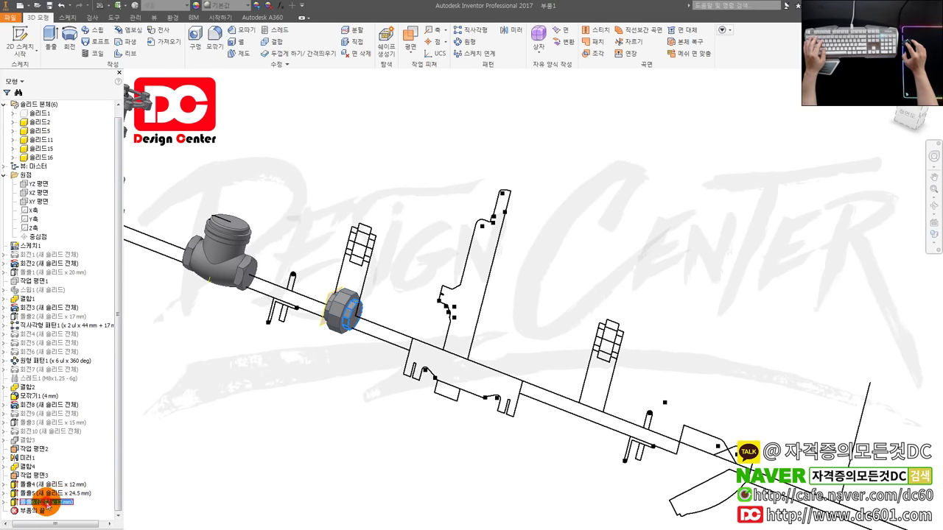
Change extrusion 돌출6's output to a new solid body.
double_click(45, 501)
left_click(285, 208)
left_click(316, 236)
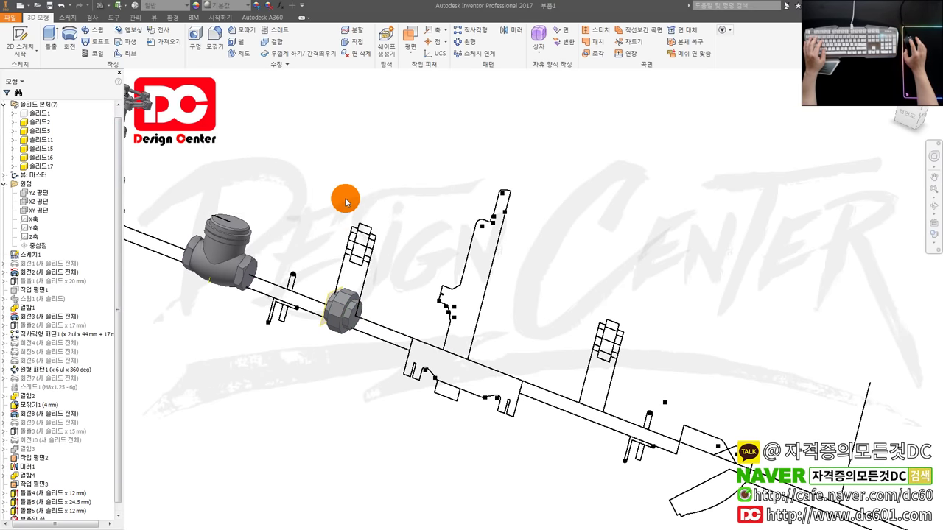
left_click(273, 41)
Combine the nut bodies into base body 솔리드15, leaving five solid bodies.
left_click(51, 149)
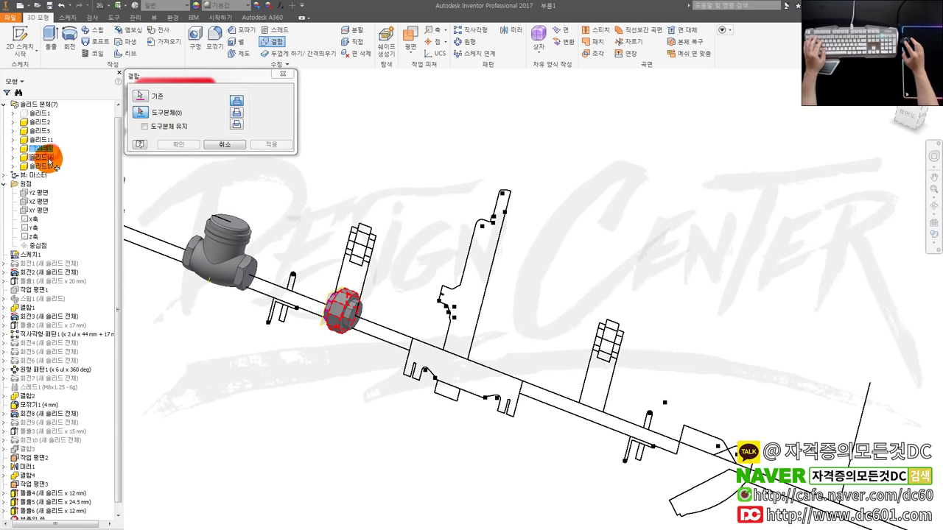
left_click(180, 144)
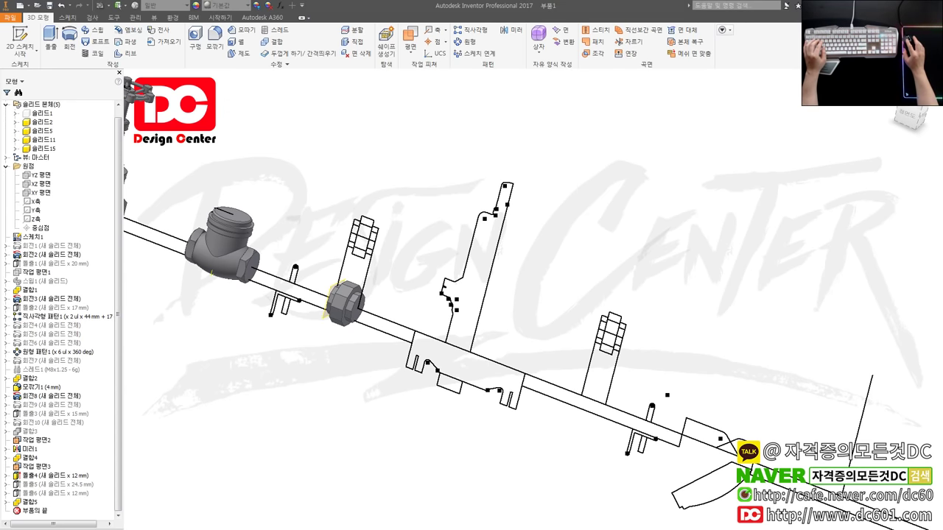
scroll(390, 229, "up", 1)
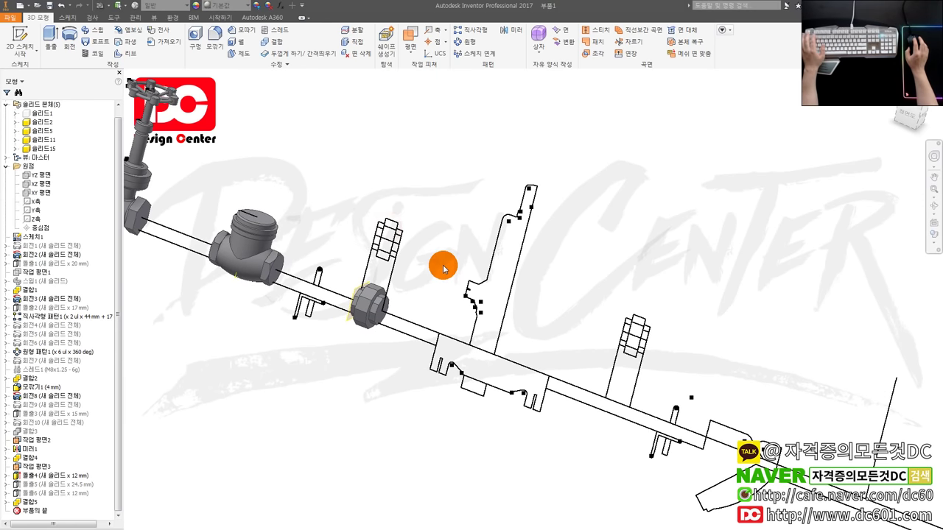
Set up a solid-body rectangular pattern of the nut along the pipe edge.
scroll(383, 293, "up", 1)
scroll(332, 268, "up", 1)
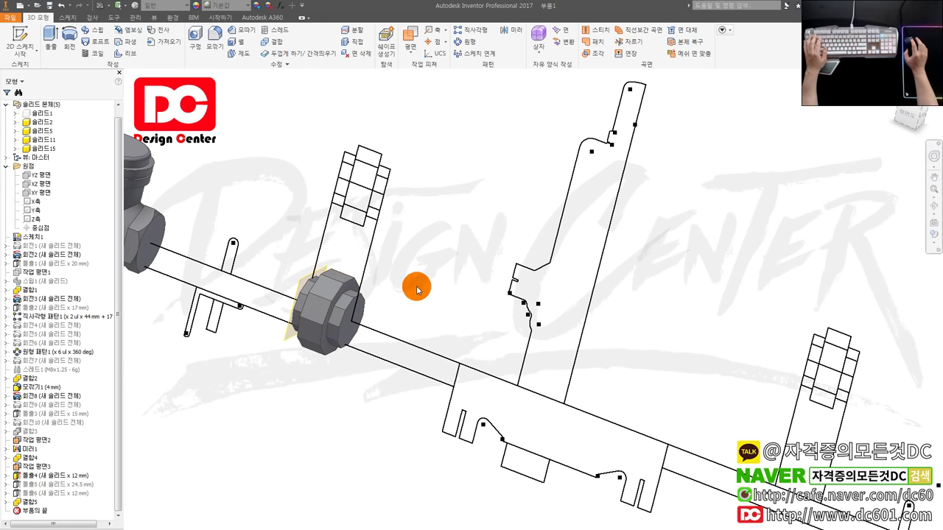
scroll(426, 284, "down", 1)
left_click(466, 33)
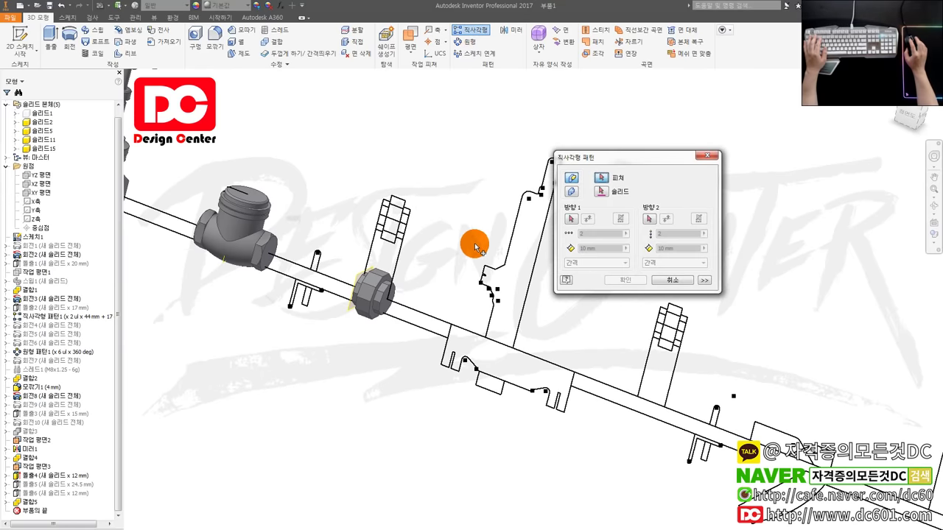
middle_click_drag(468, 249, 428, 246)
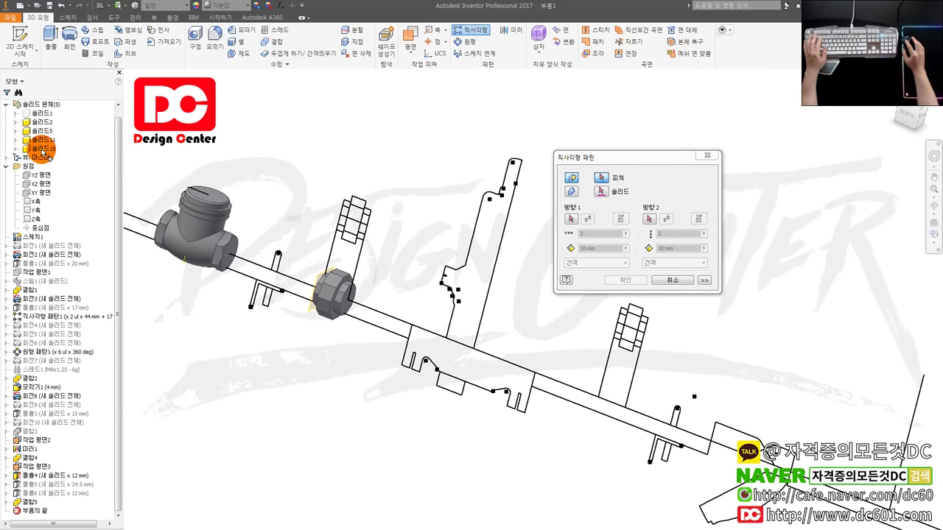
left_click(601, 179)
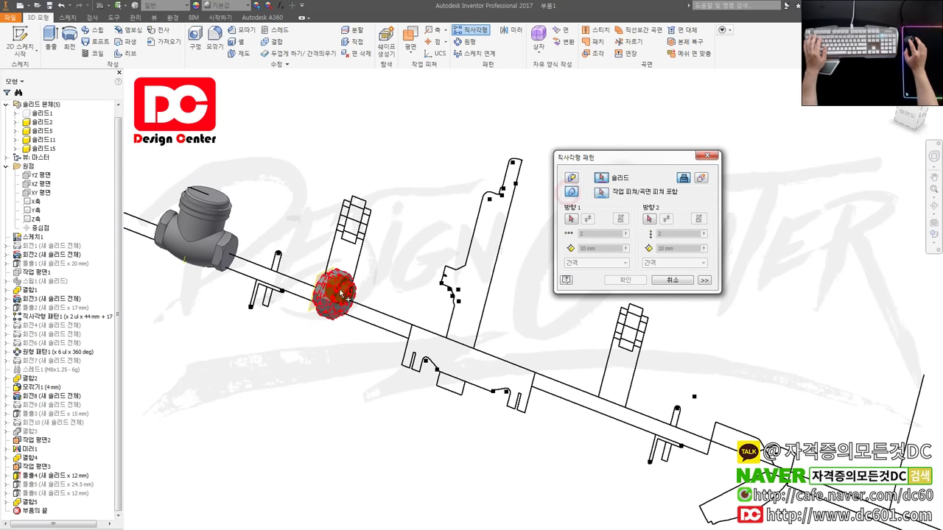
left_click(580, 214)
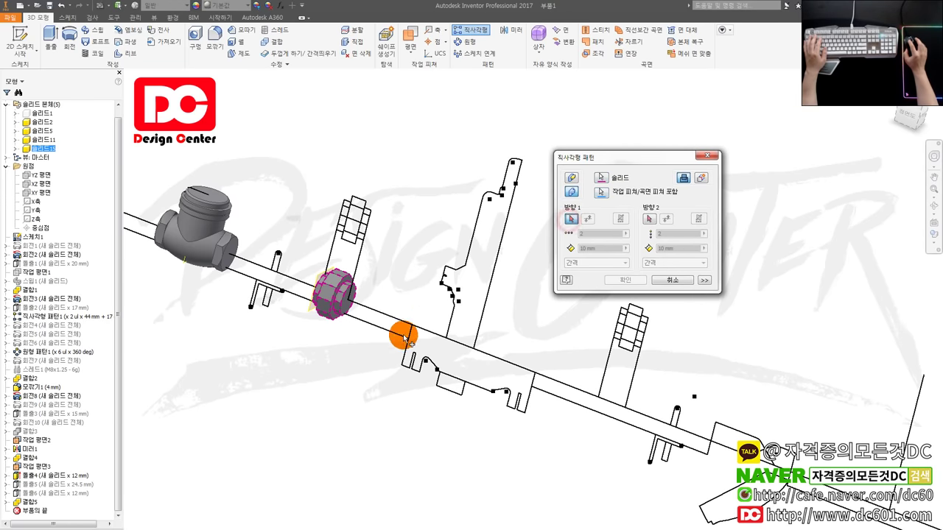
left_click(403, 324)
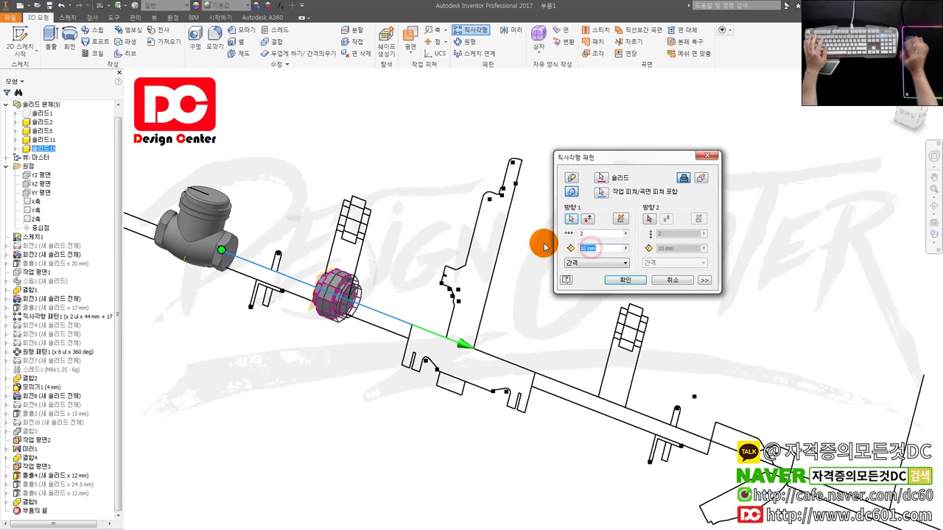
Use 2 instances at 500 mm spacing to create the second nut, Solid18.
type("150")
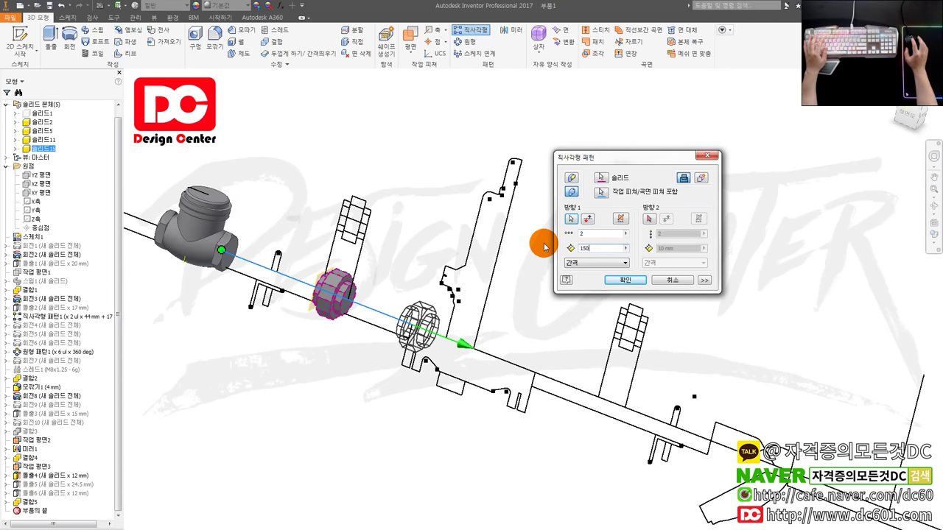
double_click(596, 248)
type("50")
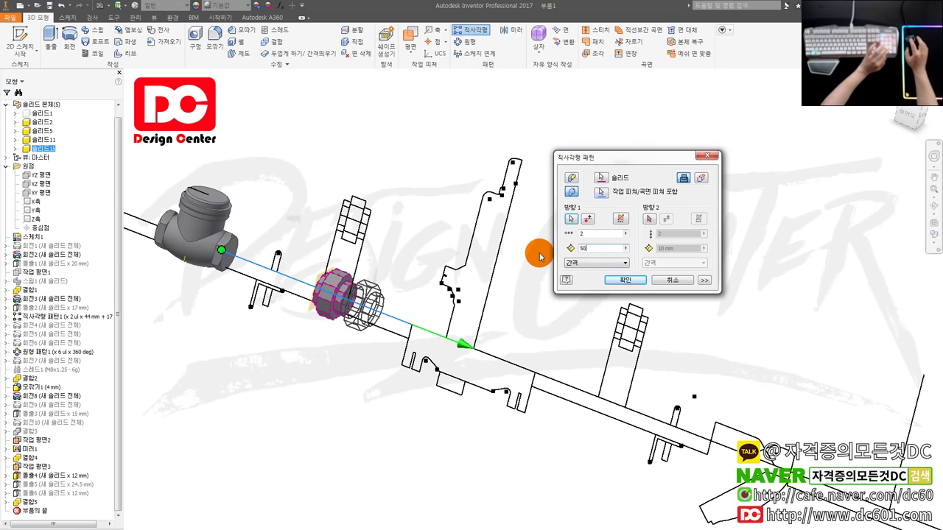
type("0")
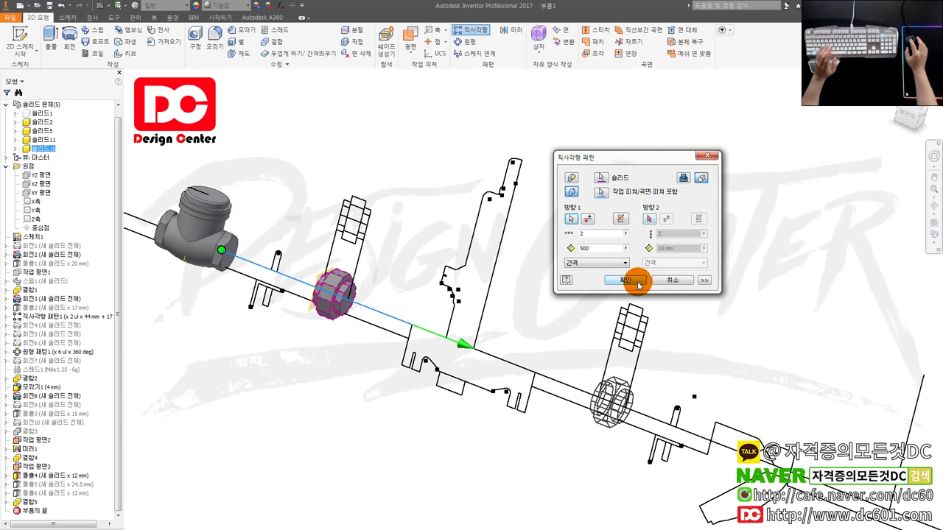
left_click(628, 280)
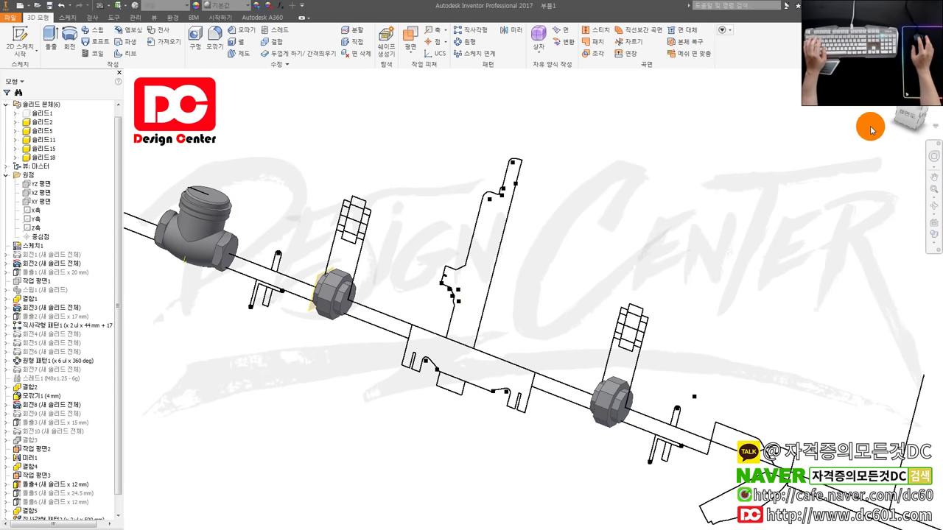
left_click(908, 118)
scroll(579, 328, "up", 5)
key("ctrl+0")
left_click_drag(579, 342, 589, 364)
key("ctrl+0")
key("F5")
scroll(462, 317, "down", 5)
scroll(442, 290, "up", 2)
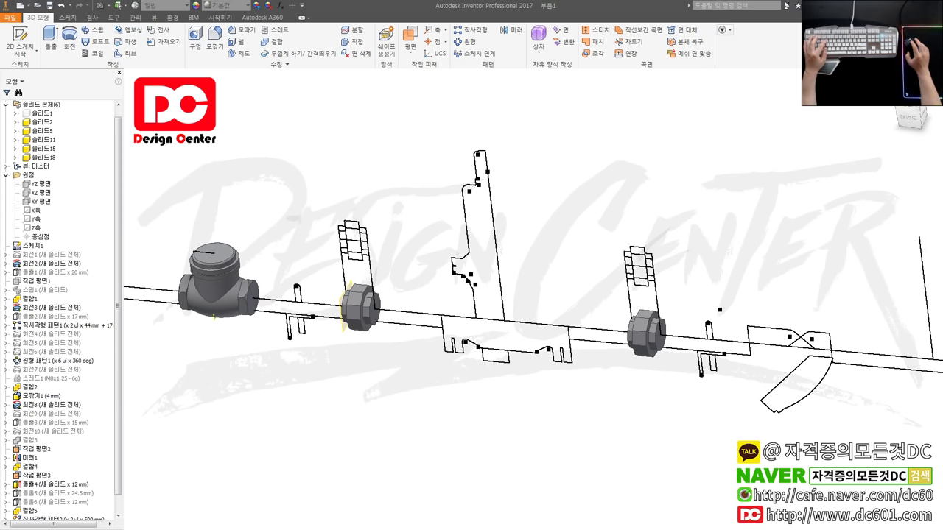
mouse_move(522, 339)
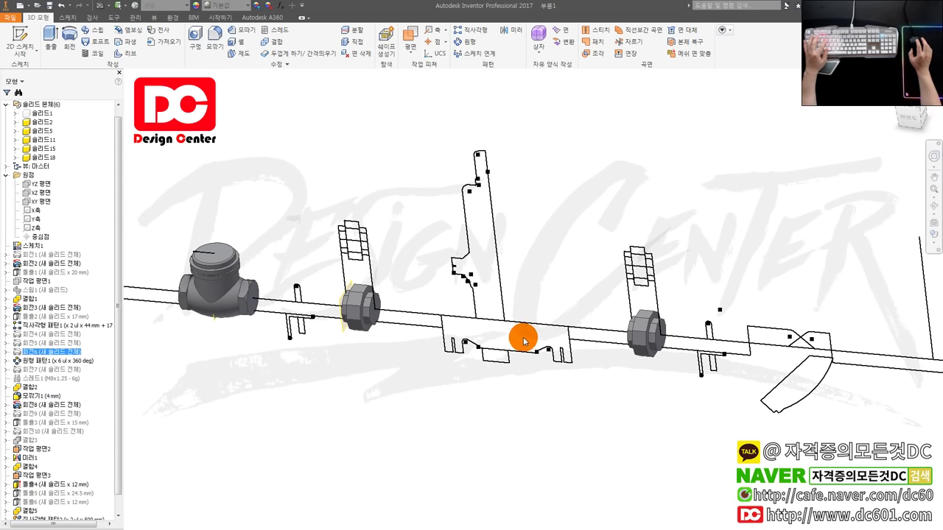
Revolve the centre profile about the pipe centreline.
key("r")
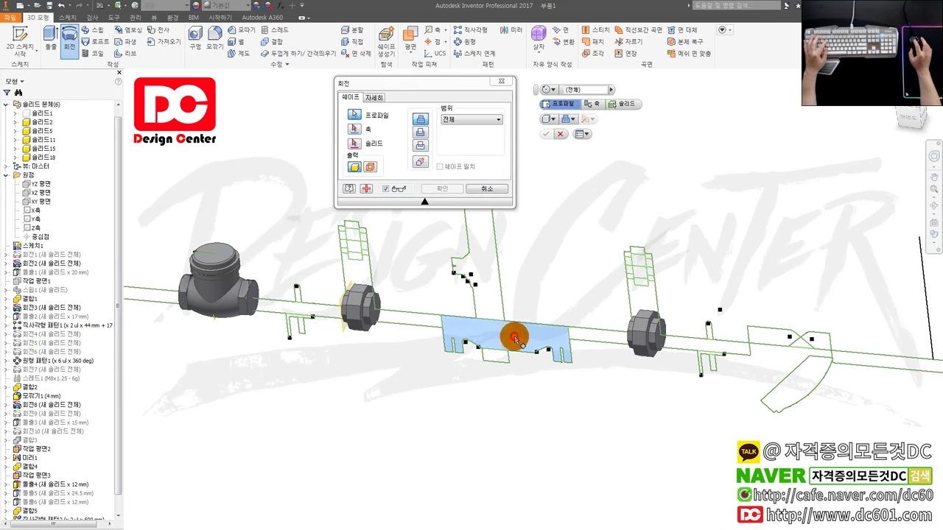
left_click(517, 327)
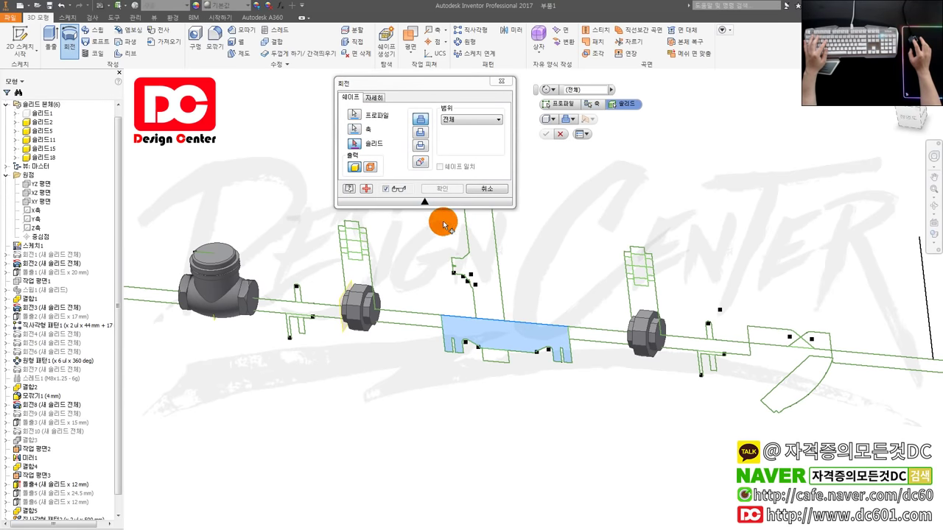
left_click(423, 169)
left_click(438, 192)
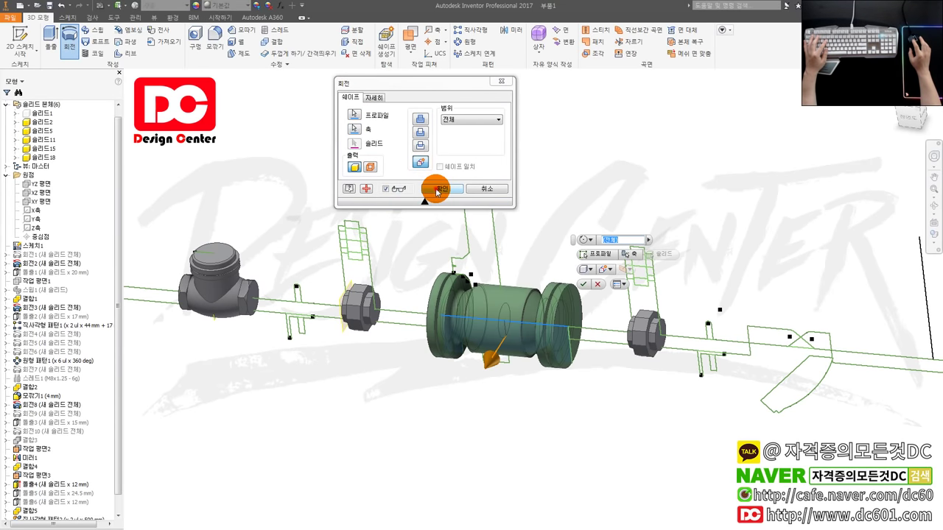
Revolve the valve body profile about the centreline as a new solid.
key("r")
left_click(499, 261)
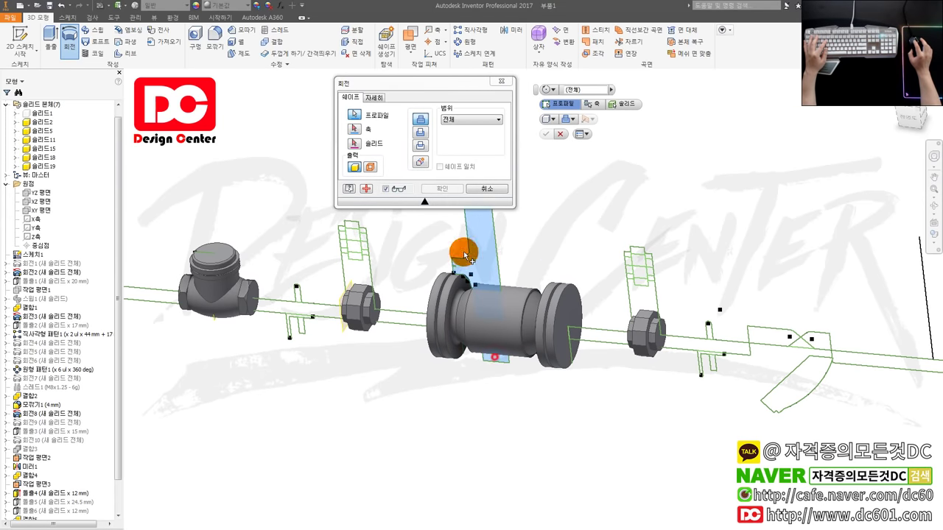
left_click(501, 242)
left_click(419, 164)
left_click(442, 189)
mouse_move(505, 273)
middle_mouse_down("shift")
mouse_move(596, 269)
mouse_move(641, 299)
mouse_move(595, 305)
mouse_move(536, 295)
mouse_move(611, 267)
mouse_move(516, 184)
middle_mouse_up("shift")
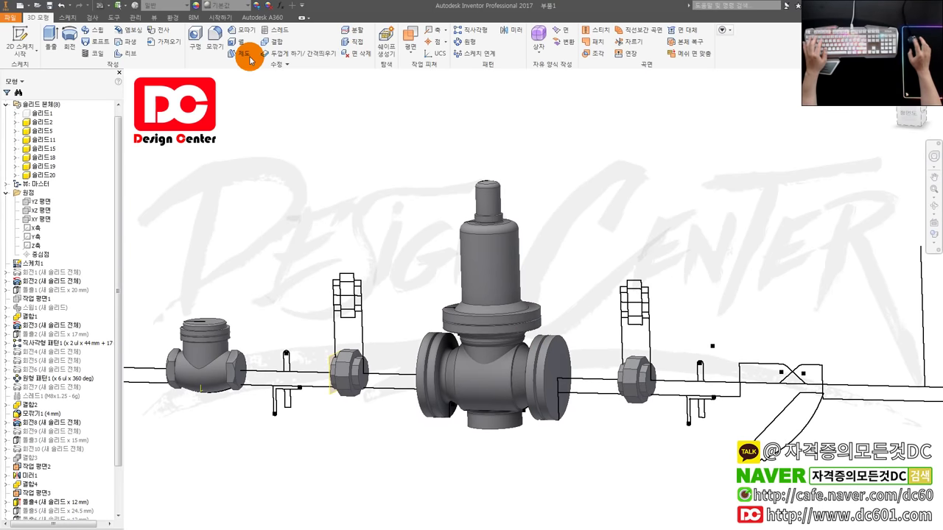
Combine 솔리드20 into base body 솔리드19.
left_click(278, 42)
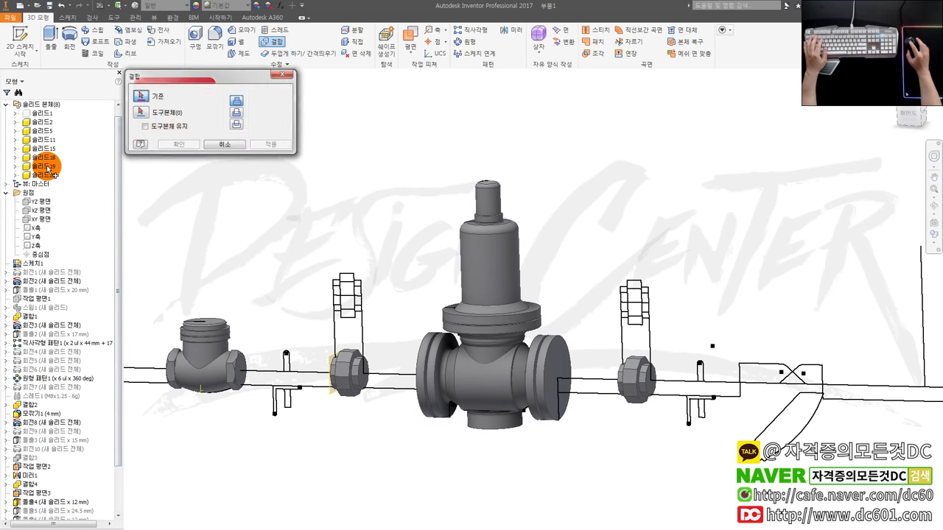
left_click(45, 166)
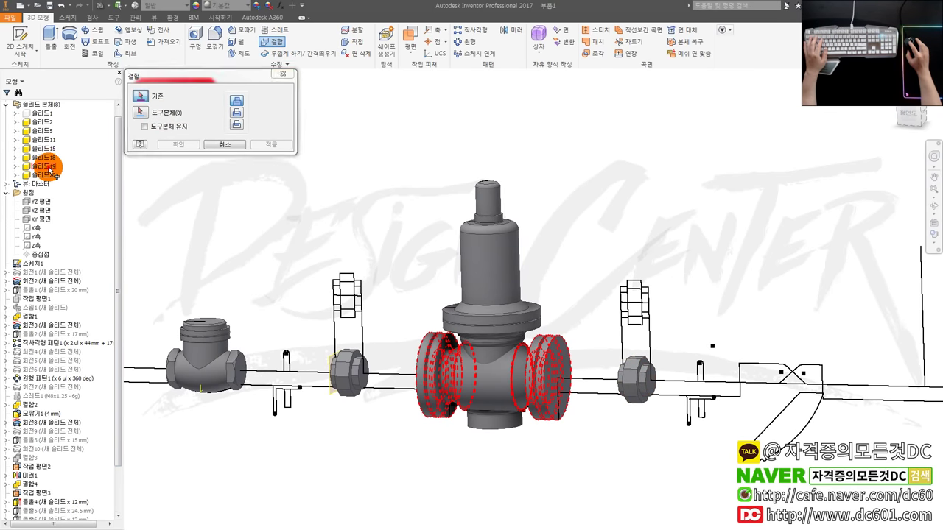
left_click(45, 176)
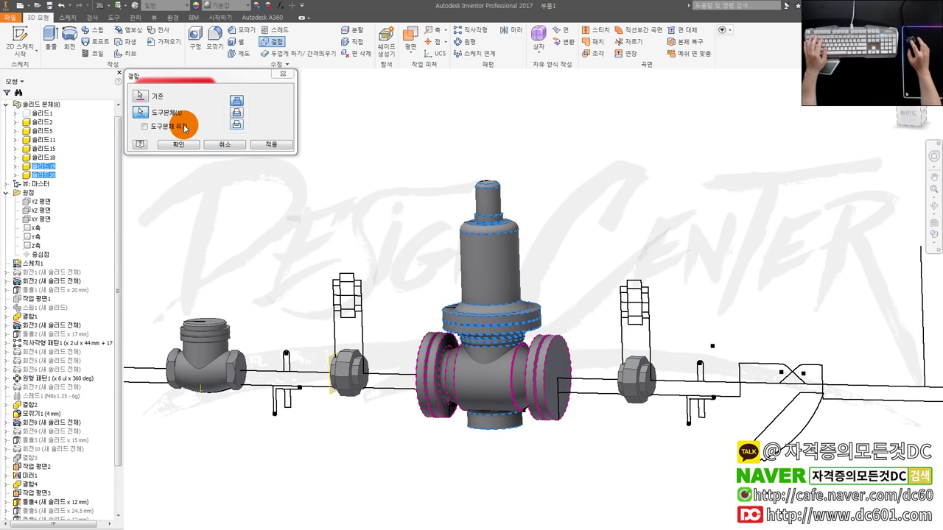
left_click(177, 147)
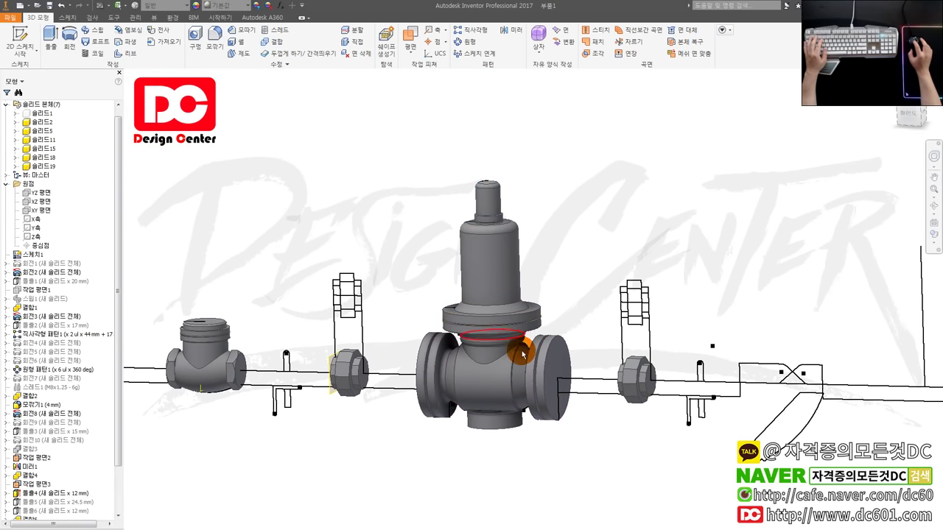
scroll(490, 361, "up", 5)
Begin a fillet on the valve neck edge, then cancel it unapplied.
key("f")
left_click(487, 358)
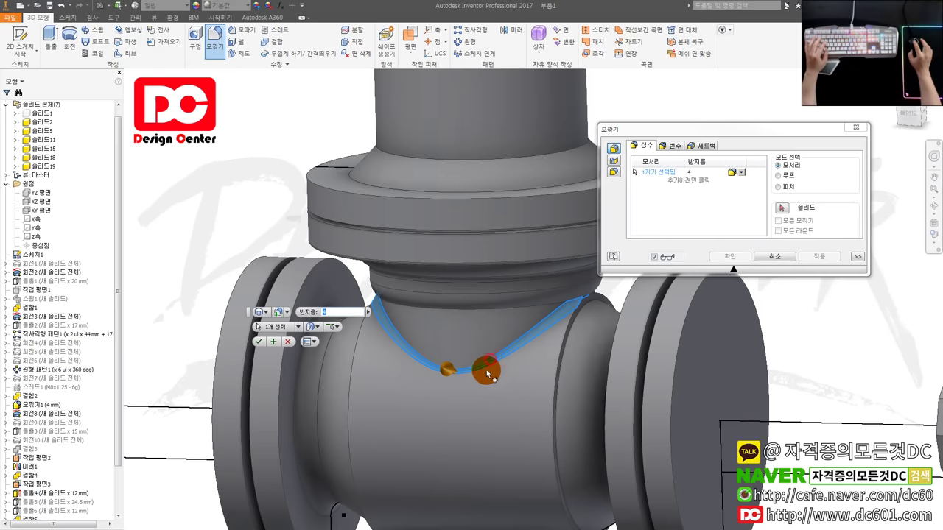
scroll(501, 354, "down", 3)
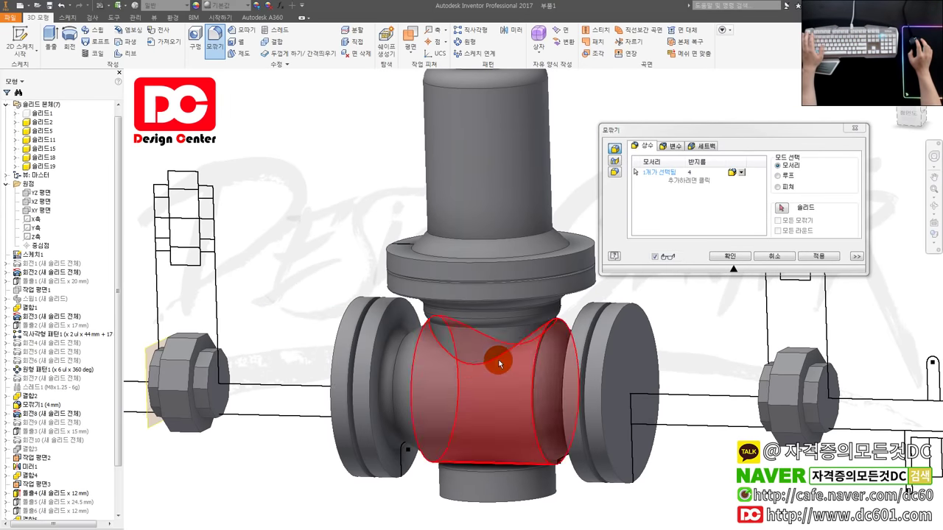
key("Escape")
scroll(516, 354, "down", 3)
mouse_move(558, 354)
middle_mouse_down("shift")
mouse_move(509, 372)
mouse_move(610, 368)
mouse_move(667, 329)
mouse_move(627, 273)
mouse_move(621, 353)
mouse_move(680, 305)
mouse_move(680, 319)
middle_mouse_up("shift")
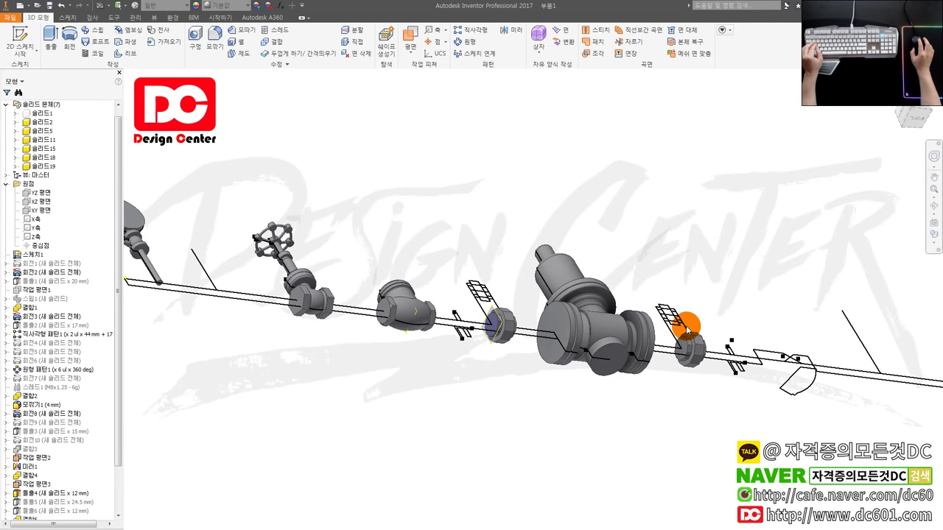
Inspect the valve from a level front view, then return to the home view.
scroll(626, 344, "up", 5)
mouse_move(628, 347)
middle_mouse_down("shift")
mouse_move(611, 368)
mouse_move(602, 344)
middle_mouse_up("shift")
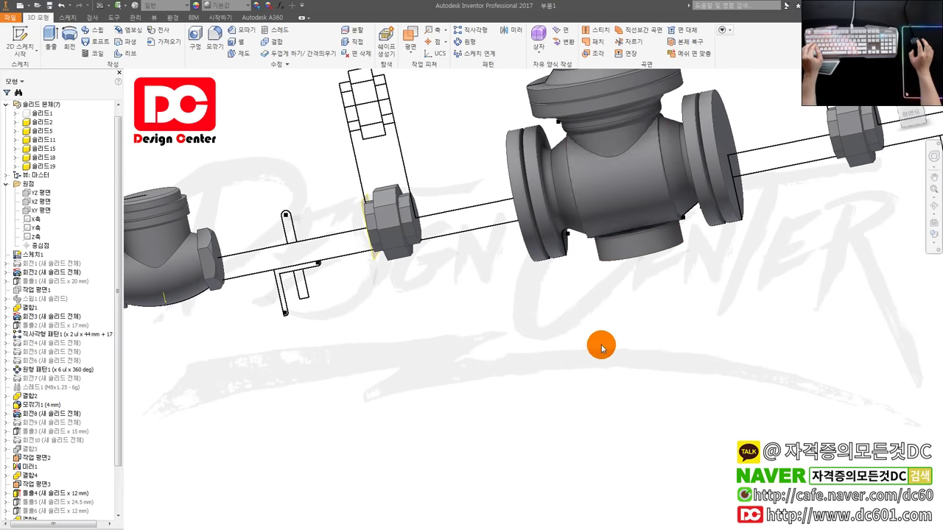
scroll(643, 260, "up", 3)
scroll(643, 260, "up", 2)
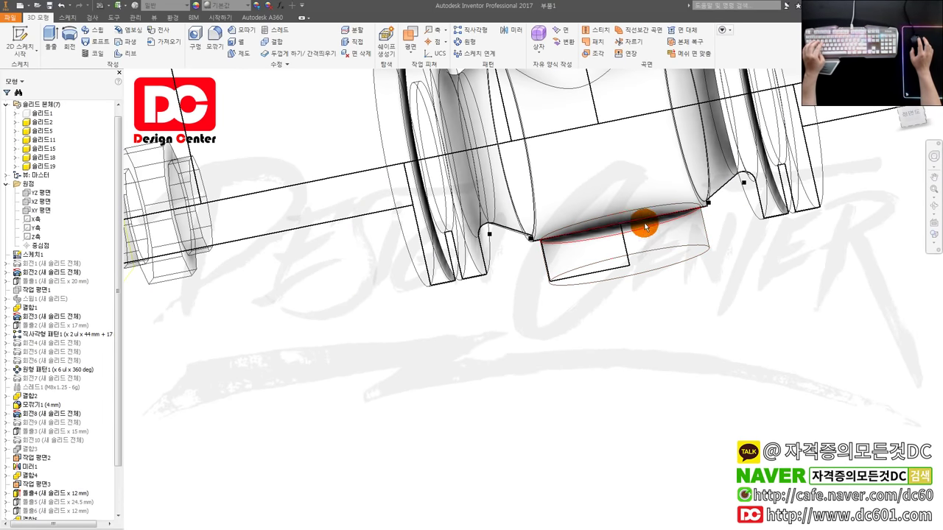
scroll(642, 226, "up", 2)
scroll(614, 238, "up", 2)
scroll(608, 236, "down", 3)
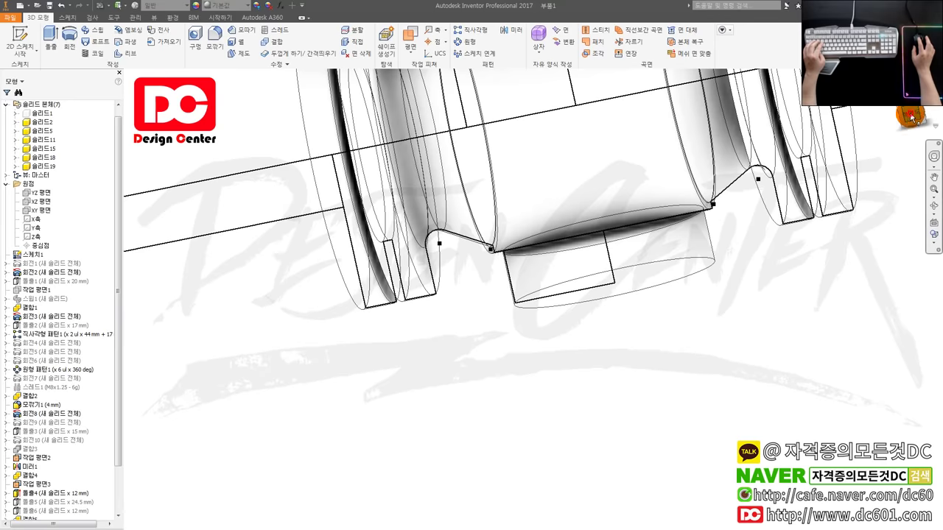
left_click(911, 116)
scroll(520, 363, "up", 5)
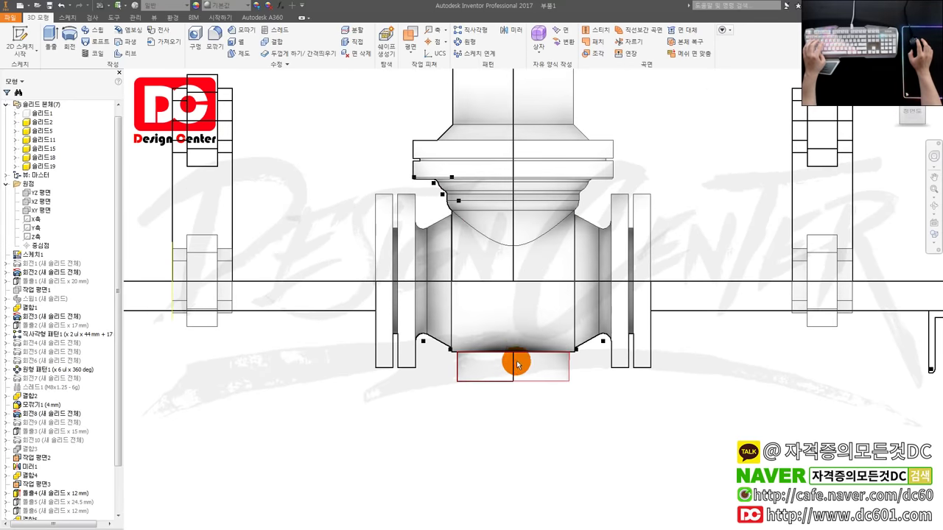
scroll(518, 363, "up", 2)
scroll(508, 347, "down", 2)
scroll(344, 320, "down", 5)
scroll(141, 294, "up", 2)
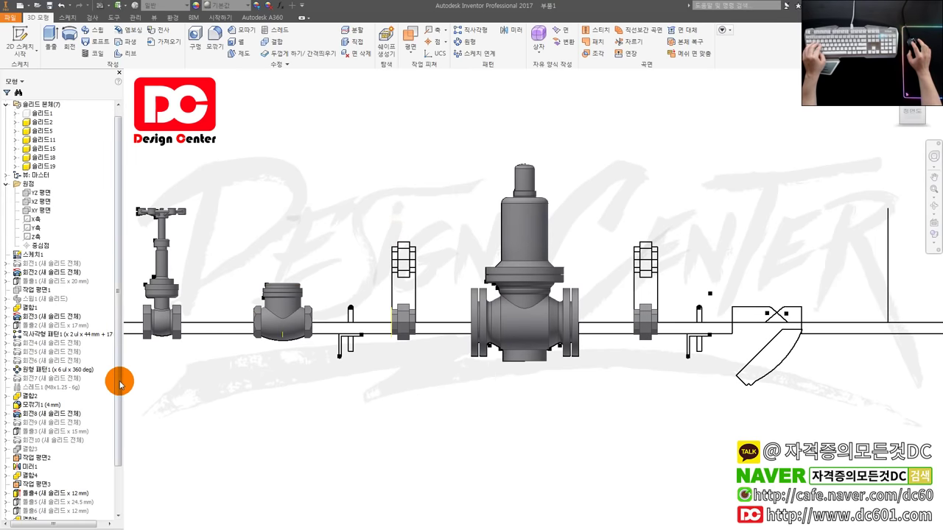
scroll(120, 427, "down", 2)
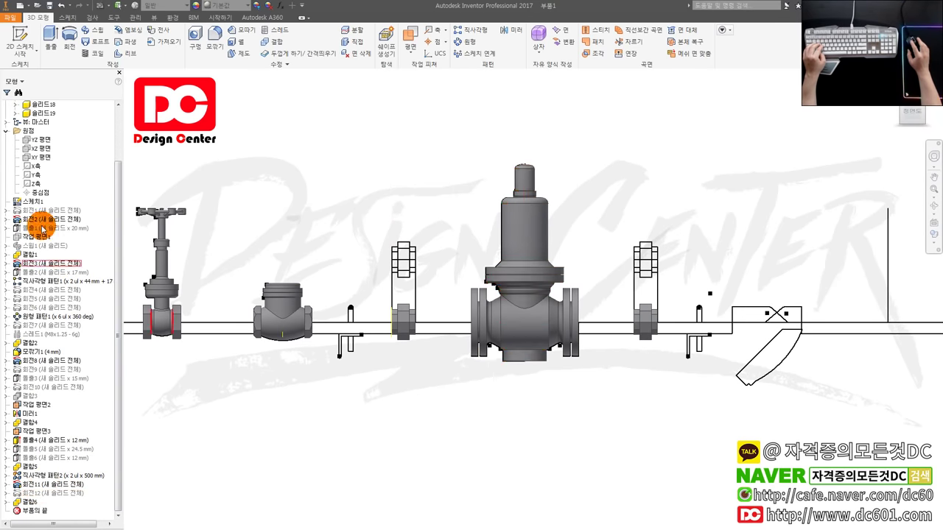
Draw a rectangle across the valve profile's centre in Sketch1.
double_click(31, 201)
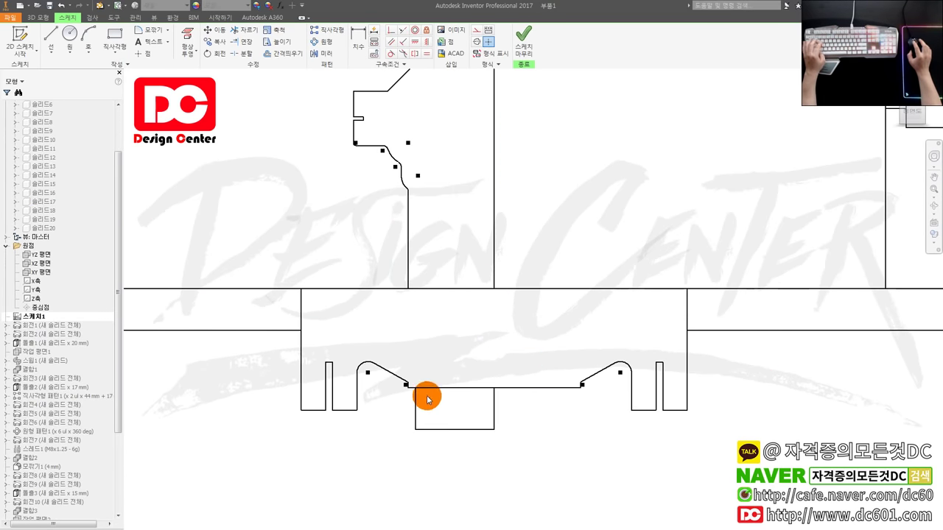
scroll(427, 392, "up", 3)
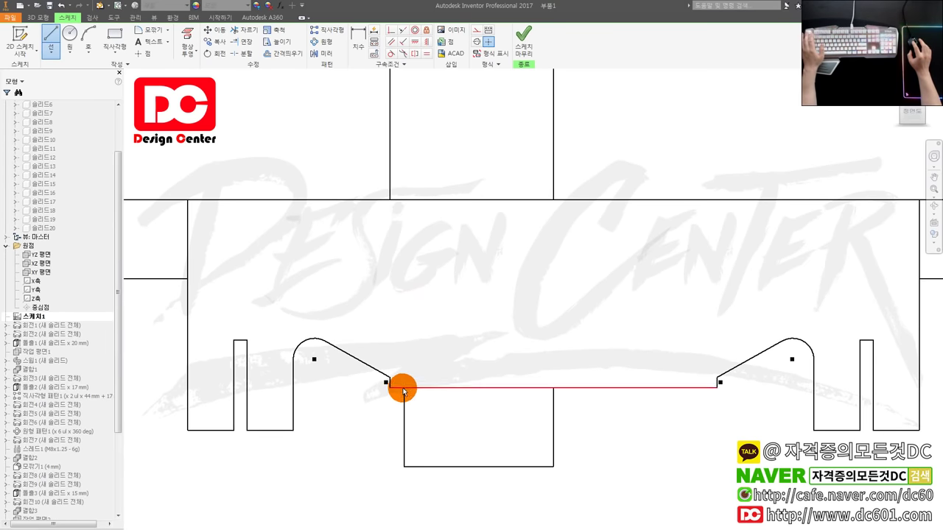
key("r")
left_click(403, 387)
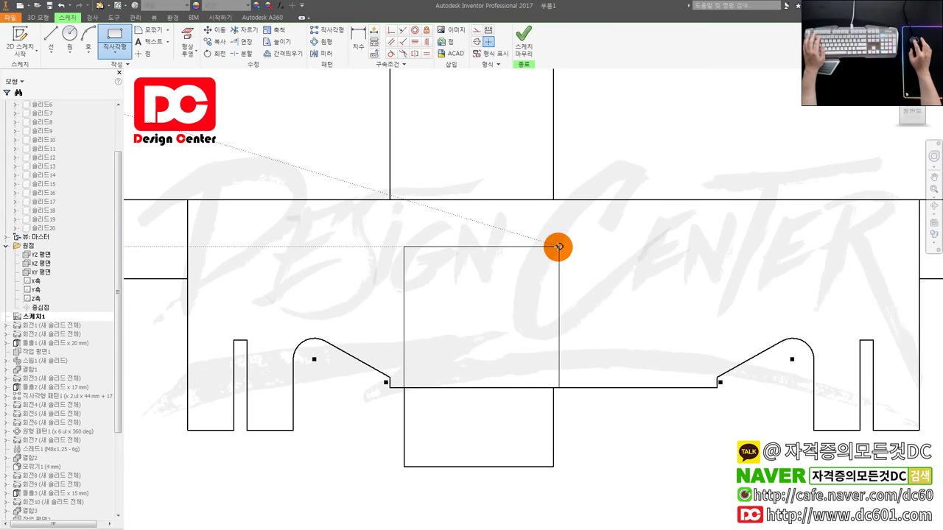
left_click(553, 247)
key("Escape")
scroll(563, 274, "up", 2)
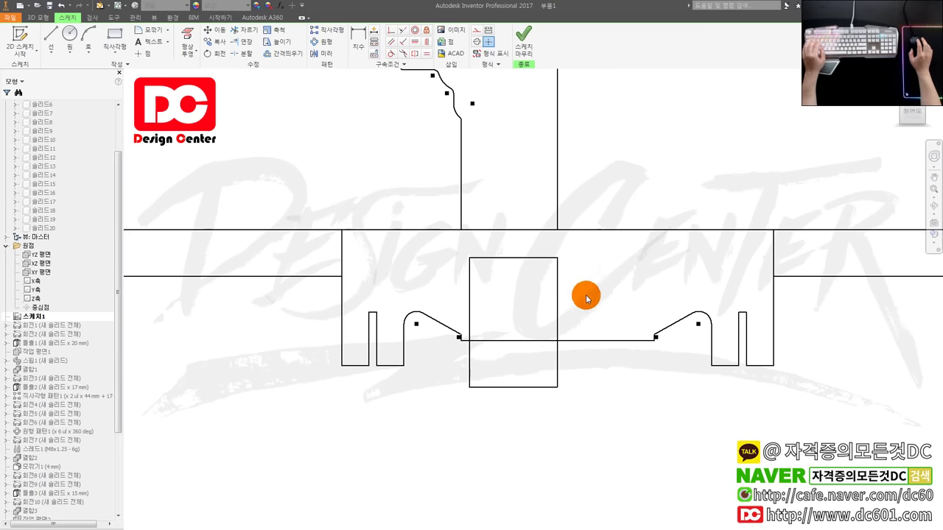
scroll(547, 352, "down", 3)
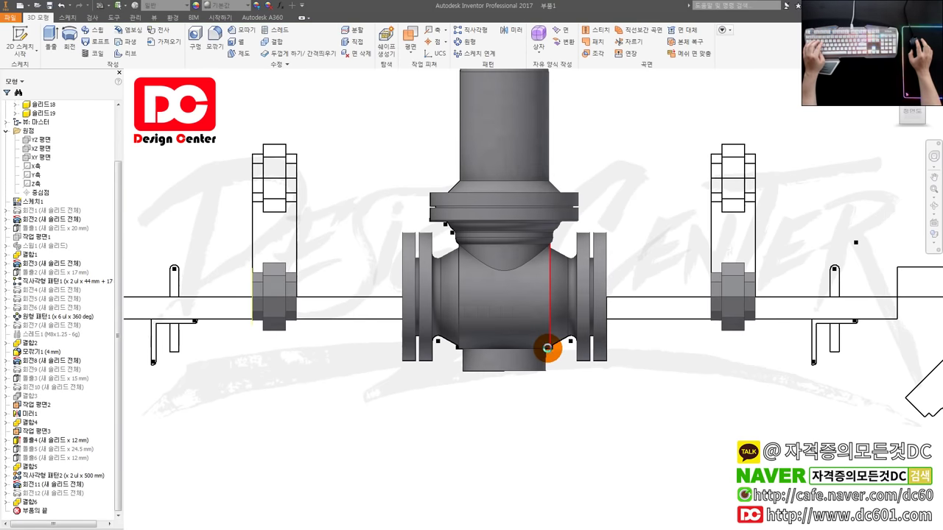
Inspect Revolve11, Revolve12 and Combine6, then roll the End of Part marker back above Combine6.
scroll(552, 353, "down", 3)
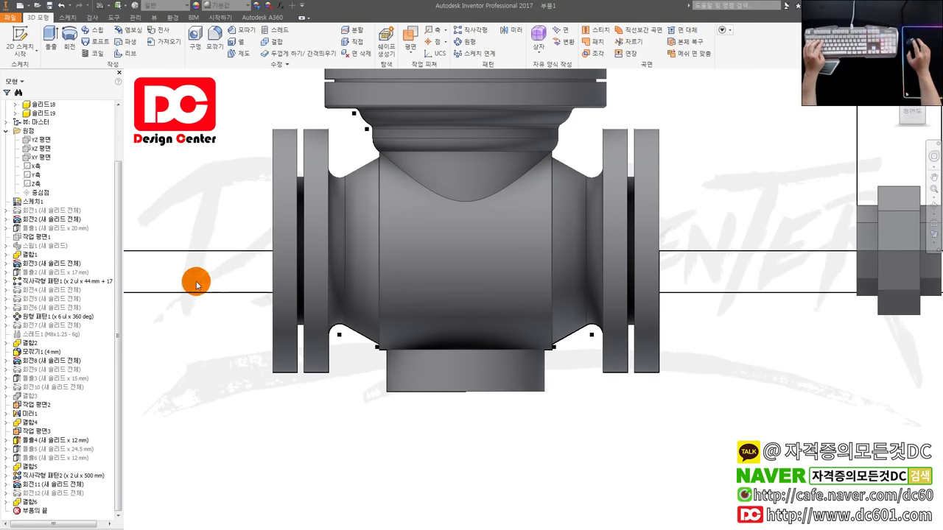
left_click(71, 487)
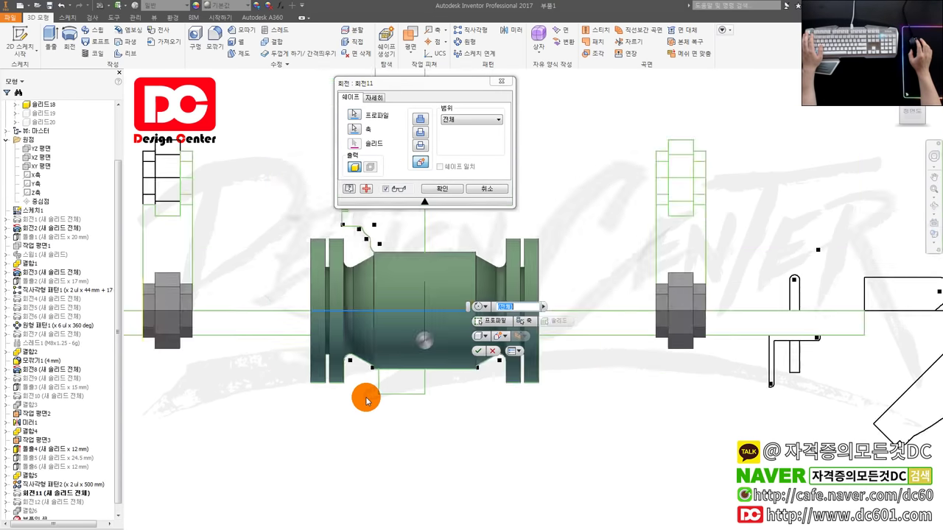
left_click(6, 493)
left_click(6, 494)
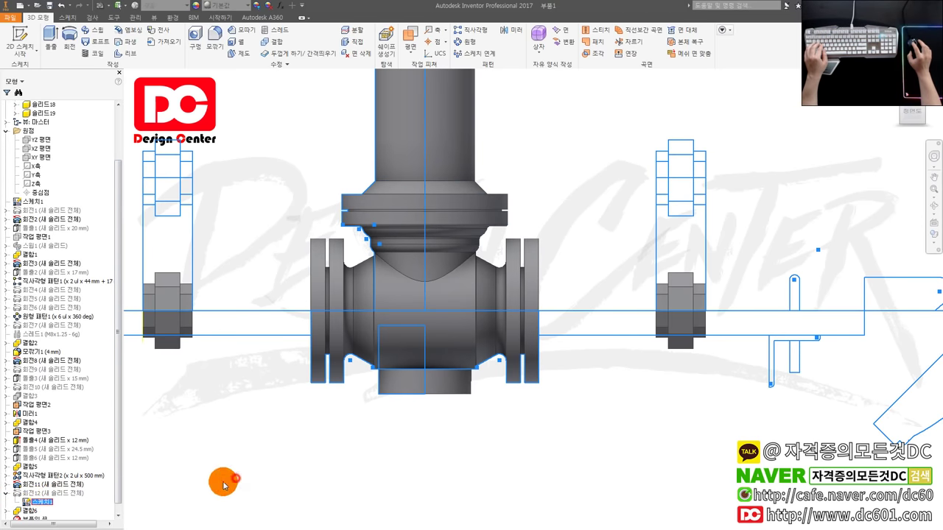
left_click(18, 511)
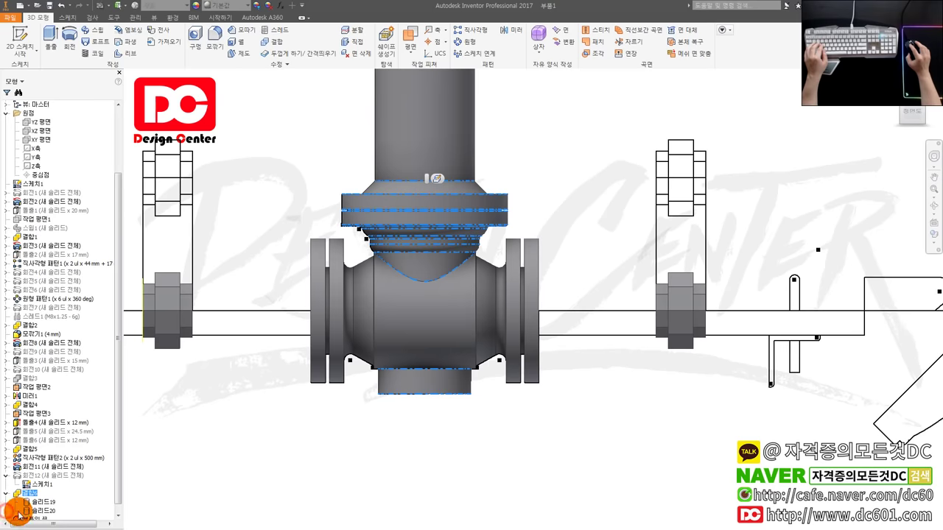
left_click(49, 502)
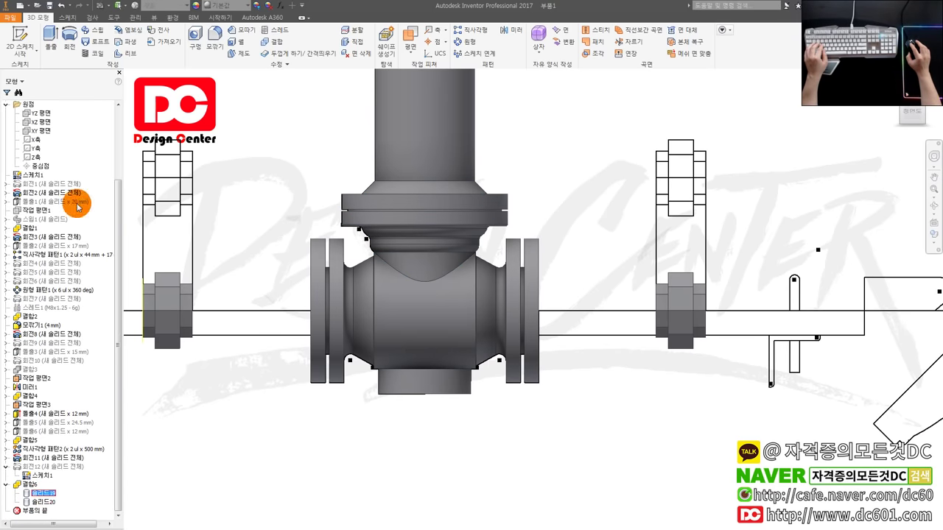
scroll(73, 221, "up", 3)
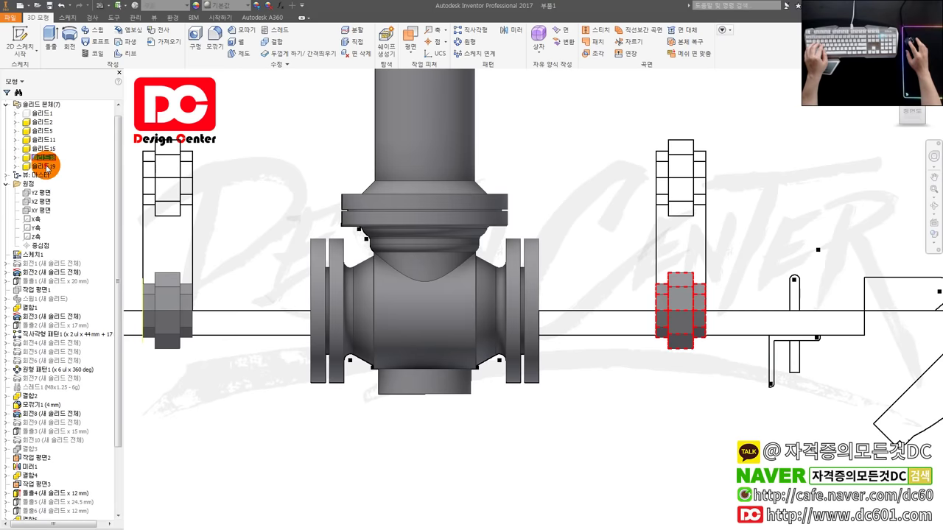
scroll(46, 168, "down", 3)
left_click(47, 502)
left_click(35, 513)
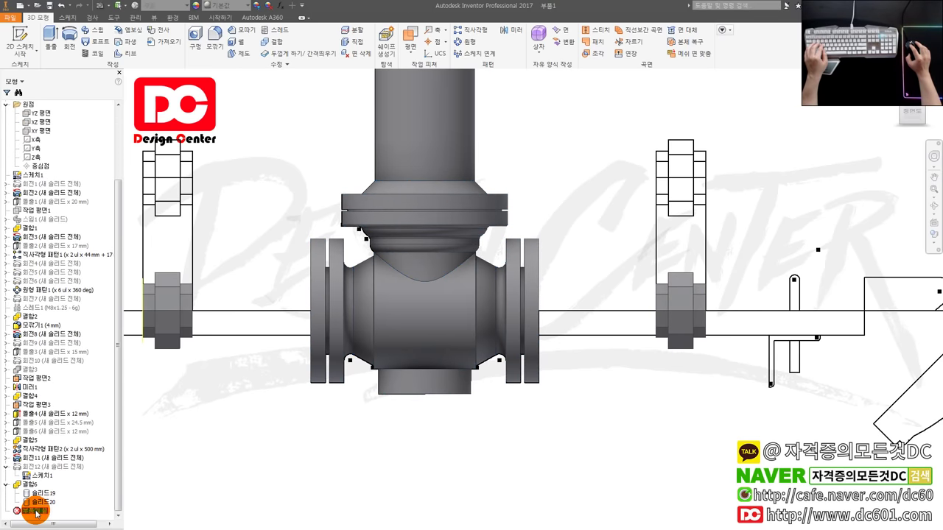
left_click_drag(44, 487, 44, 485)
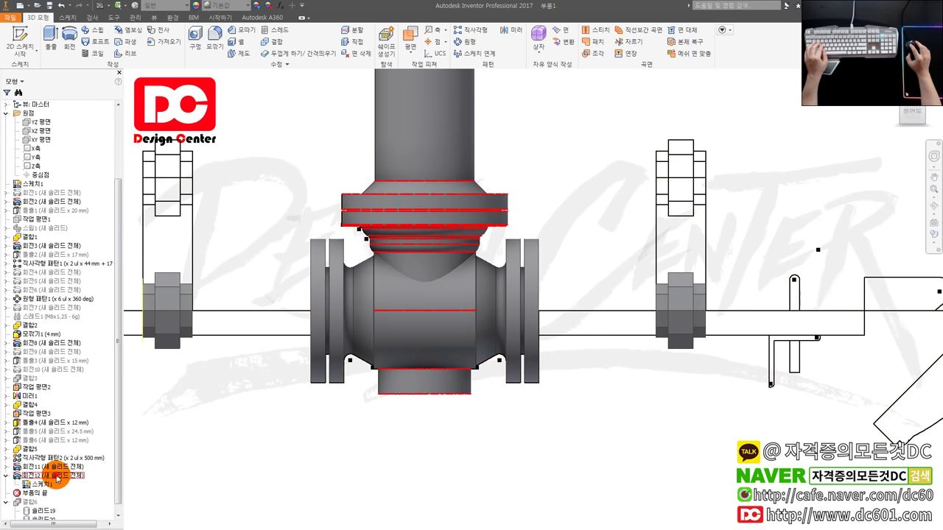
Edit Revolve12 so it revolves both rectangular profiles, and apply the change.
double_click(471, 360)
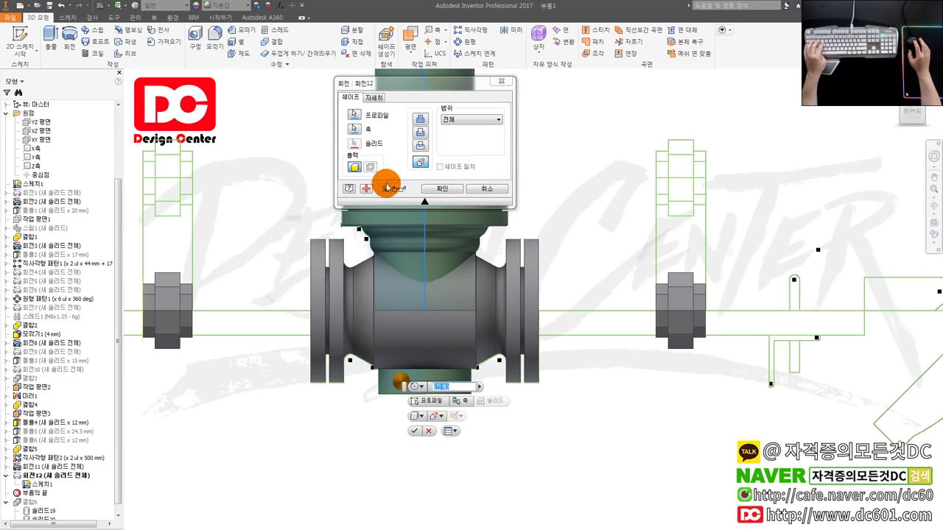
left_click(354, 118)
left_click(408, 351)
left_click(436, 248)
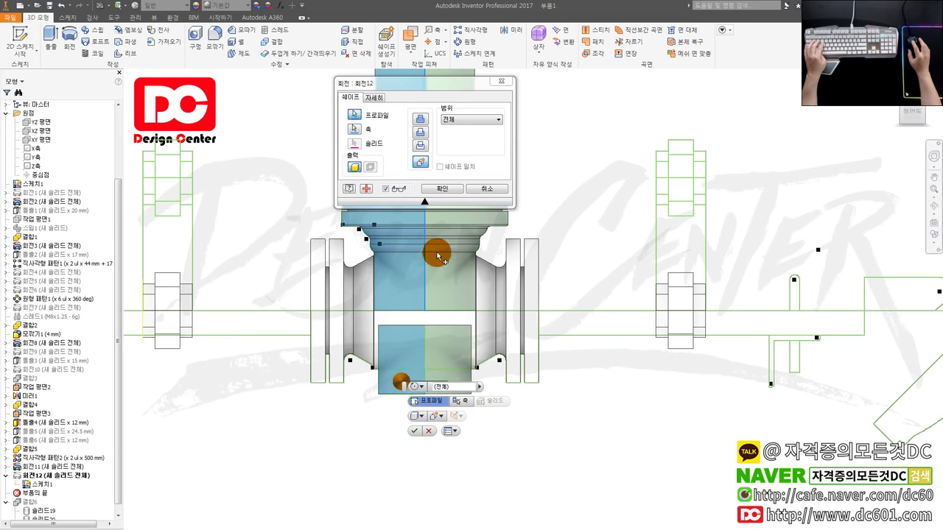
left_click(417, 431)
scroll(435, 339, "down", 2)
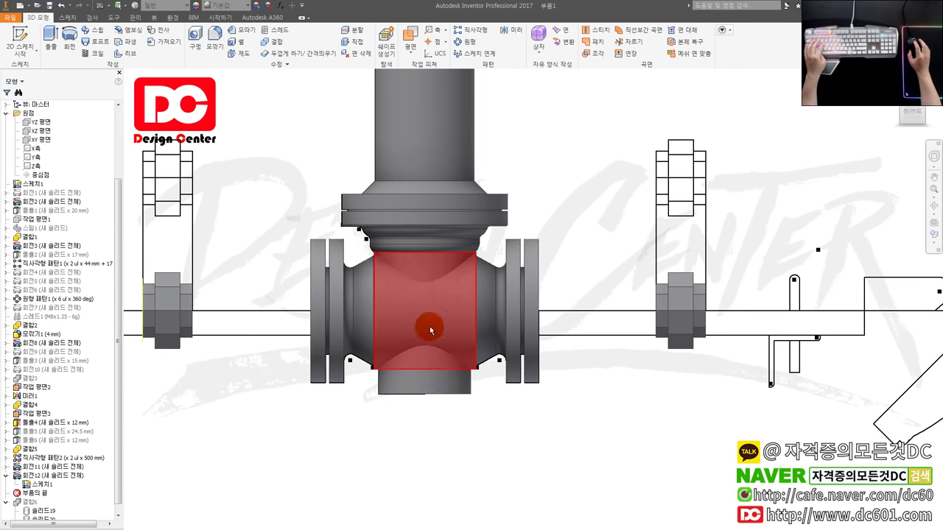
scroll(445, 354, "down", 2)
scroll(444, 354, "up", 3)
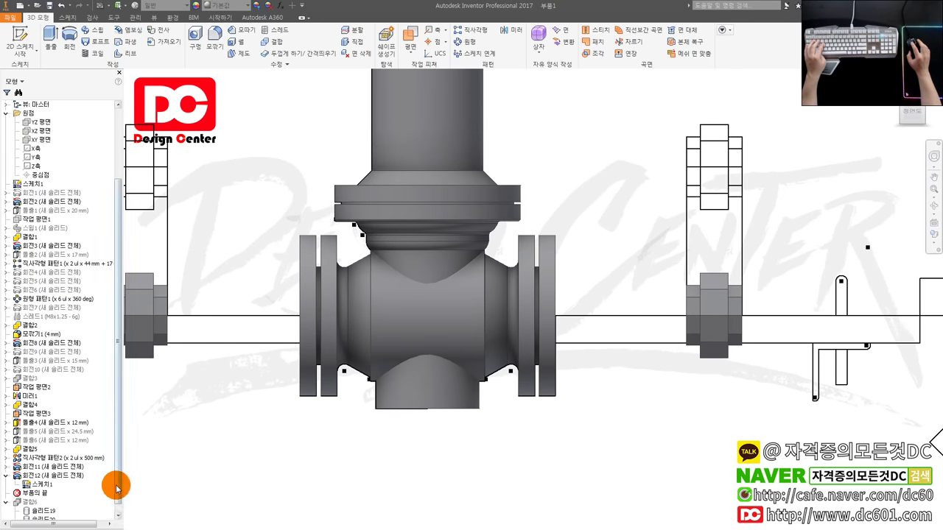
scroll(117, 489, "down", 1)
left_click(42, 485)
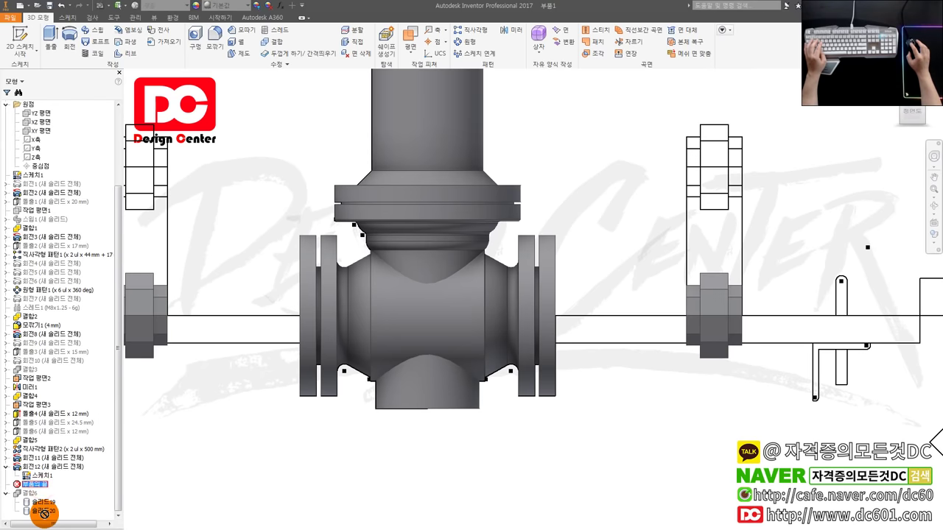
Move the End of Part marker back down below the final Combine6 feature.
left_click_drag(55, 509, 35, 492)
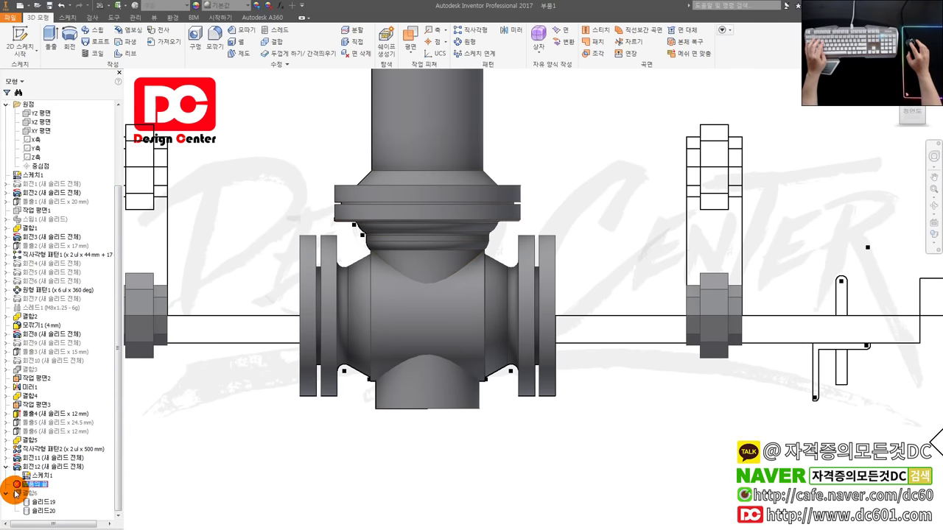
left_click(29, 493)
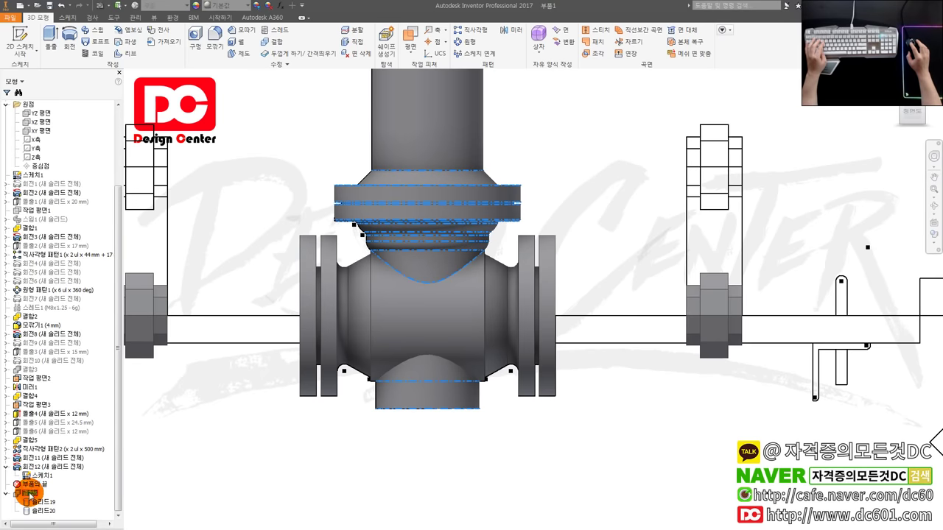
right_click(30, 493)
left_click(14, 507)
mouse_move(35, 486)
left_mouse_down()
mouse_move(9, 495)
mouse_move(35, 503)
mouse_move(28, 517)
left_mouse_up()
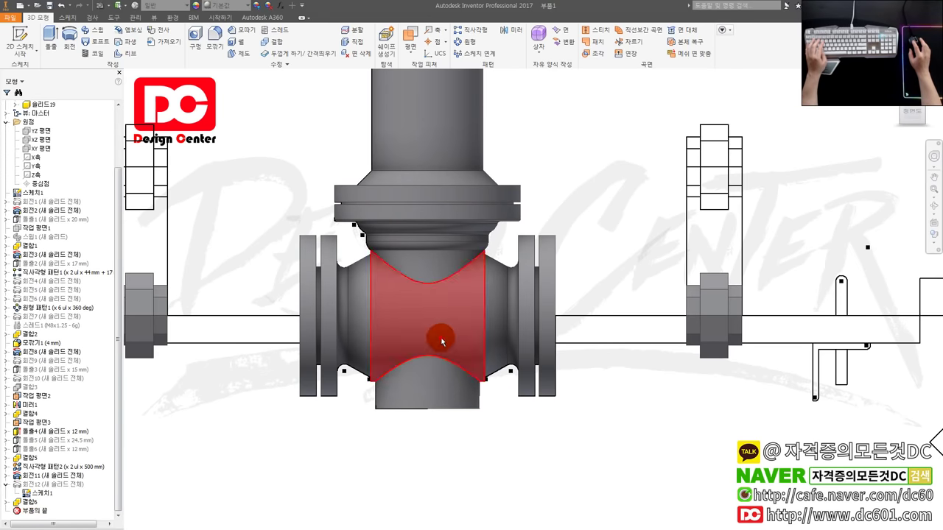
left_click(438, 360)
Start a fillet on the valve body edge, cancel it, and return to the home view.
key("f")
scroll(440, 361, "up", 3)
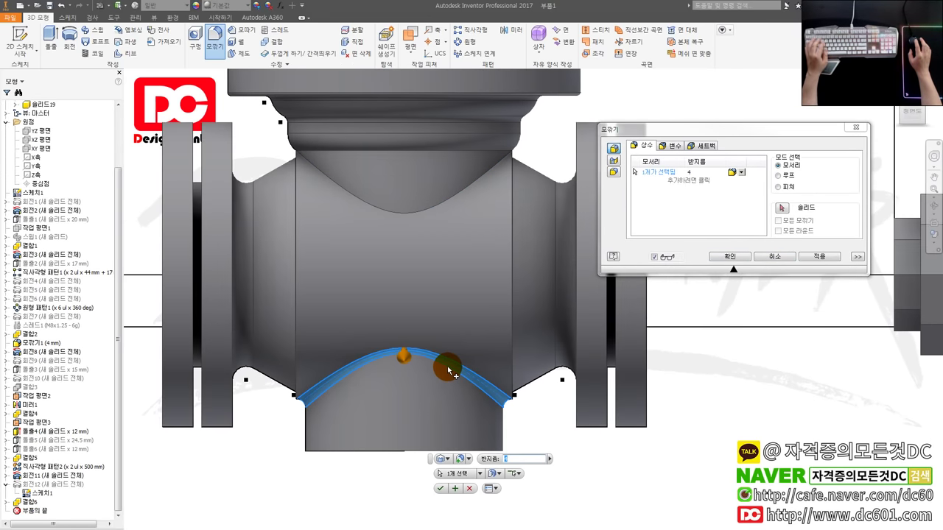
key("Escape")
key("F6")
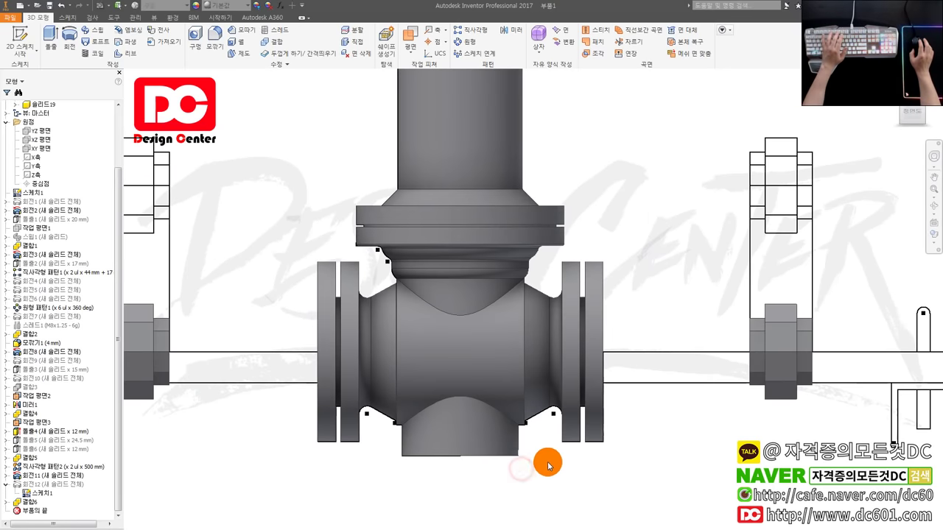
Highlight Solid18, Solid15 and other bodies to identify each one, panning the piping run.
scroll(519, 403, "up", 2)
scroll(471, 402, "up", 2)
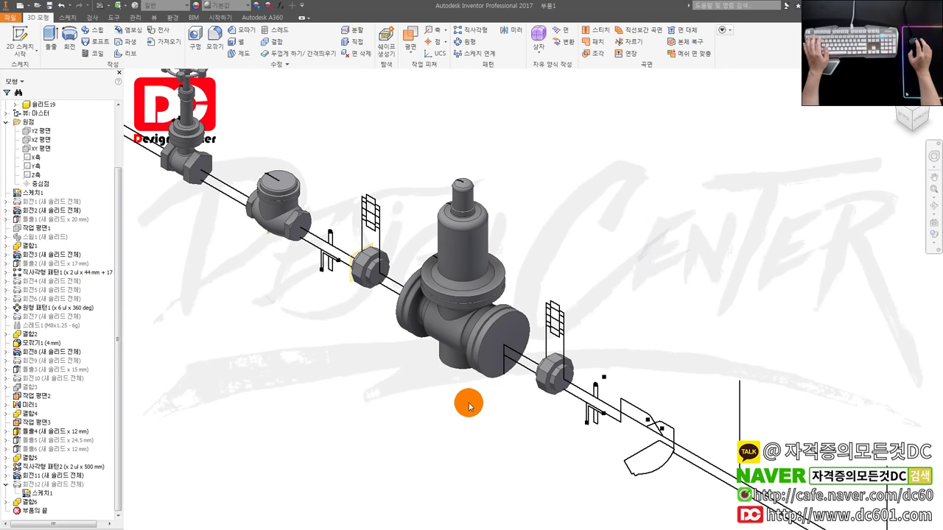
left_click_drag(117, 184, 116, 114)
left_click(45, 174)
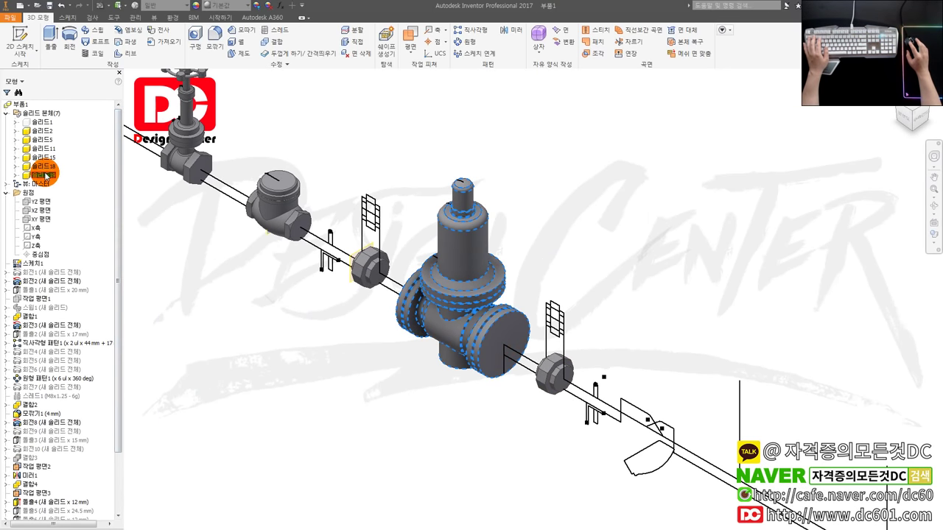
left_click(46, 167)
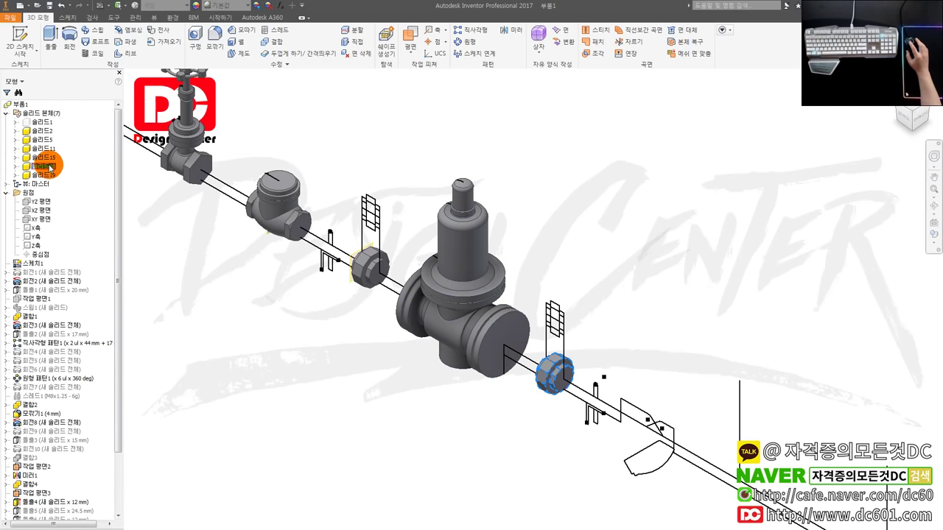
left_click(42, 157)
middle_click_drag(200, 222, 327, 294)
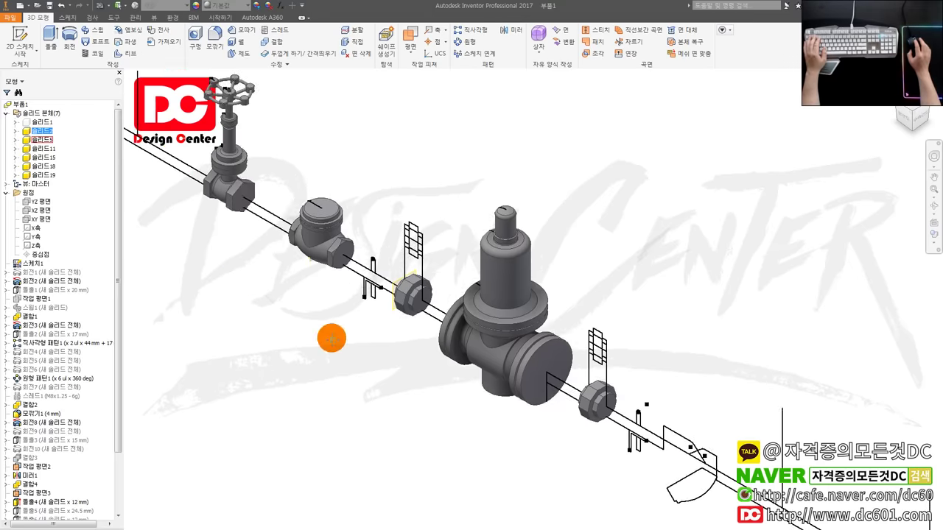
scroll(434, 305, "down", 3)
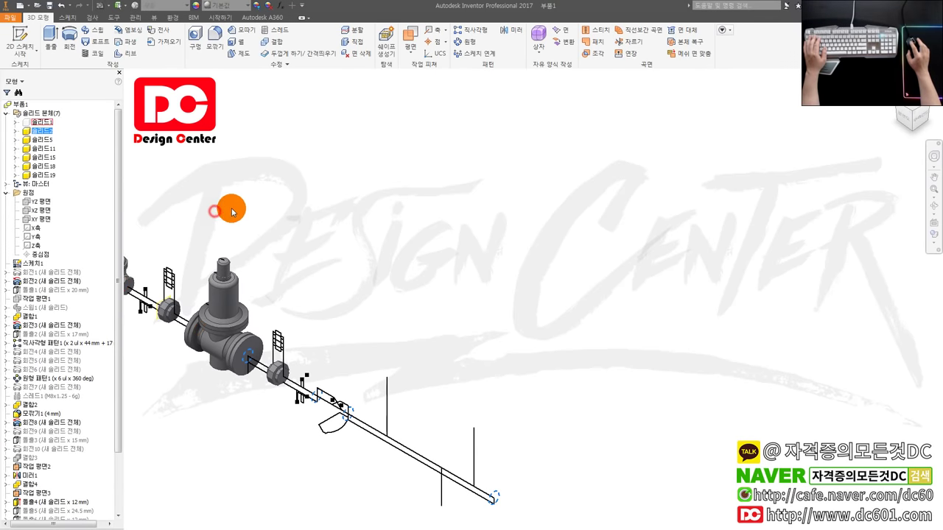
middle_click_drag(227, 211, 357, 250)
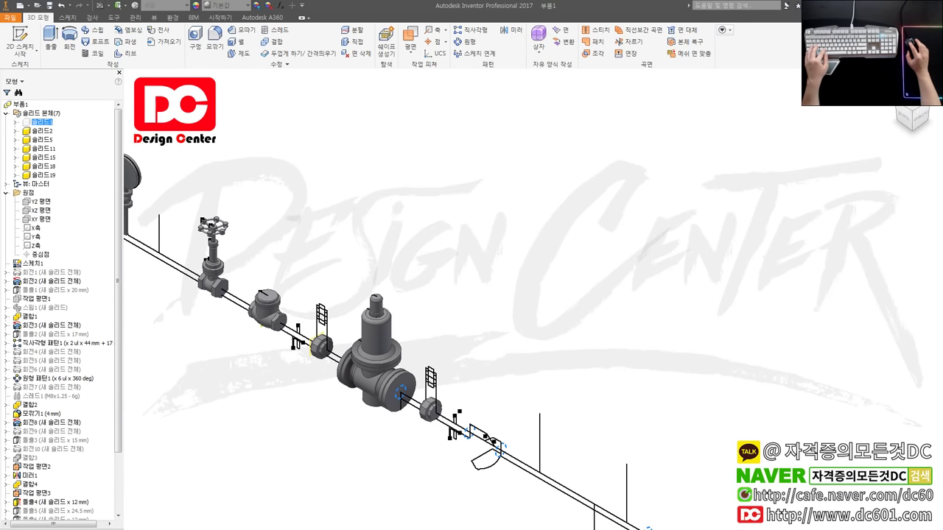
Rename bodies to PRESSURE GAUGE, VALVE, CHECK VALVE and UNION.
right_click(42, 131)
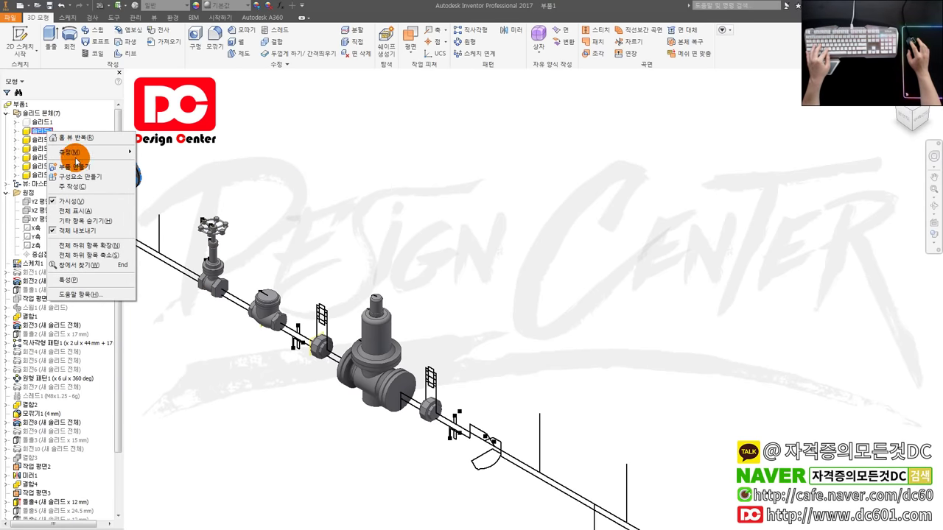
left_click(41, 134)
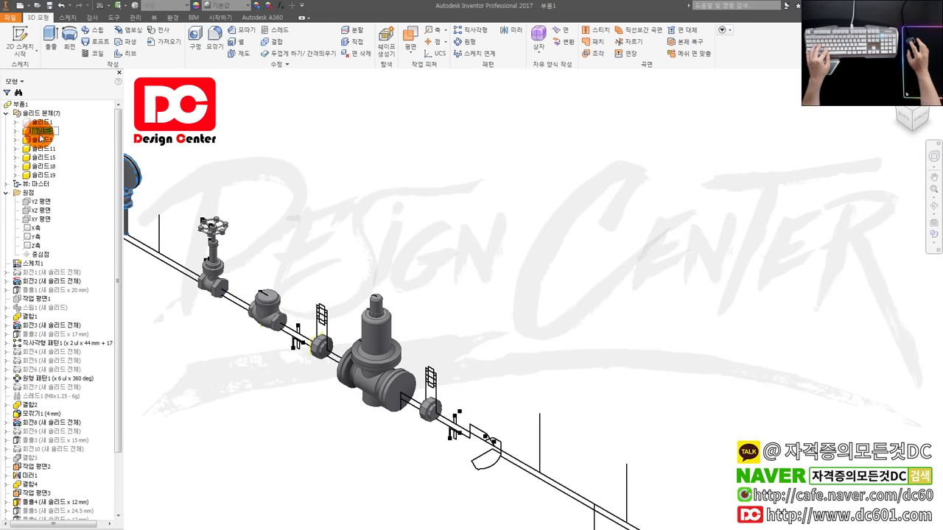
key("Return")
left_click(46, 140)
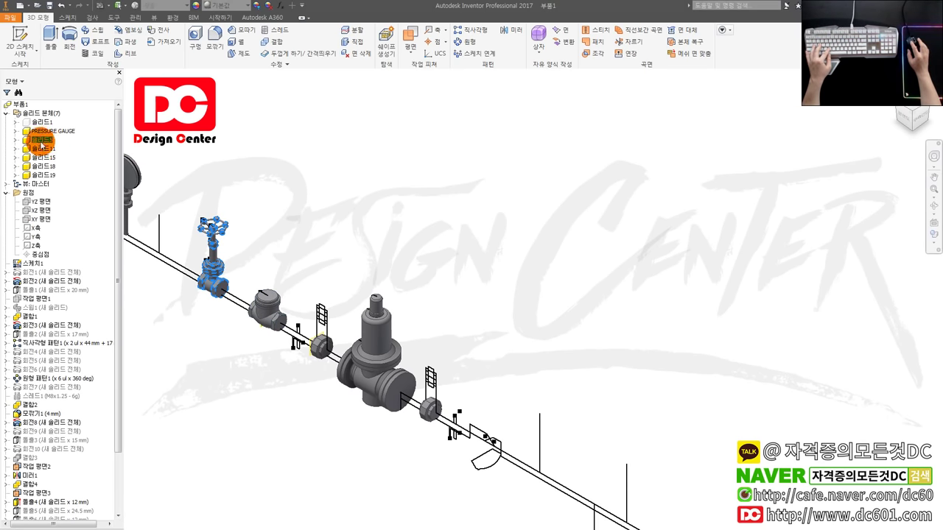
type("VALVE")
key("Return")
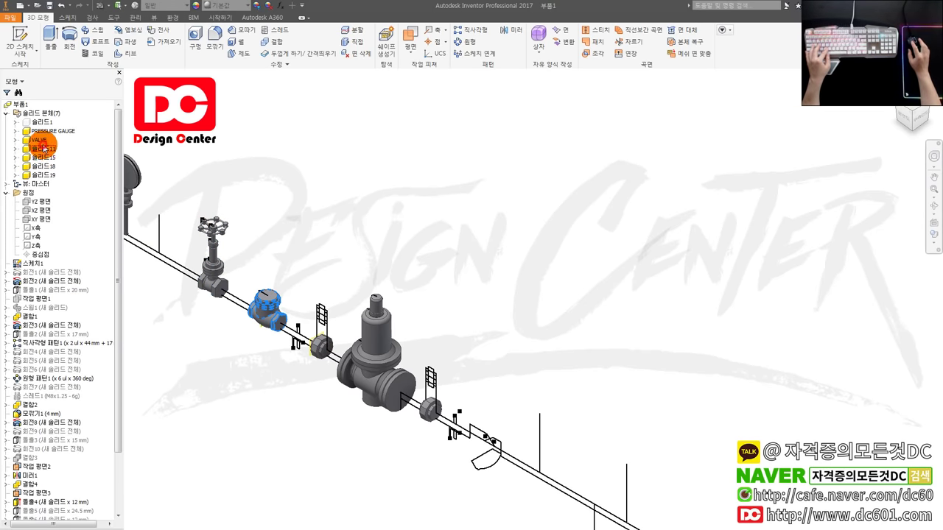
type("CHECK VALVE")
key("Return")
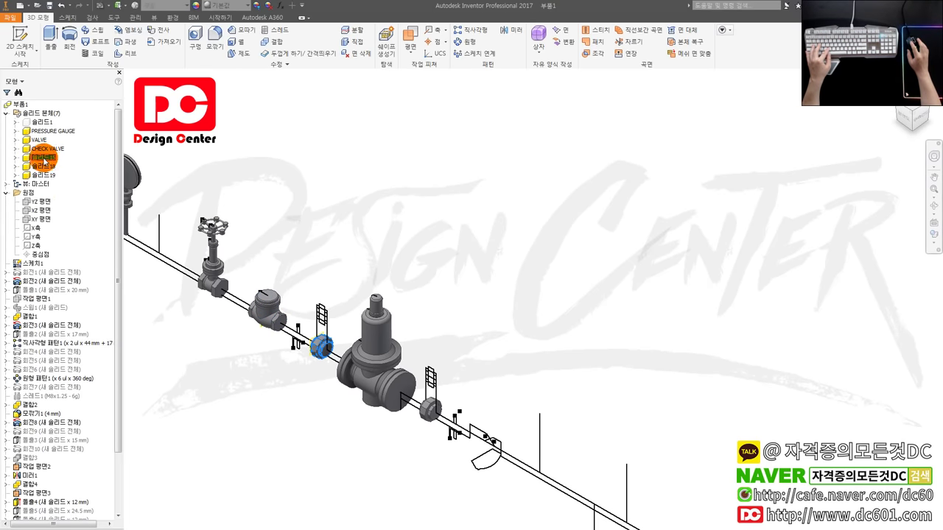
type("UNION")
left_click(230, 212)
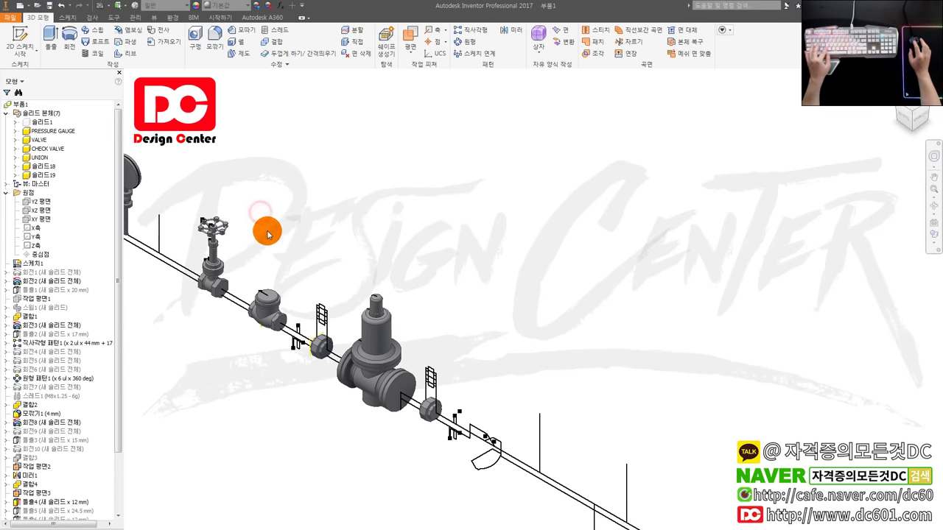
Rename Solid18 to UNION_1, then recheck the UNION and VALVE bodies.
left_click(44, 175)
left_click(46, 165)
key("BackSpace")
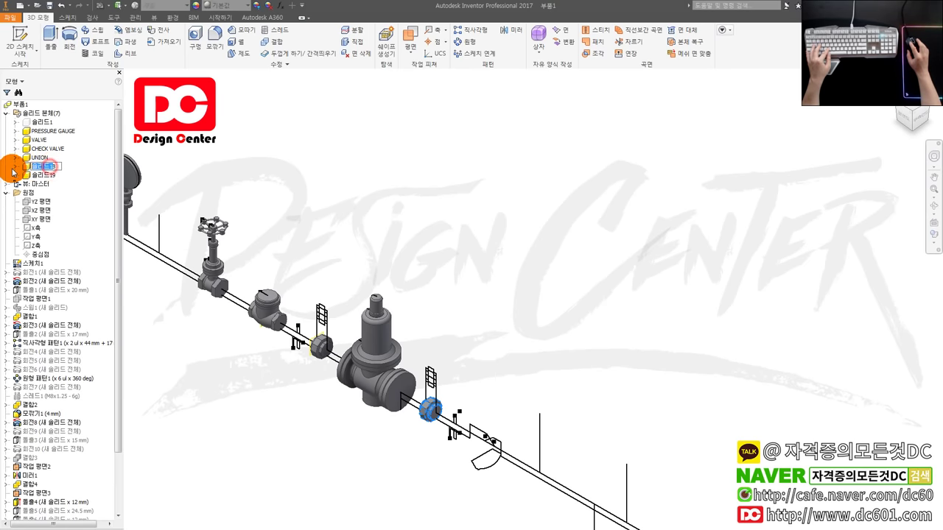
type("UNION_")
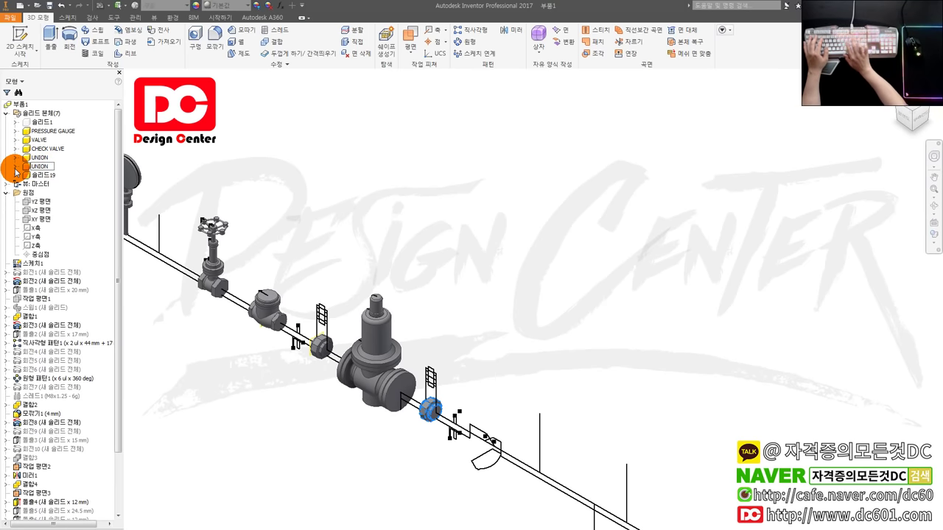
type("1")
key("Return")
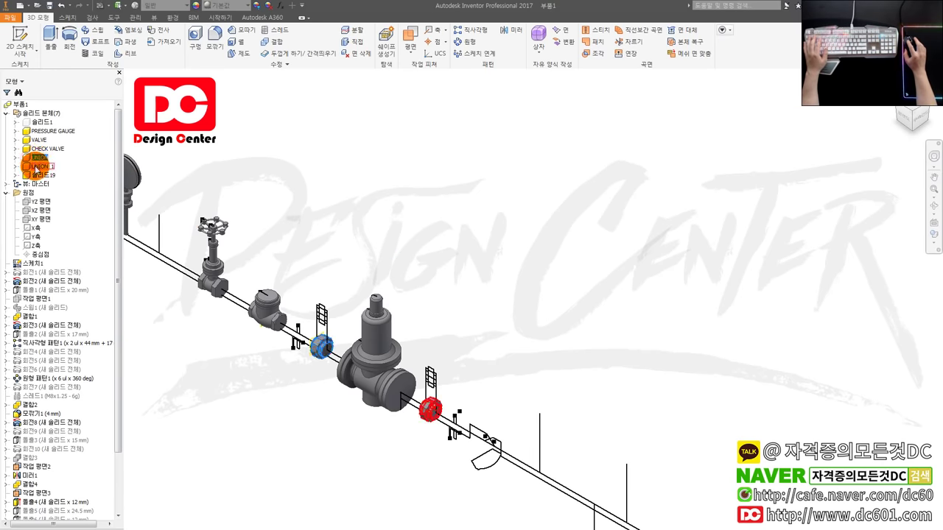
left_click(39, 157)
left_click(43, 140)
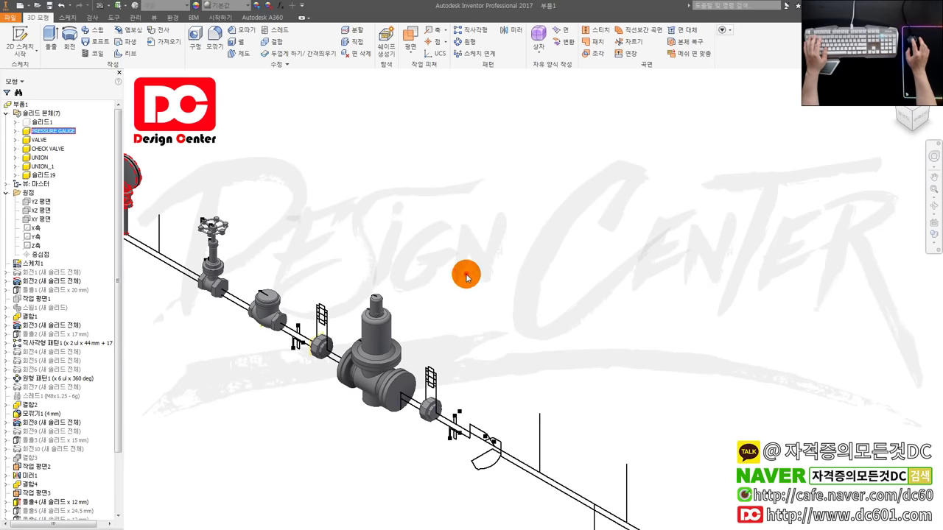
Revolve both sketch profiles about the axis line as a new solid body, Solid21.
scroll(468, 272, "up", 2)
scroll(467, 335, "down", 5)
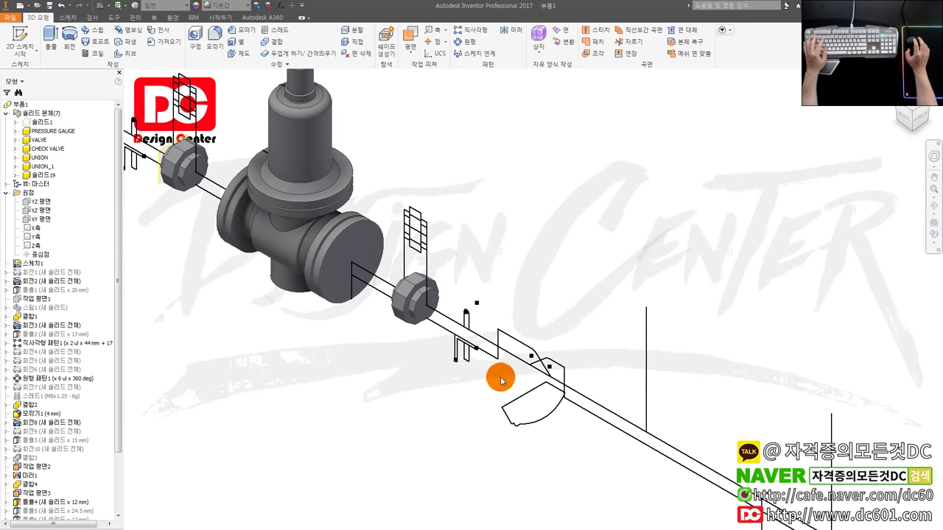
middle_click_drag(472, 376, 401, 337)
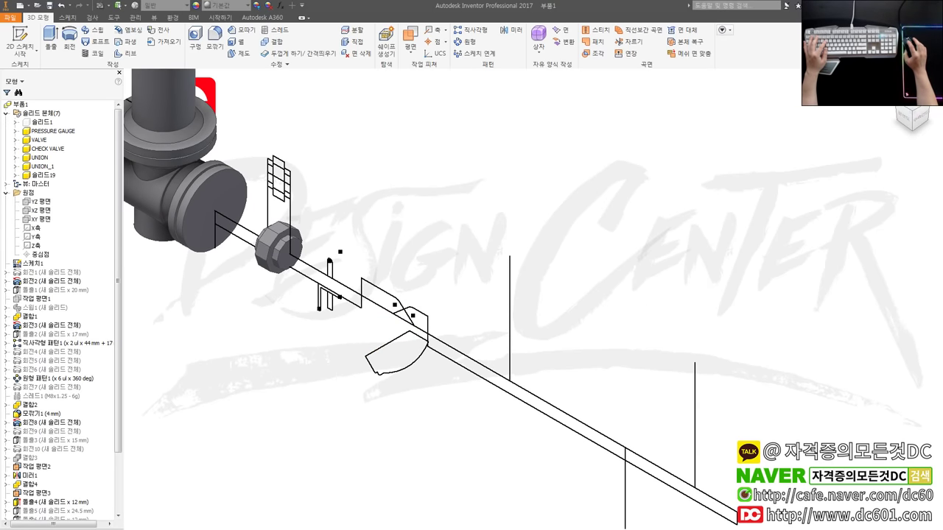
scroll(424, 315, "down", 3)
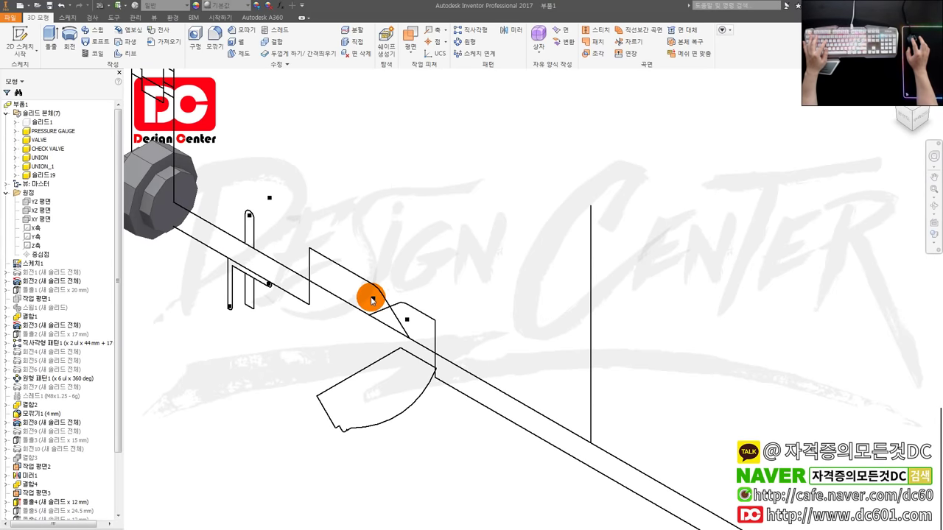
key("r")
left_click(359, 289)
left_click(421, 319)
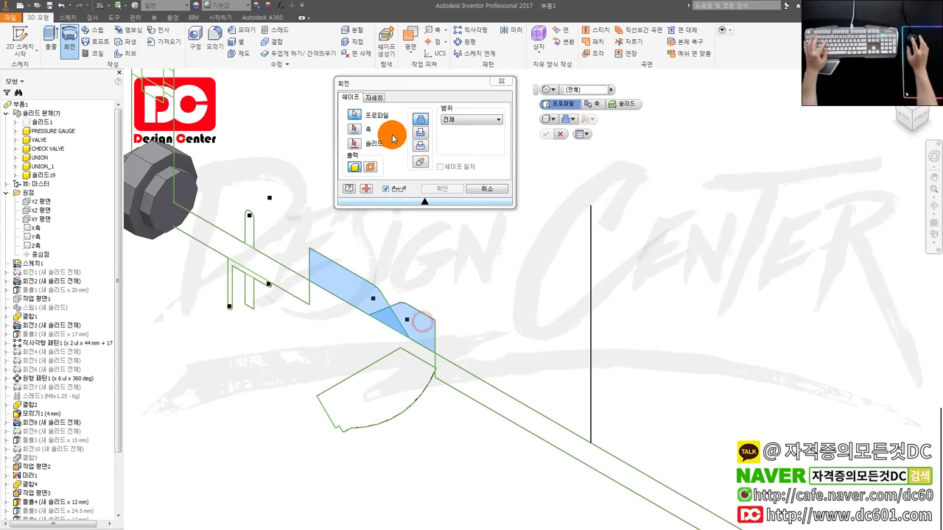
left_click(354, 129)
left_click(354, 309)
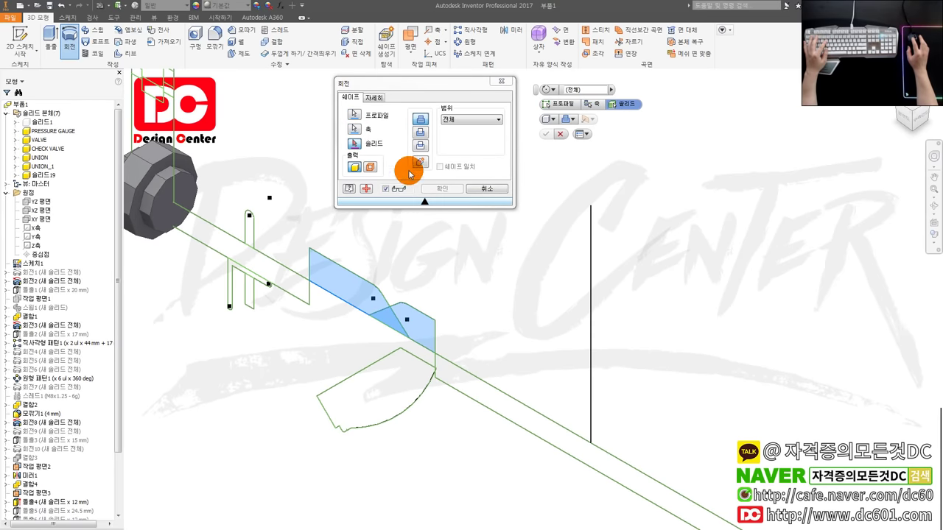
left_click(417, 177)
left_click(442, 191)
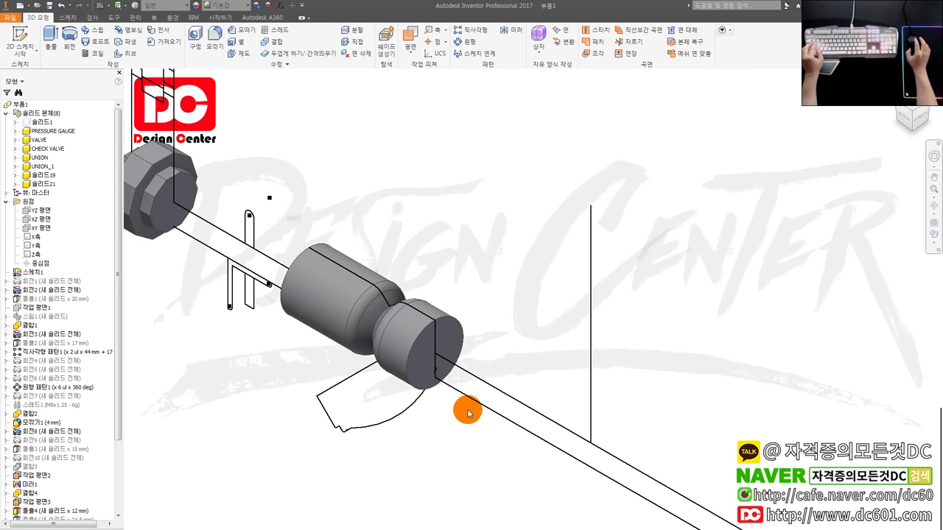
key("r")
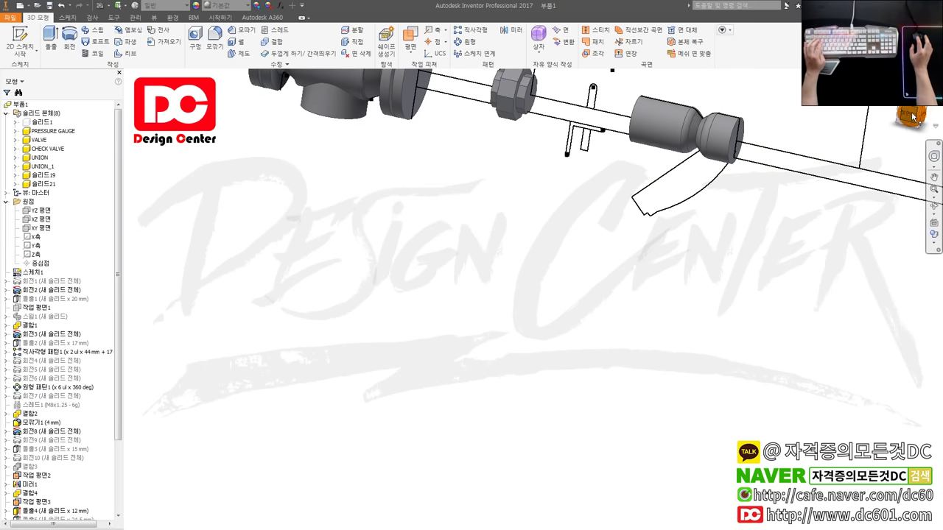
In front view, revolve the angled branch profile about the pipe centreline into a Y-fitting body.
key("F5")
scroll(685, 263, "up", 5)
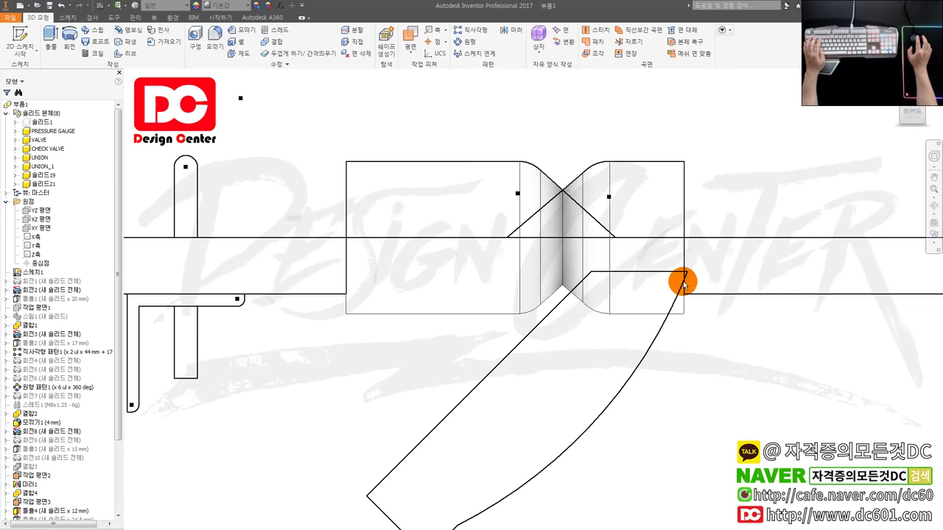
scroll(685, 286, "up", 2)
scroll(681, 284, "up", 2)
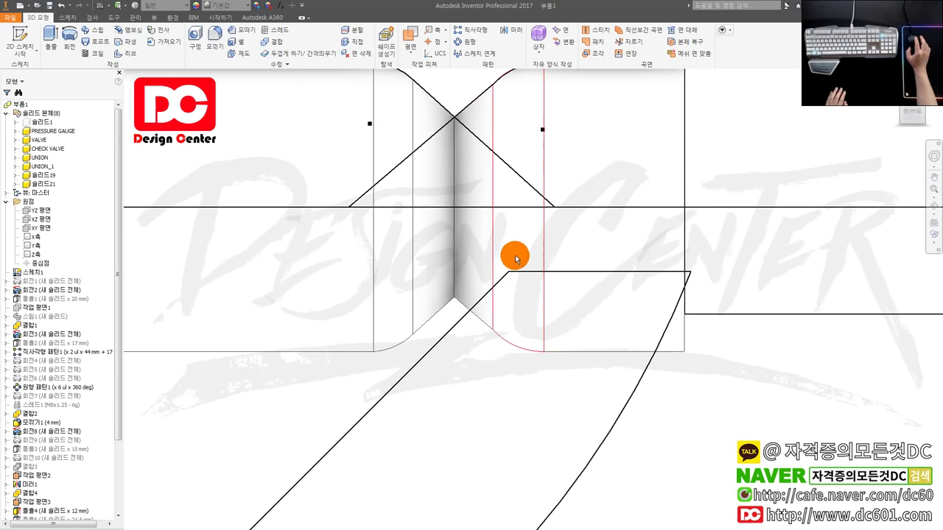
scroll(572, 298, "down", 2)
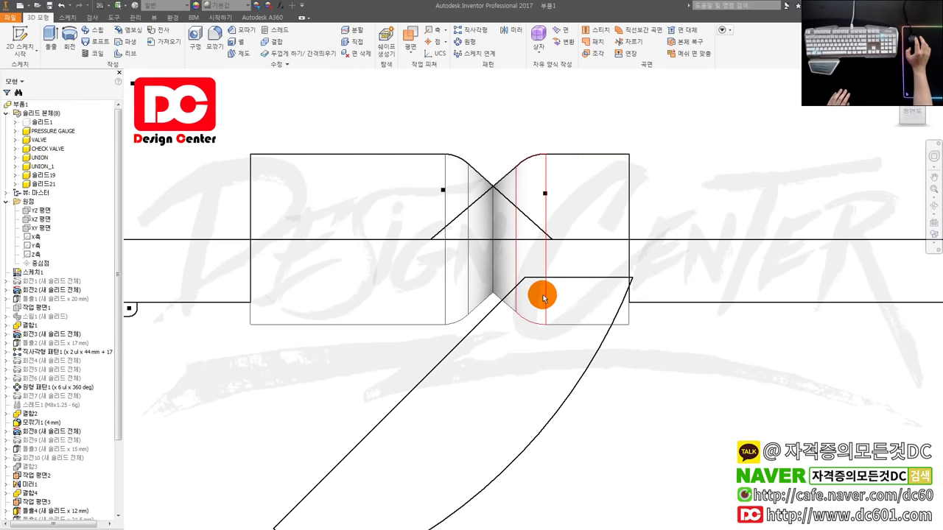
scroll(543, 297, "down", 2)
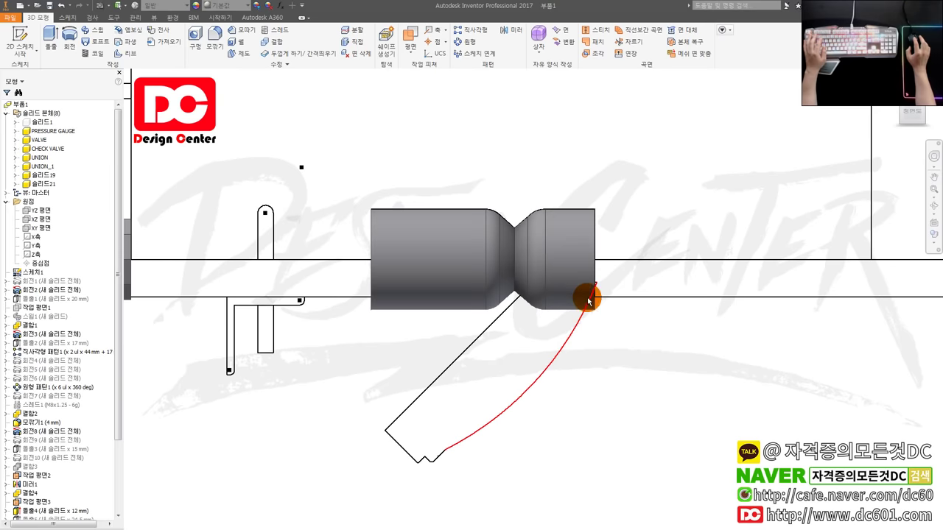
key("r")
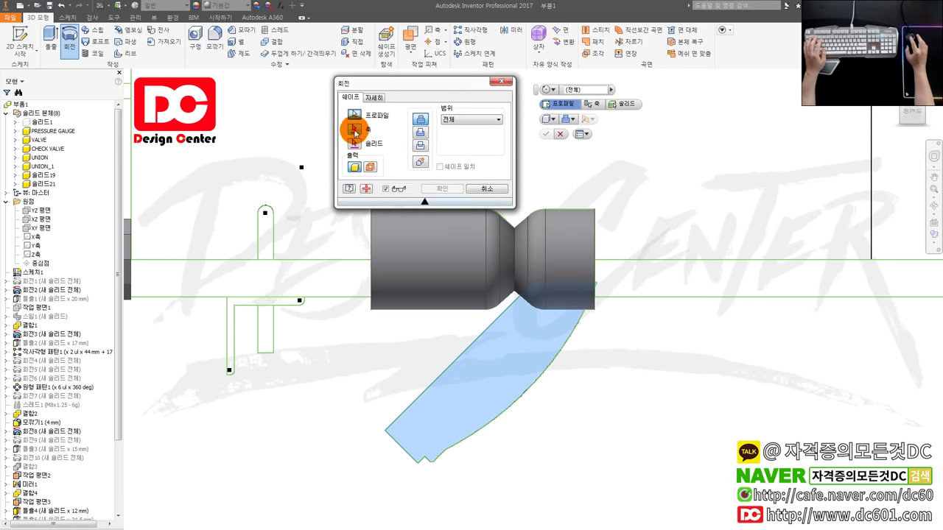
left_click(355, 132)
left_click(492, 329)
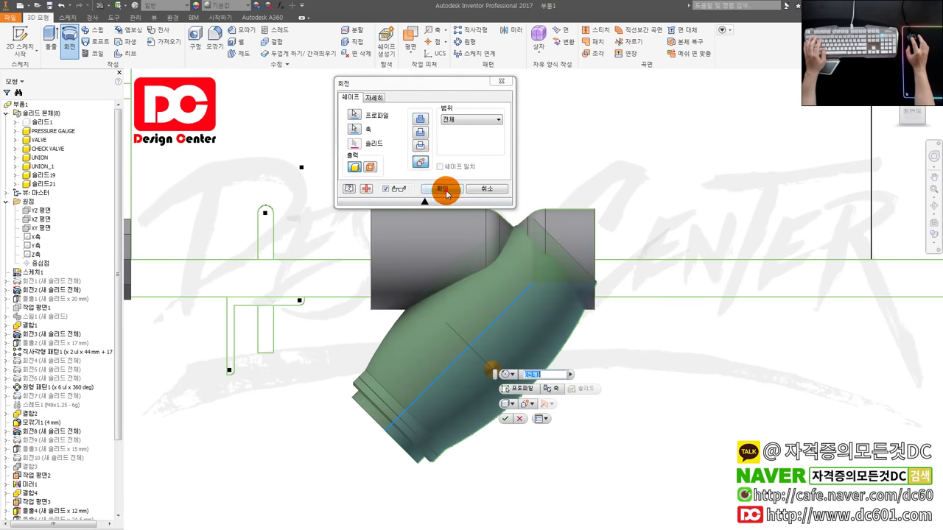
left_click(442, 189)
Orbit the fitting, bring up the AutoCAD pipe drawing, and start a sketch on the fitting's end face.
mouse_move(658, 374)
middle_mouse_down("shift")
mouse_move(626, 386)
mouse_move(604, 375)
middle_mouse_up("shift")
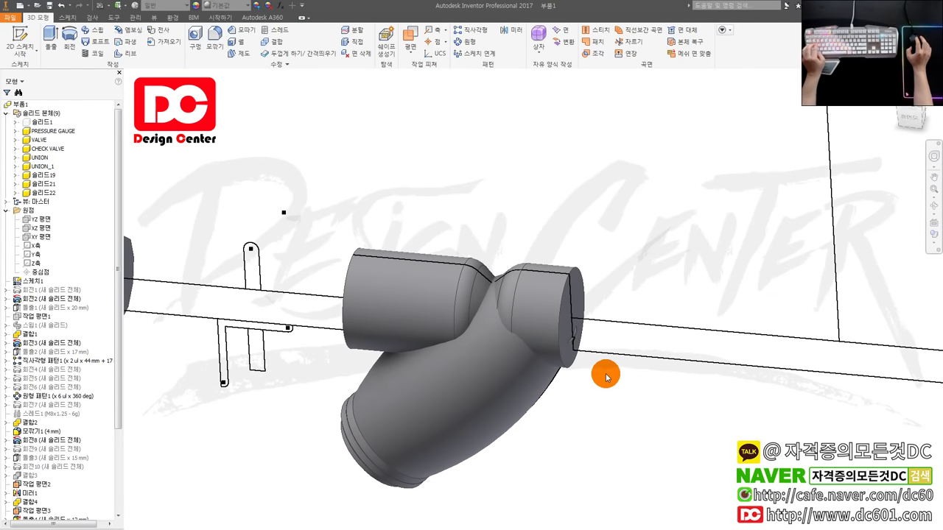
scroll(604, 375, "up", 3)
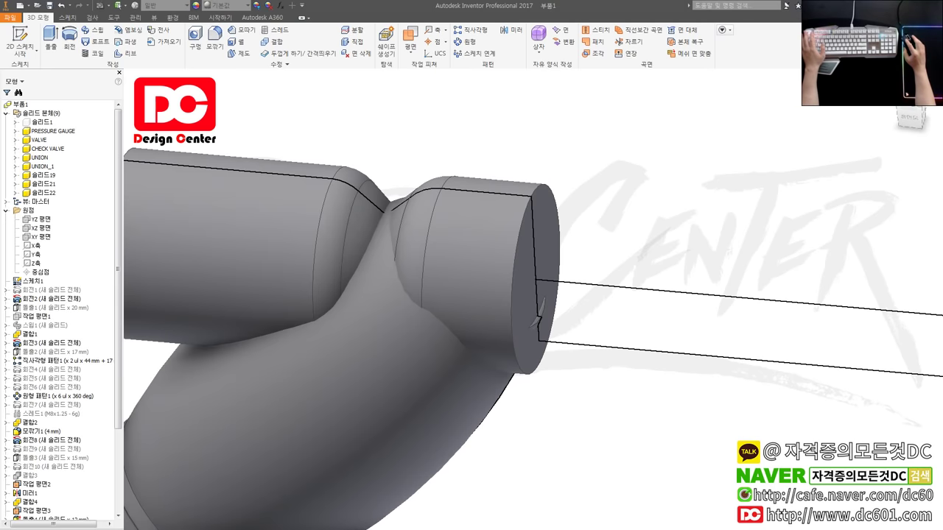
left_click(17, 111)
left_click_drag(354, 27, 340, 37)
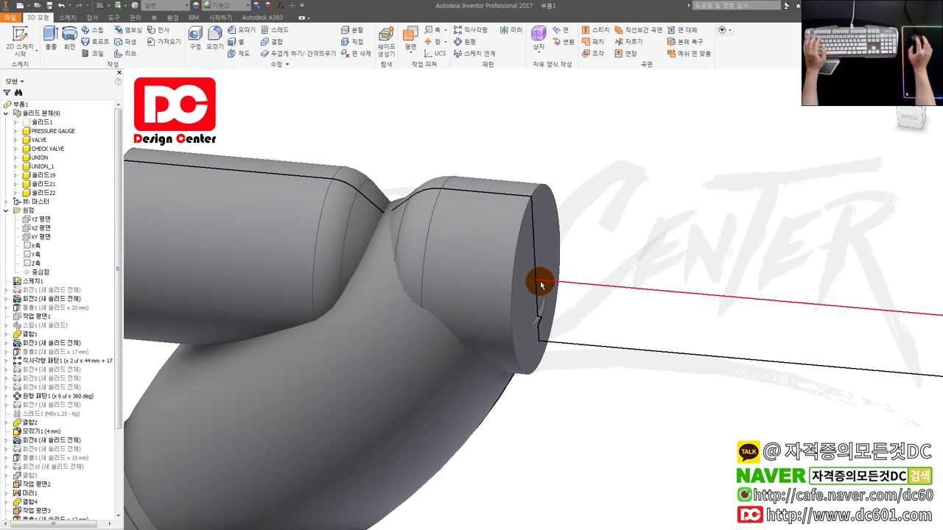
mouse_move(542, 290)
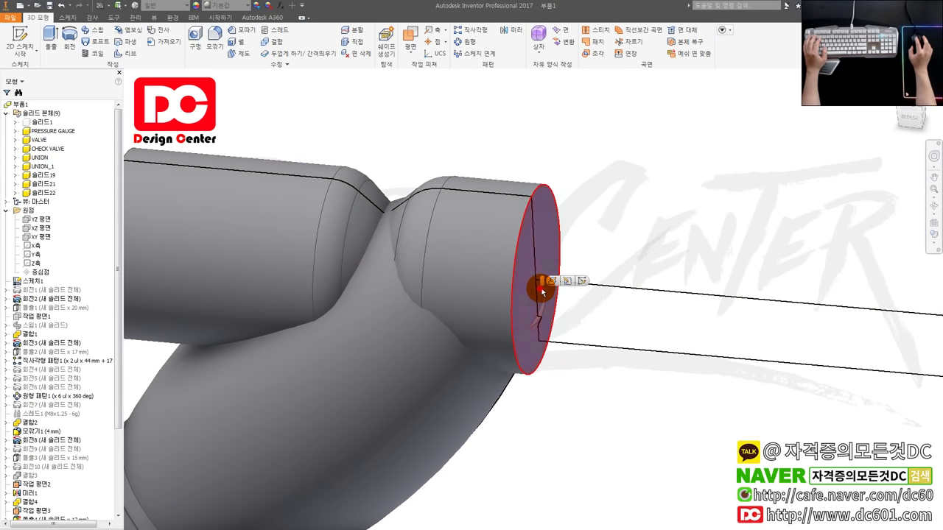
scroll(546, 297, "up", 3)
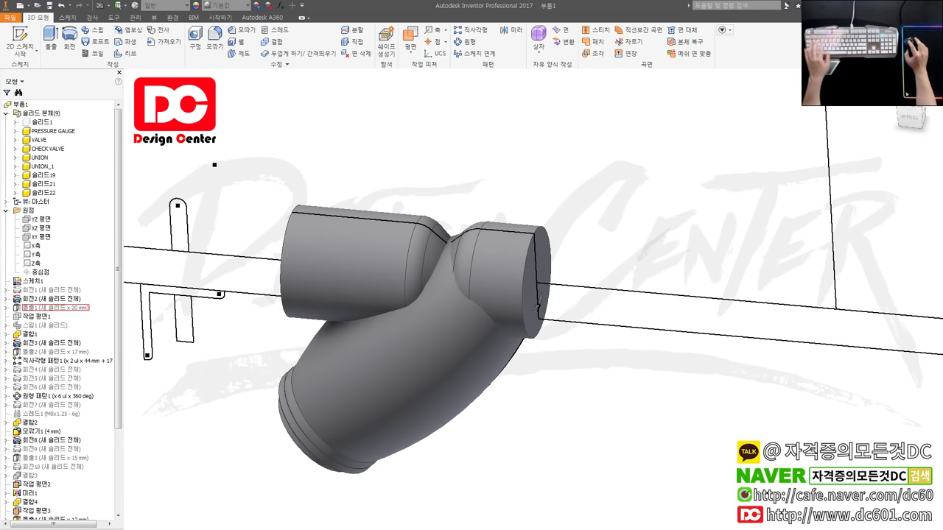
left_click(546, 260)
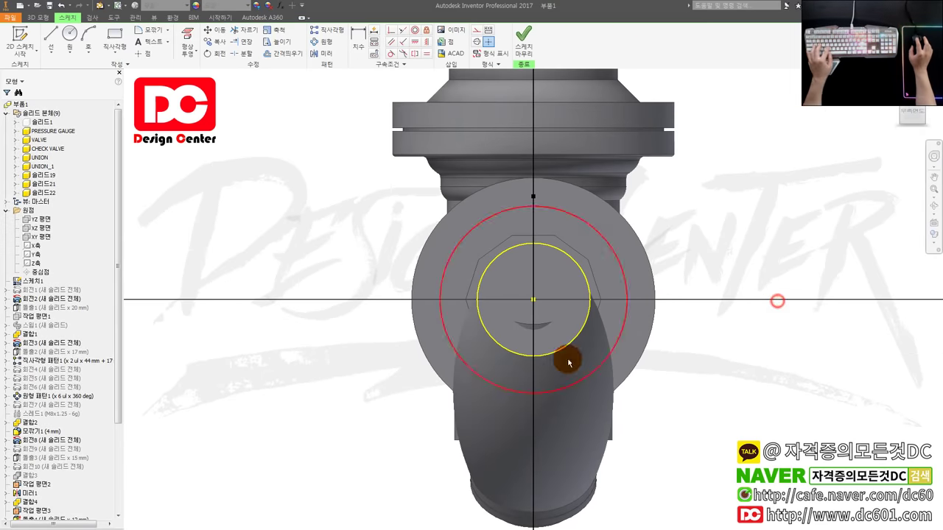
Paste the hexagon and move it to centre on the end circle.
left_click(639, 309)
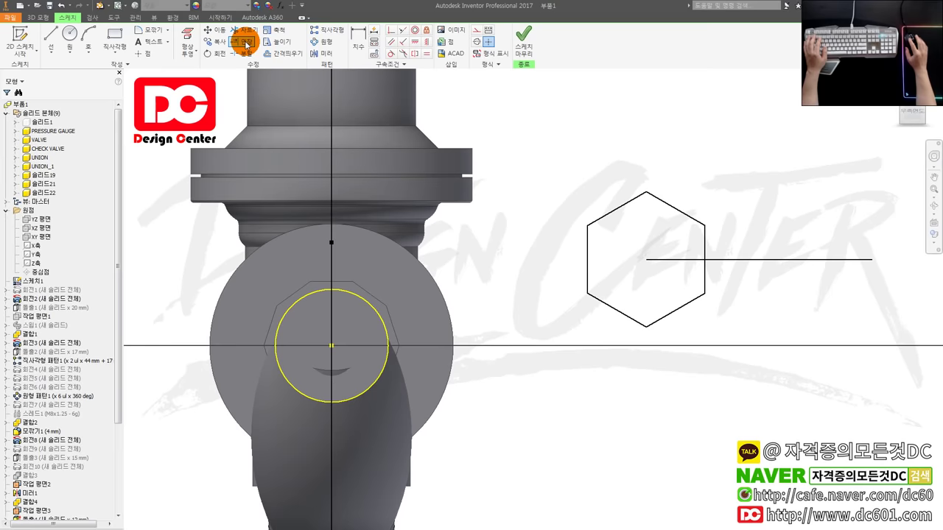
left_click(220, 32)
left_click(220, 33)
left_click_drag(673, 320, 489, 183)
left_click(201, 95)
left_click(682, 286)
left_click(645, 259)
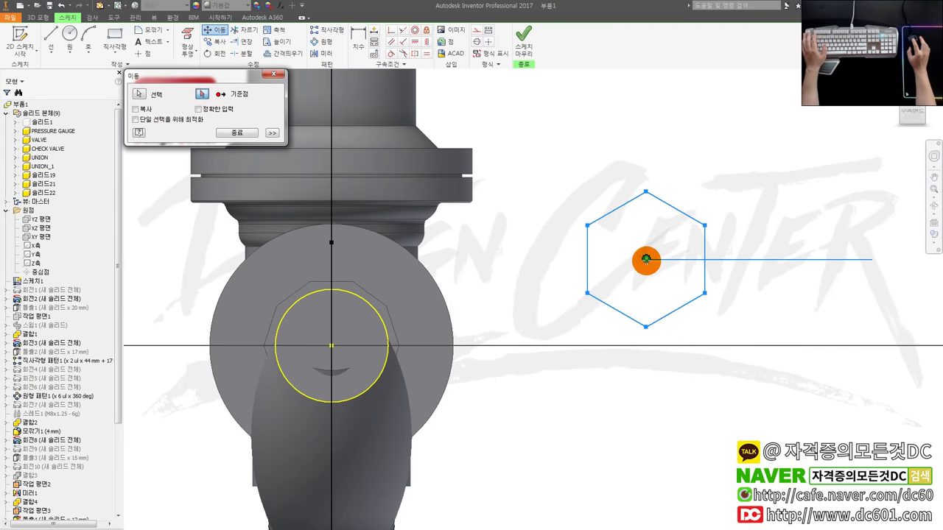
left_click(332, 345)
key("Escape")
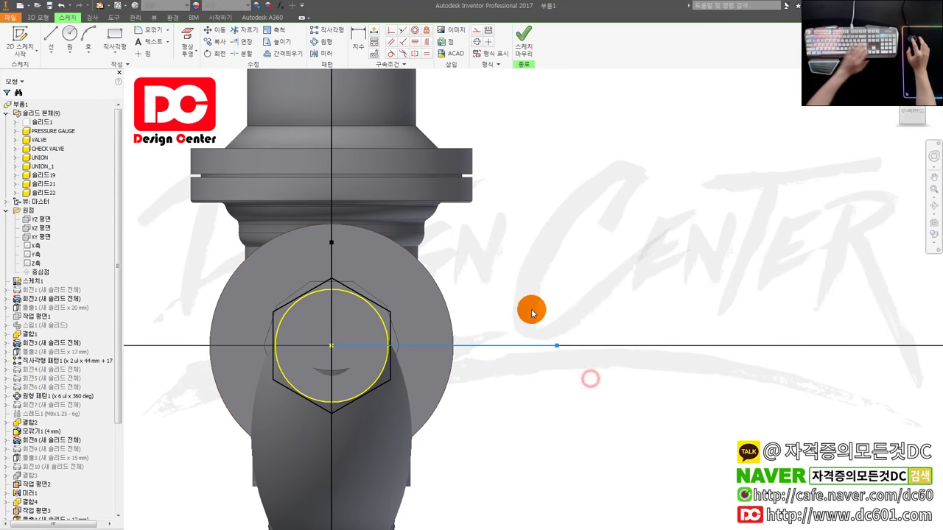
Finish the sketch and extrude the hexagon 12.5 mm.
left_click_drag(218, 256, 479, 443)
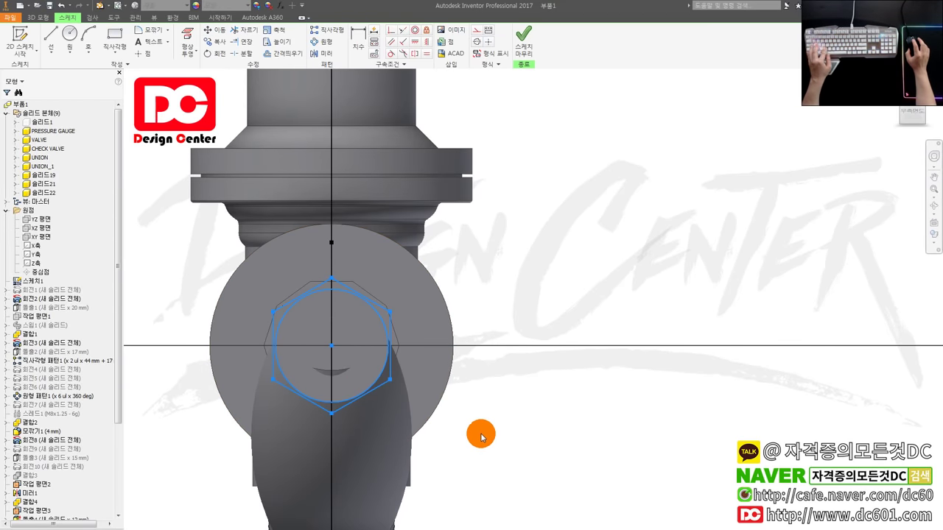
left_click(481, 438)
key("F6")
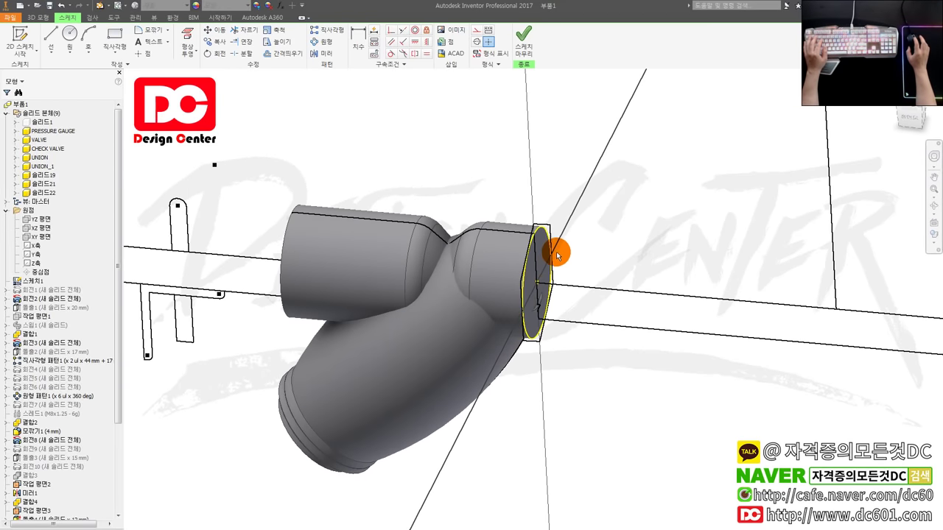
key("e")
left_click(543, 234)
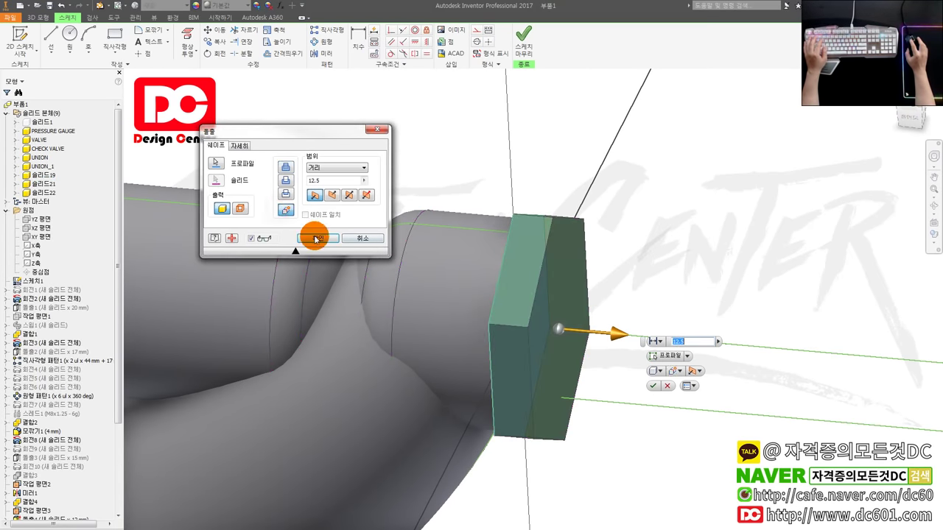
left_click(311, 237)
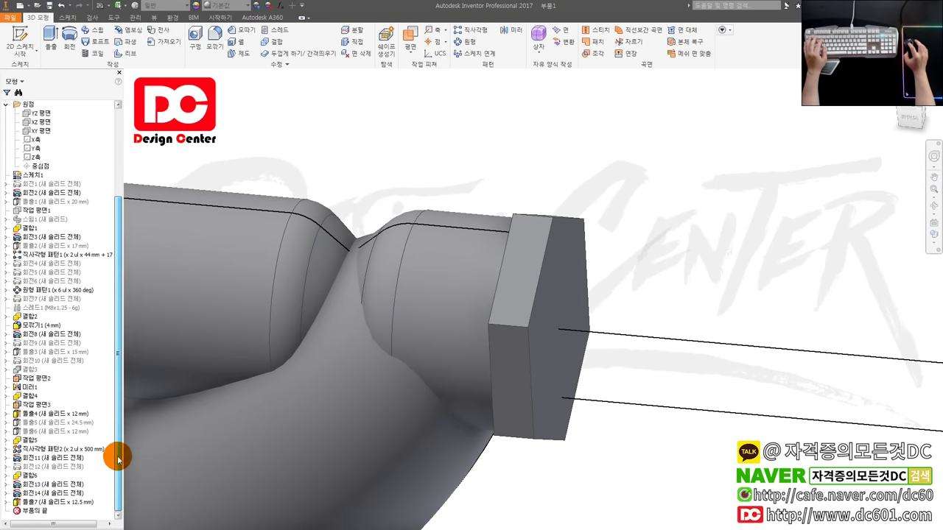
Start a sketch on the cylinder's end face with sliced graphics, then finish it.
left_click(67, 494)
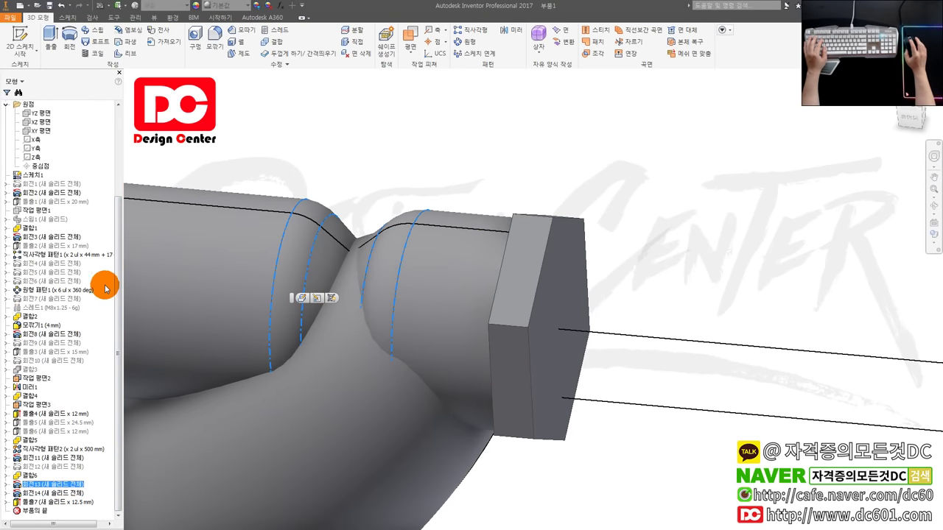
scroll(105, 286, "up", 2)
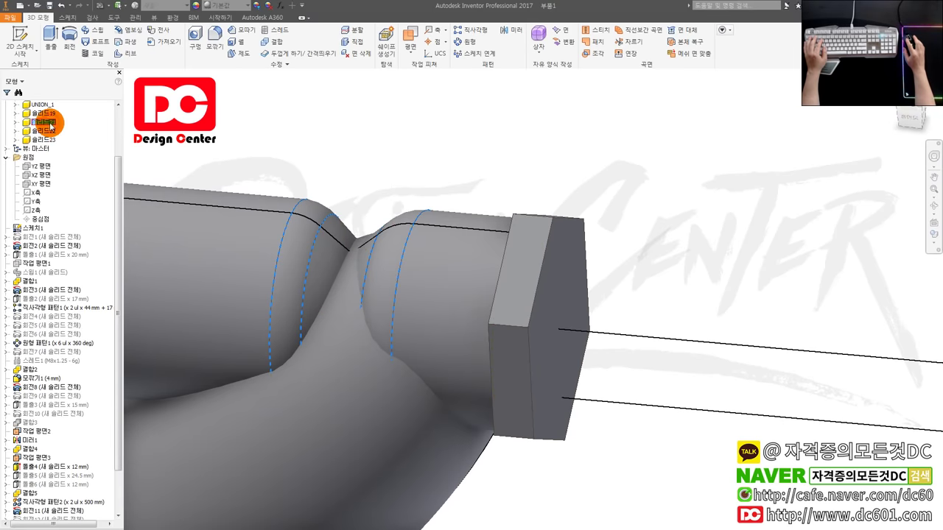
scroll(600, 326, "down", 3)
scroll(614, 434, "down", 2)
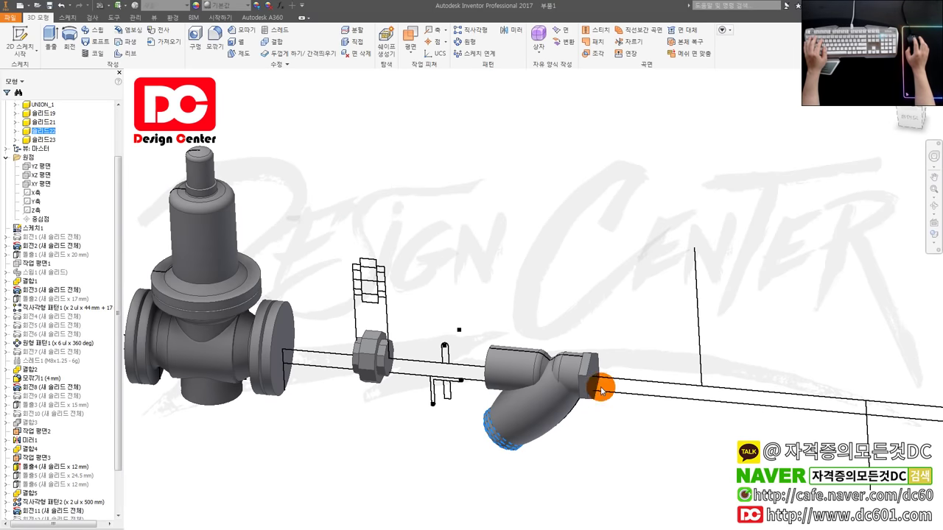
scroll(553, 413, "up", 4)
left_click(472, 342)
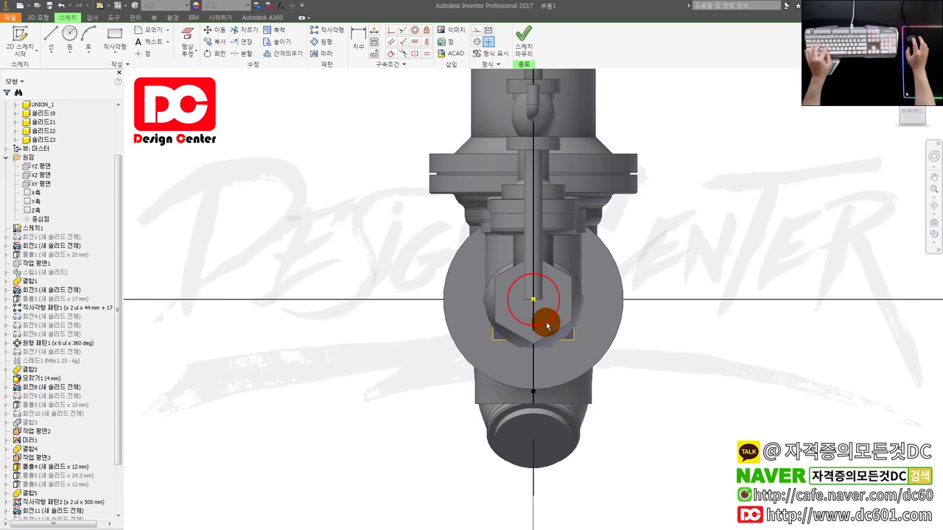
left_click(547, 326)
key("F7")
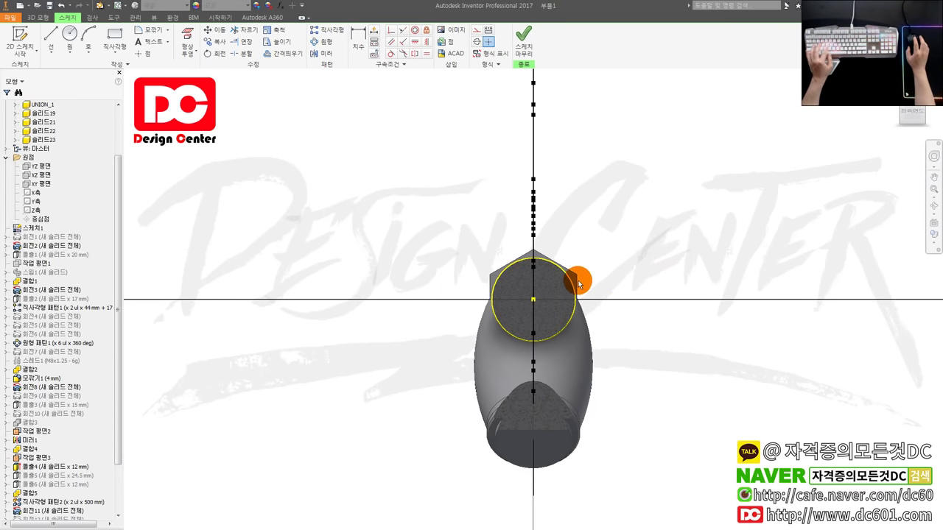
key("ctrl+Return")
Edit the Extrusion7 hex sketch and delete its old geometry.
scroll(118, 472, "down", 3)
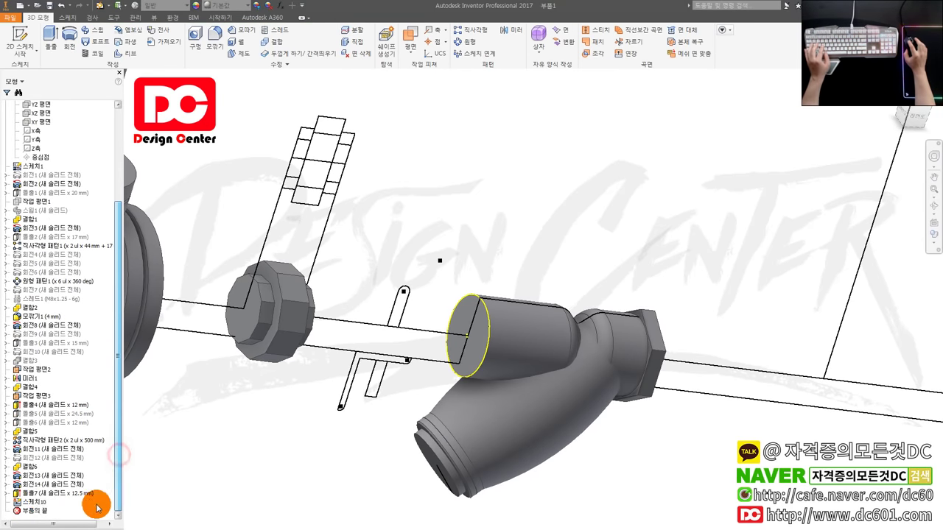
left_click(46, 485)
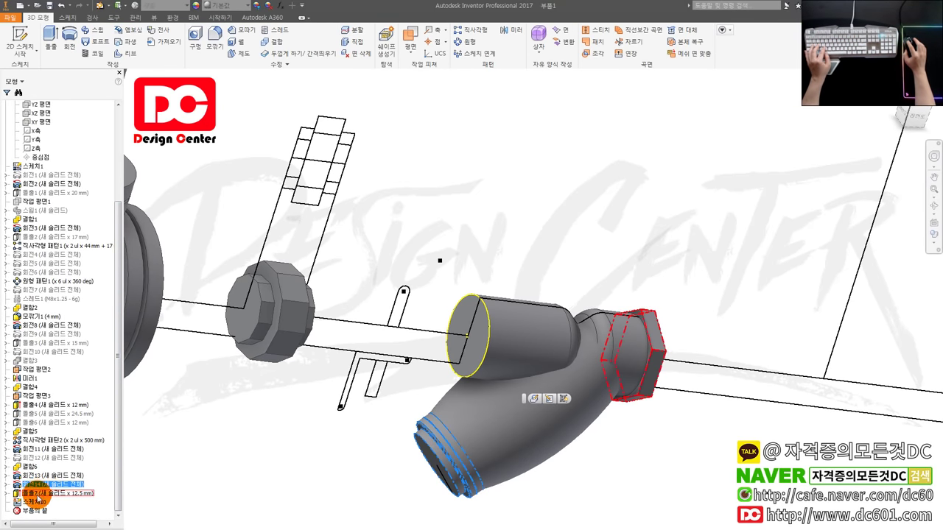
left_click(40, 494)
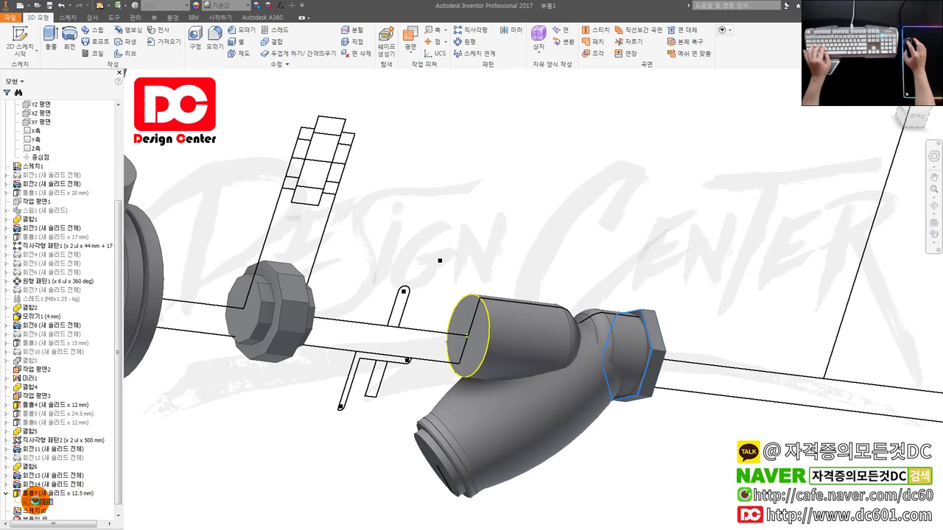
double_click(41, 502)
left_click_drag(359, 205, 580, 352)
key("Delete")
key("F5")
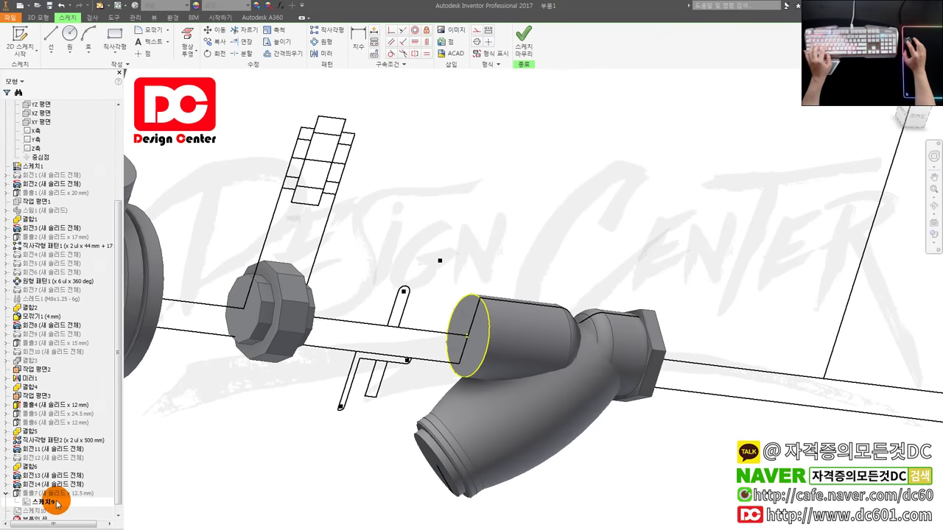
right_click_drag(57, 504, 120, 496)
On the strainer's end face, sketch a hexagon outline from projected existing edges.
left_click(40, 511)
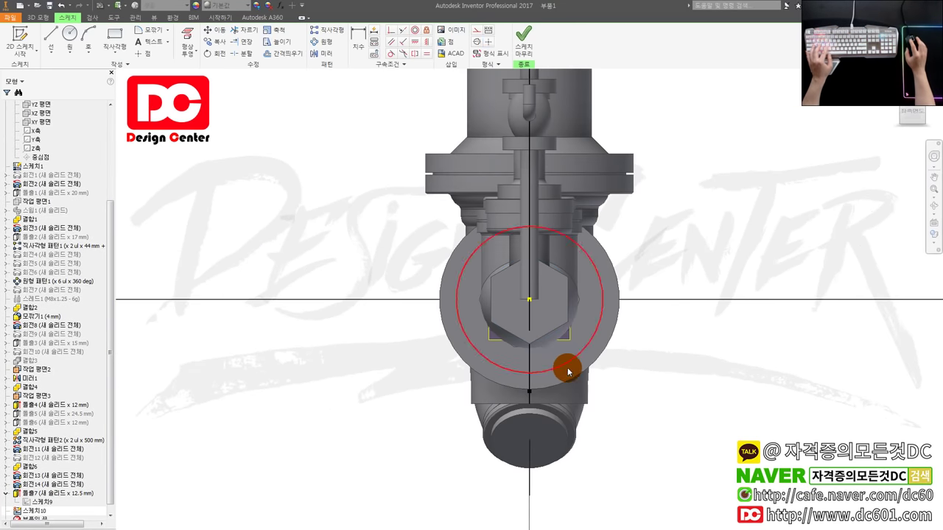
key("F7")
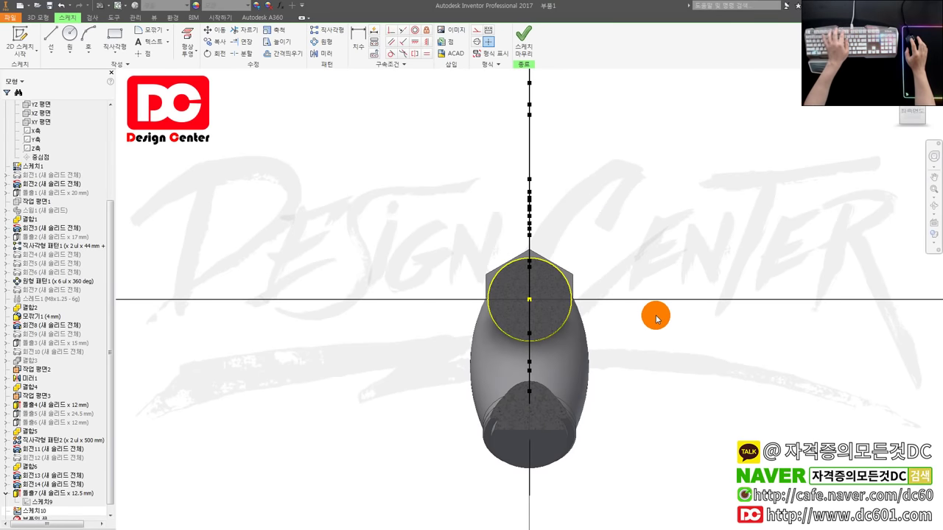
scroll(563, 298, "up", 3)
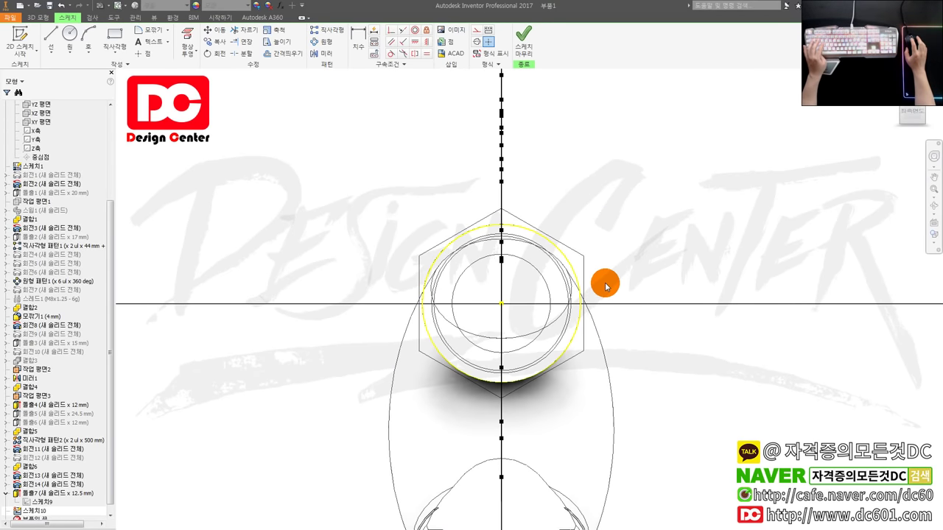
key("p")
left_click(577, 252)
left_click(476, 225)
left_click(417, 265)
left_click(446, 370)
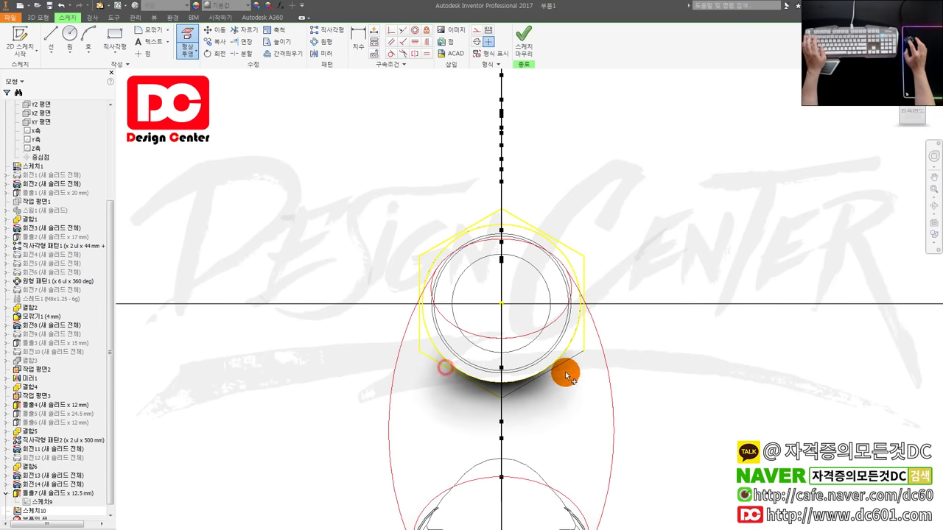
right_click_drag(575, 361, 647, 380)
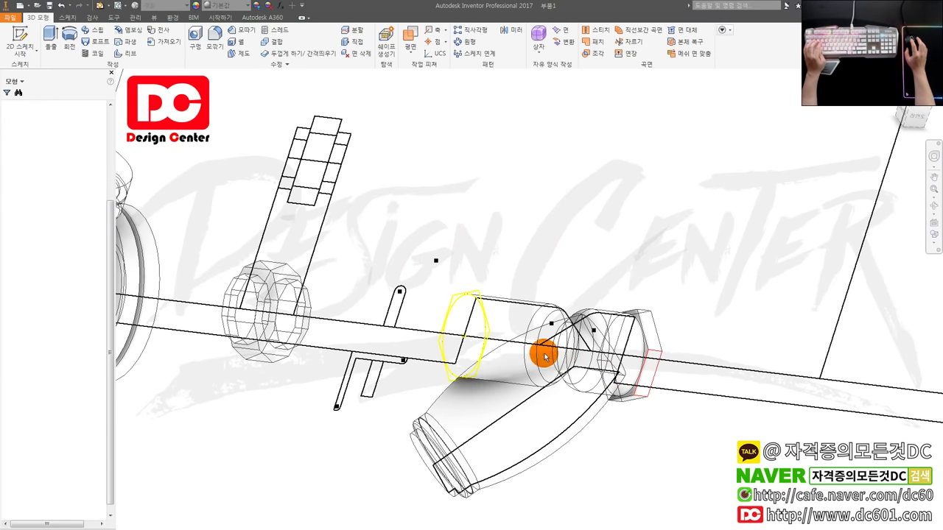
Extrude the hexagon profile 12.5 mm at the strainer's left end.
key("e")
scroll(473, 302, "down", 2)
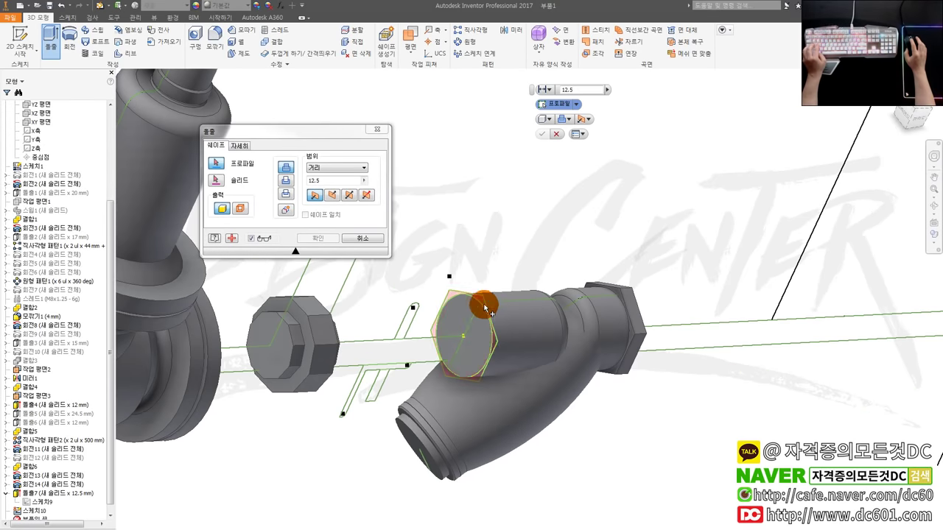
scroll(473, 304, "down", 3)
left_click(453, 317)
left_click(452, 326)
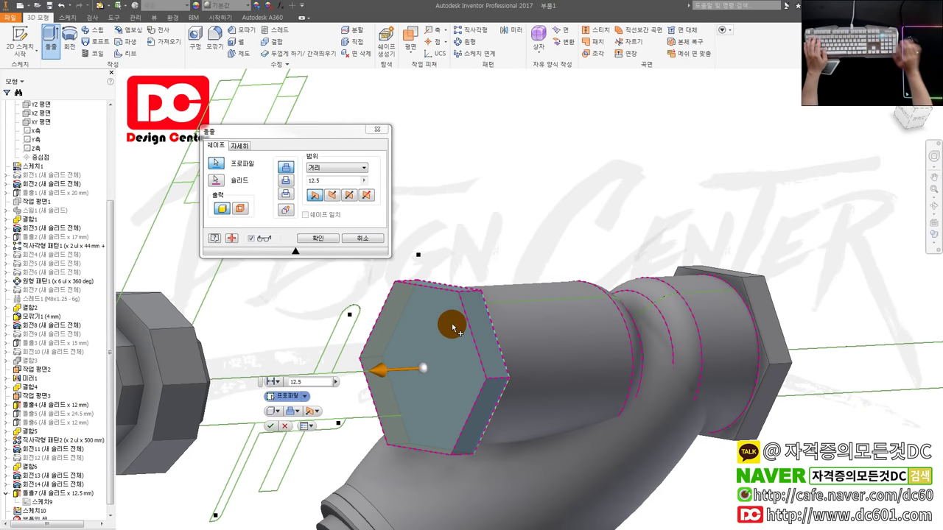
left_click(316, 238)
scroll(458, 257, "up", 5)
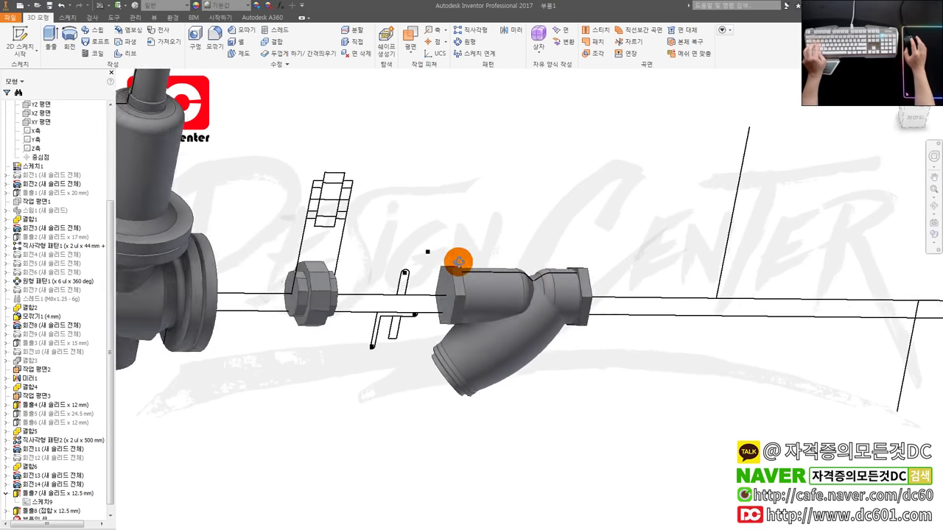
Edit Extrusion8 (돌출8) so it becomes a separate new solid body.
scroll(458, 260, "down", 2)
scroll(415, 261, "down", 3)
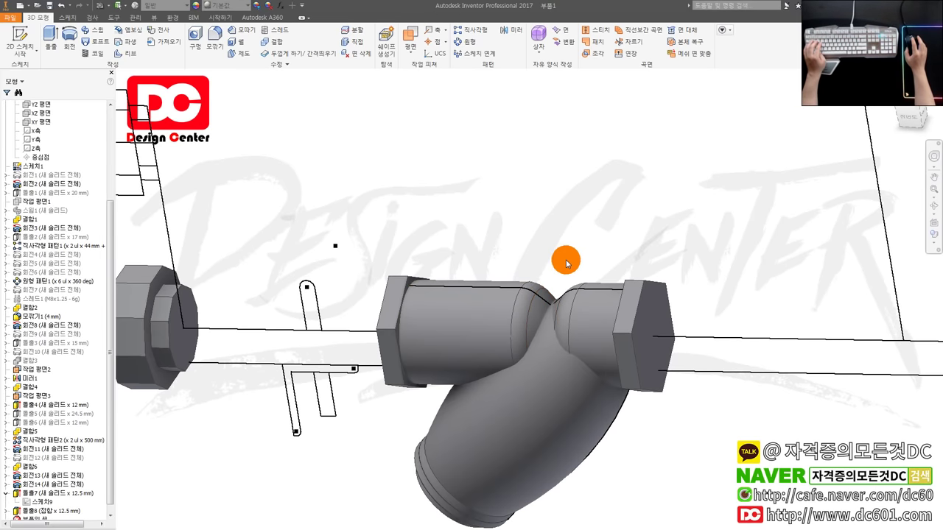
scroll(557, 259, "up", 3)
scroll(152, 286, "up", 1)
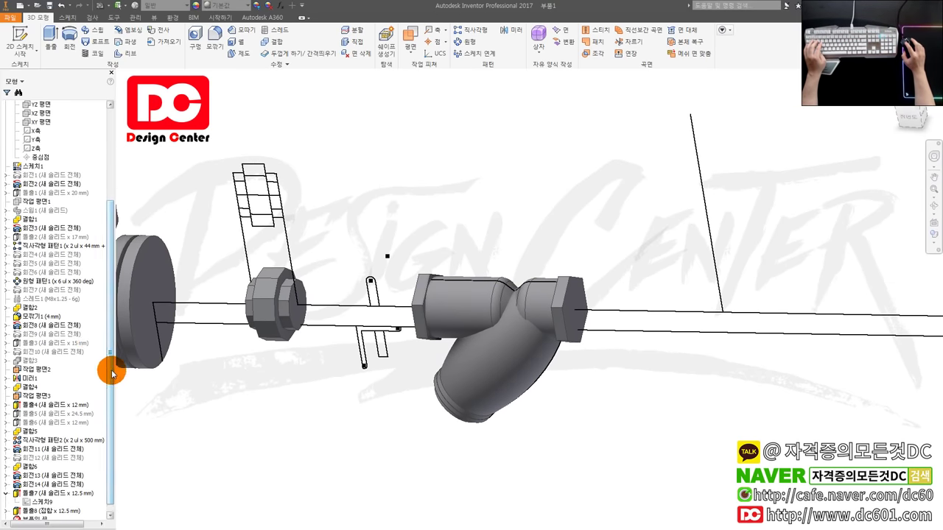
scroll(111, 370, "down", 1)
double_click(52, 501)
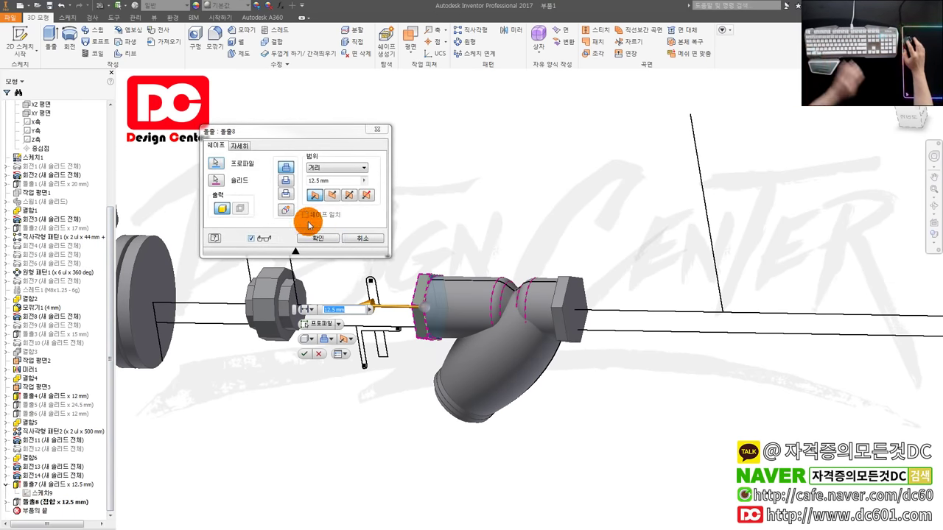
left_click(317, 238)
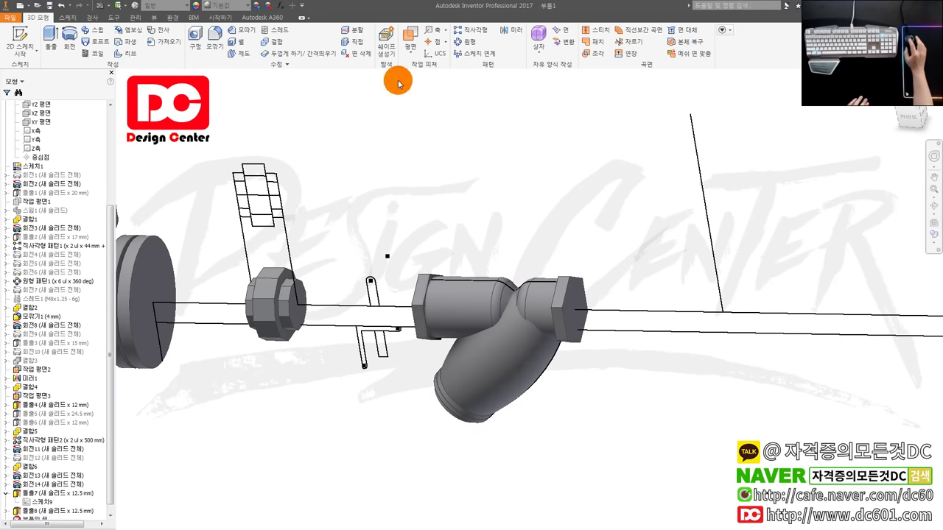
Combine the strainer's left end as base with the right end and lower branch as tools.
left_click(274, 42)
left_click(427, 291)
left_click(568, 305)
left_click(511, 359)
scroll(483, 358, "up", 2)
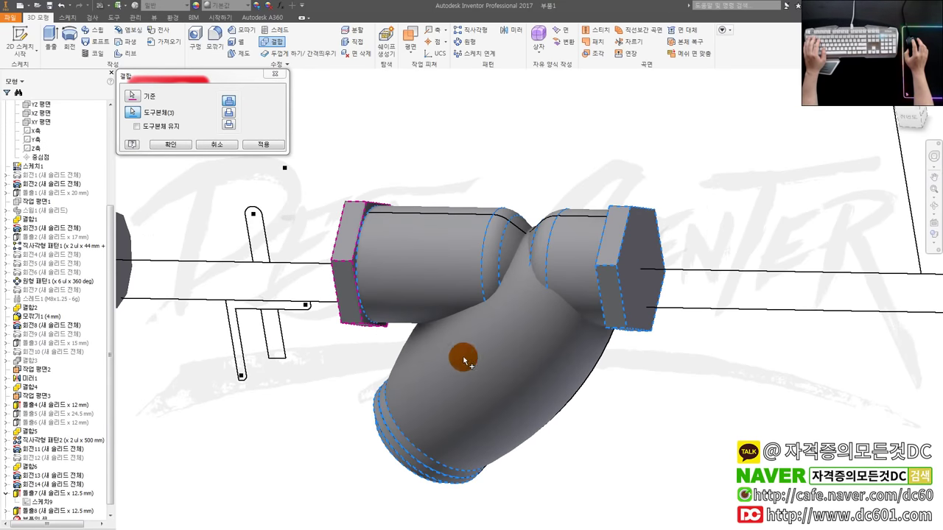
Merge the hex nuts and branch into a single Y-strainer body.
left_click(185, 147)
scroll(560, 272, "up", 3)
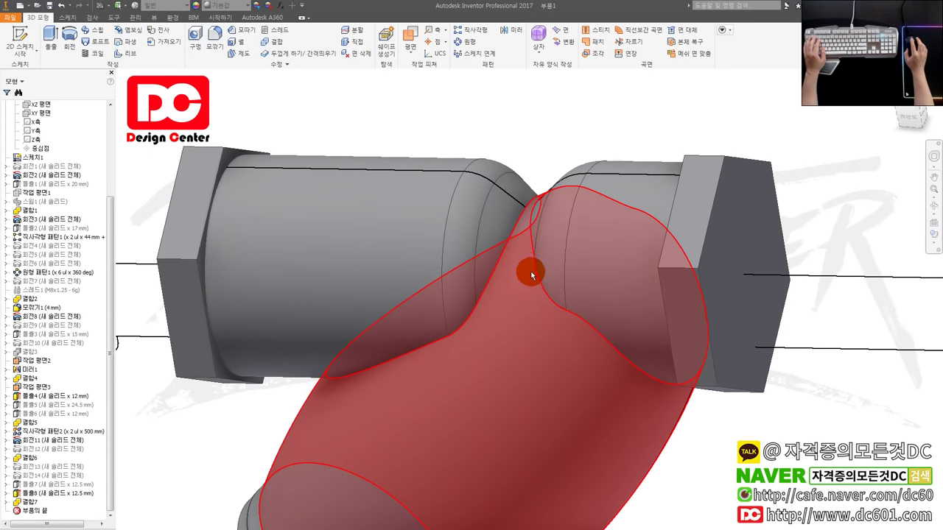
scroll(669, 358, "down", 5)
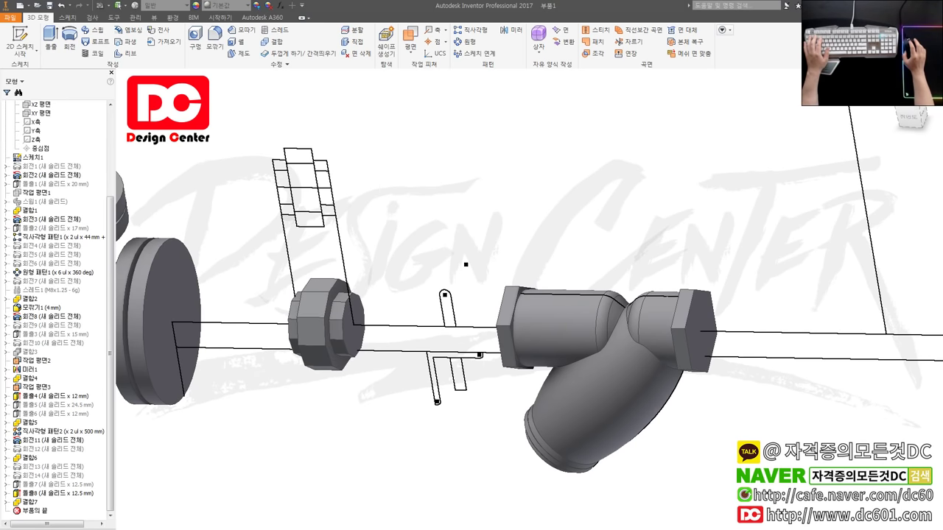
Return to the home view of the whole assembly and switch to the AutoCAD drawing.
key("Home")
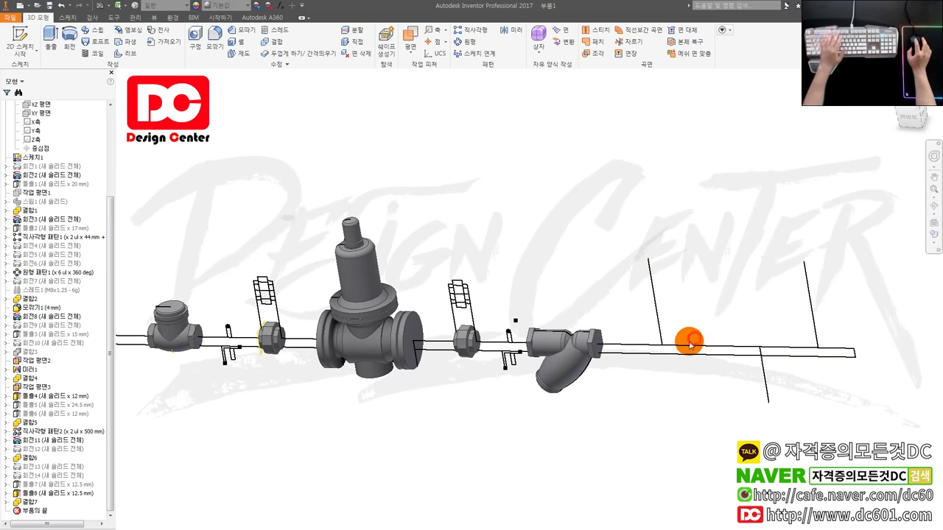
key("F6")
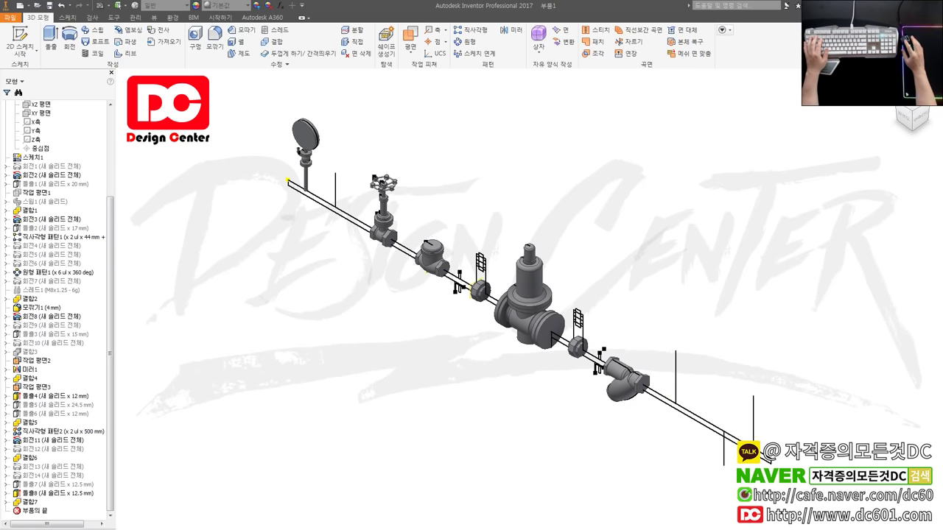
key("alt+Tab")
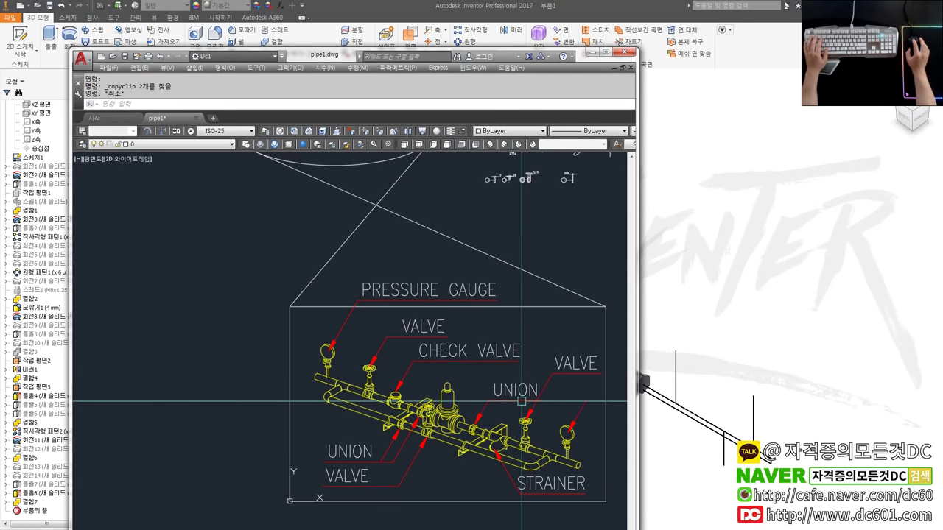
Add a 1500 linear dimension (DLI) above the side-view pipe run in pipe1.dwg.
scroll(512, 413, "down", 3)
scroll(488, 300, "up", 2)
scroll(413, 294, "up", 2)
scroll(344, 298, "up", 2)
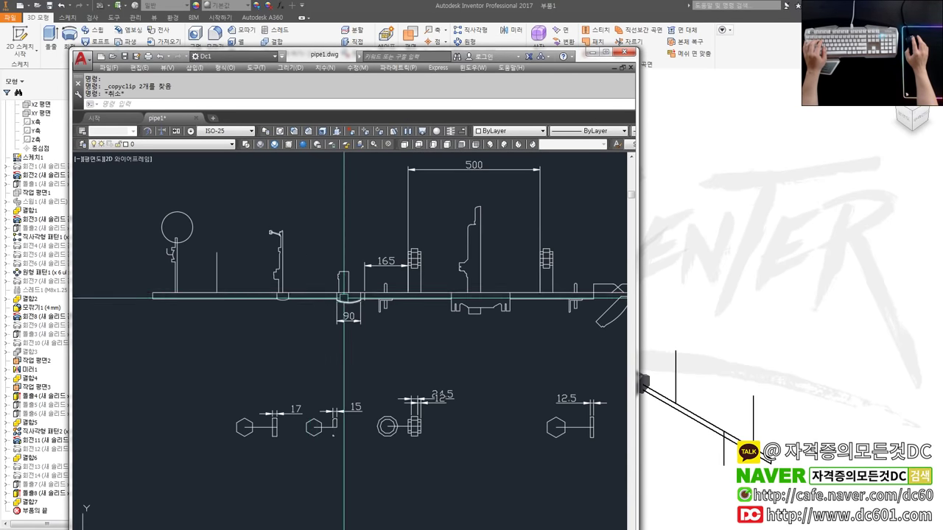
type("dli")
key("Return")
left_click(290, 296)
scroll(270, 294, "down", 3)
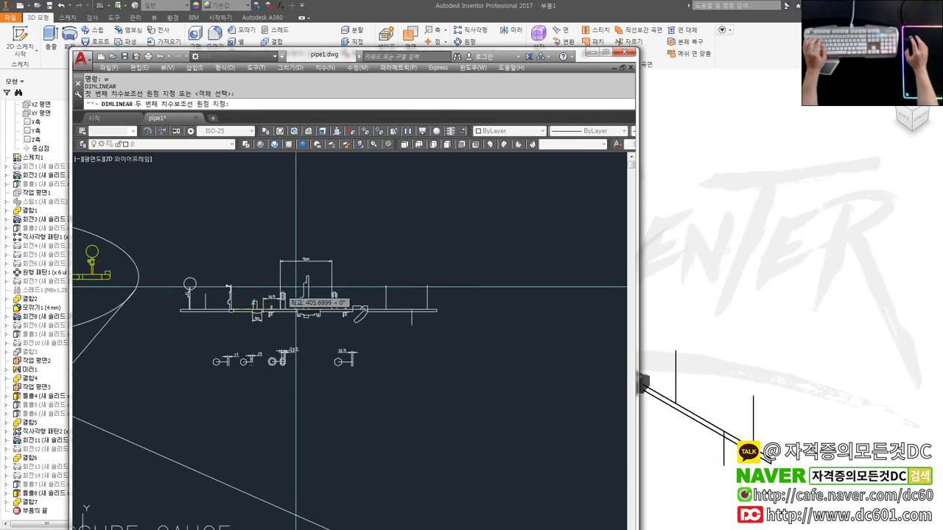
scroll(332, 277, "up", 2)
left_click(419, 287)
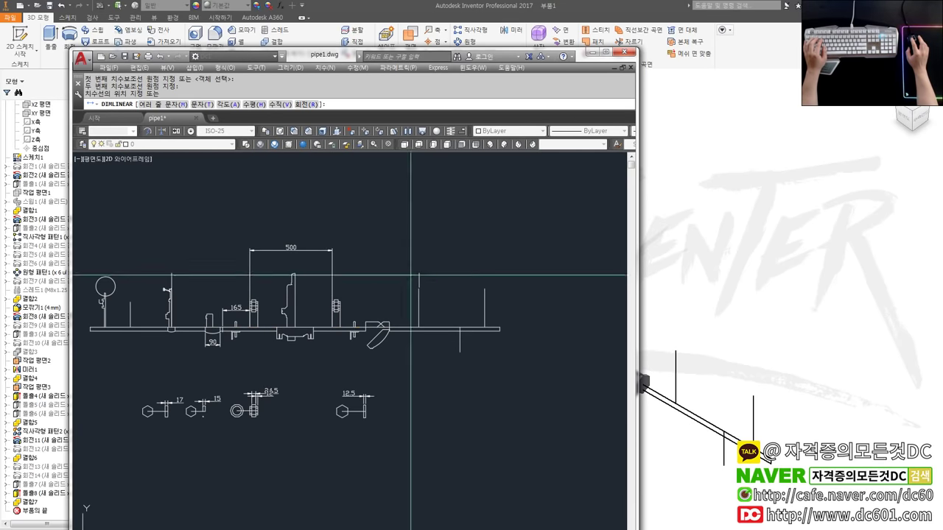
left_click(358, 213)
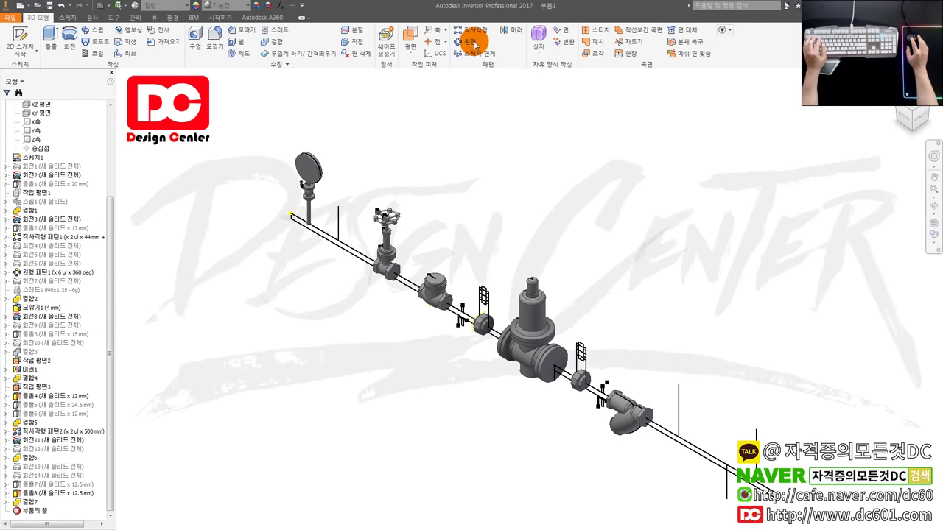
Pattern the gate valve solid along the pipe: count 2, spacing 1500 mm.
left_click(477, 34)
left_click(601, 179)
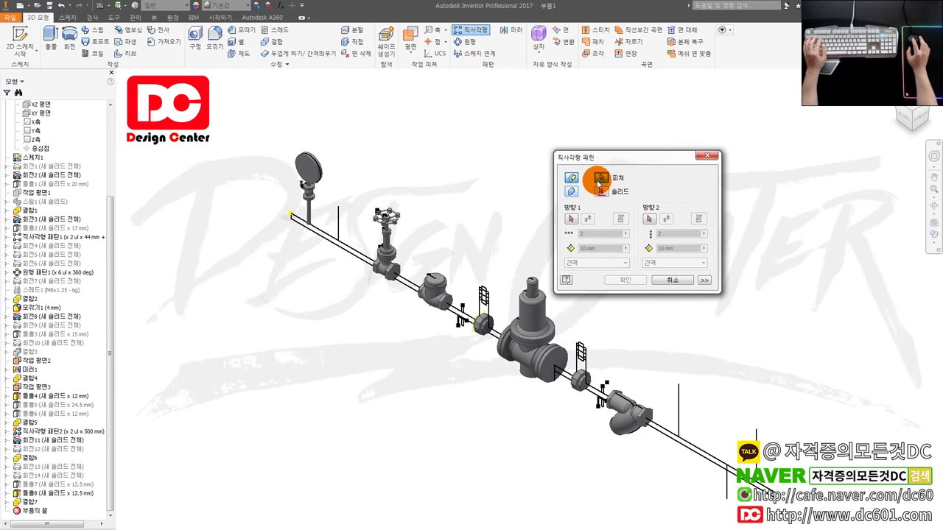
left_click(390, 241)
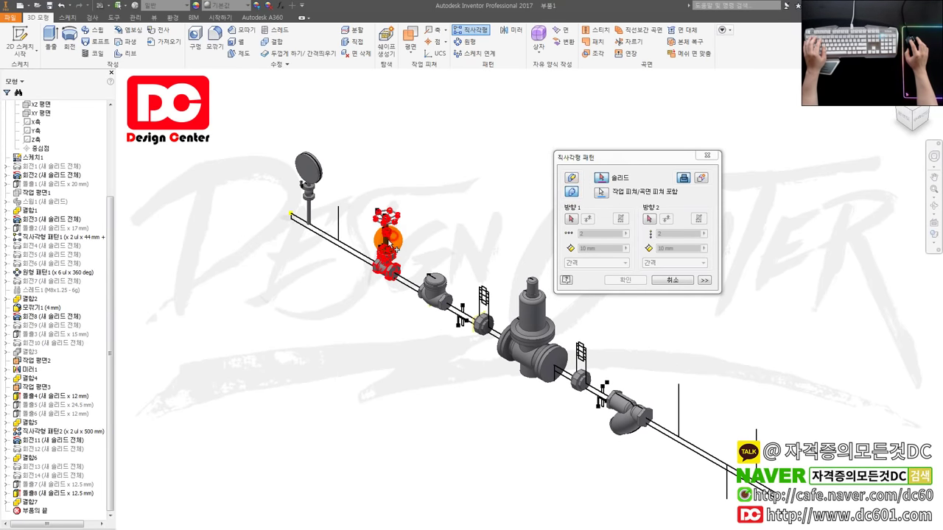
left_click(572, 219)
left_click(417, 280)
left_click(598, 248)
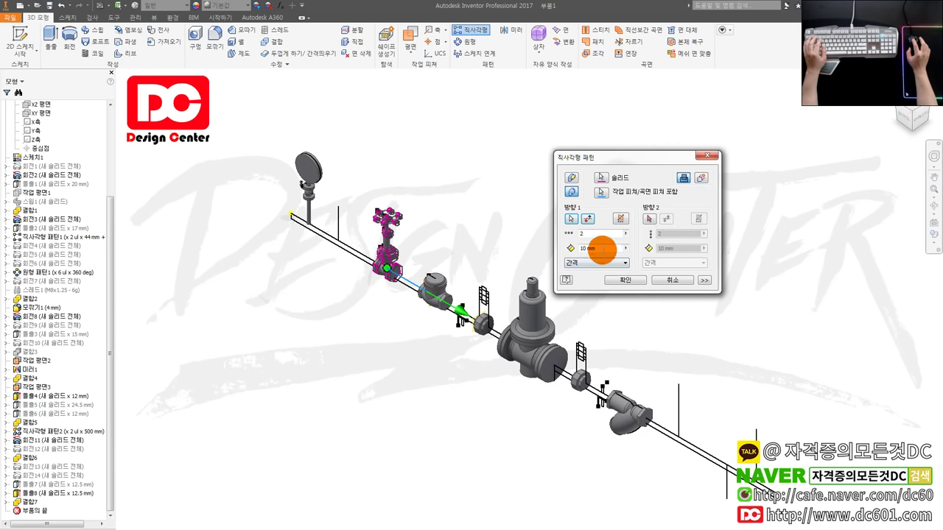
type("1500")
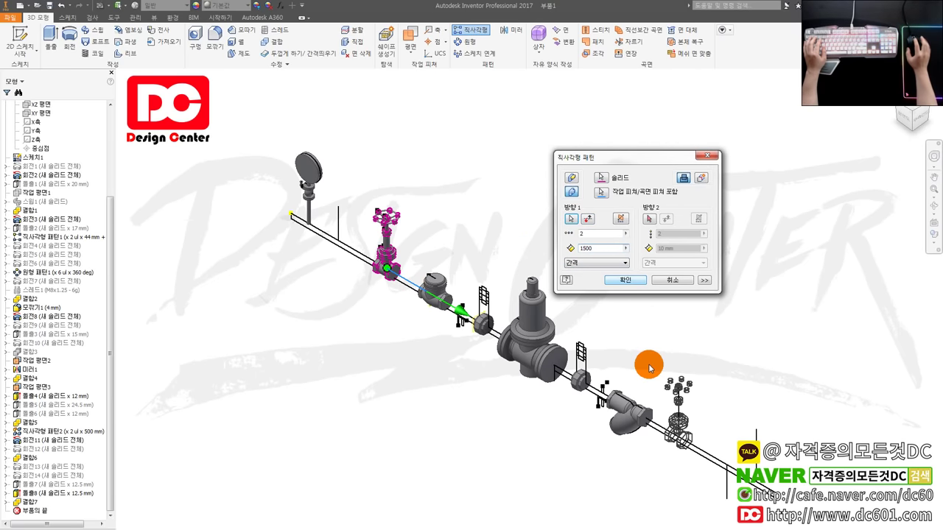
scroll(687, 418, "up", 3)
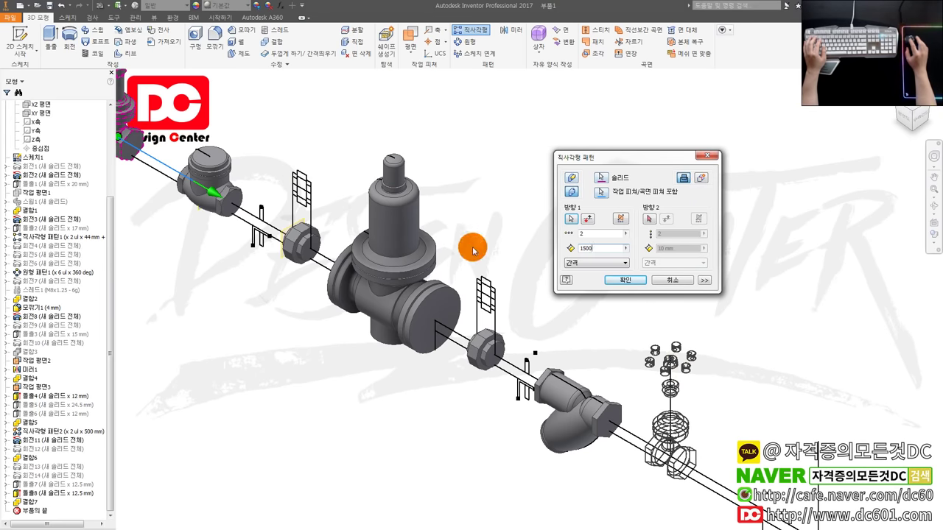
left_click(626, 280)
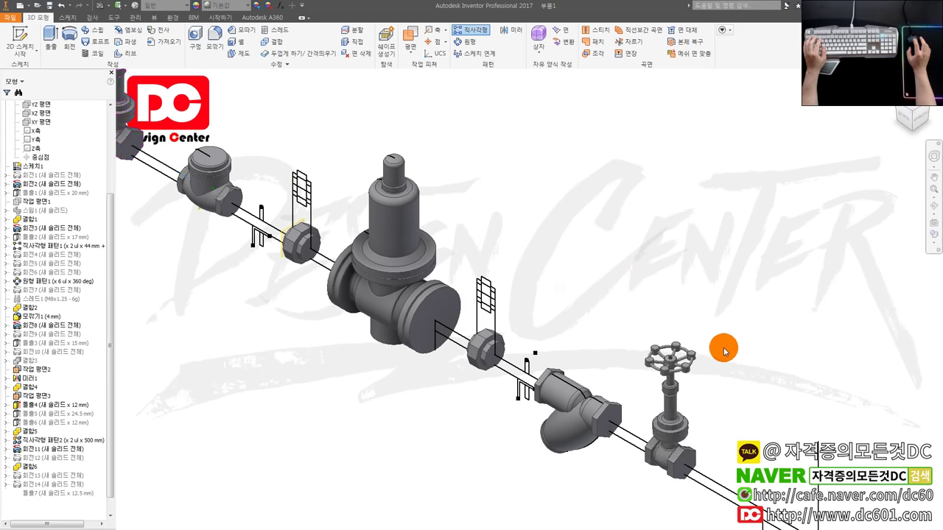
scroll(722, 343, "down", 3)
left_click_drag(109, 233, 96, 130)
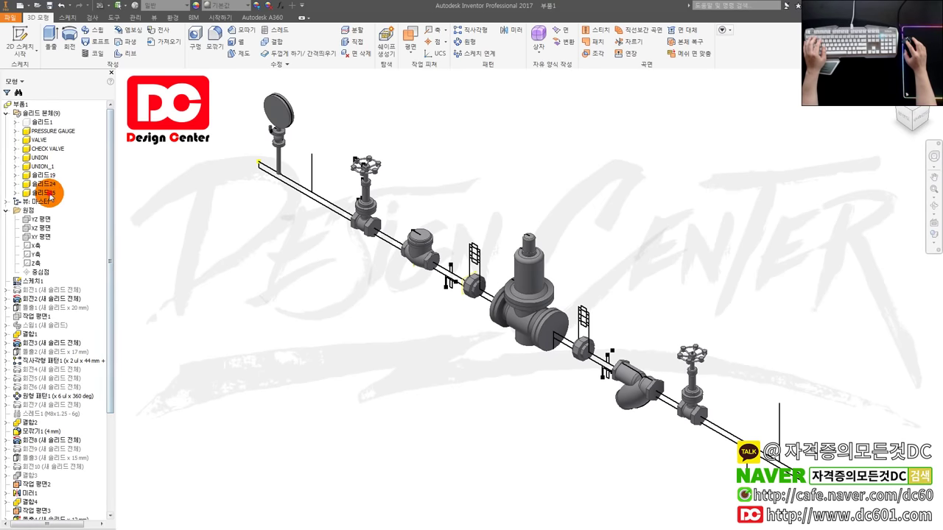
Rename the lower valve body 솔리드25 to VALVE_1 in the model browser.
left_click(350, 185)
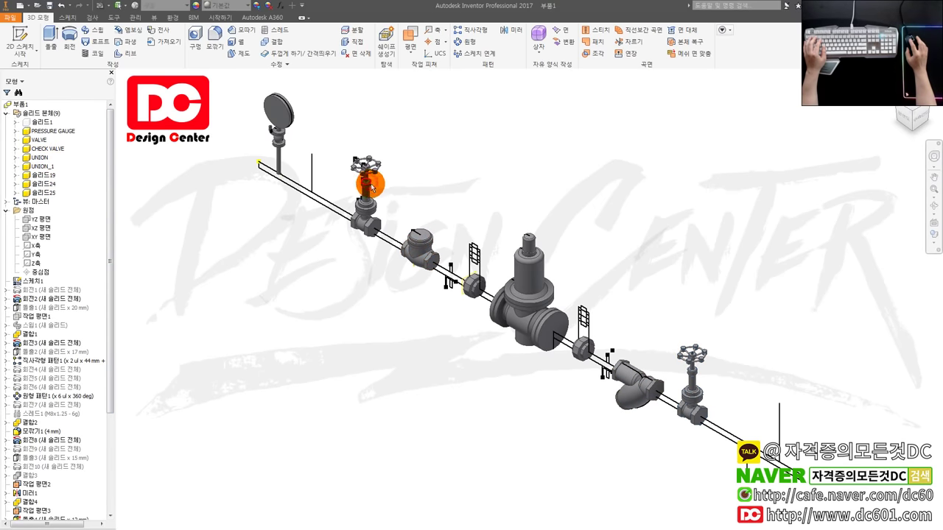
left_click(43, 139)
left_click(40, 141)
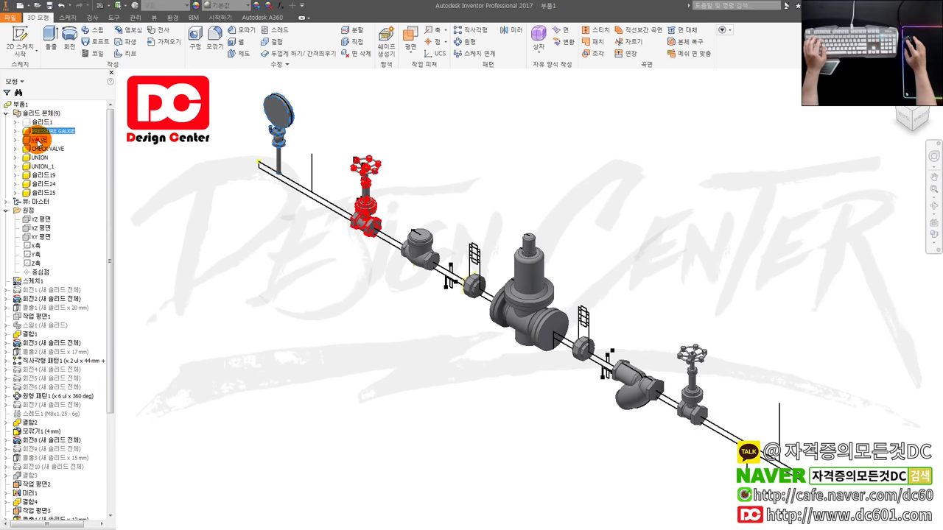
left_click(36, 141)
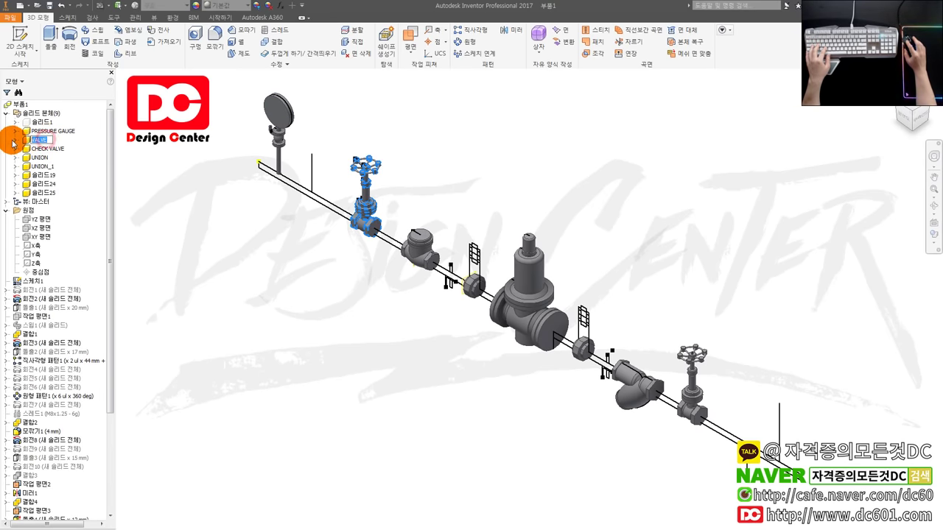
left_click(46, 192)
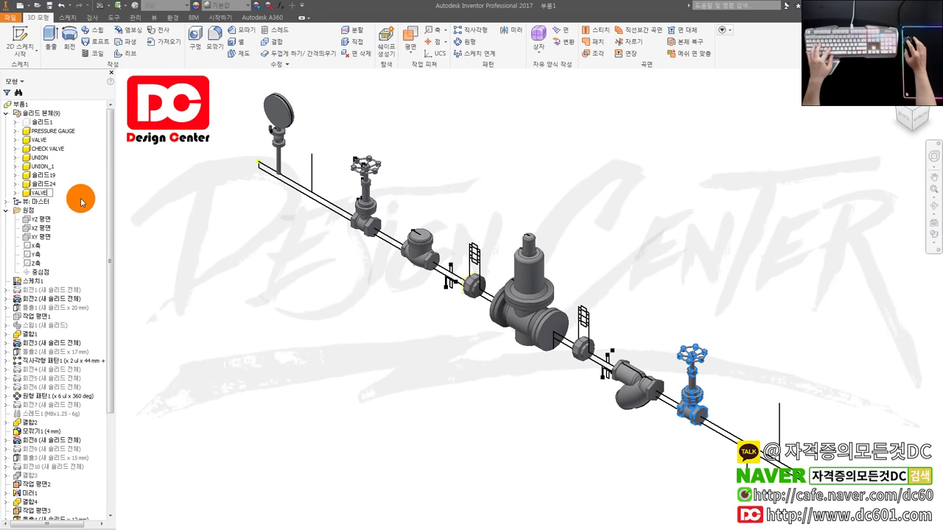
type("VALVE_1")
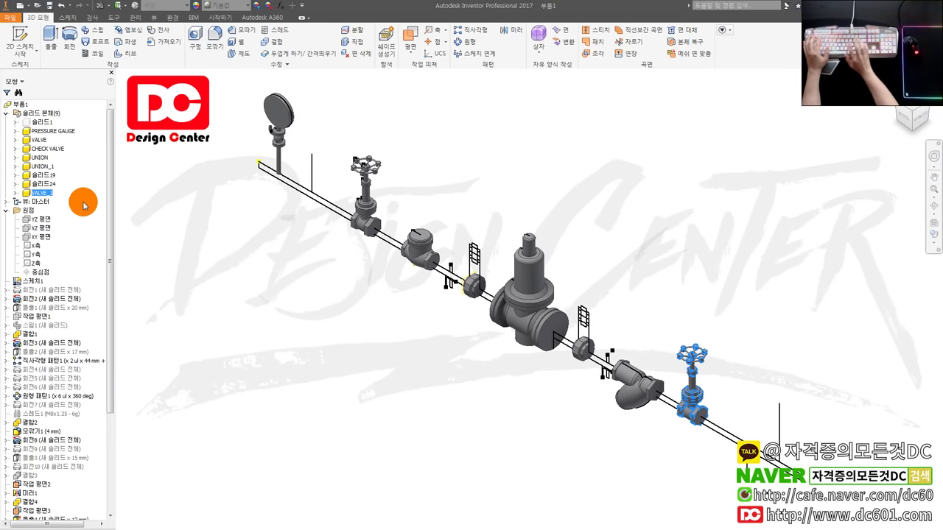
left_click(798, 246)
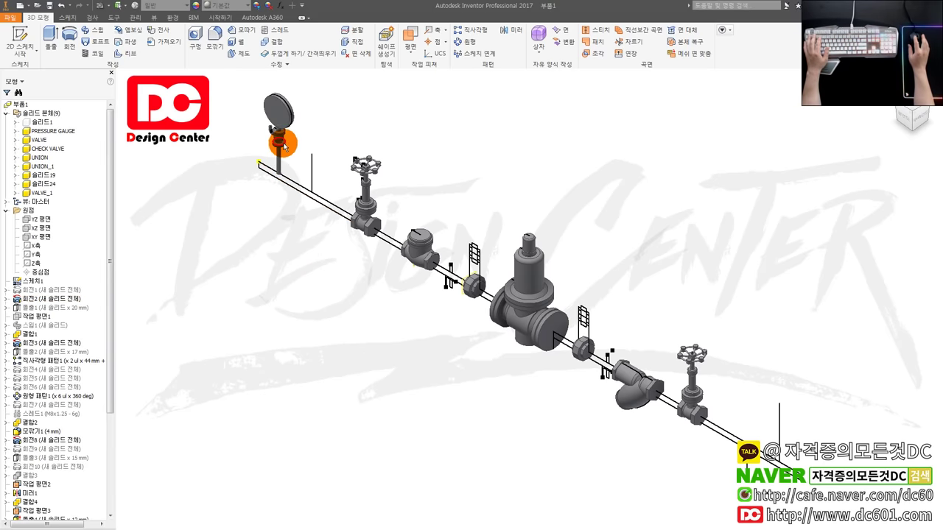
Add a 2300 overall linear dimension between the pipe ends in pipe1.dwg.
key("alt+Tab")
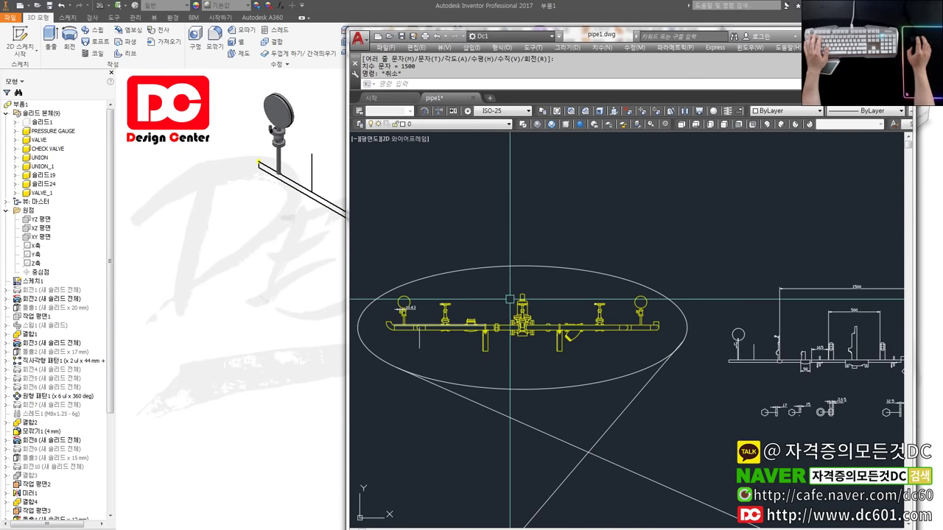
scroll(471, 346, "up", 5)
key("Escape")
scroll(471, 346, "up", 2)
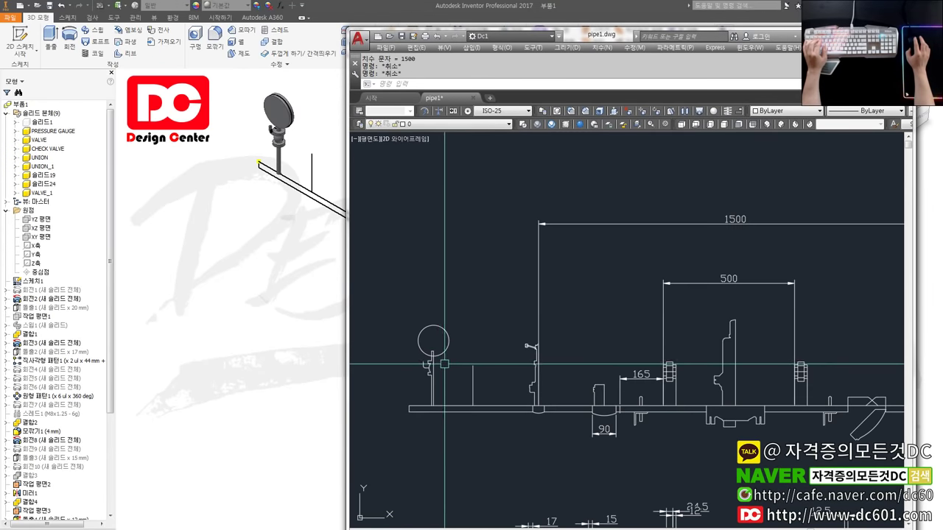
type("w")
key("Return")
left_click(466, 390)
scroll(550, 366, "down", 1)
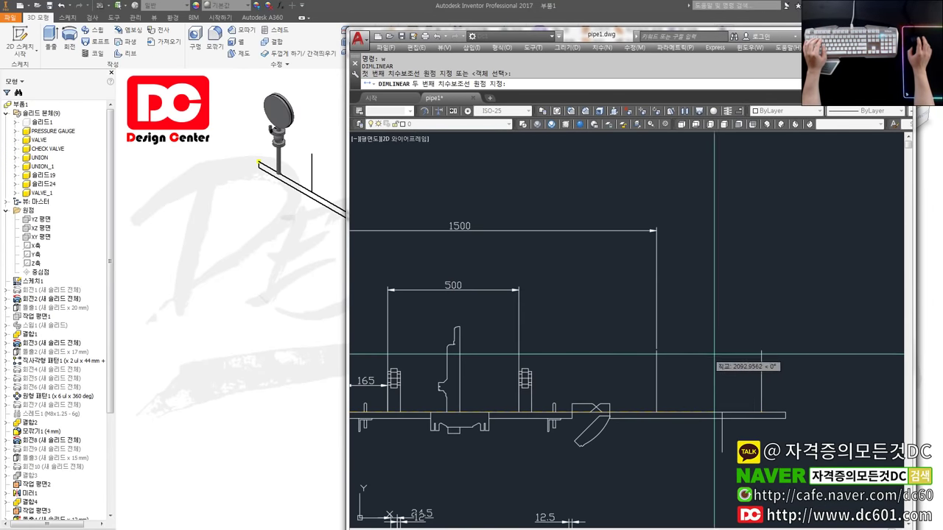
left_click(774, 361)
scroll(710, 351, "down", 1)
left_click(625, 274)
scroll(624, 273, "up", 1)
scroll(650, 266, "down", 1)
Minimize AutoCAD and return focus to the Inventor pipe model.
left_click(608, 34)
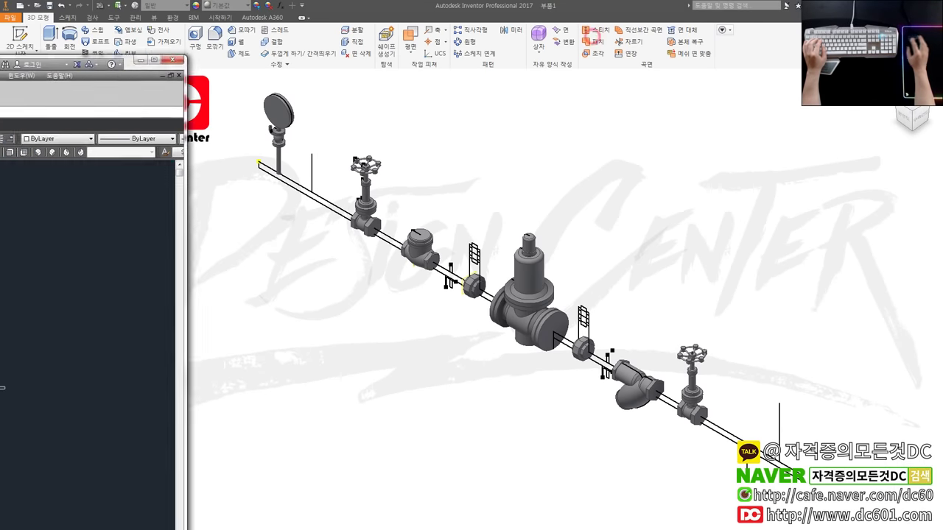
left_click(308, 273)
left_click(491, 95)
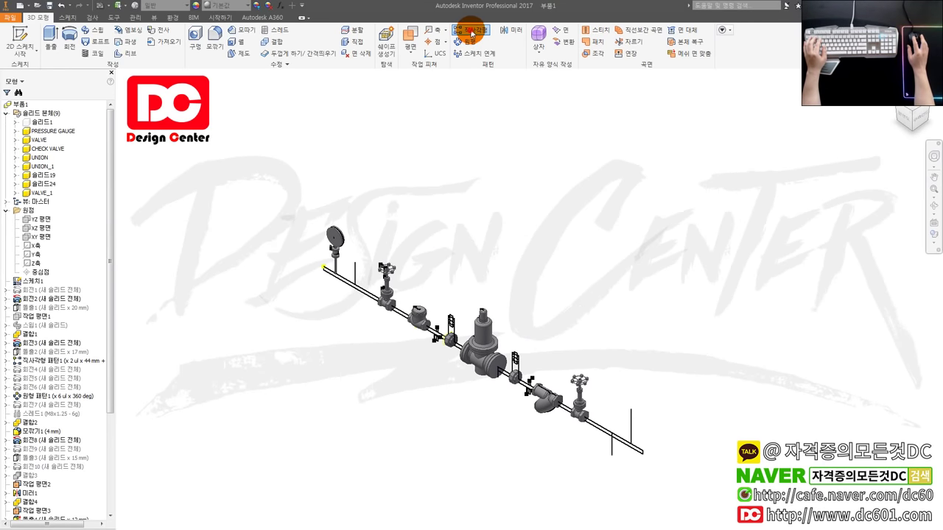
Pattern the pressure gauge solid along the pipe edge: count 2, spacing 2300 mm.
left_click(469, 30)
scroll(380, 200, "up", 2)
left_click(576, 186)
left_click(296, 274)
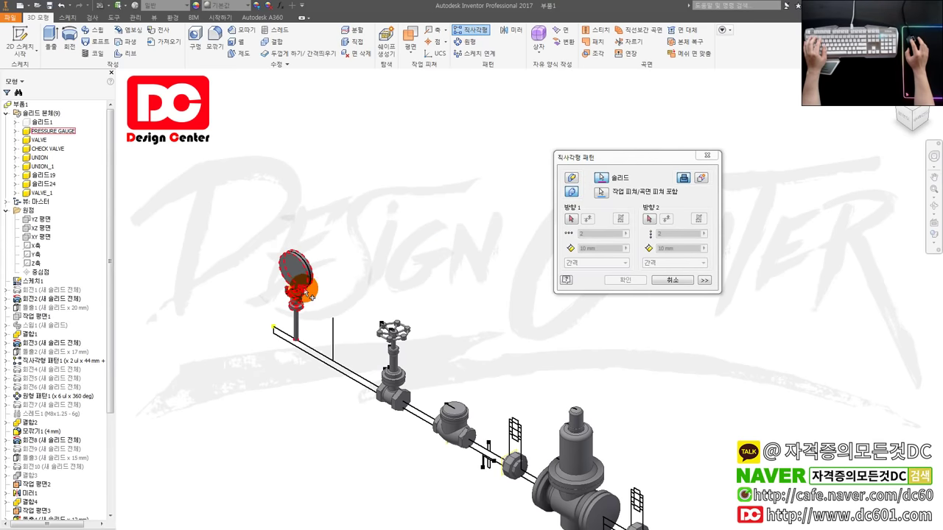
left_click(571, 218)
left_click(316, 358)
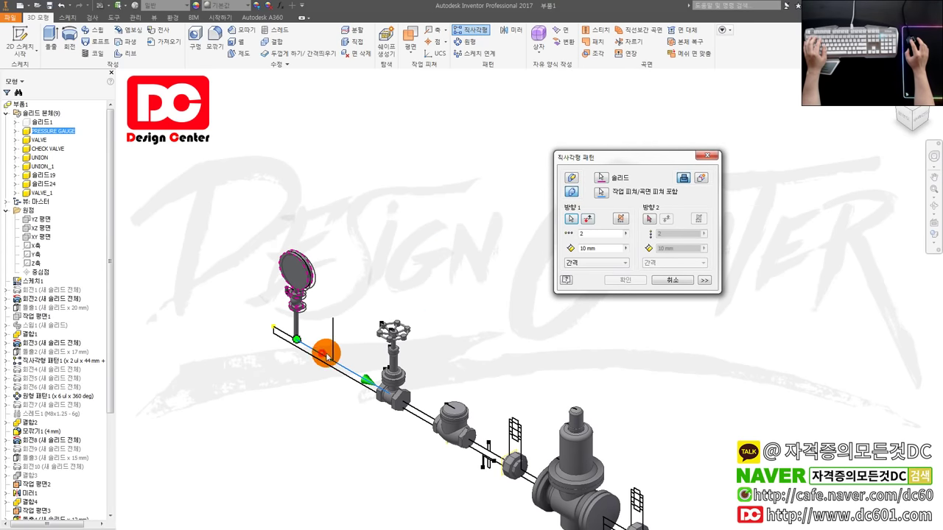
scroll(383, 350, "down", 2)
scroll(424, 324, "down", 1)
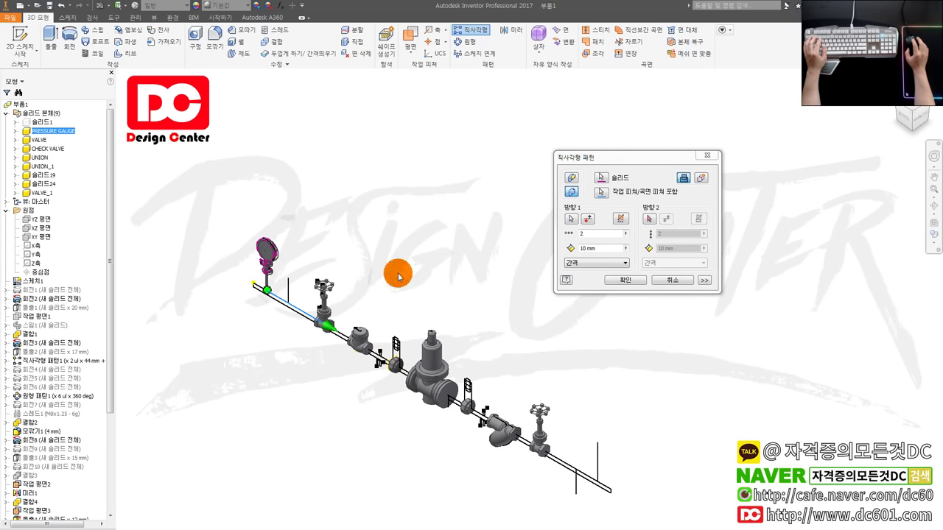
left_click(613, 248)
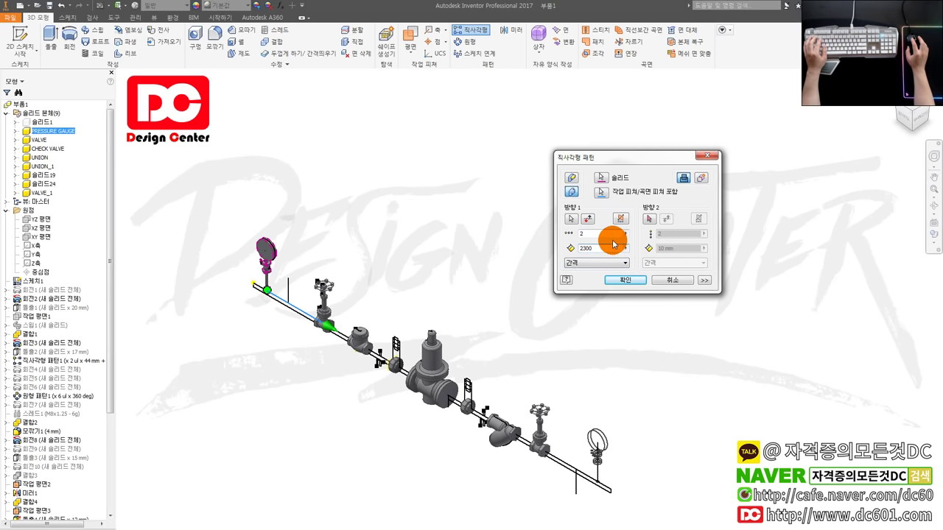
left_click(632, 283)
scroll(570, 409, "up", 3)
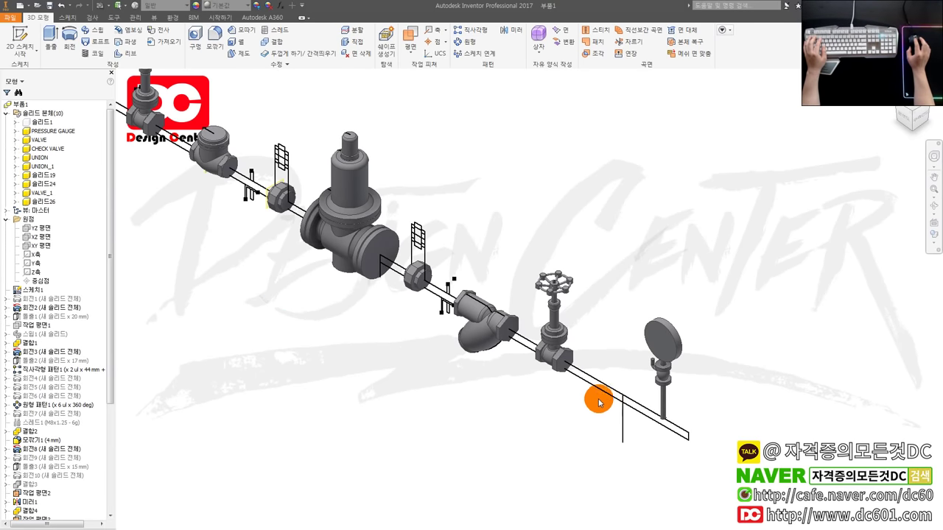
scroll(611, 405, "down", 3)
right_click(39, 122)
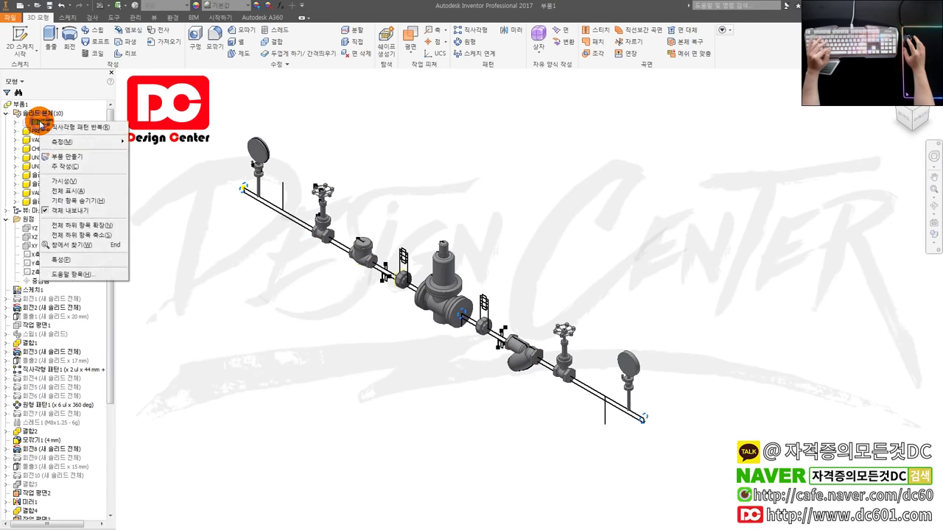
Make pipe body 솔리드1 visible again and return to the assembly's home view.
key("Escape")
mouse_move(501, 421)
middle_mouse_down("shift")
mouse_move(559, 396)
mouse_move(535, 400)
mouse_move(564, 406)
mouse_move(498, 397)
mouse_move(515, 403)
middle_mouse_up("shift")
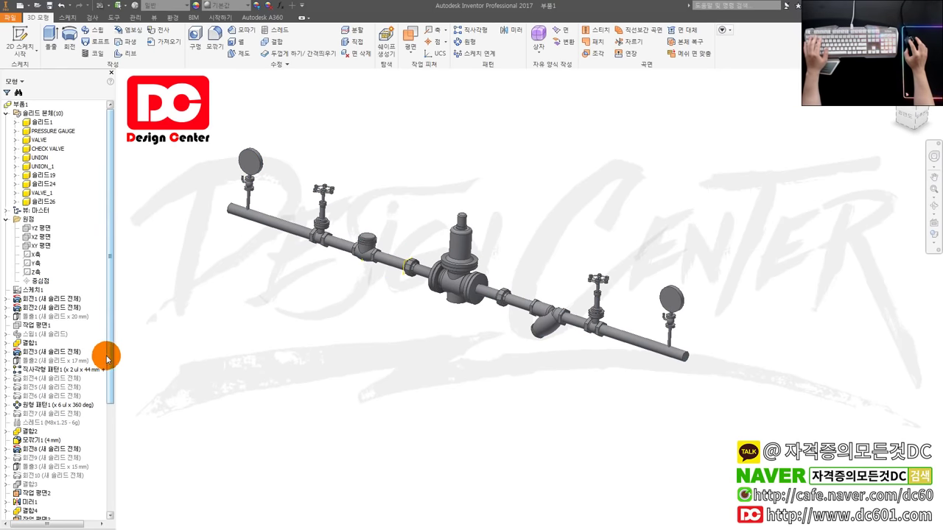
scroll(115, 369, "down", 1)
scroll(416, 251, "down", 5)
left_click(410, 293)
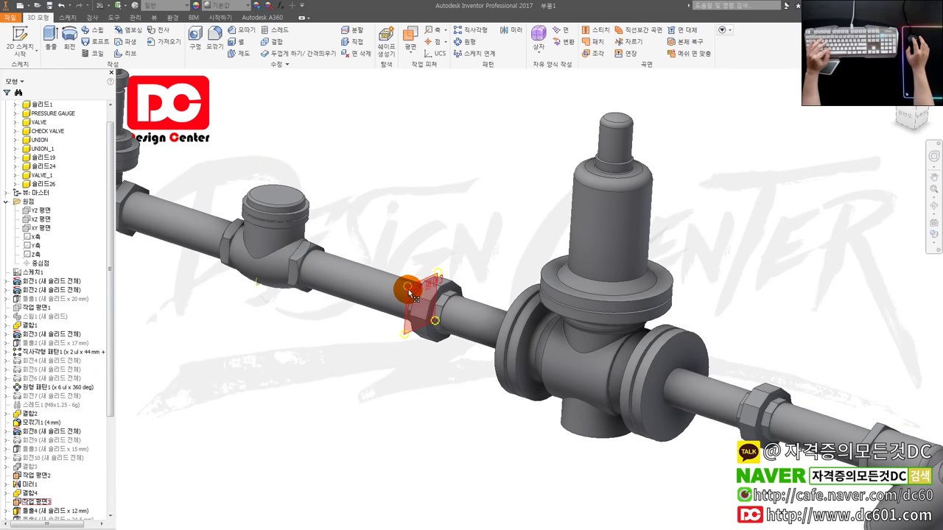
left_click(244, 292)
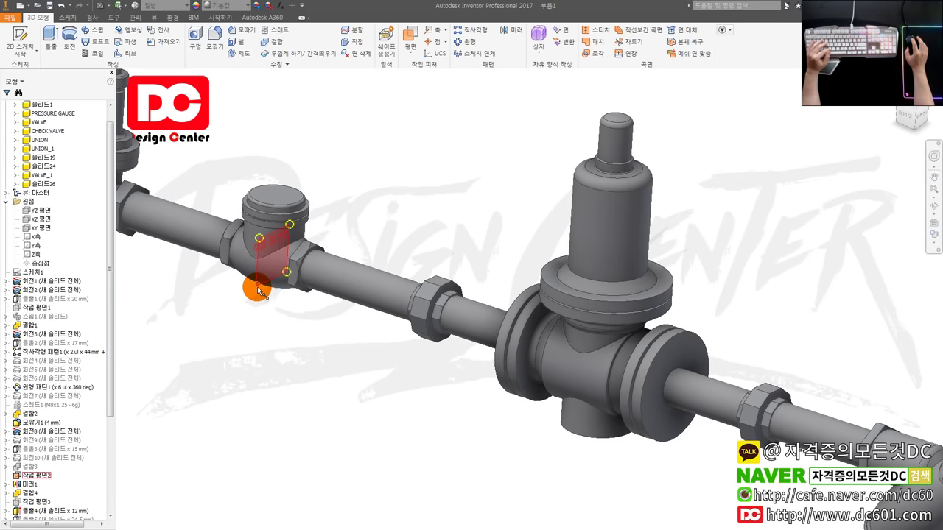
right_click(257, 287)
left_click(353, 250)
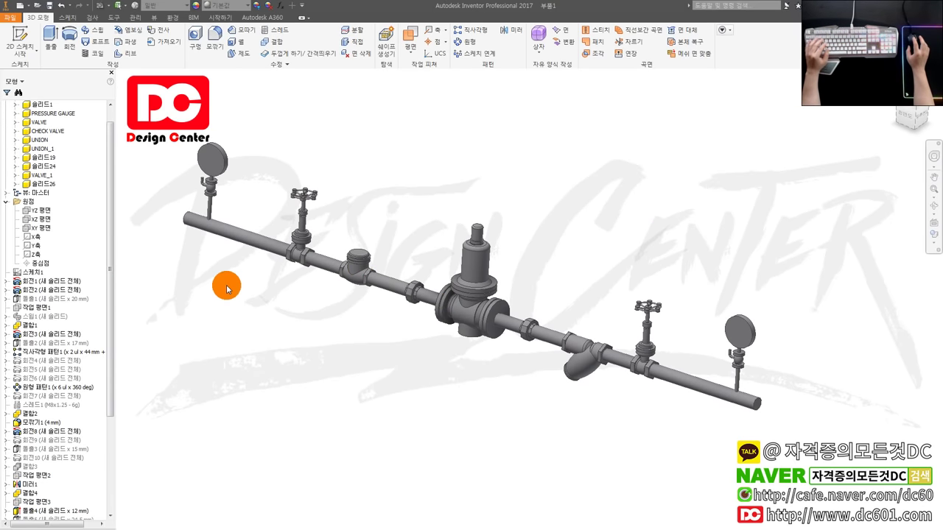
scroll(586, 291, "down", 2)
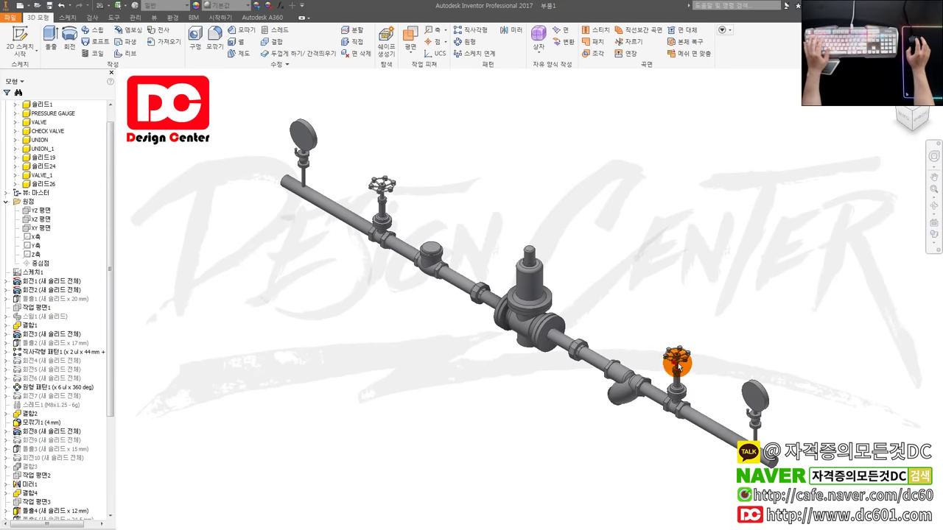
scroll(678, 368, "down", 1)
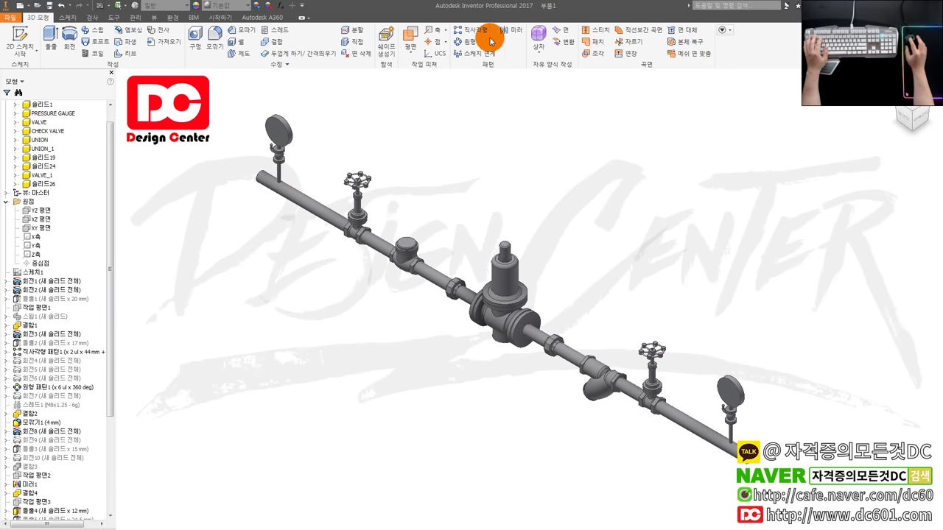
key("alt+Tab")
scroll(263, 263, "up", 3)
scroll(273, 288, "up", 2)
scroll(376, 351, "up", 2)
scroll(376, 351, "up", 3)
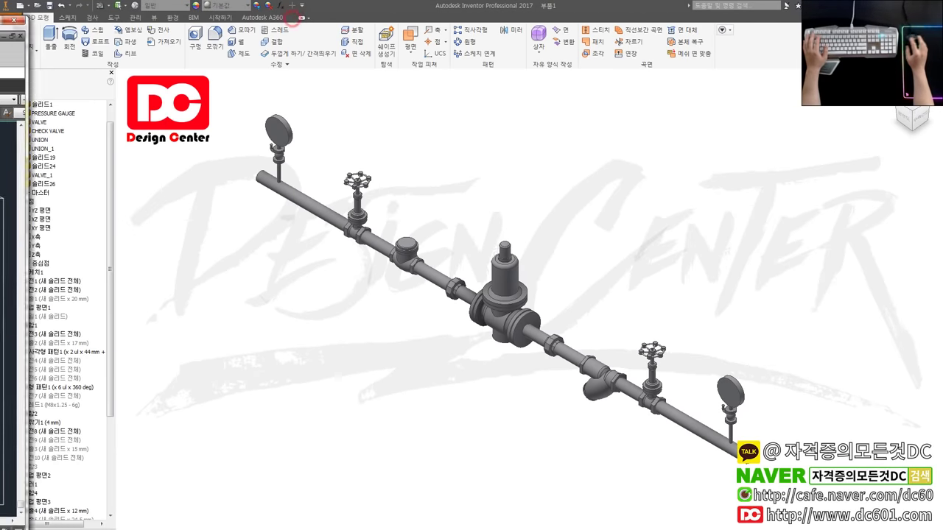
mouse_move(289, 20)
left_mouse_down()
mouse_move(478, 20)
mouse_move(414, 21)
left_mouse_up()
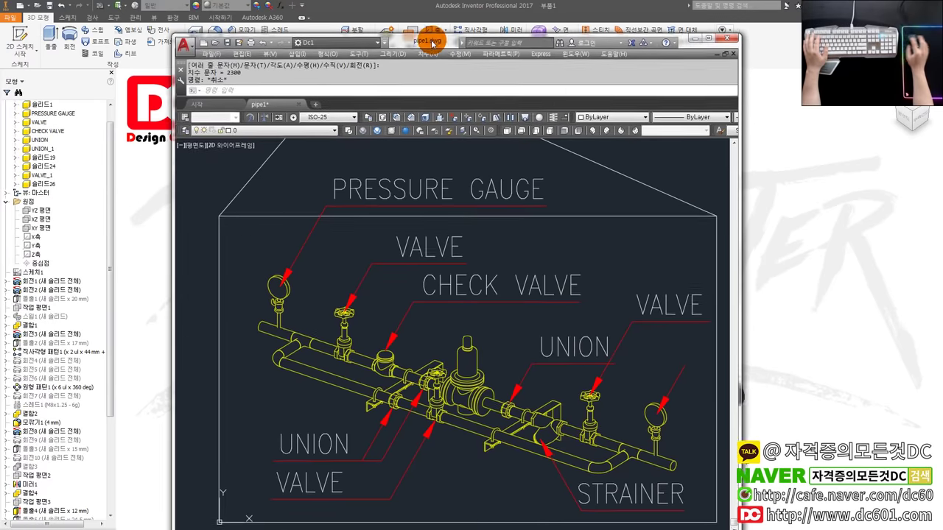
key("alt+Tab")
key("alt+Tab")
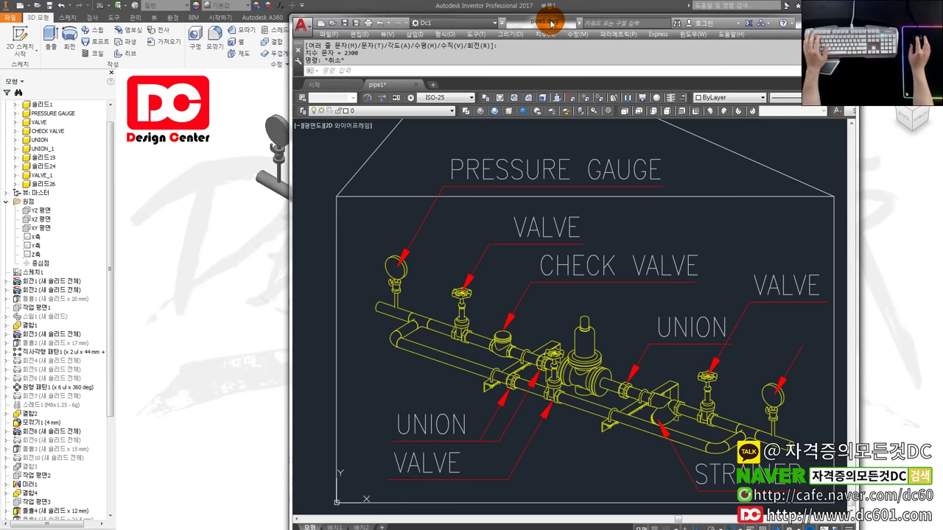
key("alt+Tab")
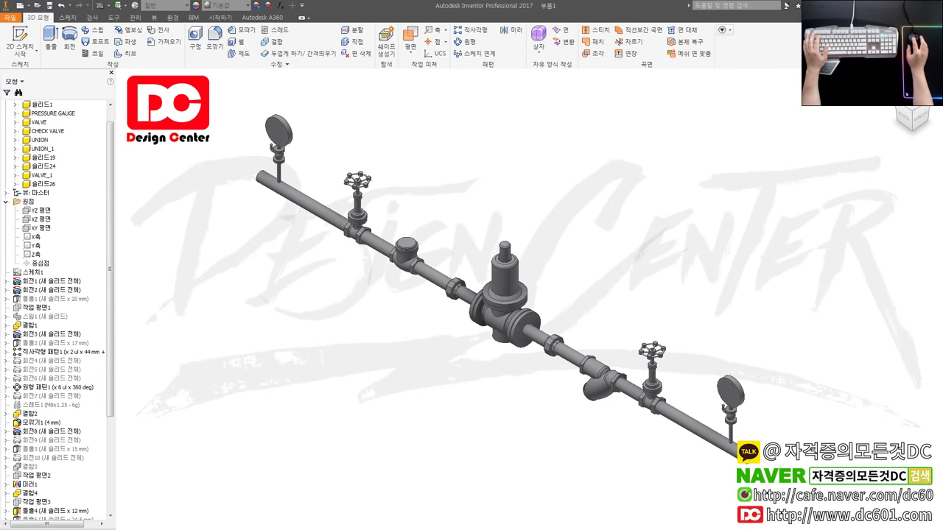
scroll(413, 269, "up", 3)
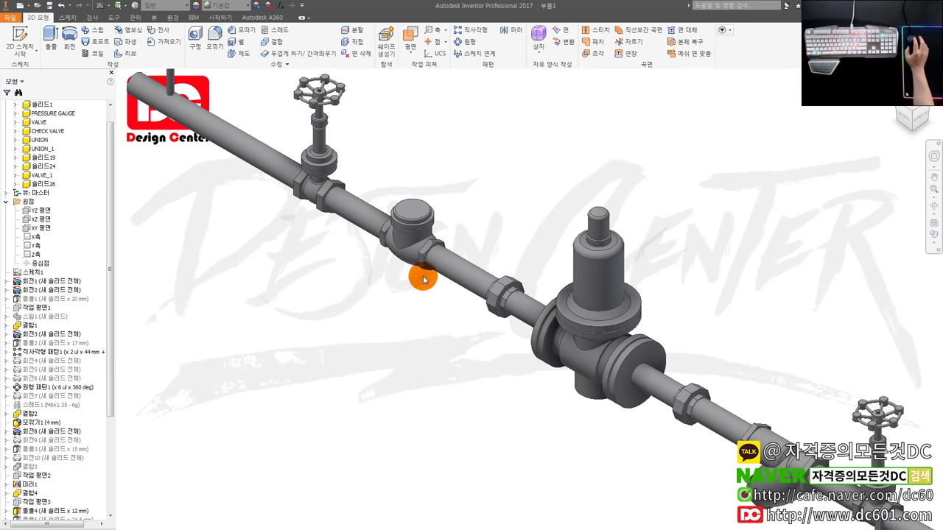
scroll(431, 270, "down", 5)
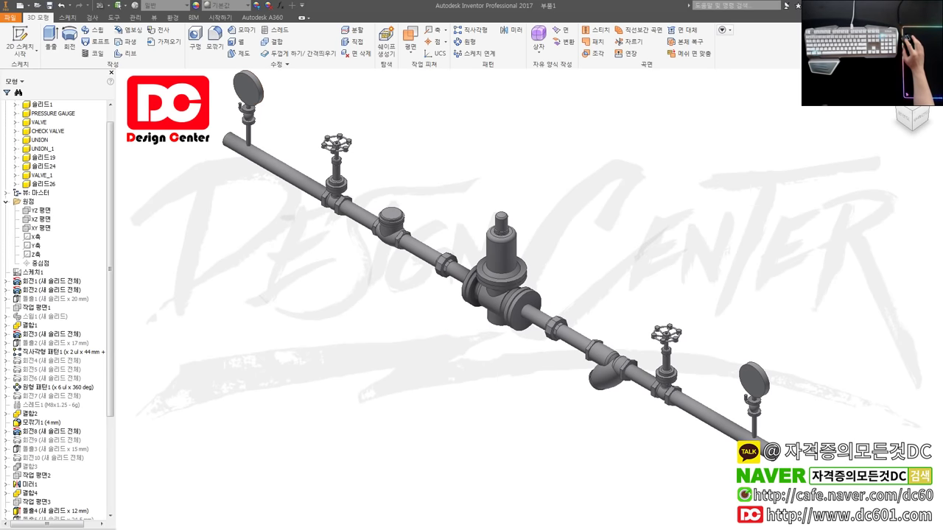
key("alt+Tab")
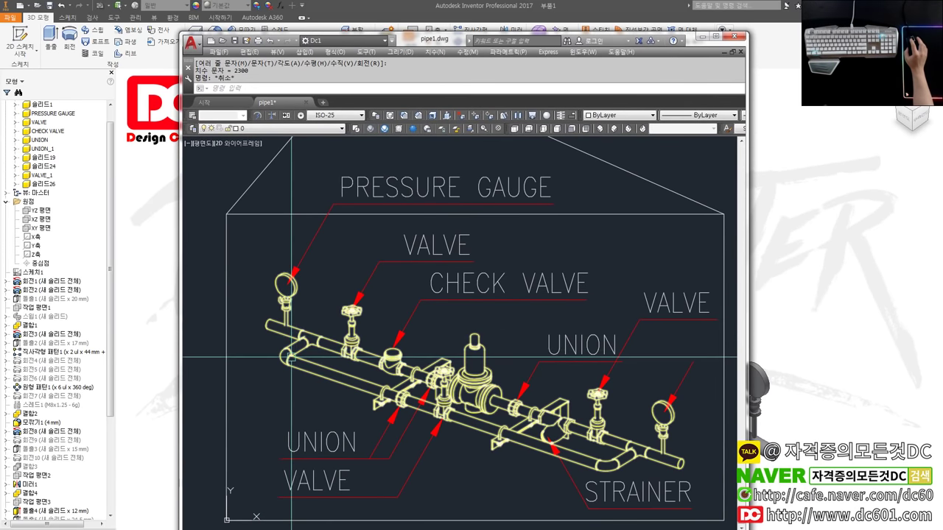
scroll(317, 427, "down", 1)
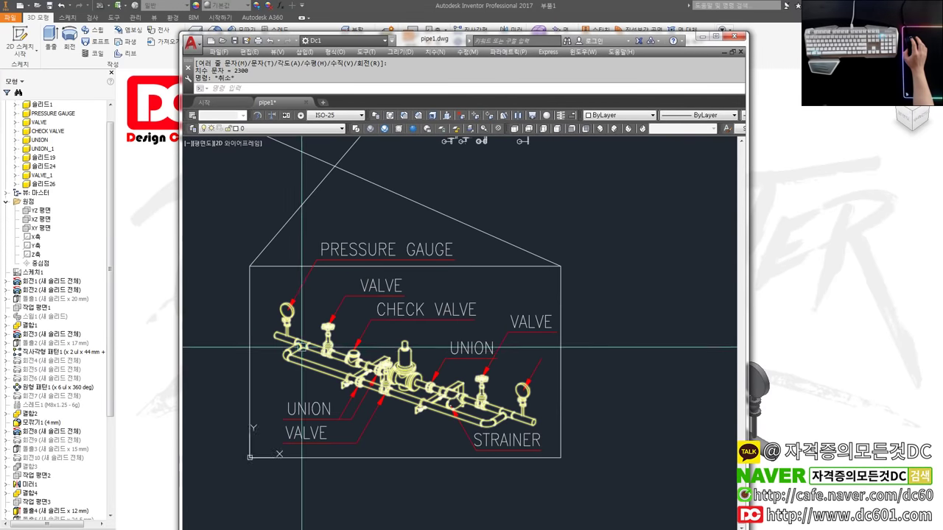
scroll(307, 342, "down", 3)
mouse_move(441, 39)
left_mouse_down()
mouse_move(361, 57)
mouse_move(442, 42)
left_mouse_up()
key("alt+Tab")
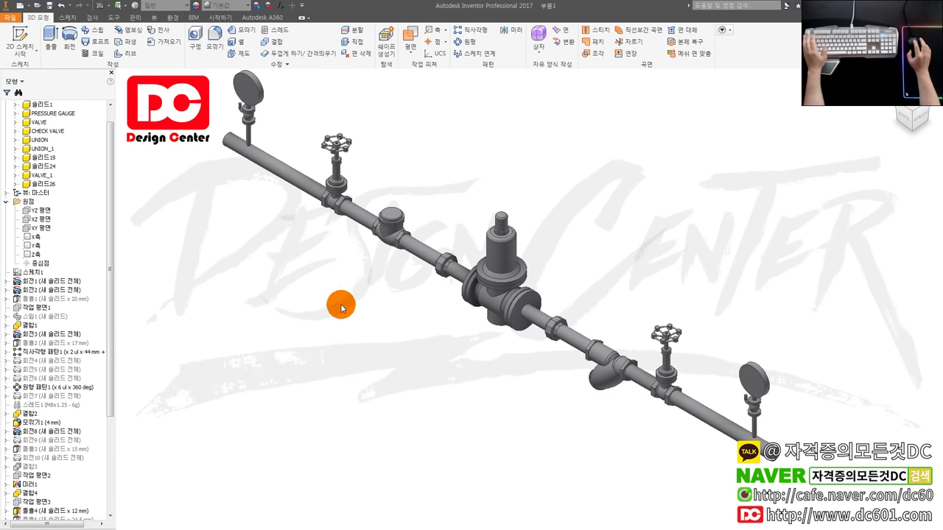
scroll(325, 293, "down", 2)
middle_click_drag(325, 293, 390, 292)
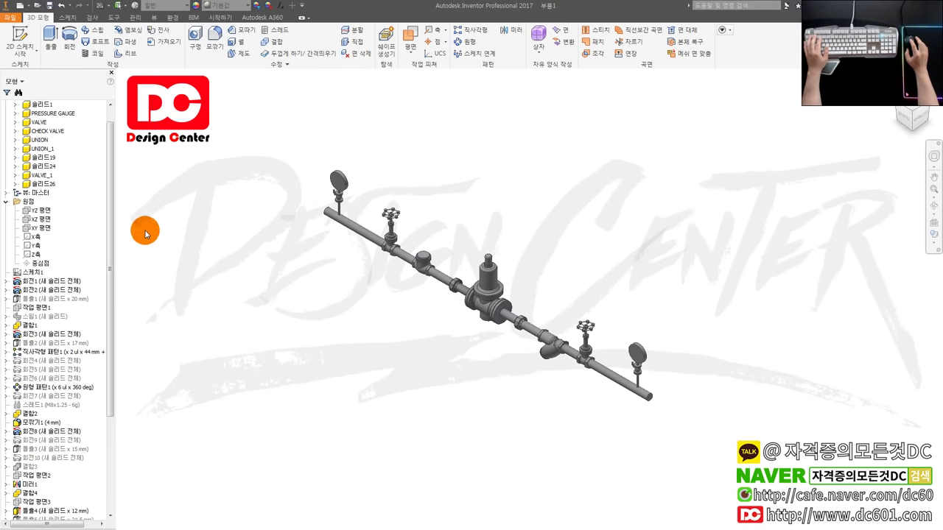
Rename the first body to Pipe and body 솔리드26 to PRESSURE GAUGE_1.
scroll(112, 148, "up", 1)
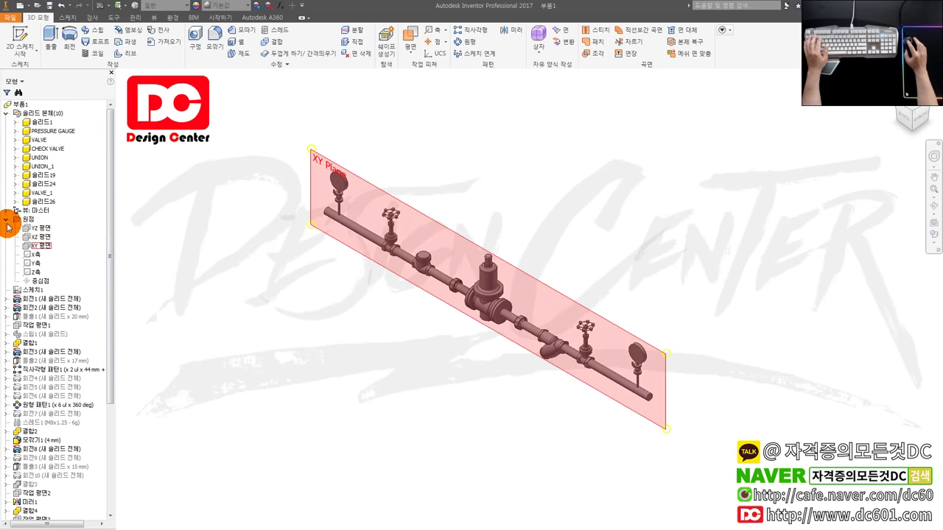
left_click(39, 247)
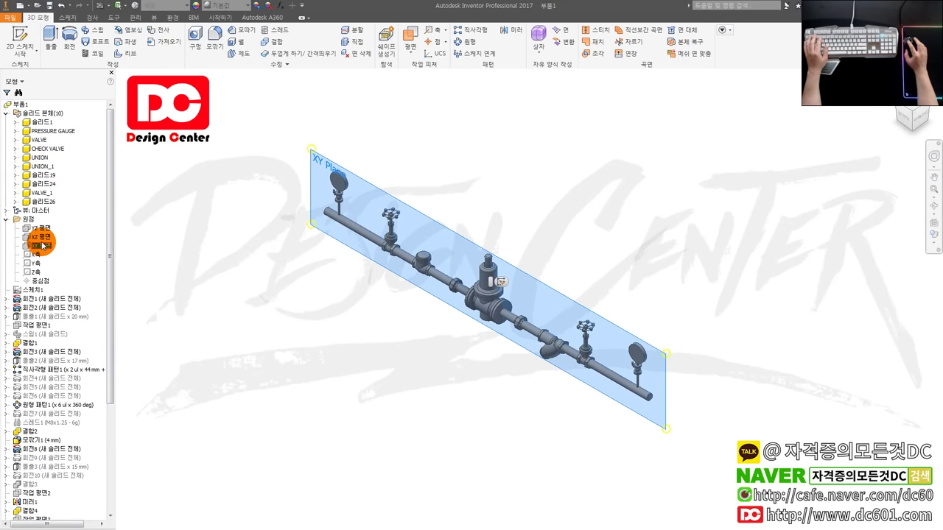
left_click(47, 202)
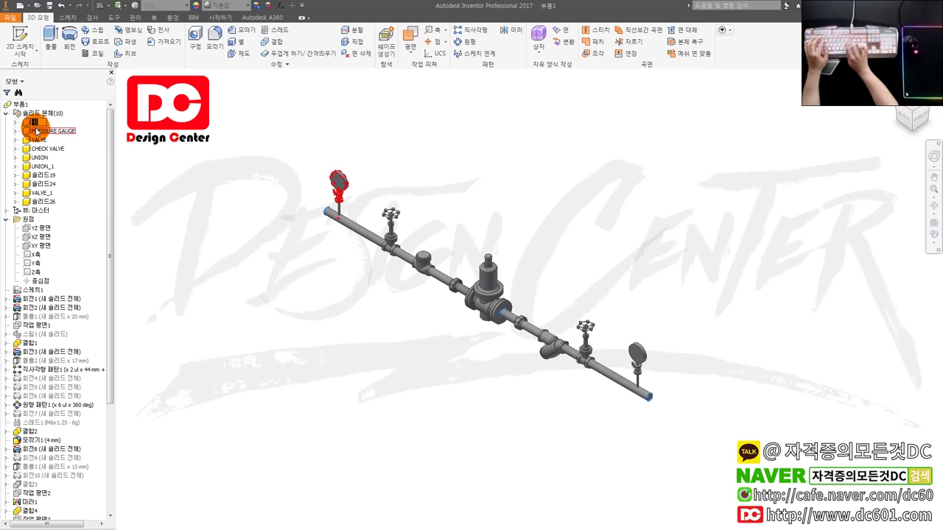
type("PI")
key("Return")
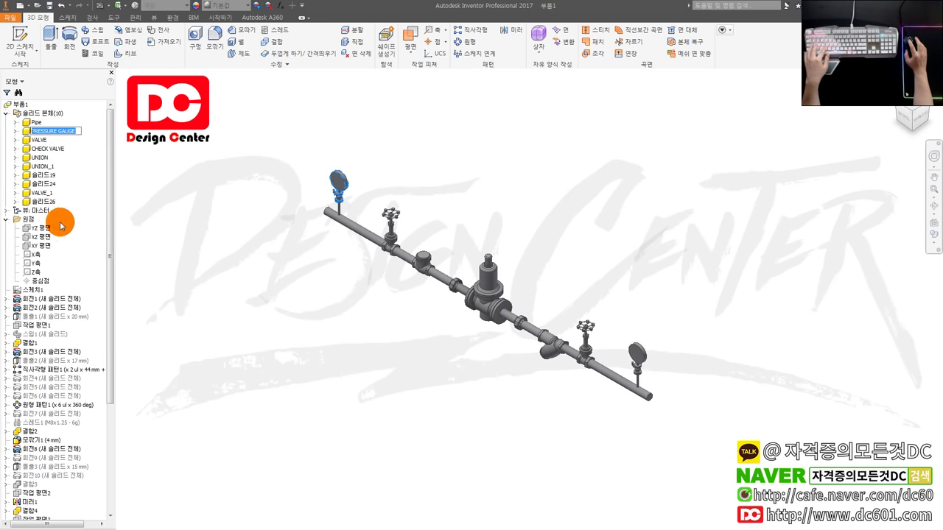
double_click(38, 202)
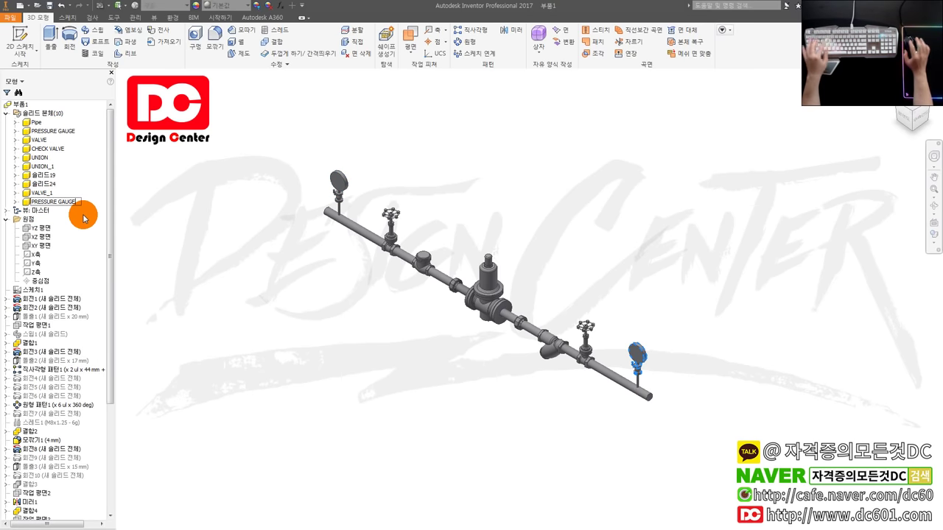
key("ctrl+v")
key("Return")
Hide the bodies from Pipe through VALVE_1, leaving only PRESSURE GAUGE_1 visible.
left_click(305, 263)
scroll(573, 358, "down", 3)
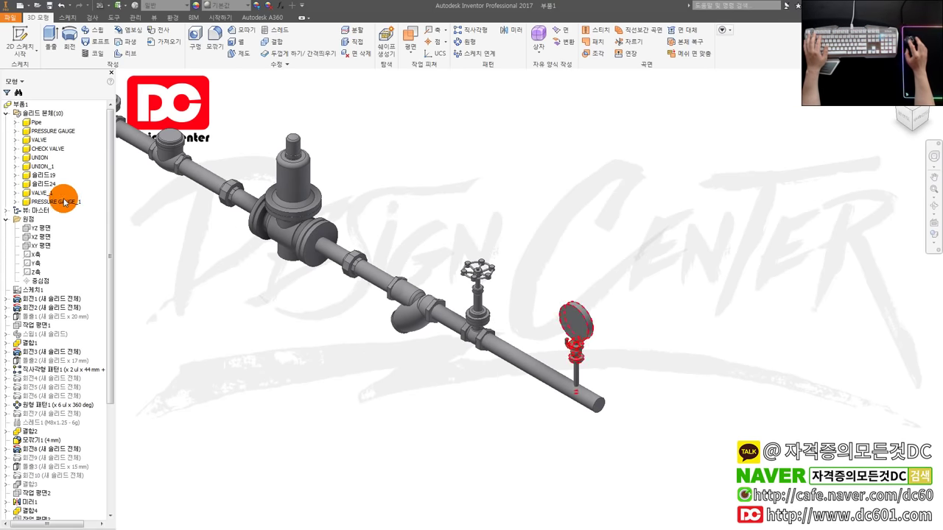
left_click(41, 192)
left_click(37, 122, "shift")
right_click(45, 133)
left_click(65, 151)
scroll(593, 403, "down", 3)
scroll(593, 403, "down", 2)
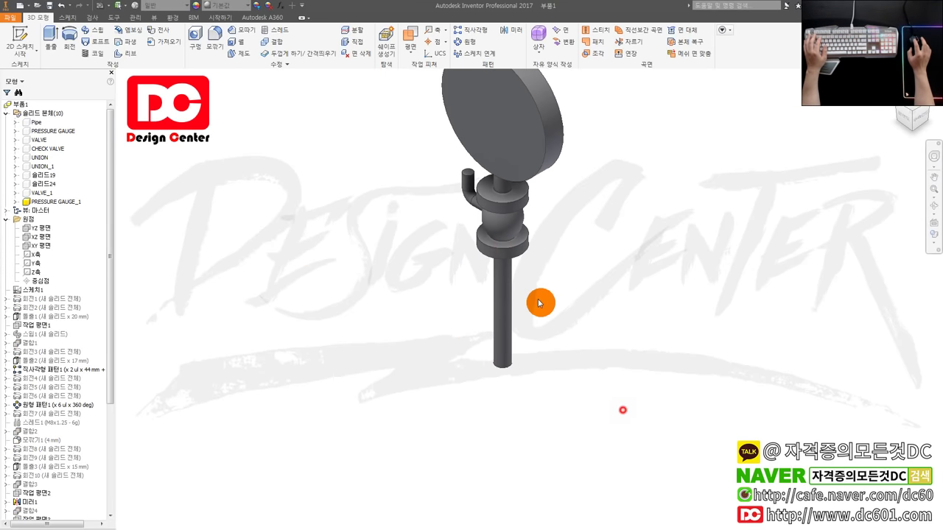
scroll(581, 330, "up", 3)
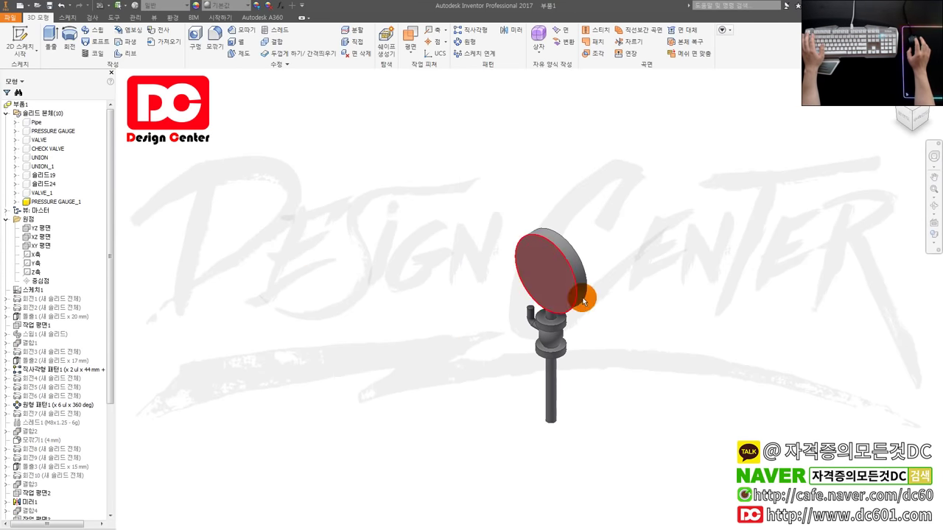
Restore all hidden bodies and re-centre the view on the whole assembly.
key("ctrl+z")
scroll(305, 396, "up", 5)
scroll(324, 402, "up", 2)
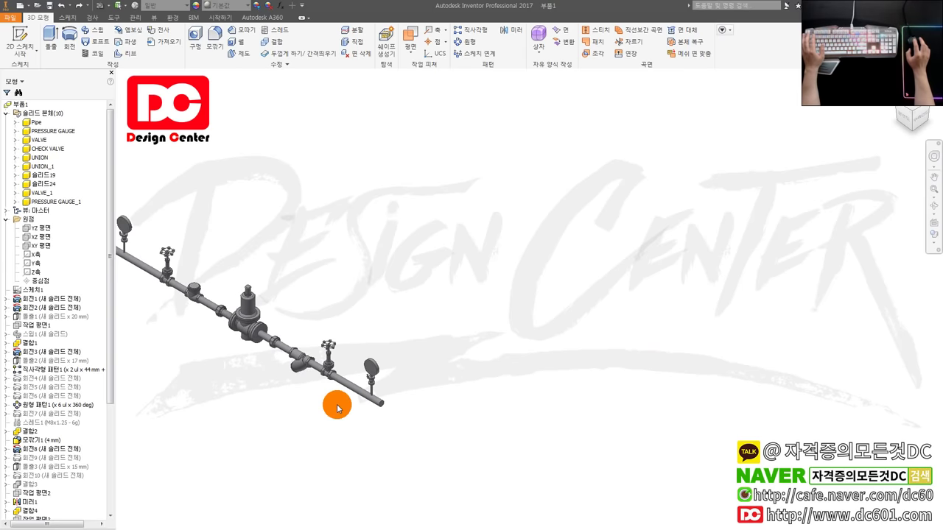
key("F6")
scroll(417, 404, "down", 3)
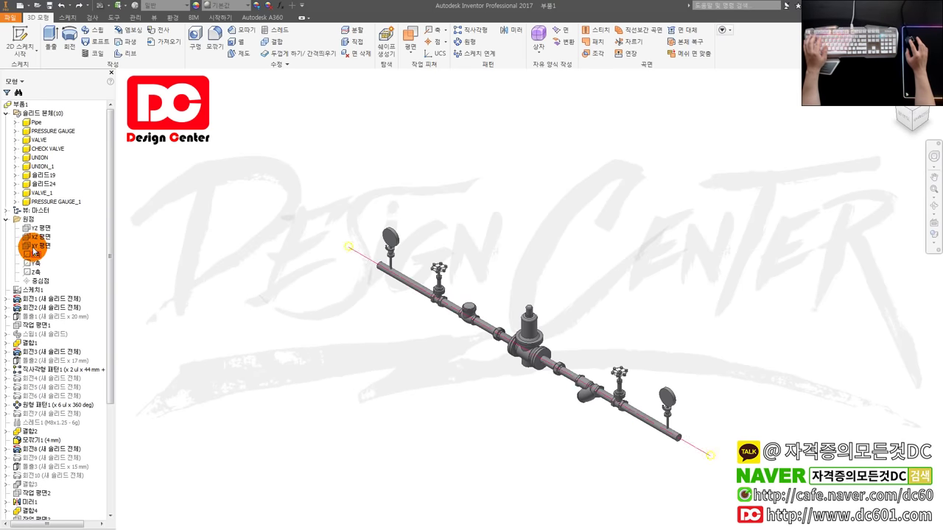
Start a new 2D sketch on the XZ plane with sliced graphics, then bring AutoCAD forward.
left_click(45, 243)
key("s")
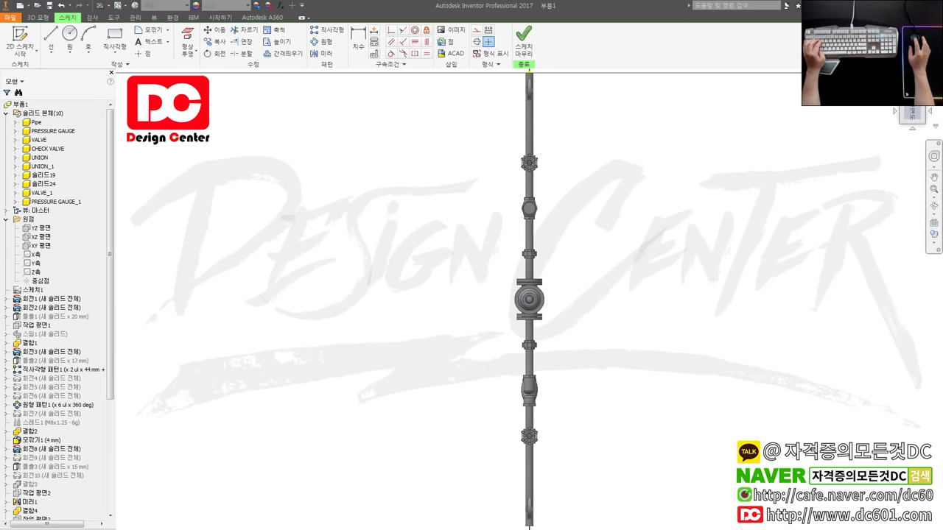
key("F7")
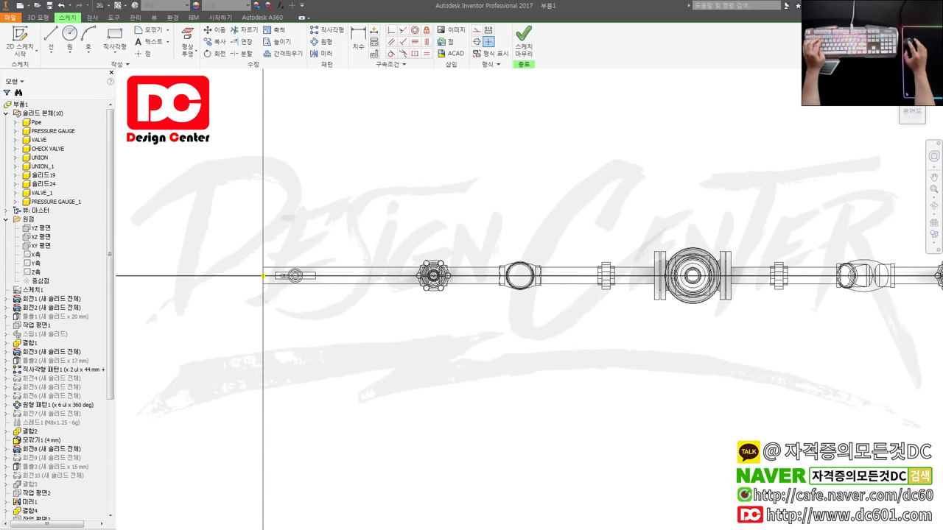
key("alt+Tab")
scroll(618, 181, "up", 5)
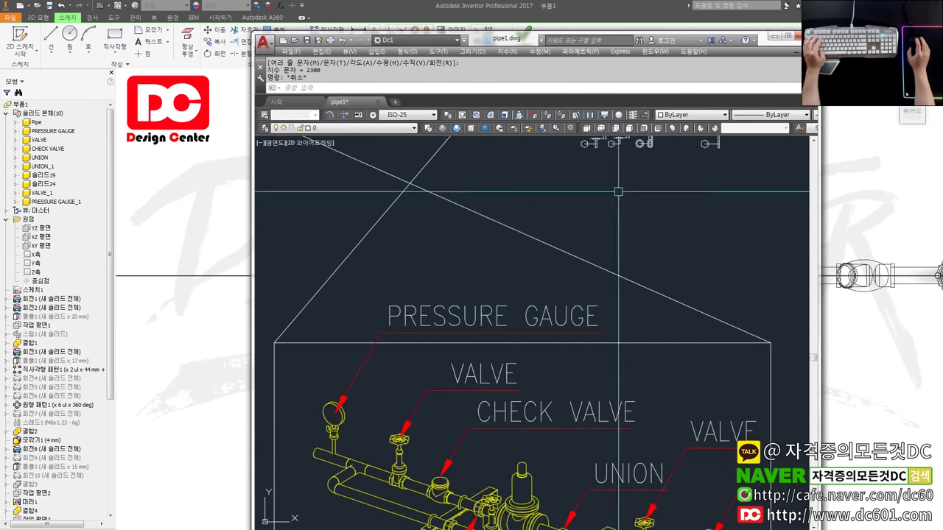
scroll(619, 182, "down", 3)
middle_click_drag(506, 248, 484, 271)
left_click(484, 270)
key("Escape")
key("Escape")
left_click_drag(508, 37, 230, 78)
left_click(507, 36)
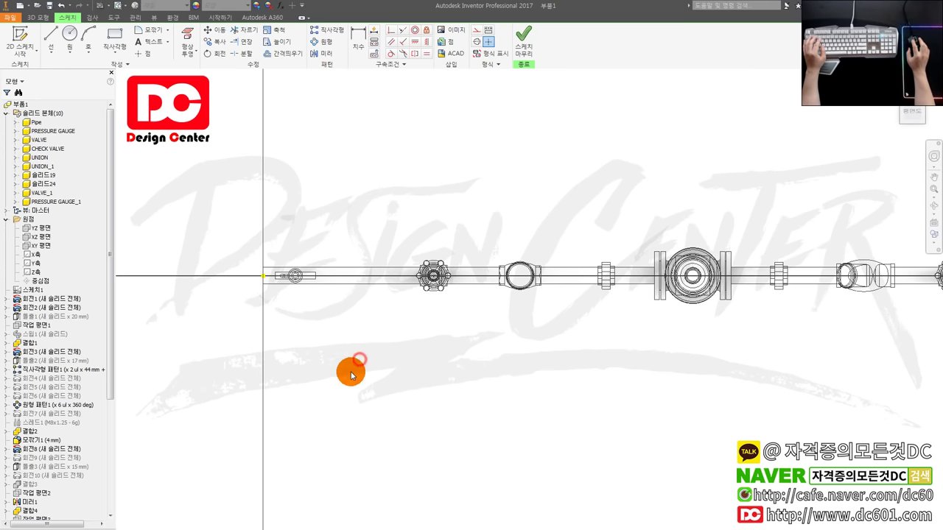
left_click(286, 295)
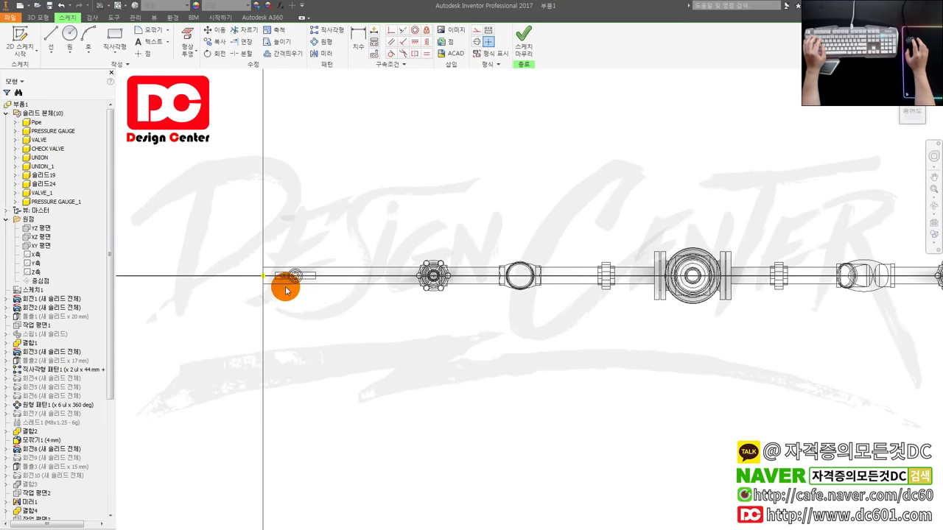
Draw a closed line outline from the sketch origin, running below and beside the pipe.
scroll(285, 289, "down", 2)
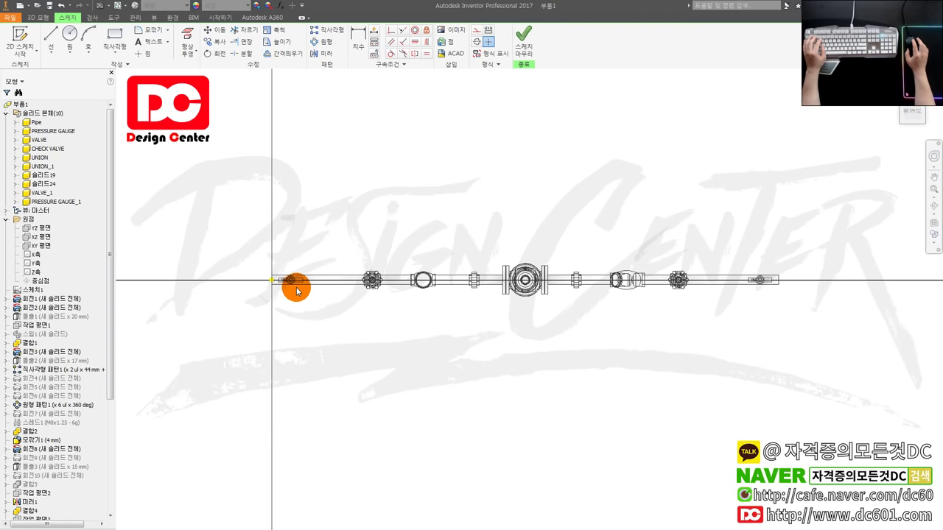
scroll(297, 291, "up", 2)
key("l")
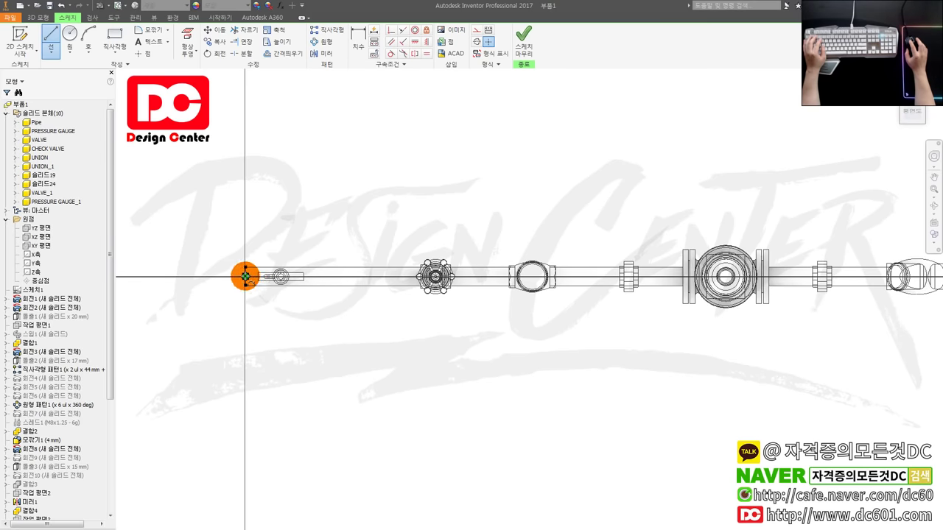
left_click(245, 277)
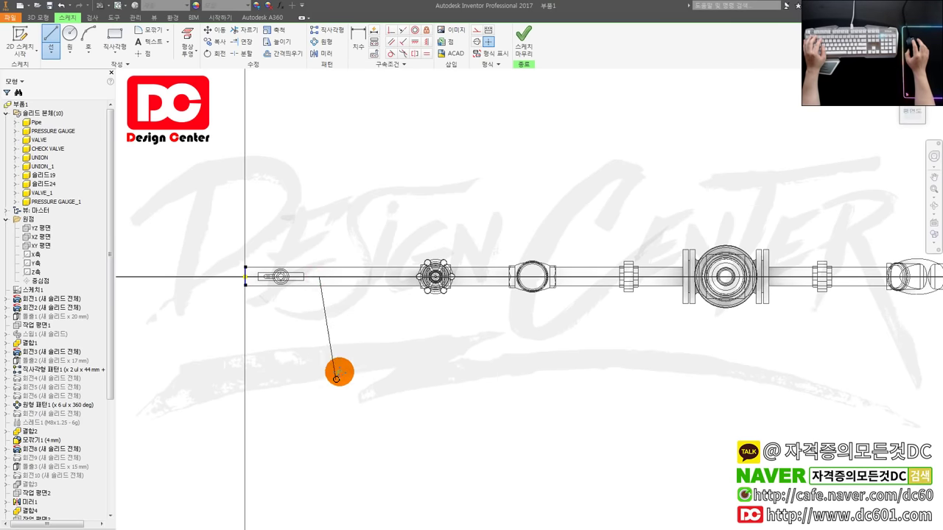
scroll(336, 361, "down", 1)
scroll(341, 349, "down", 2)
left_click(342, 376)
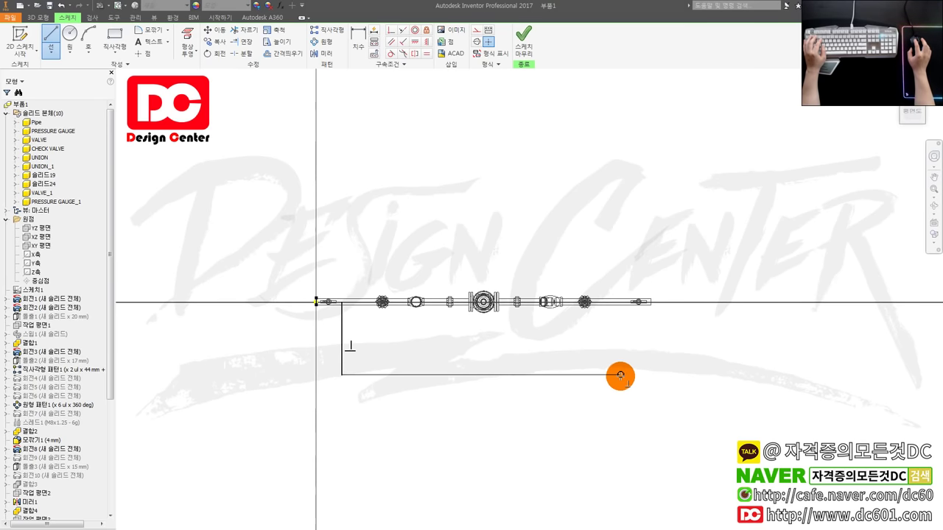
left_click(620, 375)
scroll(619, 317, "up", 3)
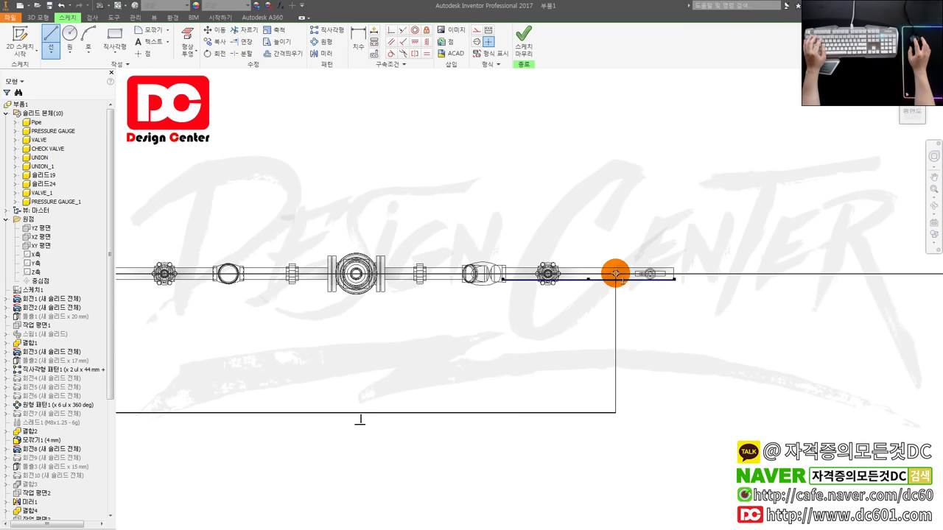
left_click(615, 274)
scroll(615, 273, "down", 3)
Dimension the outline's bottom line to a 2300 length.
key("d")
left_click(555, 338)
left_click(544, 385)
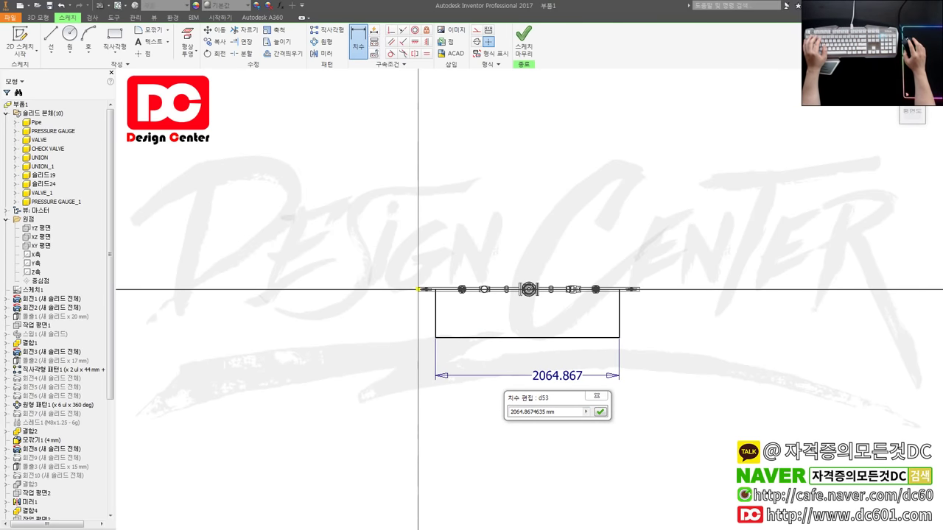
left_click(552, 411)
type("2300")
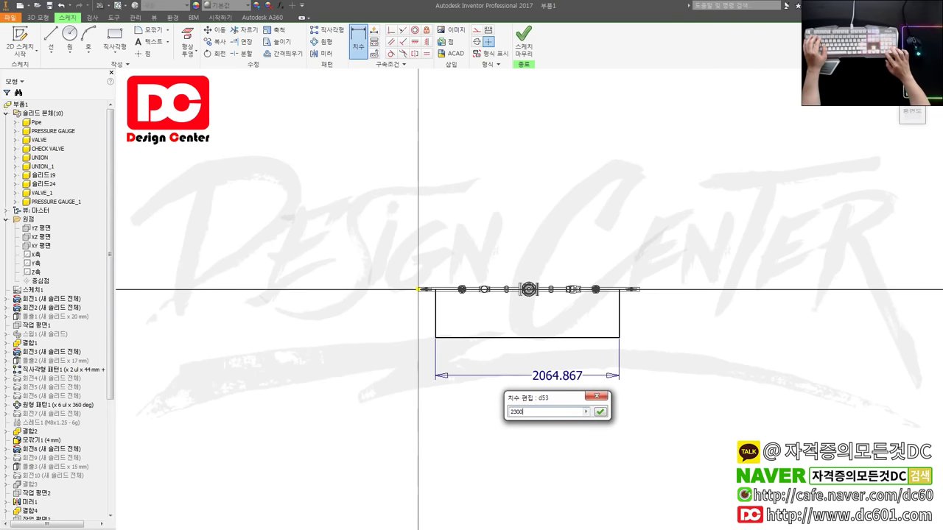
key("Return")
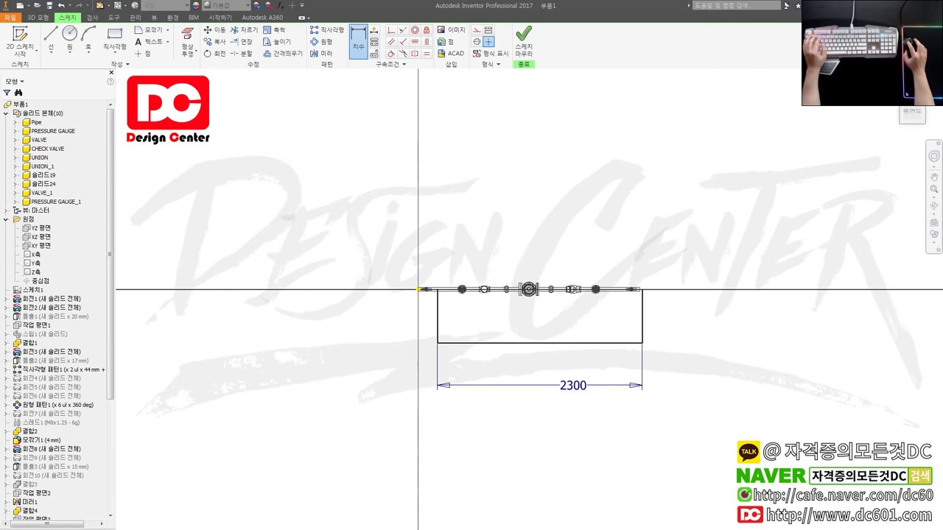
key("Escape")
Dimension the left vertical line 243 from the pipe's left end.
scroll(438, 291, "down", 5)
left_click(428, 312)
key("d")
left_click(359, 284)
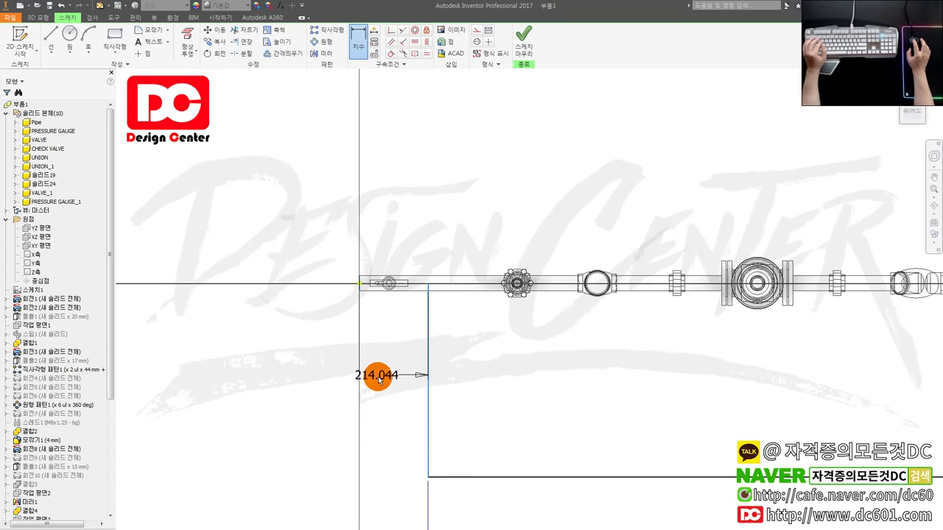
left_click(376, 378)
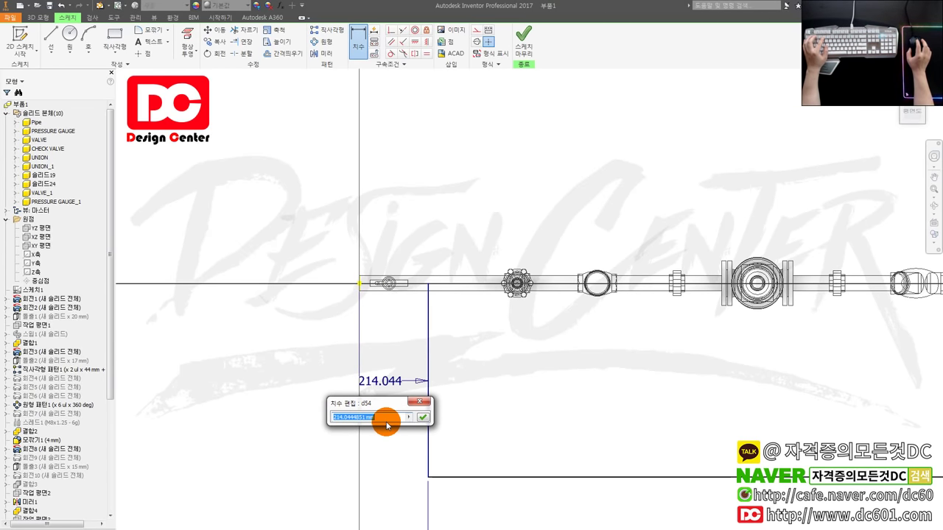
type("243")
key("Return")
Pick the right vertical leg for a dimension and finish the sketch.
scroll(473, 396, "up", 1)
scroll(448, 375, "up", 1)
scroll(550, 401, "up", 1)
scroll(550, 401, "up", 1)
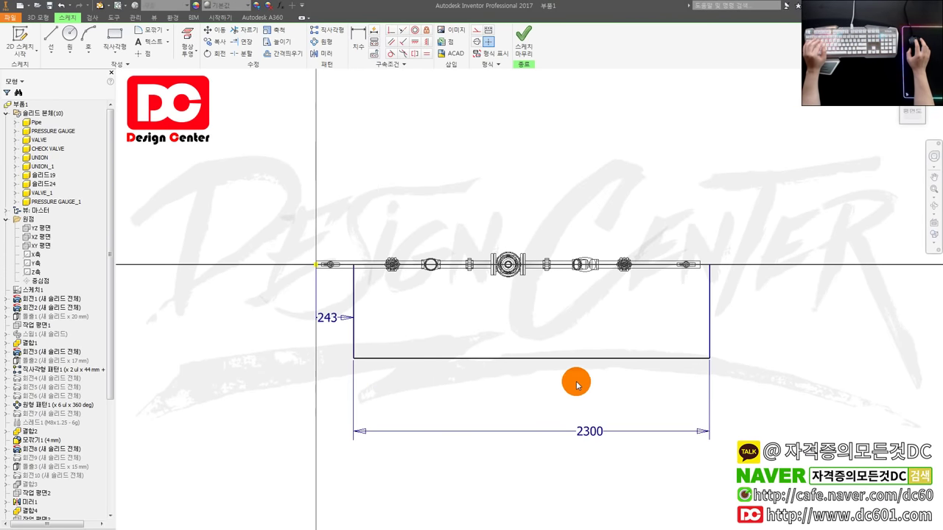
left_click(712, 310)
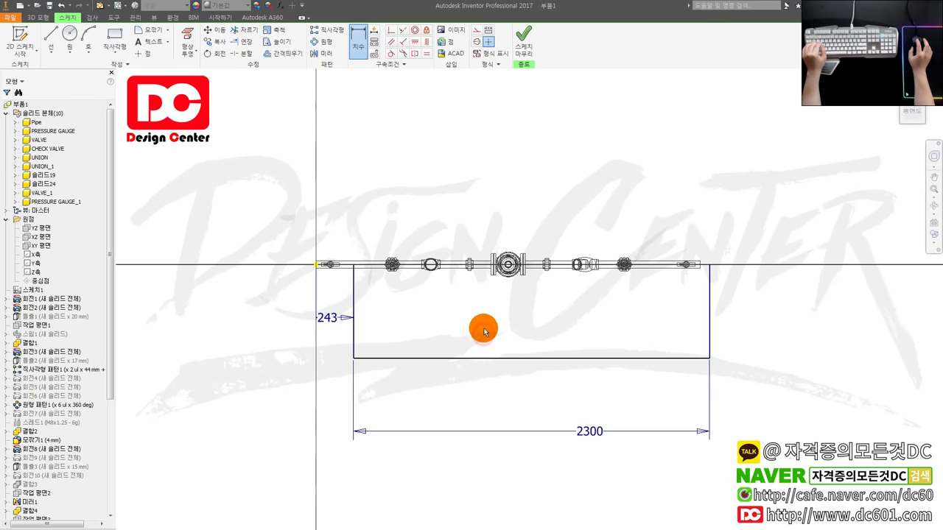
key("Escape")
right_click_drag(539, 305, 563, 313)
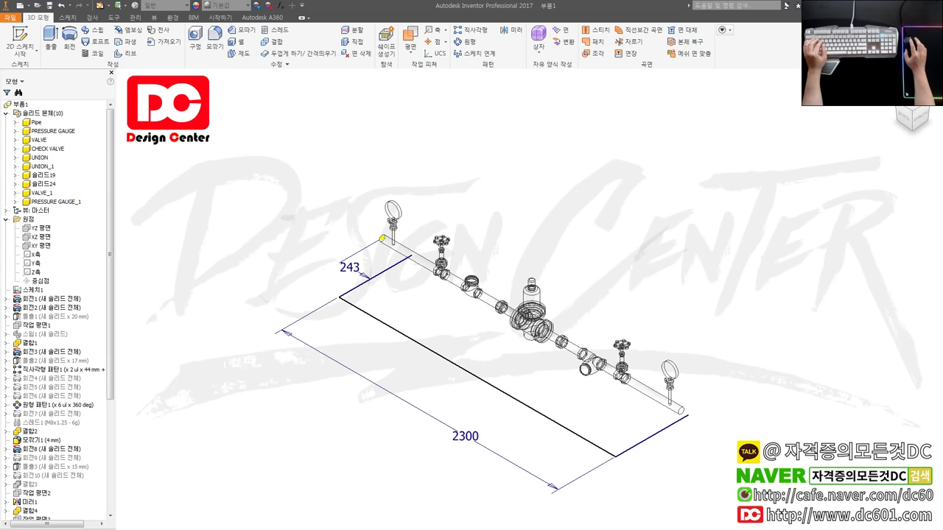
Reopen Sketch11 and change the 2300 length dimension to 2150.
left_click_drag(114, 362, 113, 505)
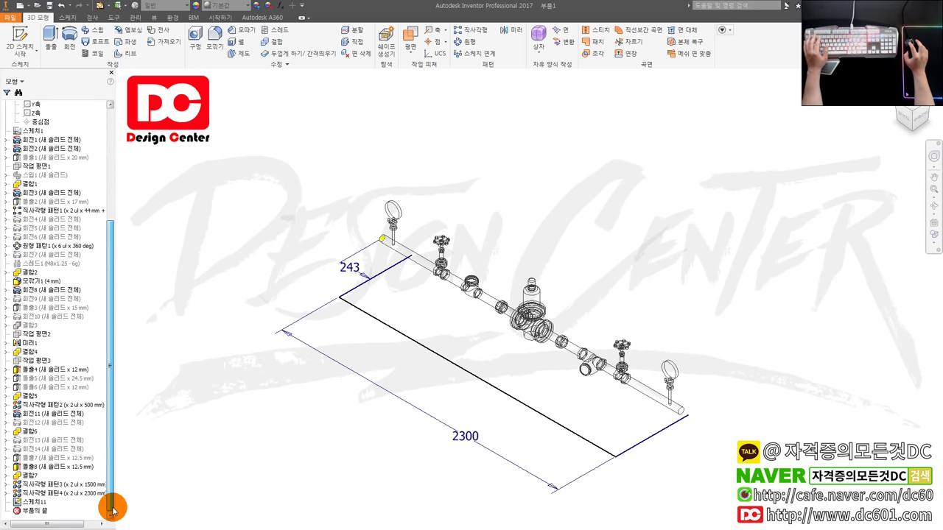
double_click(52, 501)
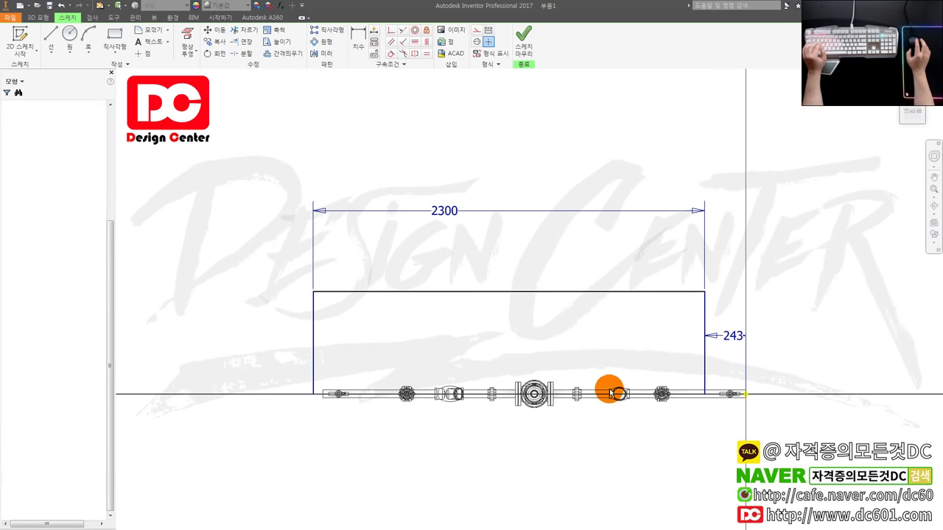
double_click(445, 211)
type("2")
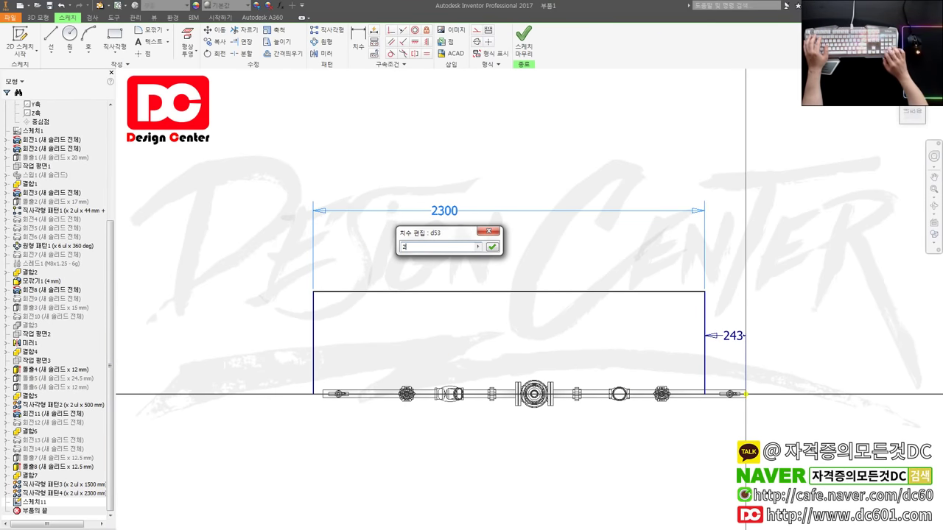
type("150")
key("Return")
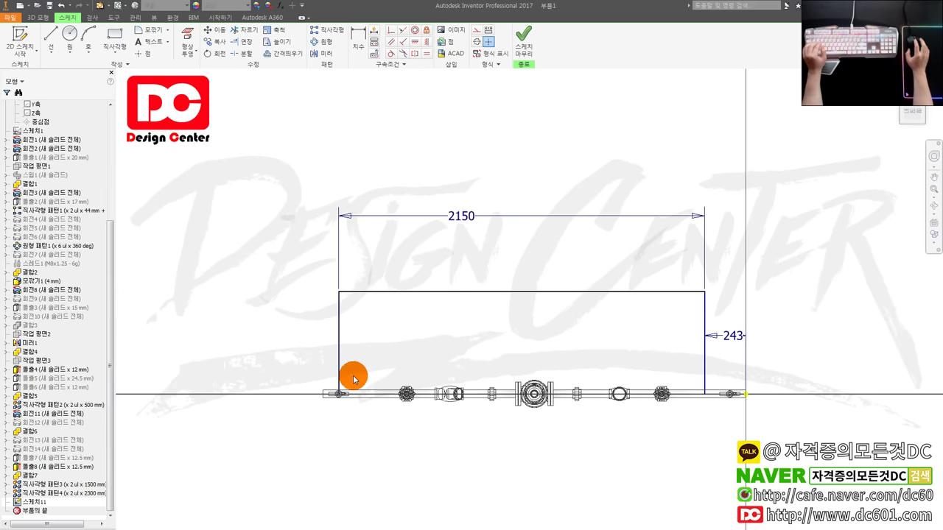
Finish the sketch and switch to the pipe1 reference drawing.
scroll(333, 402, "up", 3)
scroll(336, 398, "up", 2)
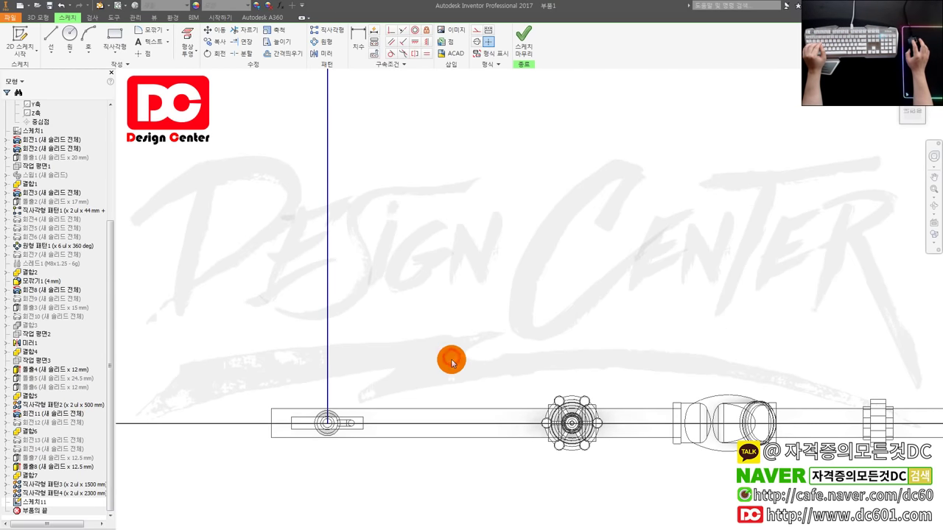
right_click_drag(448, 358, 457, 348)
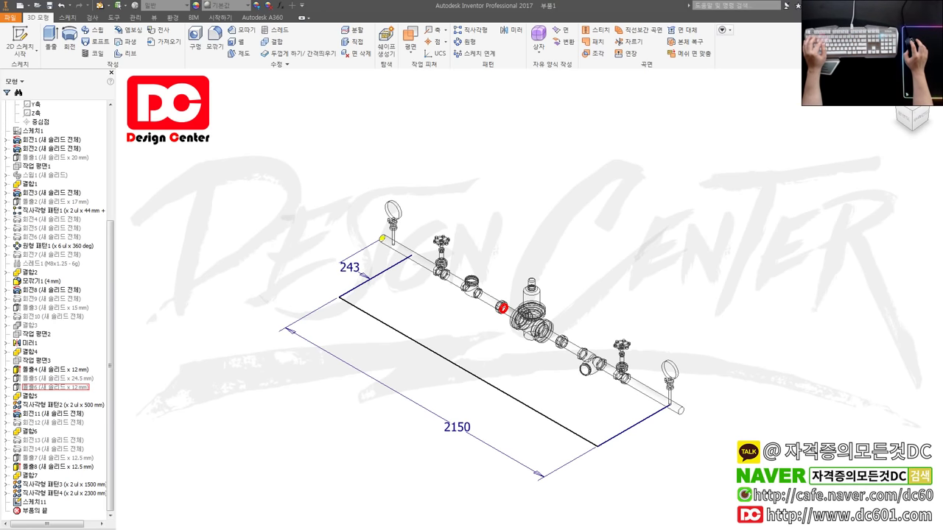
key("alt+Tab")
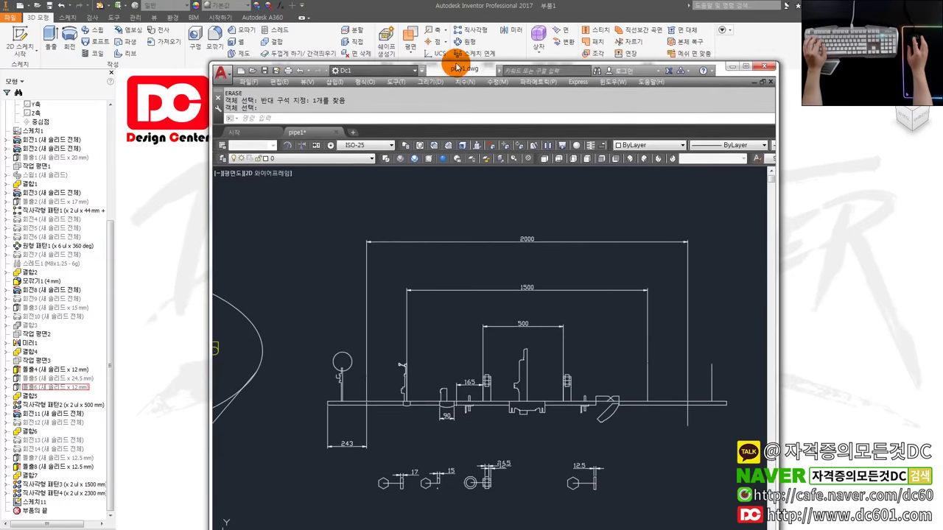
Measure the run in pipe1.dwg, then erase the temporary 2151 dimension.
left_click(674, 394)
left_click(699, 355)
key("Escape")
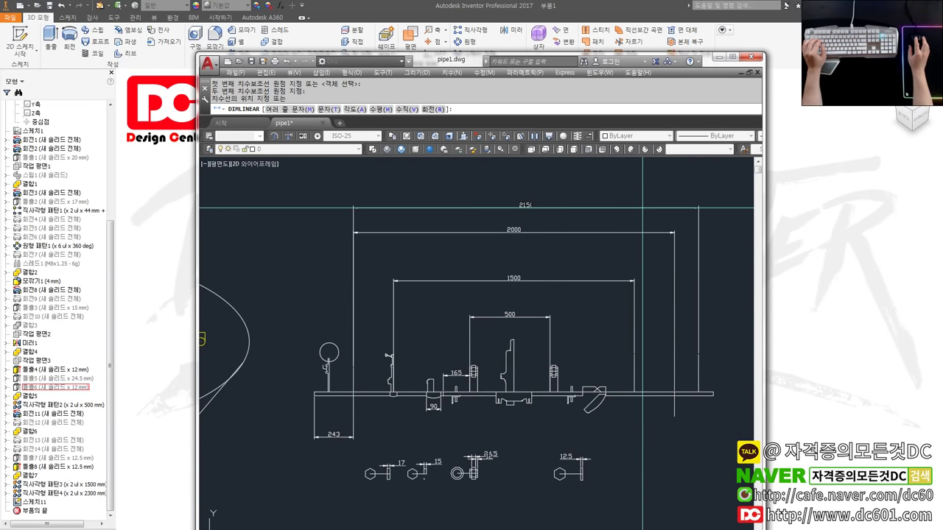
type("e")
key("Return")
left_click(729, 321)
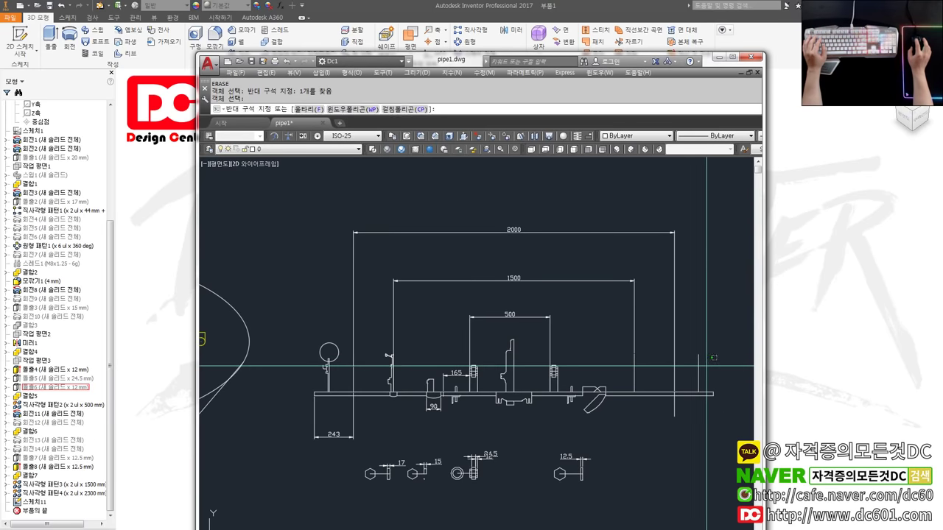
key("Return")
left_click_drag(689, 347, 709, 401)
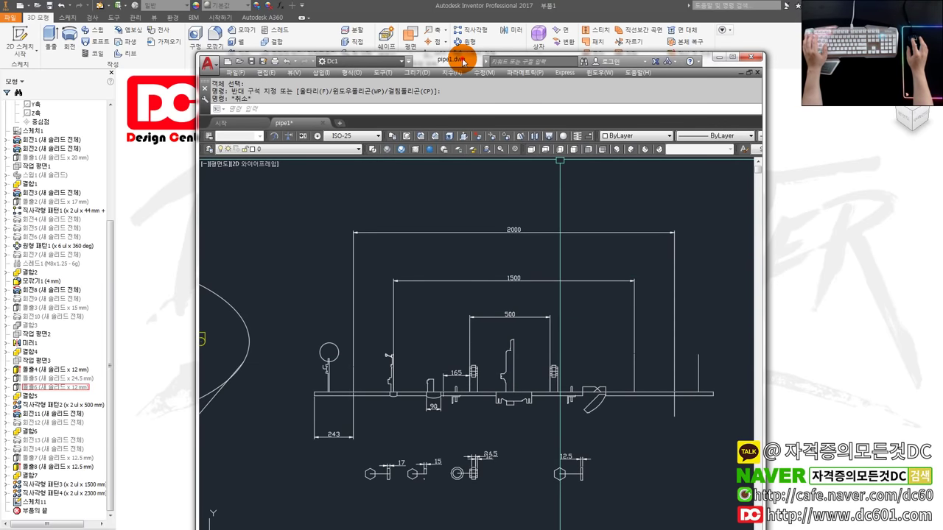
Back in Inventor, change the 2150 length dimension to 2000.
left_click(465, 54)
double_click(450, 429)
type("2000")
key("Return")
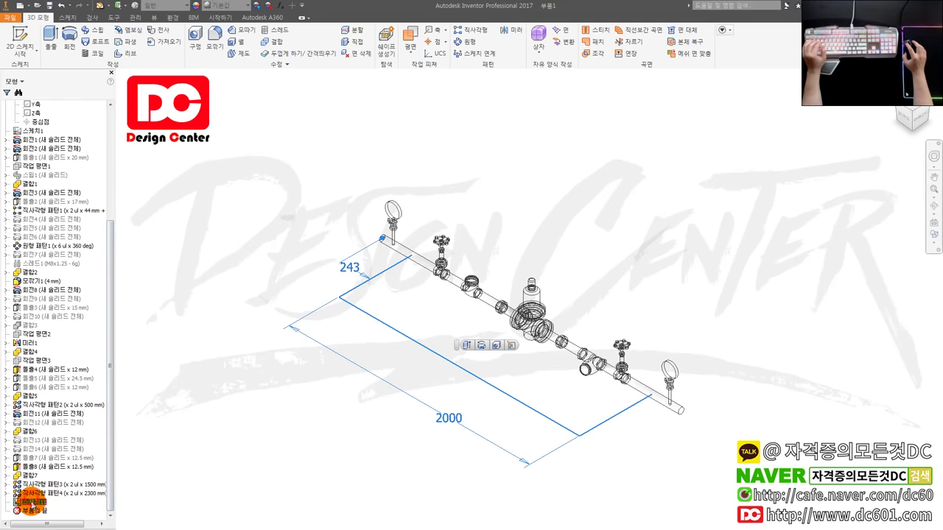
Reopen Sketch11 and dimension the left vertical leg to a 450 height.
double_click(53, 500)
key("d")
left_click(337, 329)
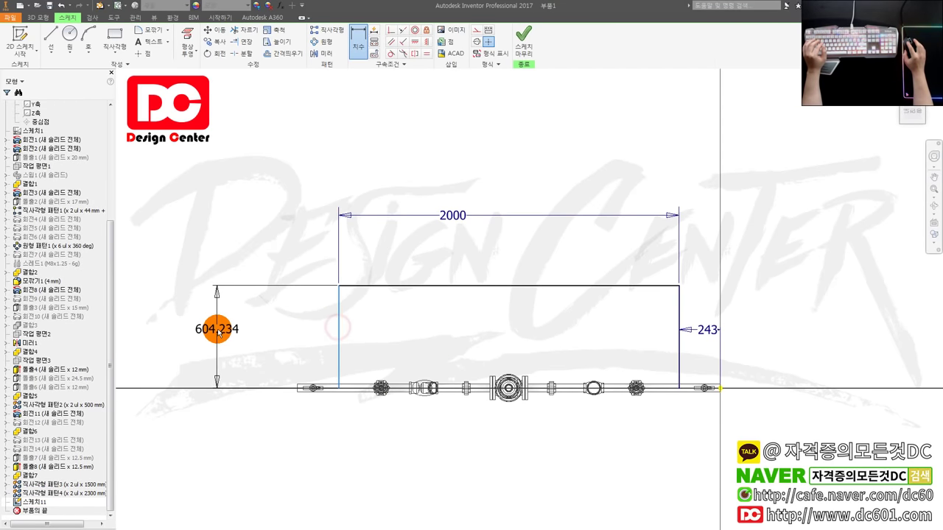
left_click(218, 328)
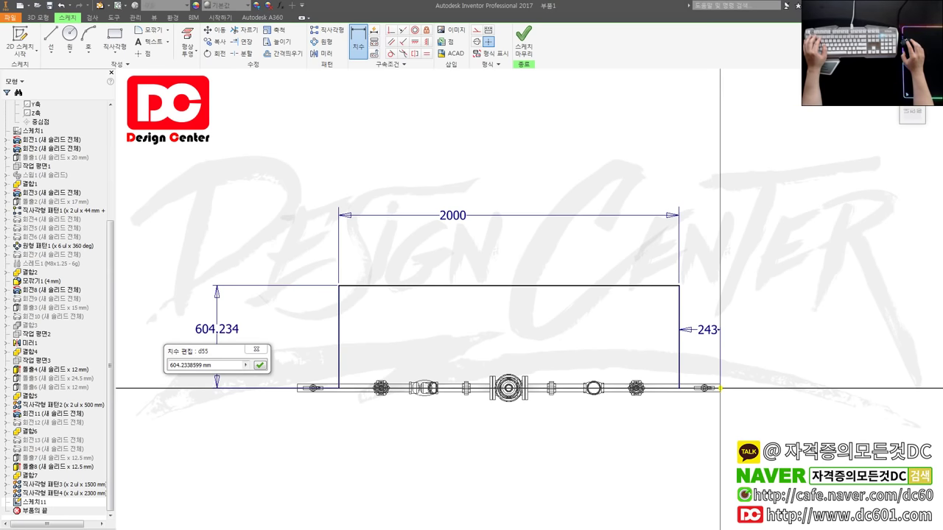
left_click(213, 366)
type("450")
key("Return")
key("Escape")
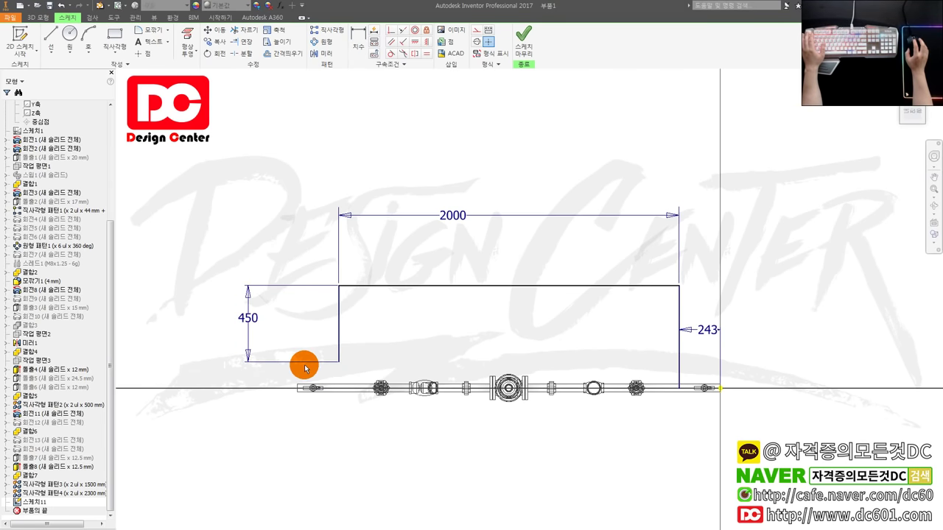
Make both vertical legs equal and snap the right leg's lower endpoint onto the pipe axis.
left_click(427, 54)
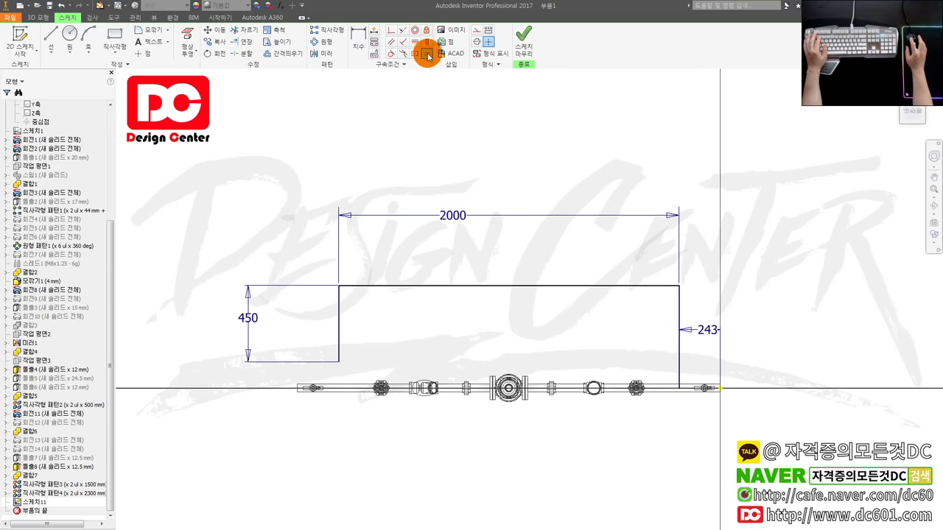
left_click(338, 317)
left_click(679, 317)
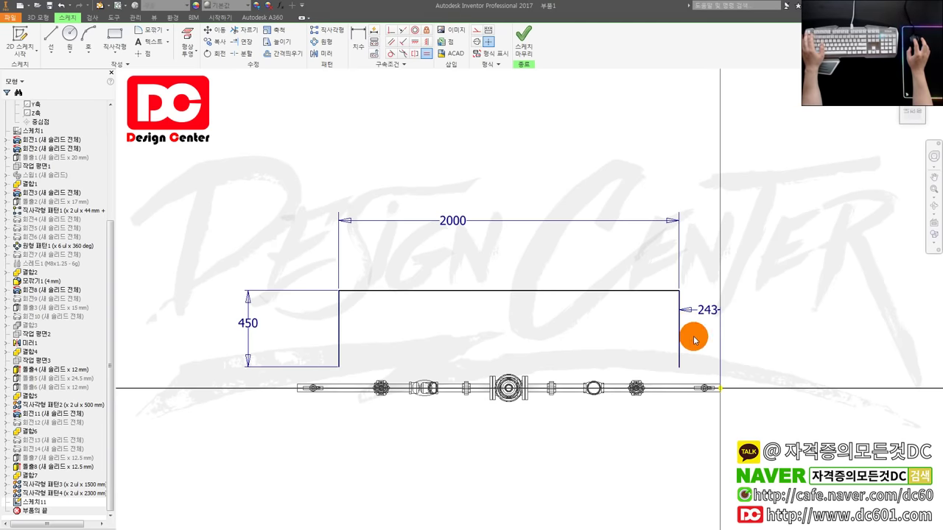
middle_click_drag(720, 358, 644, 331)
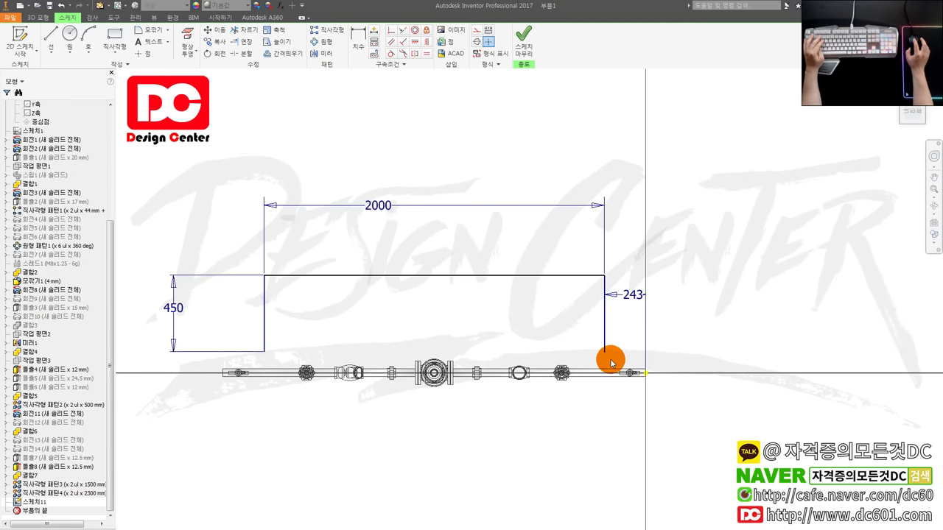
left_click(418, 42)
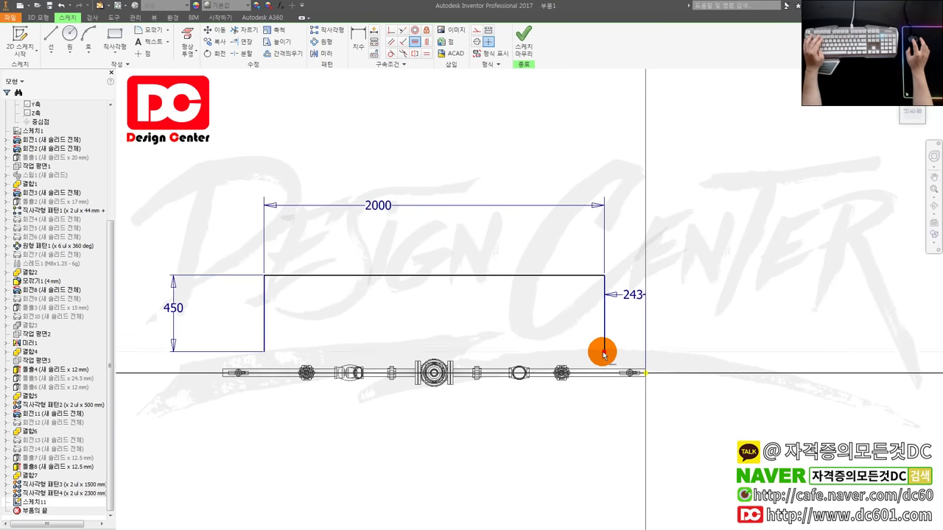
left_click(604, 351)
left_click(646, 376)
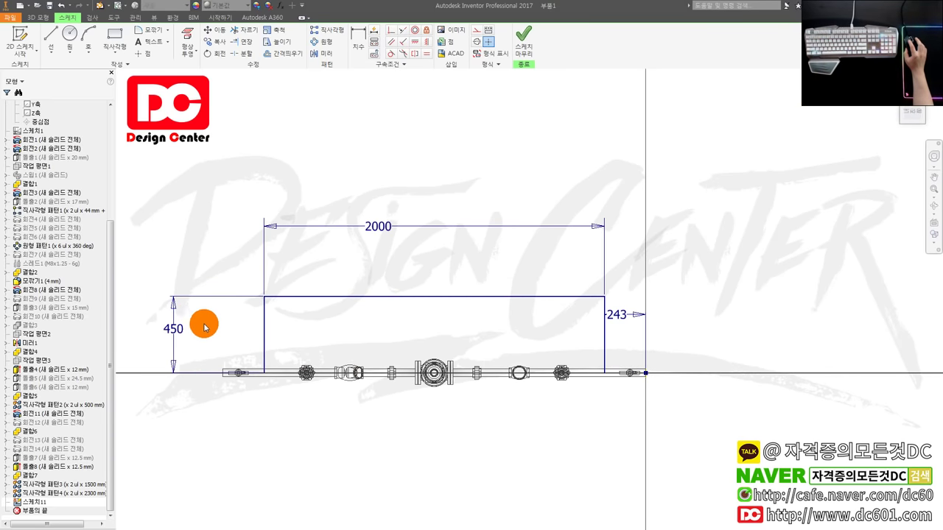
Change the height dimension from 450 to 400, then to 350.
double_click(175, 329)
type("400")
key("Return")
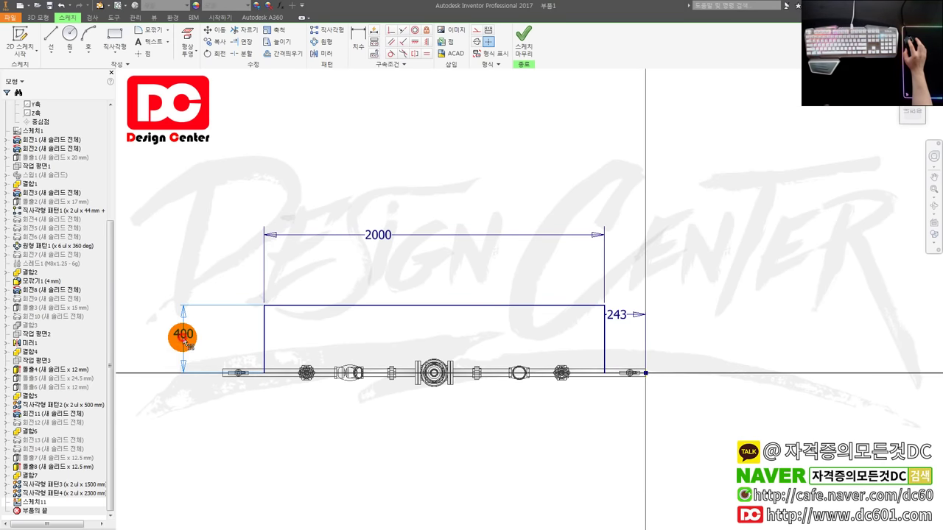
double_click(184, 341)
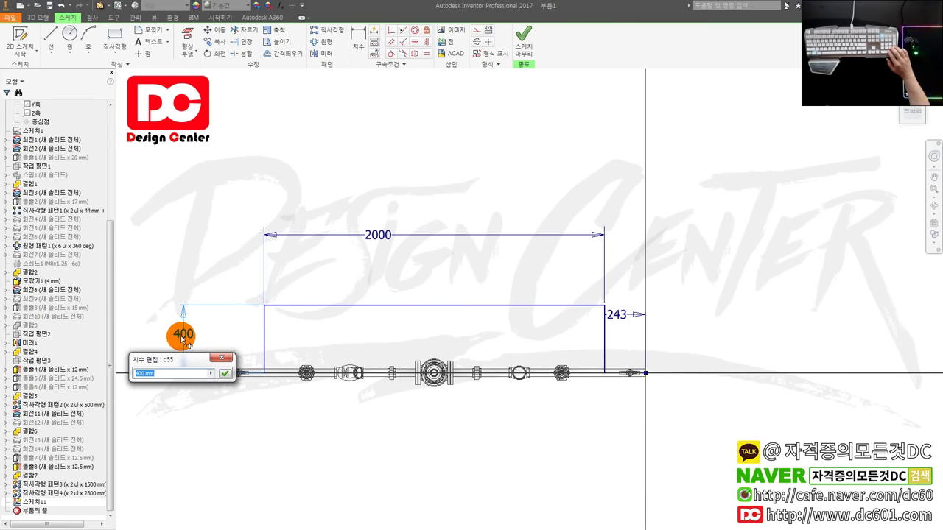
type("0")
key("Return")
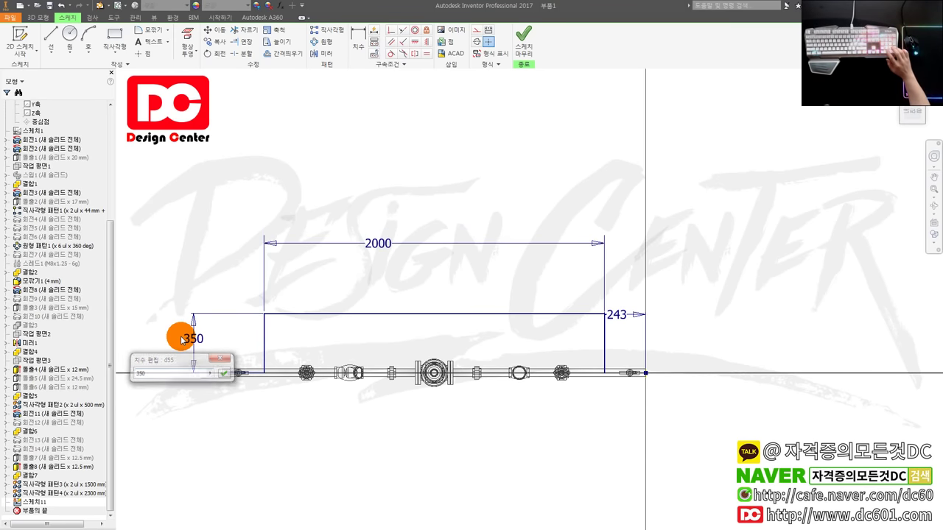
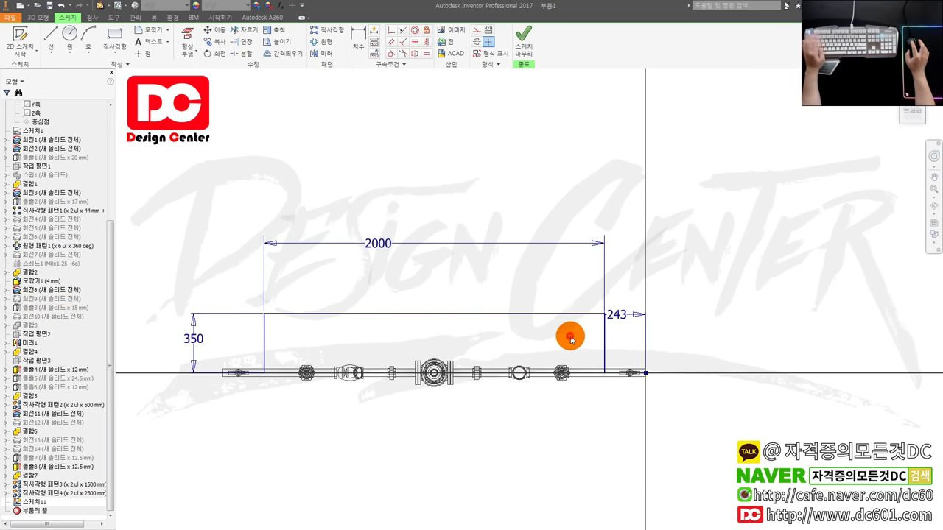
Fillet the right upper corner of the path and edit its radius dimension.
scroll(574, 334, "up", 3)
key("f")
left_click(621, 314)
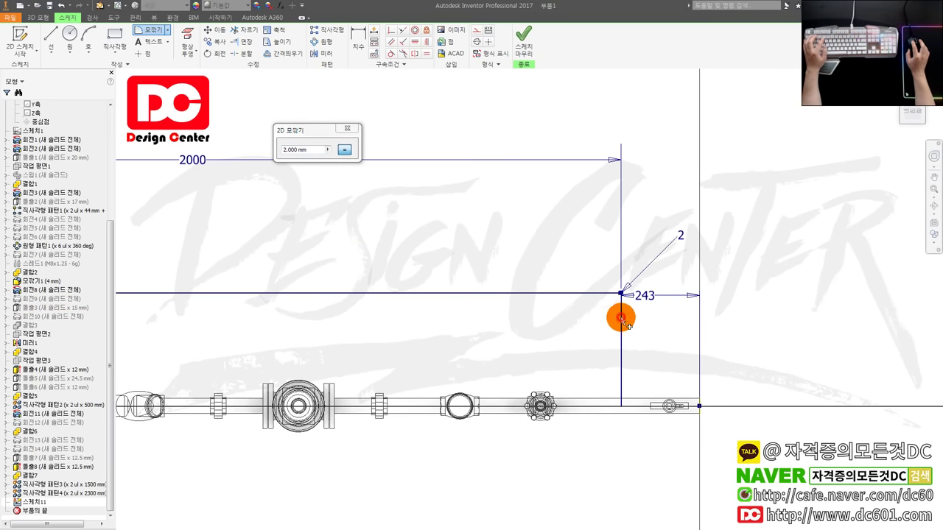
key("Escape")
double_click(678, 234)
type("0")
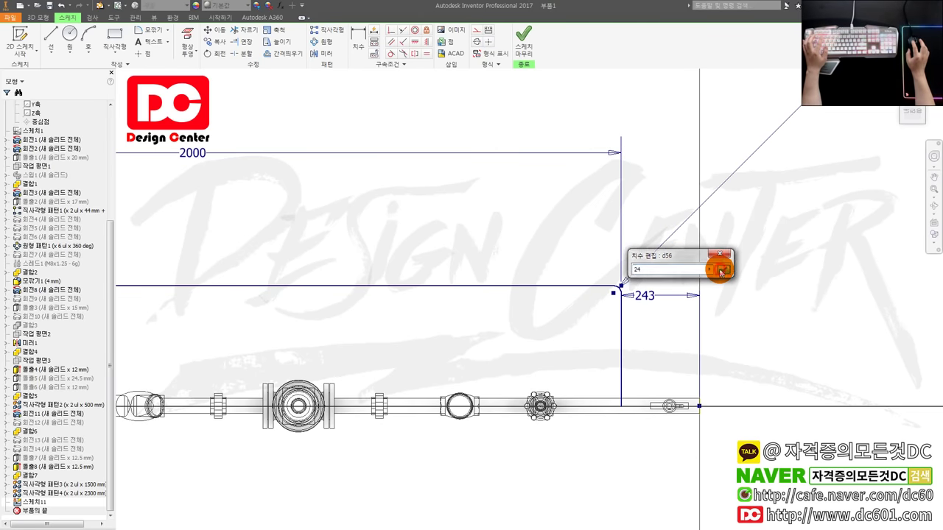
key("Return")
scroll(368, 341, "down", 2)
Fillet the left upper corner of the path and confirm its radius dimension.
key("f")
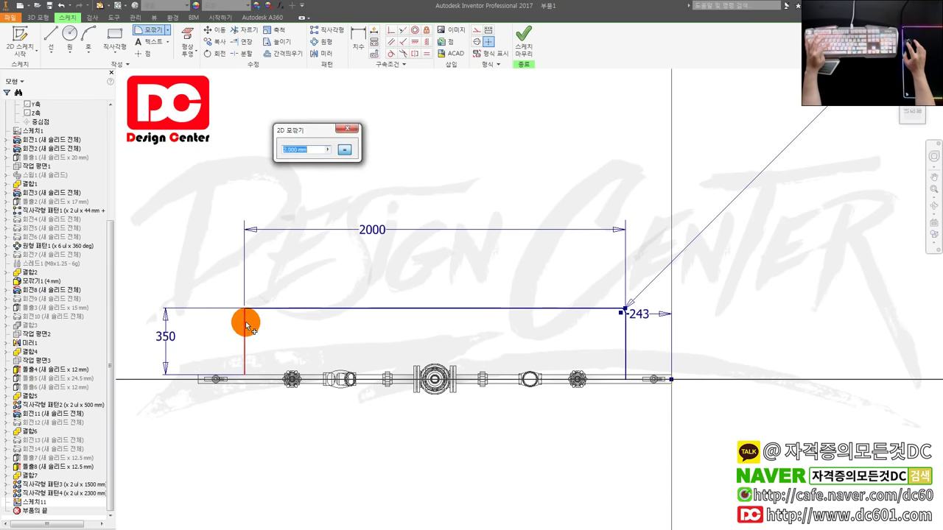
left_click(246, 307)
key("Escape")
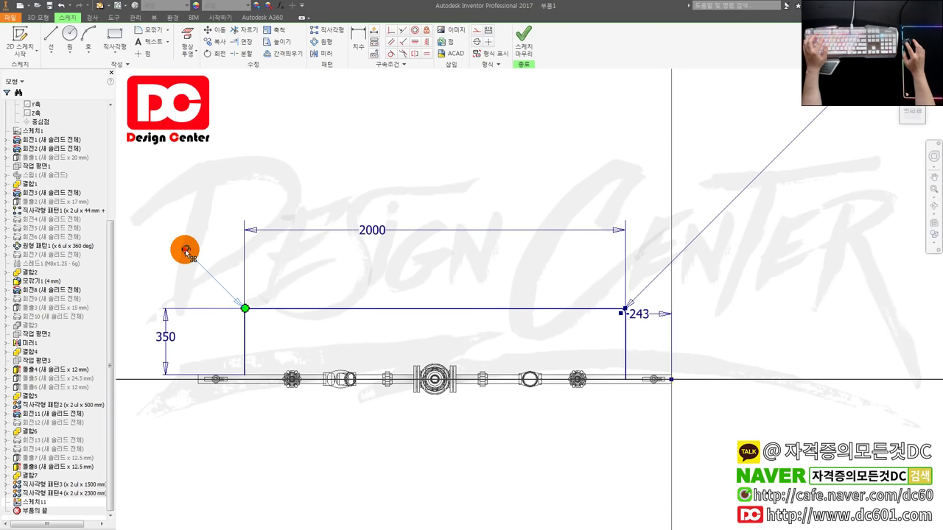
double_click(186, 251)
key("Return")
Finish the bypass path sketch (Sketch11).
scroll(330, 357, "down", 2)
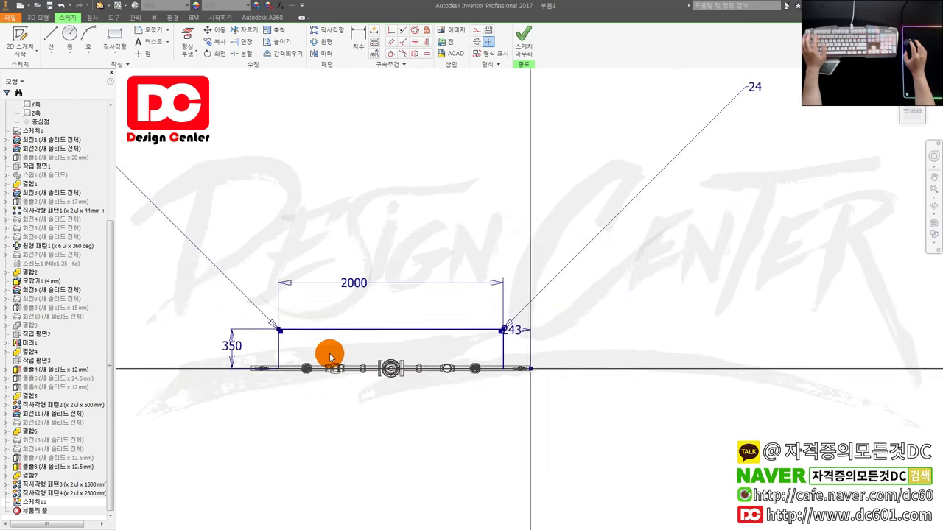
scroll(453, 335, "up", 3)
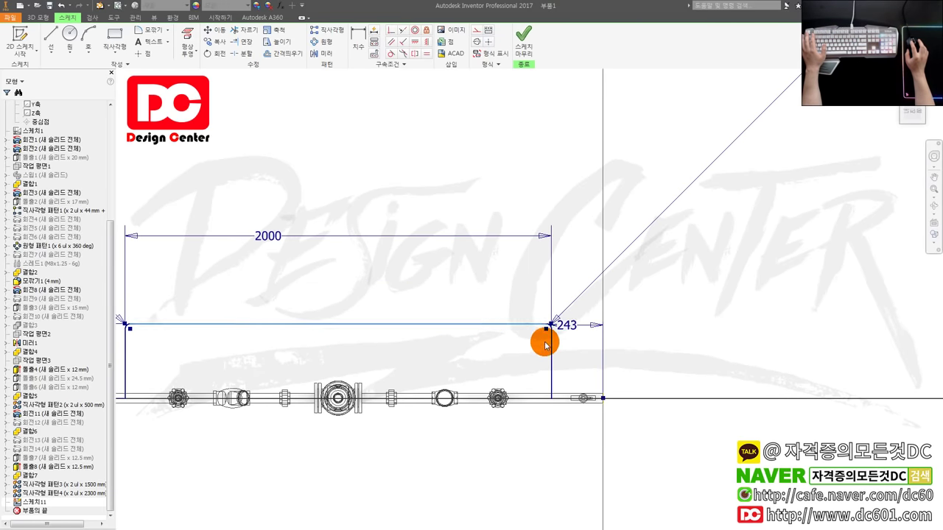
scroll(558, 406, "up", 2)
scroll(558, 400, "up", 2)
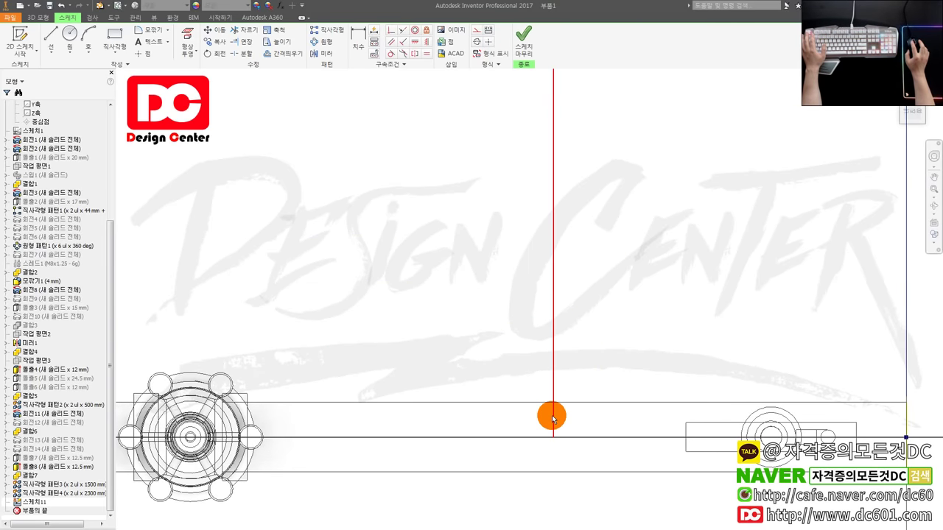
scroll(556, 425, "down", 2)
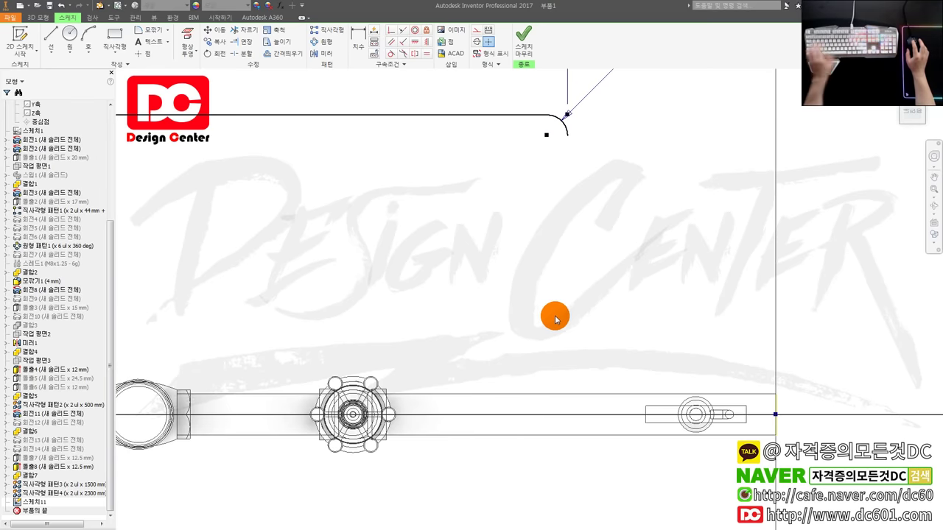
scroll(567, 311, "down", 3)
scroll(398, 287, "down", 1)
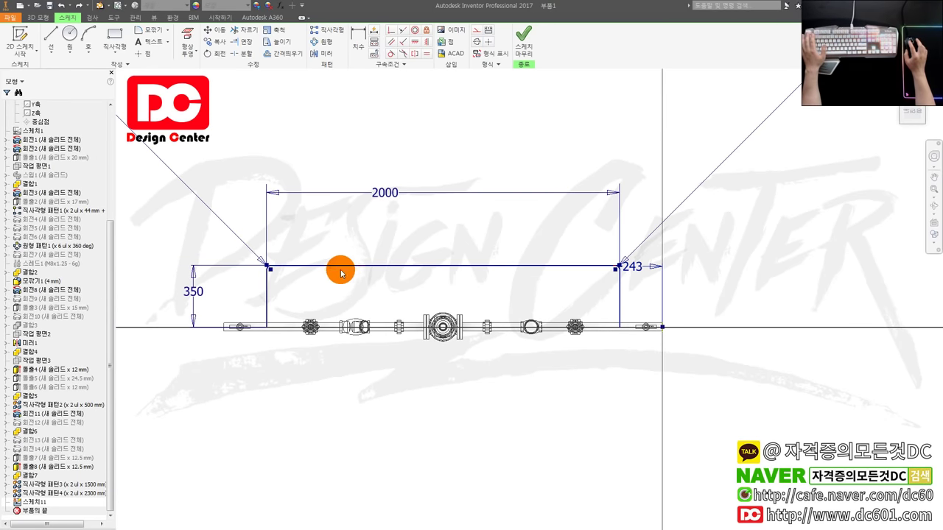
scroll(605, 339, "up", 2)
right_click(611, 337)
left_click(589, 369)
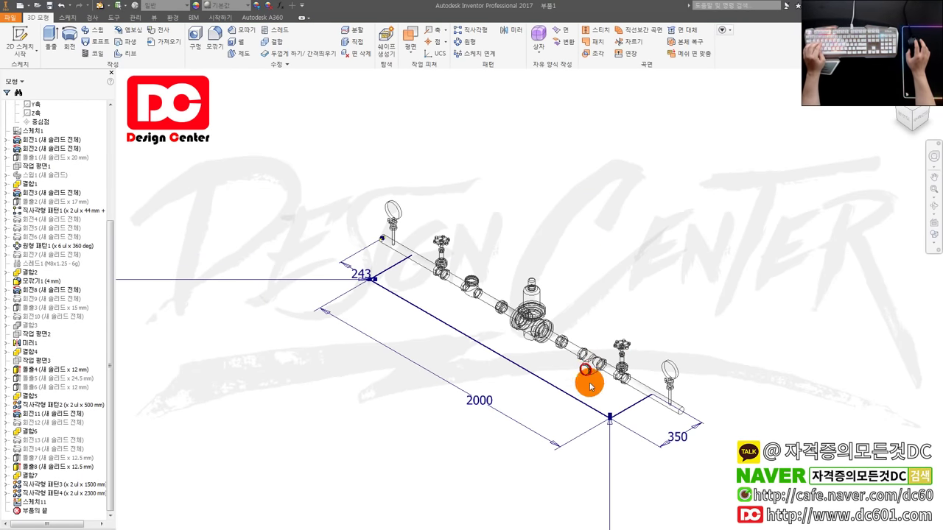
Create a work plane normal to the bypass path at its endpoint.
scroll(720, 364, "down", 2)
scroll(718, 394, "down", 2)
scroll(438, 313, "up", 2)
scroll(464, 387, "up", 1)
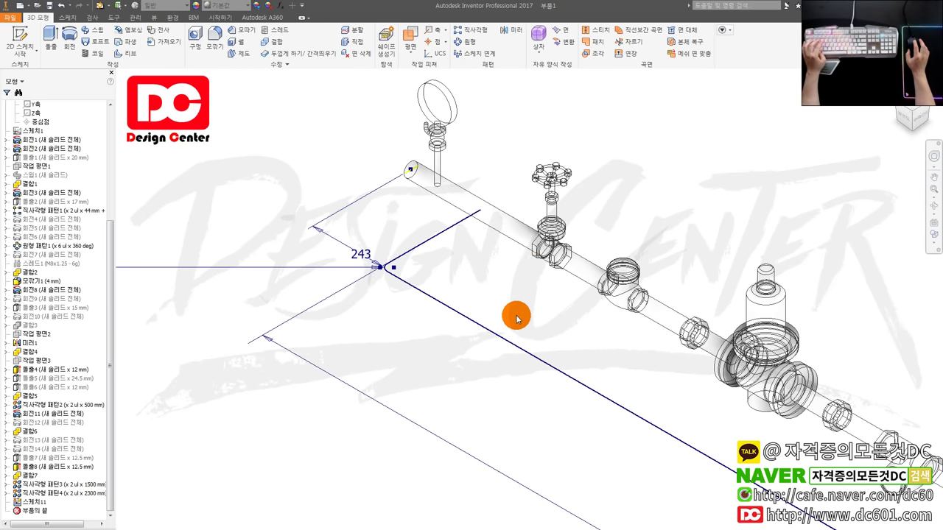
left_click(411, 45)
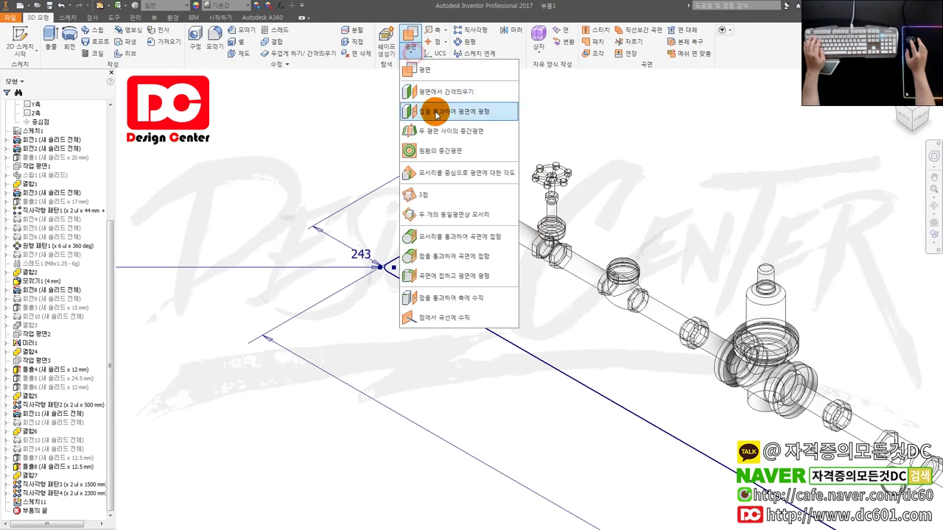
left_click(468, 320)
Start a new 2D sketch on Work Plane4.
mouse_move(459, 273)
middle_mouse_down("shift")
mouse_move(501, 246)
mouse_move(596, 228)
middle_mouse_up("shift")
scroll(589, 265, "up", 2)
mouse_move(590, 265)
middle_mouse_down("shift")
mouse_move(653, 280)
mouse_move(722, 320)
middle_mouse_up("shift")
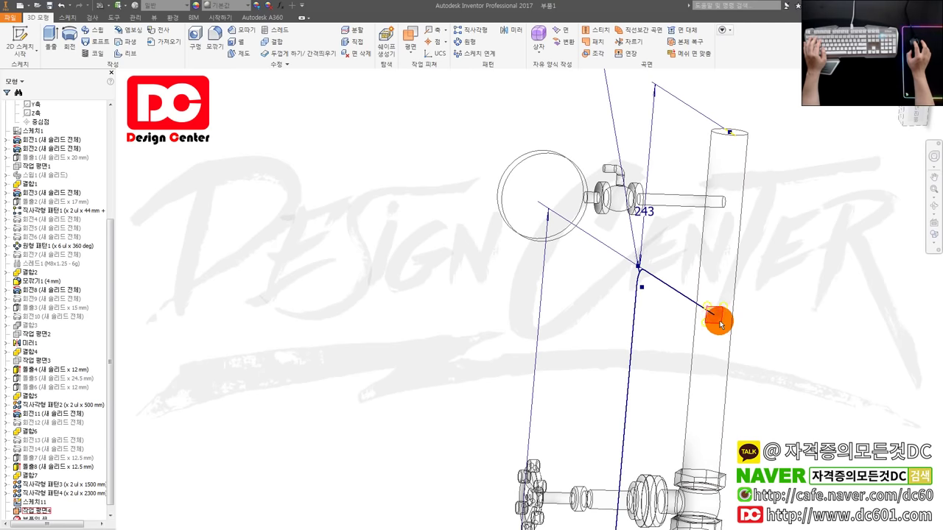
scroll(115, 476, "down", 1)
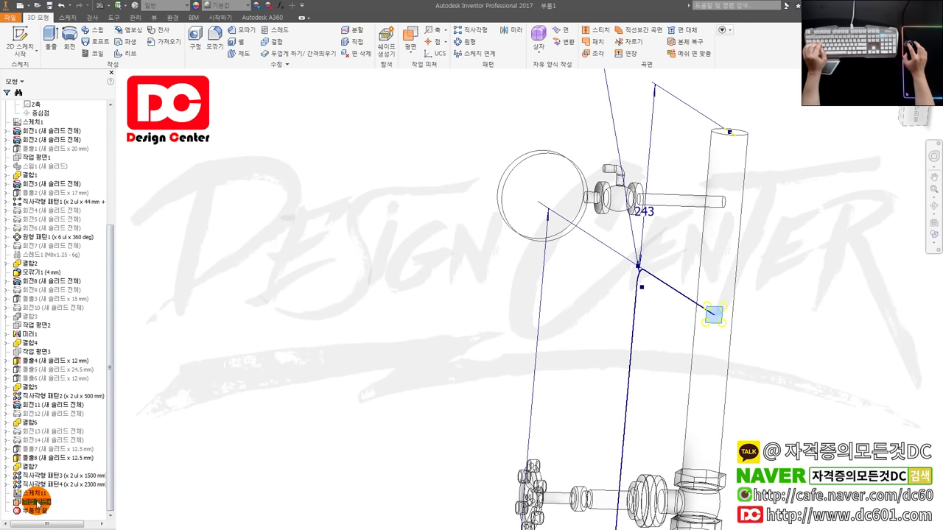
left_click(715, 313)
Draw a circle centred on the path end and dimension its diameter to 48.
key("c")
left_click(552, 343)
left_click(578, 315)
key("d")
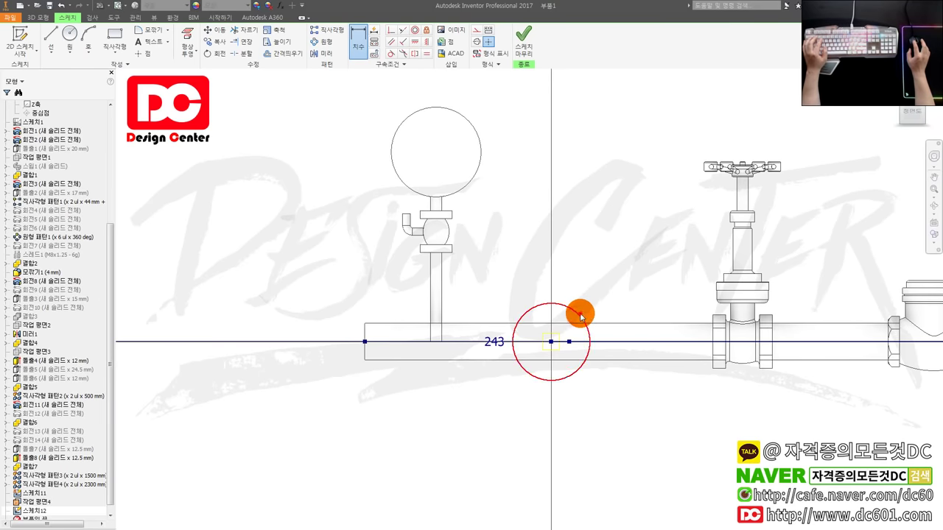
left_click(581, 314)
left_click(639, 286)
key("Escape")
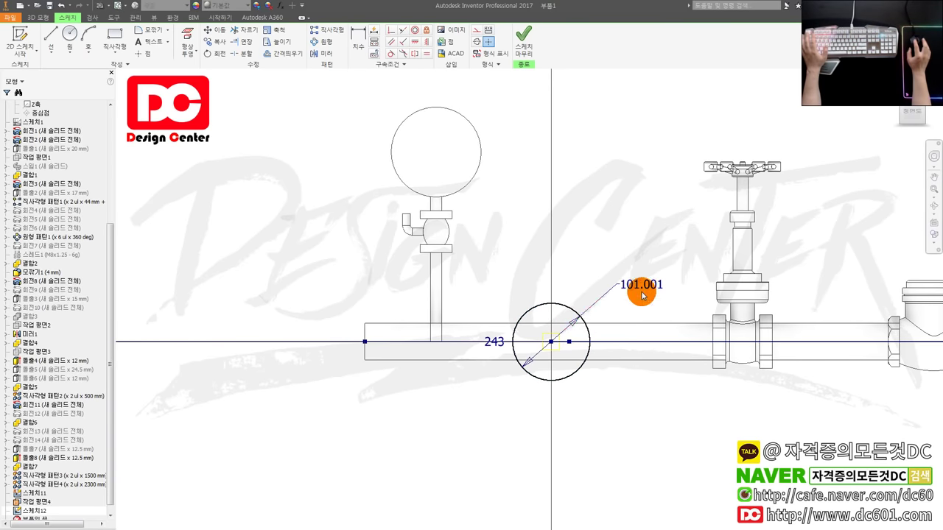
double_click(640, 286)
type("48")
key("Return")
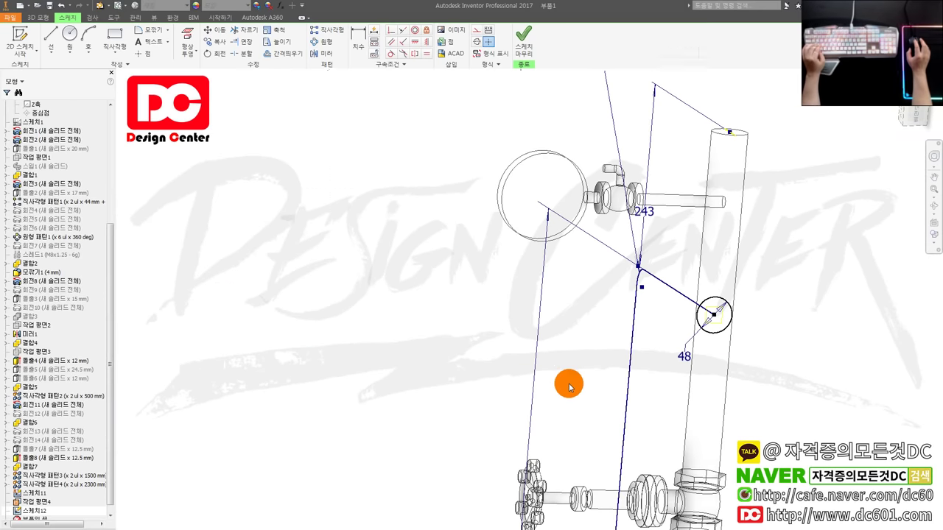
Orbit back to a 3D view and dismiss the shortcut key hints.
right_click_drag(566, 383, 644, 375)
mouse_move(644, 375)
middle_mouse_down("shift")
mouse_move(815, 362)
mouse_move(743, 352)
middle_mouse_up("shift")
key("alt")
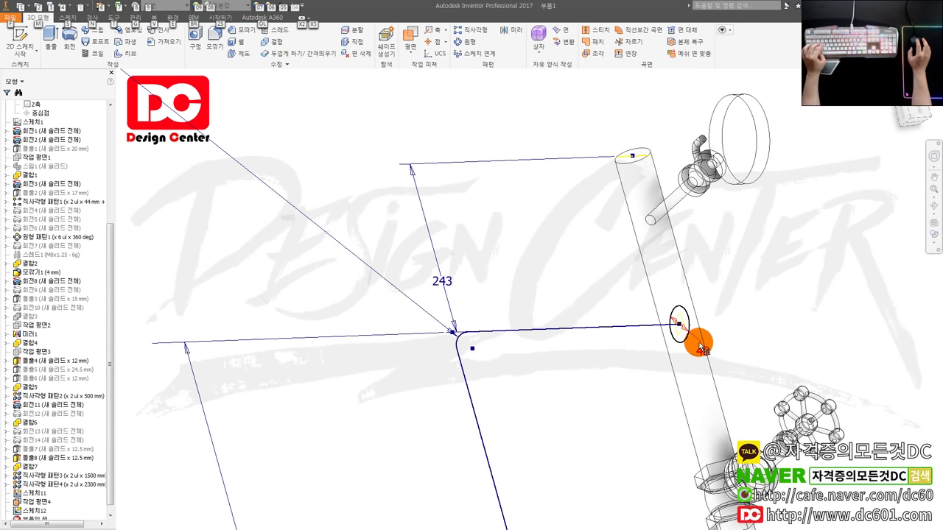
left_click(769, 321)
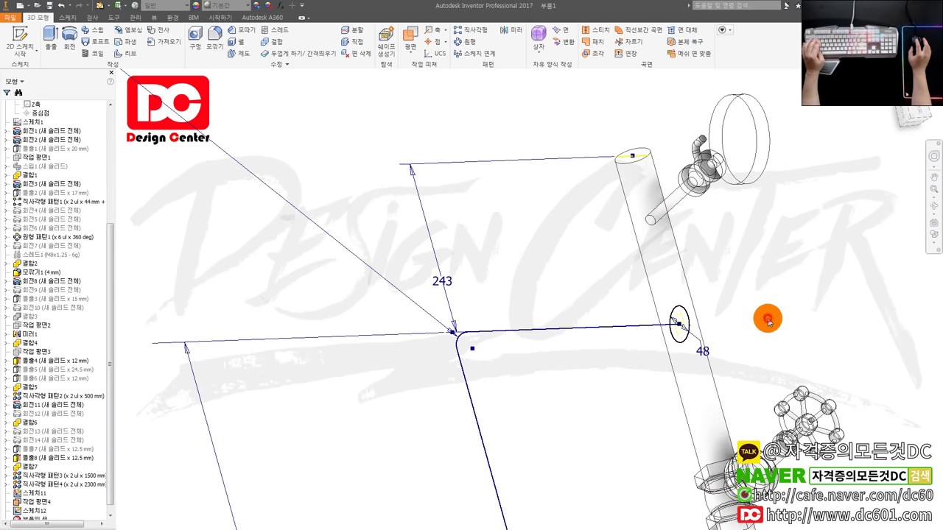
Sweep the 48-diameter circle along the bypass path to create Sweep2.
key("ctrl+shift+s")
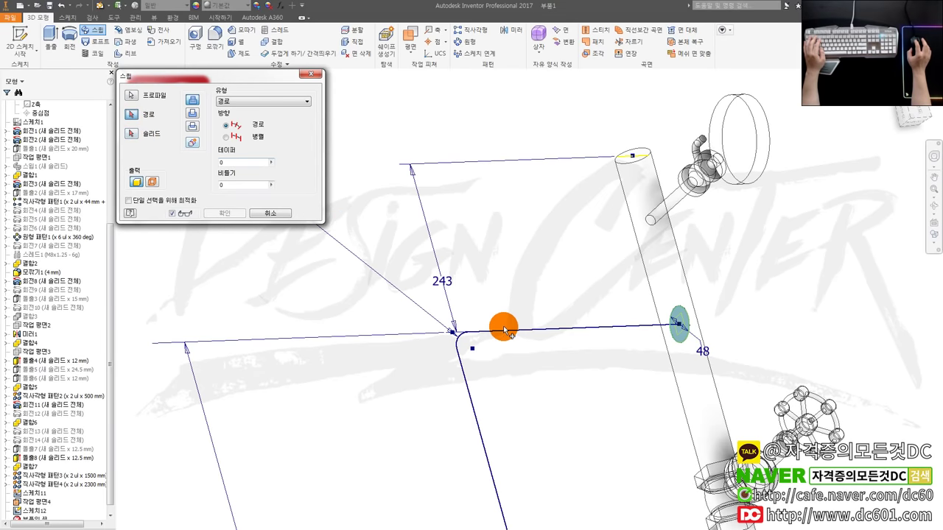
left_click(503, 331)
scroll(526, 325, "up", 3)
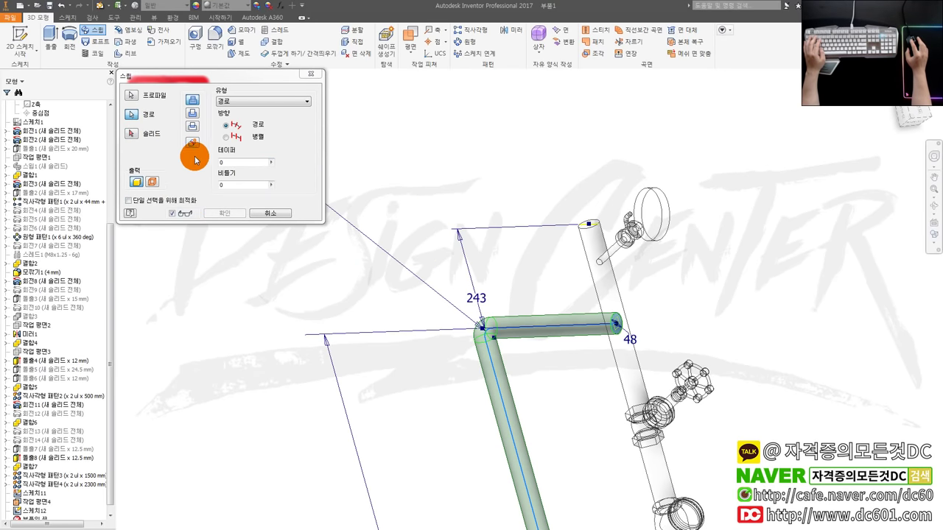
left_click(231, 213)
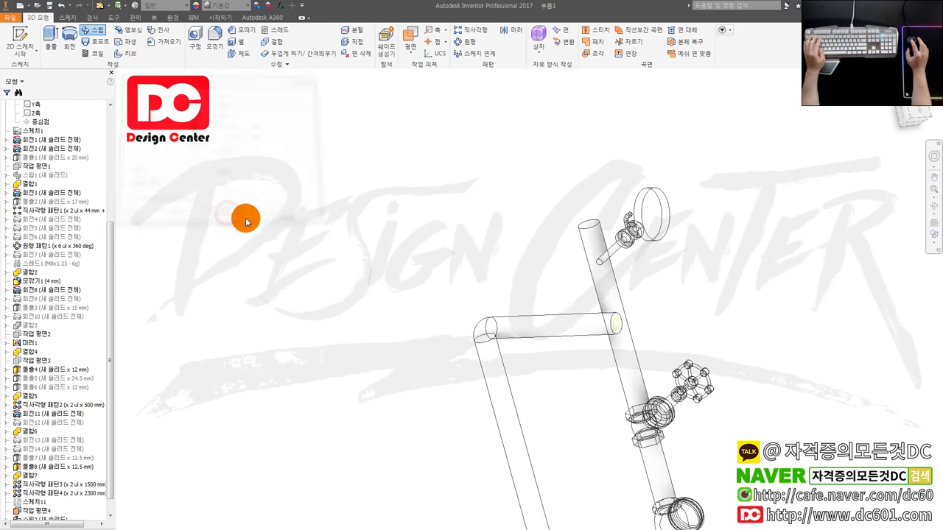
Orbit and zoom around the new bypass loop pipe to inspect it.
middle_click_drag(227, 216, 567, 382, "shift")
scroll(511, 268, "down", 5)
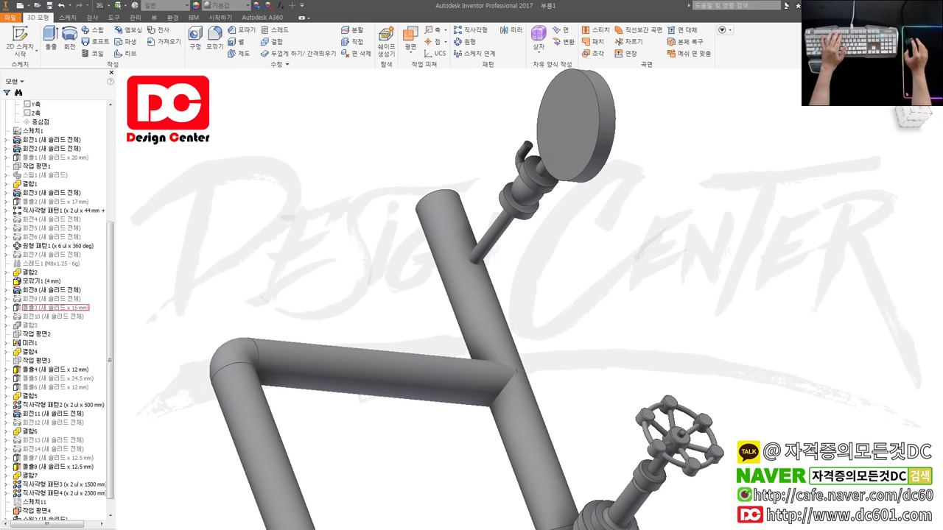
scroll(424, 324, "up", 5)
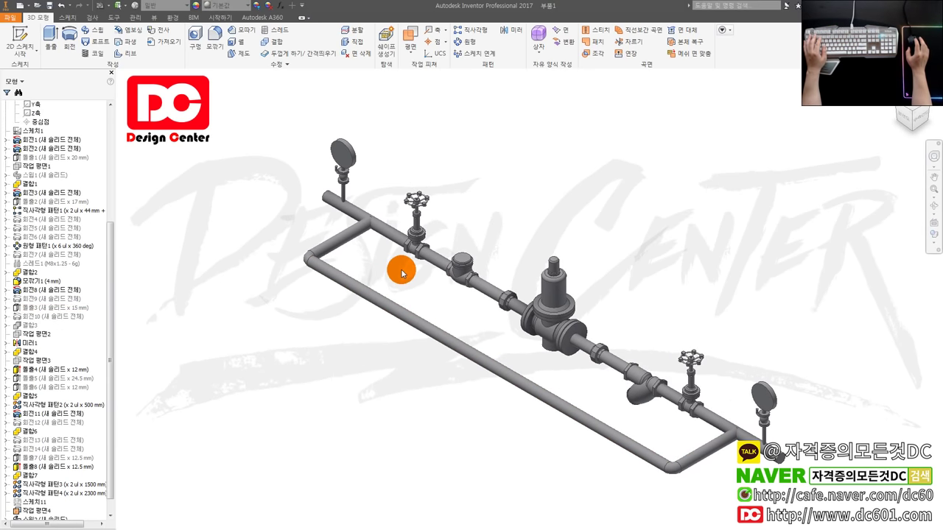
scroll(376, 262, "down", 3)
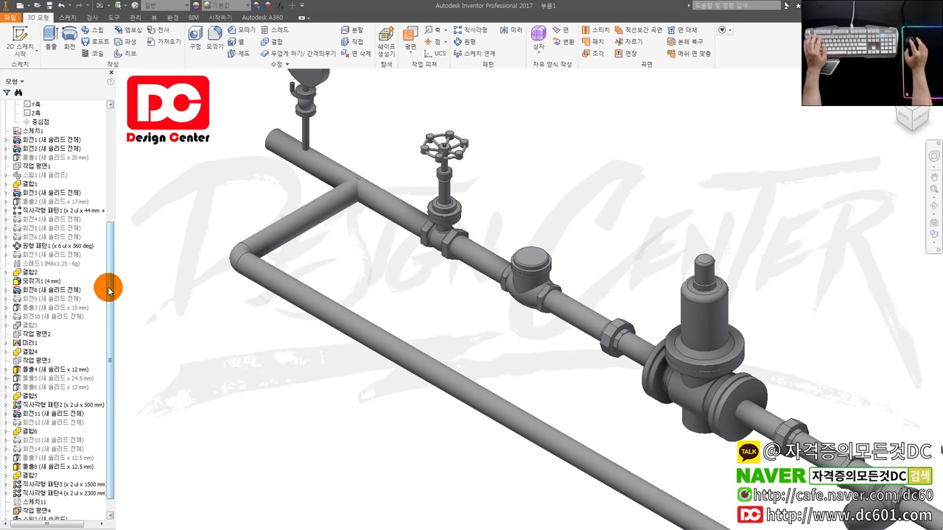
left_click_drag(109, 289, 96, 302)
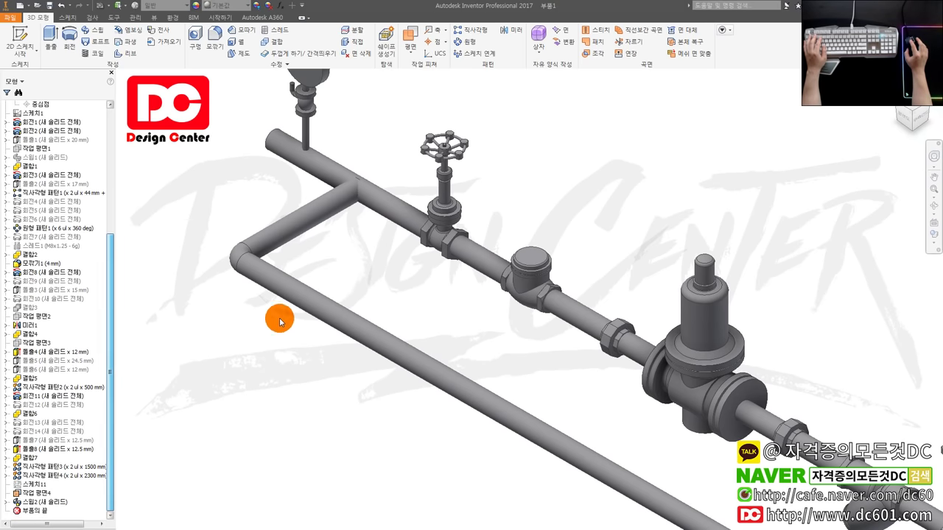
scroll(280, 320, "up", 3)
left_click_drag(111, 254, 116, 156)
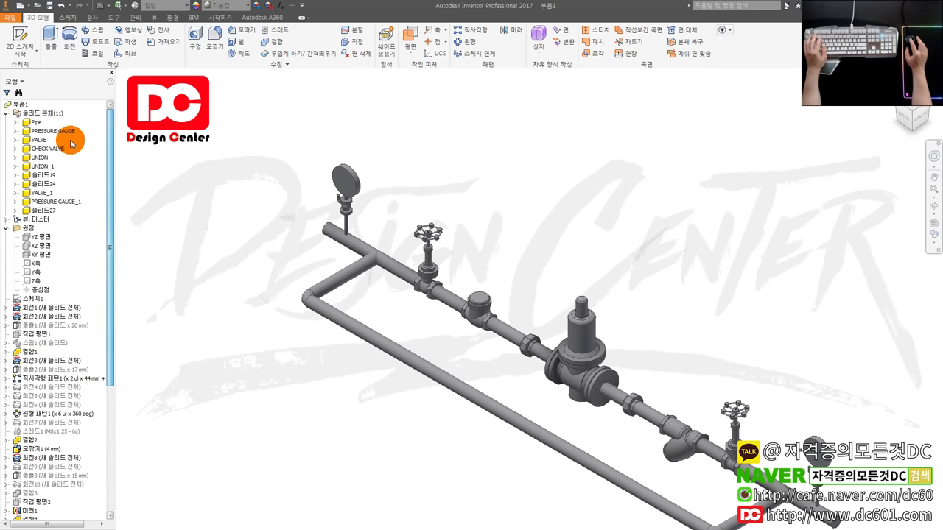
Combine the swept loop into the main Pipe body, leaving 10 solid bodies.
left_click(37, 122)
scroll(384, 221, "down", 3)
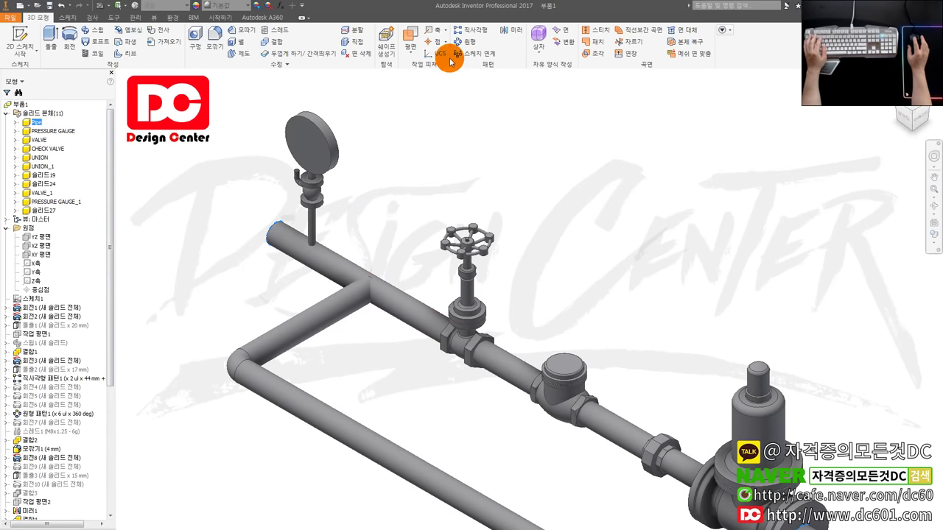
left_click(279, 46)
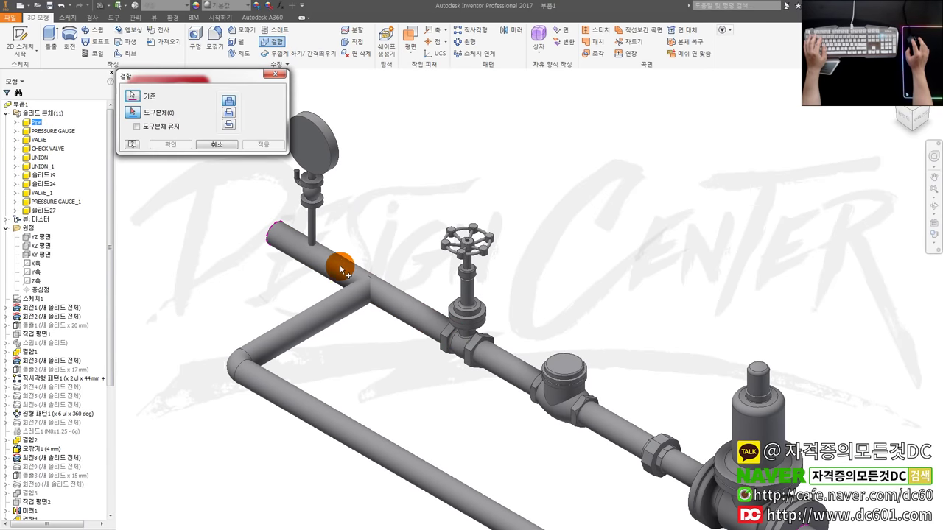
left_click(344, 271)
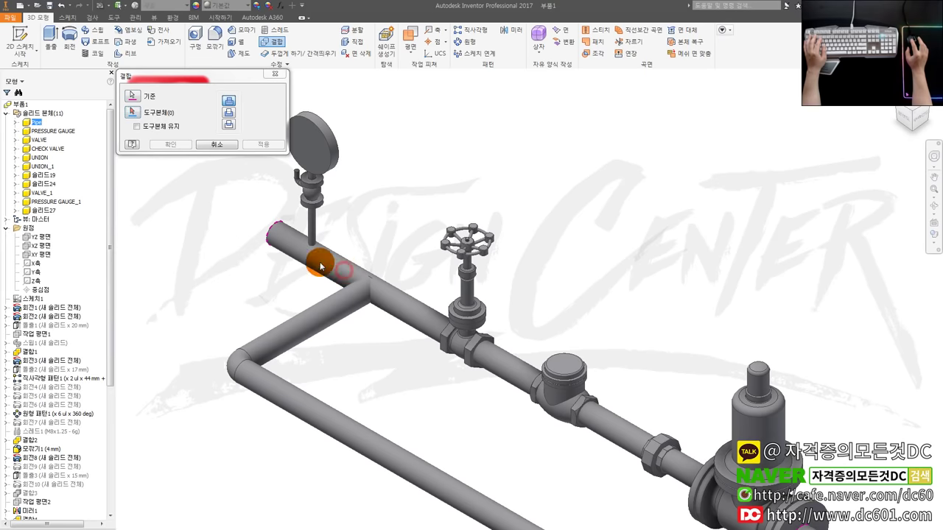
left_click(134, 115)
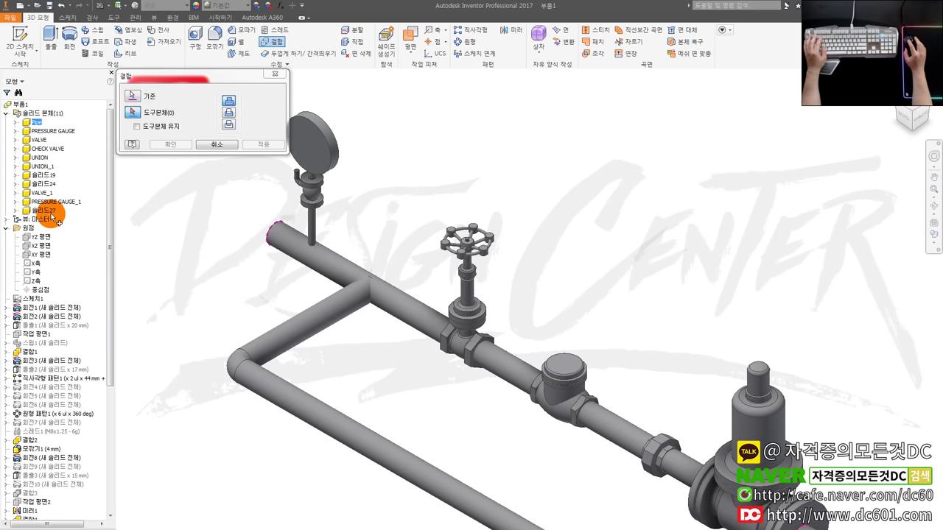
left_click(170, 144)
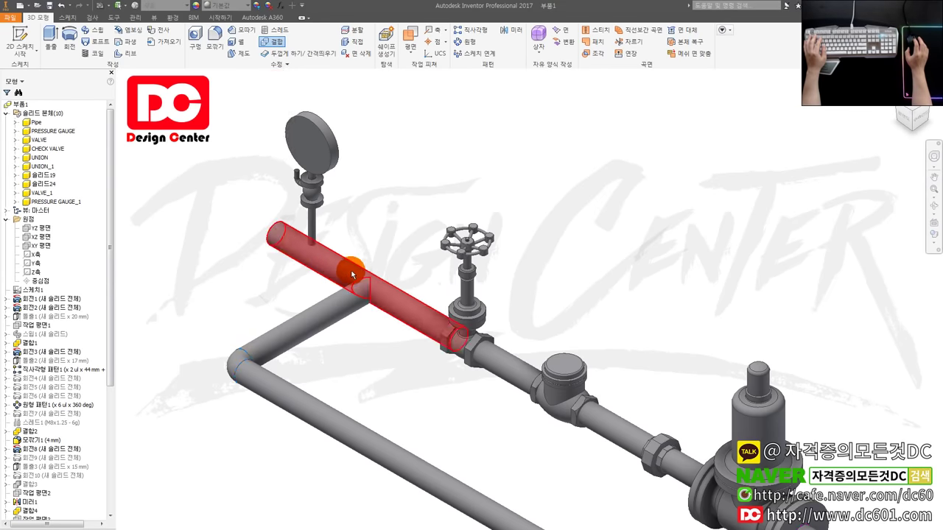
scroll(349, 270, "down", 5)
key("f")
left_click(396, 308)
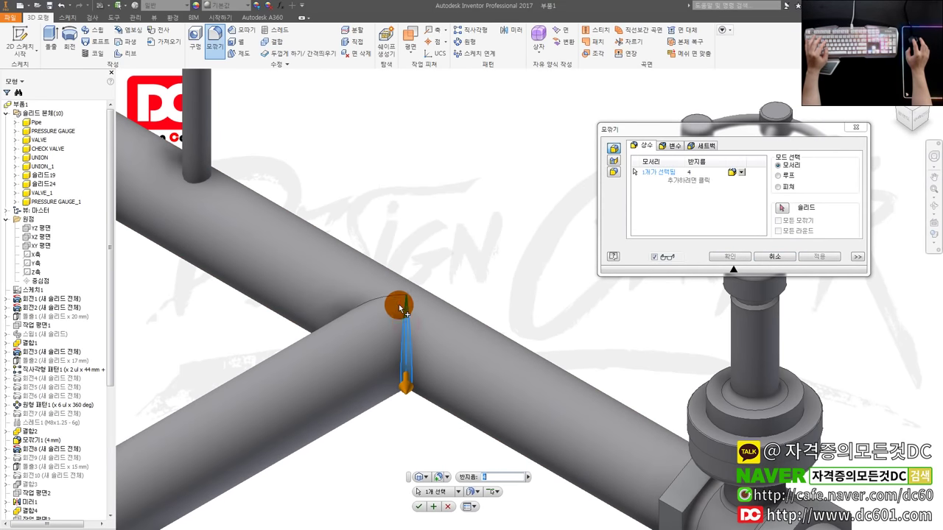
Fillet the first two pipe junction edges.
left_click(412, 324)
middle_click_drag(447, 331, 429, 372, "shift")
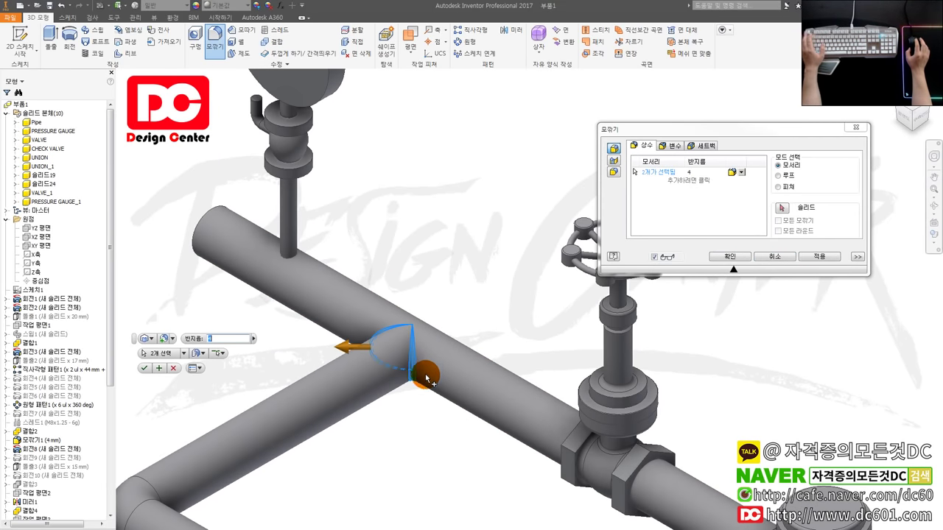
key("Return")
scroll(421, 362, "up", 2)
scroll(415, 280, "up", 4)
scroll(465, 293, "down", 5)
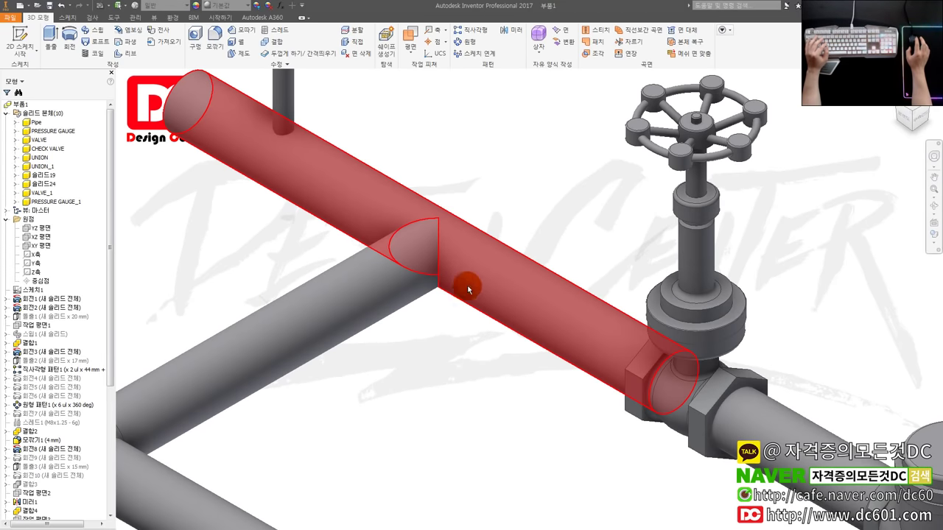
Reopen the fillet and change its radius to 5.
key("f")
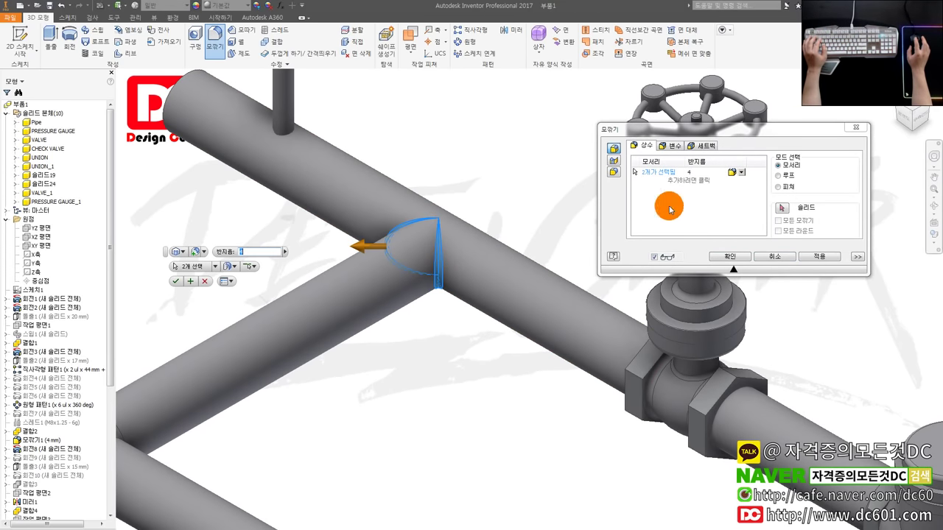
left_click(689, 172)
type("10")
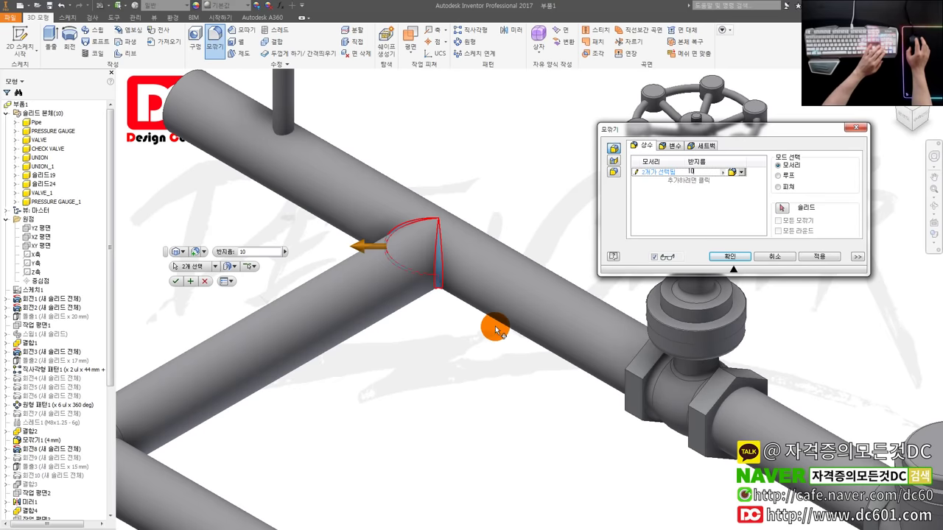
scroll(486, 313, "up", 4)
type("5")
scroll(479, 325, "down", 3)
scroll(531, 316, "up", 3)
Add the opposite-side junction edges and apply the radius-5 fillet to all four.
middle_click_drag(563, 341, 464, 362, "shift")
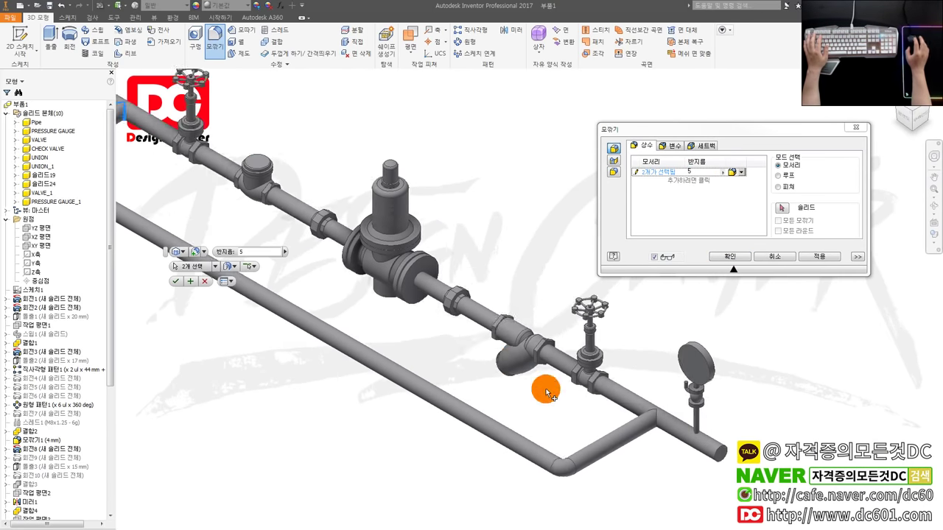
scroll(462, 361, "down", 2)
scroll(552, 368, "down", 3)
left_click(609, 352)
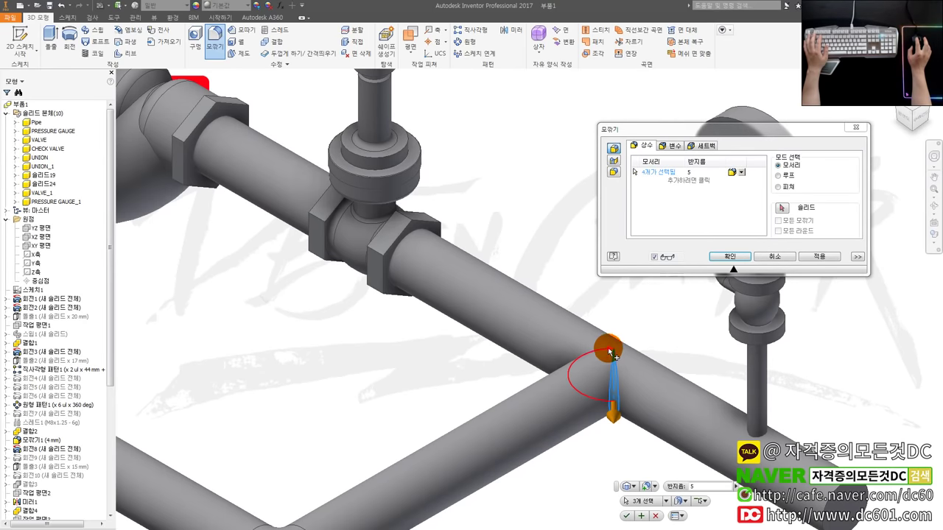
scroll(609, 353, "up", 3)
left_click(729, 257)
mouse_move(623, 257)
middle_mouse_down("shift")
mouse_move(447, 349)
mouse_move(512, 393)
middle_mouse_up("shift")
scroll(461, 368, "up", 3)
scroll(519, 462, "down", 4)
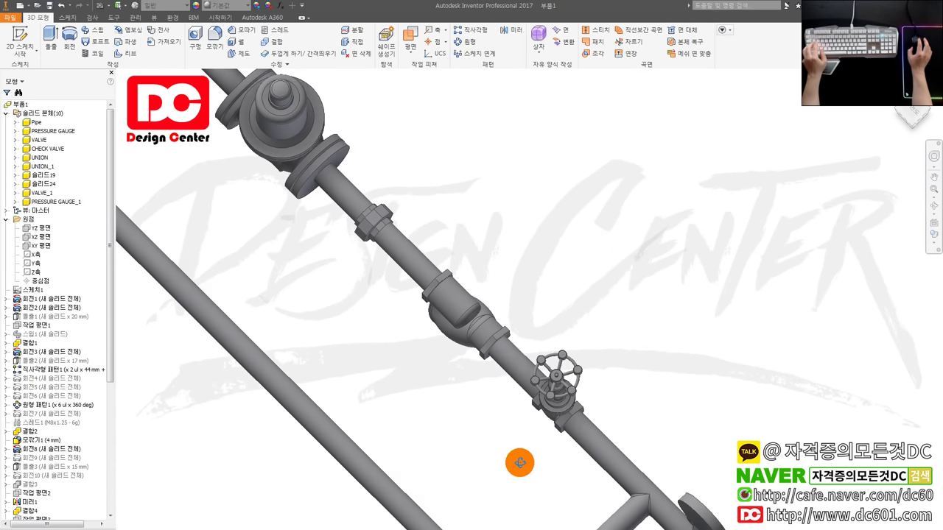
Open the sweep's path sketch for editing from the feature browser.
scroll(520, 462, "up", 3)
scroll(537, 437, "down", 3)
scroll(511, 369, "up", 3)
scroll(609, 510, "down", 3)
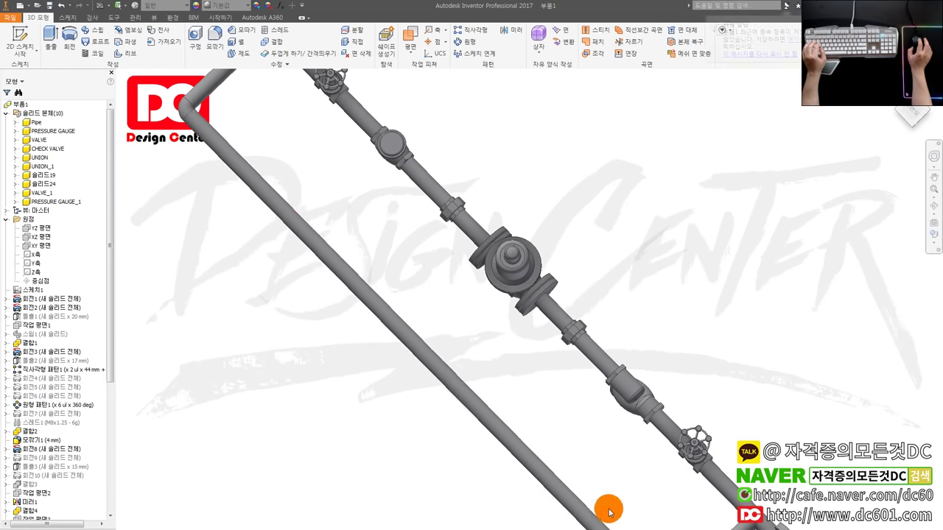
scroll(609, 512, "up", 3)
scroll(317, 204, "down", 3)
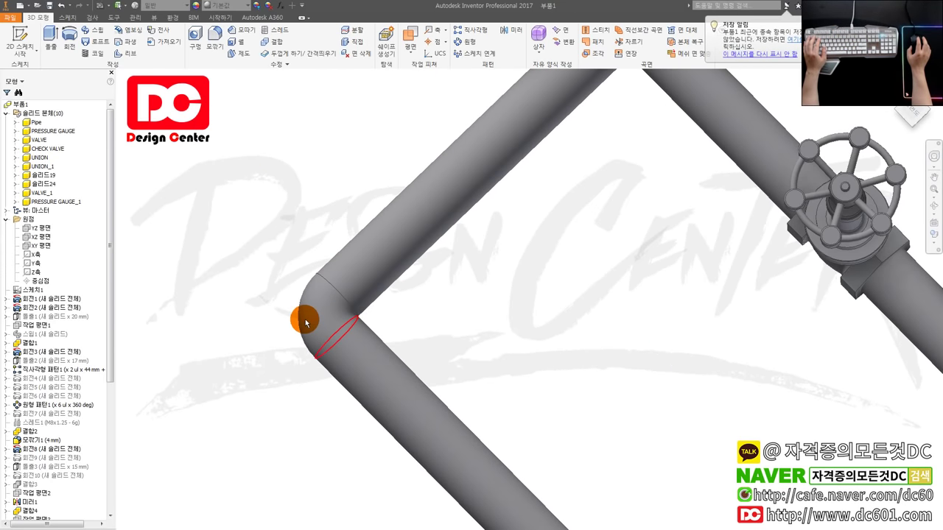
scroll(101, 299, "down", 1)
scroll(112, 467, "down", 3)
scroll(81, 484, "down", 3)
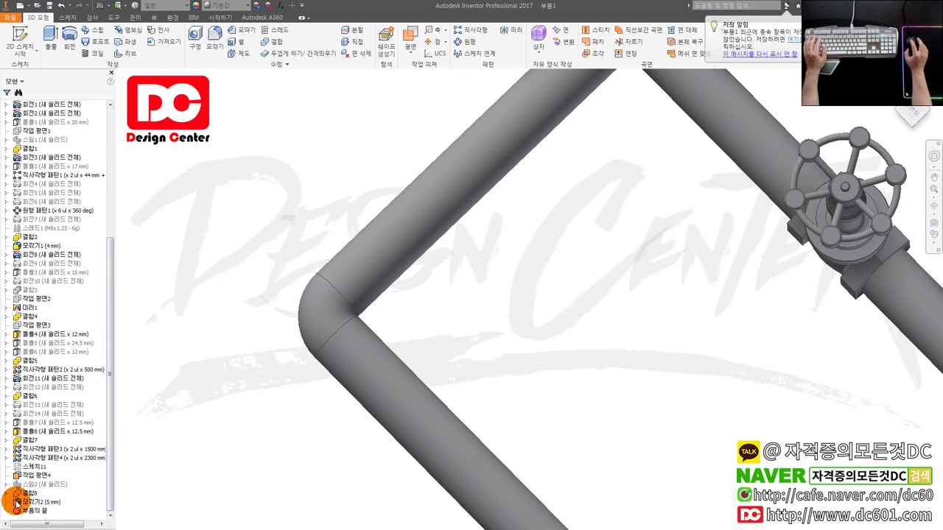
right_click(37, 512)
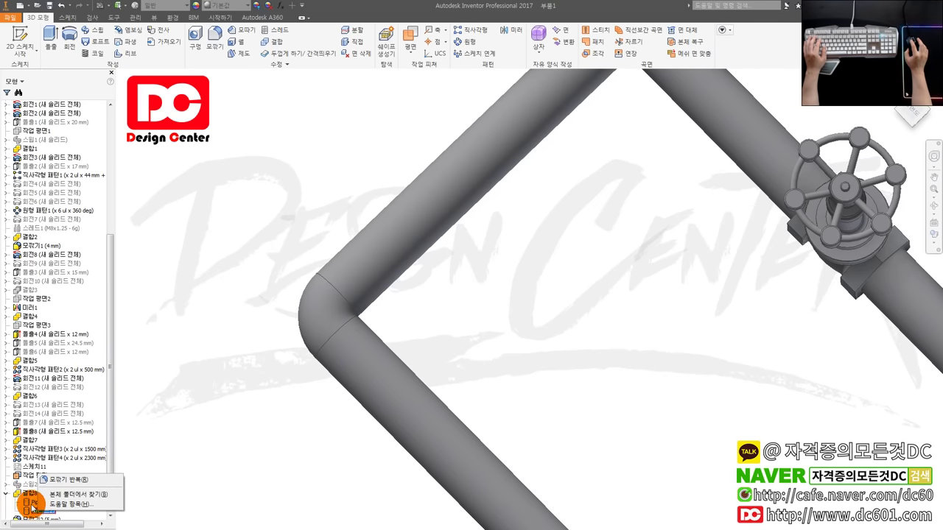
left_click(33, 498)
left_click(44, 494)
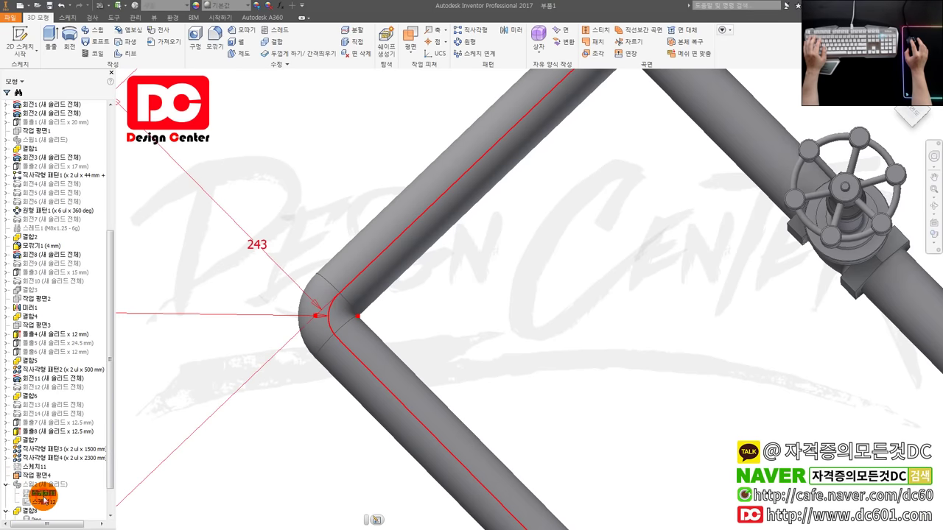
right_click(46, 498)
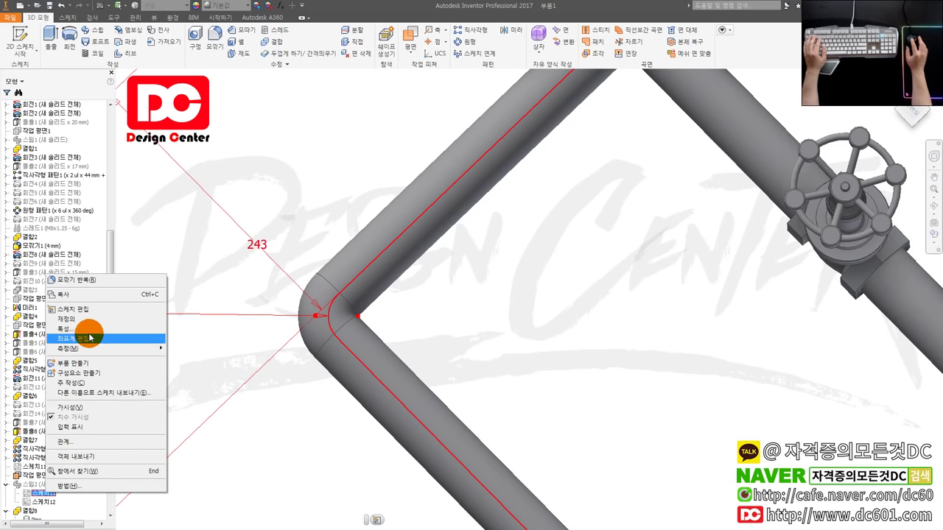
left_click(87, 310)
Set both corner bend radii to 48 and finish the path sketch.
scroll(457, 428, "down", 2)
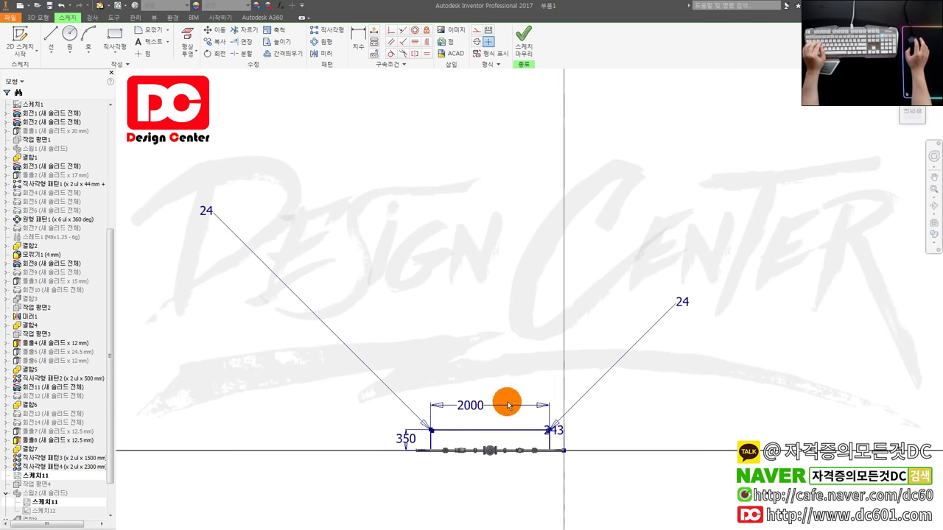
left_click(679, 302)
type("48")
key("Return")
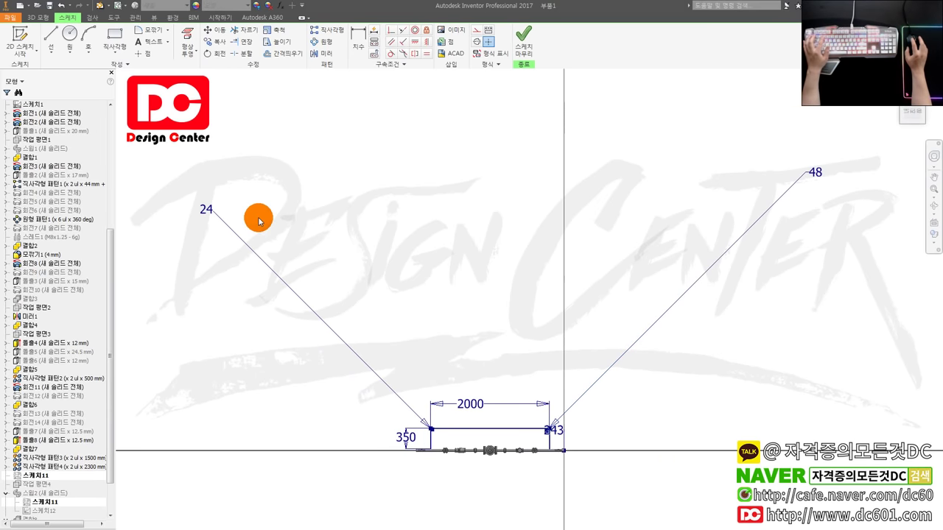
double_click(209, 209)
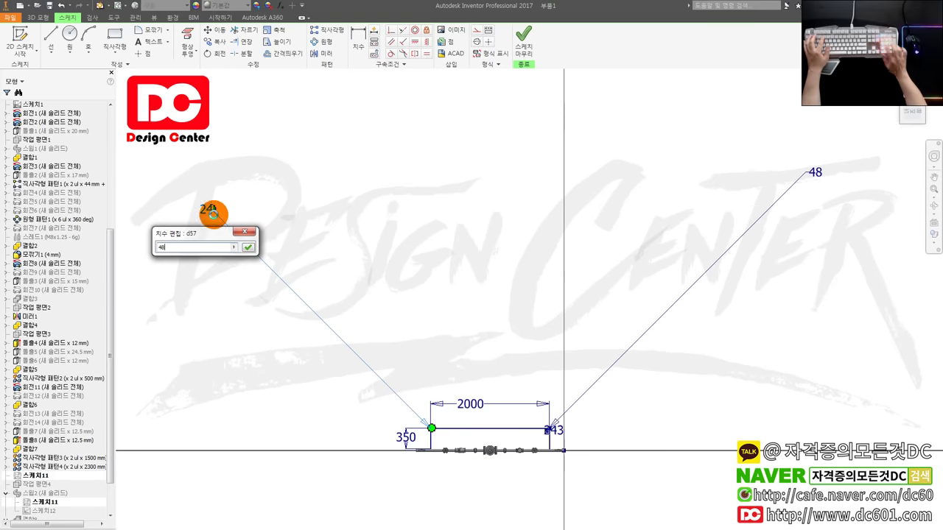
key("Return")
scroll(445, 430, "down", 2)
scroll(427, 461, "down", 2)
scroll(467, 410, "down", 2)
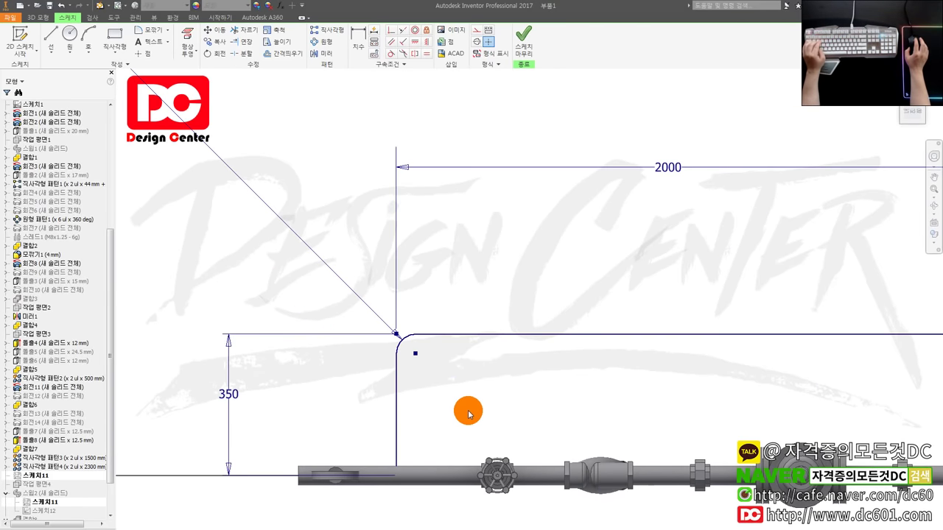
key("ctrl+Return")
Fit the updated pipe assembly in view, then switch to the AutoCAD reference drawing.
scroll(468, 406, "up", 3)
mouse_move(486, 396)
middle_mouse_down("shift")
mouse_move(521, 355)
mouse_move(496, 309)
middle_mouse_up("shift")
key("F6")
scroll(531, 411, "down", 2)
scroll(524, 374, "down", 2)
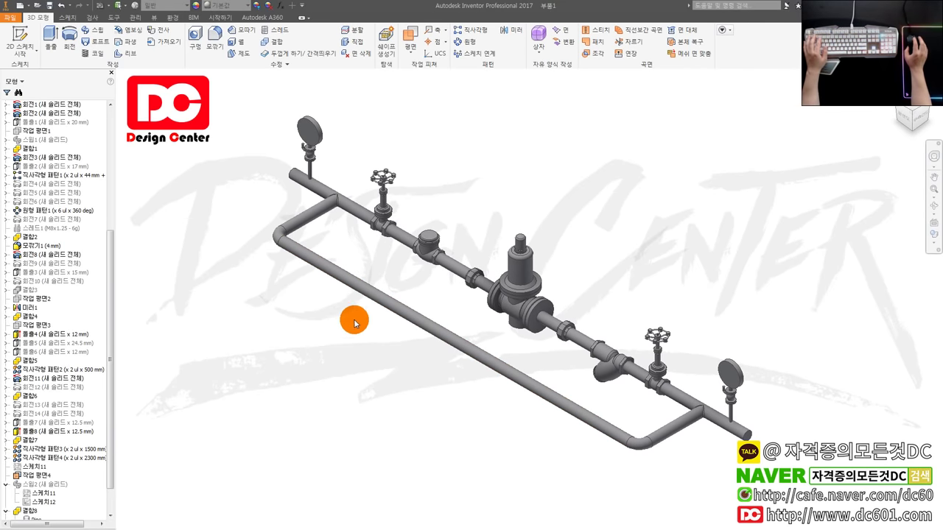
left_click(566, 331)
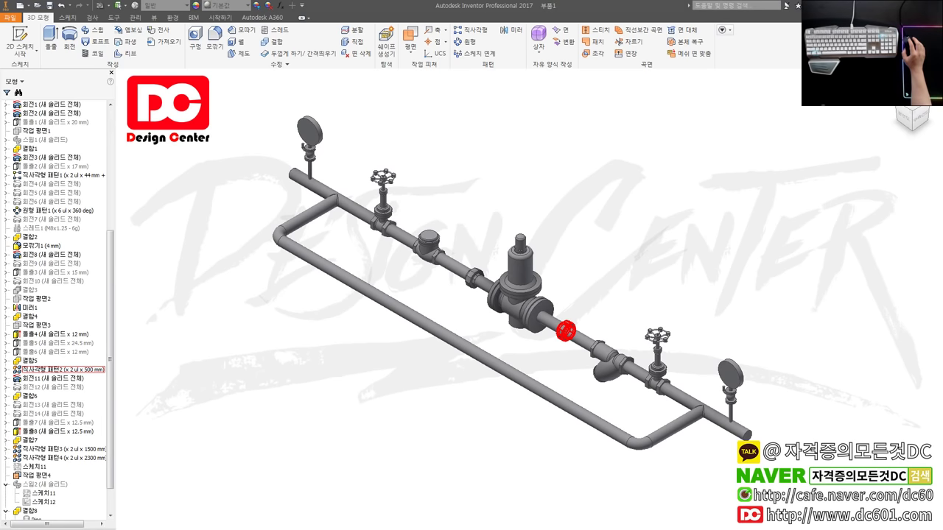
key("alt+Tab")
Zoom through pipe1.dwg's isometric piping detail, then drag the AutoCAD window aside.
scroll(452, 286, "up", 2)
scroll(458, 309, "up", 3)
scroll(457, 328, "up", 3)
scroll(456, 334, "up", 2)
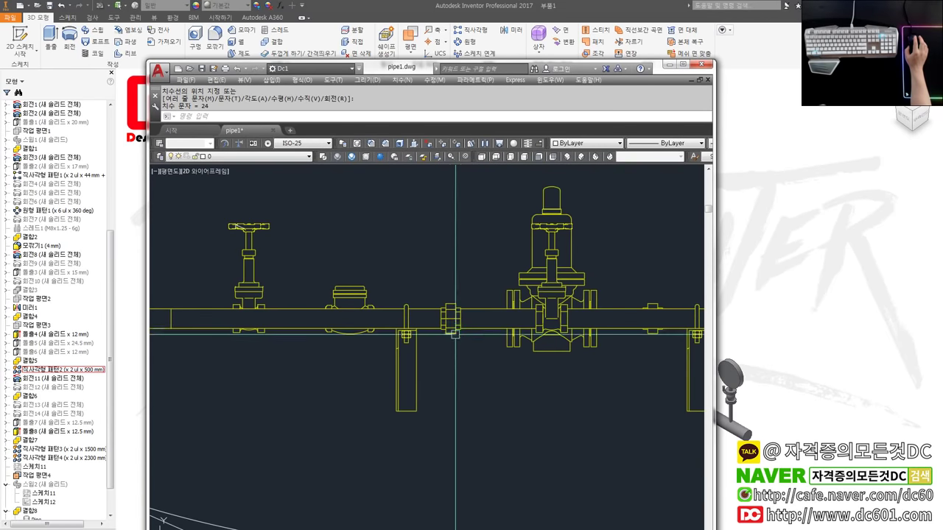
scroll(455, 334, "down", 3)
scroll(465, 368, "down", 1)
scroll(479, 420, "up", 2)
scroll(485, 439, "up", 3)
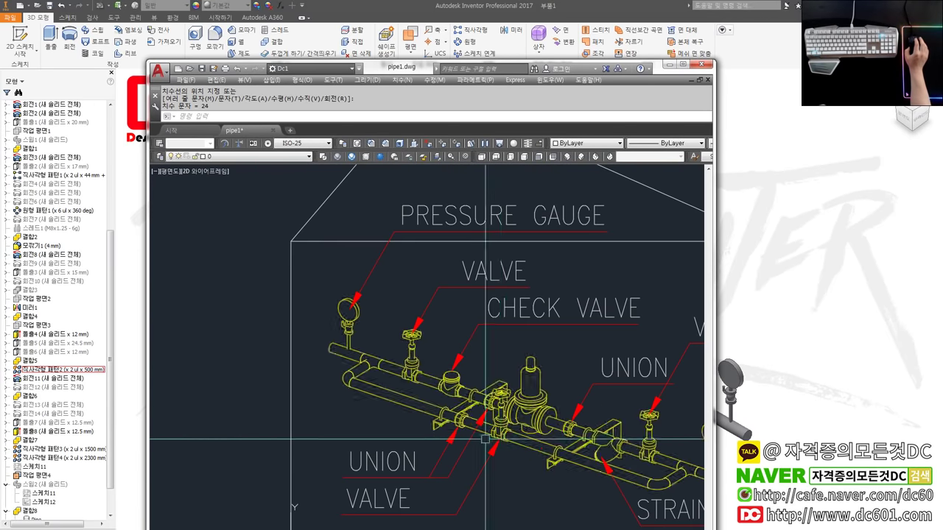
scroll(501, 433, "up", 1)
scroll(515, 431, "up", 1)
scroll(549, 443, "up", 1)
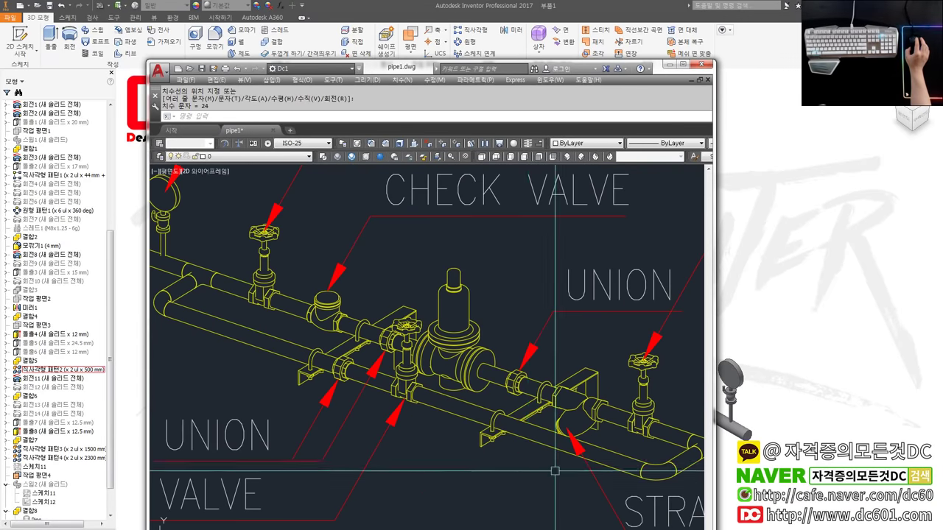
scroll(442, 413, "up", 1)
scroll(399, 375, "down", 1)
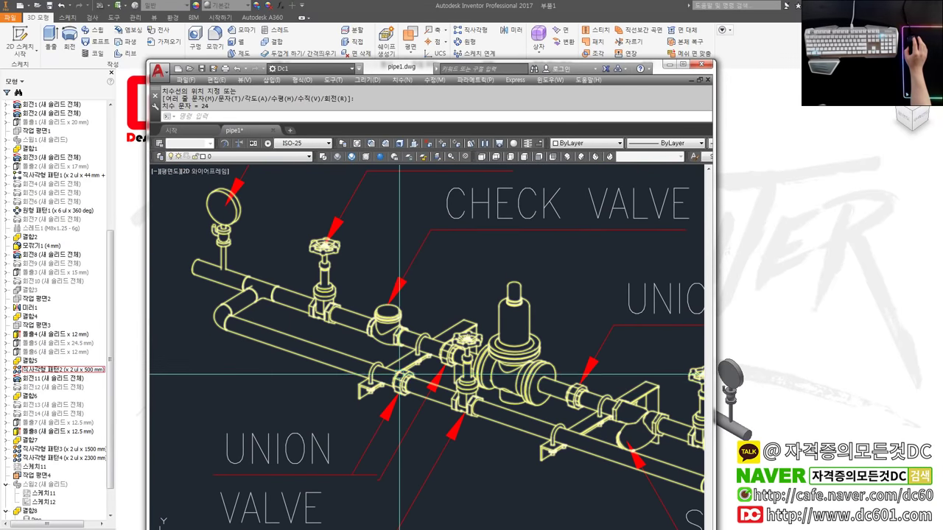
left_click_drag(400, 66, 0, 71)
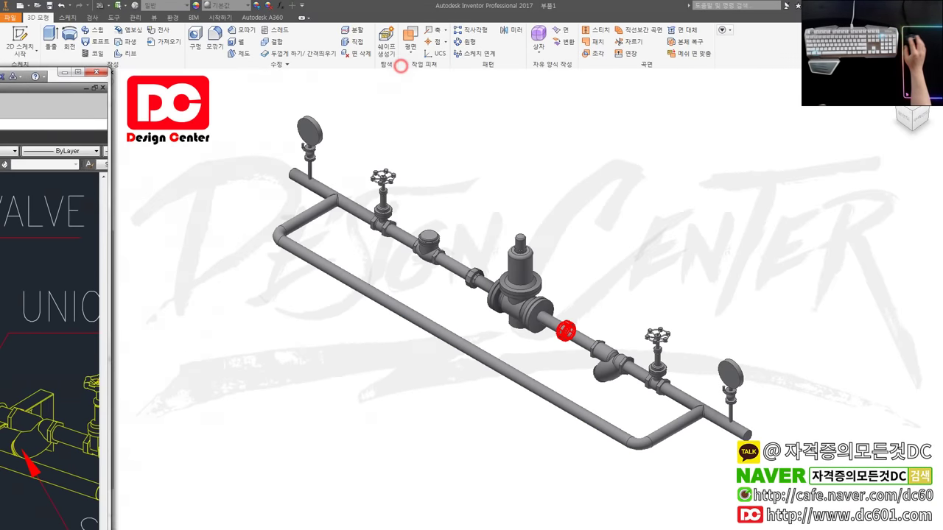
Pattern the UNION solid body along the Z axis as 2 copies 350 mm apart.
left_click(400, 65)
left_click(468, 31)
scroll(512, 247, "up", 3)
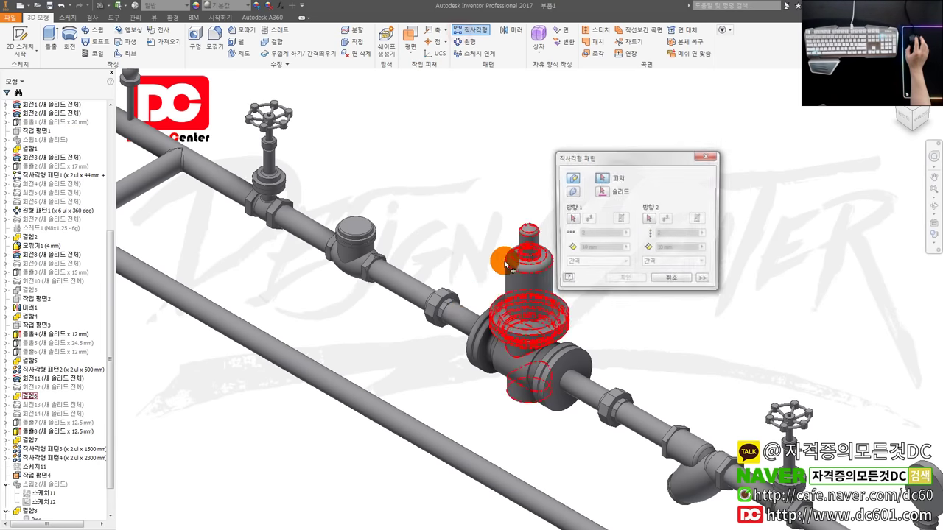
left_click(572, 192)
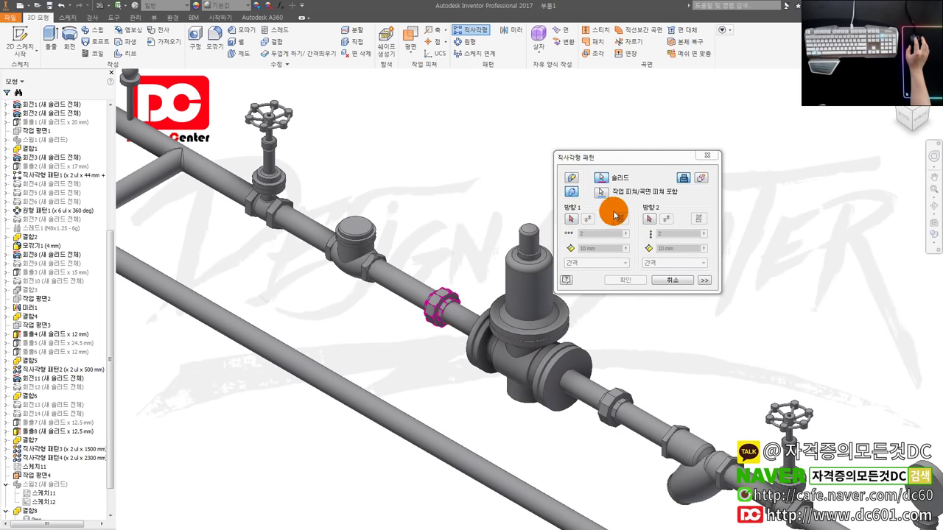
left_click(534, 279)
scroll(536, 280, "down", 3)
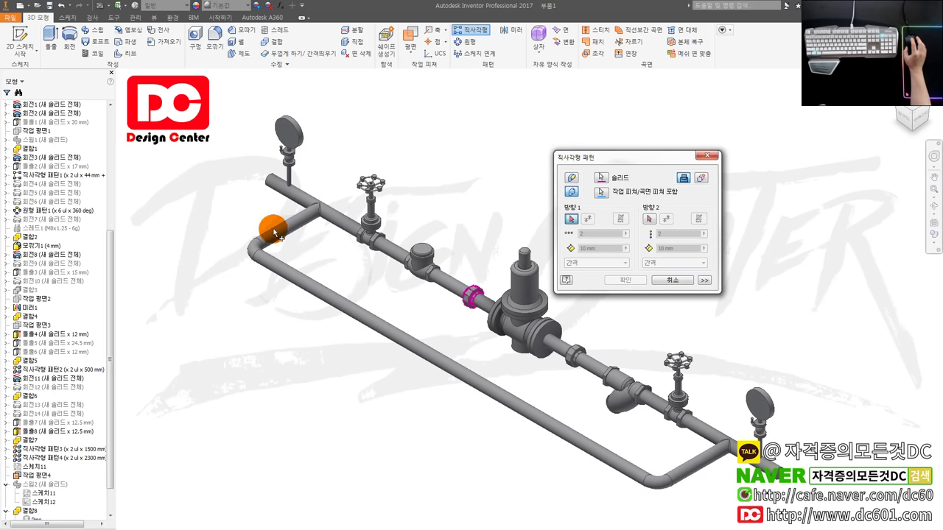
scroll(88, 228, "up", 10)
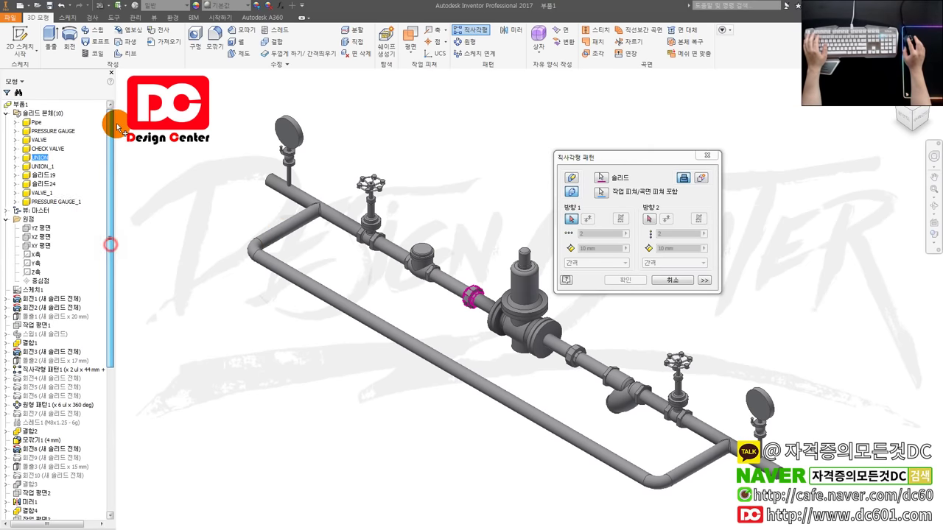
left_click(37, 273)
type("350")
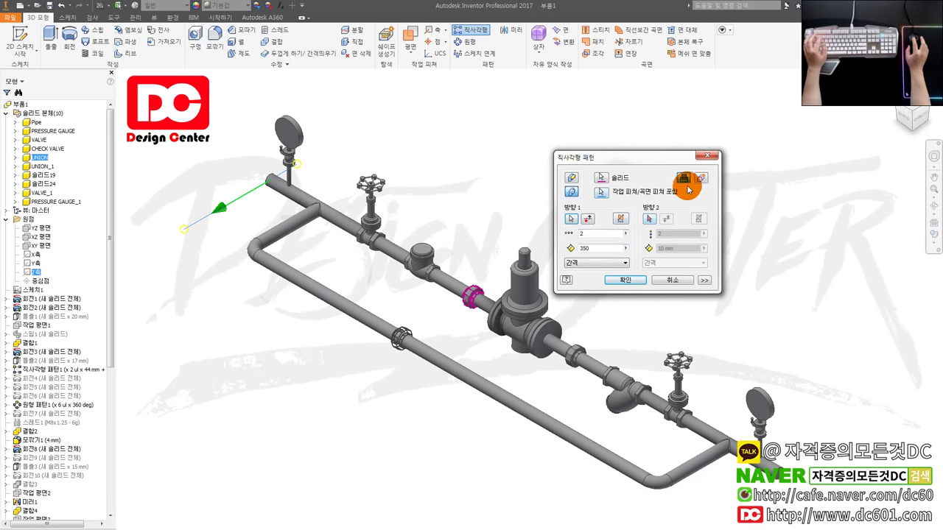
left_click(626, 280)
scroll(427, 317, "up", 3)
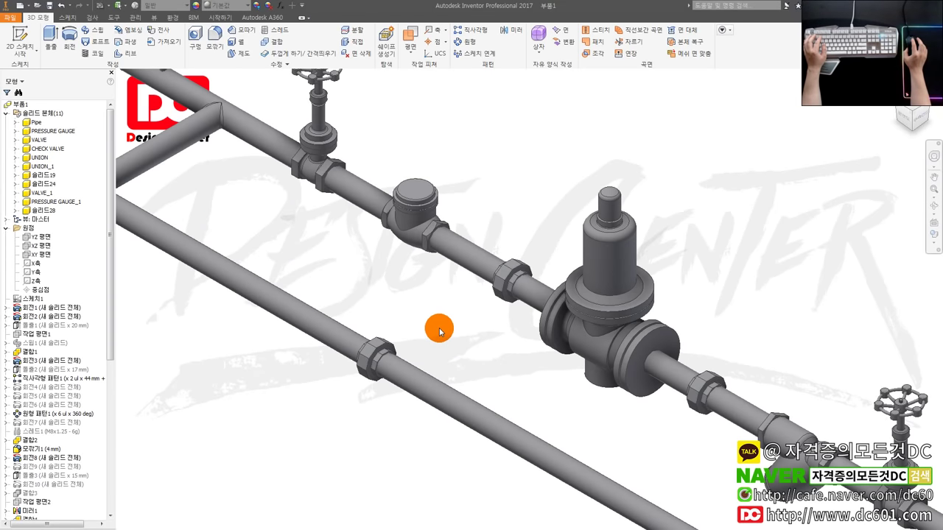
scroll(451, 335, "down", 3)
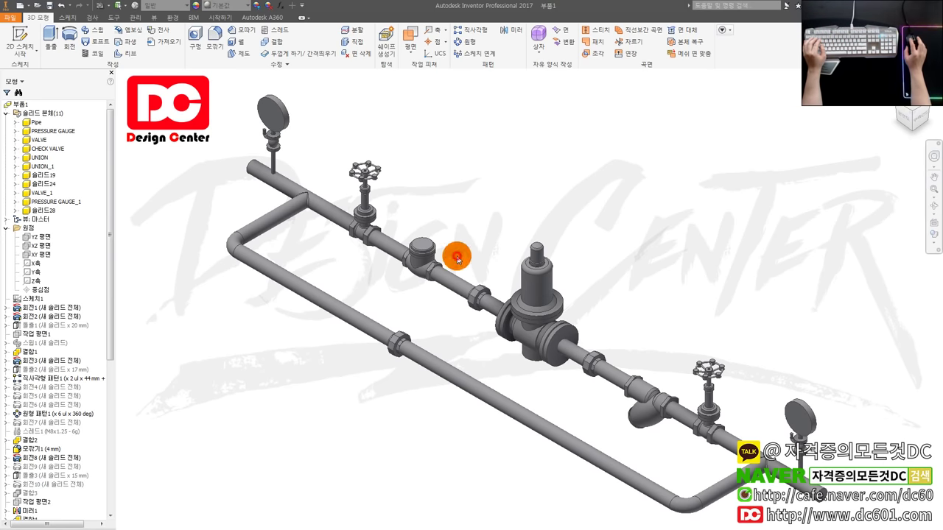
Pattern the upper gate valve solid body along the X axis as 2 copies 750 mm apart.
left_click(470, 30)
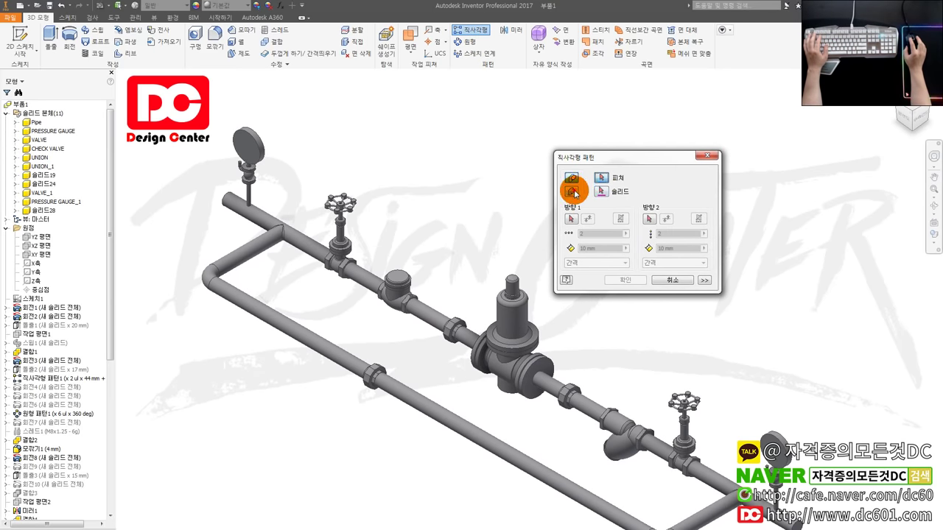
left_click(573, 192)
left_click(340, 214)
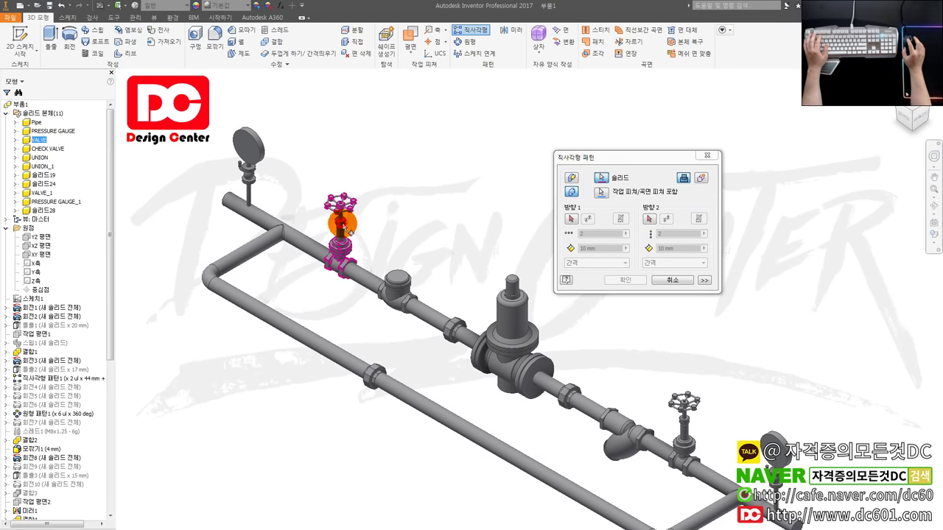
left_click(574, 219)
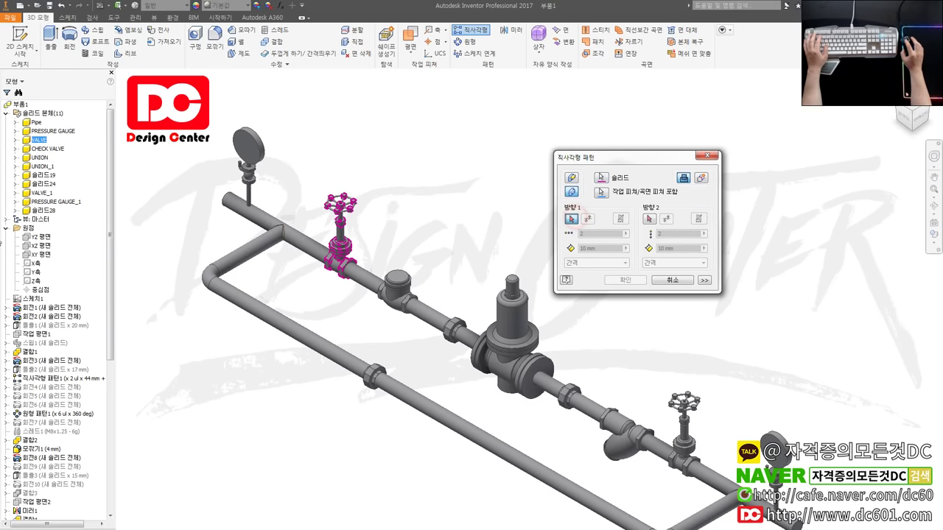
left_click(35, 264)
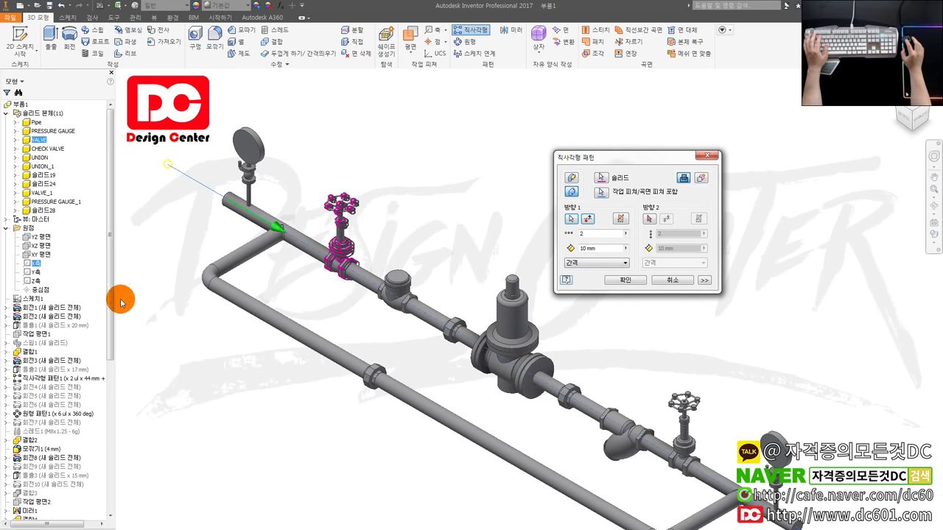
left_click(580, 249)
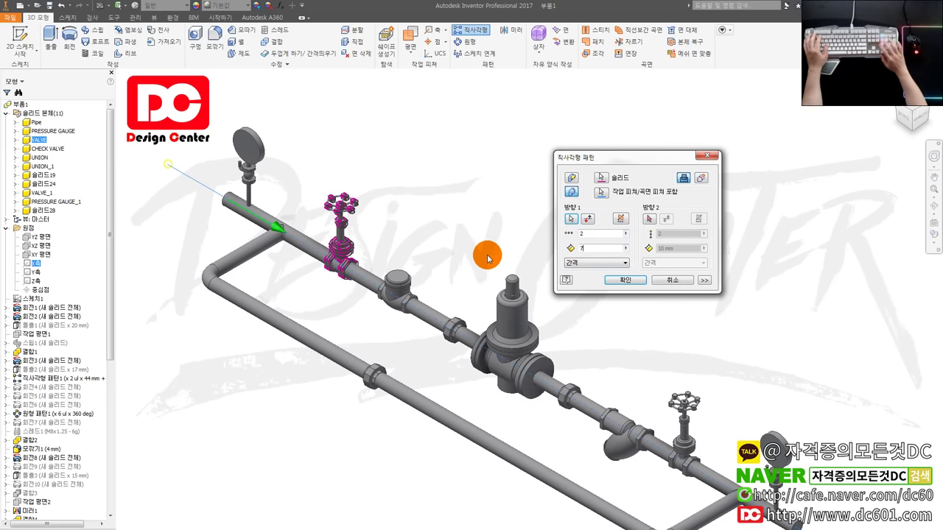
type("50")
scroll(457, 247, "up", 1)
scroll(454, 246, "down", 1)
scroll(523, 318, "down", 2)
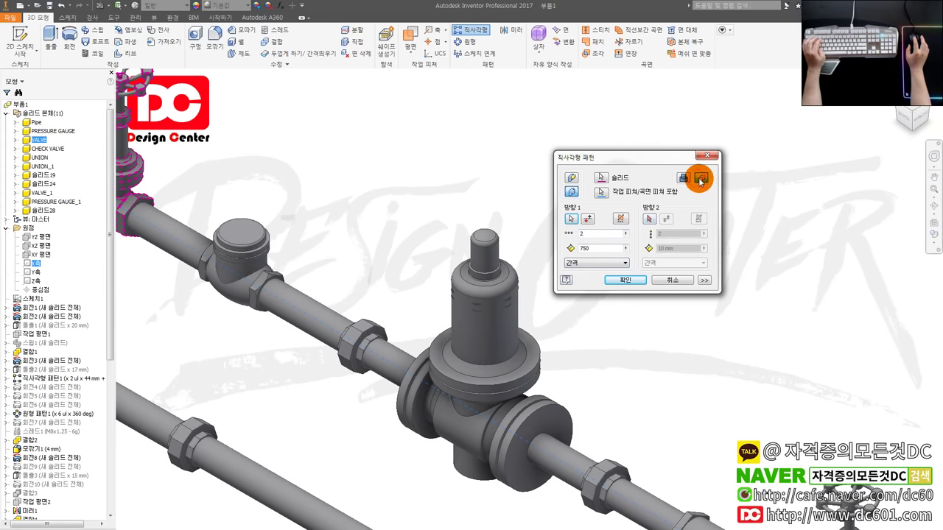
left_click(638, 282)
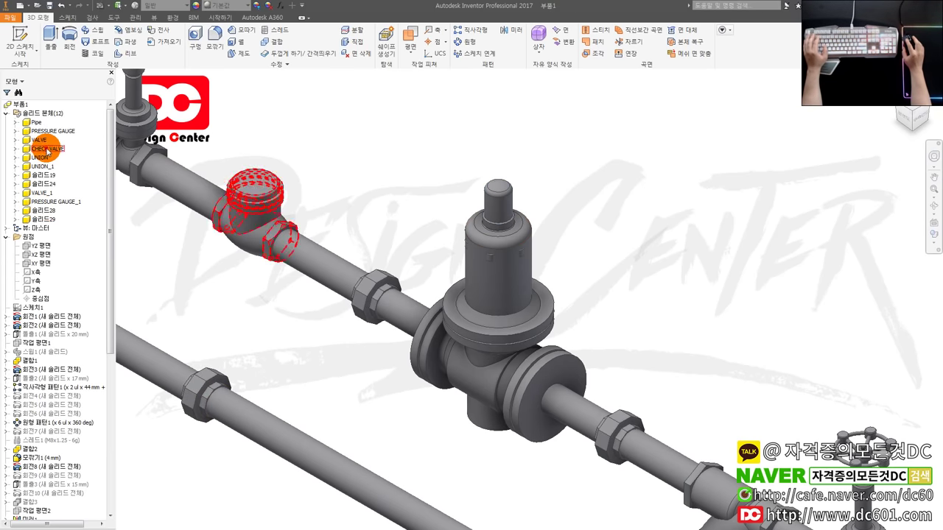
left_click(40, 193)
Hide the large relief valve body.
left_click(43, 175)
right_click(43, 179)
left_click(74, 243)
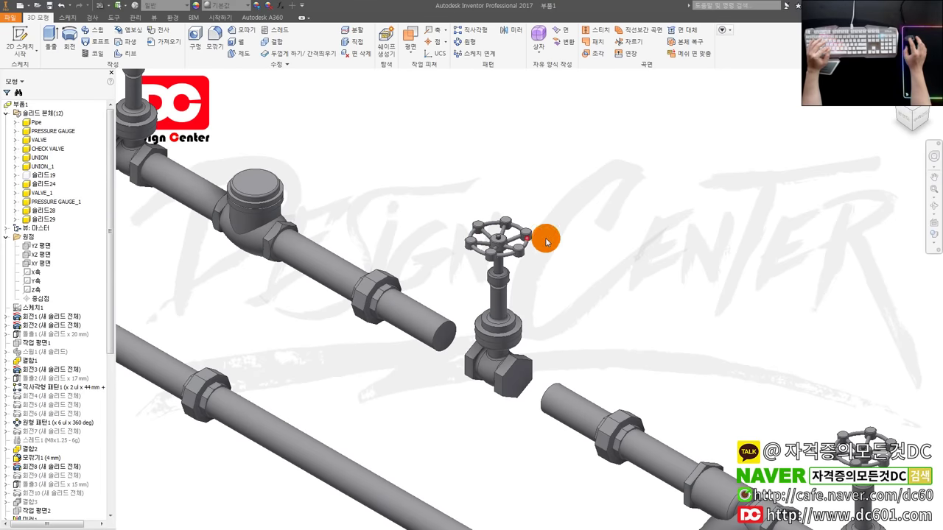
Move the copied gate valve with Move Bodies by X 0, Y 0, Z 350 mm onto the lower pipe.
left_click(284, 64)
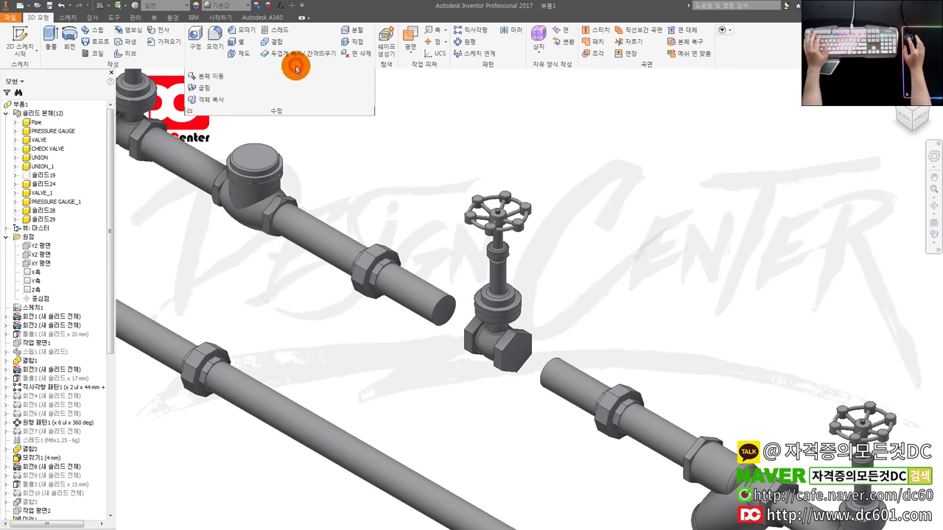
left_click(209, 76)
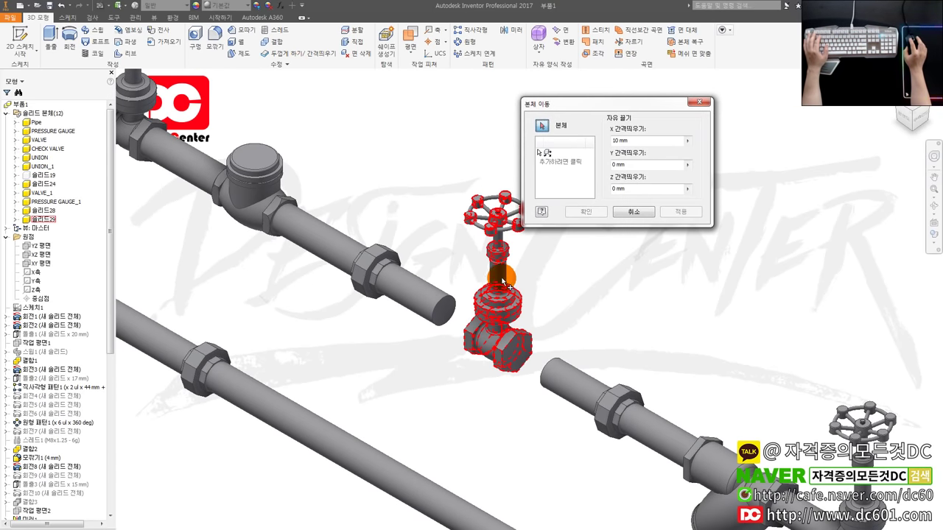
left_click(504, 276)
type("0")
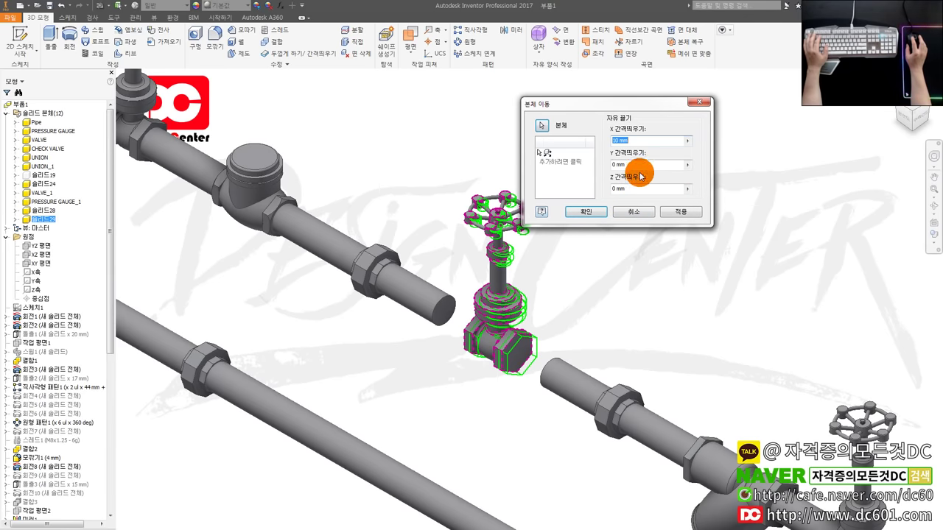
left_click(643, 163)
type("350")
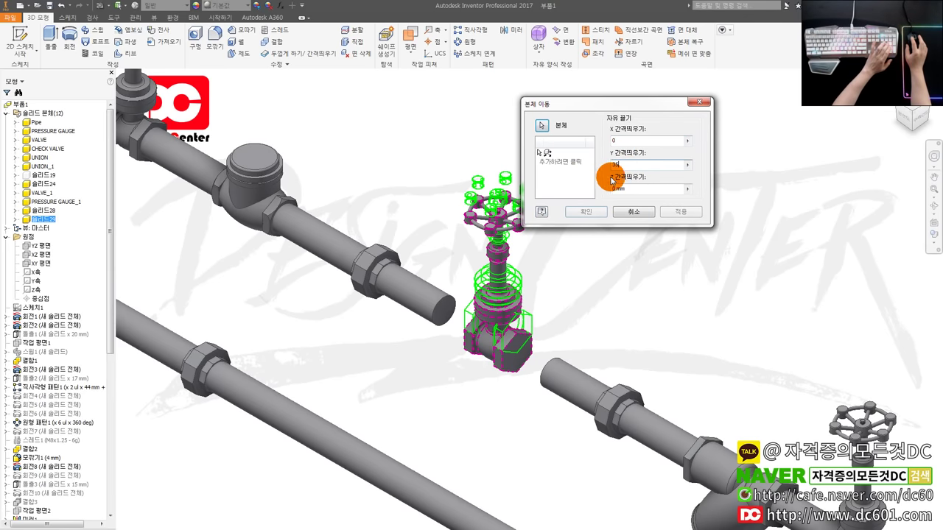
double_click(639, 164)
type("0")
left_click(626, 189)
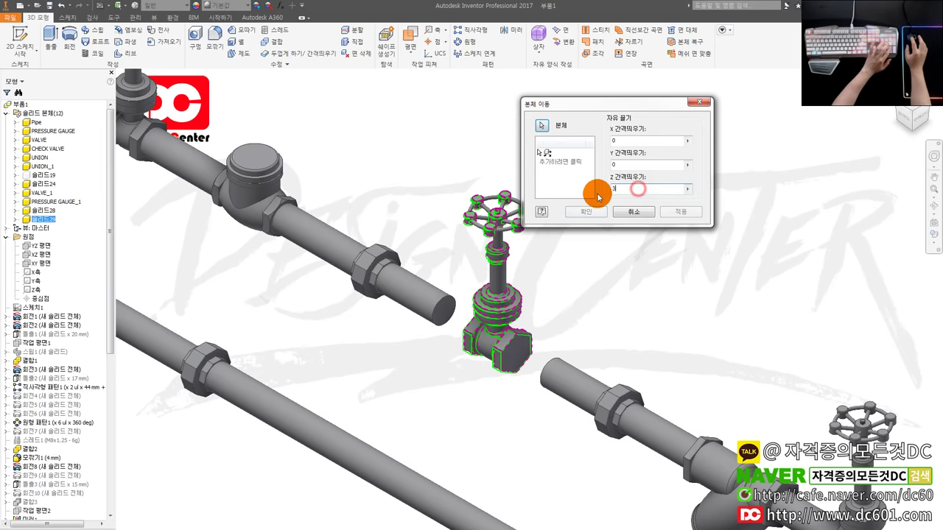
type("350")
left_click(597, 213)
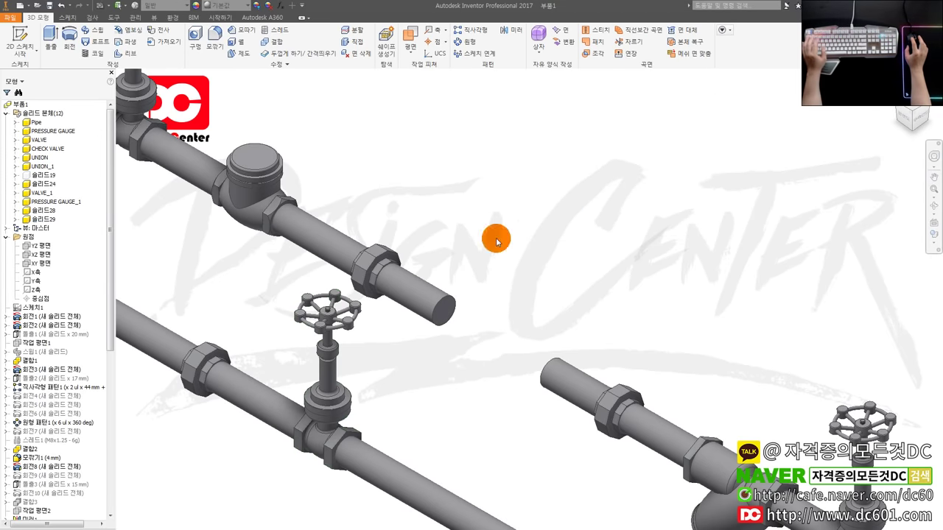
Clear the selection and switch over to the AutoCAD reference drawing.
left_click(44, 176)
left_click(600, 234)
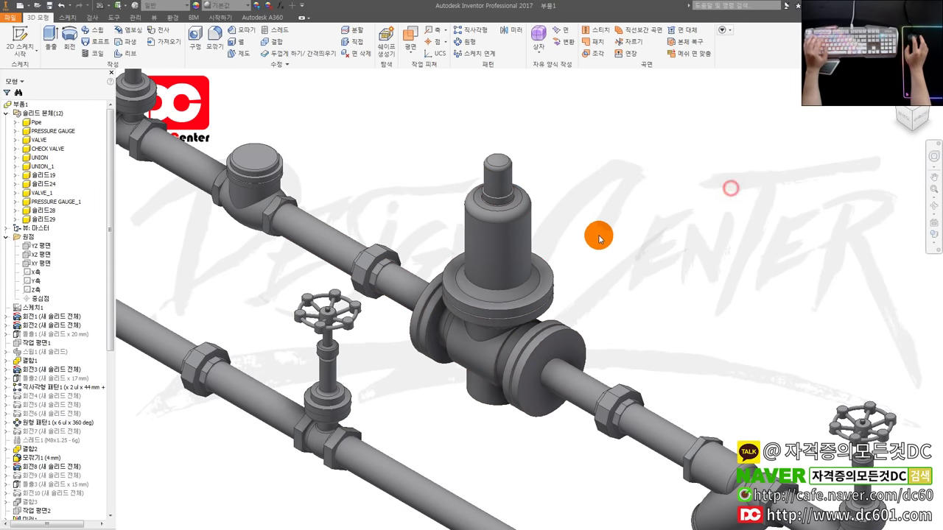
scroll(618, 234, "down", 5)
scroll(626, 243, "up", 5)
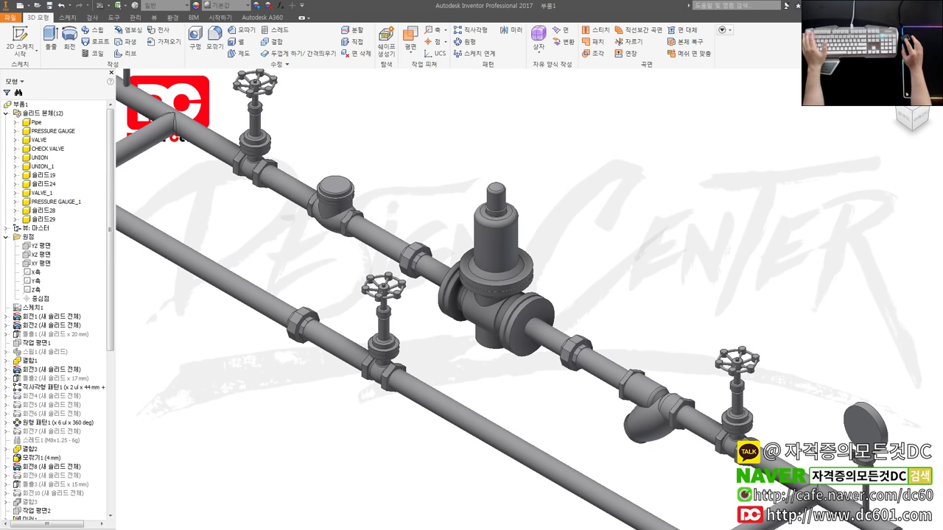
key("alt+Tab")
Zoom over the pipe1.dwg detail with CHECK VALVE and UNION labels, then return to Inventor.
scroll(480, 348, "down", 3)
scroll(442, 295, "up", 3)
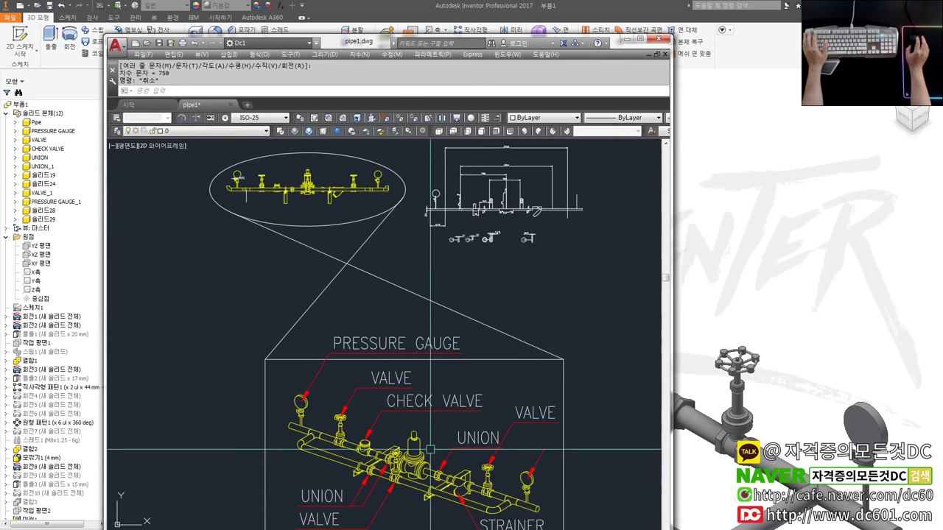
scroll(395, 173, "up", 3)
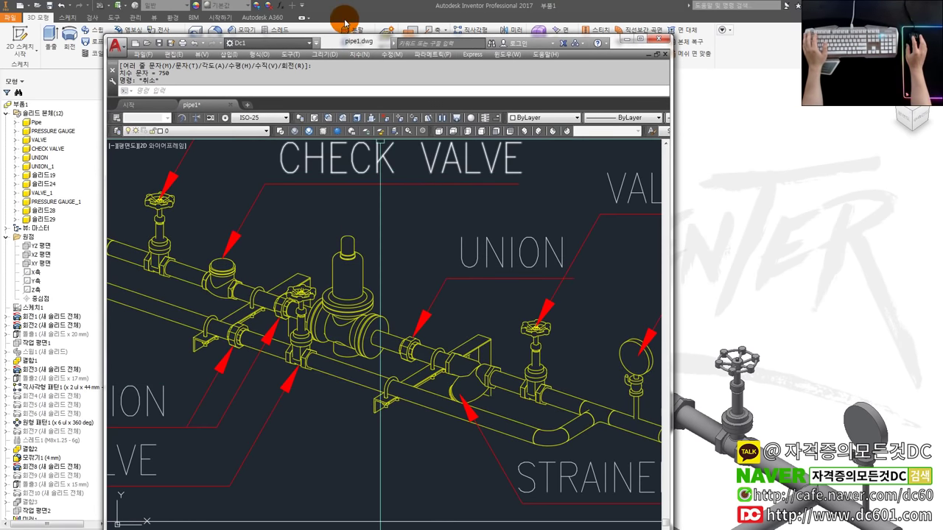
left_click_drag(353, 46, 431, 35)
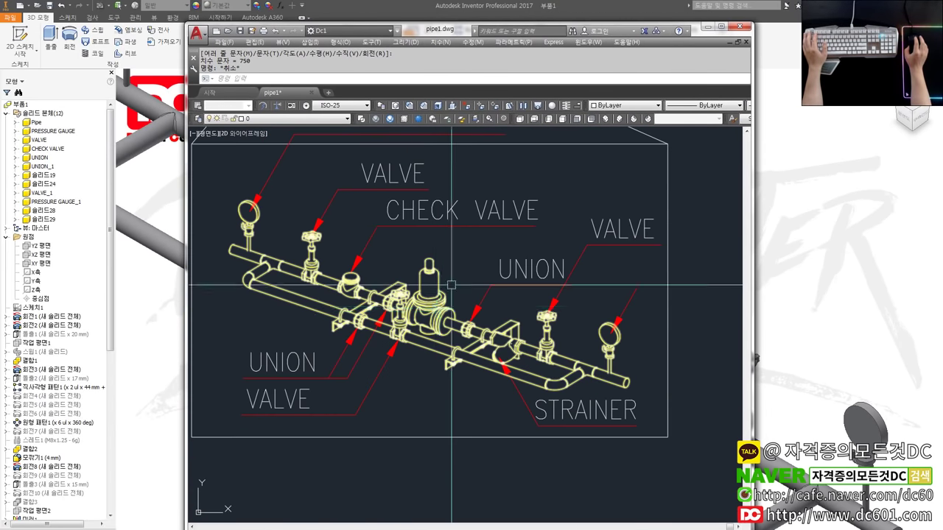
key("alt+Tab")
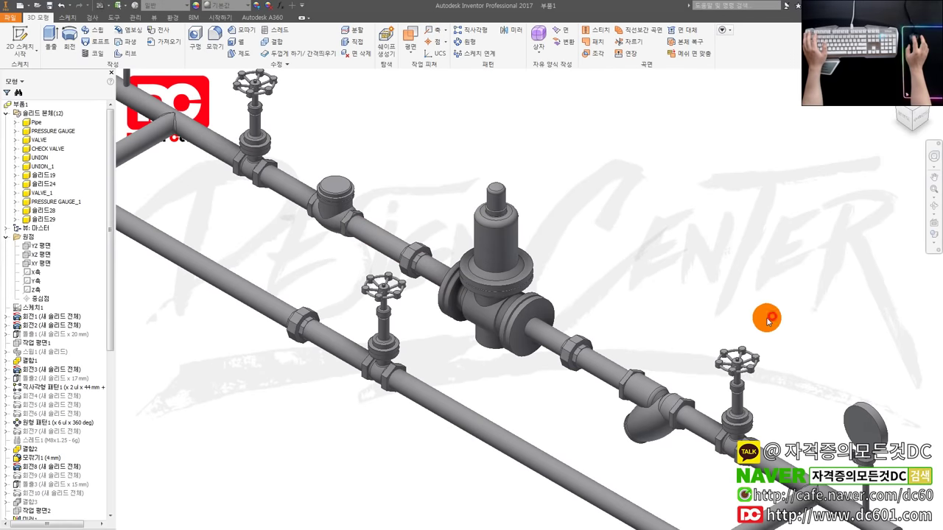
scroll(764, 316, "down", 5)
middle_click_drag(673, 344, 712, 385, "shift")
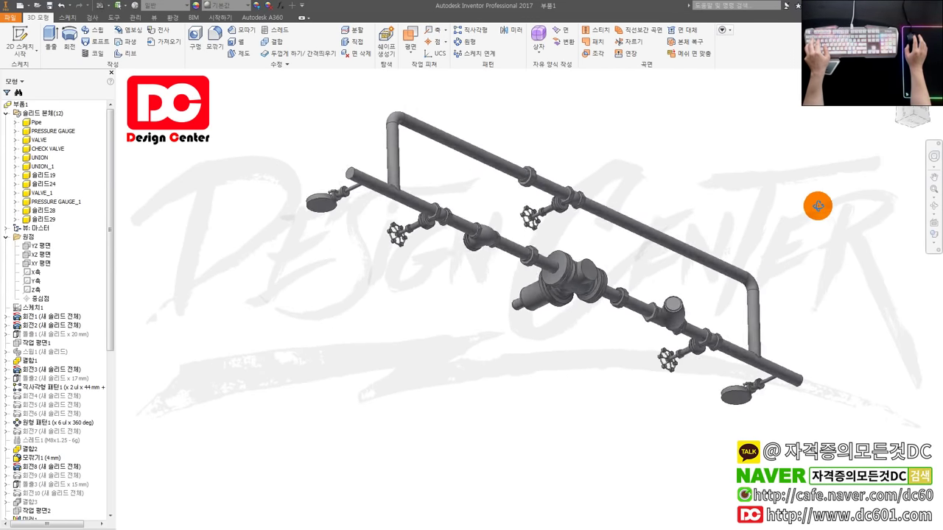
key("F6")
mouse_move(558, 280)
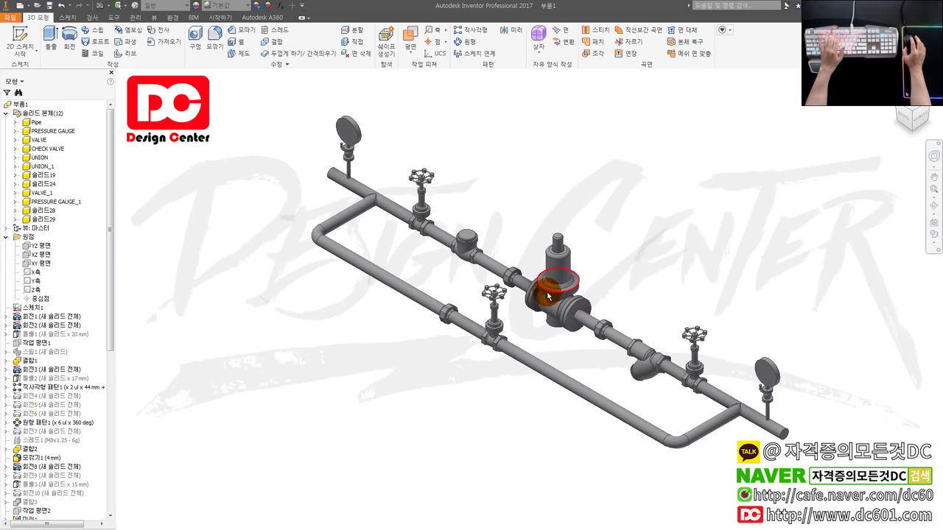
scroll(530, 280, "down", 3)
scroll(604, 325, "down", 2)
scroll(435, 221, "down", 2)
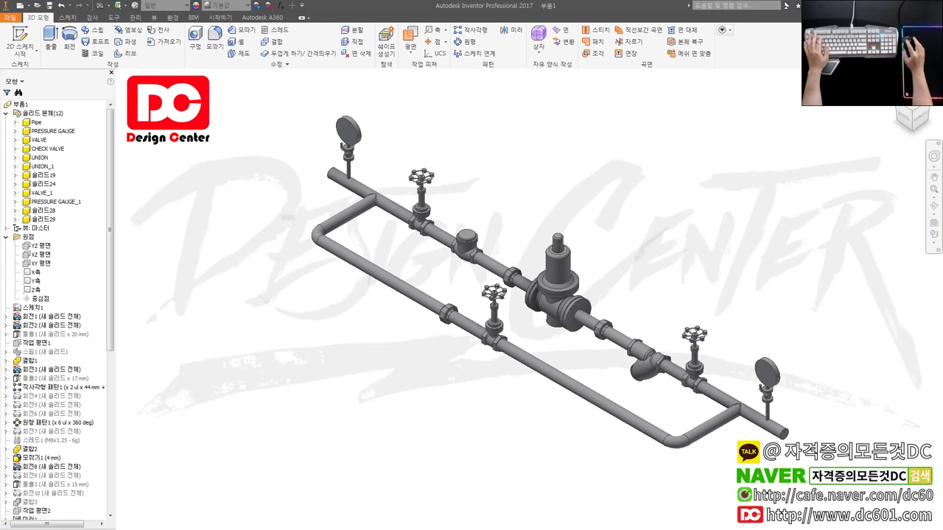
key("alt+Tab")
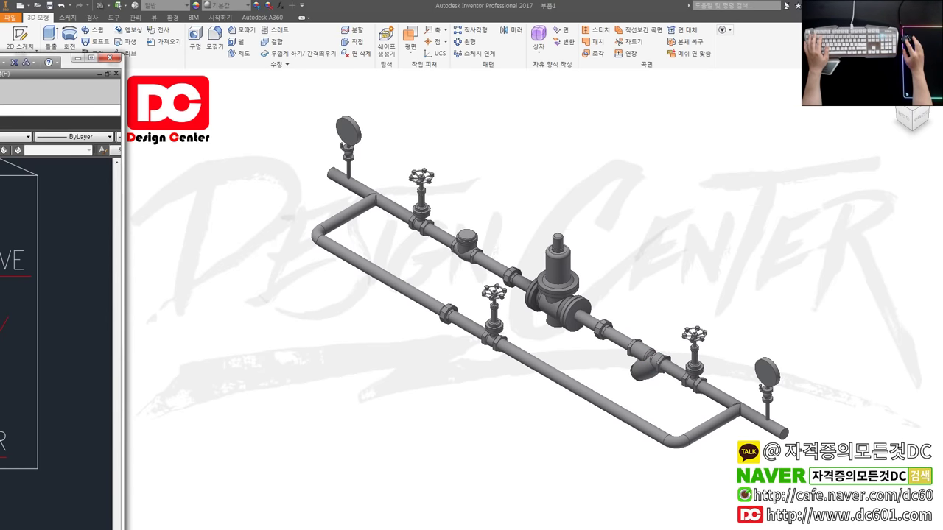
Mark the bypass valve area near the relief valve in pipe1.dwg, then return to Inventor.
scroll(437, 379, "up", 2)
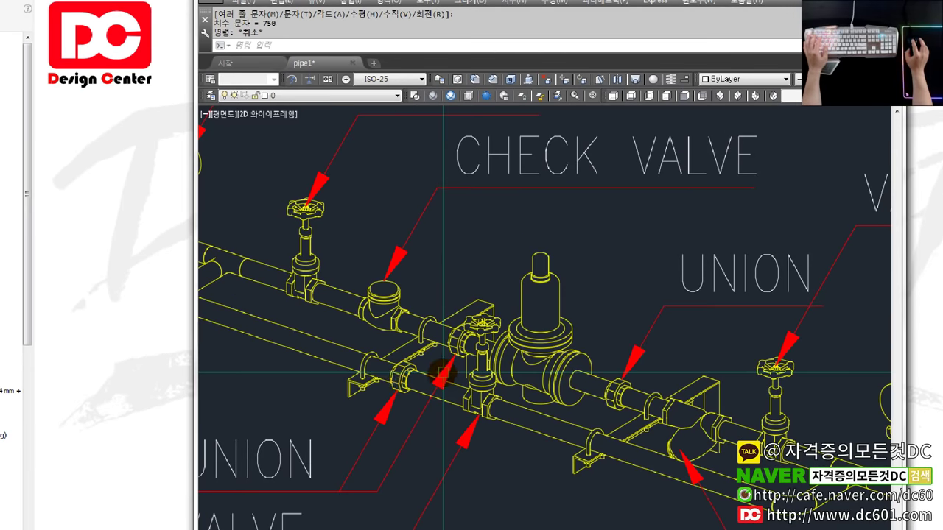
left_click(366, 376)
left_click_drag(372, 398, 412, 361)
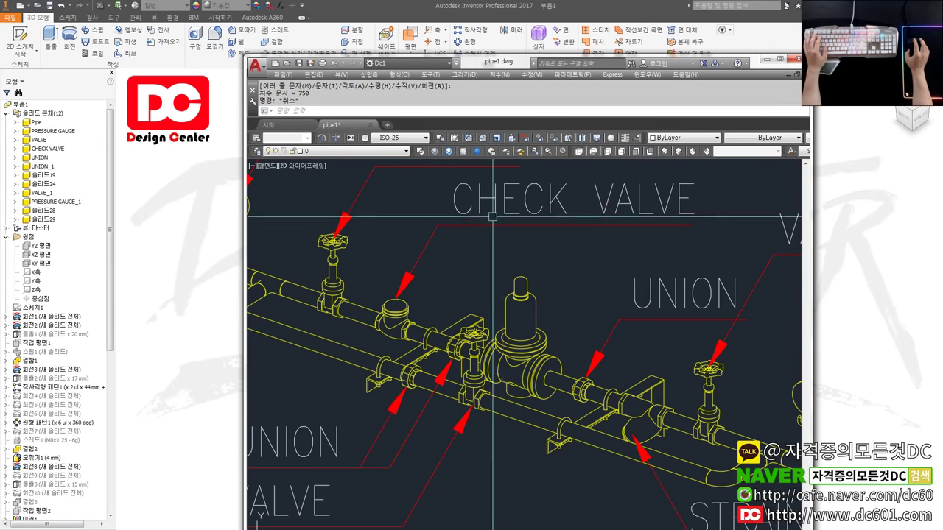
left_click(493, 62)
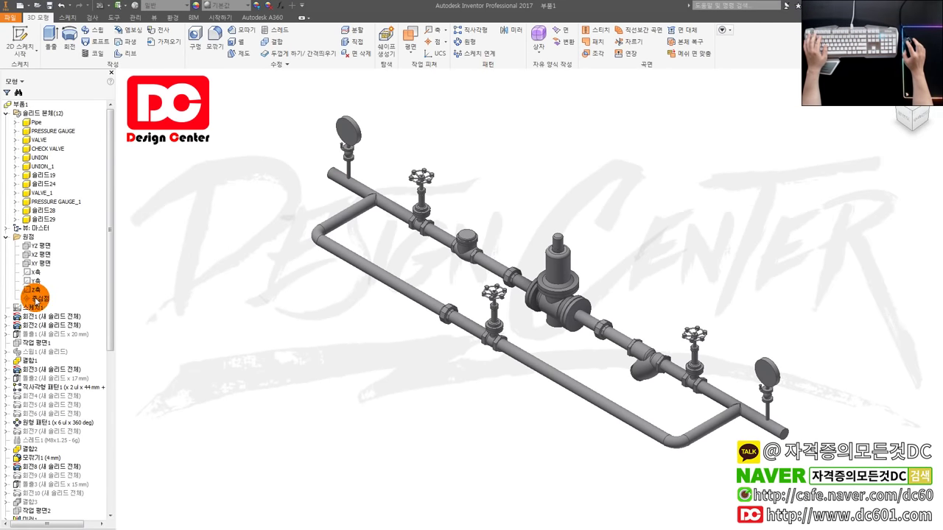
middle_click_drag(520, 325, 546, 312, "shift")
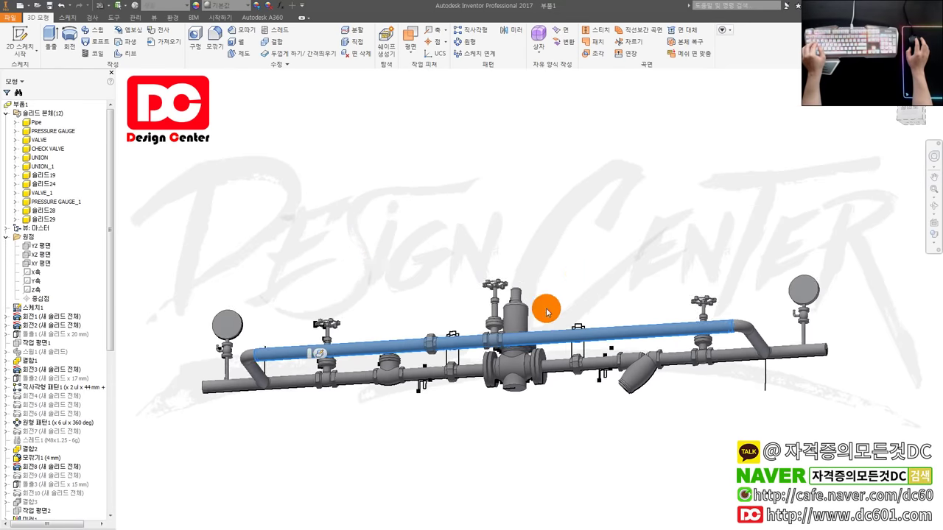
Extrude the angle-iron profile using the Asymmetric extent option.
scroll(442, 380, "up", 5)
scroll(434, 385, "up", 5)
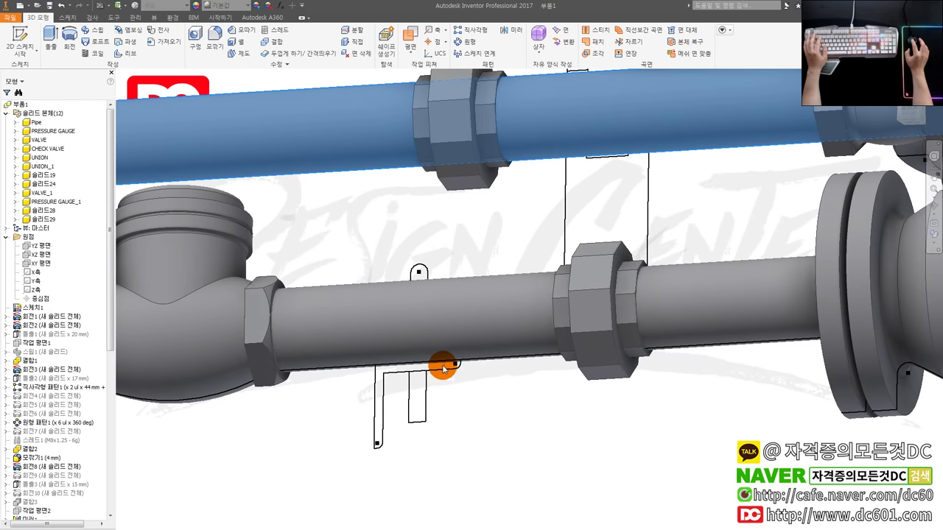
key("e")
left_click(442, 372)
left_click(346, 235)
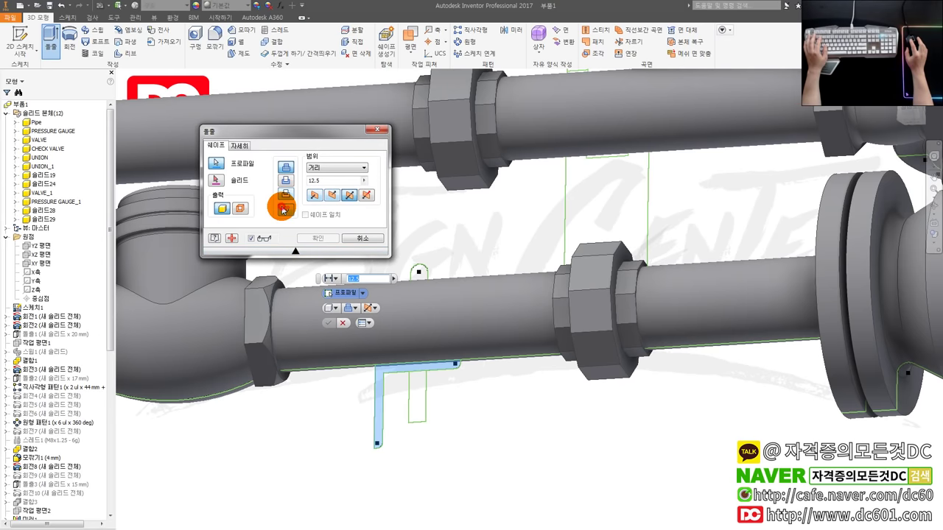
mouse_move(459, 326)
middle_mouse_down("shift")
mouse_move(522, 368)
mouse_move(499, 396)
mouse_move(527, 344)
mouse_move(507, 381)
middle_mouse_up("shift")
scroll(453, 316, "down", 5)
scroll(524, 337, "up", 5)
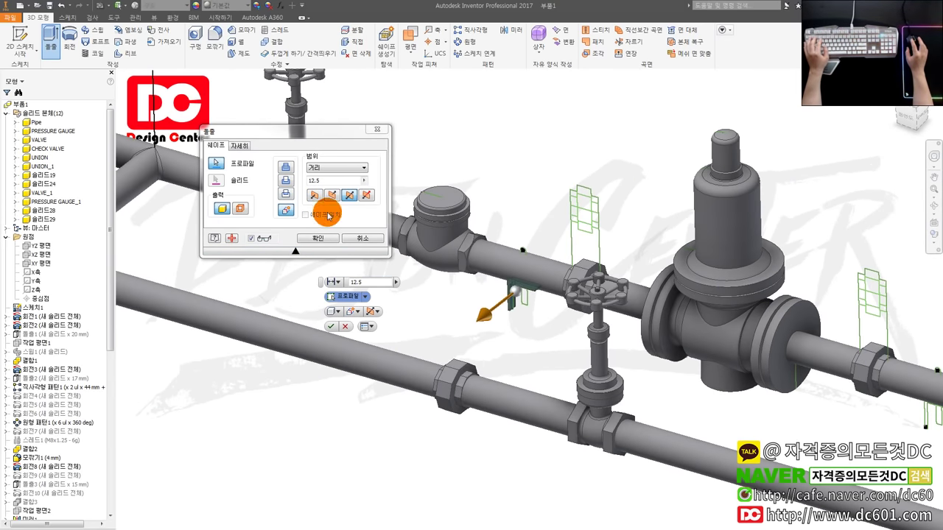
left_click(366, 194)
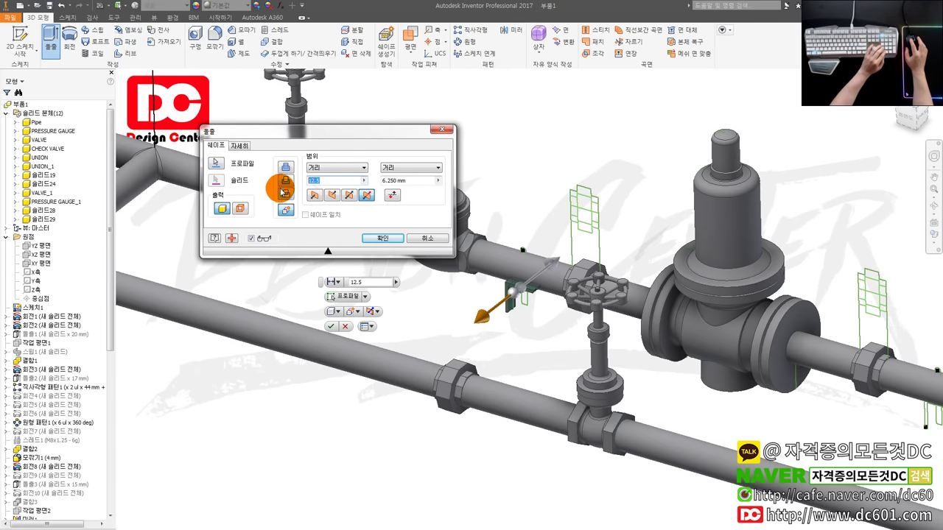
type("100")
Set the extrusion distances to 400 and 250 mm, flip direction, and create the support beam.
double_click(333, 181)
type("300")
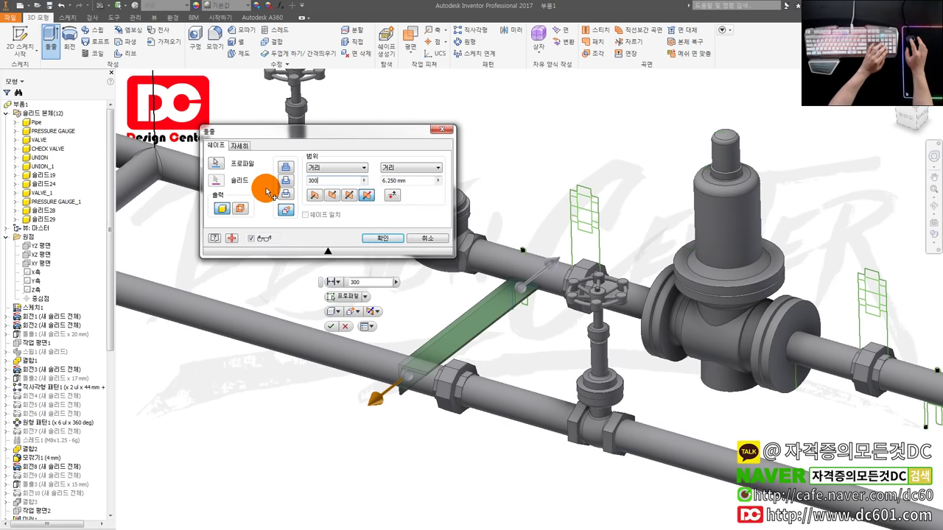
double_click(303, 180)
type("400")
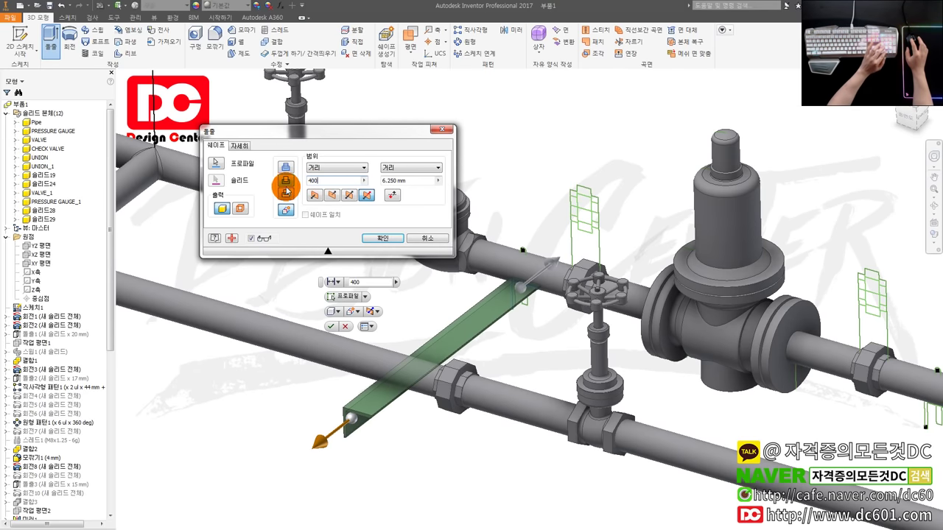
middle_click_drag(445, 341, 434, 357, "shift")
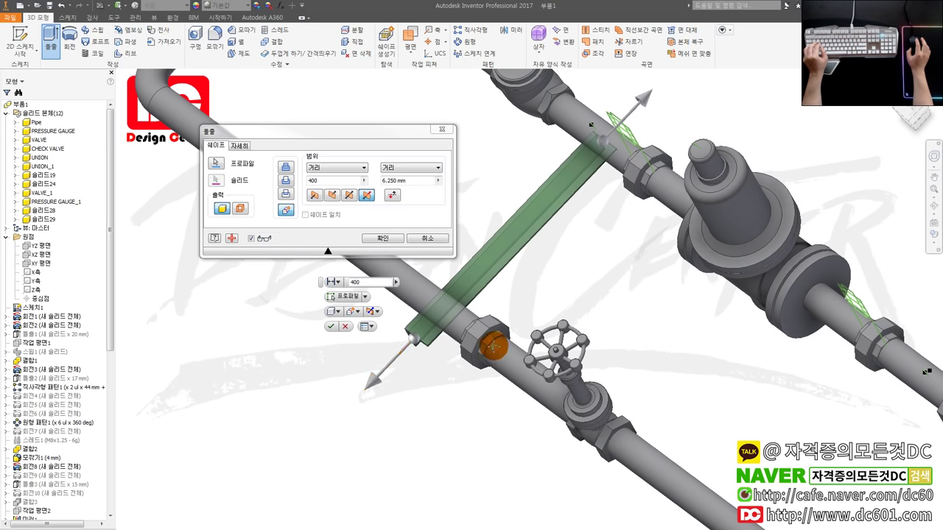
middle_click_drag(582, 202, 526, 297)
left_click(312, 196)
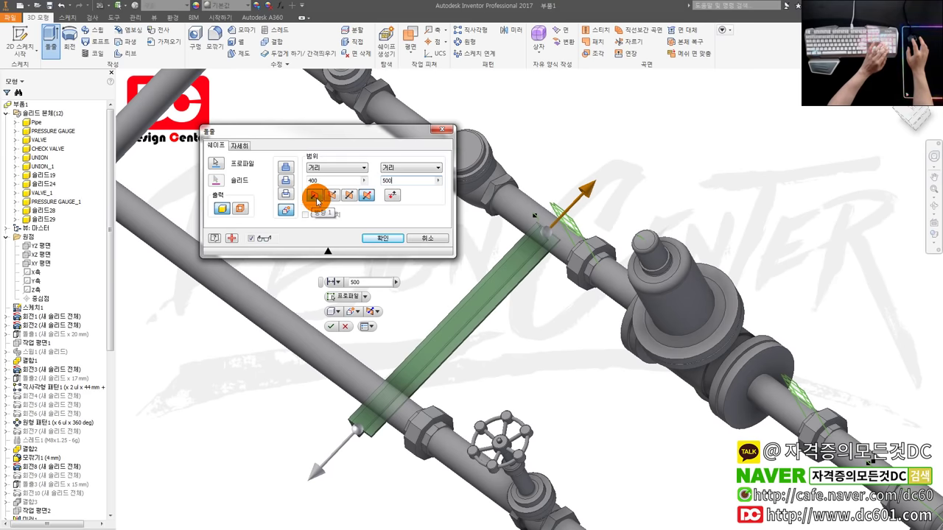
middle_click_drag(666, 323, 656, 320, "shift")
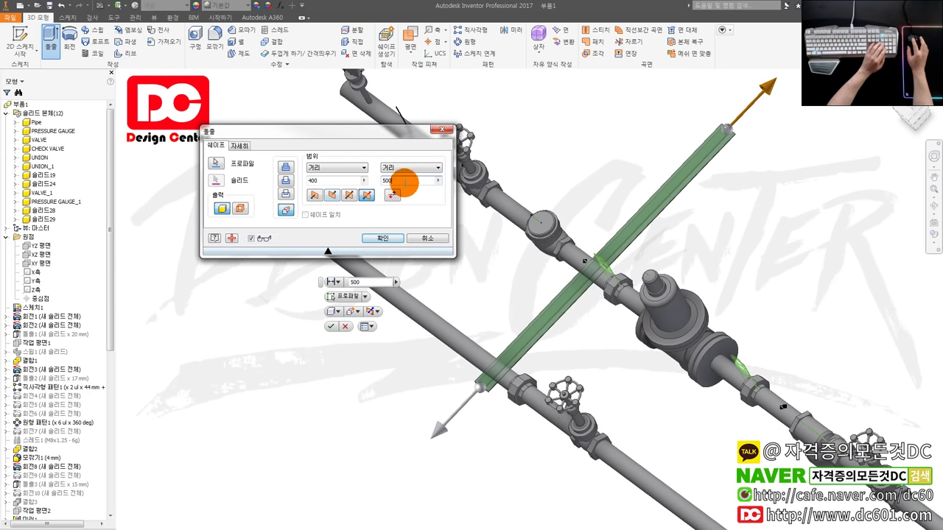
left_click(337, 193)
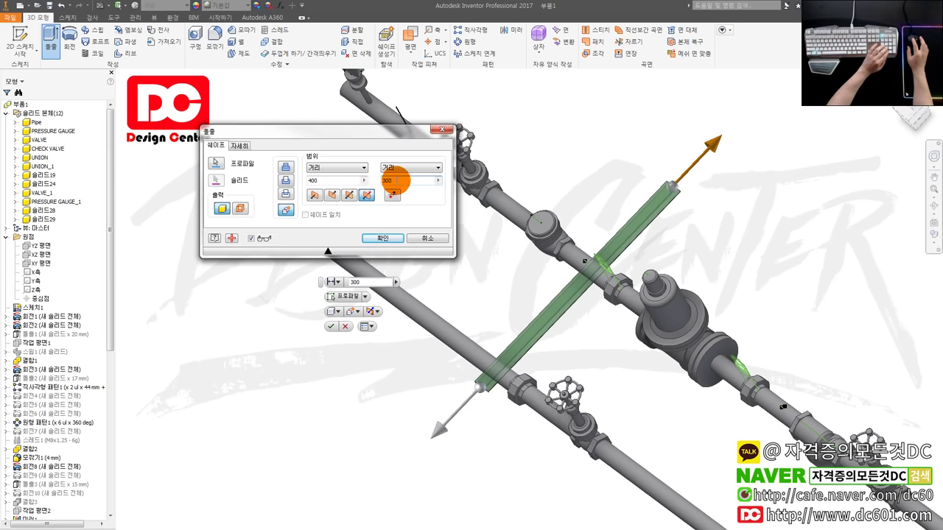
type("250")
left_click(366, 190)
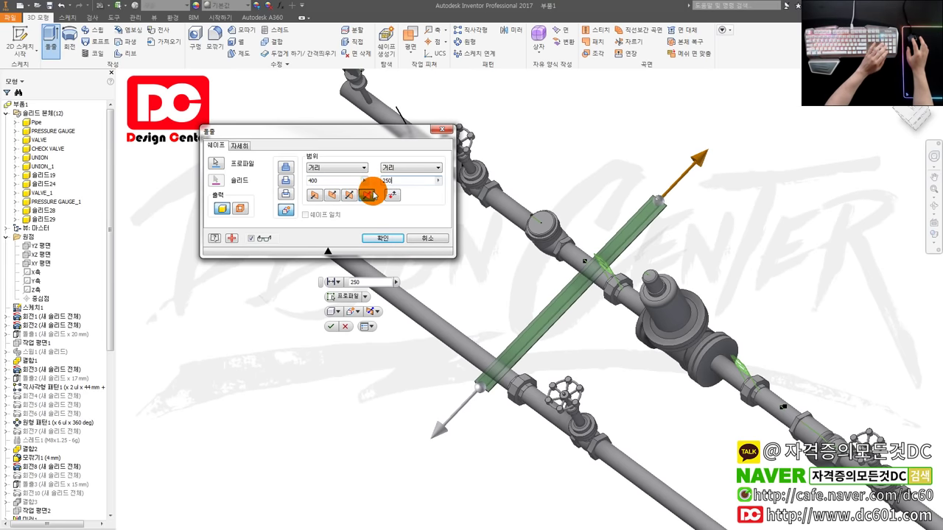
left_click(393, 240)
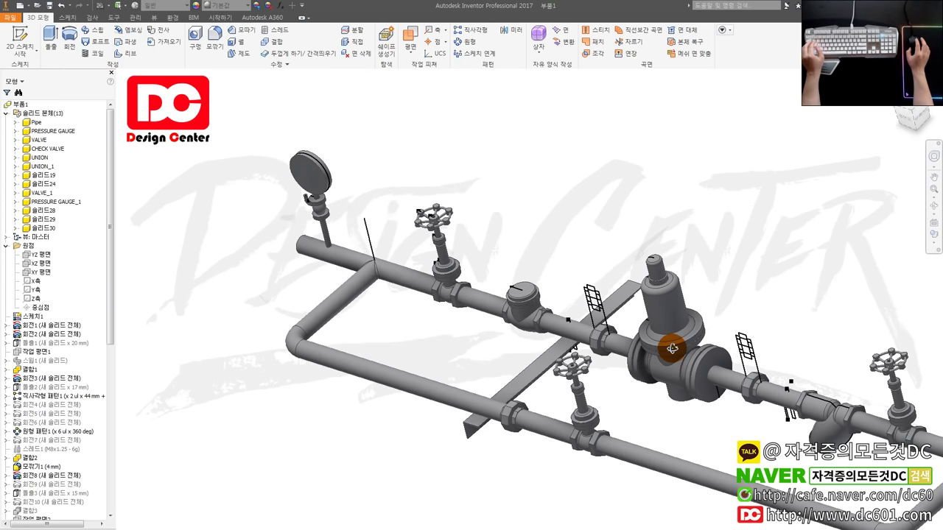
middle_click_drag(594, 337, 686, 346, "shift")
scroll(479, 409, "up", 5)
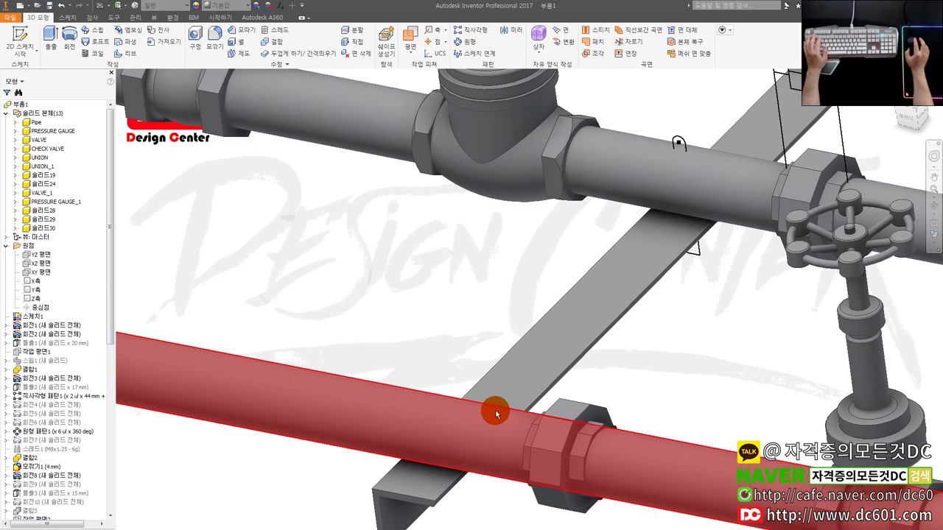
scroll(497, 401, "down", 3)
scroll(600, 267, "up", 5)
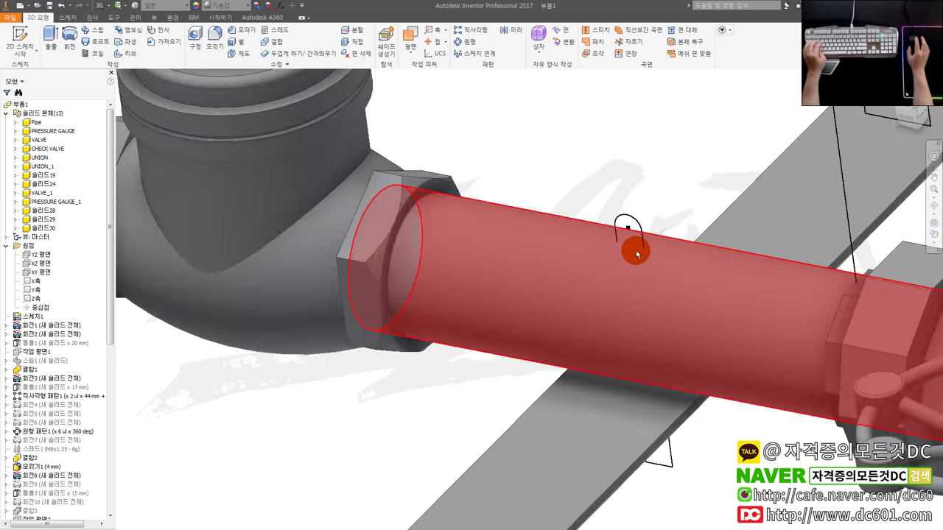
scroll(626, 252, "down", 3)
scroll(646, 301, "up", 2)
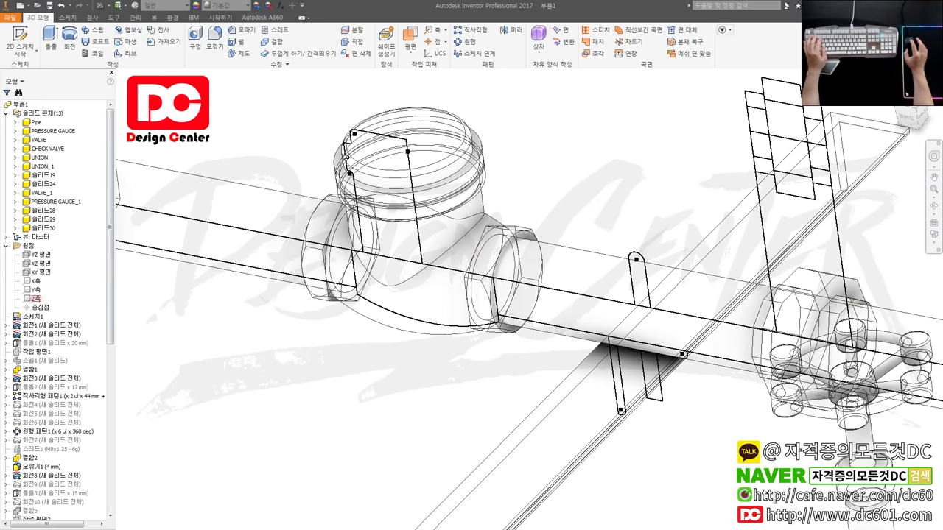
scroll(406, 354, "down", 2)
scroll(398, 372, "down", 2)
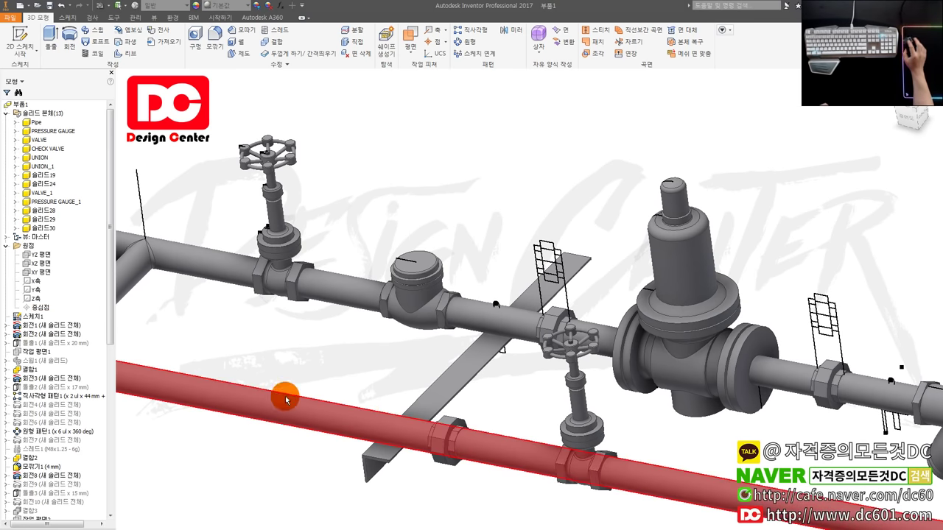
middle_click_drag(482, 400, 446, 208, "shift")
left_click(410, 46)
mouse_move(430, 126)
middle_mouse_down("shift")
mouse_move(437, 362)
mouse_move(397, 359)
middle_mouse_up("shift")
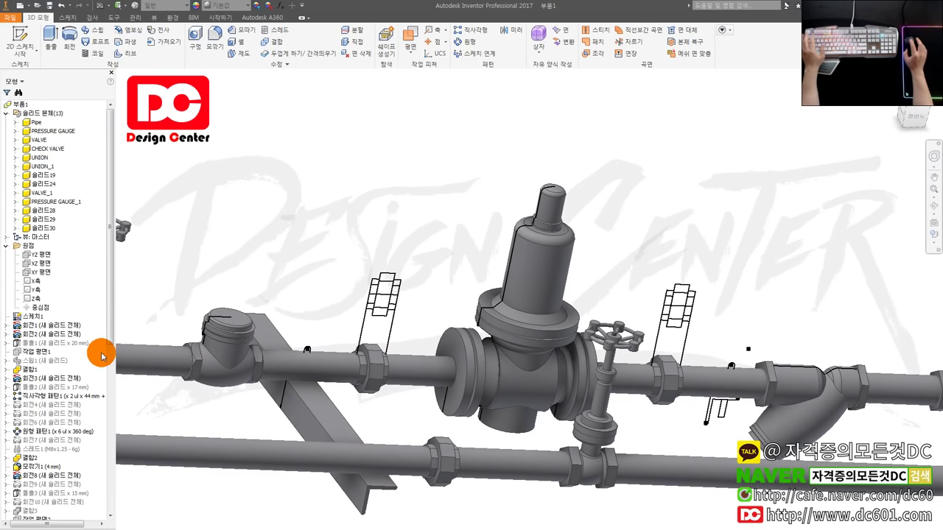
left_click_drag(112, 335, 121, 519)
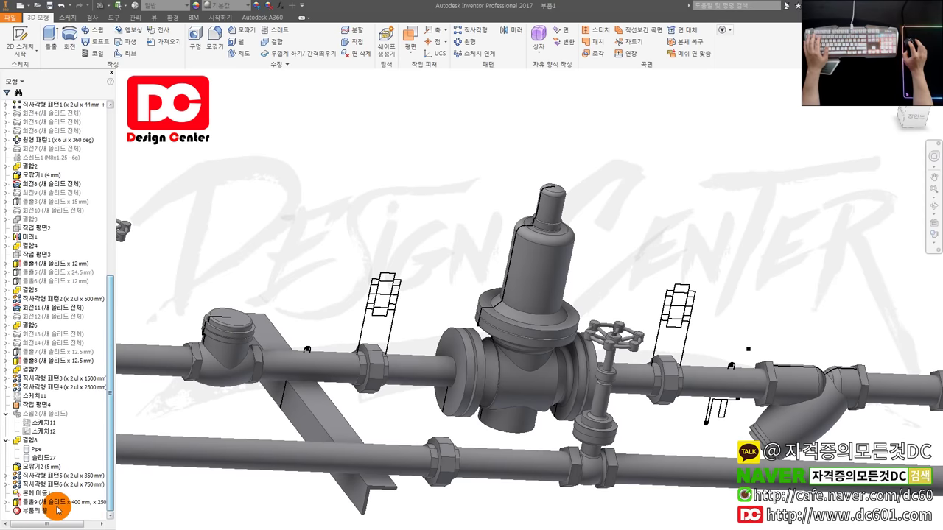
Review the Extrude9 support extrusion and close it unchanged.
left_click(64, 502)
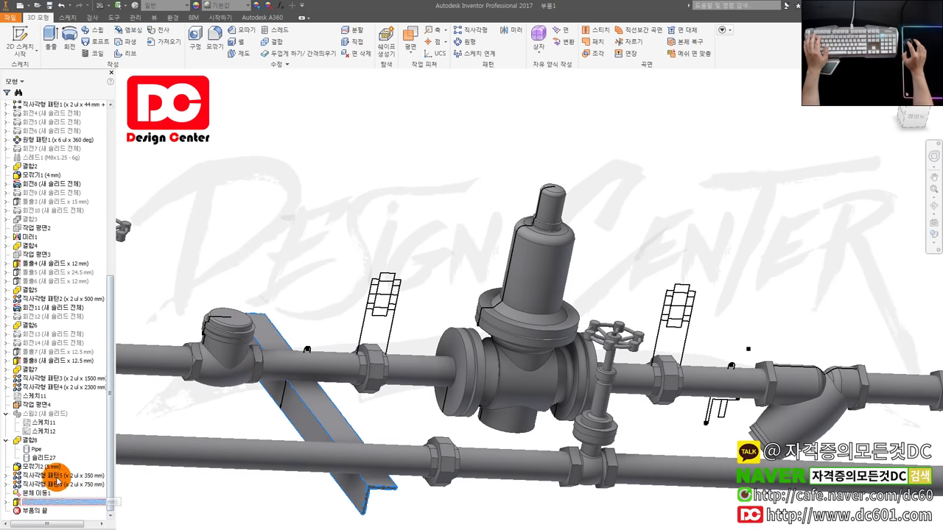
double_click(42, 499)
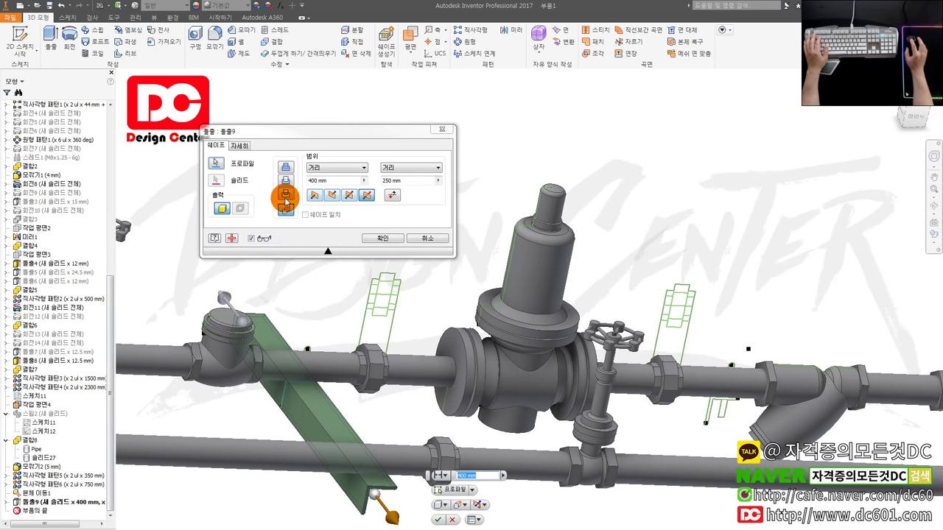
left_click(382, 238)
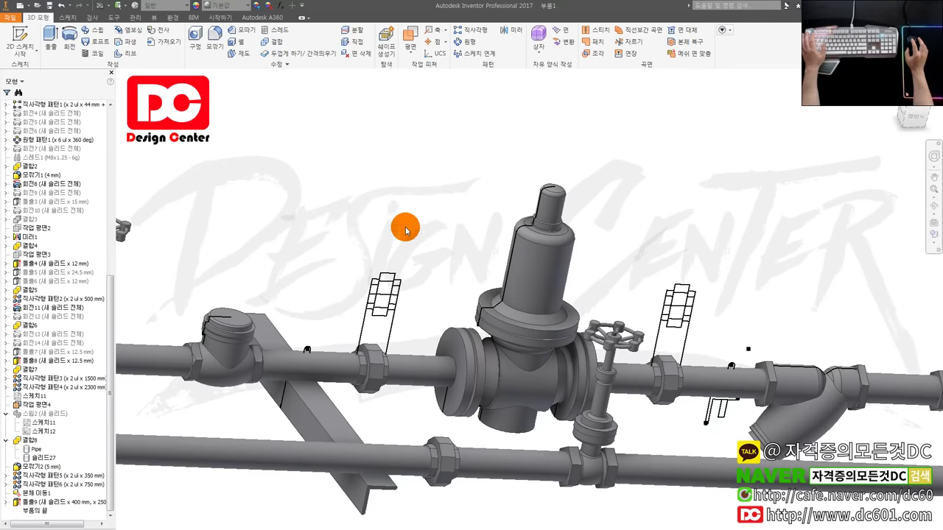
Save the part as 부품1.ipt on the Desktop, accepting the project warning.
left_click(9, 17)
left_click(7, 115)
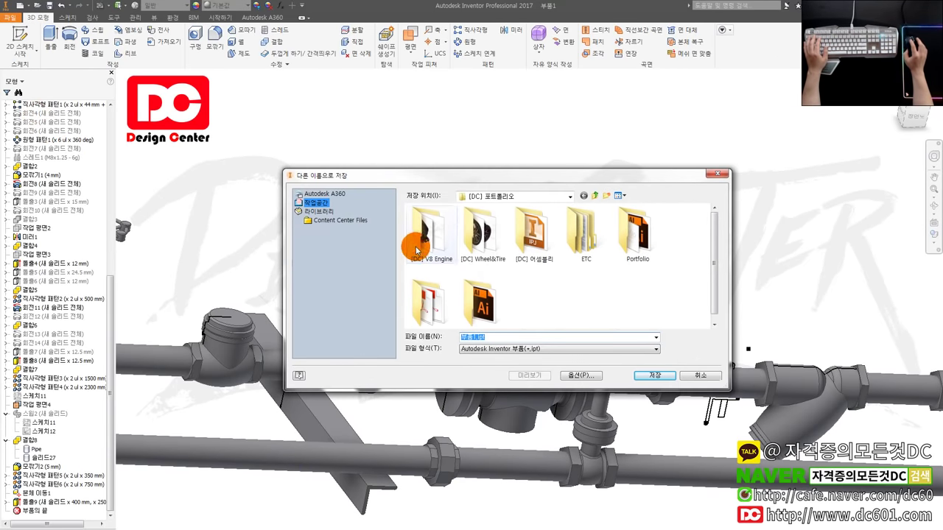
left_click(556, 196)
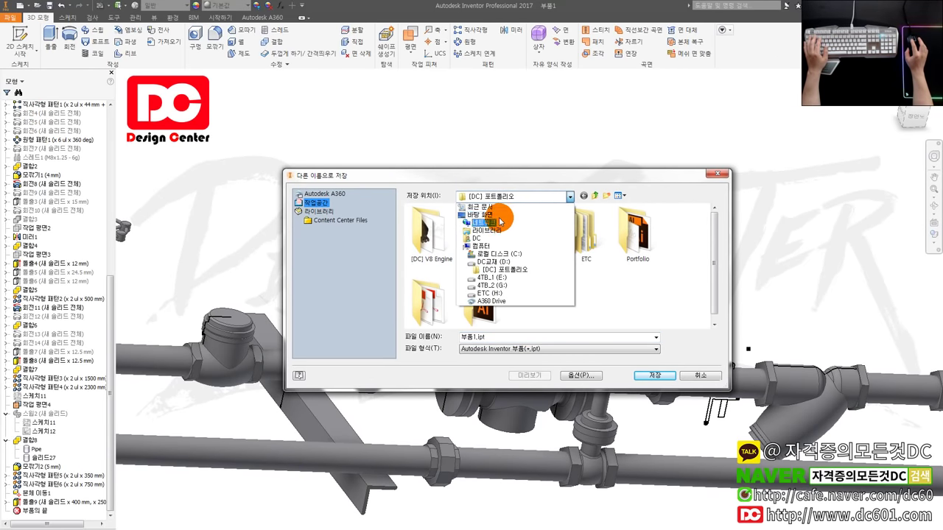
left_click(493, 215)
left_click(661, 377)
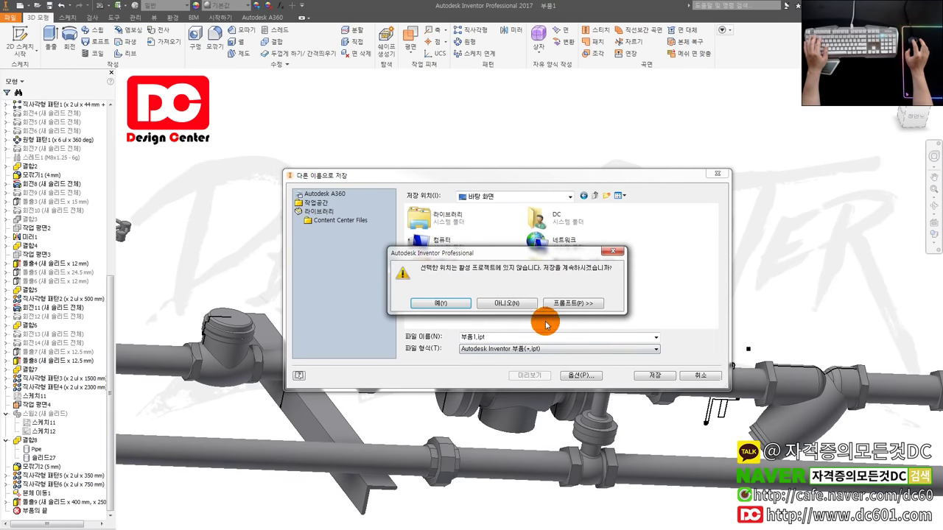
left_click(447, 296)
Return to the home view and orbit the model to a new angle.
key("F6")
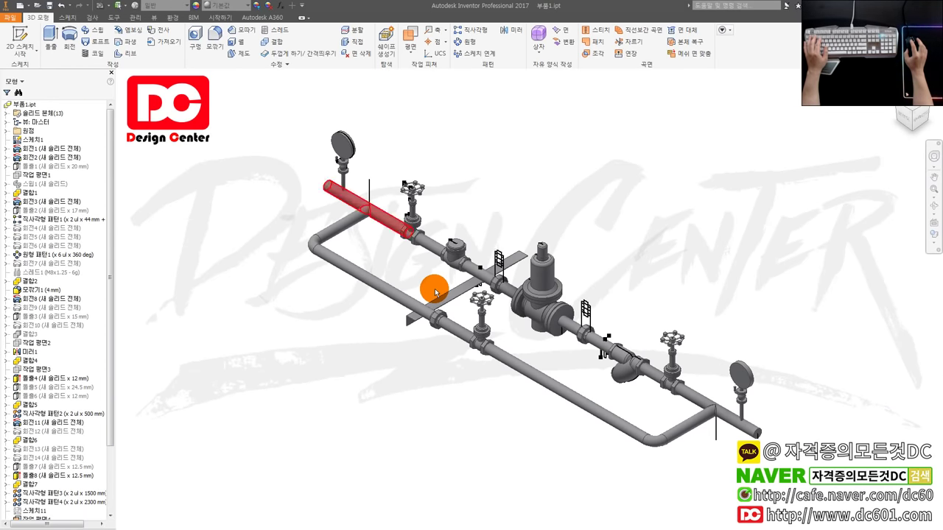
scroll(379, 316, "down", 3)
scroll(471, 346, "down", 2)
mouse_move(471, 346)
middle_mouse_down("shift")
mouse_move(545, 336)
mouse_move(372, 99)
middle_mouse_up("shift")
left_click(410, 45)
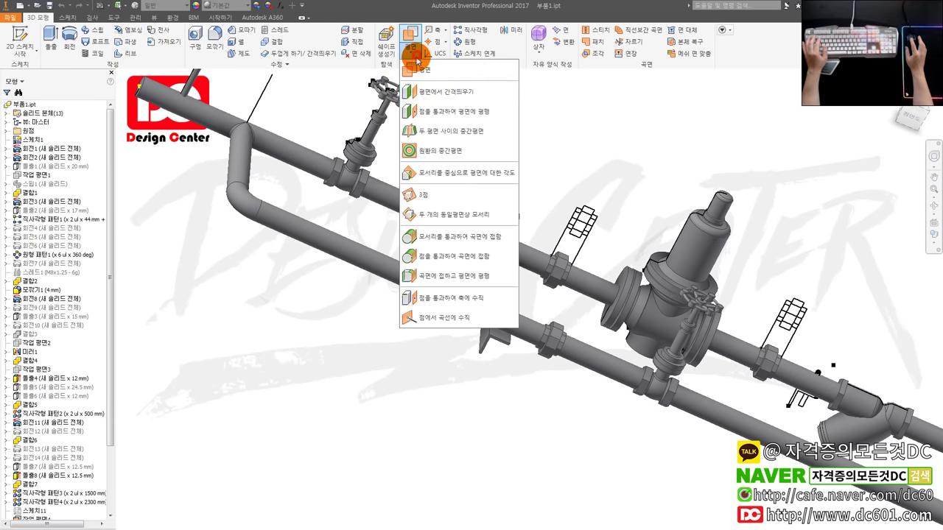
left_click(453, 106)
scroll(472, 346, "down", 3)
left_click(477, 354)
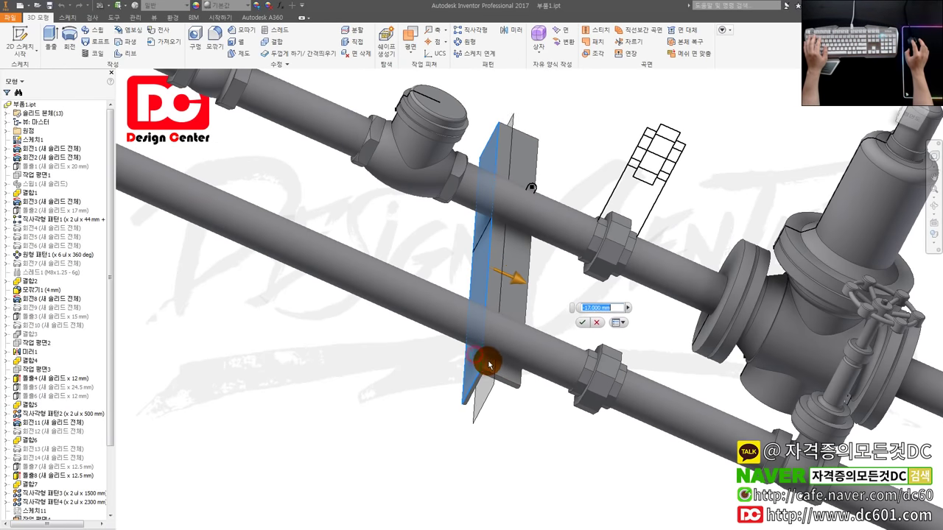
type("-25")
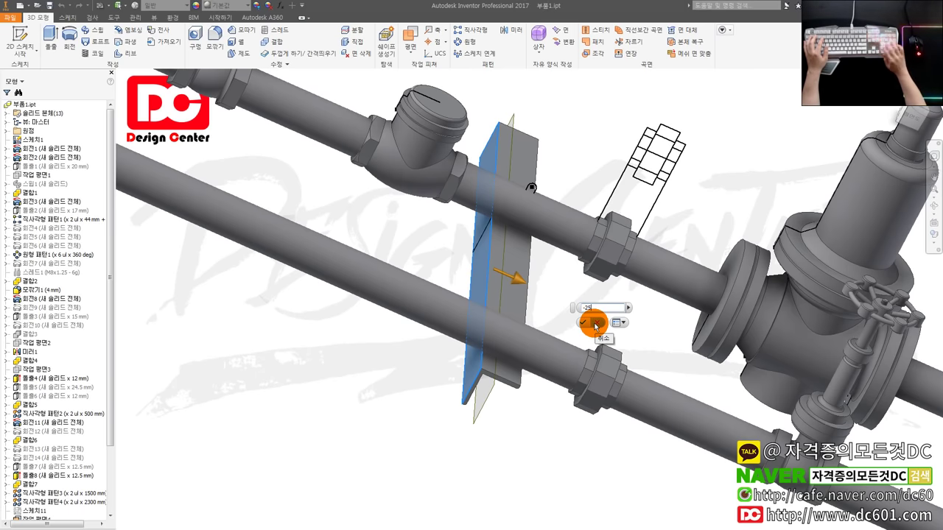
mouse_move(594, 385)
middle_mouse_down("shift")
mouse_move(585, 356)
mouse_move(599, 350)
middle_mouse_up("shift")
left_click(583, 322)
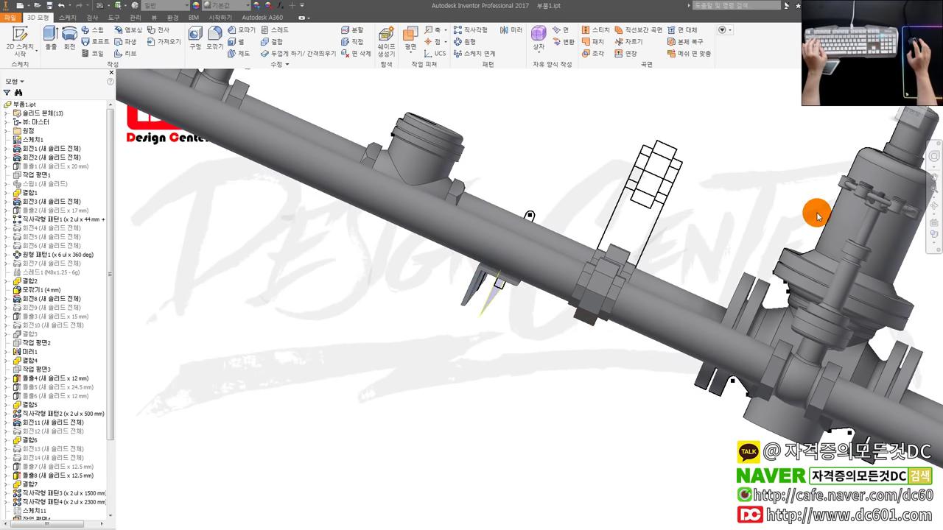
left_click(912, 112)
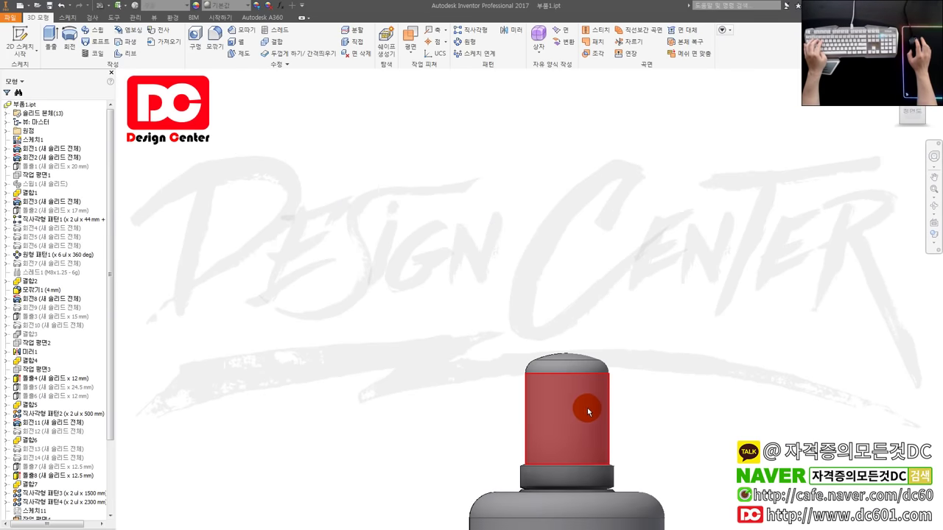
scroll(579, 343, "up", 5)
scroll(604, 316, "down", 2)
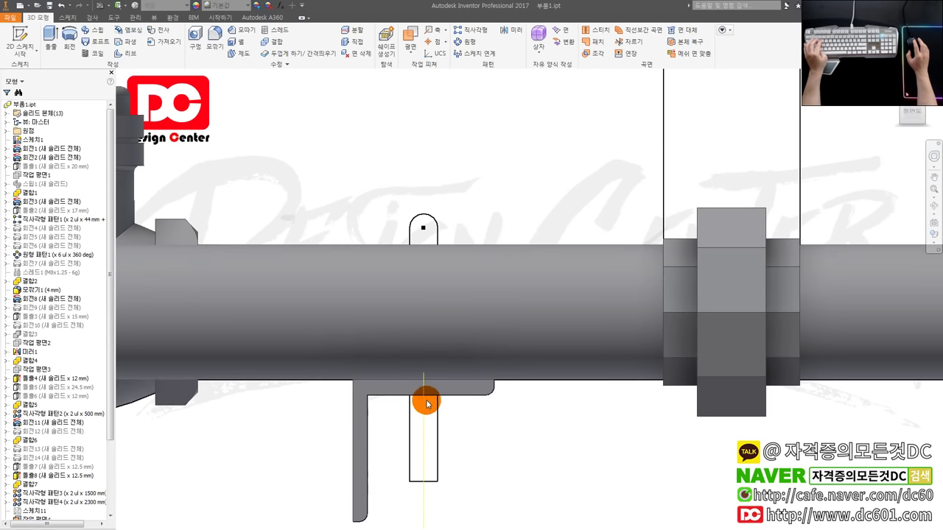
scroll(426, 404, "up", 3)
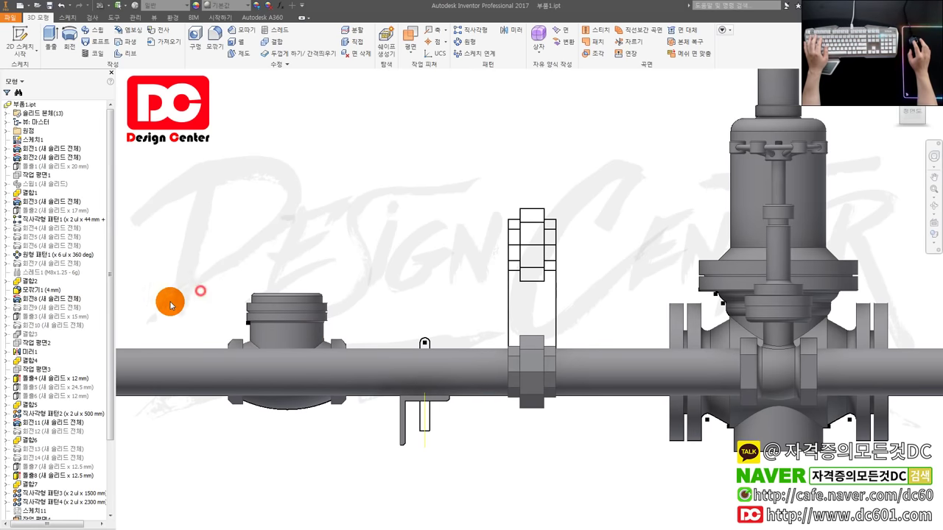
scroll(101, 383, "down", 4)
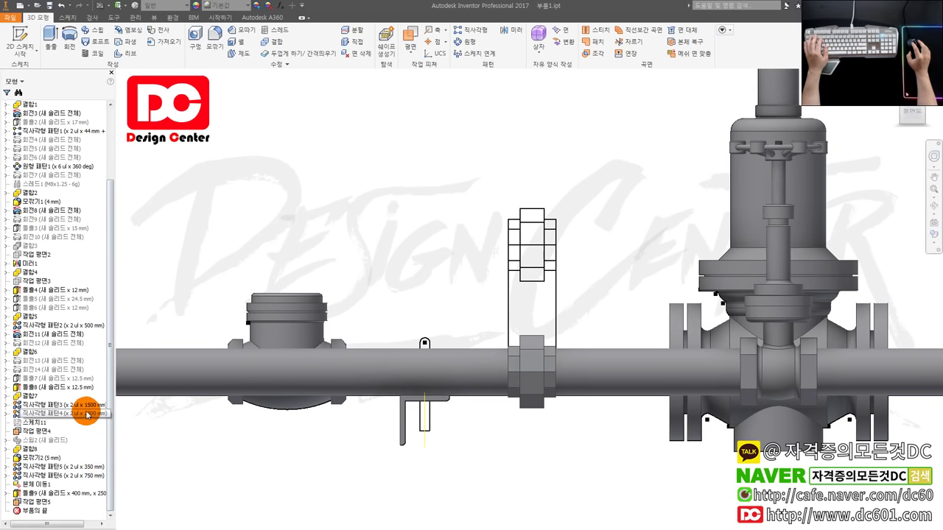
left_click(44, 505)
key("s")
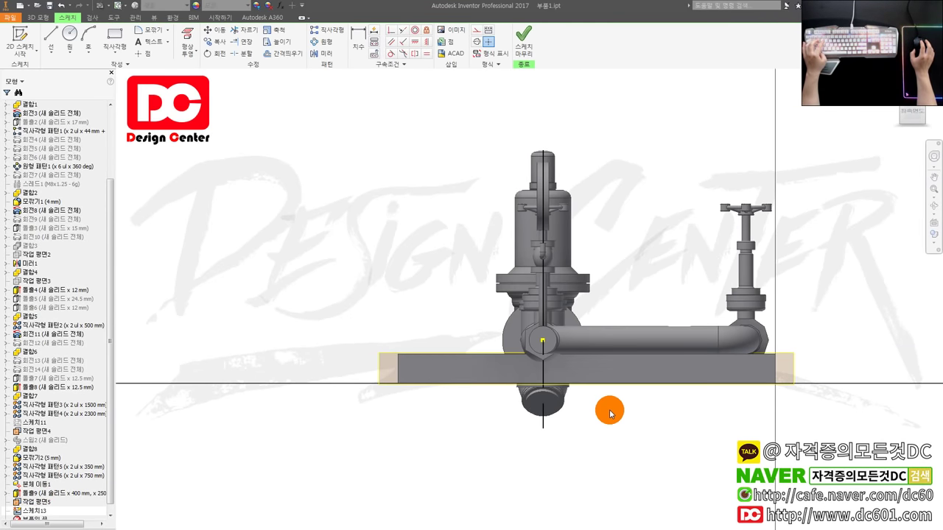
Slice the graphics at work plane 5 and bring the pipe hole centre into view.
scroll(611, 408, "down", 3)
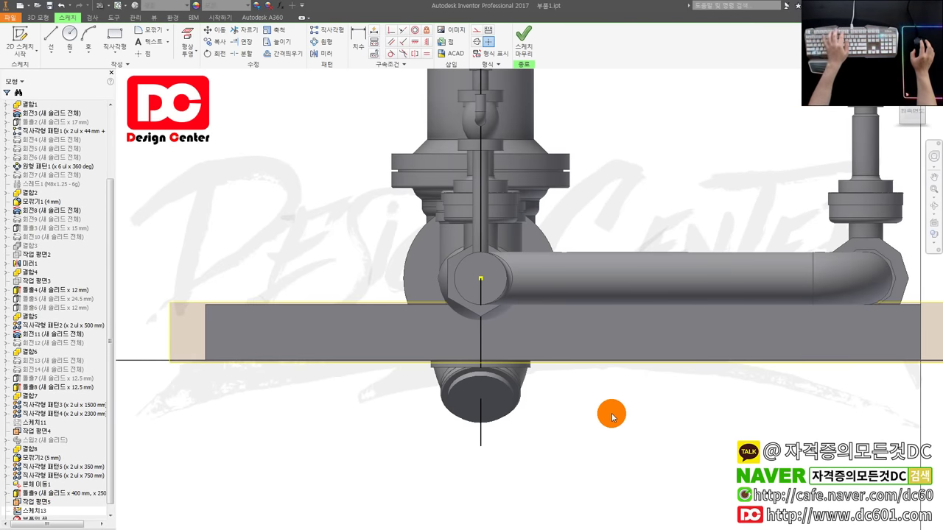
key("F7")
mouse_move(571, 398)
middle_mouse_down()
mouse_move(518, 422)
mouse_move(469, 427)
middle_mouse_up()
left_click(361, 322)
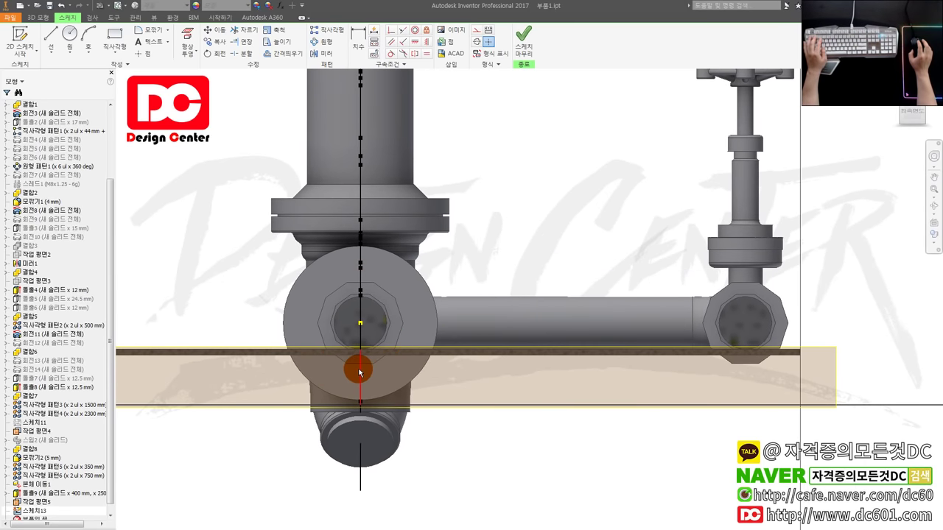
key("Escape")
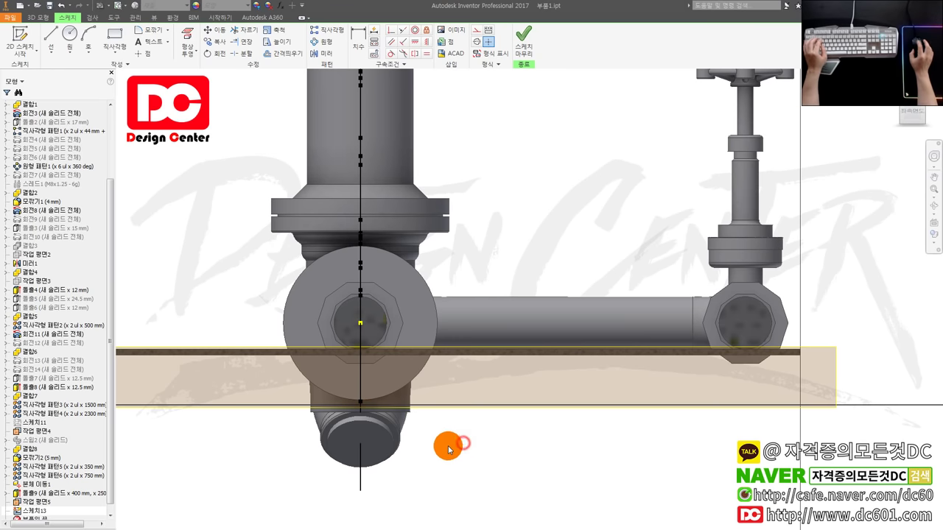
left_click(360, 323)
scroll(473, 362, "up", 1)
scroll(474, 362, "up", 2)
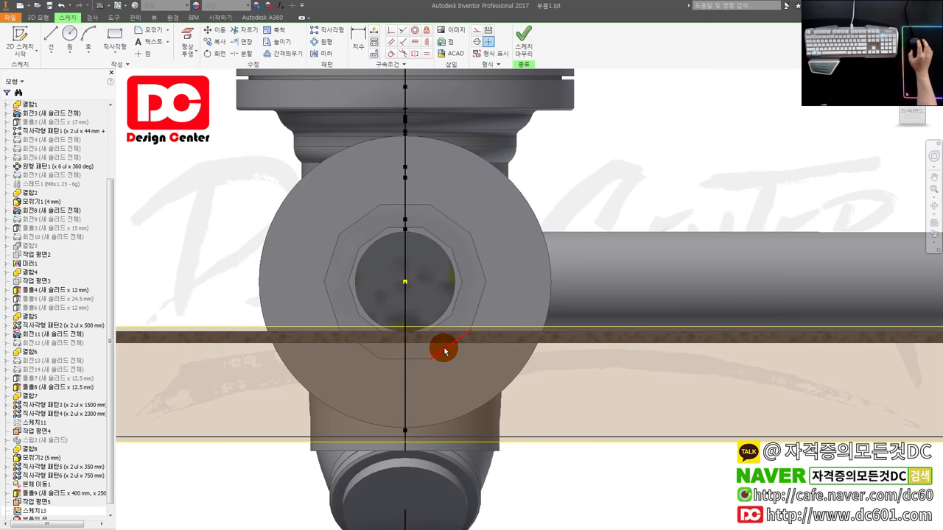
Draw a centre-point slot around the pipe hole and delete its bottom arc.
left_click(115, 52)
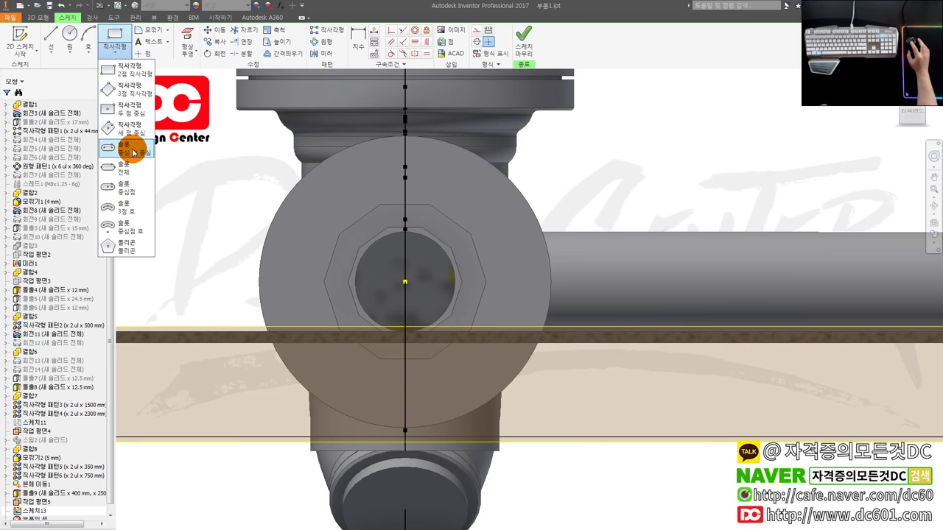
left_click(126, 184)
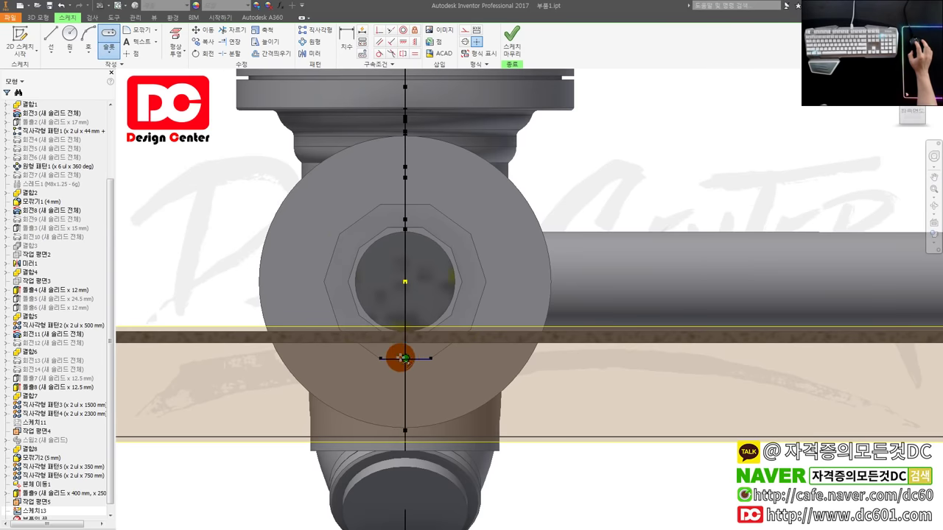
left_click(405, 366)
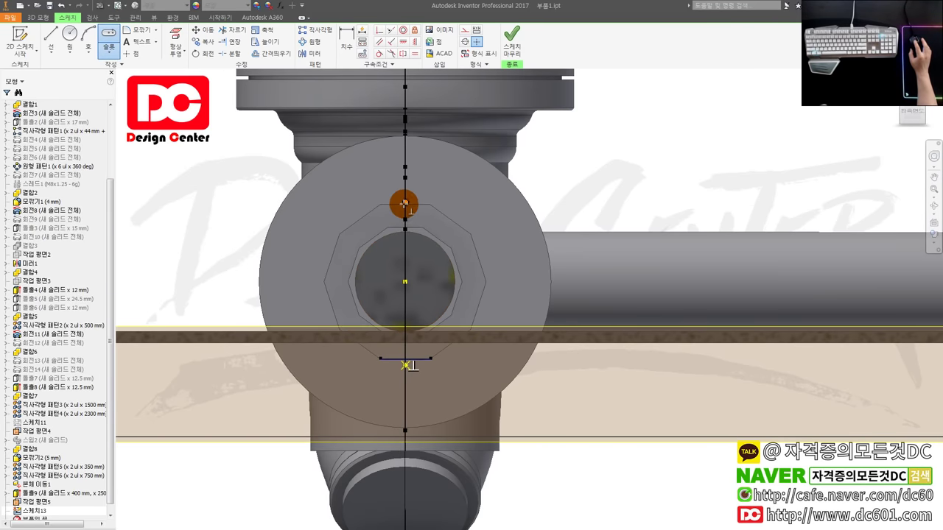
left_click(404, 206)
left_click(331, 210)
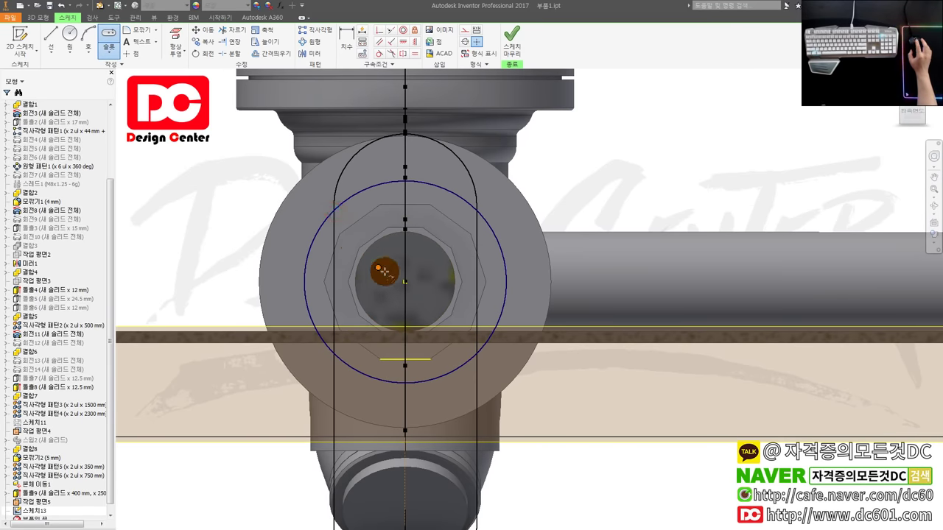
scroll(379, 274, "up", 2)
key("x")
left_click(413, 450)
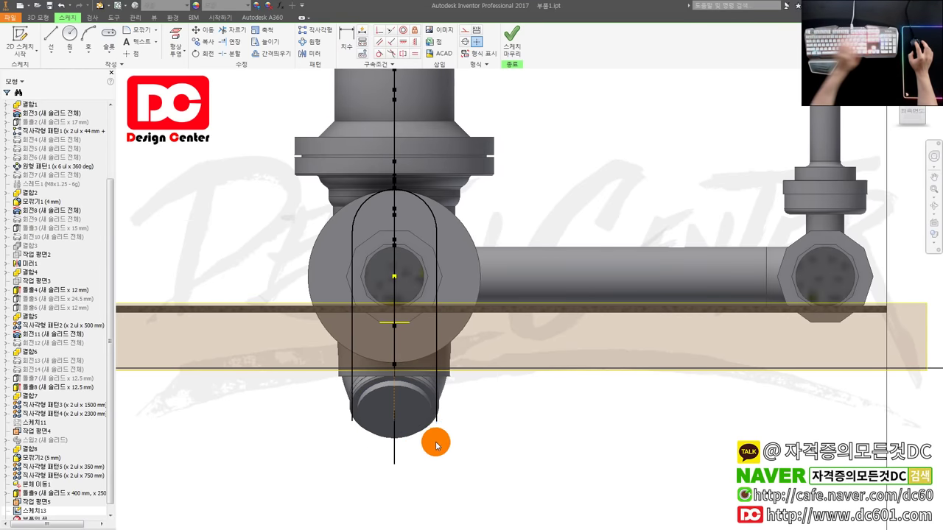
Add a 59 height dimension from the top arc, then undo it.
key("d")
left_click(396, 194)
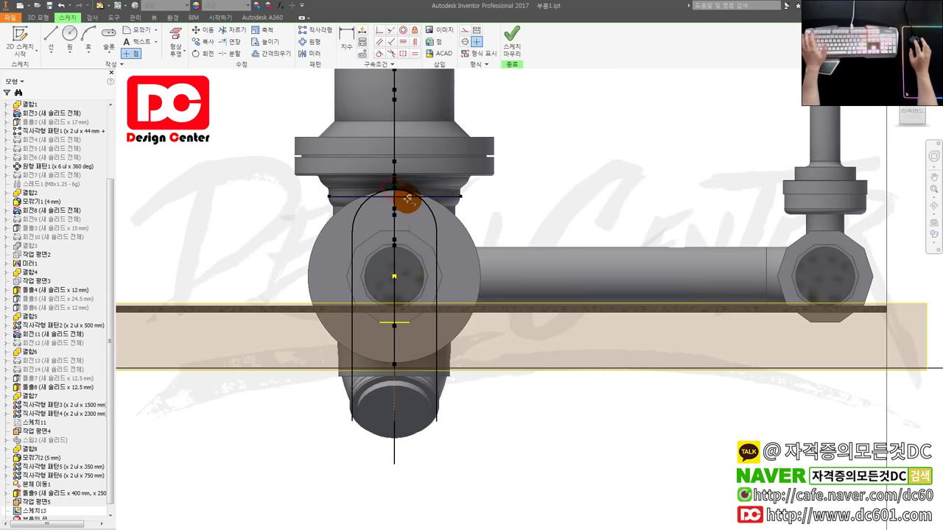
scroll(401, 190, "down", 2)
left_click(392, 194)
left_click(391, 413)
left_click(591, 258)
left_click(588, 251)
type("59")
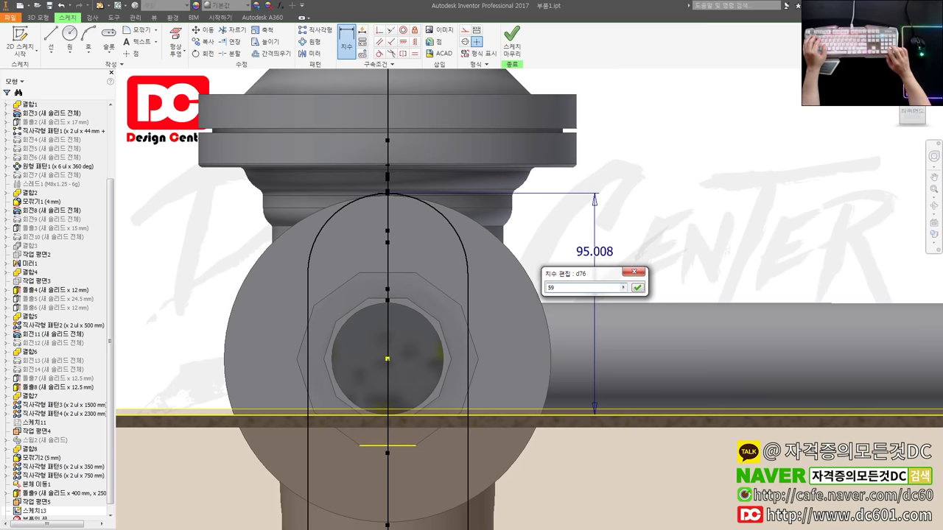
key("Return")
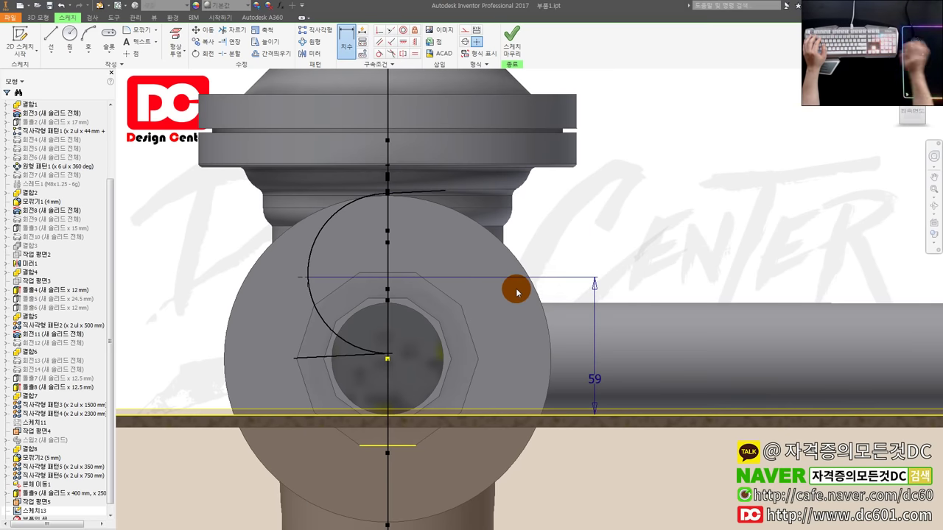
scroll(509, 288, "up", 2)
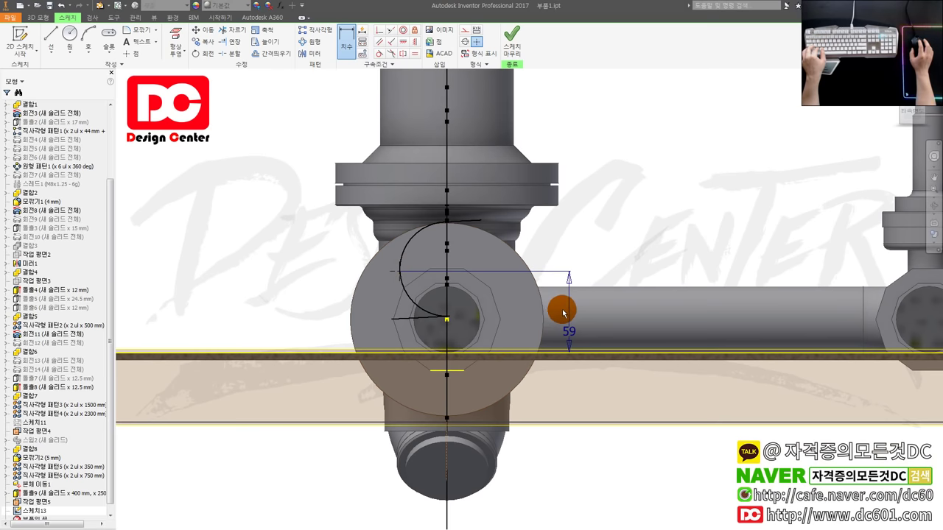
key("ctrl+z")
Dimension the slot width at 68.522 and attempt a radius on the top arc.
left_click(399, 349)
key("d")
left_click(494, 398)
mouse_move(510, 464)
middle_mouse_down()
mouse_move(506, 379)
mouse_move(531, 426)
middle_mouse_up()
left_click(543, 428)
key("Return")
left_click(468, 180)
left_click(578, 127)
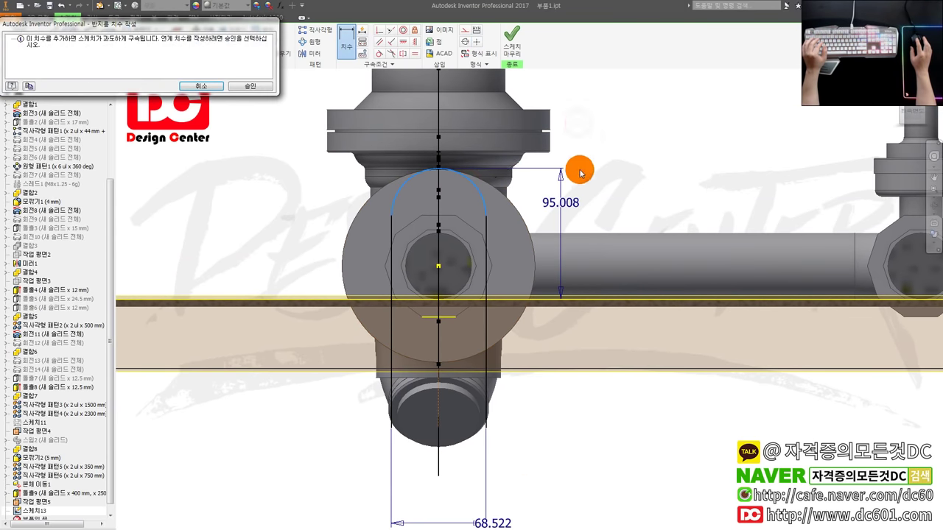
key("Escape")
key("Escape")
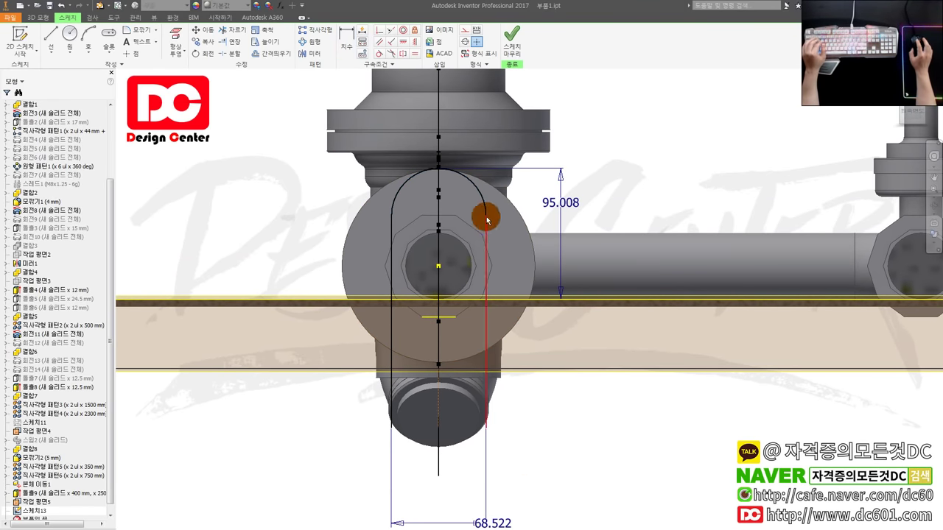
Change the height dimension to 59 and add a 36 horizontal length dimension.
double_click(558, 206)
type("59")
key("Return")
middle_click_drag(561, 405, 559, 350)
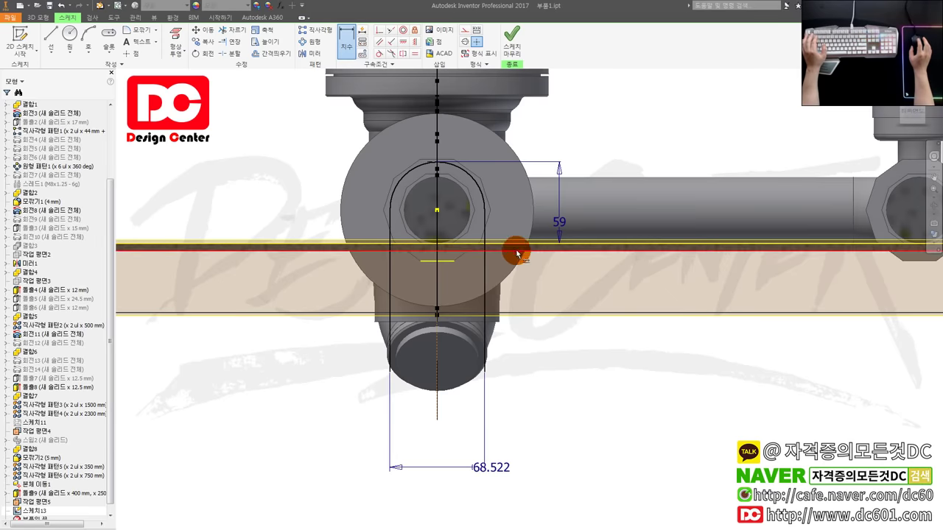
scroll(474, 198, "up", 3)
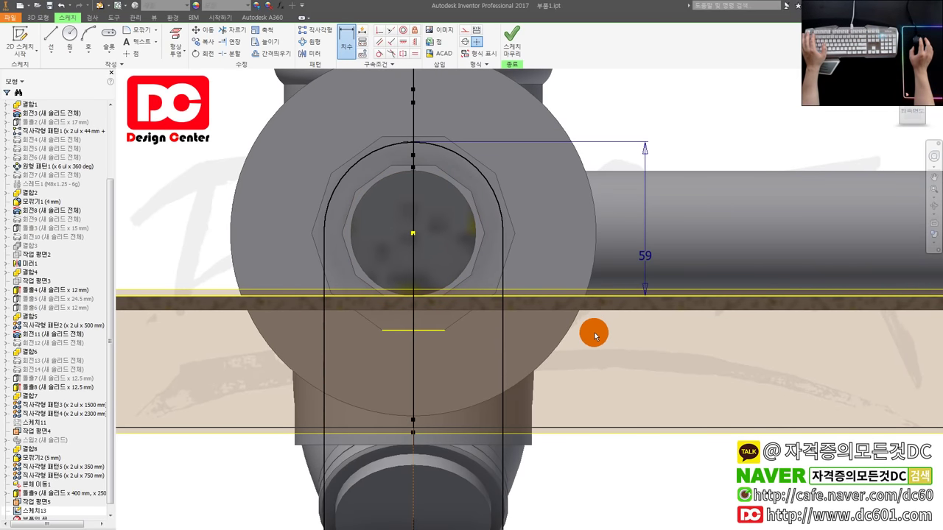
scroll(595, 333, "down", 3)
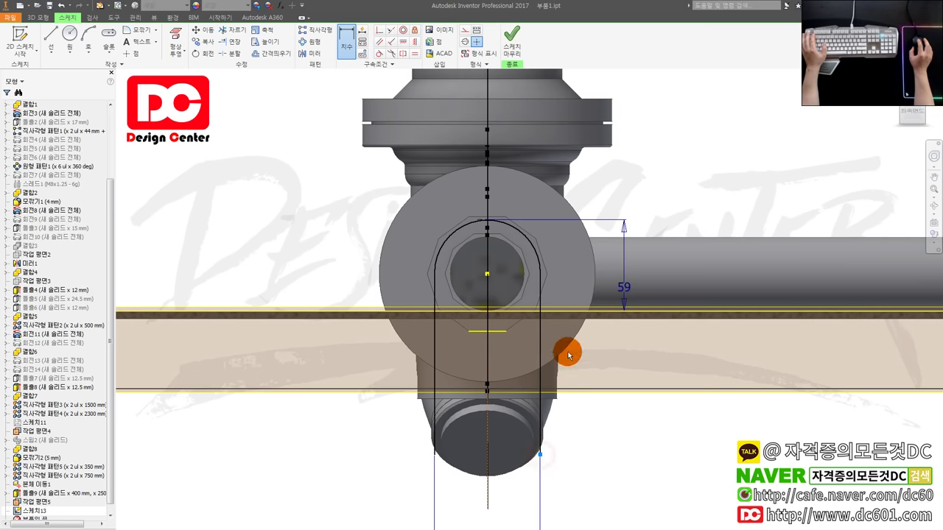
scroll(575, 318, "up", 3)
left_click(622, 313)
scroll(676, 347, "down", 3)
left_click(682, 354)
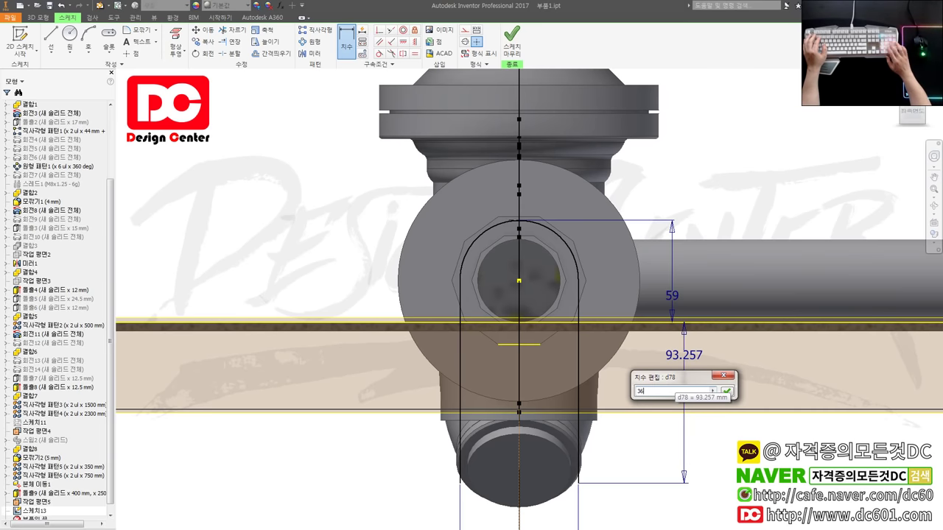
key("Return")
scroll(607, 342, "up", 1)
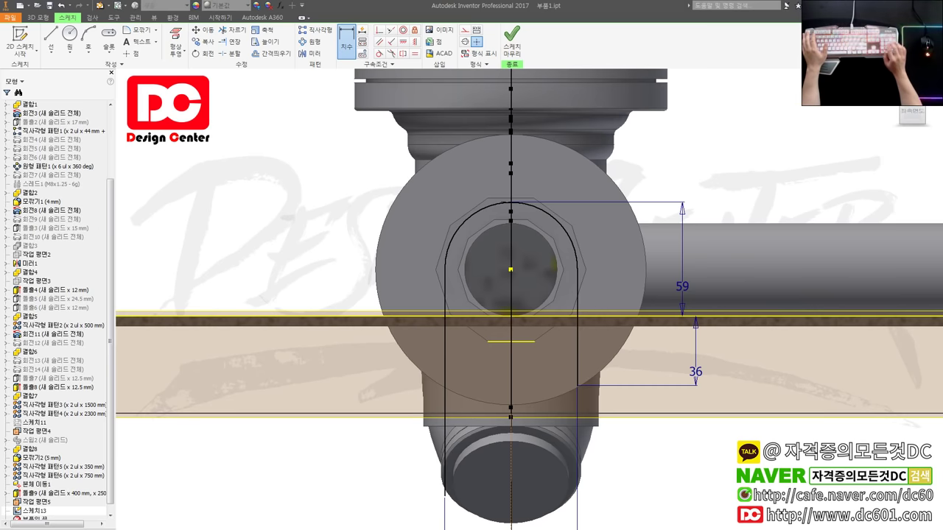
mouse_move(551, 220)
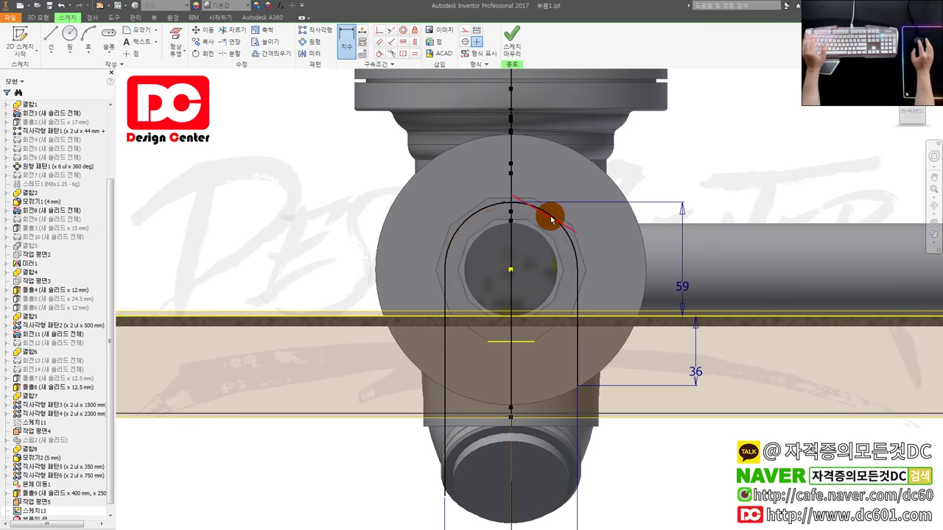
Set the U-bolt outline's slot width dimension to 29 and place it below the slot.
left_click(667, 163)
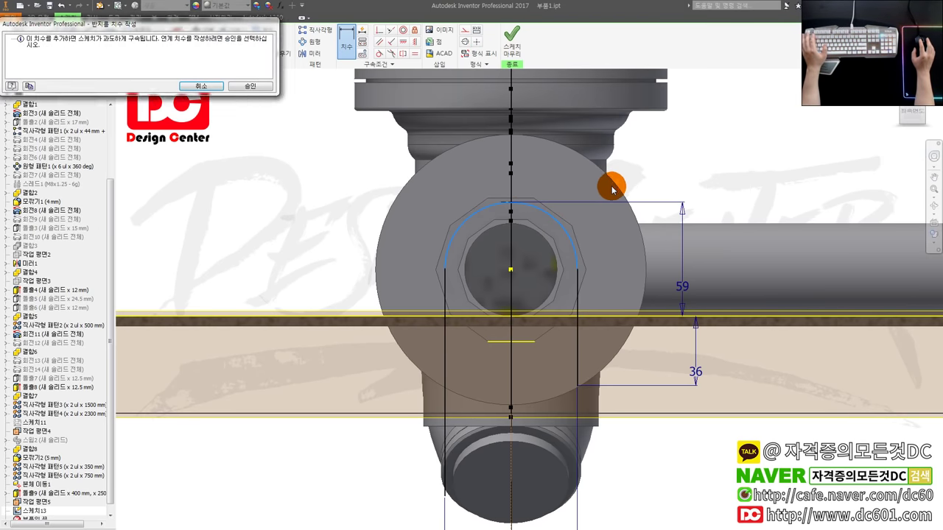
key("Return")
scroll(601, 217, "down", 2)
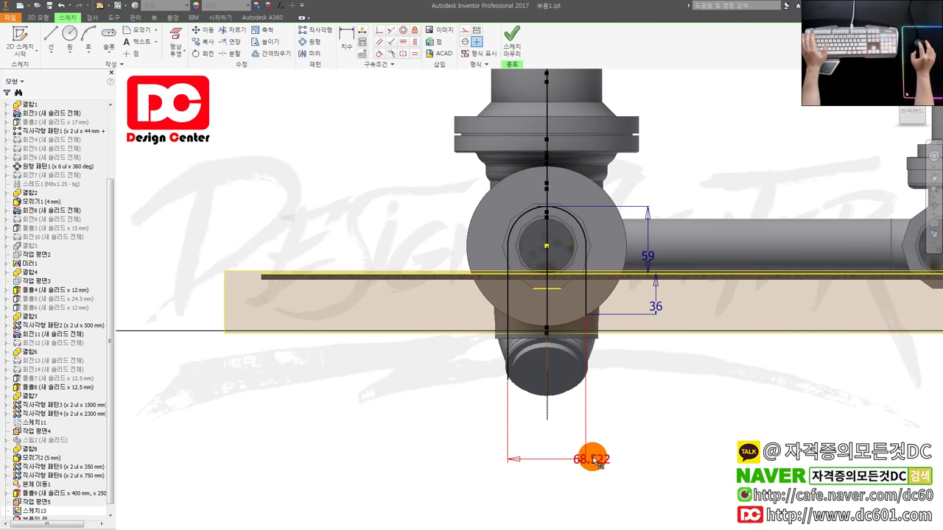
double_click(594, 459)
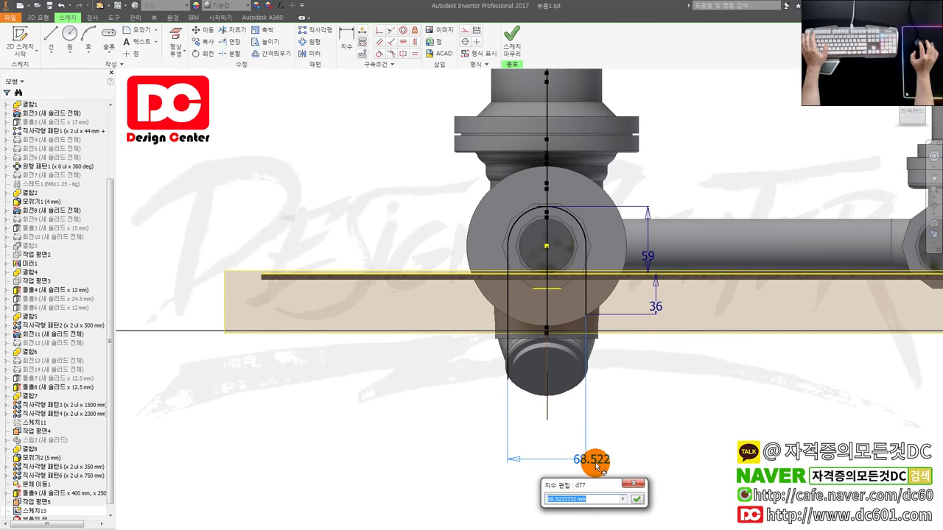
type("29")
key("Return")
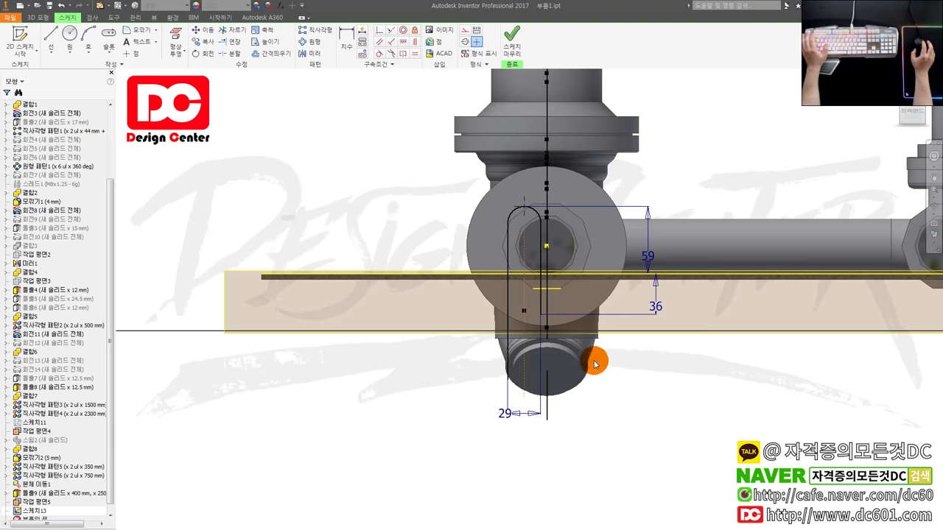
scroll(590, 354, "up", 3)
scroll(507, 343, "down", 2)
scroll(509, 340, "down", 2)
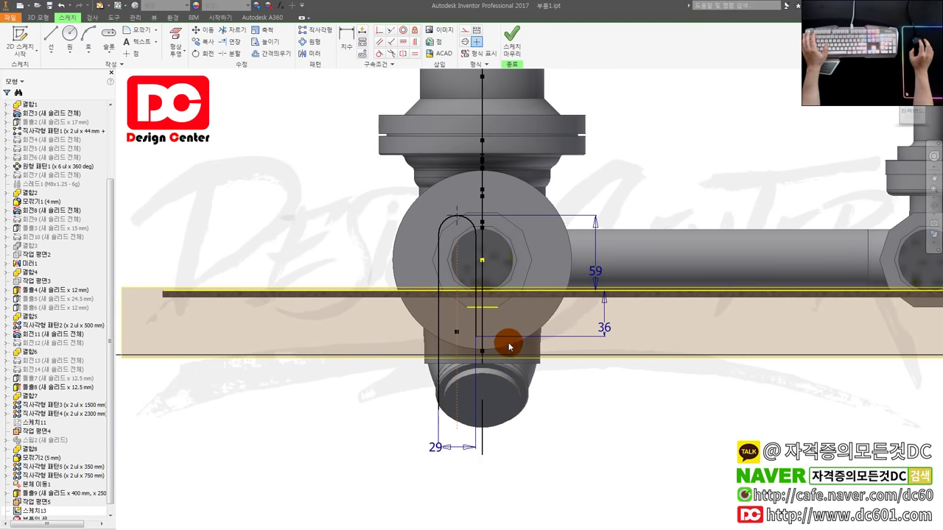
left_click_drag(472, 466, 535, 506)
left_click(543, 497)
scroll(505, 240, "up", 3)
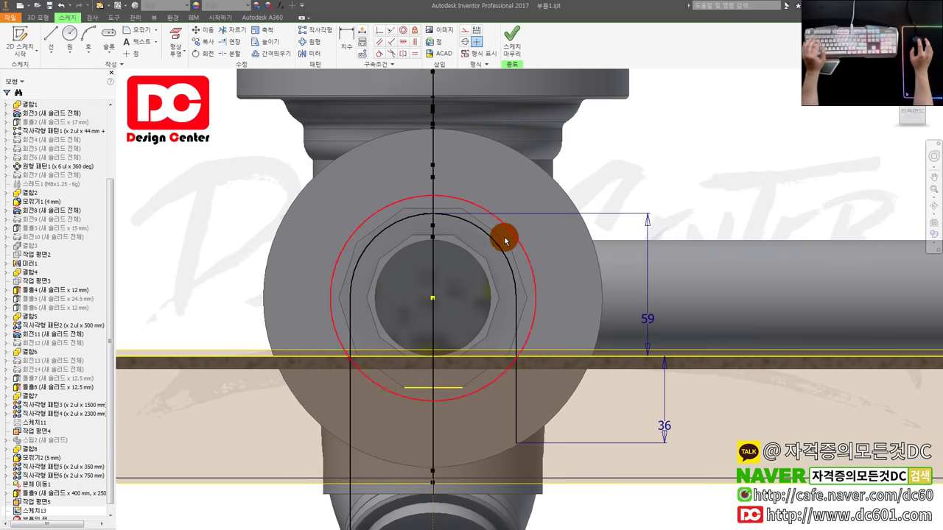
Dimension the upper arc of the U-bolt outline to 29.
key("d")
left_click(499, 234)
left_click(250, 160)
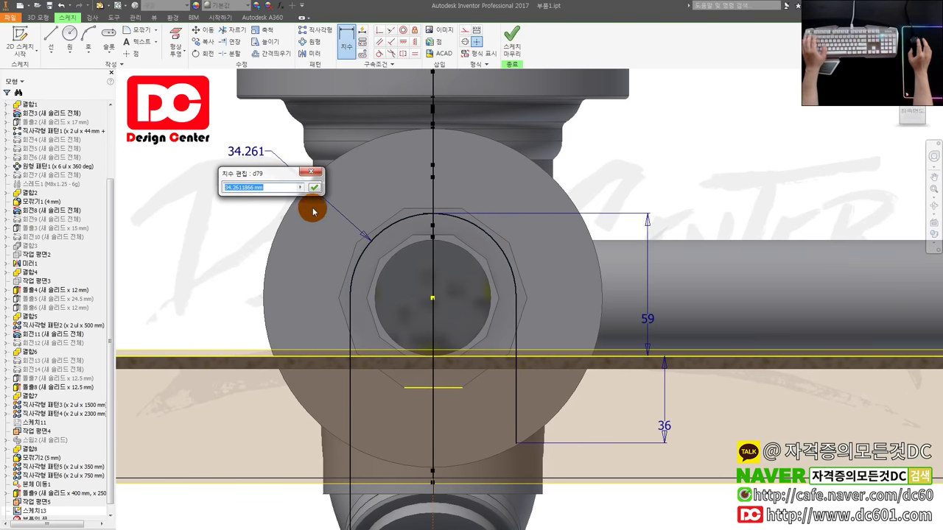
type("29")
key("Return")
scroll(291, 190, "down", 2)
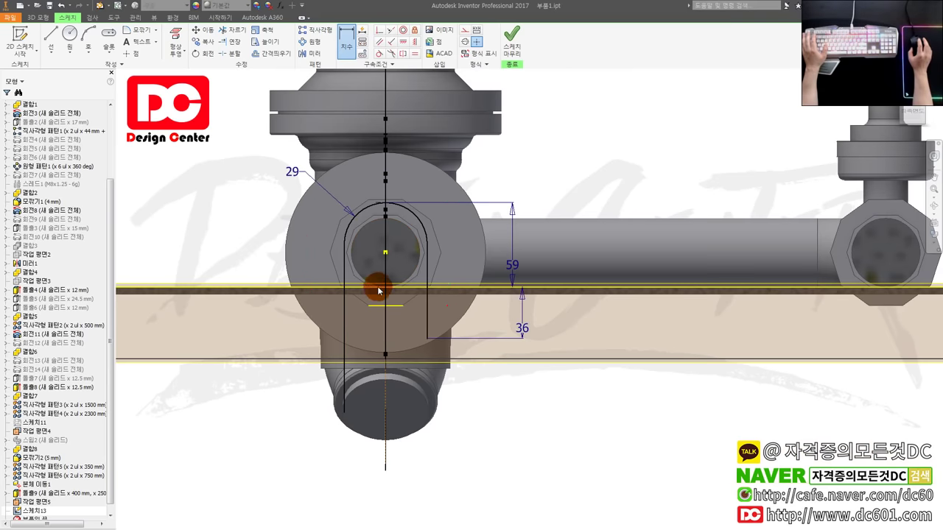
key("c")
left_click(385, 253)
key("Escape")
Constrain the U-bolt arc concentric with the pipe circle.
left_click_drag(341, 316, 368, 330)
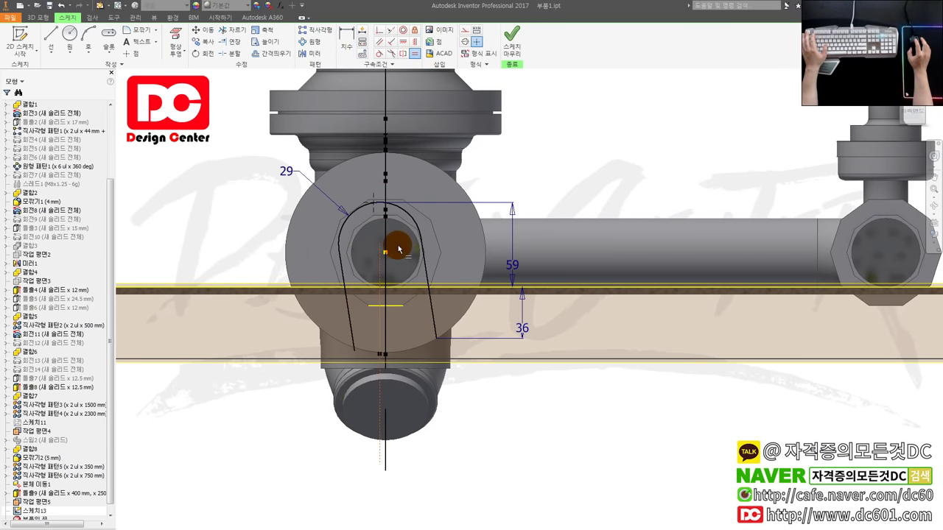
scroll(402, 224, "up", 3)
left_click(415, 42)
left_click(343, 184)
left_click(363, 264)
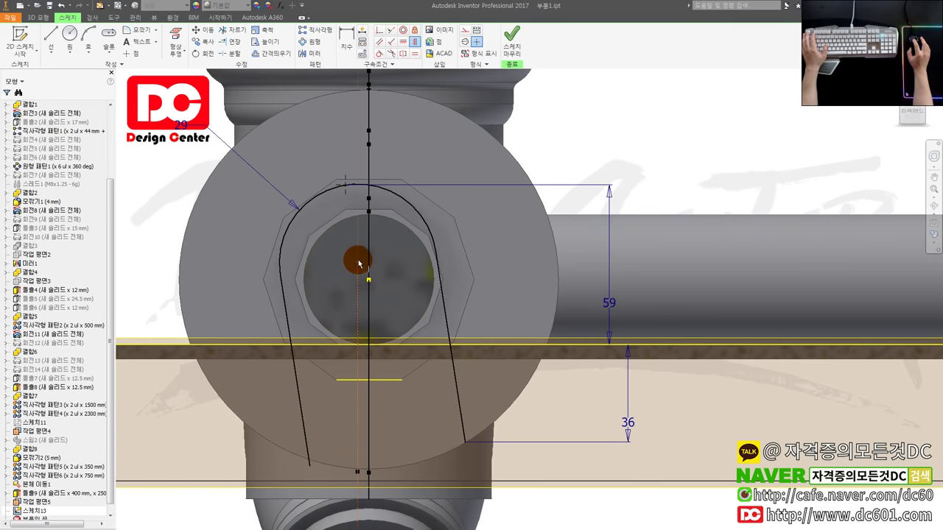
left_click(347, 208)
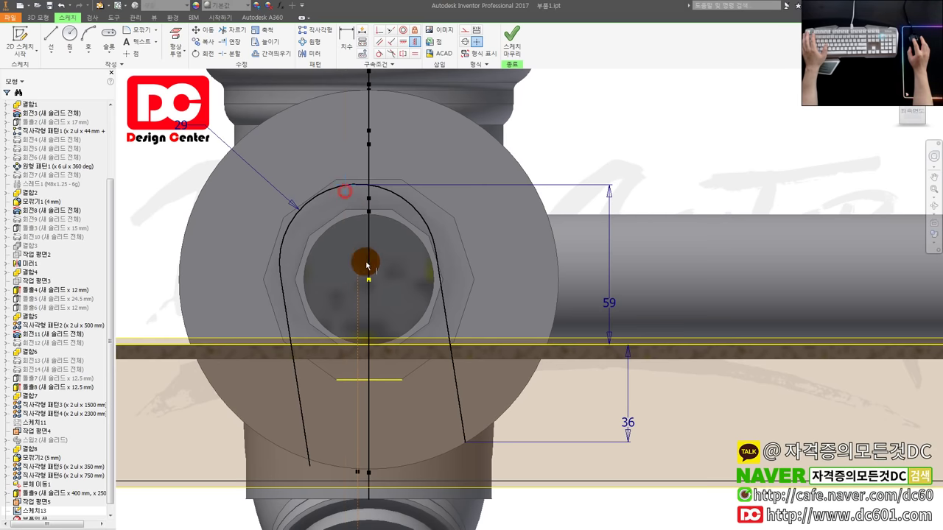
left_click(369, 278)
mouse_move(380, 285)
left_mouse_down()
mouse_move(470, 402)
mouse_move(453, 400)
left_mouse_up()
Make both U-bolt leg lines vertical and finish Sketch13.
left_click(414, 45)
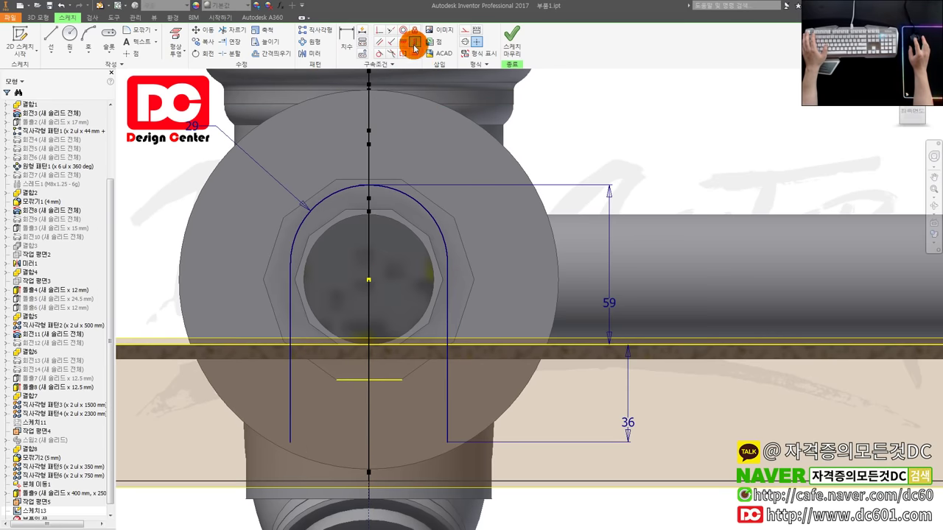
scroll(480, 268, "down", 3)
right_click_drag(550, 302, 626, 310)
mouse_move(457, 409)
middle_mouse_down("shift")
mouse_move(476, 392)
mouse_move(444, 391)
mouse_move(404, 420)
mouse_move(374, 374)
middle_mouse_up("shift")
Add a Normal to Curve at Point work plane at the U-bolt curve's end point.
scroll(374, 374, "up", 3)
left_click(443, 276)
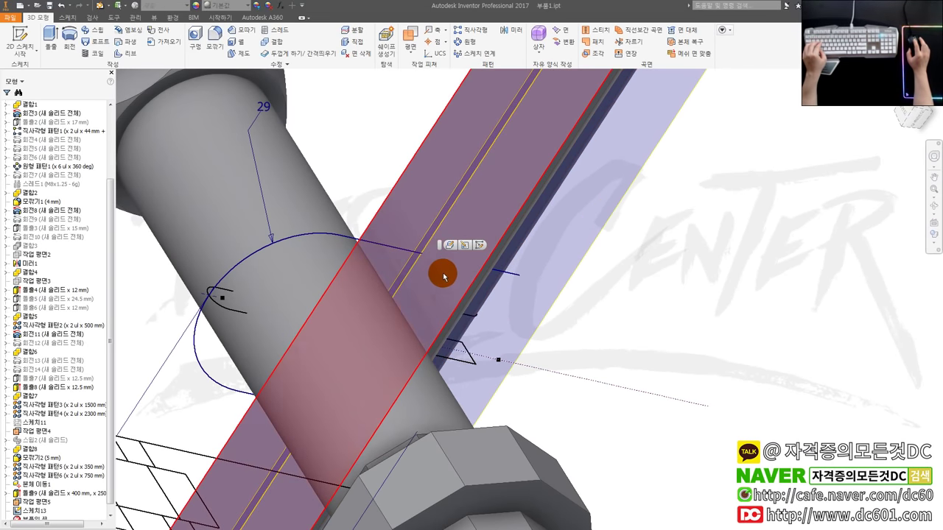
scroll(673, 317, "down", 3)
left_click(674, 318)
scroll(601, 322, "up", 1)
mouse_move(598, 321)
middle_mouse_down("shift")
mouse_move(539, 308)
mouse_move(617, 318)
mouse_move(603, 318)
middle_mouse_up("shift")
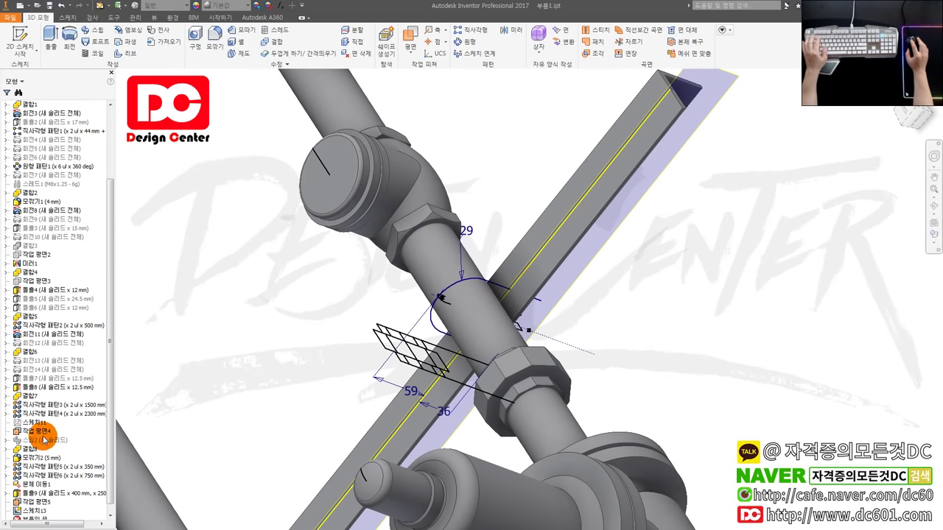
scroll(106, 506, "down", 1)
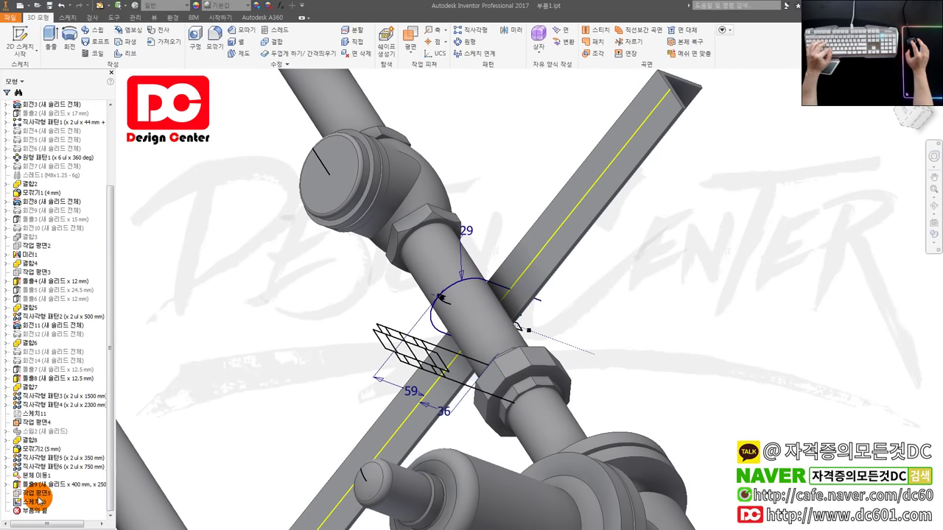
mouse_move(589, 361)
middle_mouse_down("shift")
mouse_move(501, 370)
mouse_move(358, 315)
middle_mouse_up("shift")
left_click(410, 46)
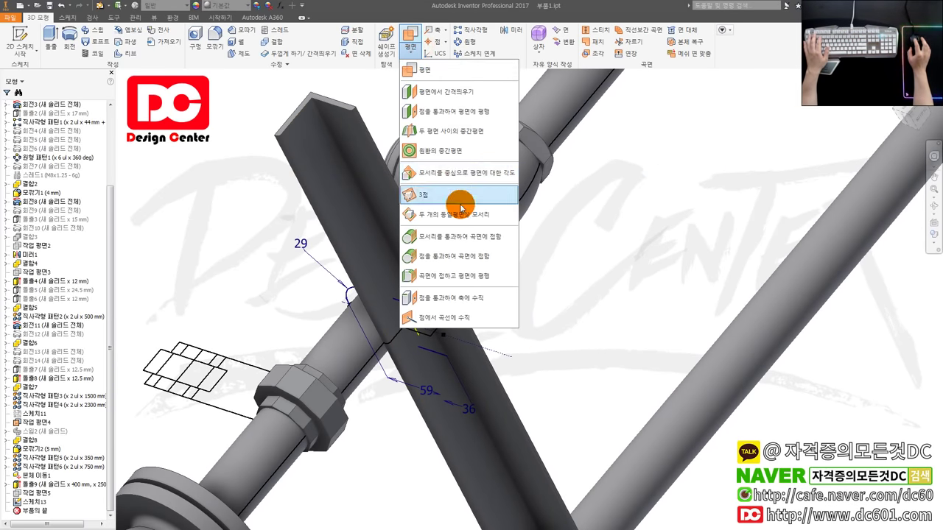
left_click(449, 319)
scroll(422, 308, "up", 3)
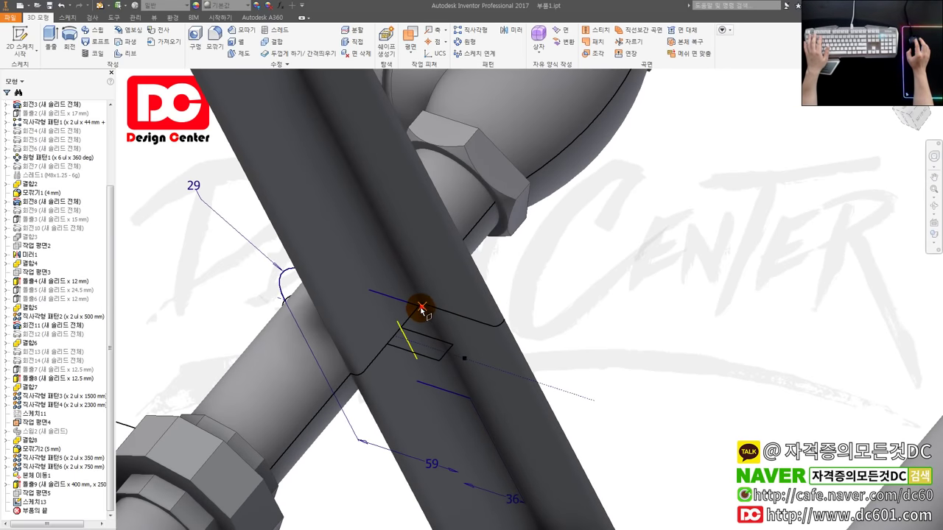
left_click(425, 312)
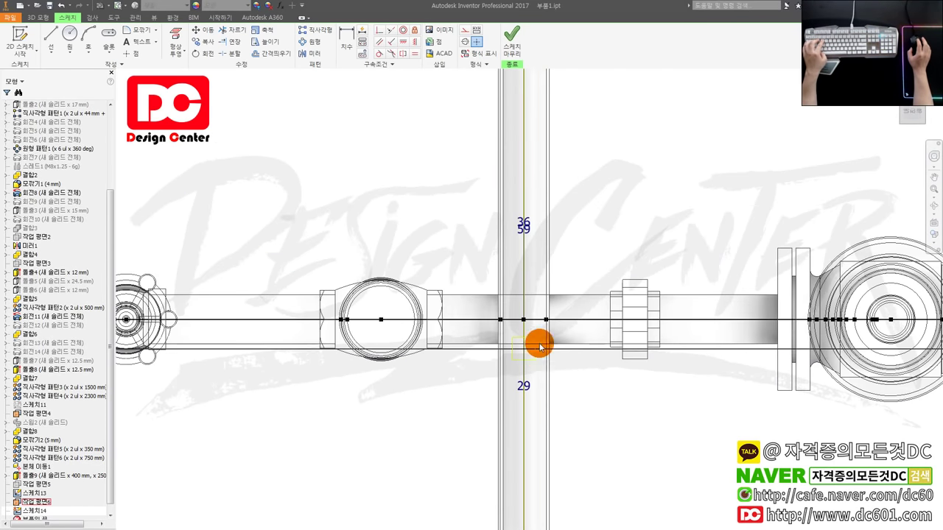
Draw a 10 mm diameter circle at the U-bolt curve's end and finish Sketch14.
key("c")
scroll(523, 355, "down", 2)
scroll(527, 361, "up", 2)
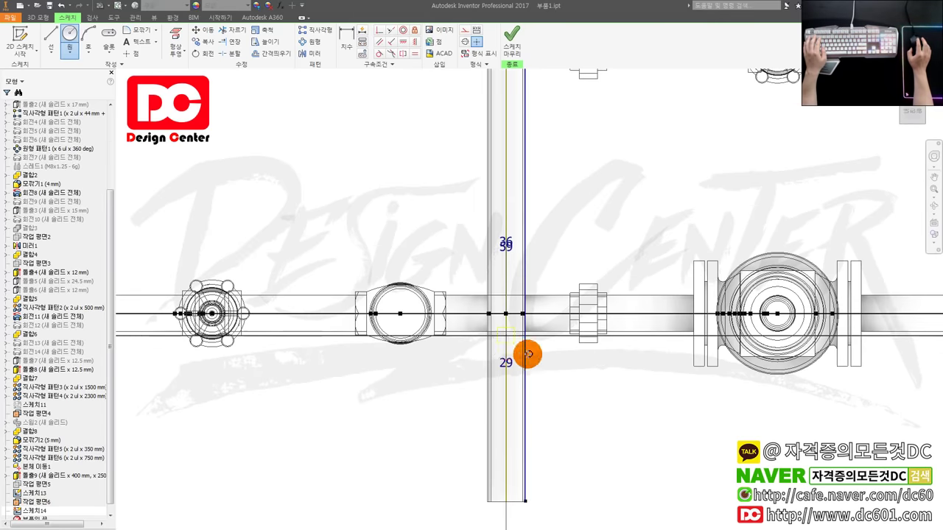
scroll(519, 350, "up", 1)
left_click(515, 342)
left_click(552, 359)
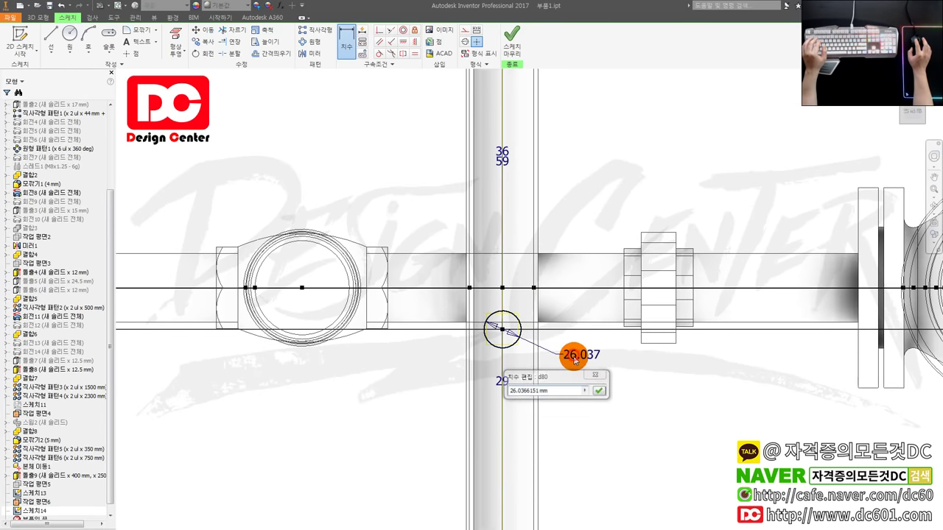
key("Return")
type("10")
key("Return")
key("ctrl+Return")
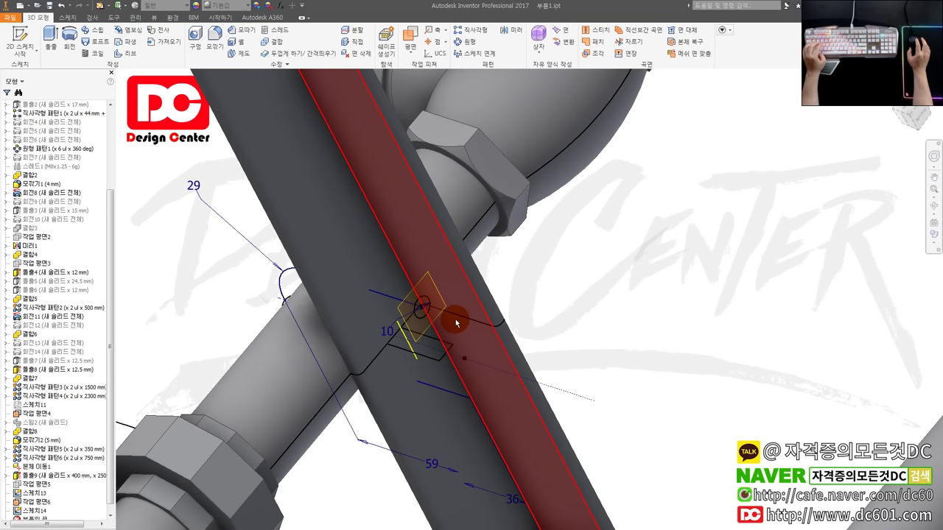
mouse_move(455, 323)
middle_mouse_down("shift")
mouse_move(511, 322)
mouse_move(572, 351)
mouse_move(453, 300)
middle_mouse_up("shift")
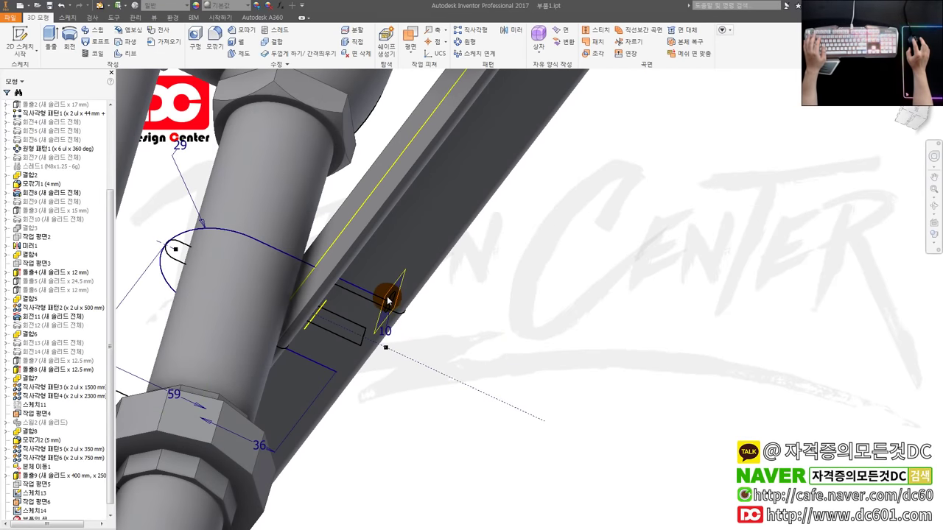
key("ctrl+shift+s")
mouse_move(389, 309)
middle_mouse_down("shift")
mouse_move(428, 315)
mouse_move(363, 295)
middle_mouse_up("shift")
Sweep the 10 mm circle along the U-bolt outline path to create Sweep3.
left_click(249, 182)
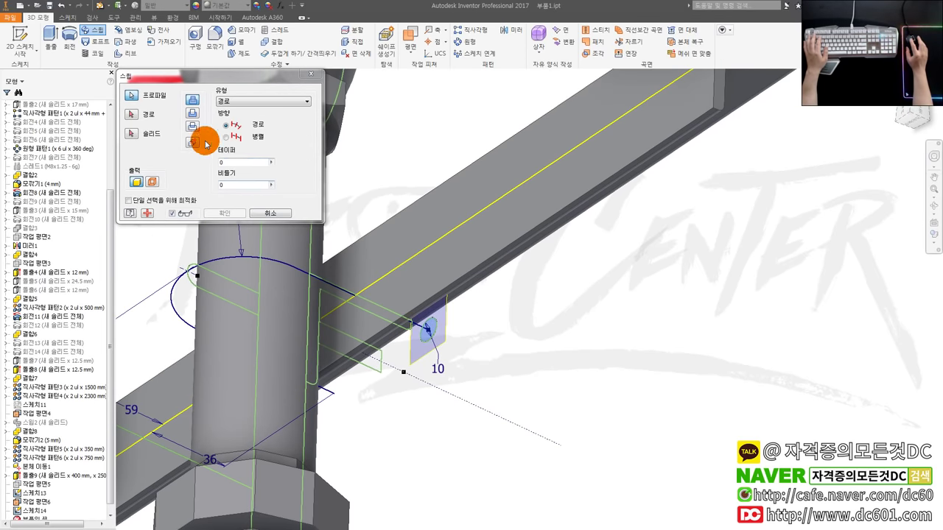
left_click(335, 284)
mouse_move(369, 293)
middle_mouse_down("shift")
mouse_move(382, 315)
mouse_move(442, 312)
middle_mouse_up("shift")
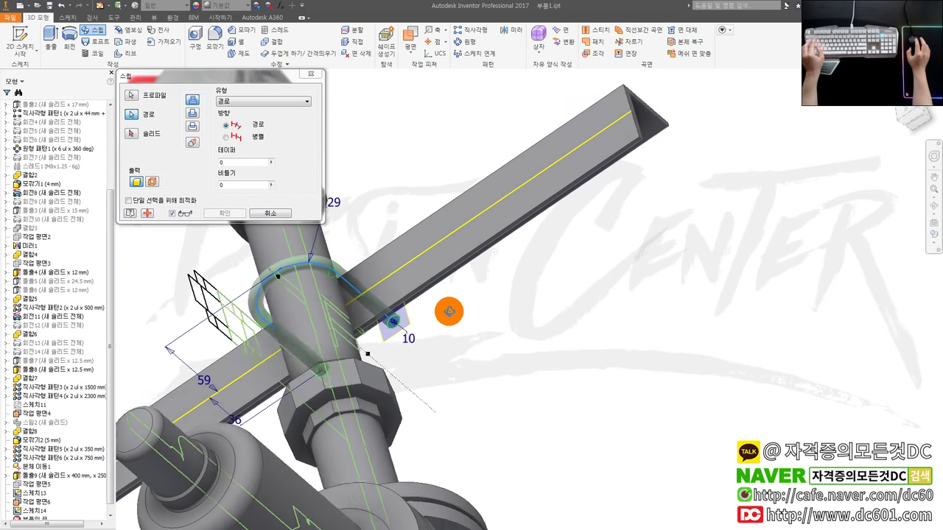
left_click(190, 142)
left_click(227, 214)
middle_click_drag(400, 310, 426, 276, "shift")
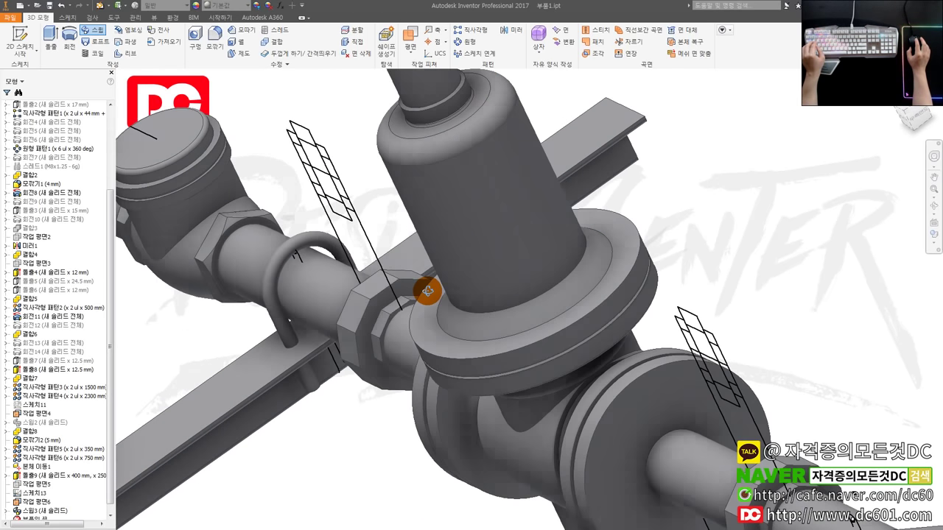
scroll(426, 276, "down", 3)
mouse_move(312, 214)
middle_mouse_down("shift")
mouse_move(276, 239)
mouse_move(342, 238)
mouse_move(428, 215)
mouse_move(315, 260)
middle_mouse_up("shift")
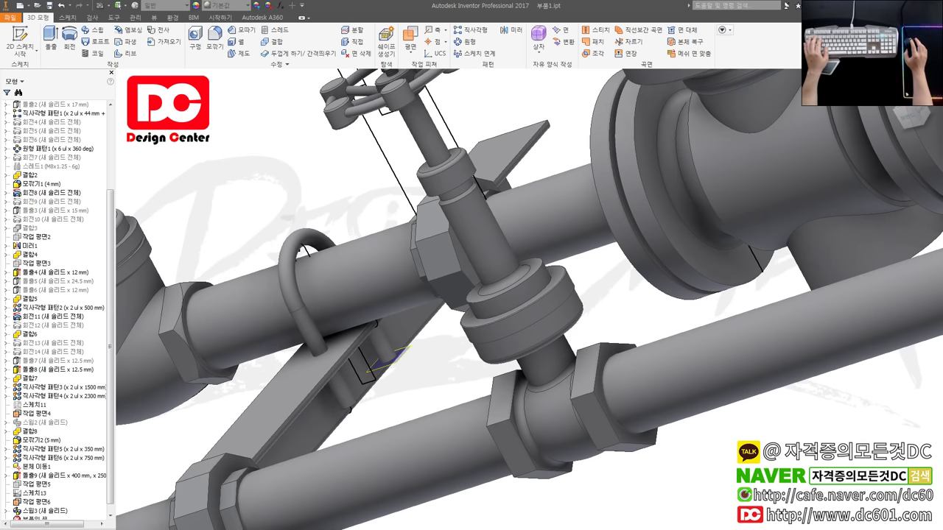
Edit Sketch13's 59 mm height dimension and finish the sketch.
scroll(320, 294, "down", 5)
scroll(307, 301, "down", 3)
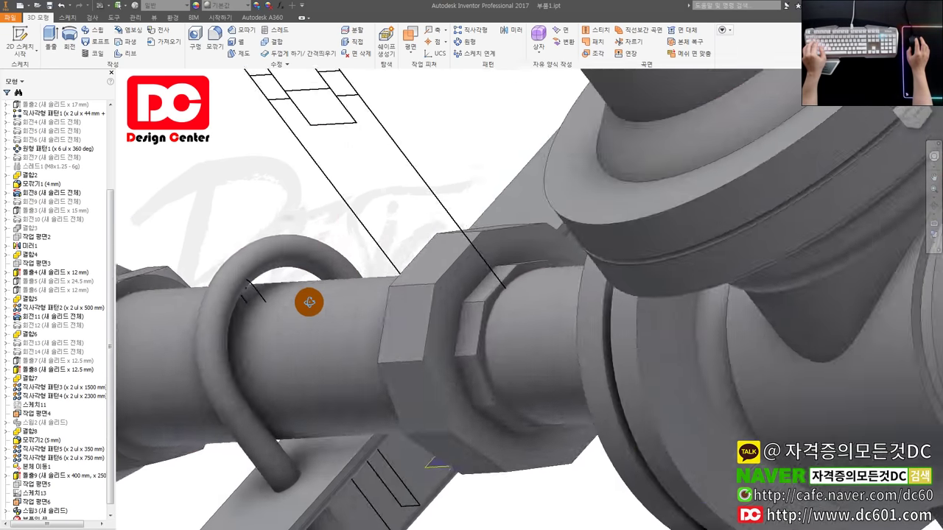
scroll(285, 317, "down", 3)
scroll(285, 316, "up", 3)
mouse_move(285, 312)
middle_mouse_down("shift")
mouse_move(248, 322)
mouse_move(231, 299)
mouse_move(238, 282)
mouse_move(257, 278)
mouse_move(252, 317)
middle_mouse_up("shift")
scroll(100, 383, "down", 1)
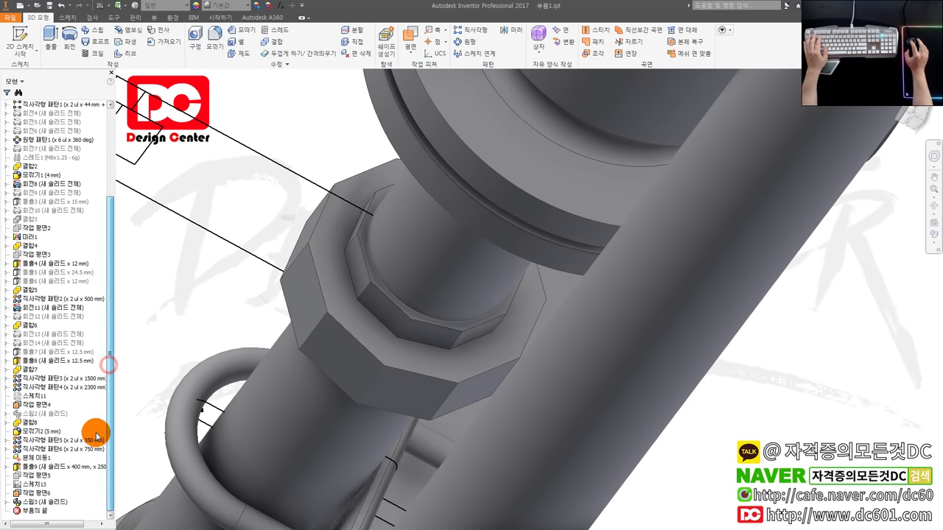
left_click(33, 485)
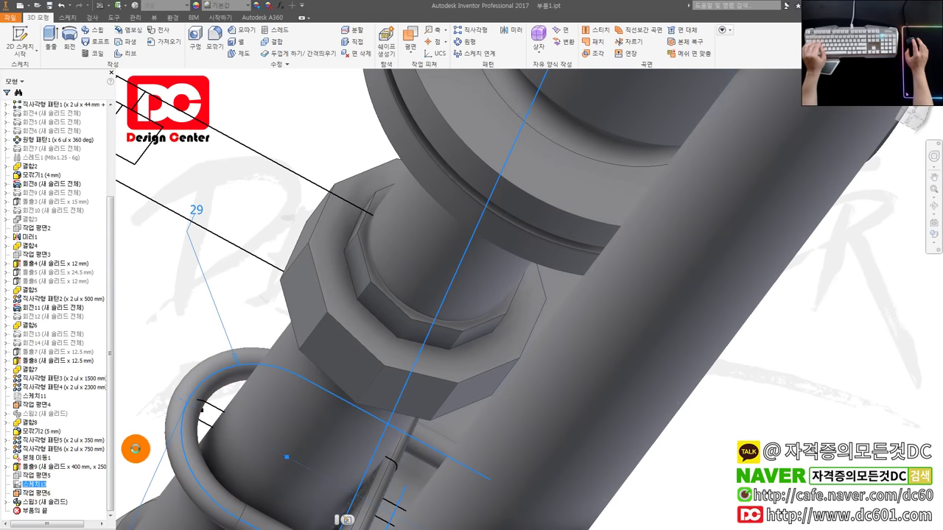
double_click(168, 446)
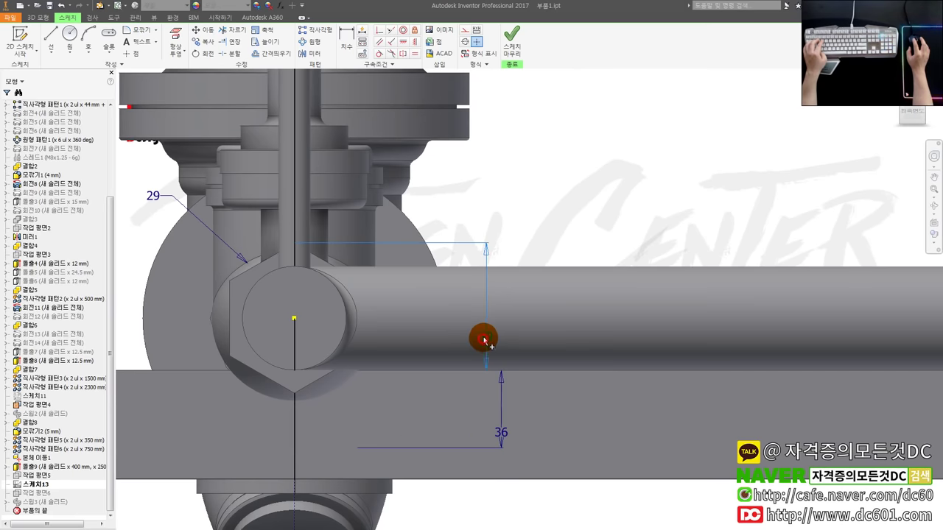
double_click(484, 339)
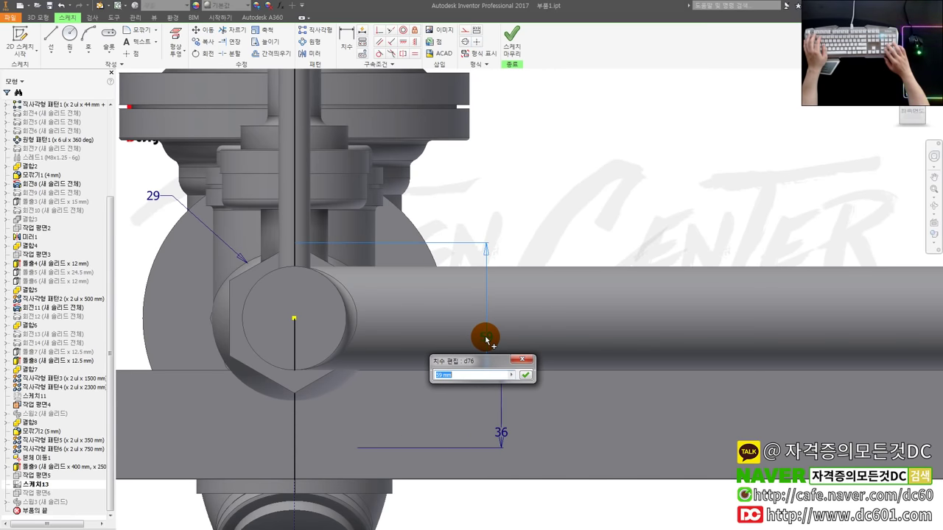
key("Return")
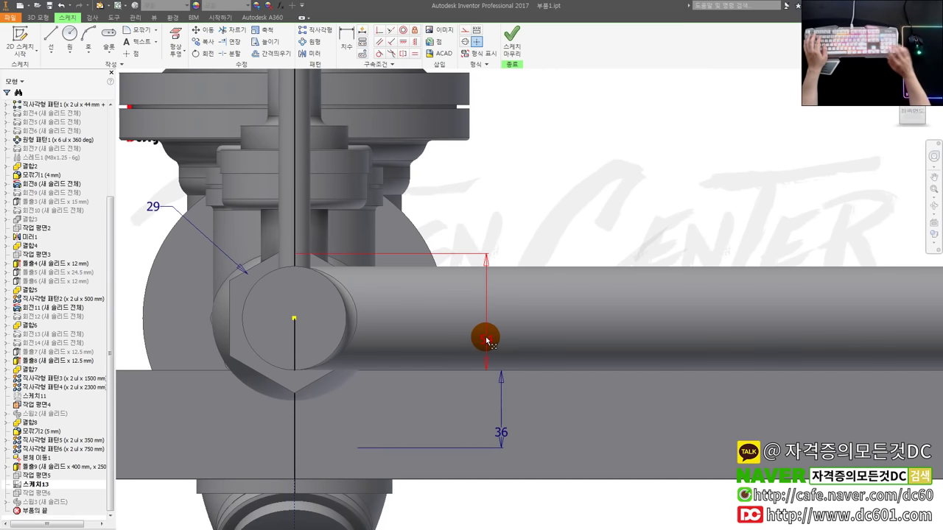
key("s")
Orbit the piping assembly and start a chamfer on the U-bolt leg end edge.
scroll(239, 349, "down", 5)
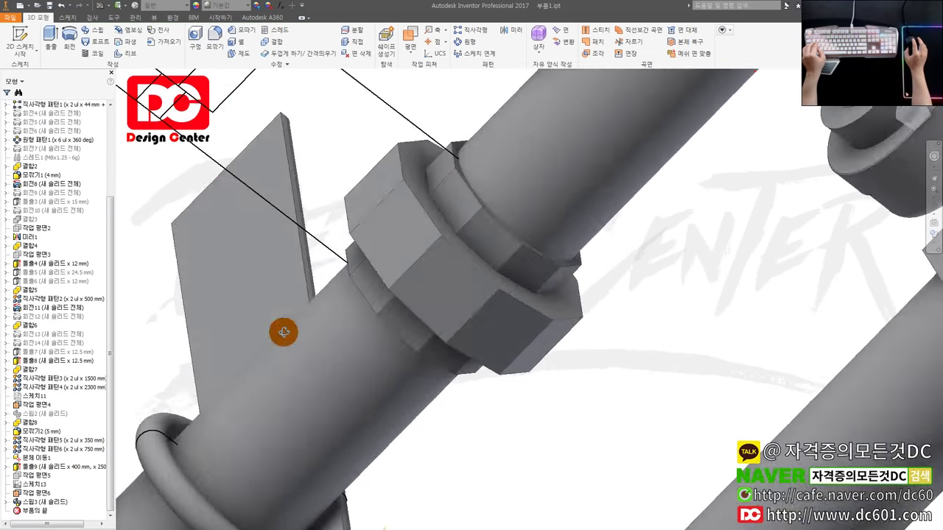
scroll(284, 331, "down", 5)
mouse_move(305, 364)
middle_mouse_down("shift")
mouse_move(374, 349)
mouse_move(413, 302)
mouse_move(314, 274)
middle_mouse_up("shift")
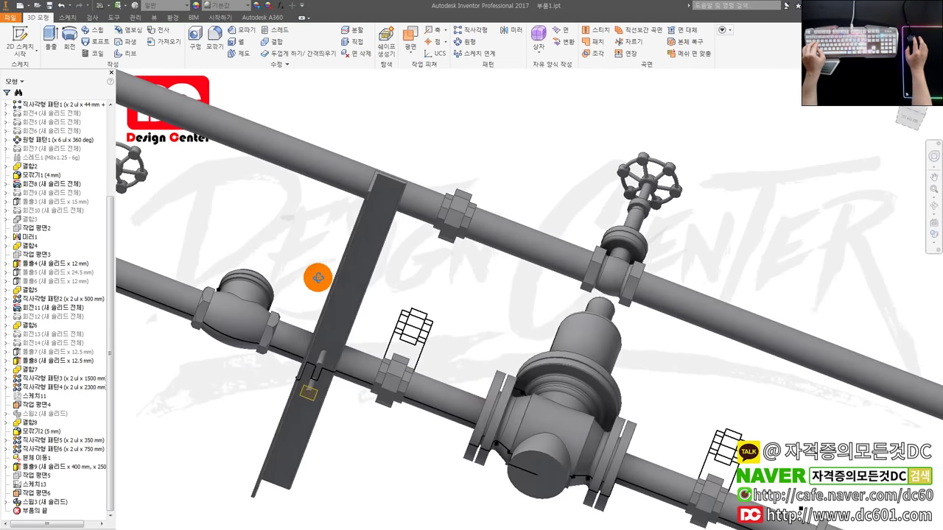
scroll(348, 366, "up", 5)
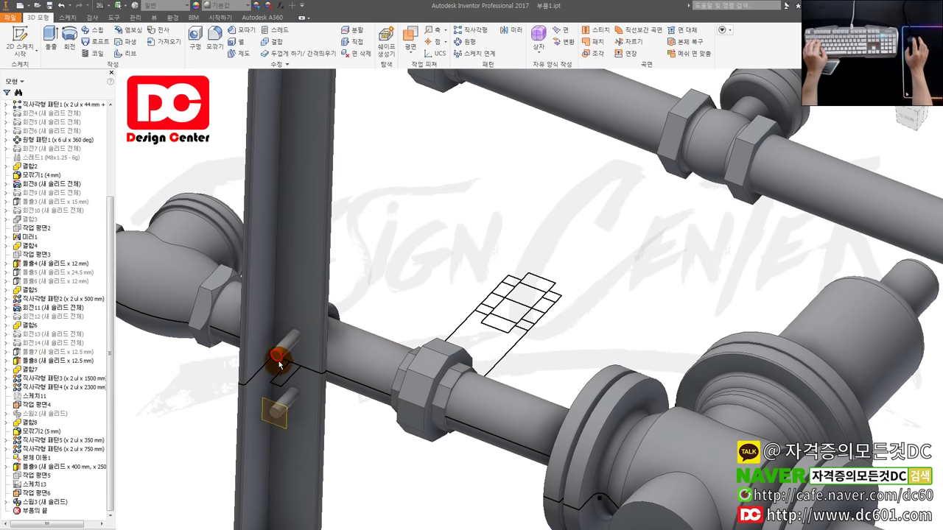
scroll(452, 341, "up", 2)
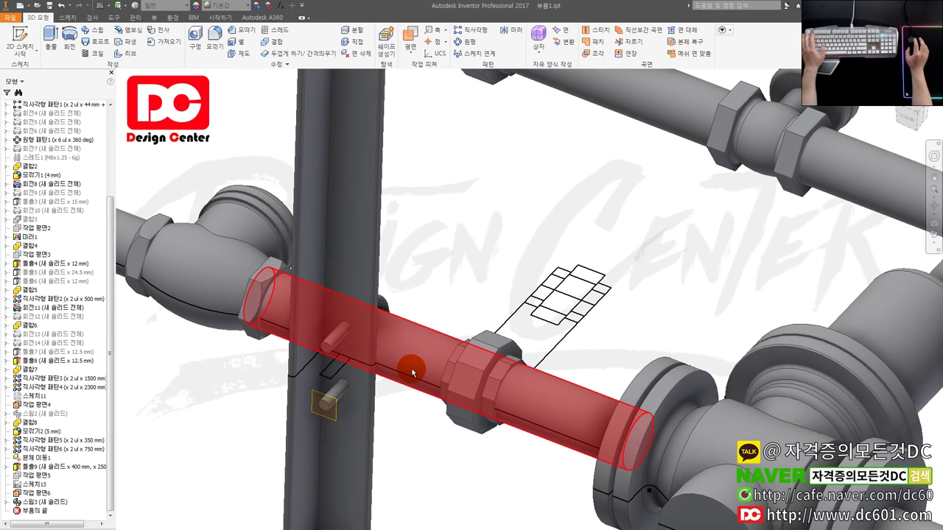
scroll(333, 355, "up", 2)
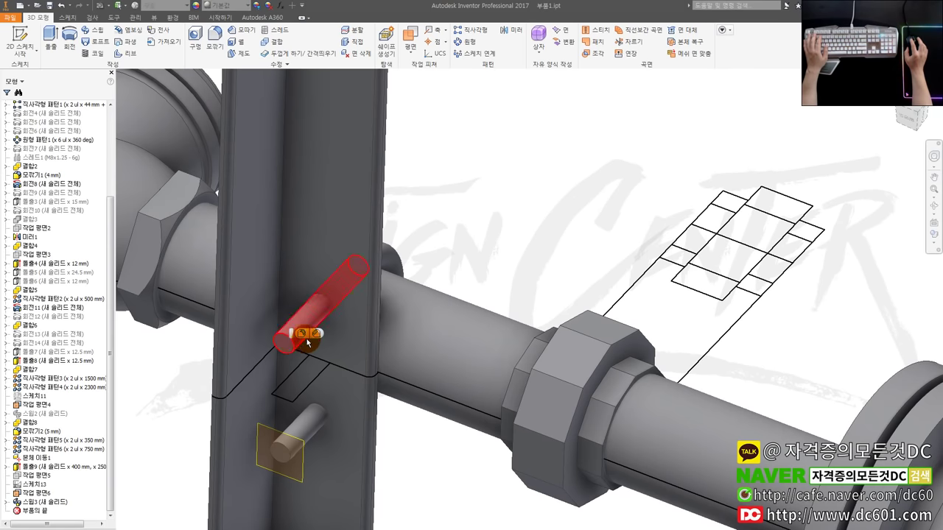
key("ctrl+shift+k")
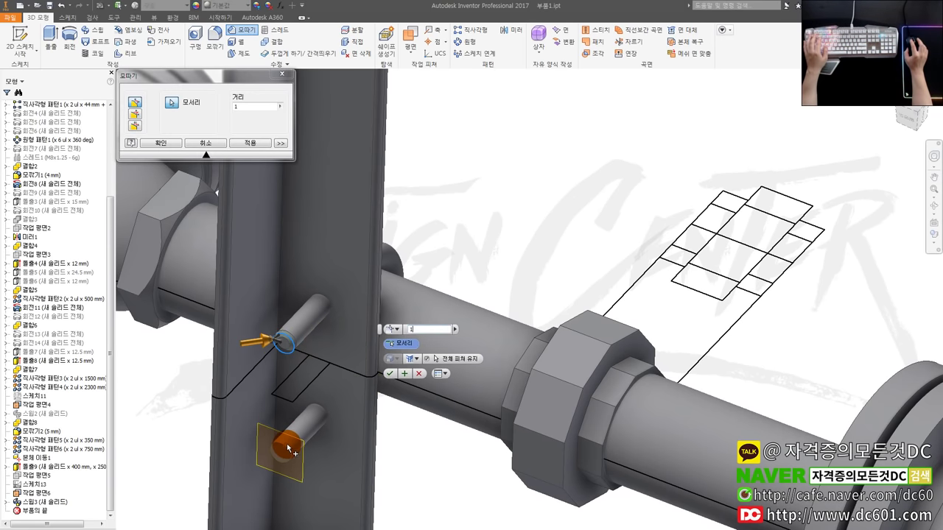
Apply a 1 mm chamfer to both U-bolt leg end edges.
left_click(288, 454)
left_click(384, 484)
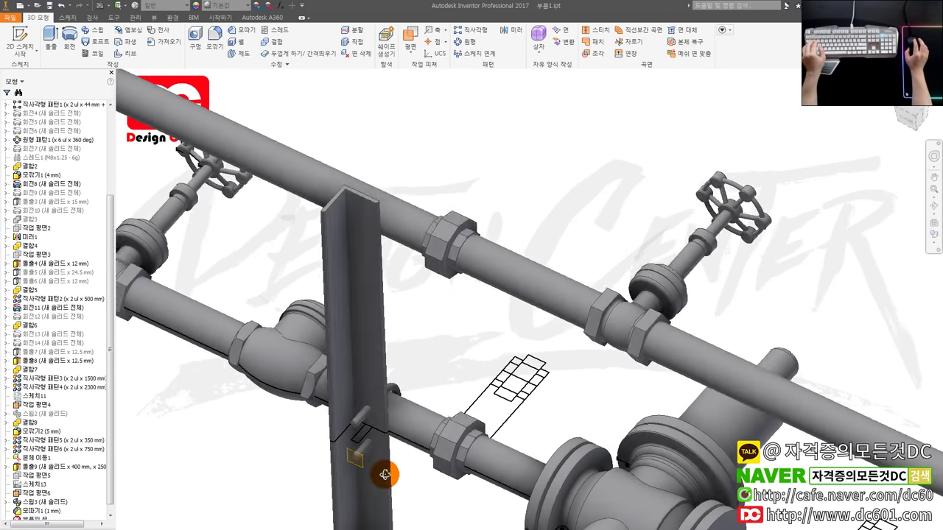
middle_click_drag(384, 484, 368, 484, "shift")
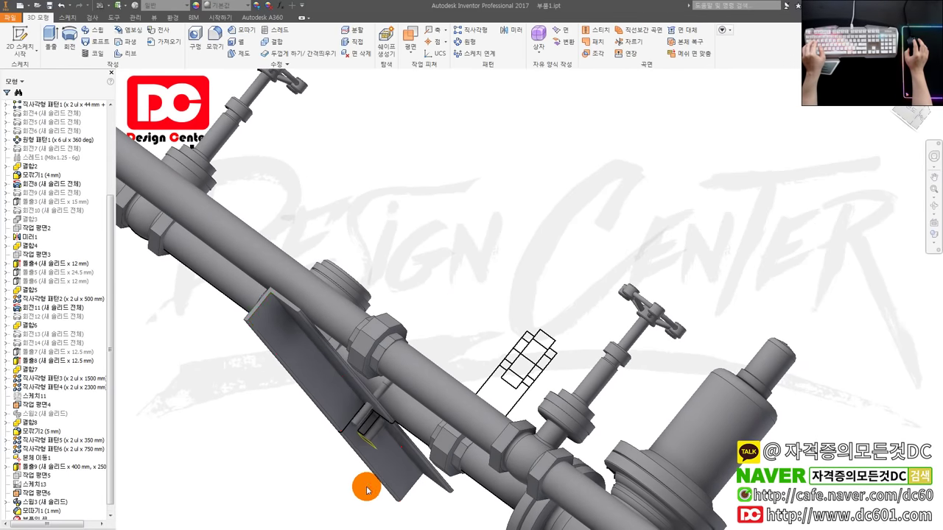
Expand Solid Bodies, select support plate body 솔리드30, and orbit to the U-bolt.
left_click_drag(112, 269, 110, 126)
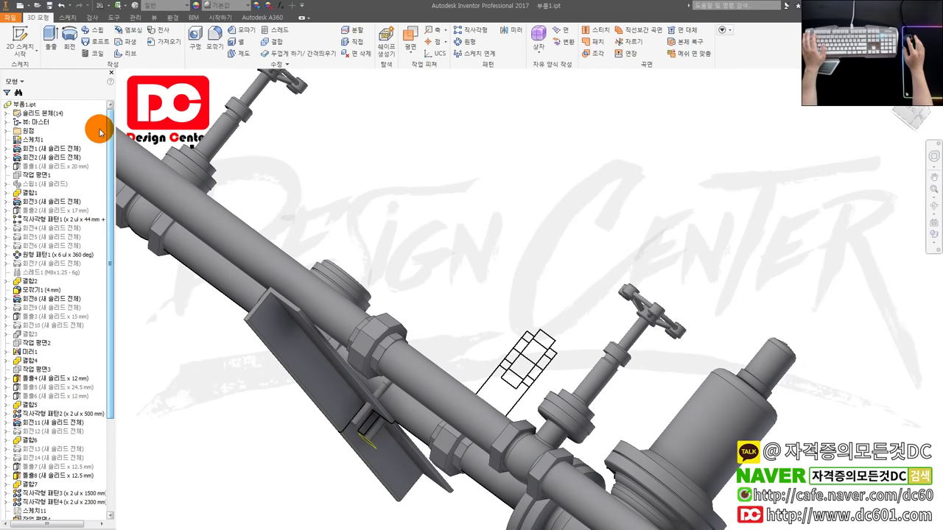
left_click(6, 114)
left_click(54, 230)
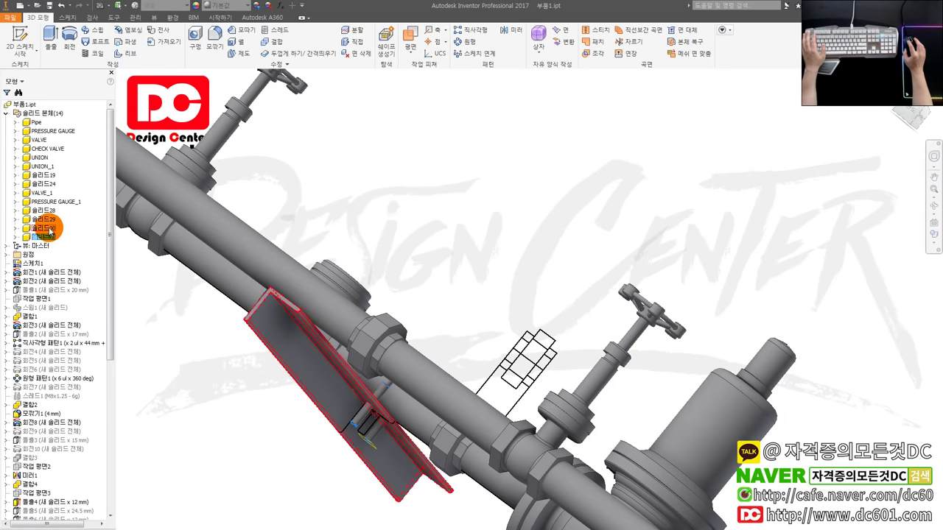
mouse_move(228, 312)
middle_mouse_down("shift")
mouse_move(164, 309)
mouse_move(374, 437)
middle_mouse_up("shift")
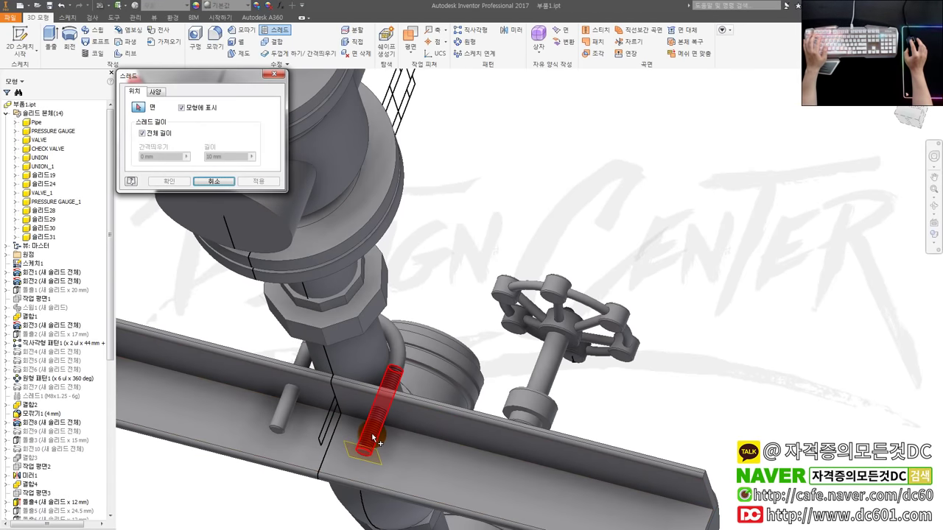
Thread one U-bolt leg over a 30 mm length from its chamfered end.
left_click(372, 437)
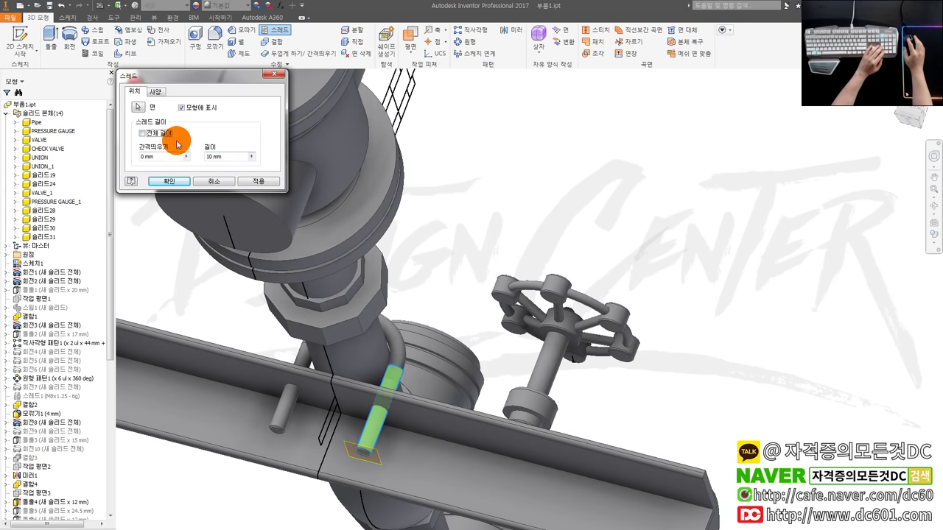
left_click(151, 110)
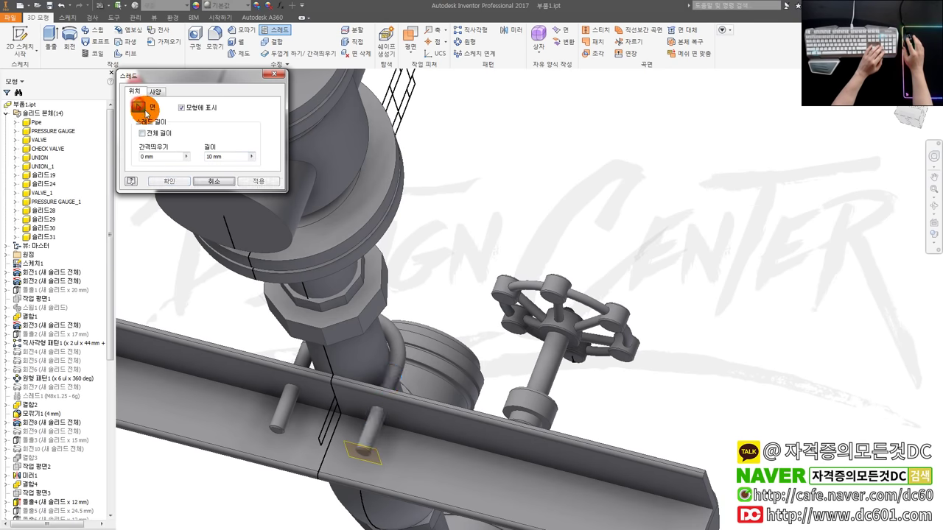
left_click(378, 437)
triple_click(231, 156)
type("2")
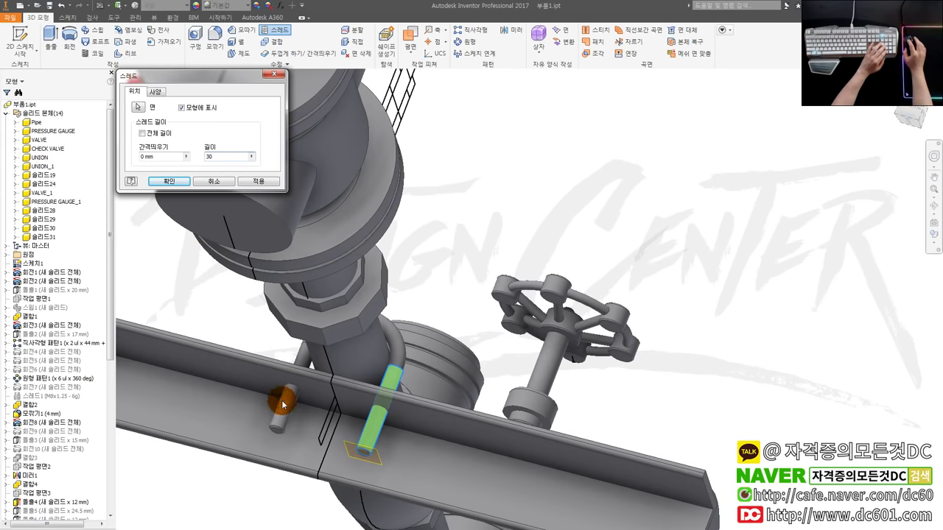
left_click(177, 184)
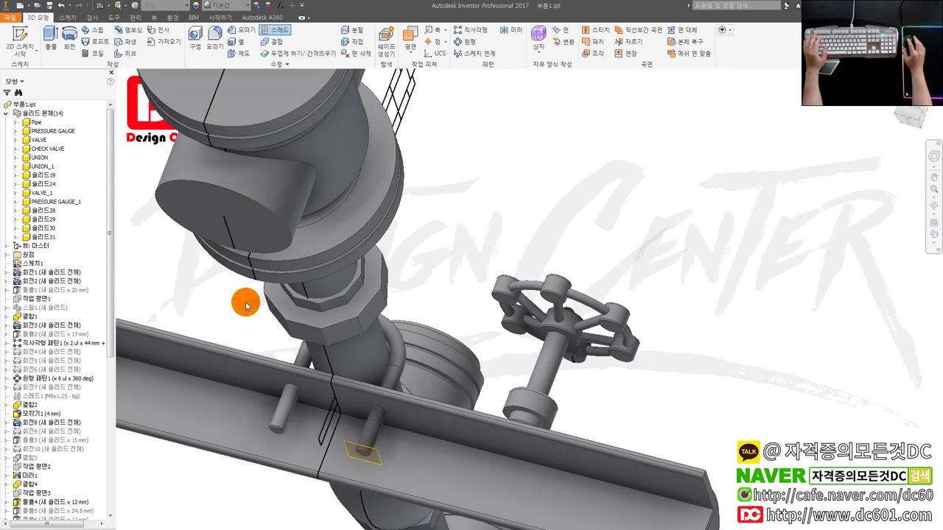
Thread the second U-bolt leg with the same 30 mm M10 thread and inspect it.
key("Return")
left_click(288, 409)
double_click(233, 156)
left_click(189, 182)
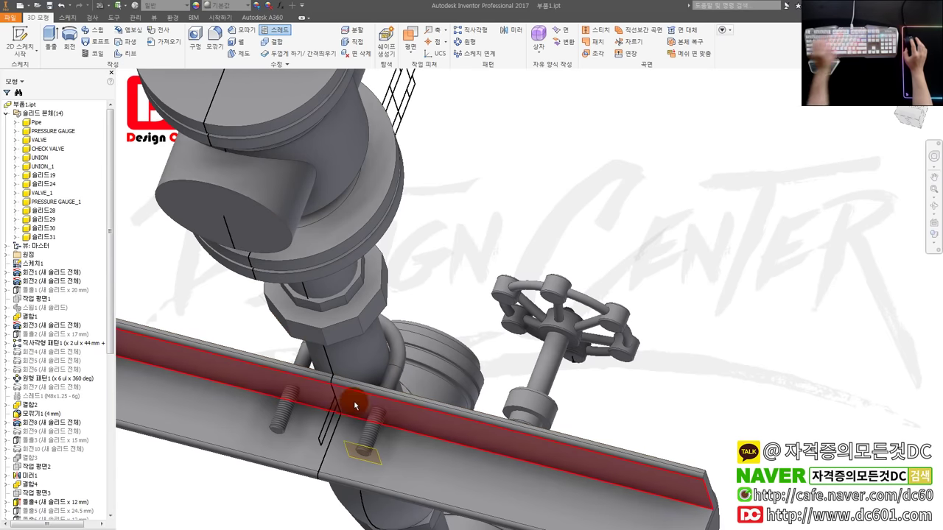
scroll(411, 412, "up", 3)
middle_click_drag(410, 412, 445, 454, "shift")
scroll(445, 454, "up", 2)
scroll(393, 405, "up", 3)
mouse_move(388, 379)
middle_mouse_down("shift")
mouse_move(508, 364)
mouse_move(376, 420)
middle_mouse_up("shift")
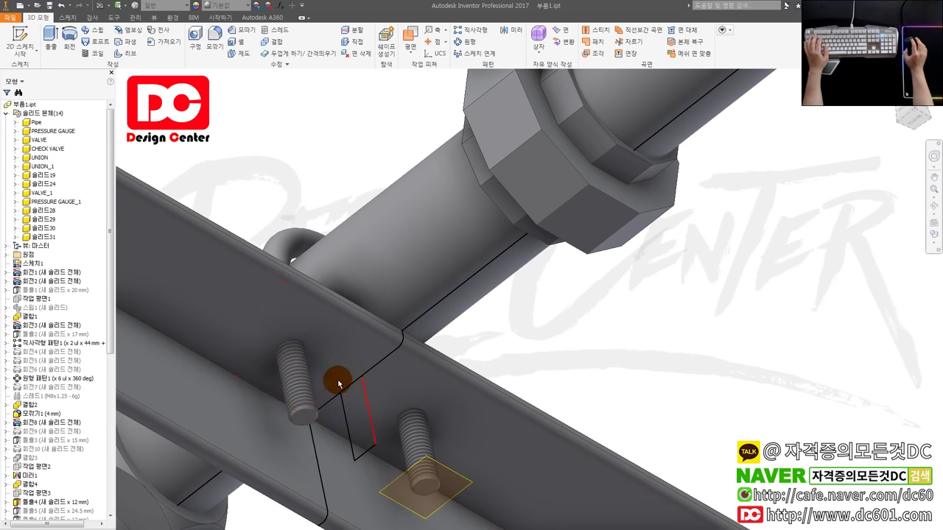
Return to a wider view and check browser context menus for a work plane and 스케치1.
scroll(478, 417, "down", 3)
key("F5")
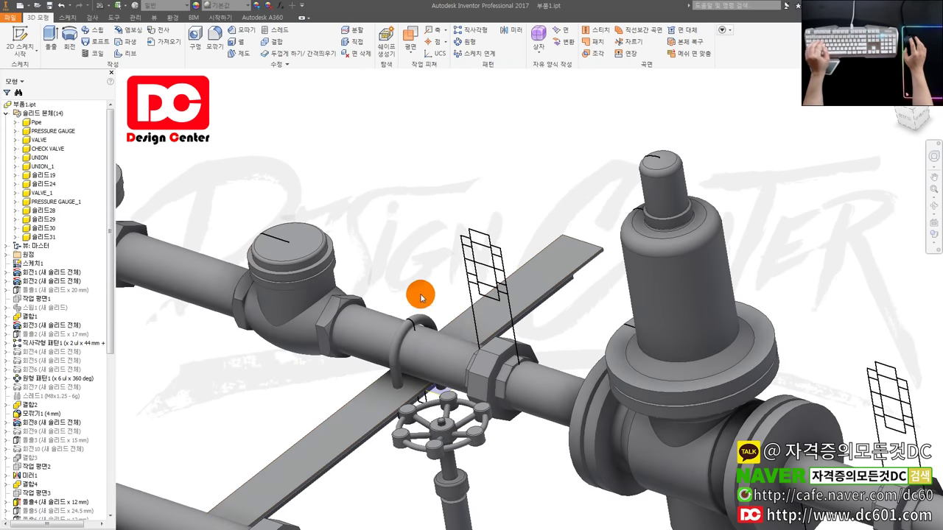
scroll(422, 298, "down", 2)
scroll(441, 295, "down", 1)
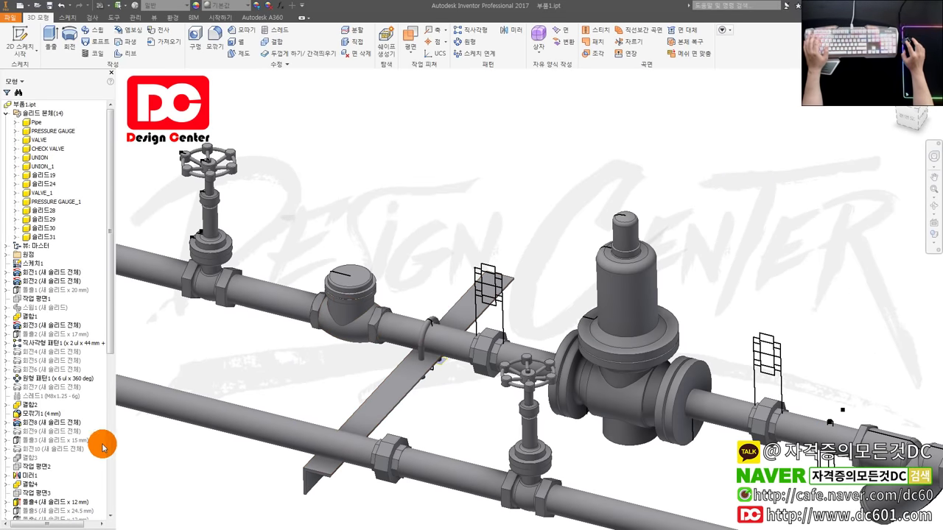
left_click_drag(109, 346, 114, 512)
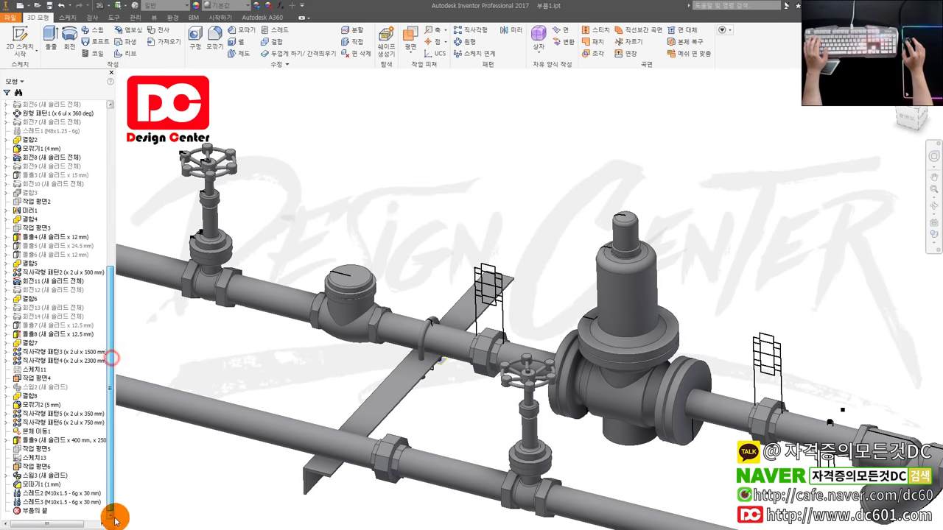
right_click(45, 471)
key("Escape")
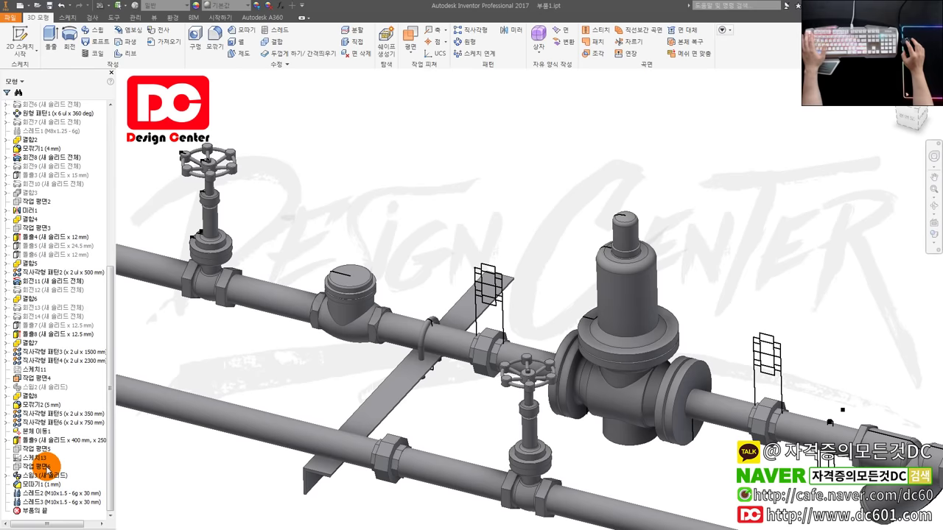
left_click_drag(111, 440, 112, 232)
right_click(37, 263)
key("Escape")
Select and clear the support plate, then launch Rectangular Pattern.
scroll(374, 241, "up", 3)
scroll(368, 448, "down", 2)
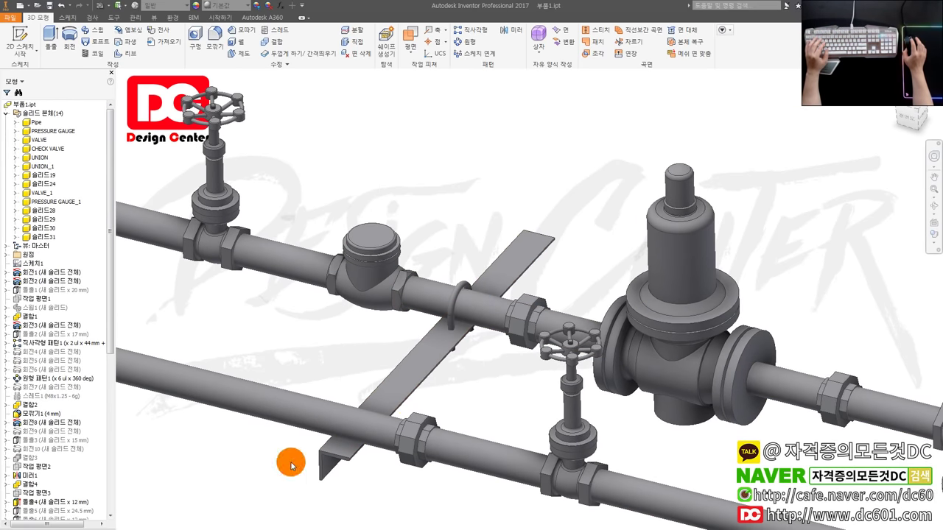
scroll(405, 376, "up", 3)
scroll(393, 379, "down", 2)
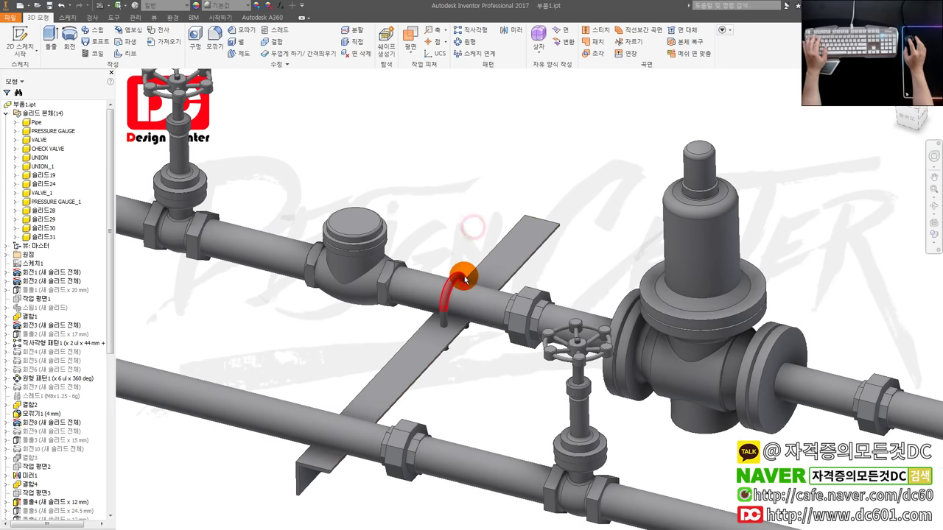
scroll(460, 274, "up", 2)
left_click(418, 407)
left_click(471, 92)
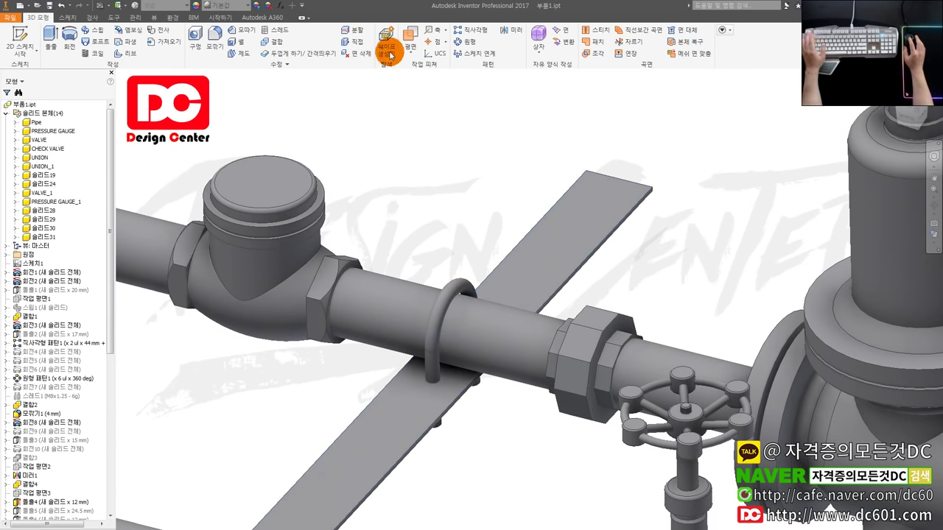
scroll(457, 116, "down", 3)
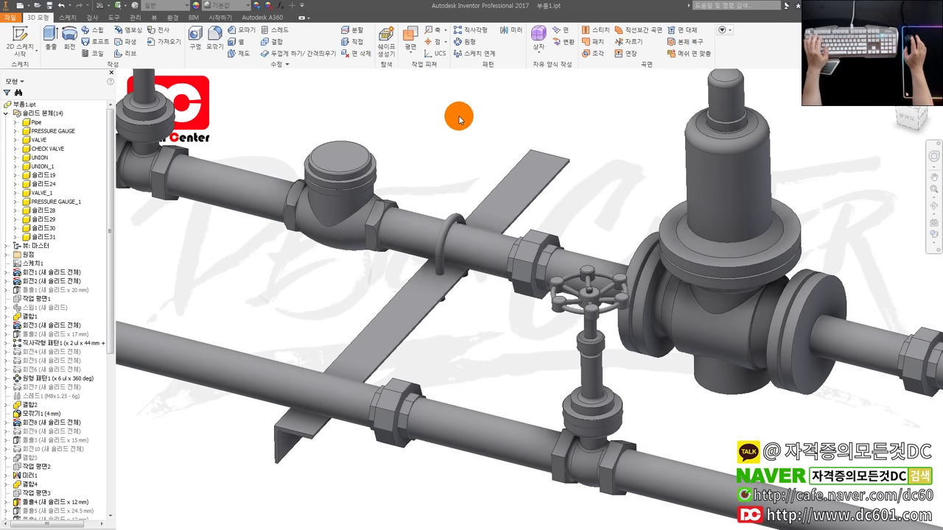
left_click(475, 32)
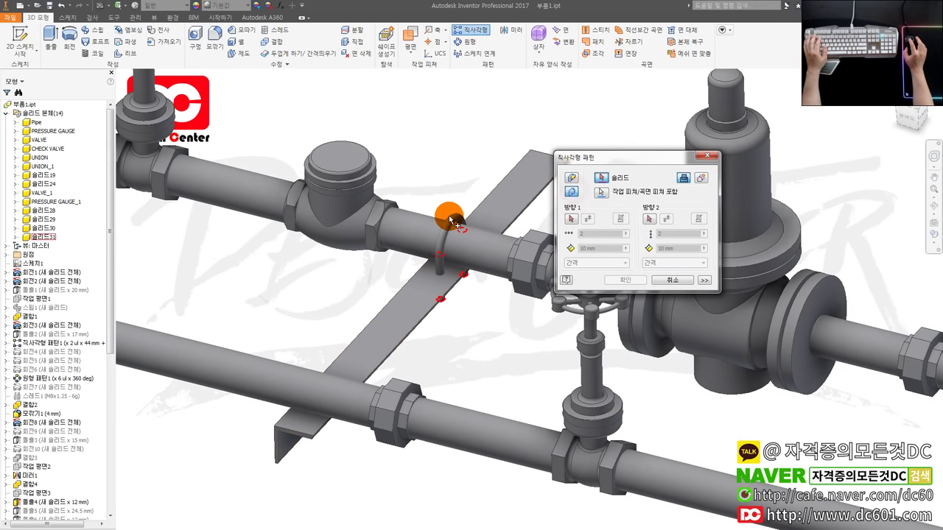
Pattern the U-bolt to 2 copies along the plate edge at 350 mm spacing.
left_click(451, 219)
left_click(572, 219)
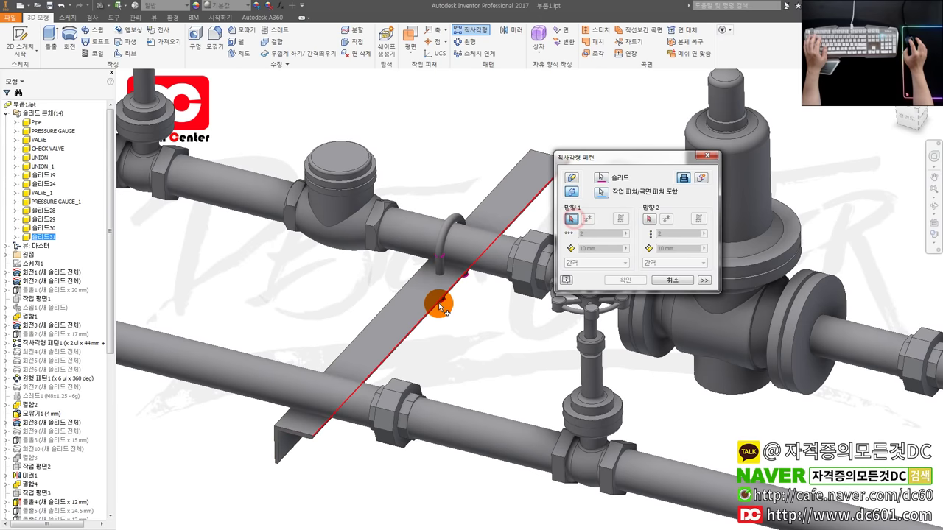
left_click(435, 306)
left_click(601, 248)
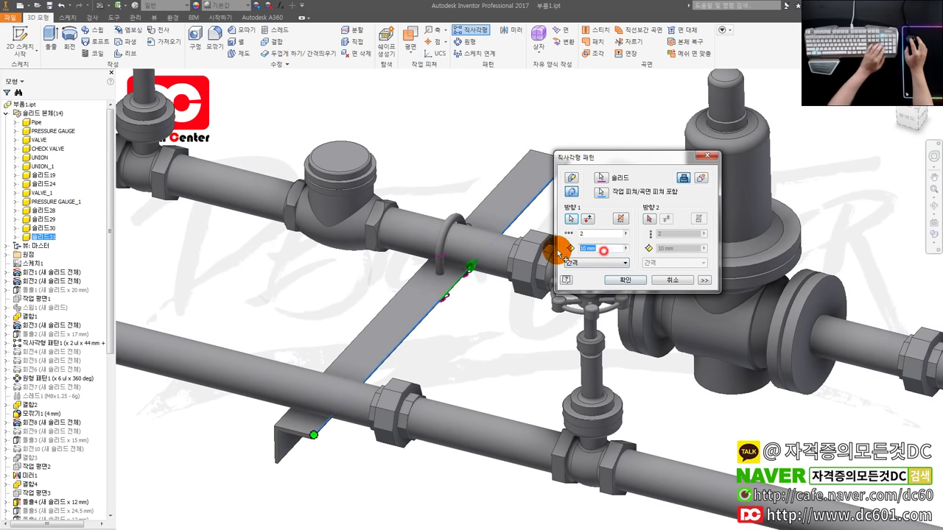
type("350")
left_click(603, 230)
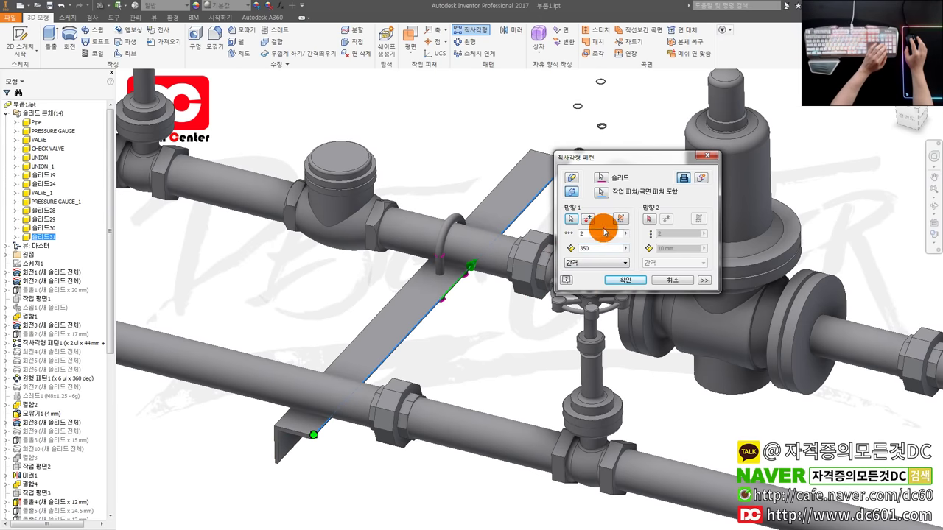
left_click(698, 177)
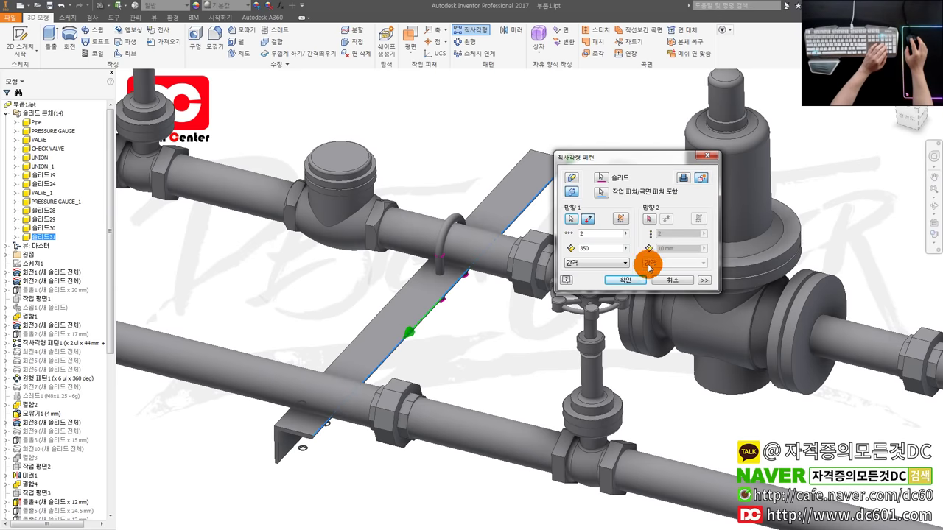
left_click(634, 284)
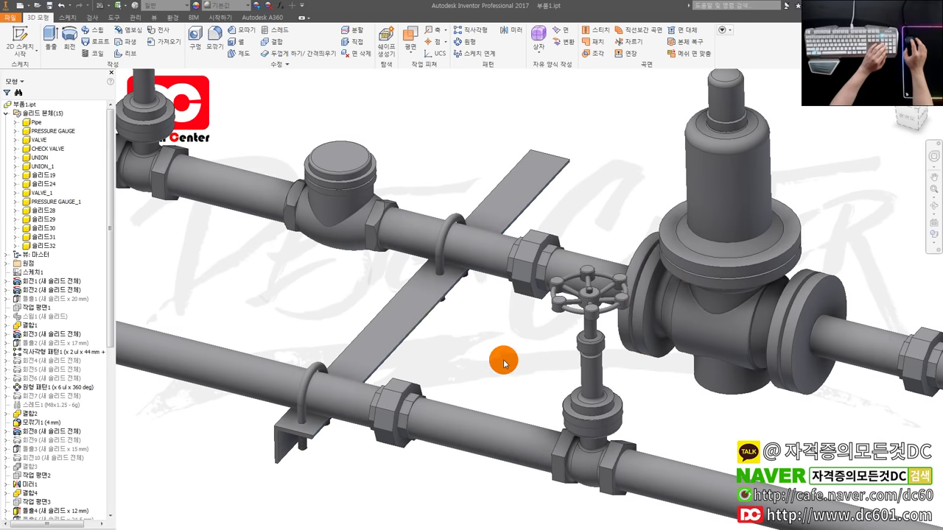
left_click(404, 308)
Open and dismiss the right-click menu on the support plate, clearing the selection.
right_click(400, 306)
key("Escape")
right_click(314, 372)
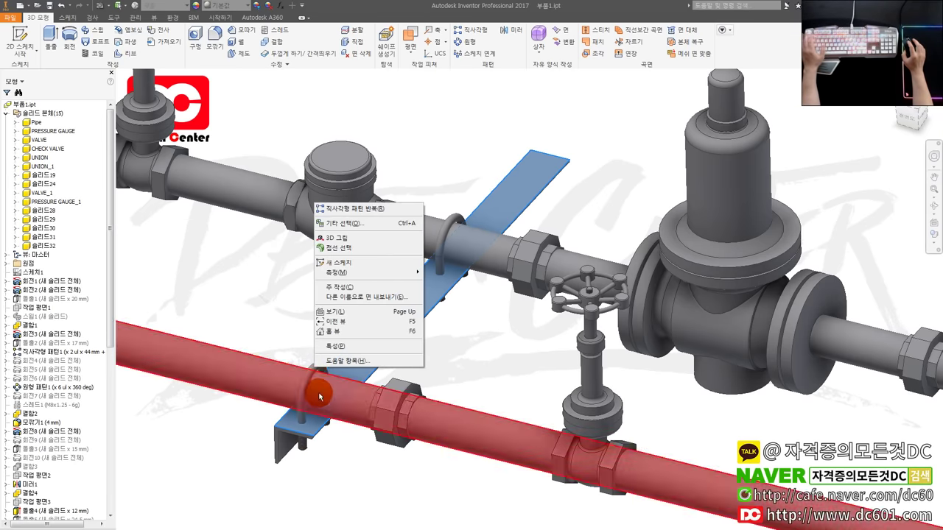
left_click(319, 397)
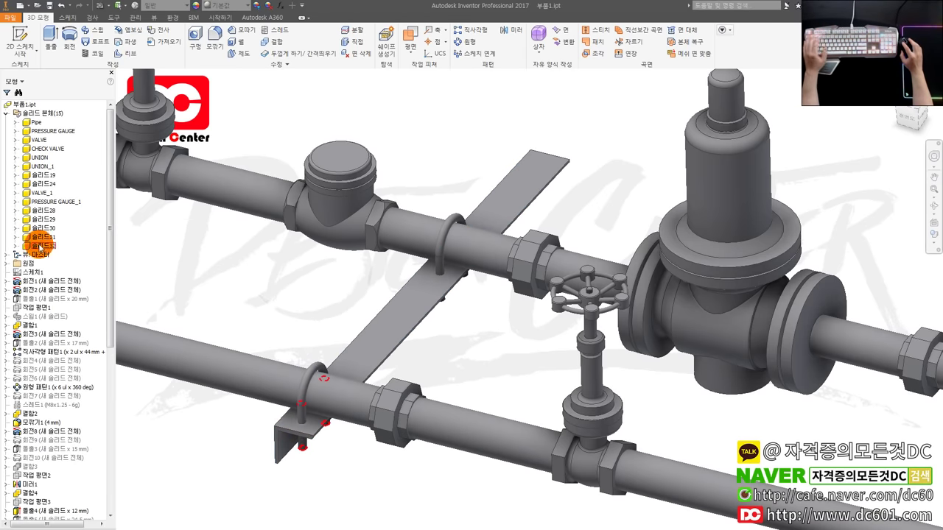
scroll(268, 362, "up", 3)
scroll(332, 429, "down", 2)
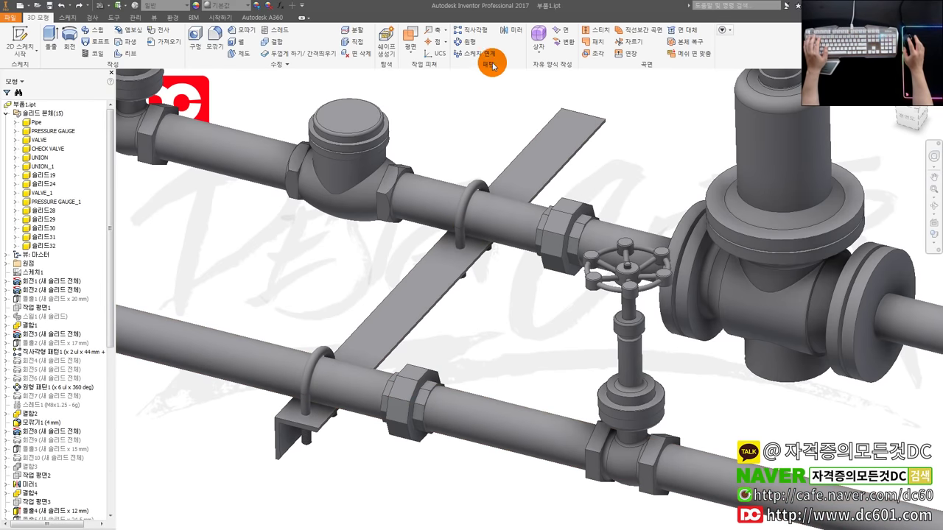
Sketch on the support plate's top face, project its model edges, and begin an extrusion.
left_click(404, 283)
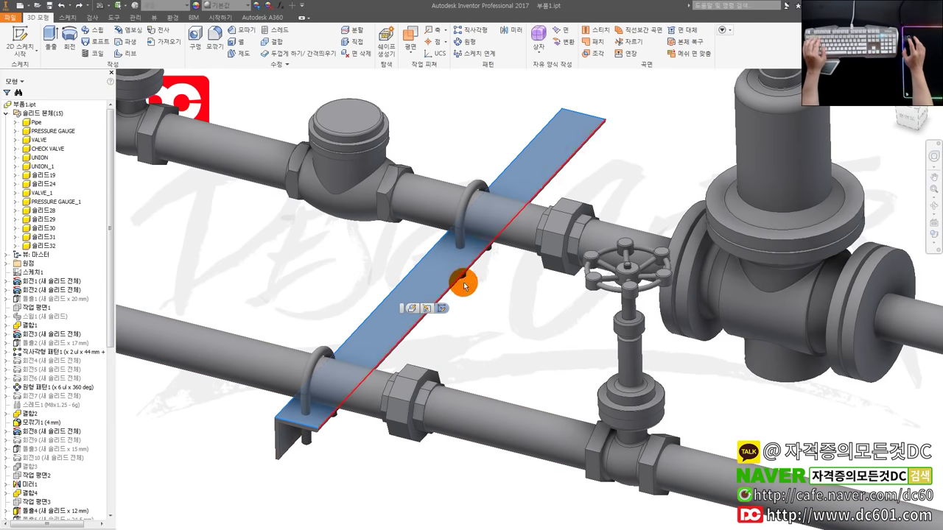
key("s")
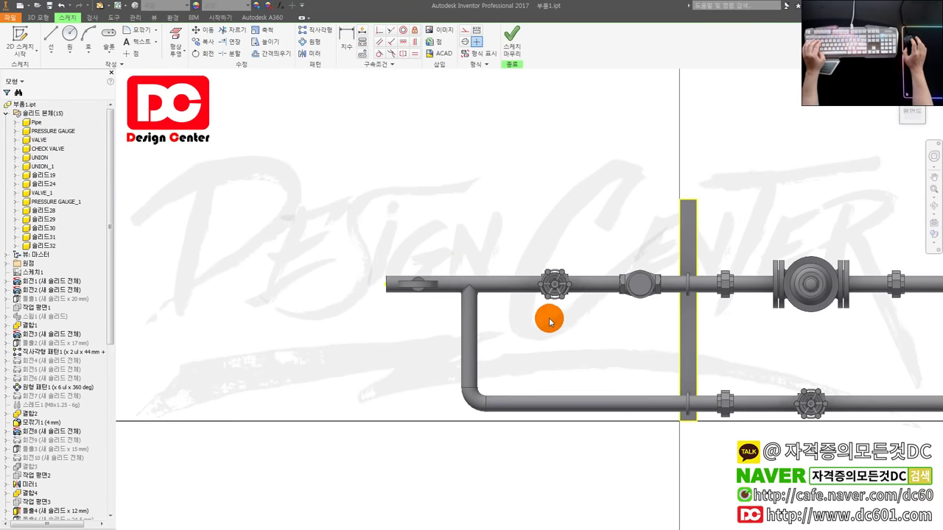
scroll(769, 294, "up", 2)
scroll(747, 273, "up", 1)
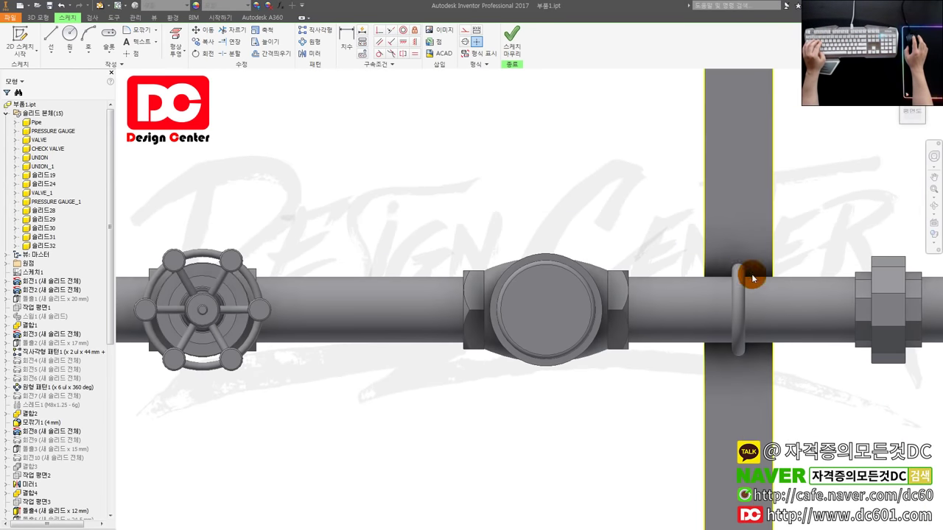
scroll(376, 249, "up", 2)
left_click(177, 61)
left_click(191, 83)
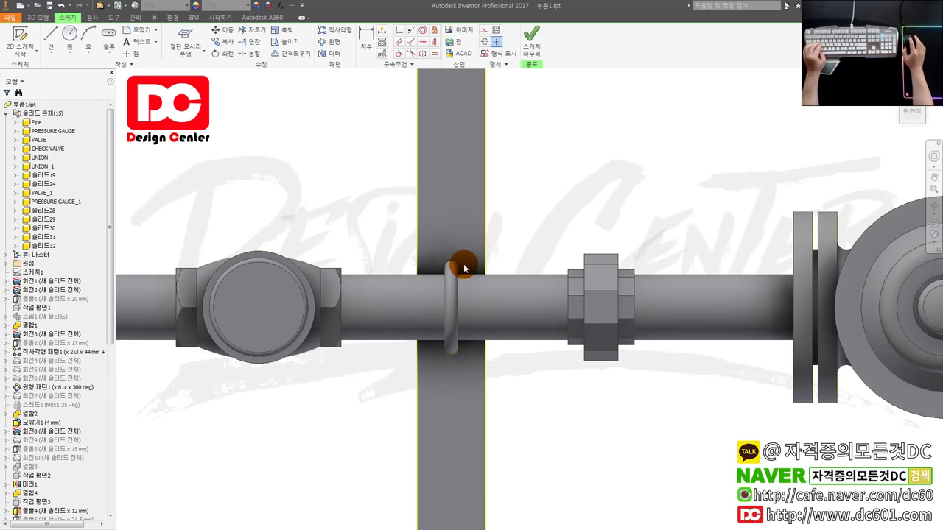
key("e")
scroll(354, 379, "up", 2)
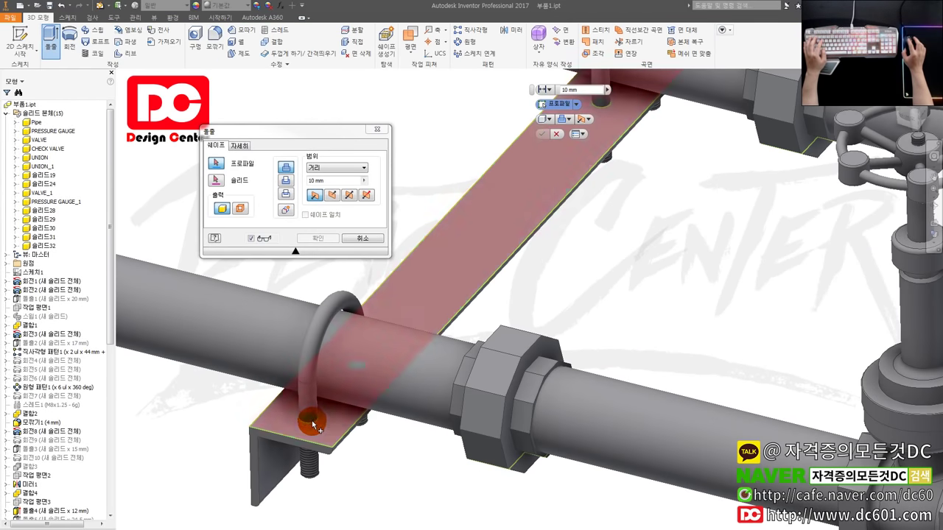
Extrude the hole circle symmetrically 10 mm to extend the U-bolt leg.
left_click(327, 394)
left_click(314, 424)
scroll(314, 424, "up", 3)
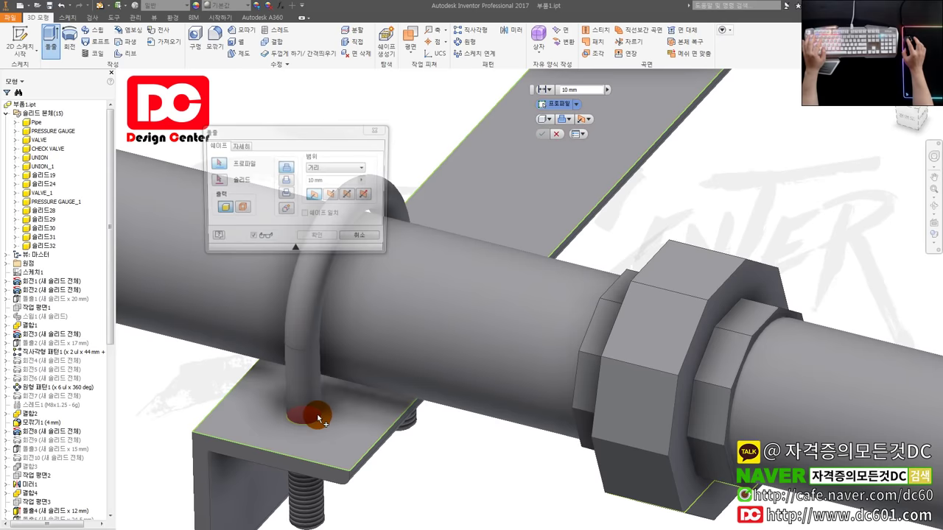
scroll(400, 318, "down", 2)
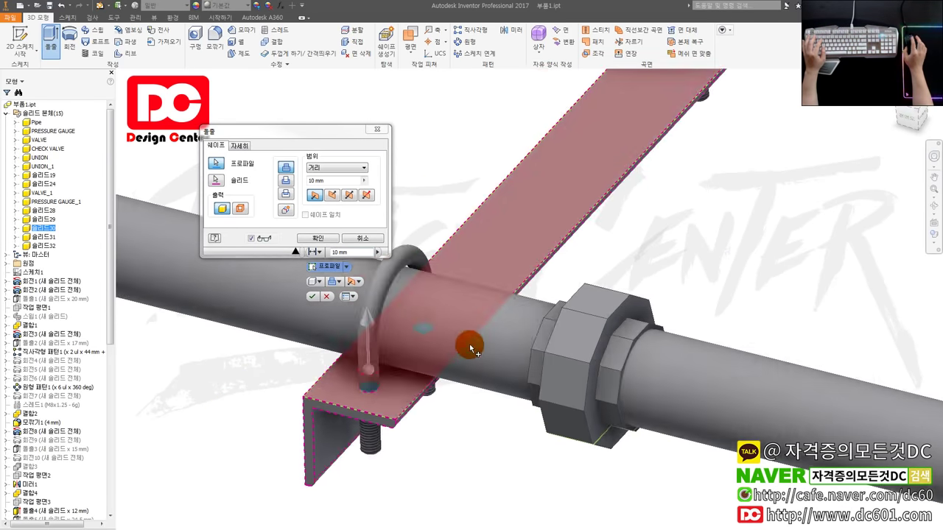
mouse_move(467, 343)
middle_mouse_down("shift")
mouse_move(385, 362)
mouse_move(428, 307)
middle_mouse_up("shift")
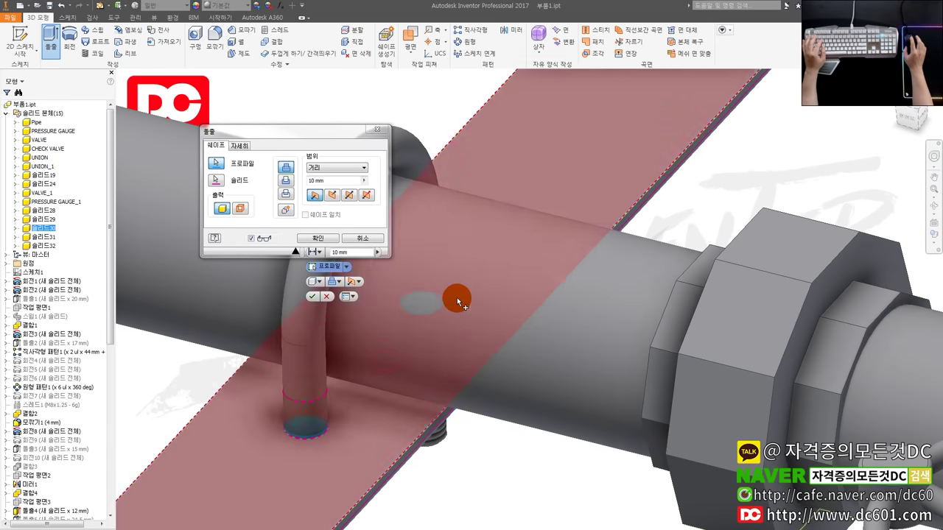
left_click(286, 180)
left_click(322, 168)
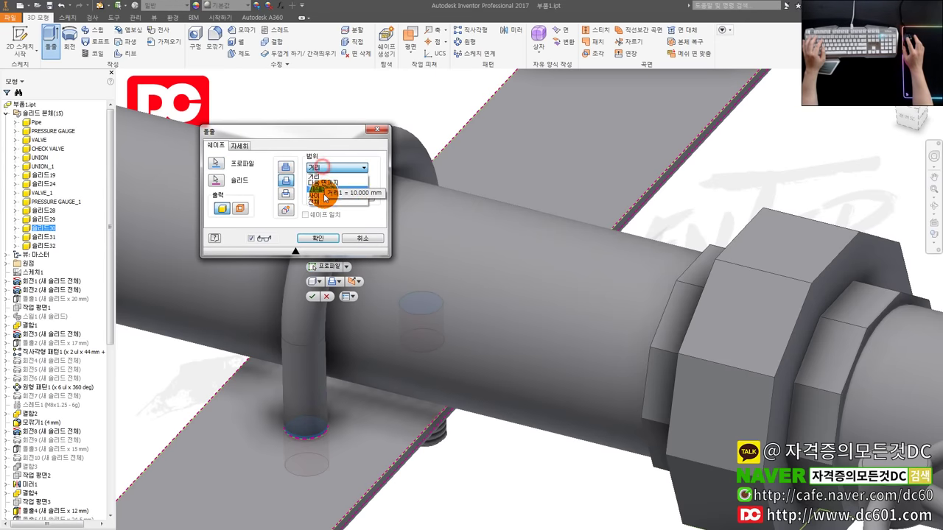
left_click(319, 238)
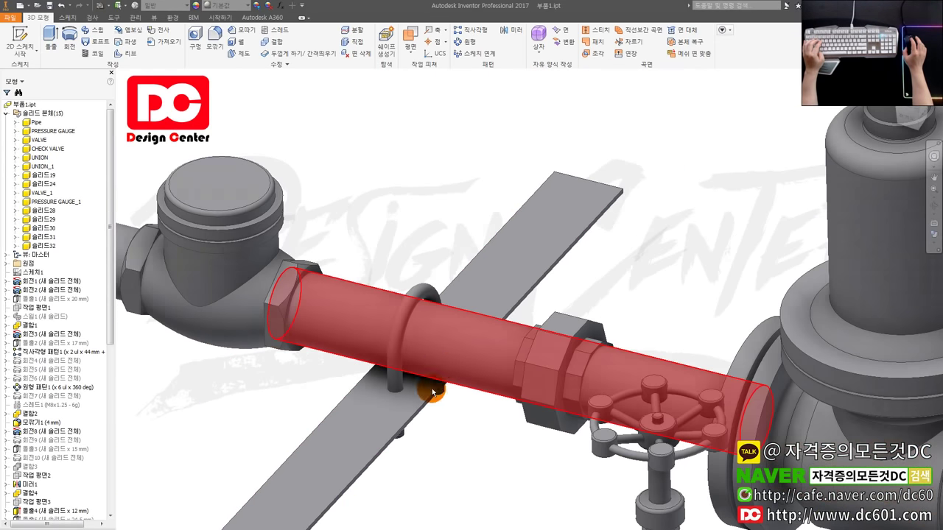
Hide the U-bolt body from the model tree.
scroll(391, 442, "down", 3)
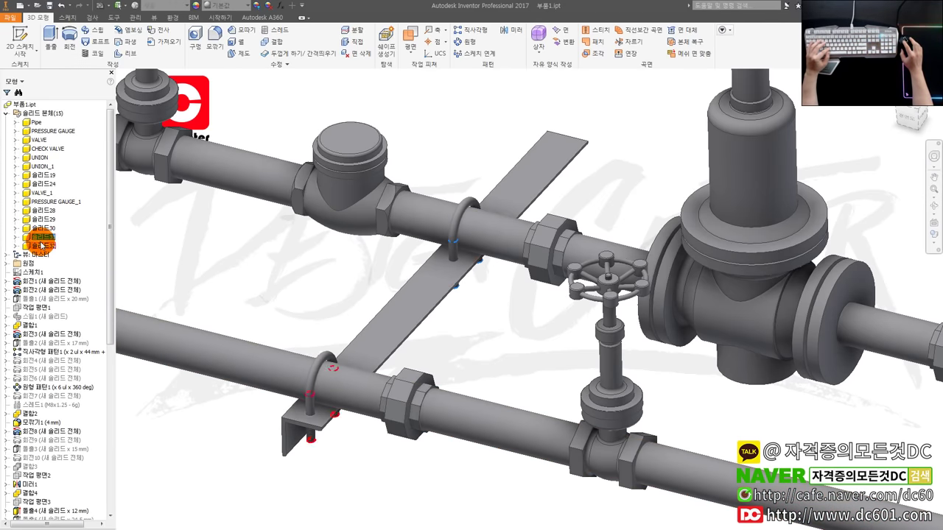
right_click(40, 240)
left_click(74, 254)
scroll(541, 357, "up", 5)
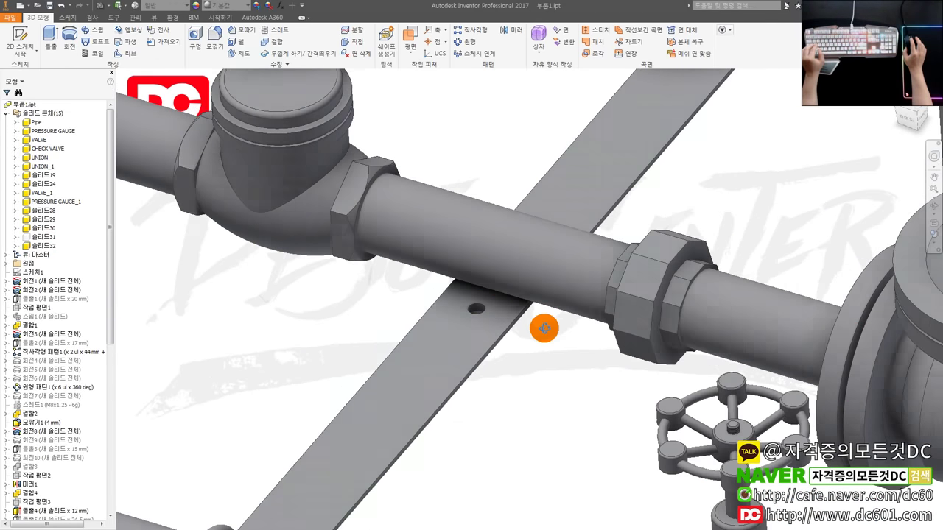
Return to the isometric home view and select the lower pipe and circular pattern feature.
mouse_move(543, 372)
middle_mouse_down("shift")
mouse_move(505, 366)
mouse_move(509, 347)
mouse_move(557, 300)
mouse_move(594, 307)
middle_mouse_up("shift")
right_click(586, 312)
left_click(567, 258)
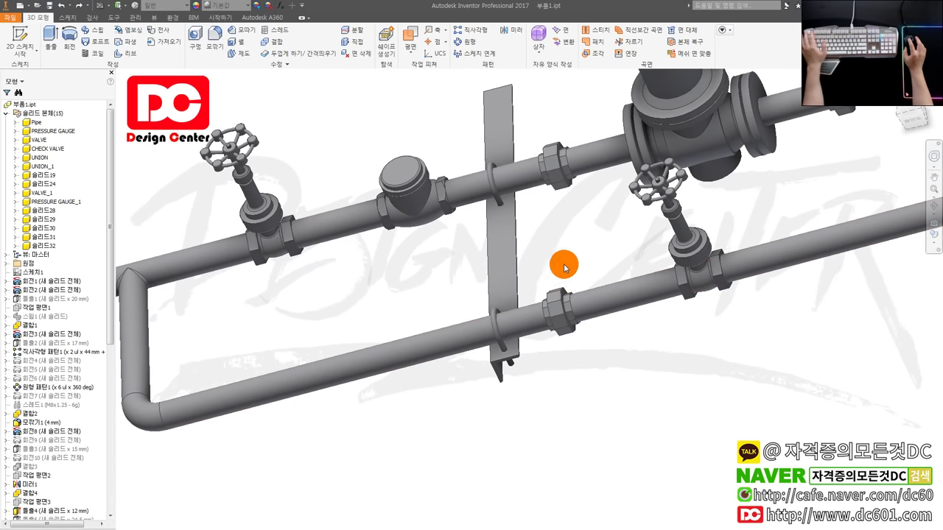
left_click(515, 369)
left_click(468, 345)
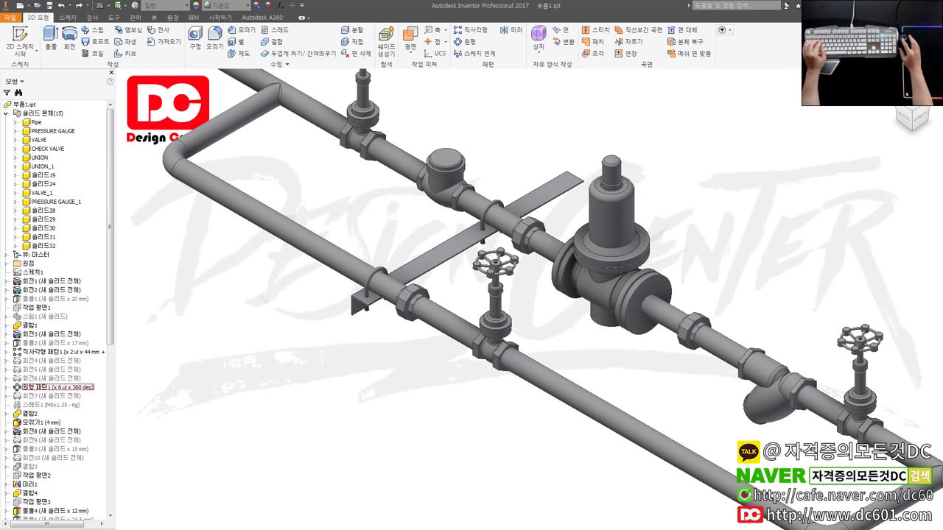
key("alt+Tab")
Add a 720 linear dimension between two points on the pipe elevation in pipe1.dwg.
scroll(655, 317, "up", 2)
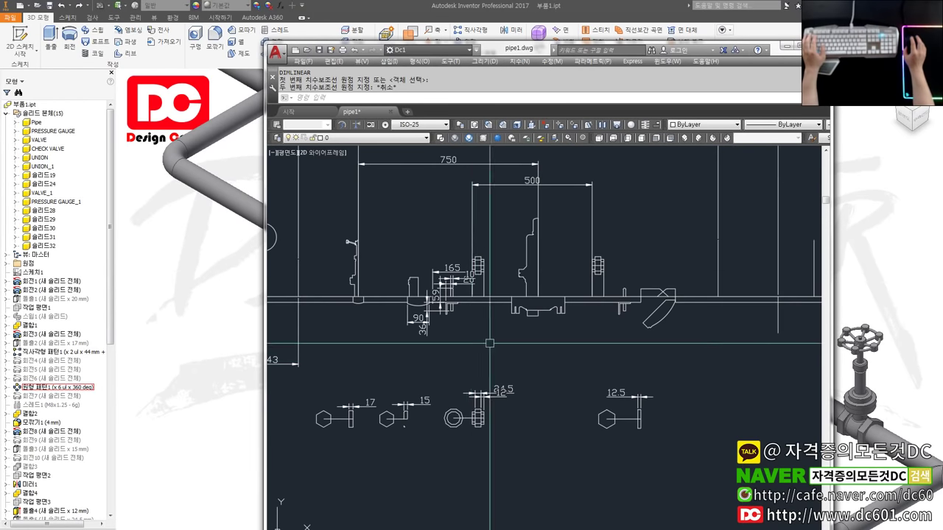
scroll(655, 316, "up", 2)
scroll(365, 307, "up", 2)
key("Return")
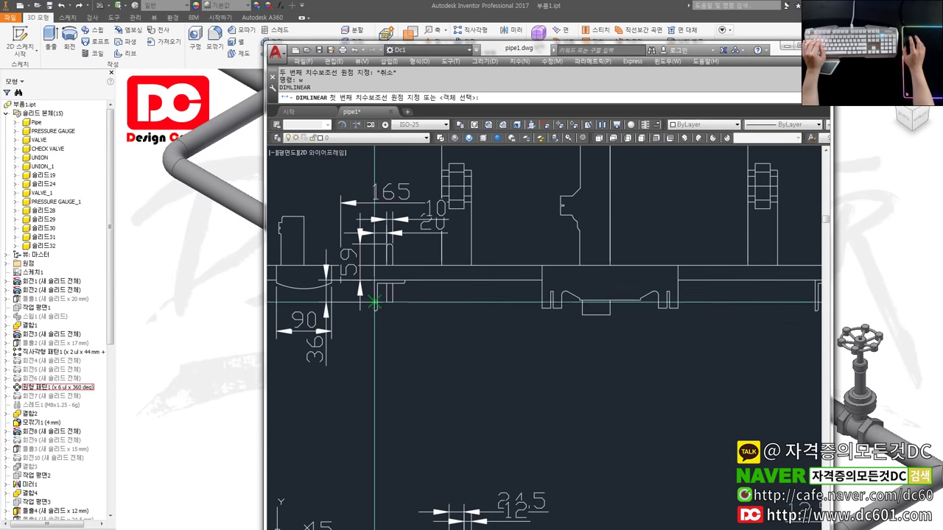
left_click(373, 280)
scroll(372, 283, "up", 2)
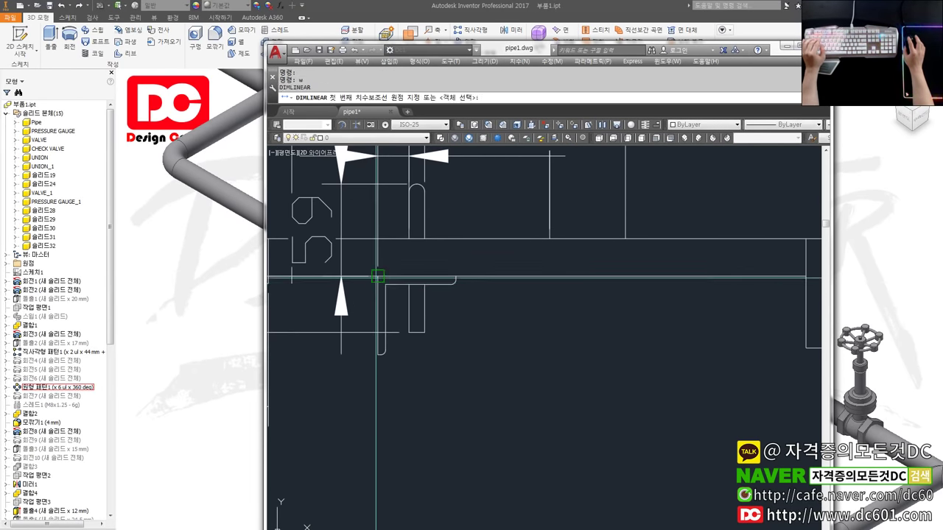
scroll(375, 274, "down", 2)
middle_click_drag(818, 317, 537, 302)
left_click(563, 283)
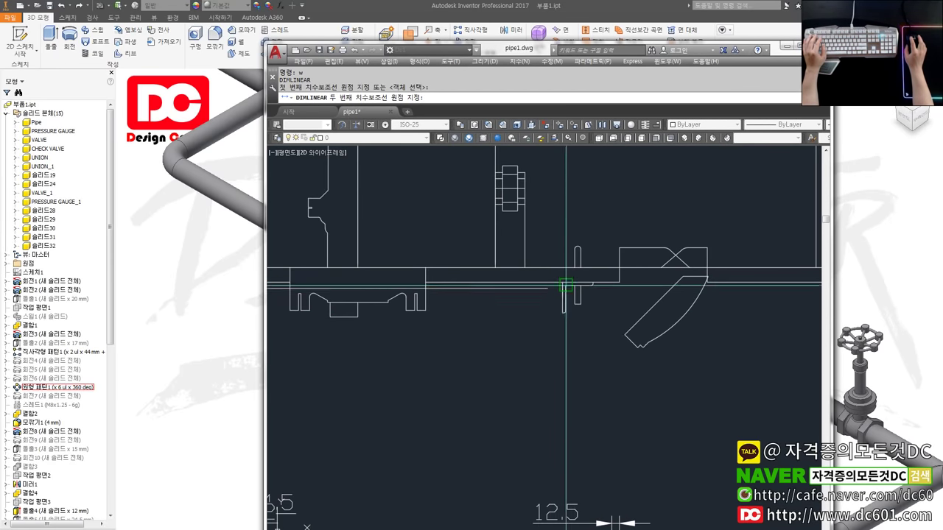
left_click(516, 406)
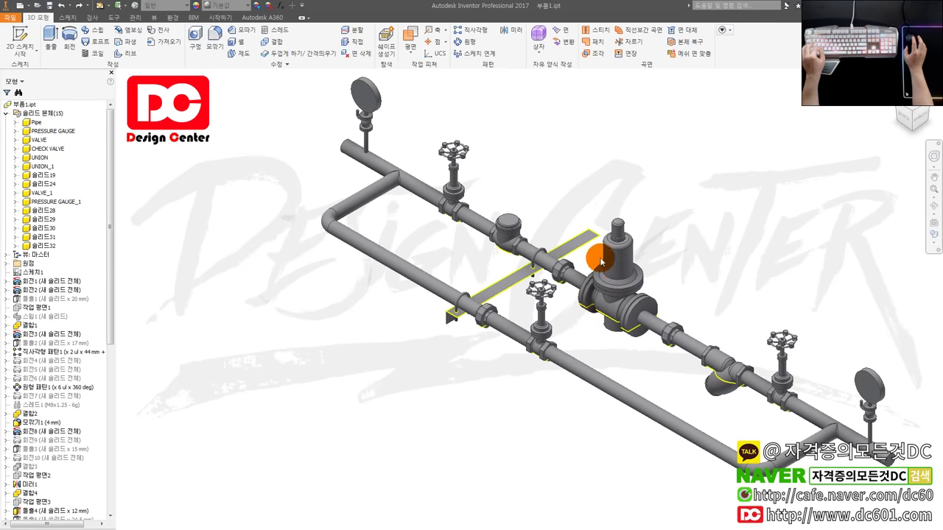
Start a solid-mode rectangular pattern and select the support plate body.
left_click_drag(111, 340, 118, 519)
left_click(64, 493)
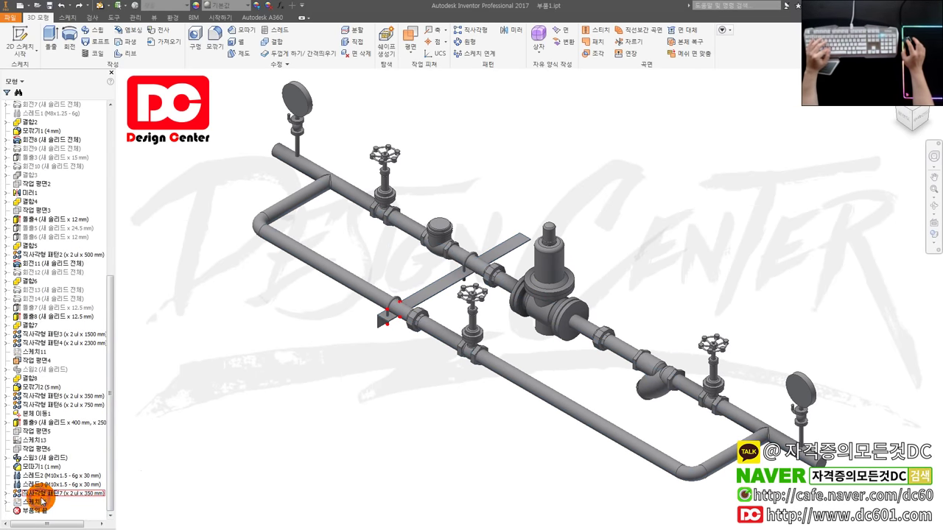
left_click(423, 419)
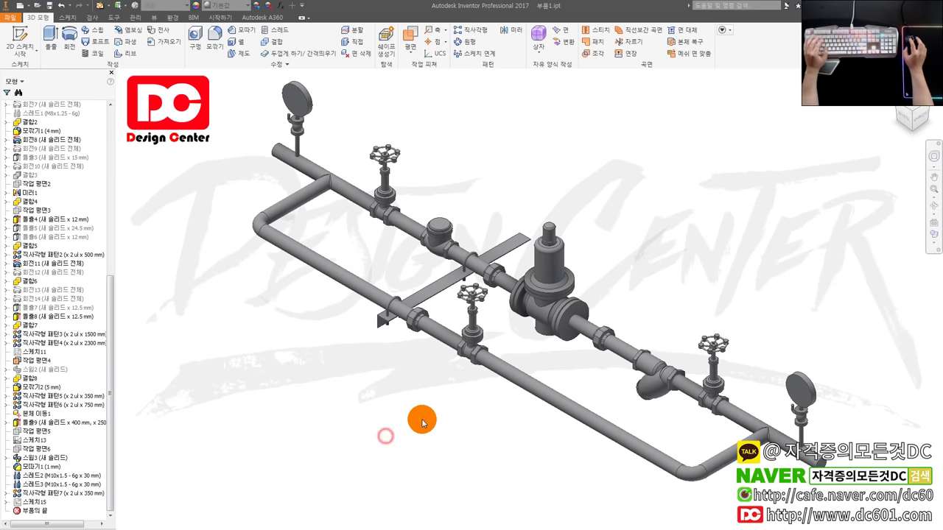
left_click(456, 30)
left_click_drag(114, 309, 110, 132)
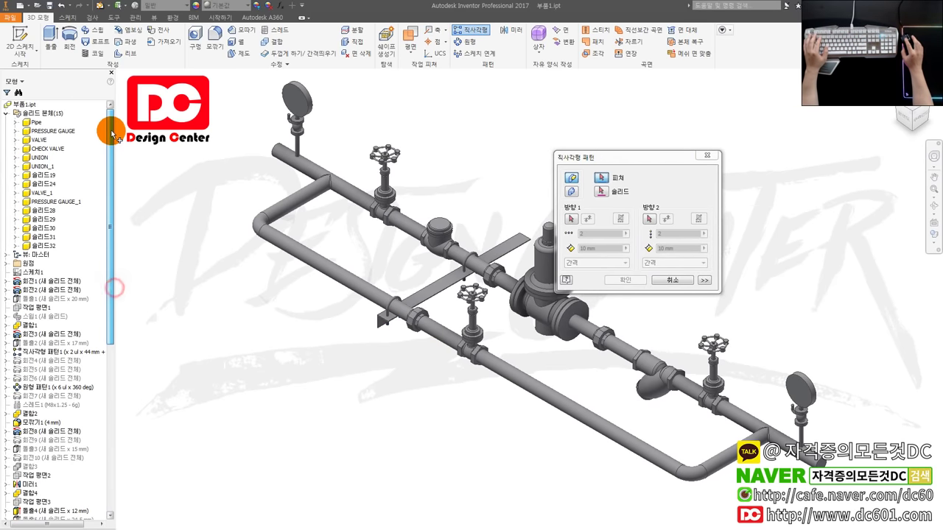
left_click(577, 188)
left_click(375, 286)
scroll(361, 302, "up", 3)
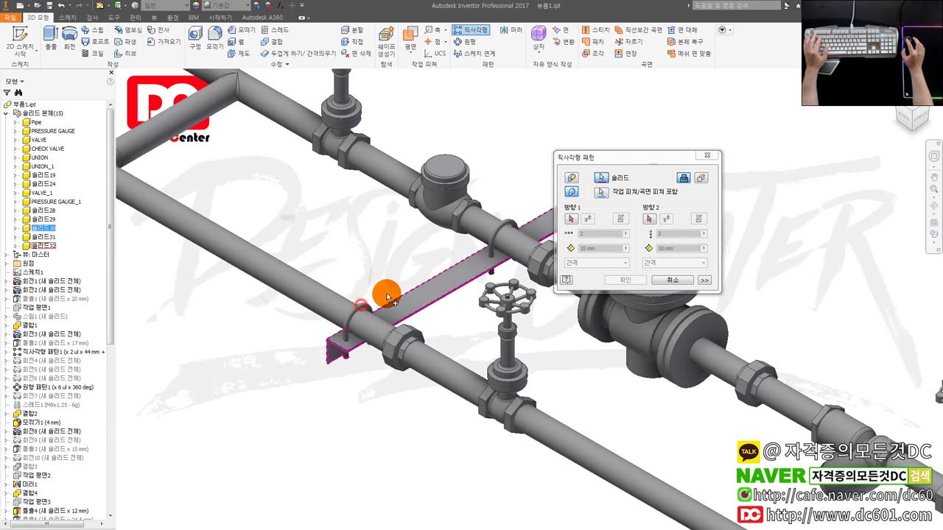
Set the pattern direction to the X axis with 750 mm spacing and confirm.
left_click(568, 218)
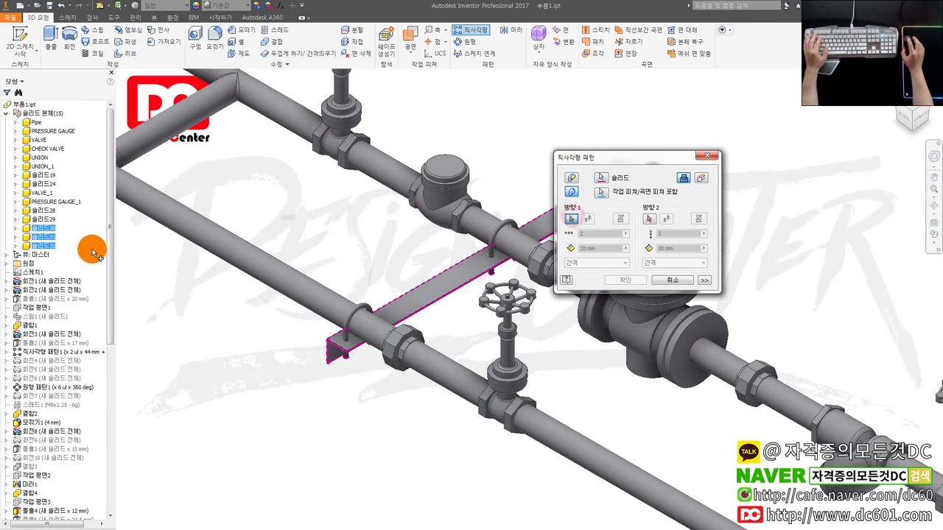
left_click(8, 264)
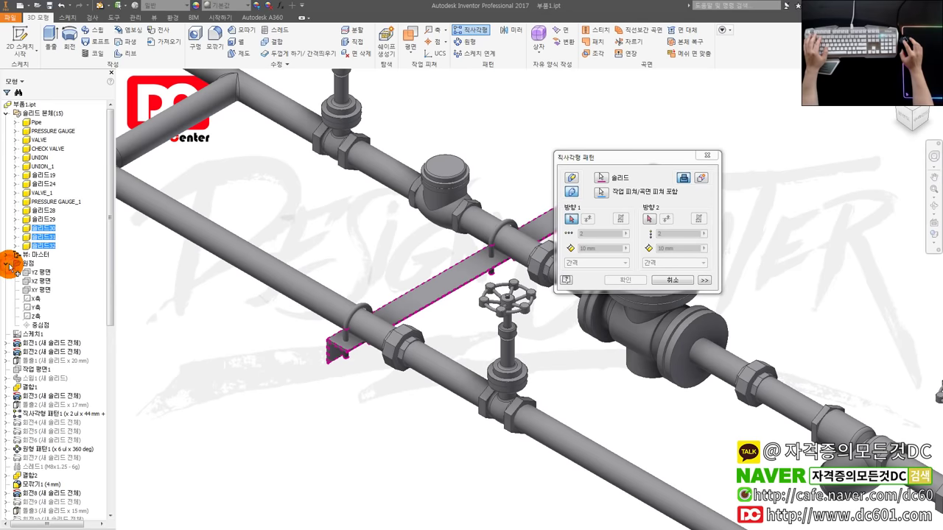
left_click(37, 306)
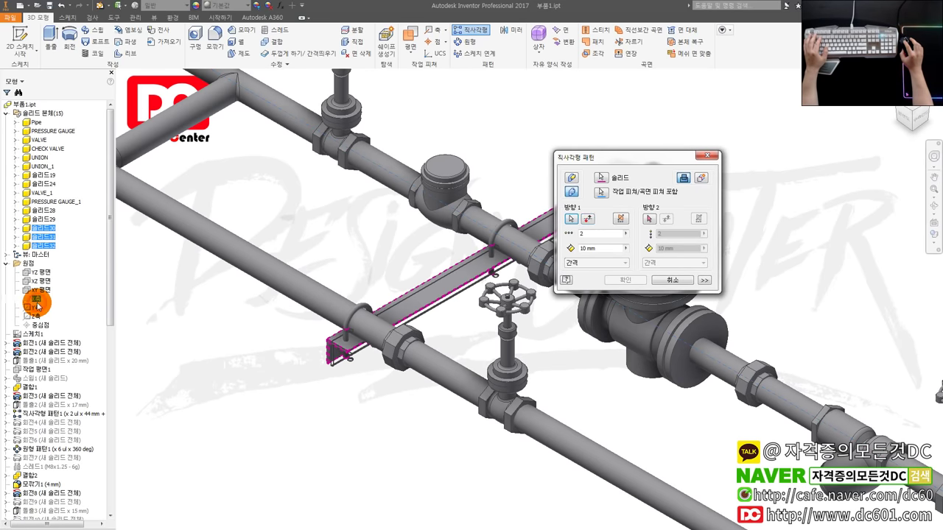
scroll(189, 311, "down", 5)
scroll(263, 312, "up", 2)
scroll(288, 291, "up", 2)
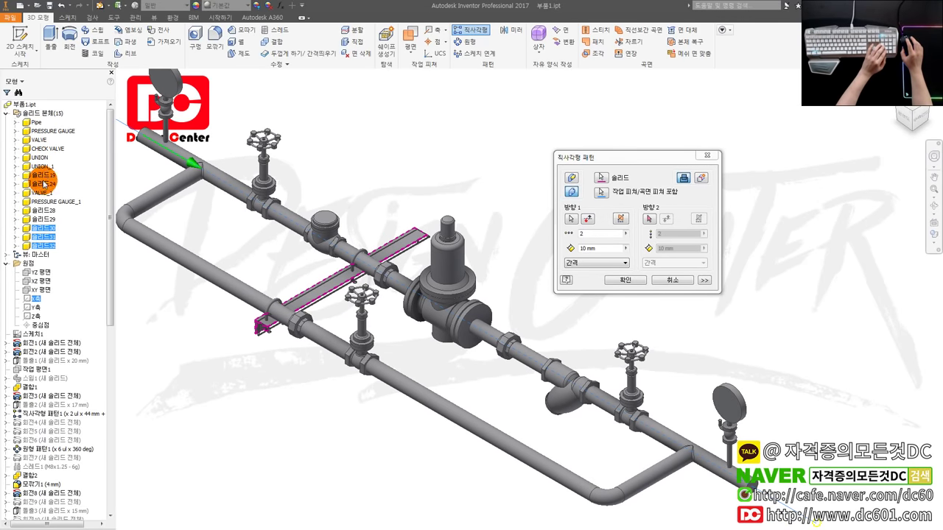
double_click(578, 233)
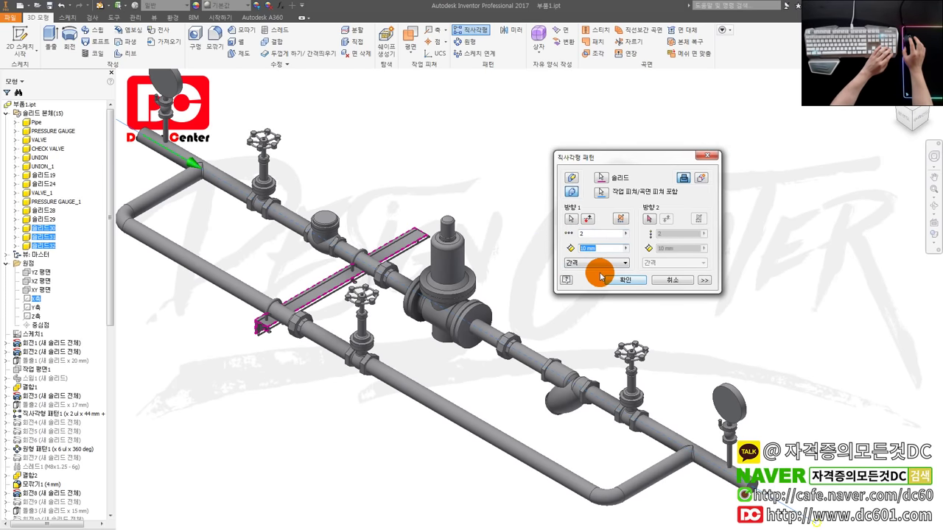
type("750")
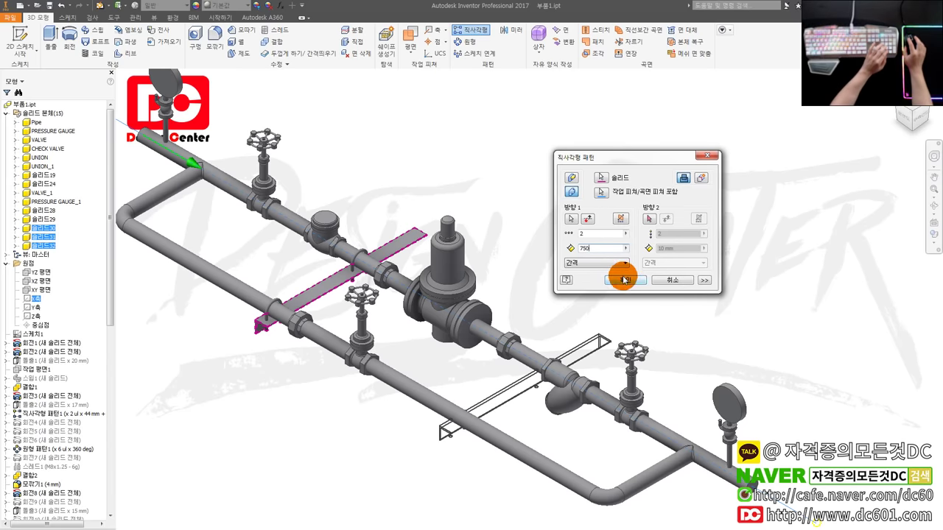
left_click(630, 284)
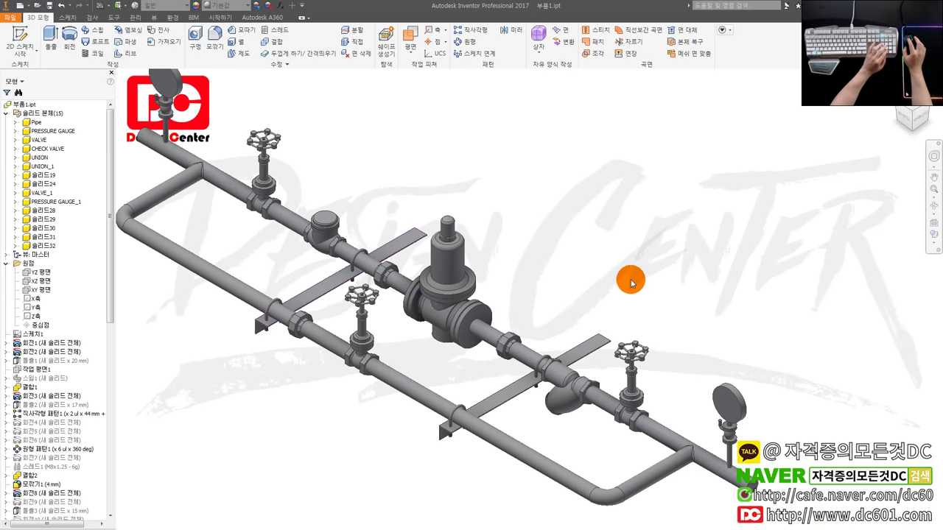
Check the support spacing by zooming and panning the AutoCAD pipe1.dwg elevation.
scroll(564, 422, "down", 4)
scroll(625, 406, "down", 2)
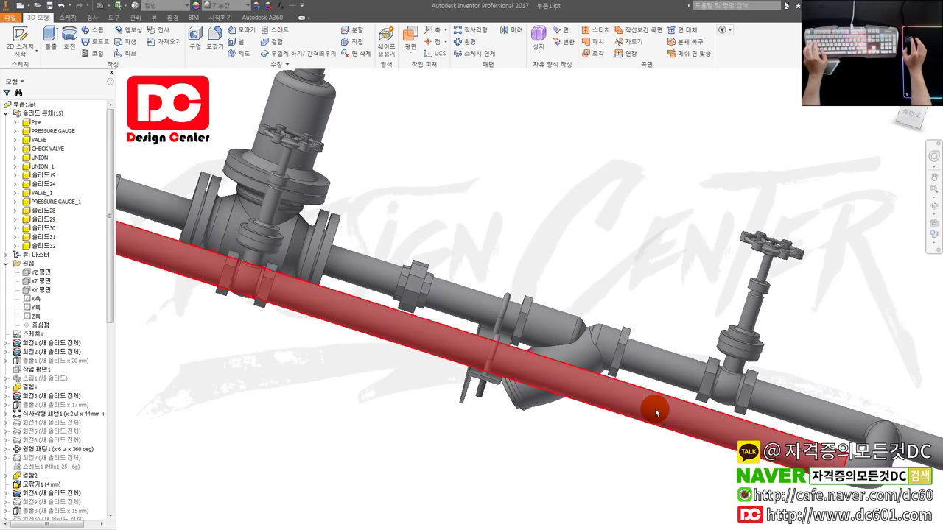
scroll(512, 349, "down", 4)
scroll(511, 349, "up", 2)
scroll(516, 354, "up", 1)
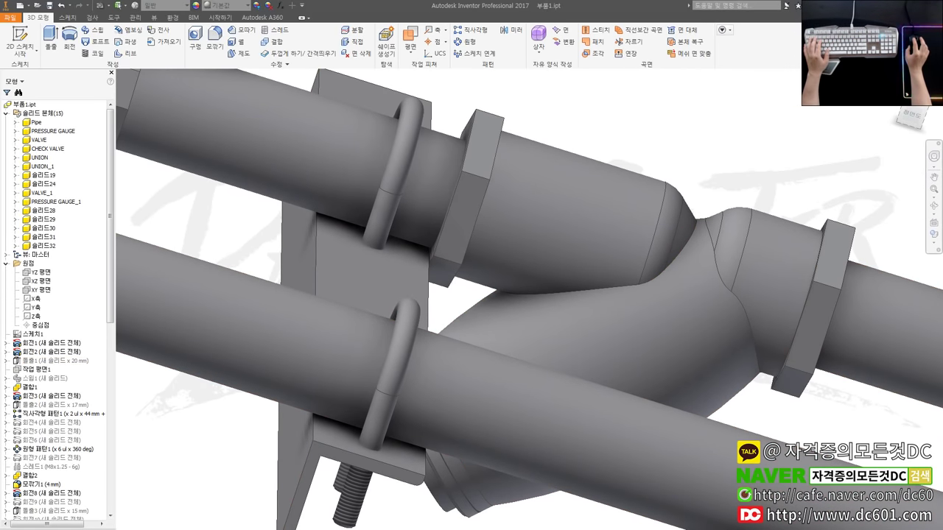
key("alt+Tab")
scroll(632, 348, "up", 2)
scroll(631, 349, "down", 2)
scroll(631, 348, "down", 2)
scroll(604, 368, "up", 2)
middle_click_drag(594, 379, 562, 288)
scroll(562, 288, "down", 4)
scroll(516, 398, "up", 1)
scroll(490, 406, "up", 2)
scroll(474, 409, "up", 1)
scroll(474, 409, "up", 3)
scroll(479, 409, "down", 5)
scroll(479, 368, "down", 4)
scroll(510, 276, "down", 1)
scroll(510, 276, "up", 4)
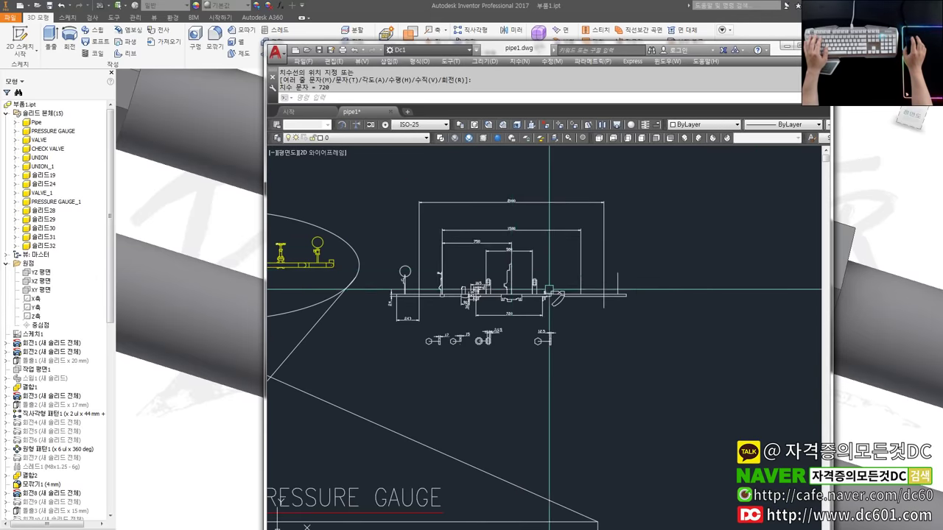
scroll(511, 276, "up", 3)
left_click_drag(755, 53, 754, 63)
Change the last rectangular pattern's spacing to 720 mm.
left_click(79, 376)
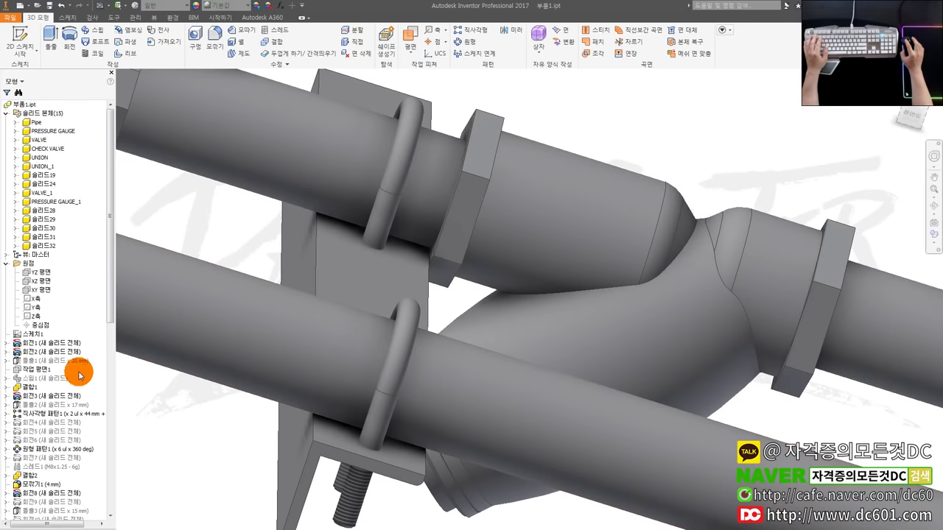
left_click_drag(110, 314, 110, 508)
double_click(59, 502)
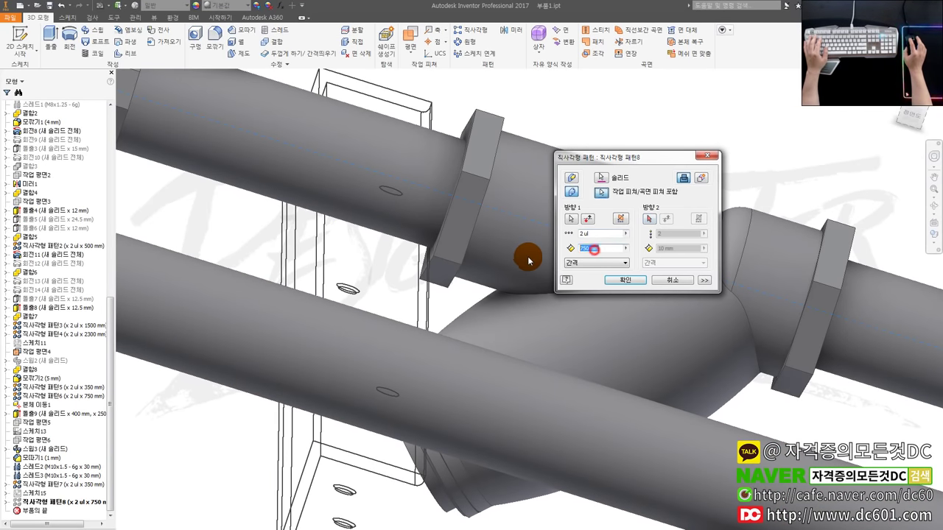
type("720")
key("Return")
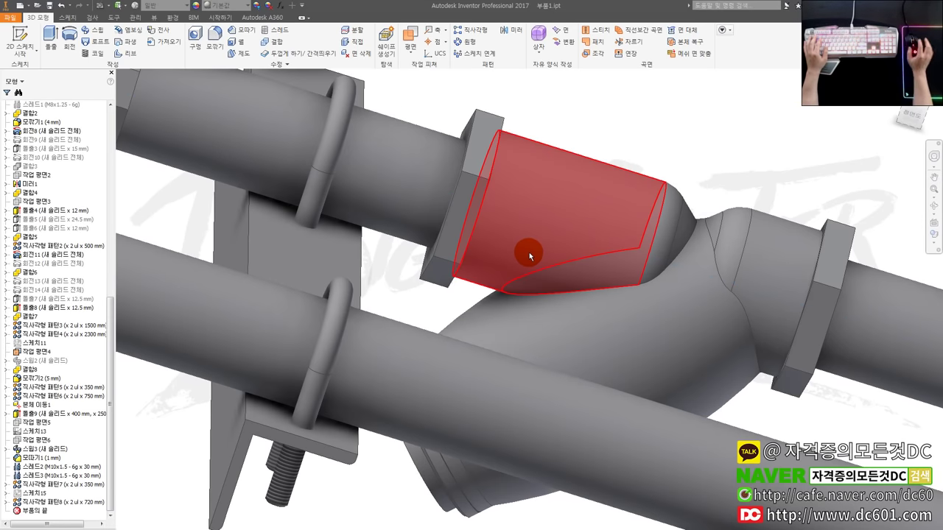
Return to the home view, orbit lower, select the right-end valve, and open the appearance browser.
scroll(558, 209, "up", 3)
key("F6")
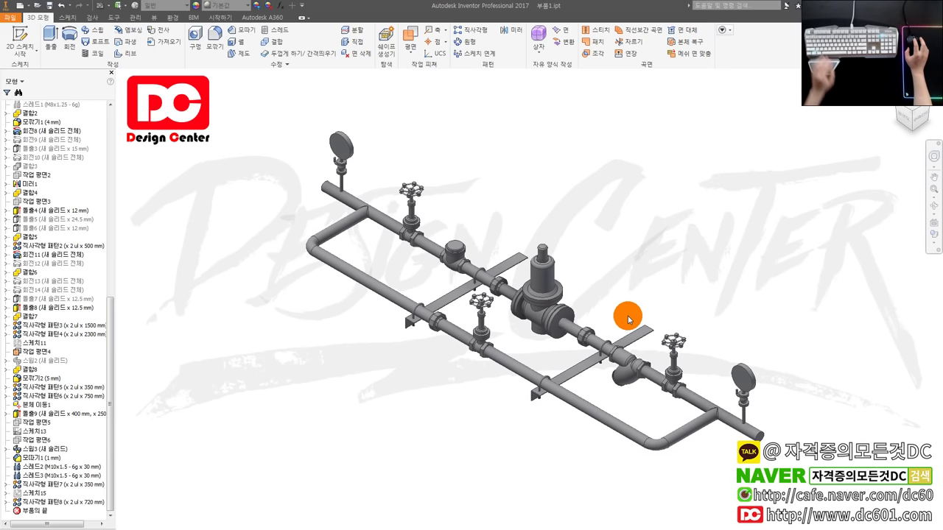
mouse_move(628, 319)
middle_mouse_down("shift")
mouse_move(668, 337)
mouse_move(605, 268)
middle_mouse_up("shift")
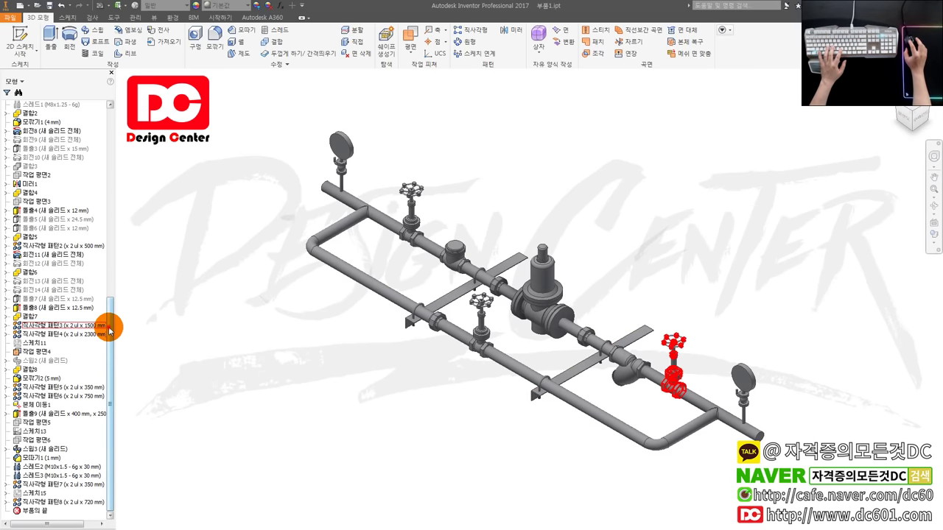
left_click_drag(110, 327, 114, 122)
key("ctrl+shift+a")
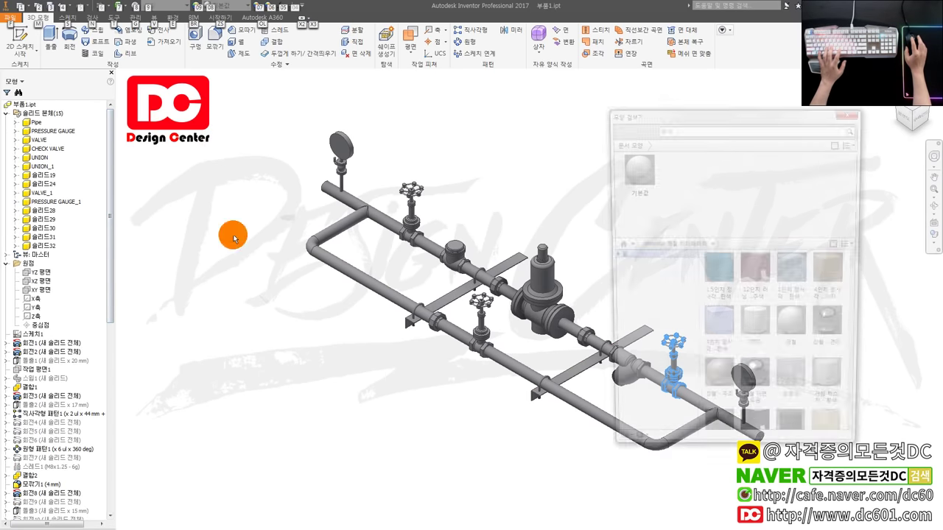
Select the Pipe body and add 크롬 - 연마 from the libraries to the document appearances.
left_click(37, 123)
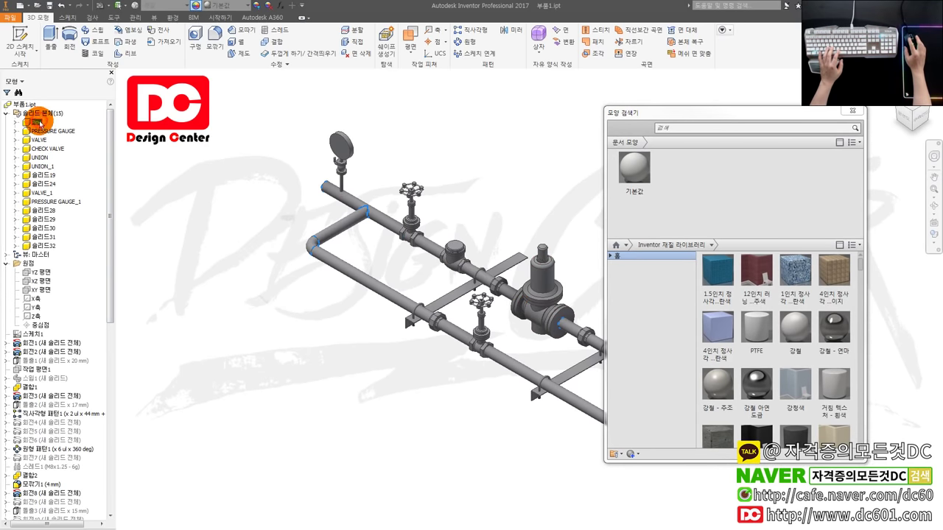
left_click(618, 245)
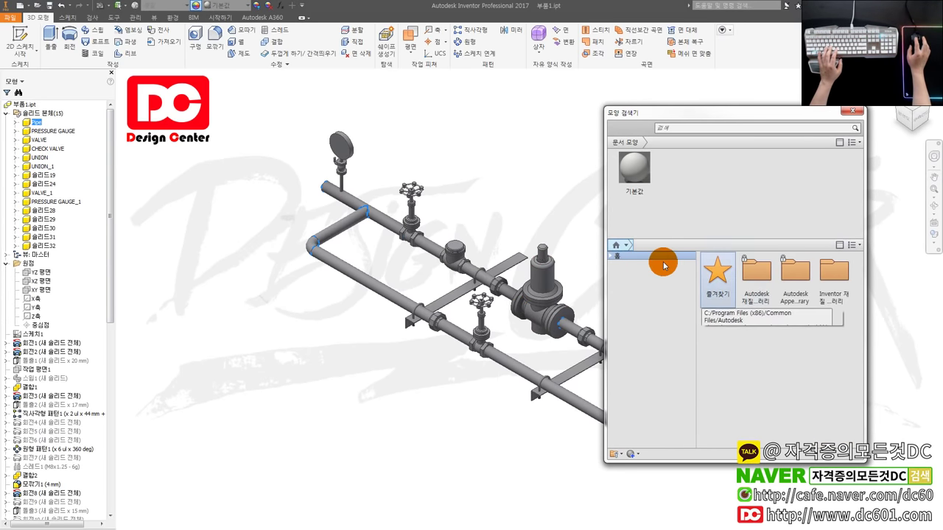
left_click(631, 246)
left_click(610, 283)
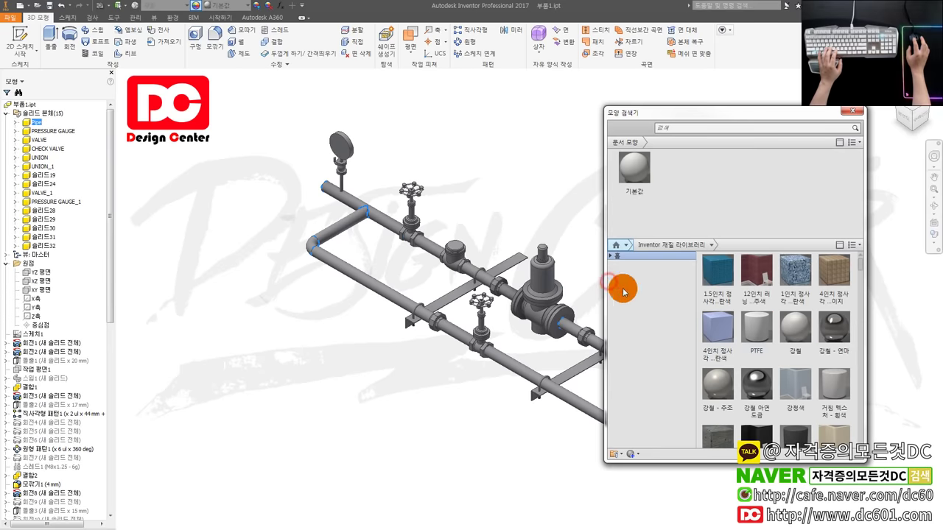
left_click(626, 246)
left_click(616, 264)
left_click(627, 246)
left_click(578, 255)
left_click_drag(756, 270, 732, 217)
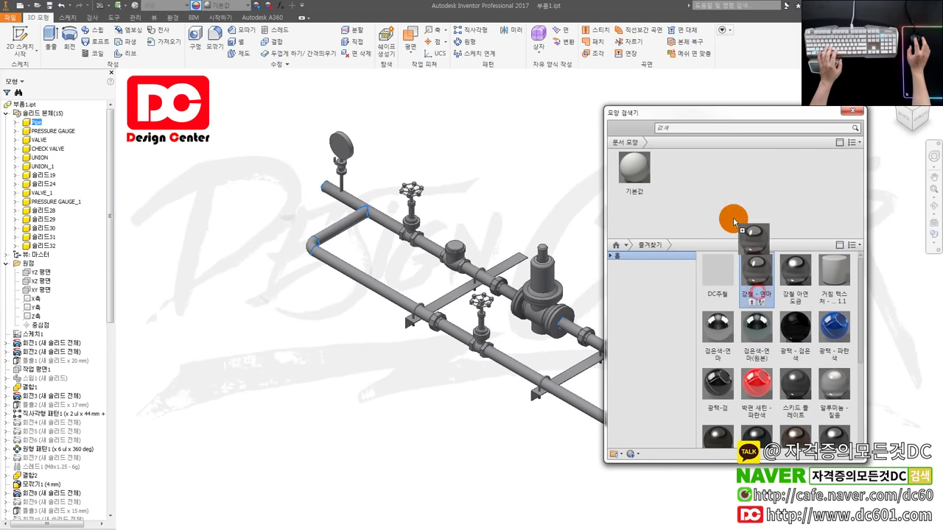
scroll(820, 401, "down", 3)
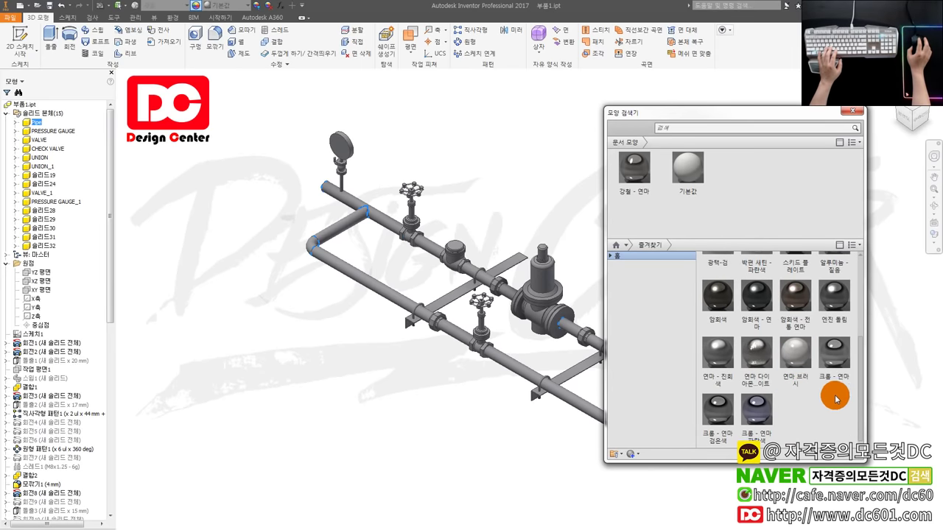
left_click_drag(851, 372, 768, 198)
Give the PRESSURE GAUGE body the dark 암회색 - 연마 finish.
scroll(795, 360, "up", 3)
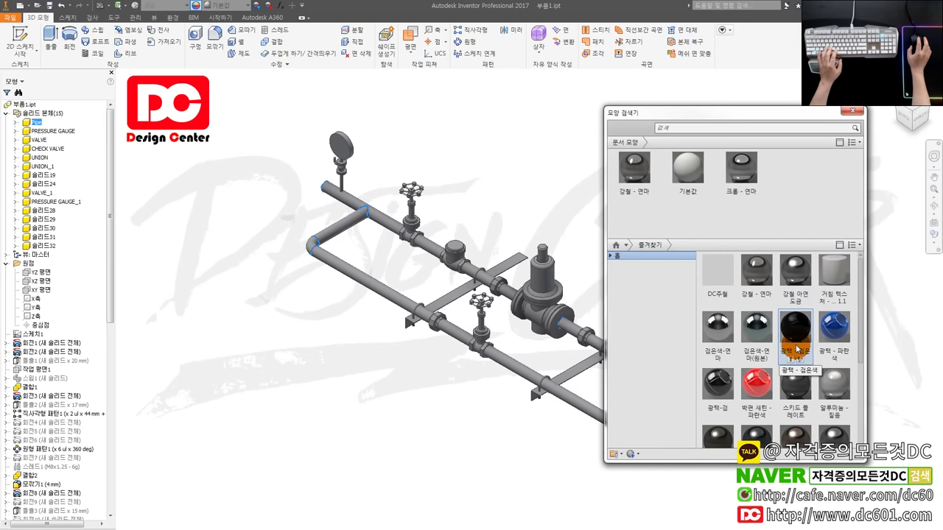
scroll(770, 385, "down", 3)
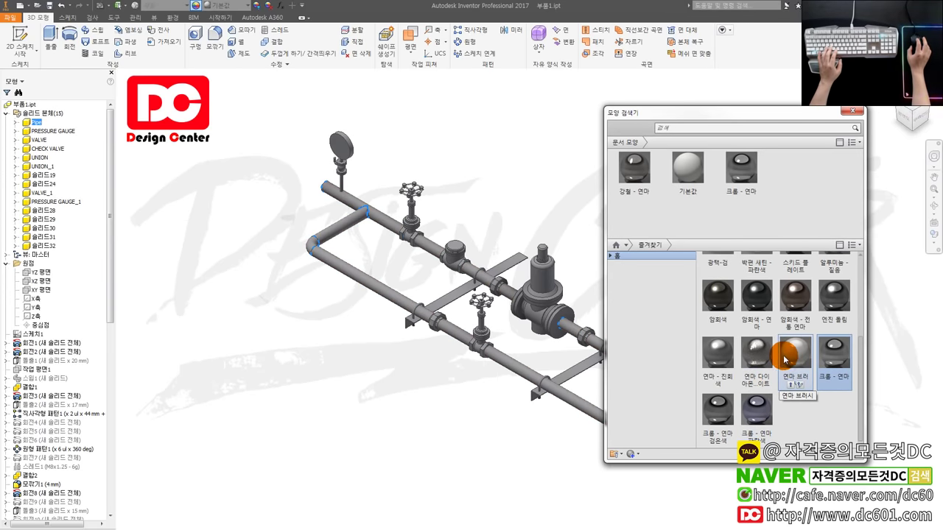
scroll(786, 360, "up", 3)
scroll(789, 403, "down", 3)
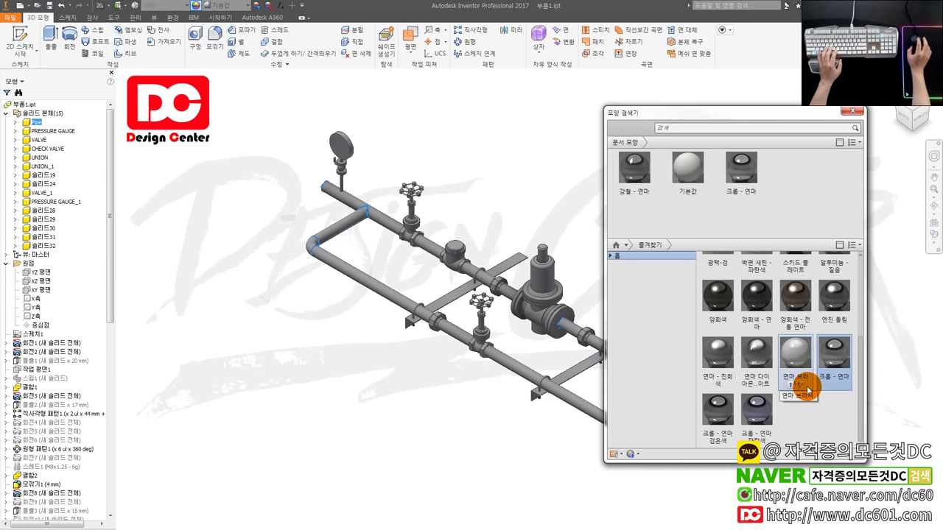
left_click_drag(766, 309, 779, 196)
middle_click_drag(349, 258, 314, 260)
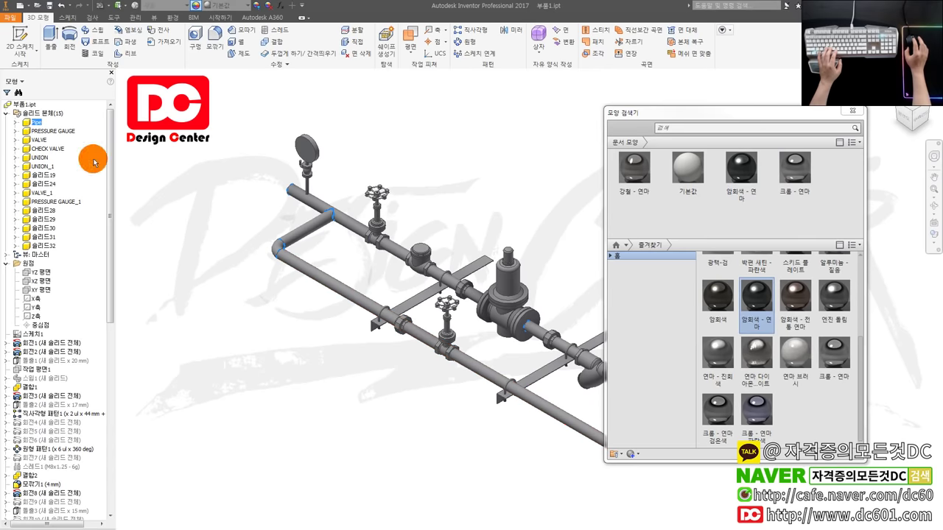
left_click(446, 134)
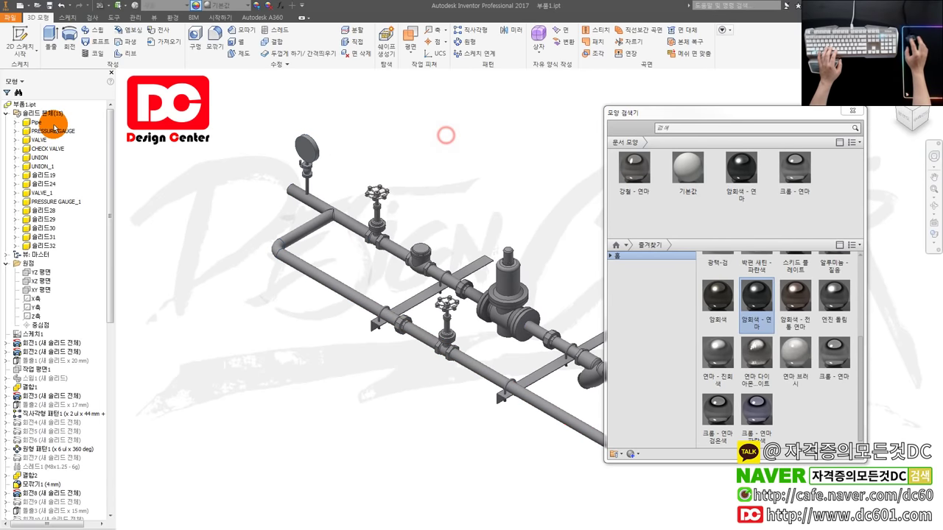
left_click(35, 131)
left_click(741, 177)
left_click(346, 158)
Apply copper 크롬 - 연마 to all bodies from Pipe to 솔리드32, then close the browser.
scroll(271, 143, "up", 5)
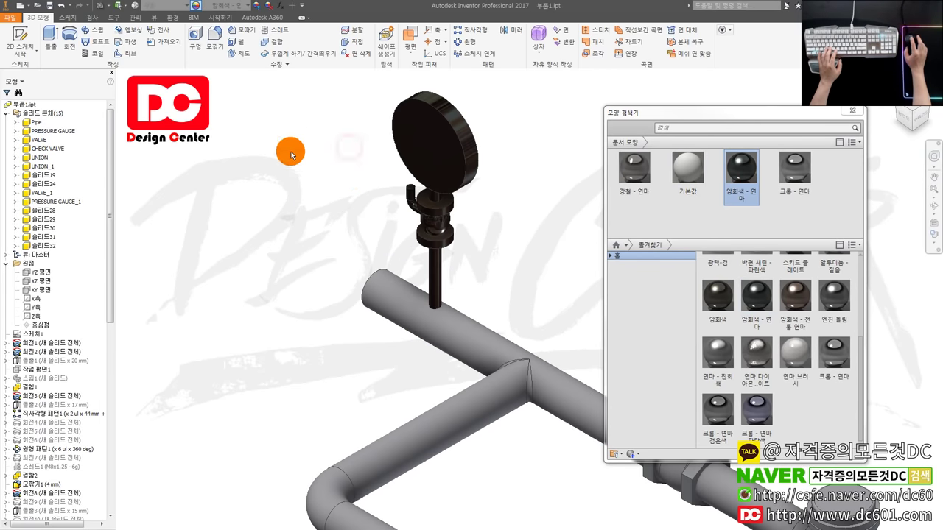
scroll(486, 181, "up", 3)
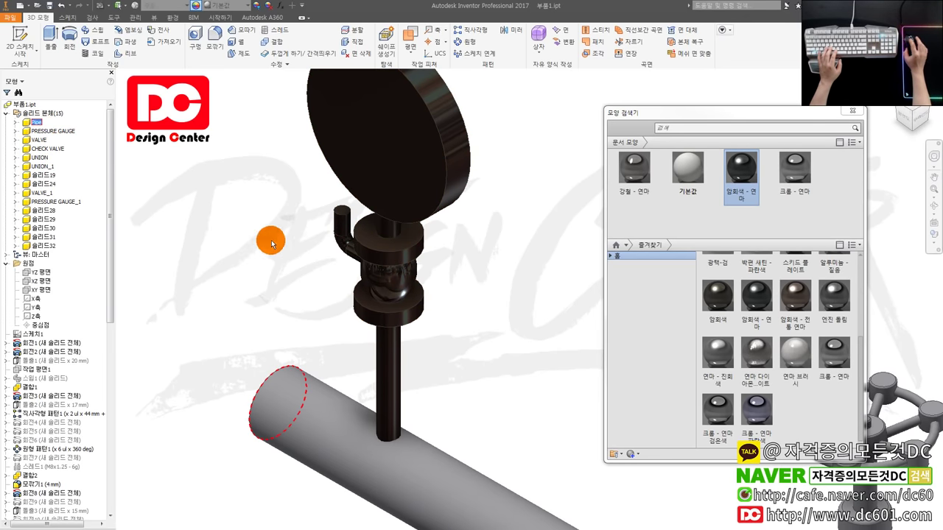
scroll(237, 235, "down", 2)
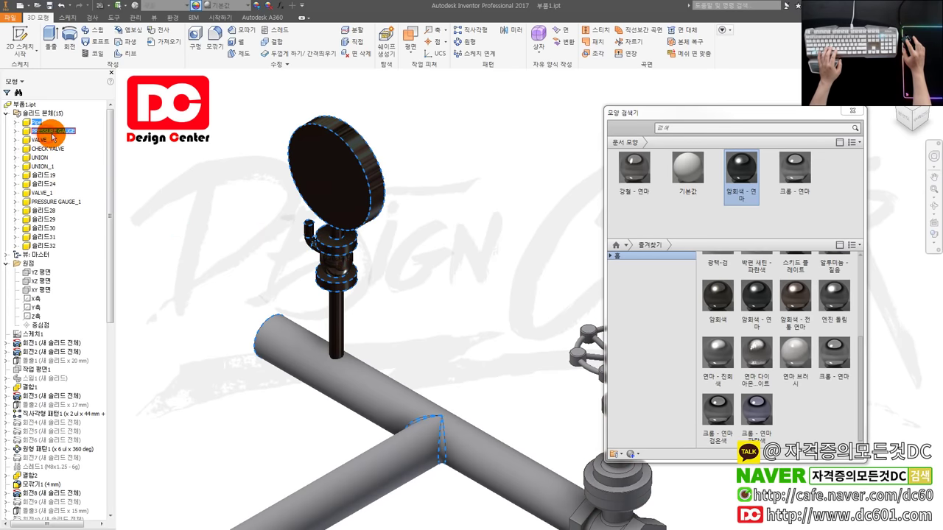
left_click(795, 173)
scroll(479, 308, "down", 2)
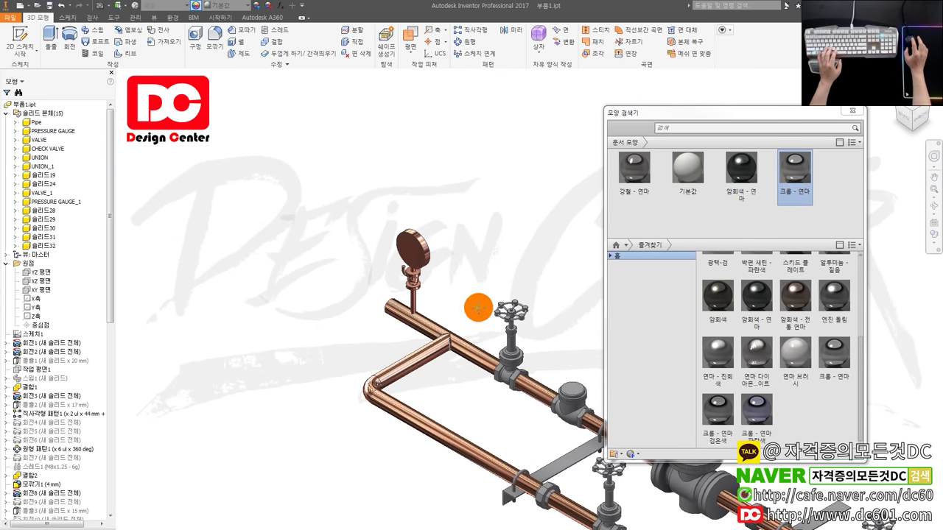
scroll(478, 308, "down", 2)
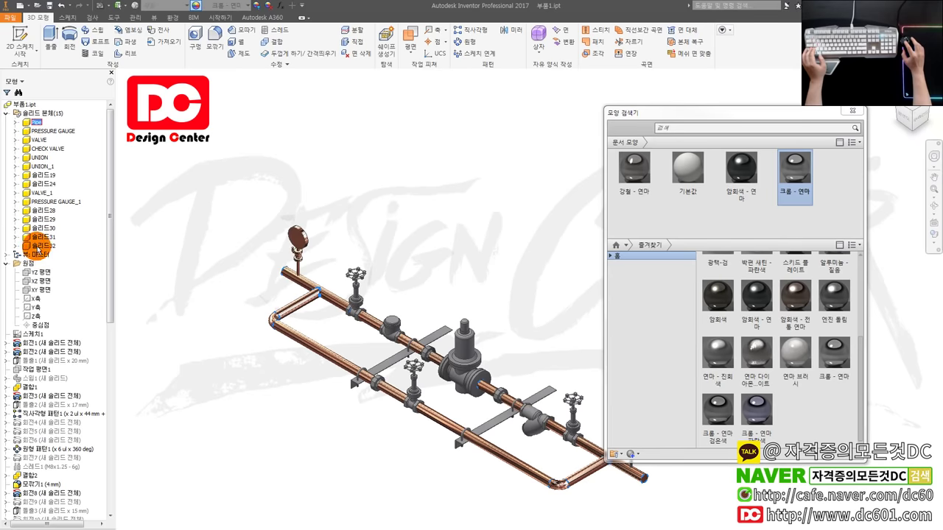
left_click(39, 246, "shift")
left_click(794, 177)
left_click(853, 120)
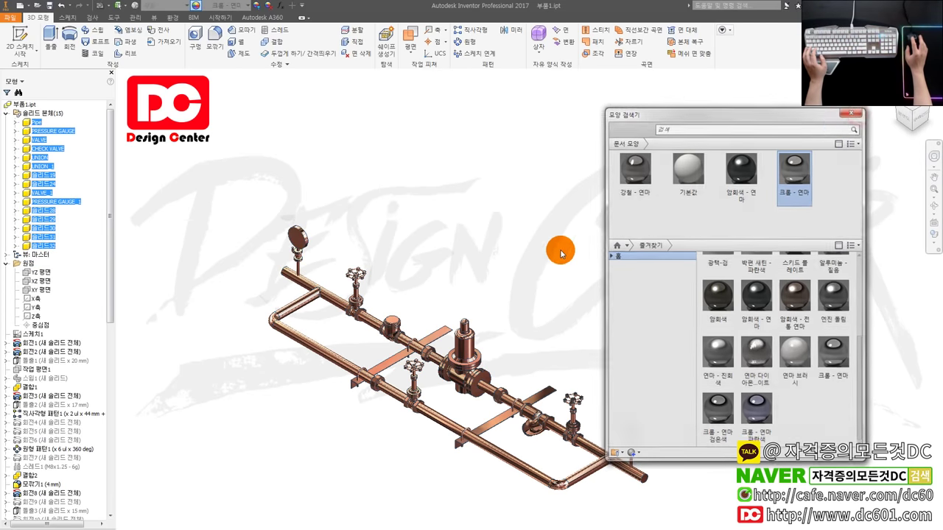
Orbit the copper-finished model to a higher three-quarter view.
scroll(558, 343, "up", 3)
left_click(926, 249)
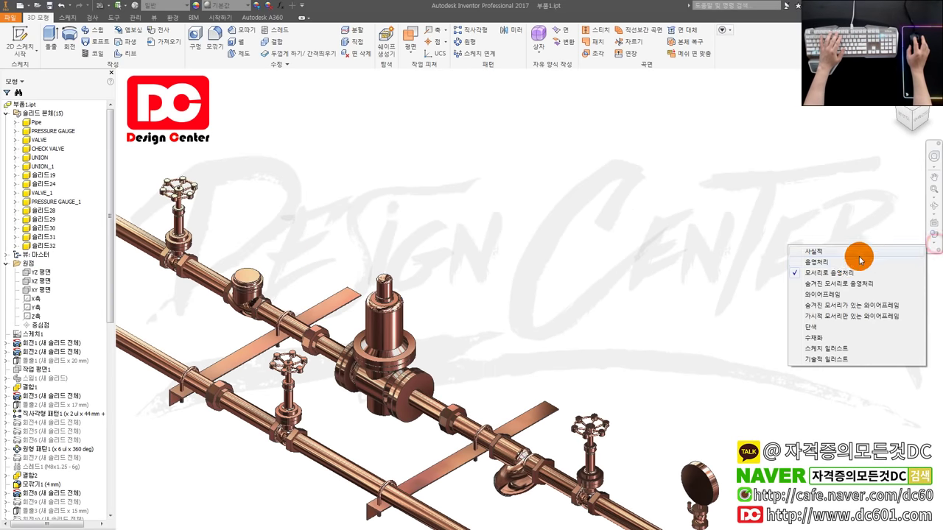
left_click(858, 254)
left_click_drag(583, 316, 463, 208)
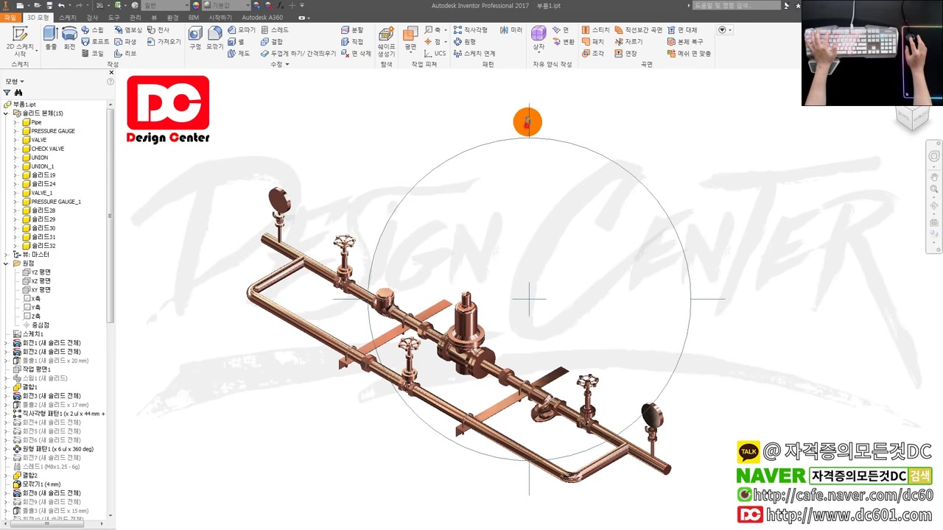
left_click_drag(528, 123, 548, 389)
scroll(548, 387, "up", 4)
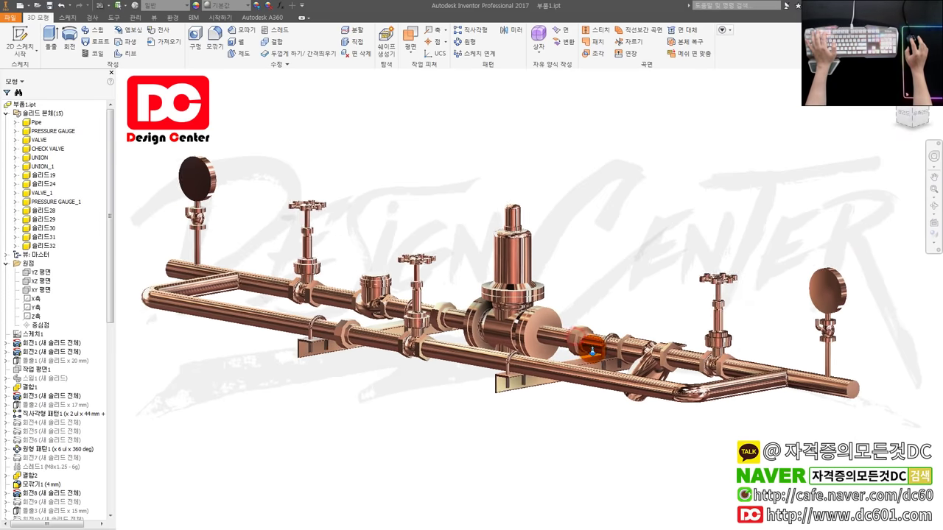
key("F4")
left_click_drag(533, 120, 655, 364)
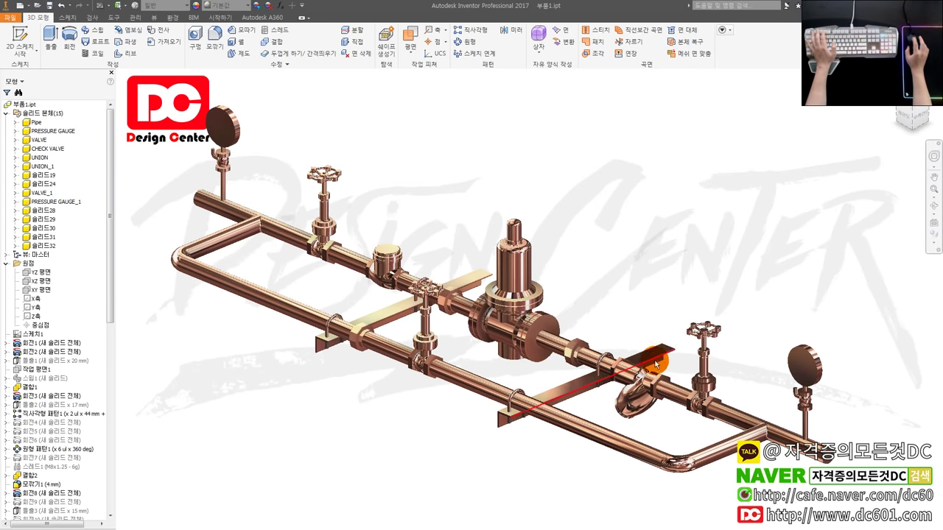
middle_click_drag(656, 363, 669, 367)
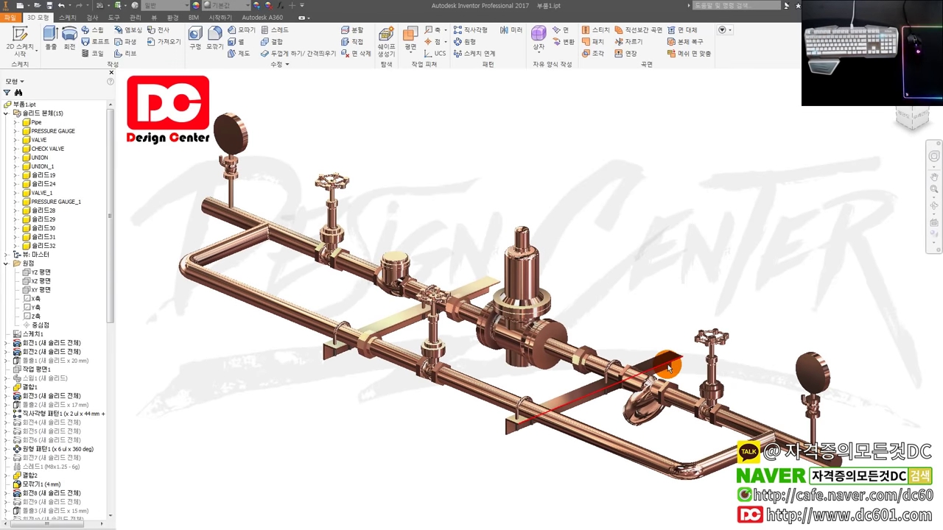
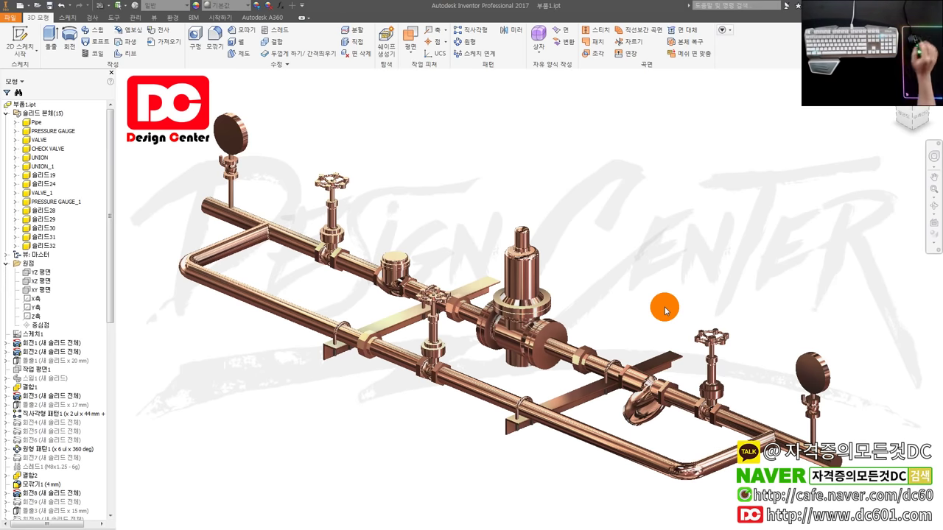
Create a new drawing from the ANSI (mm).idw template and delete its sheet border.
left_click(509, 191)
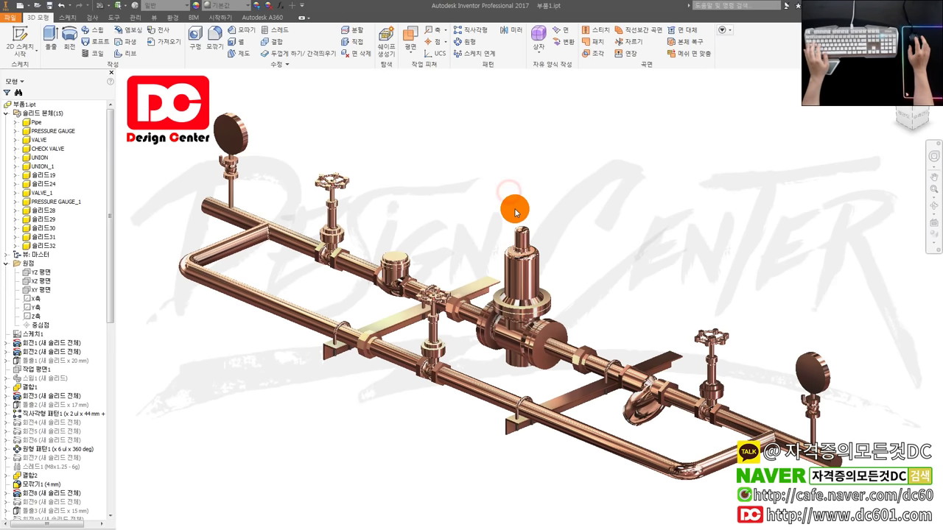
left_click(19, 32)
left_click(7, 22)
left_click(37, 55)
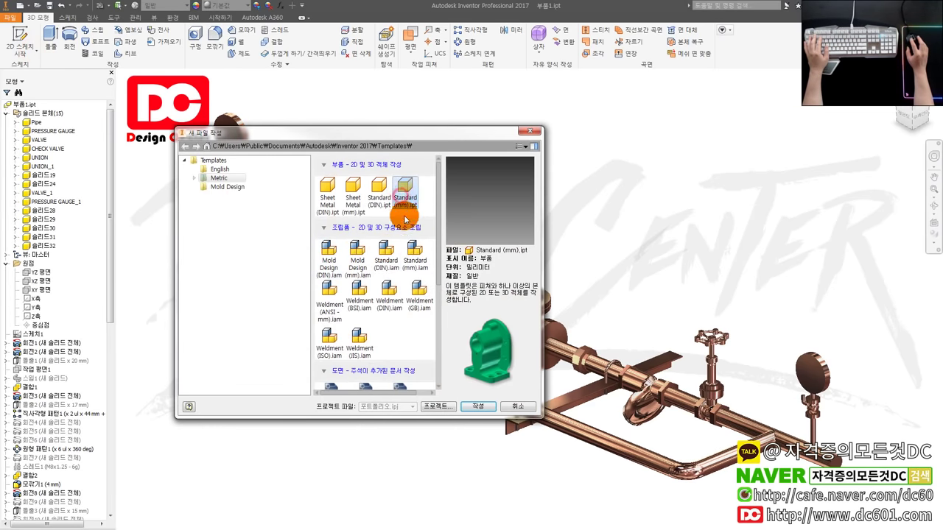
left_click(415, 251)
scroll(417, 295, "down", 3)
scroll(401, 273, "up", 1)
scroll(424, 291, "down", 1)
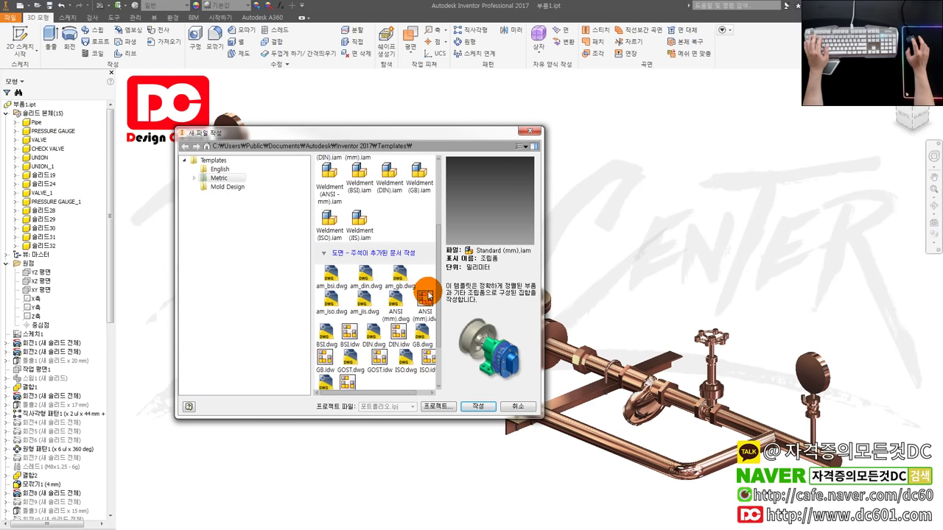
double_click(426, 295)
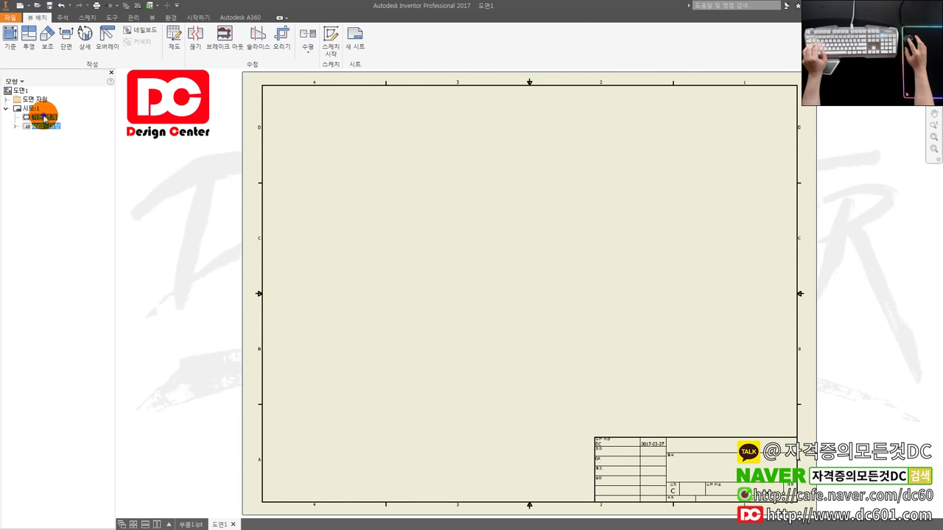
right_click(44, 119)
left_click(65, 134)
Place the front base view of the piping and the first isometric projection at upper left.
left_click(10, 34)
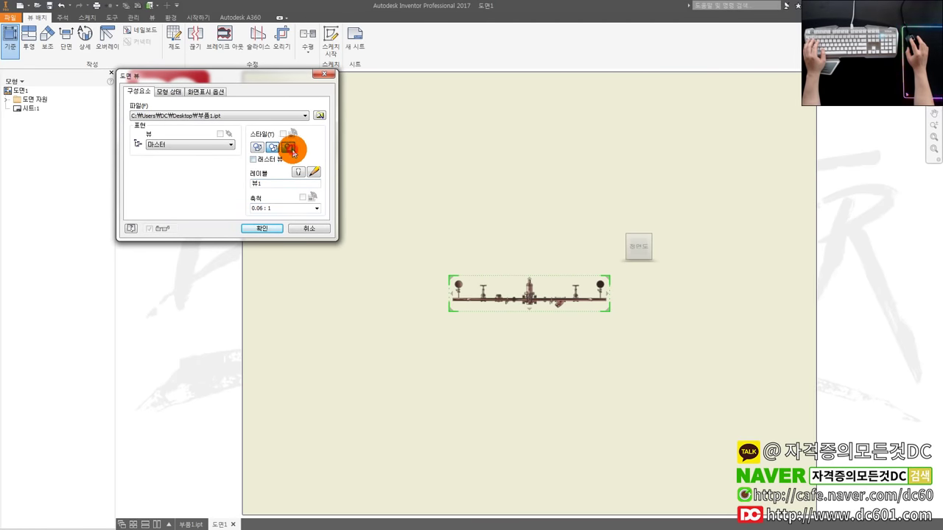
left_click(261, 232)
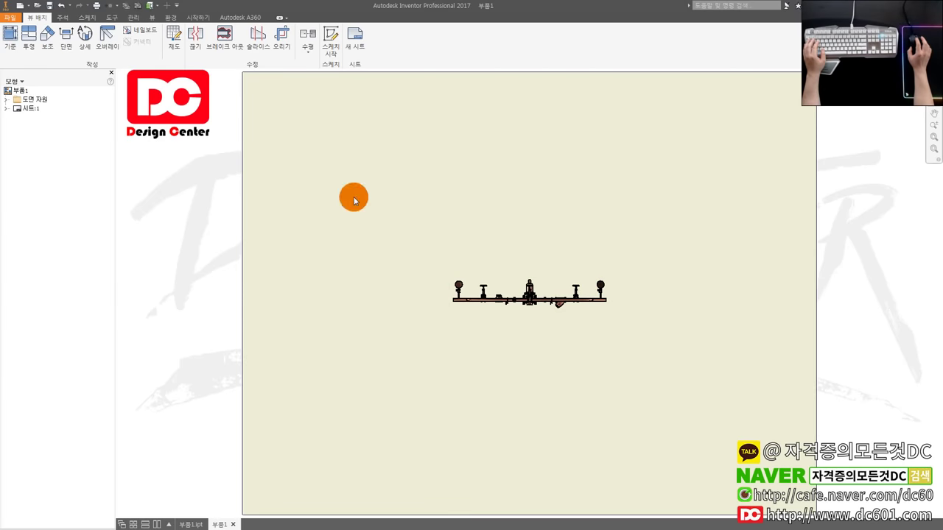
left_click(514, 285)
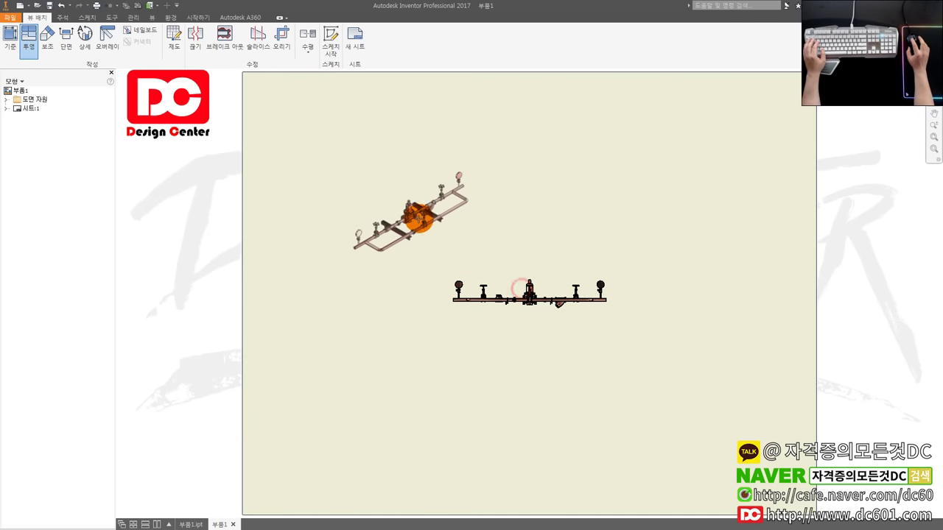
scroll(412, 213, "up", 2)
left_click(426, 217)
Add isometric projections at upper right, lower left and lower right, then create all four views.
scroll(648, 257, "down", 1)
left_click(752, 260)
left_click(464, 383)
left_click(789, 369)
right_click(784, 365)
left_click(804, 370)
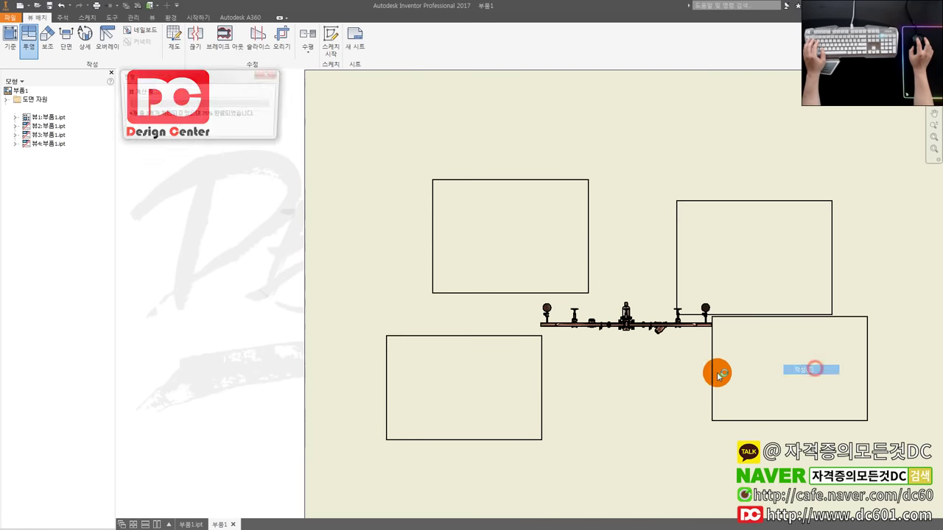
scroll(715, 354, "down", 3)
left_click(684, 144)
scroll(796, 229, "down", 3)
Zoom in to check the upper-right isometric view, then return to the 부품1.ipt part model.
scroll(564, 234, "down", 3)
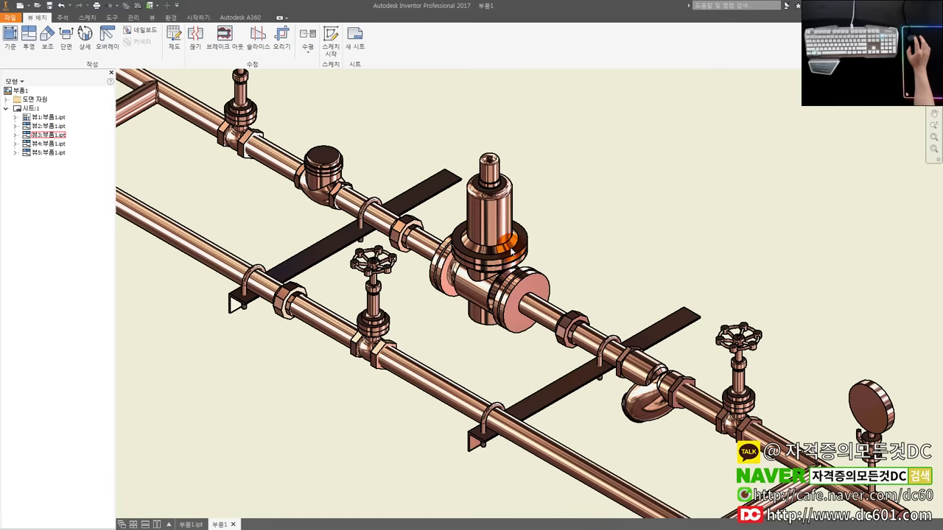
scroll(480, 310, "up", 3)
scroll(364, 184, "down", 5)
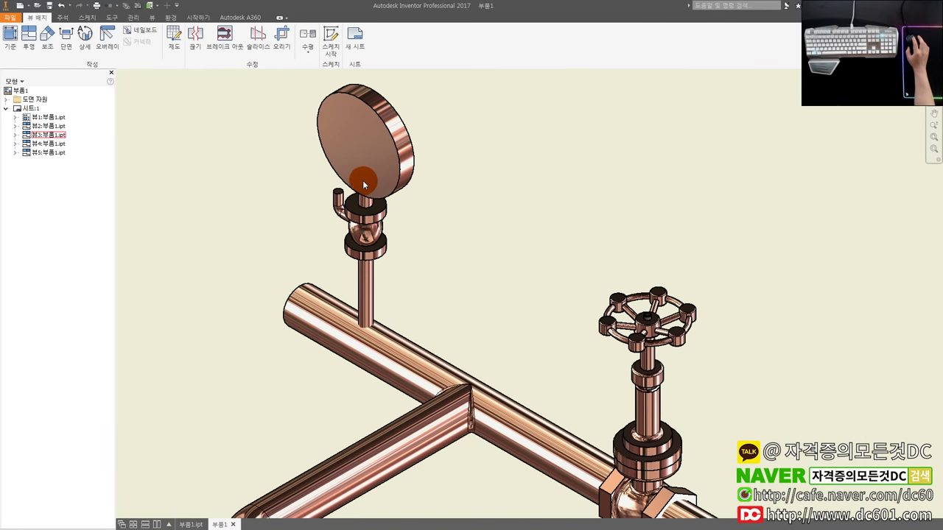
scroll(380, 287, "down", 2)
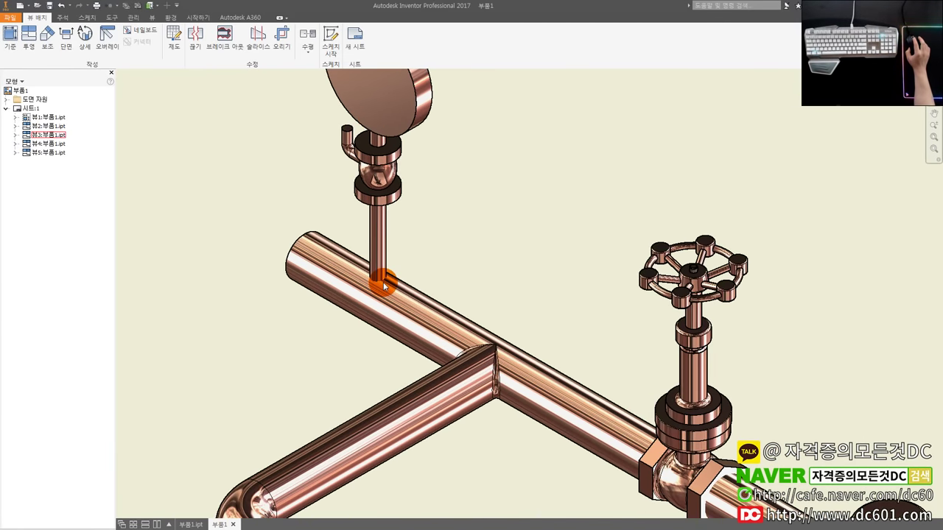
scroll(383, 285, "up", 3)
scroll(577, 389, "down", 3)
scroll(578, 385, "down", 2)
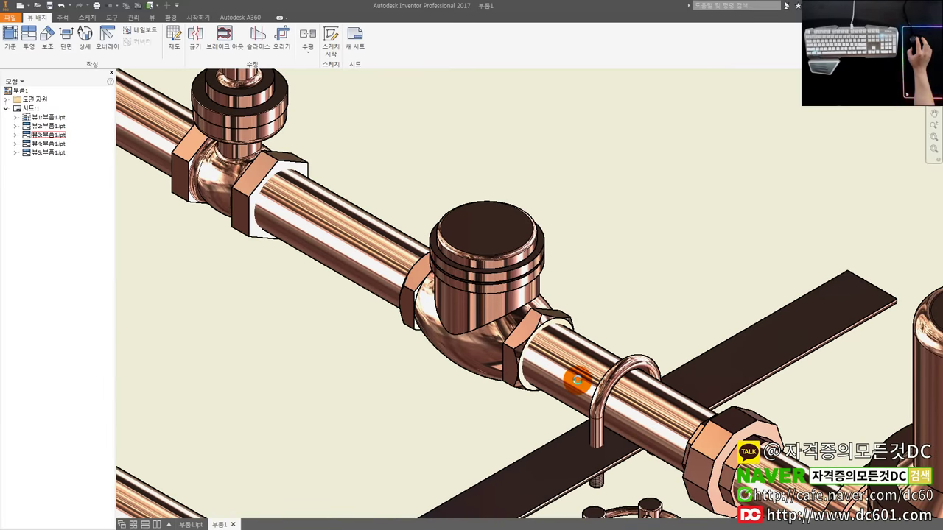
scroll(578, 380, "up", 2)
scroll(572, 382, "up", 1)
scroll(545, 331, "down", 1)
scroll(601, 372, "down", 2)
scroll(600, 372, "up", 3)
scroll(600, 363, "up", 2)
left_click(191, 524)
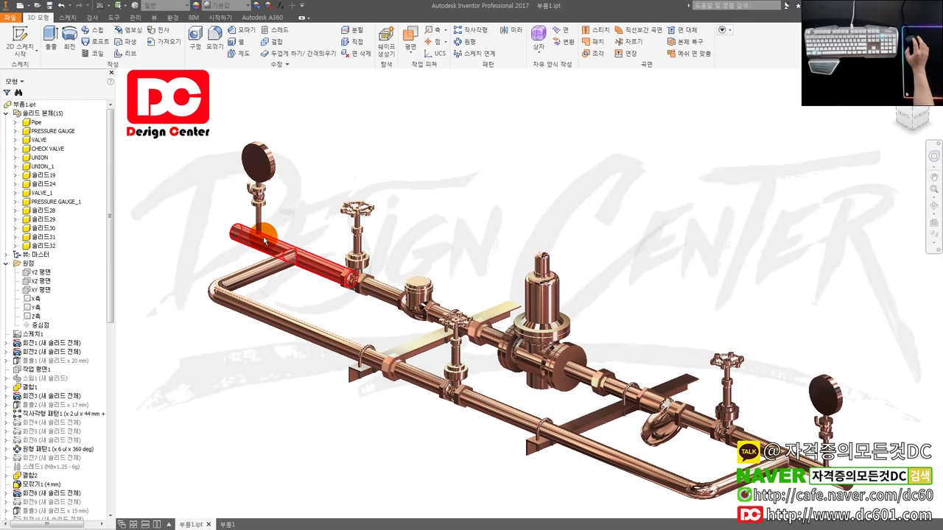
Combine the PRESSURE GAUGE, VALVE, CHECK VALVE and other bodies into the Pipe base body.
left_click(273, 43)
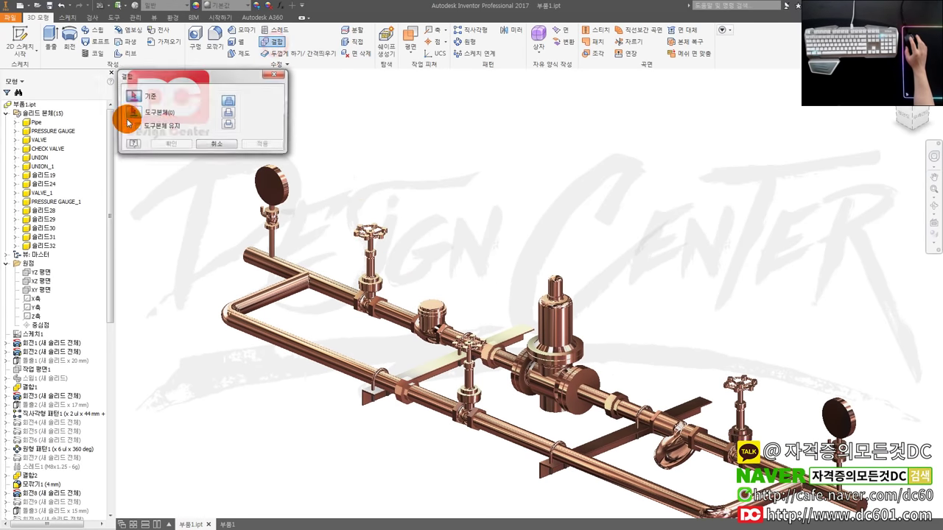
left_click(41, 123)
left_click(46, 131)
left_click(41, 140)
left_click(43, 149)
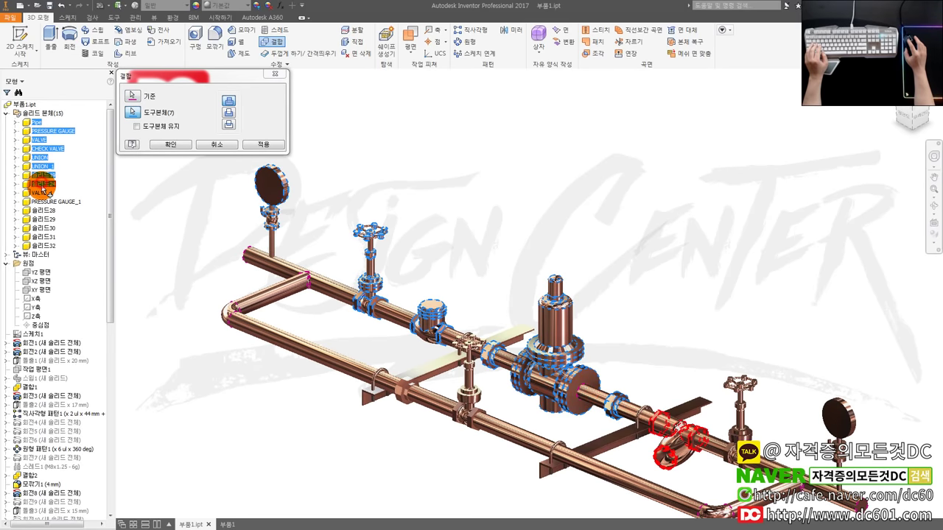
left_click(40, 184)
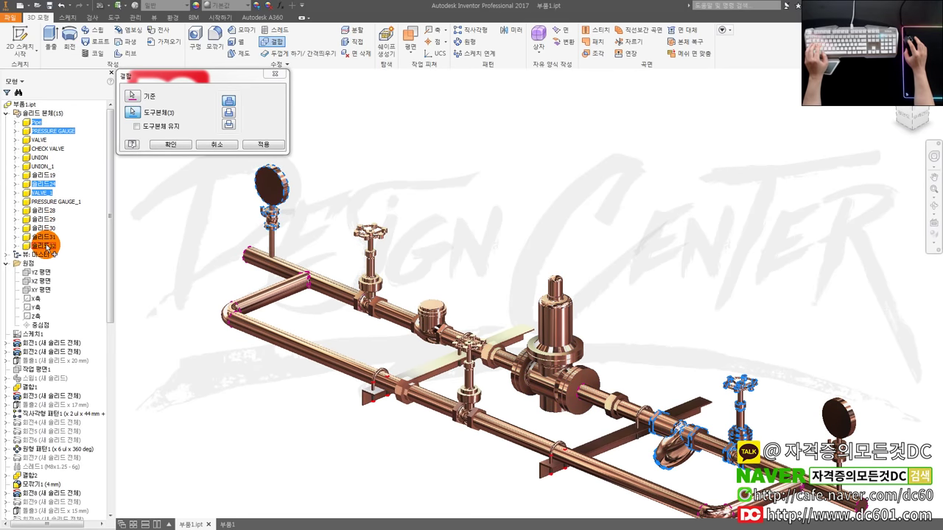
left_click(170, 144)
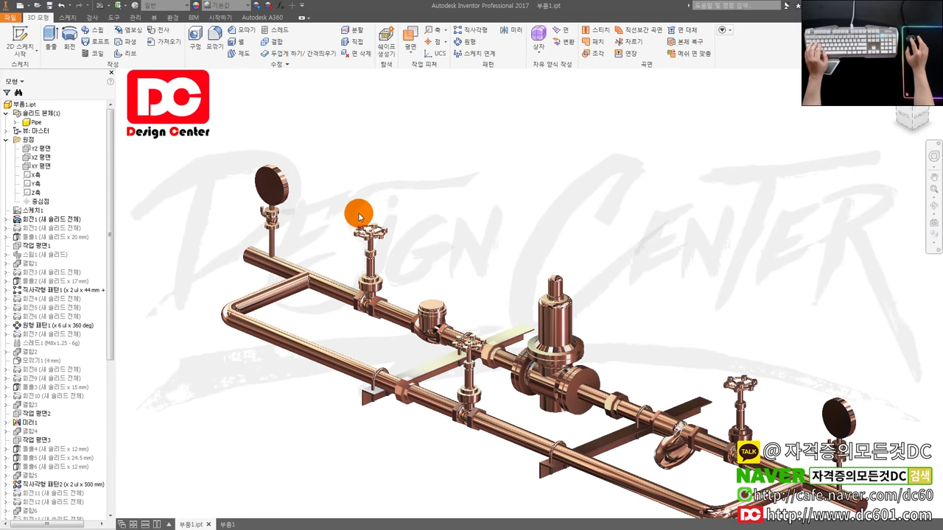
left_click(228, 524)
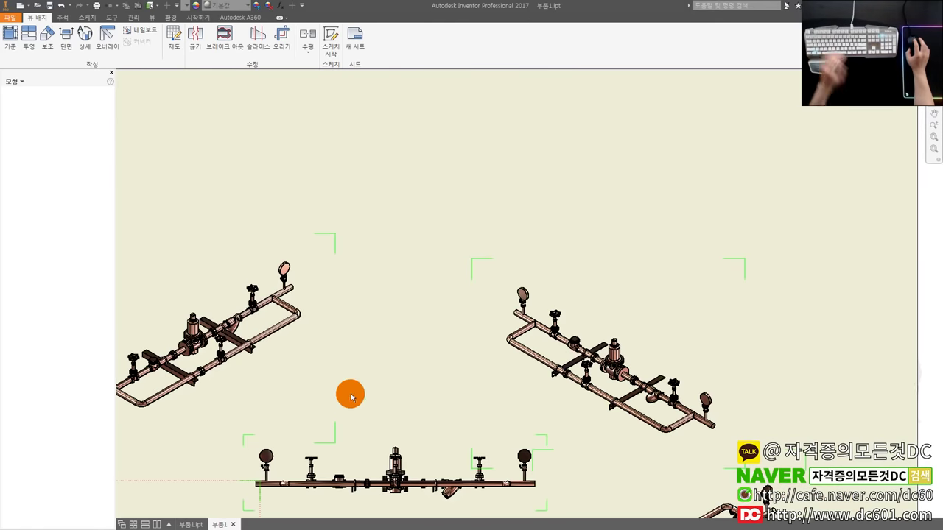
Review the upper-right view's model state and display settings, then close them.
scroll(535, 275, "up", 5)
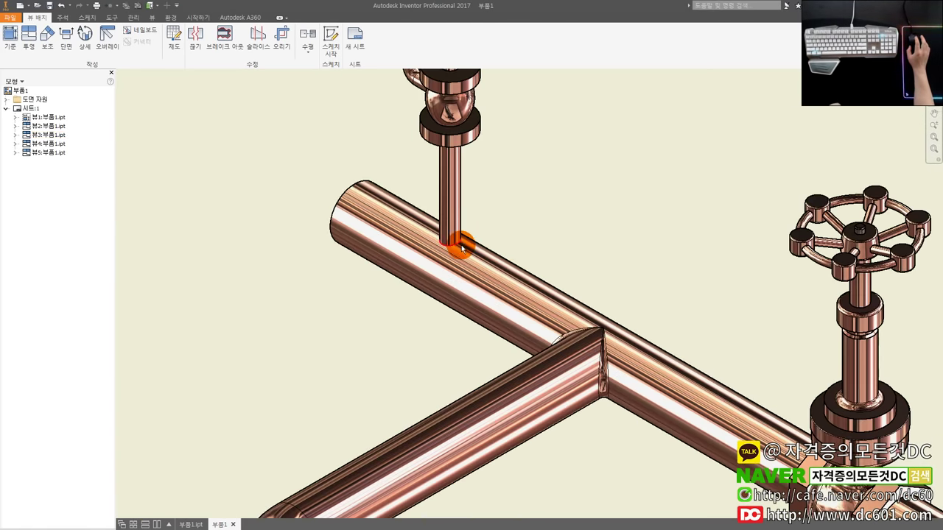
scroll(462, 249, "down", 5)
scroll(501, 301, "up", 2)
scroll(540, 335, "up", 3)
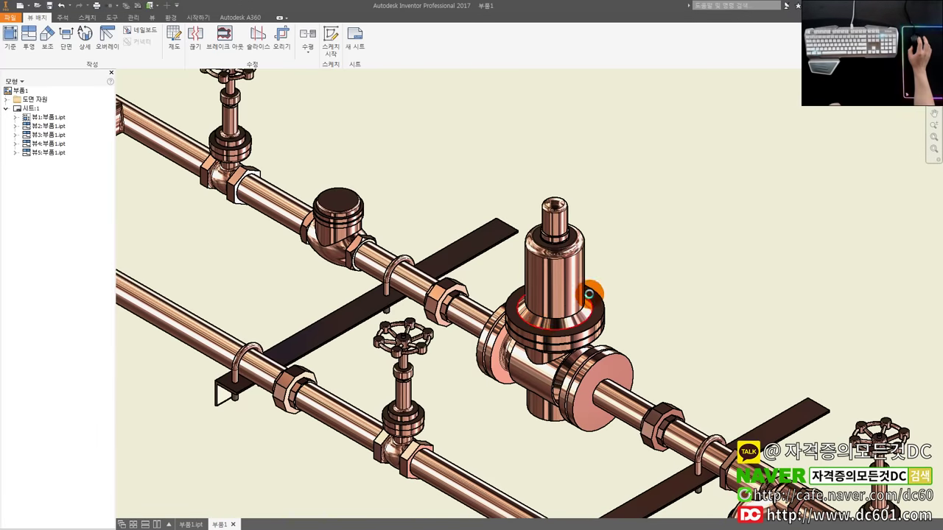
scroll(428, 341, "up", 4)
scroll(364, 333, "down", 5)
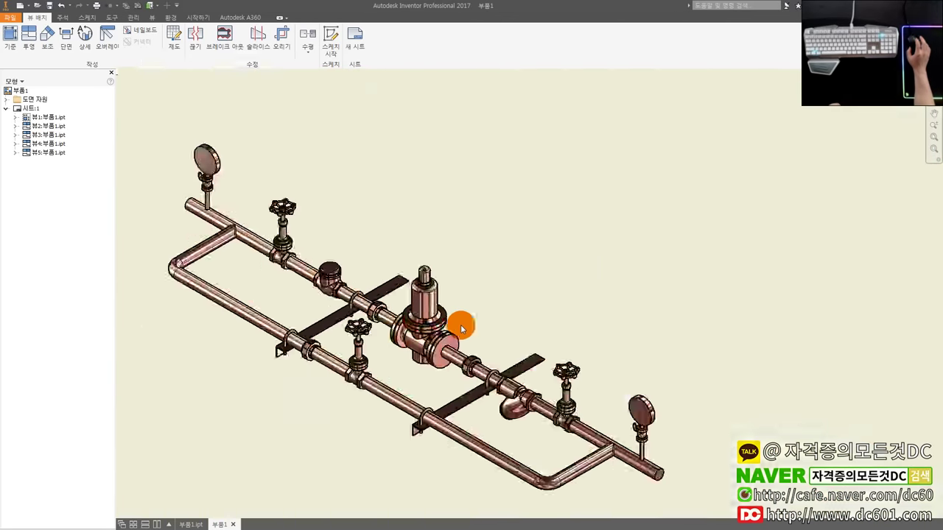
scroll(516, 280, "down", 3)
right_click(558, 262)
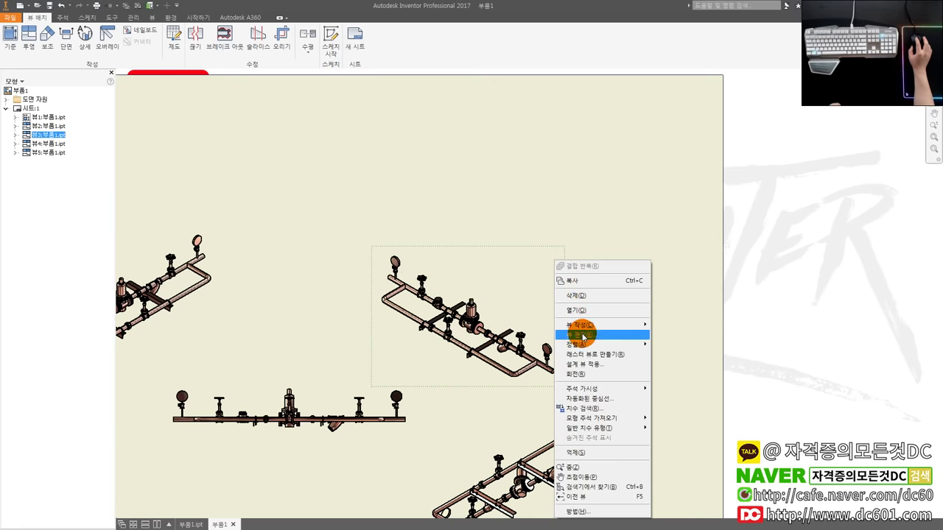
left_click(582, 335)
left_click(171, 91)
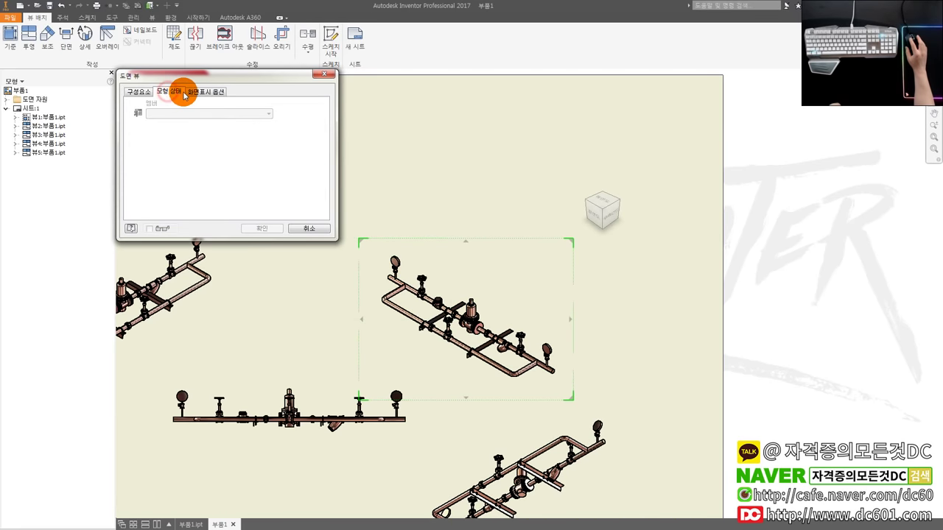
left_click(197, 93)
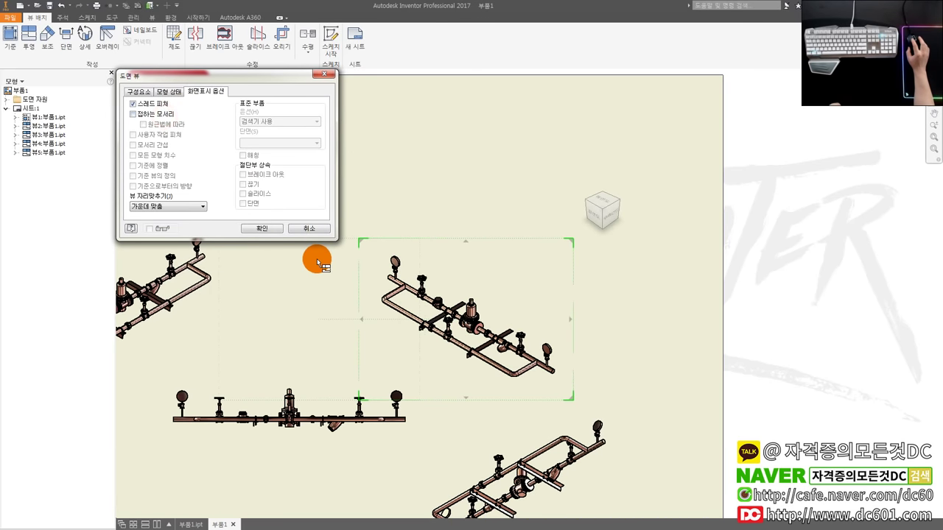
left_click(261, 231)
Pan and zoom the sheet to frame the whole piping drawing.
scroll(435, 288, "up", 5)
scroll(373, 255, "up", 2)
scroll(389, 263, "up", 2)
scroll(361, 287, "down", 5)
middle_click_drag(368, 326, 704, 284)
scroll(703, 283, "up", 3)
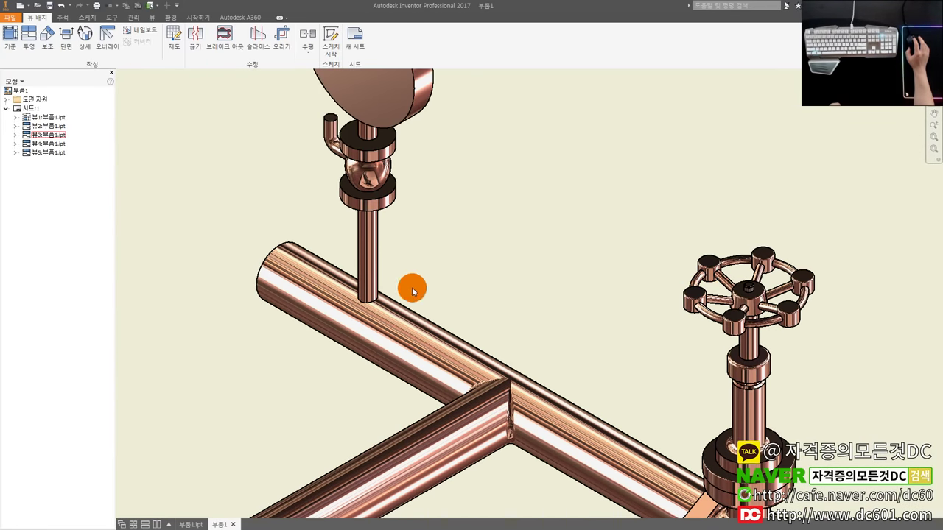
scroll(380, 308, "down", 3)
scroll(411, 298, "down", 2)
scroll(626, 284, "down", 2)
middle_click_drag(701, 352, 514, 324)
scroll(437, 365, "up", 2)
scroll(437, 364, "down", 2)
scroll(442, 361, "down", 3)
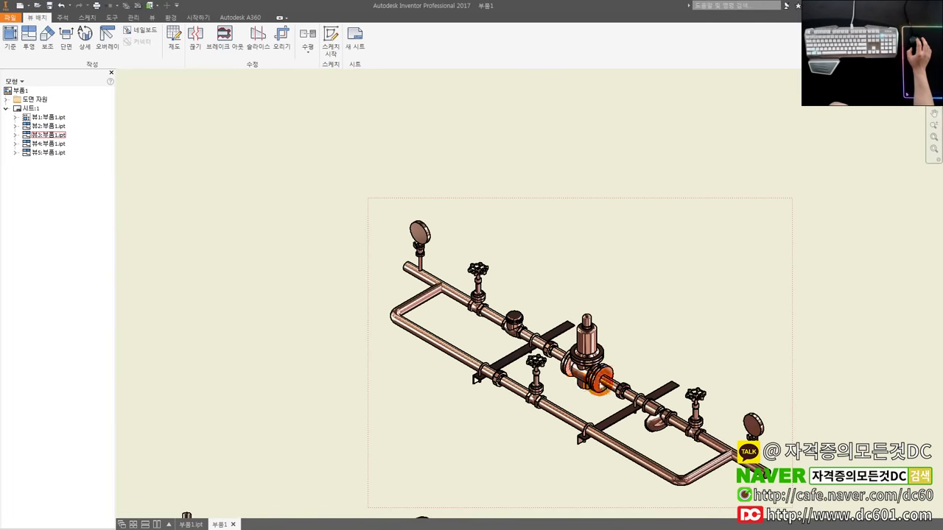
scroll(552, 306, "down", 2)
Reopen the upper-right view's settings, cancel without changes, and bring up the export choices.
right_click(610, 289)
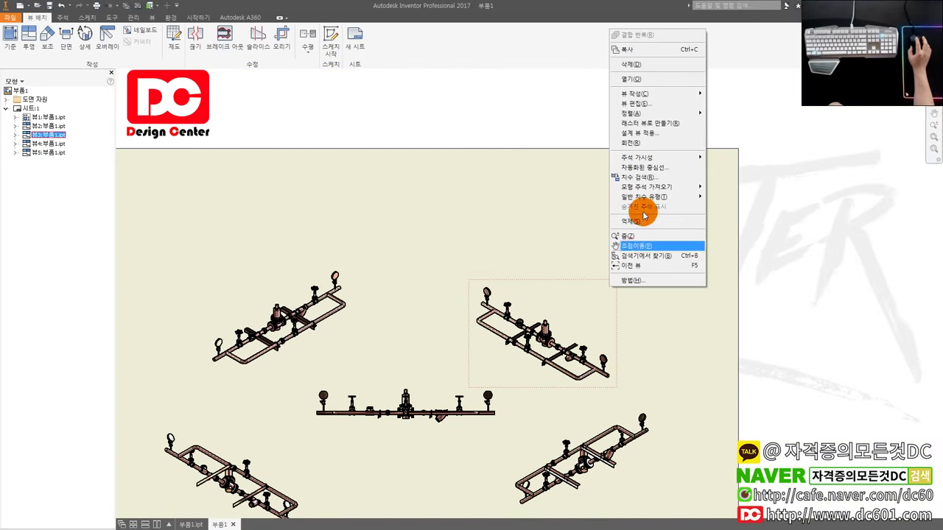
left_click(646, 104)
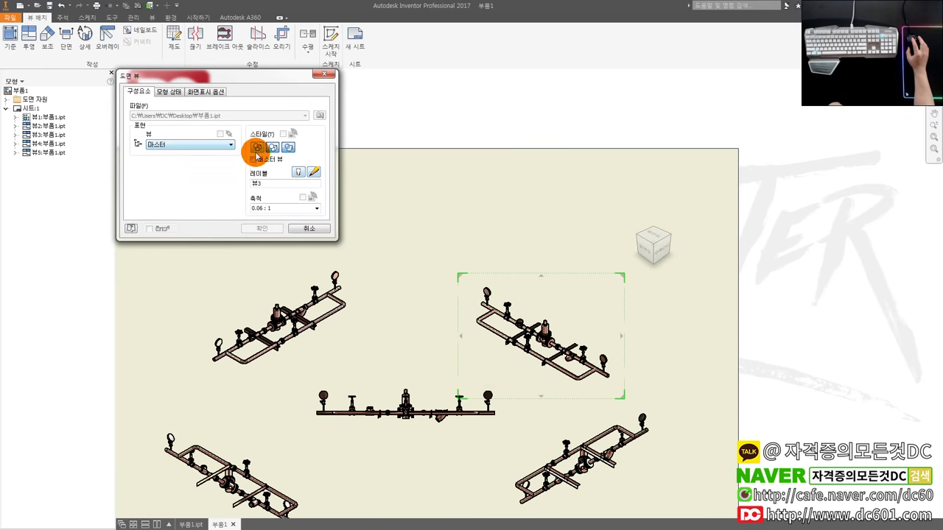
left_click(195, 94)
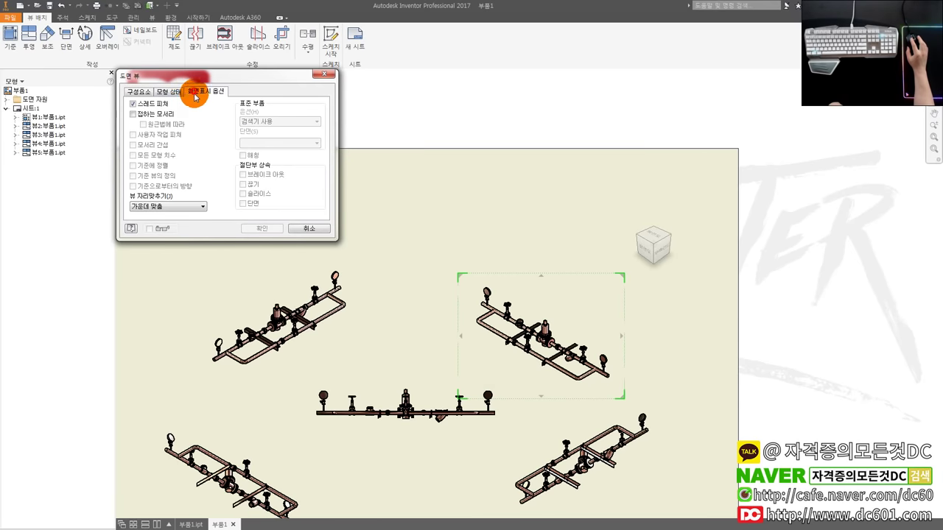
left_click(303, 230)
left_click(47, 33)
left_click(12, 20)
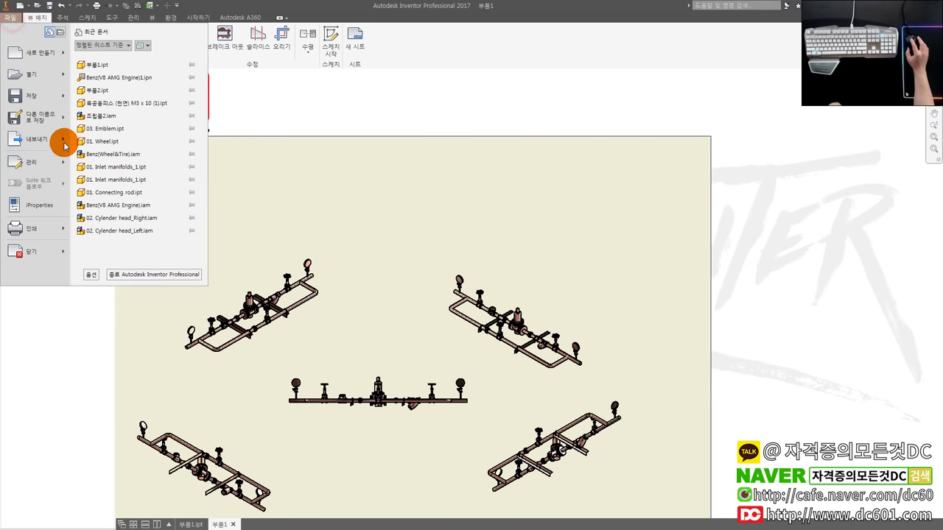
mouse_move(35, 139)
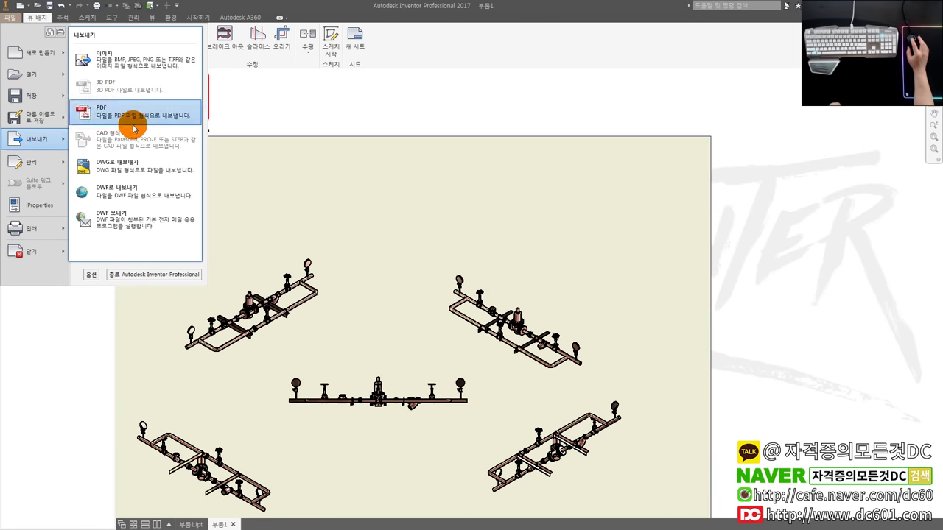
Export the sheet as an AutoCAD DWG file in AutoCAD 2007 format.
left_click(137, 166)
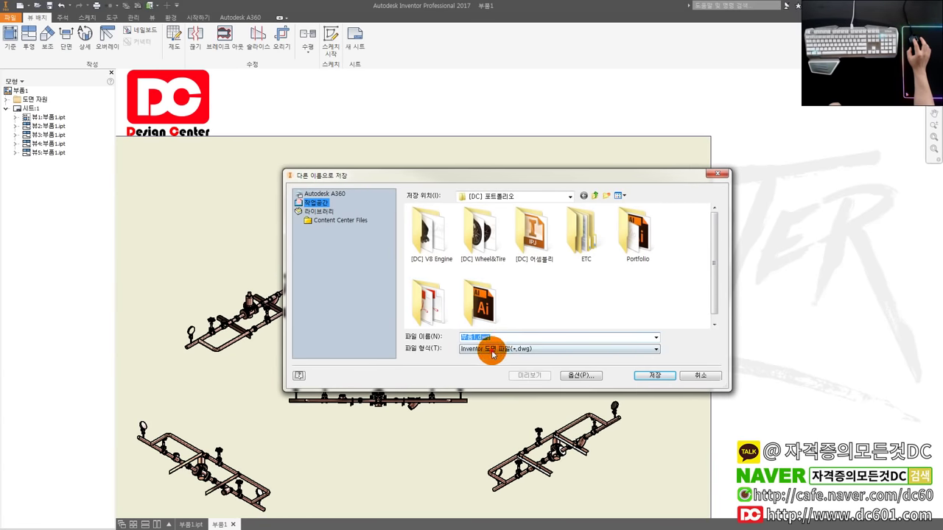
left_click(493, 352)
left_click(500, 362)
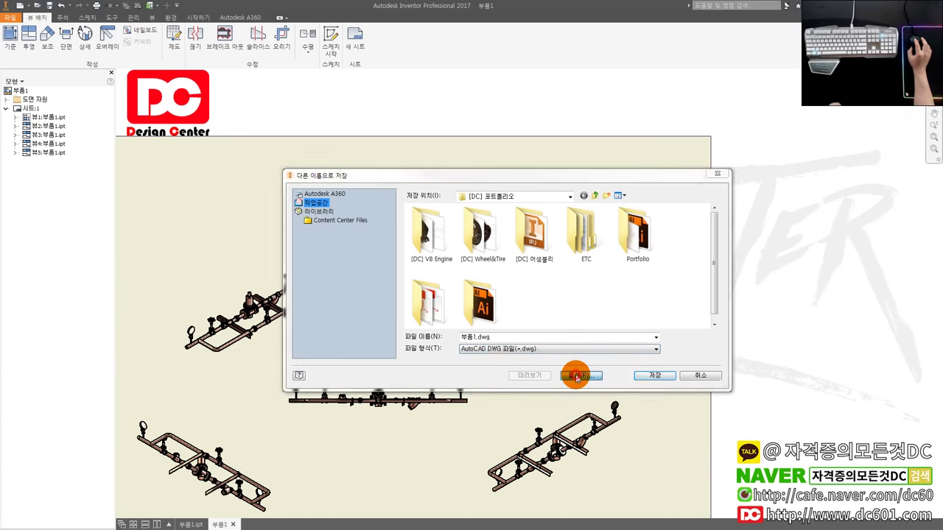
left_click(579, 376)
left_click(542, 199)
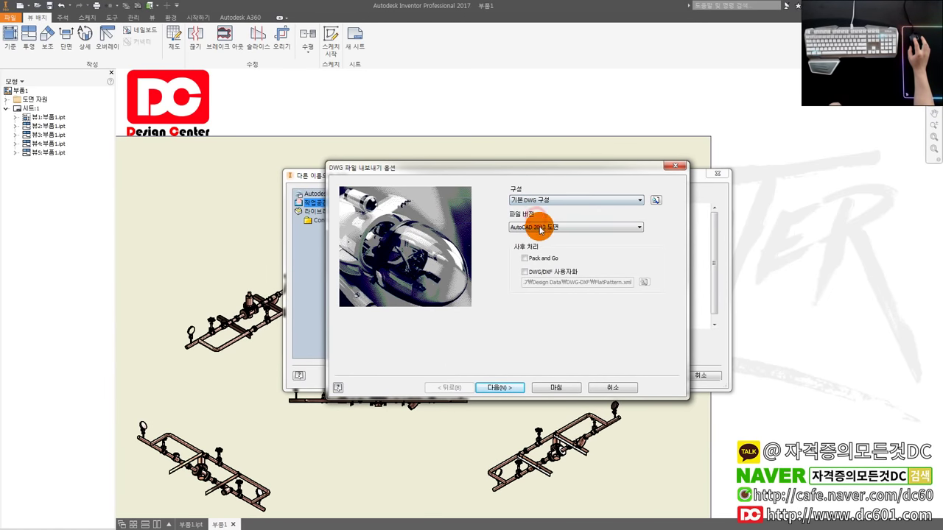
left_click(558, 230)
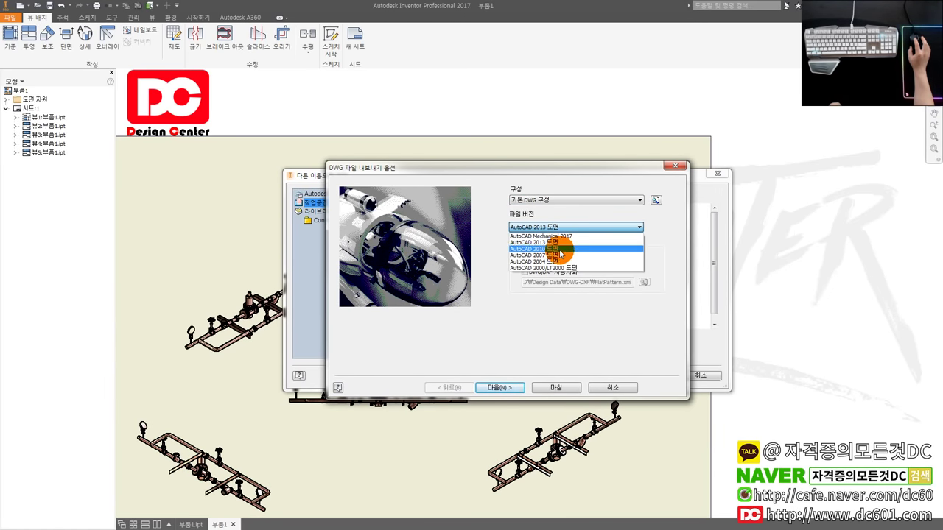
left_click(563, 255)
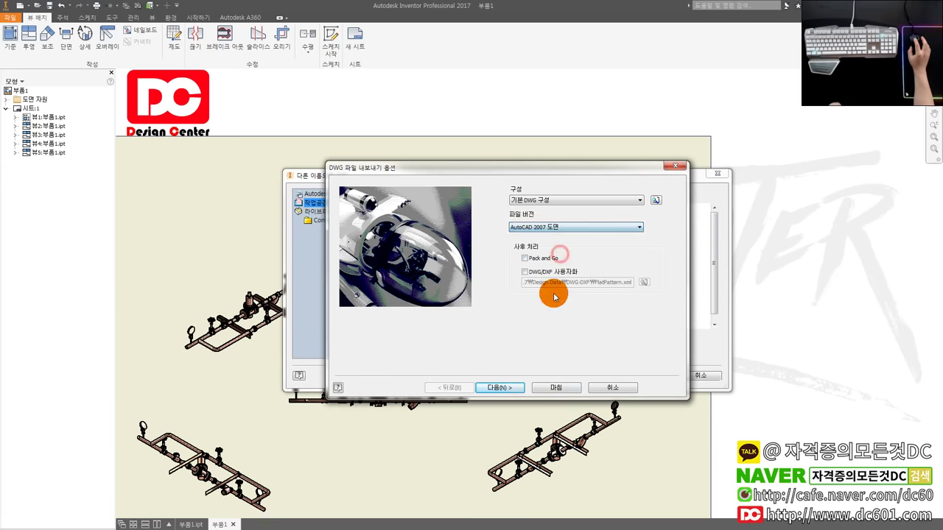
left_click(507, 390)
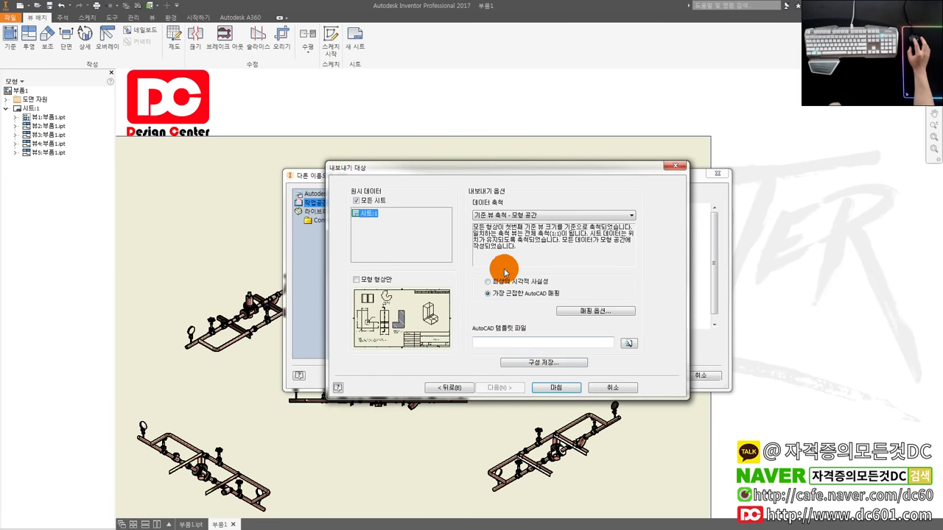
left_click(548, 389)
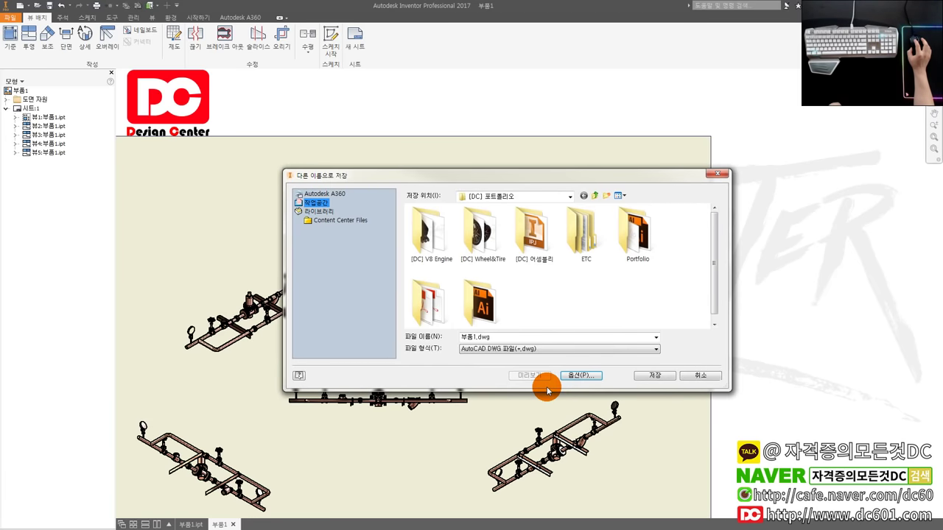
Save 부품1.dwg to the Desktop, confirming saving outside the active project.
left_click(460, 197)
left_click(482, 213)
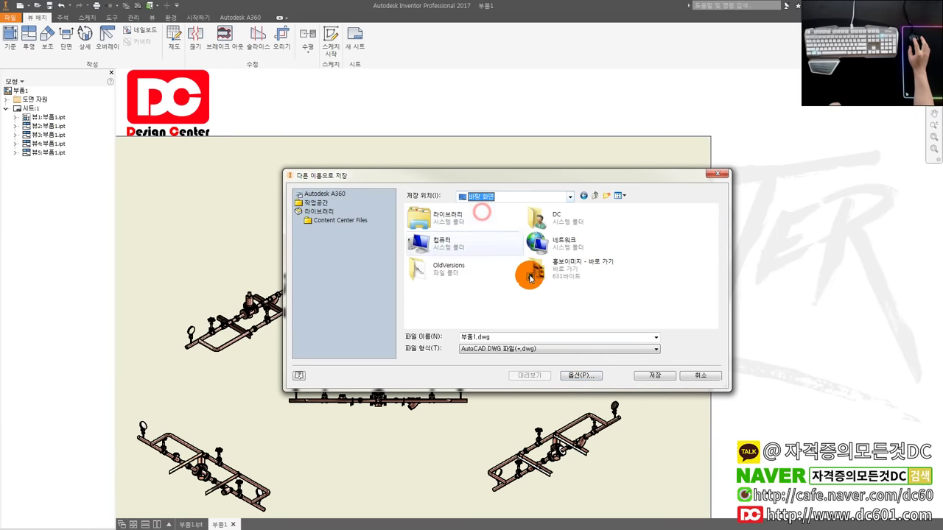
left_click(638, 380)
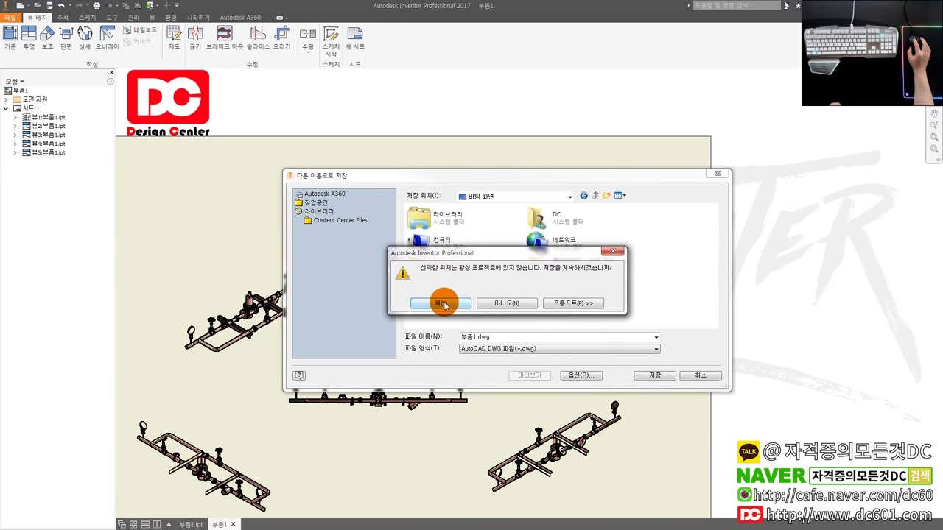
left_click(444, 304)
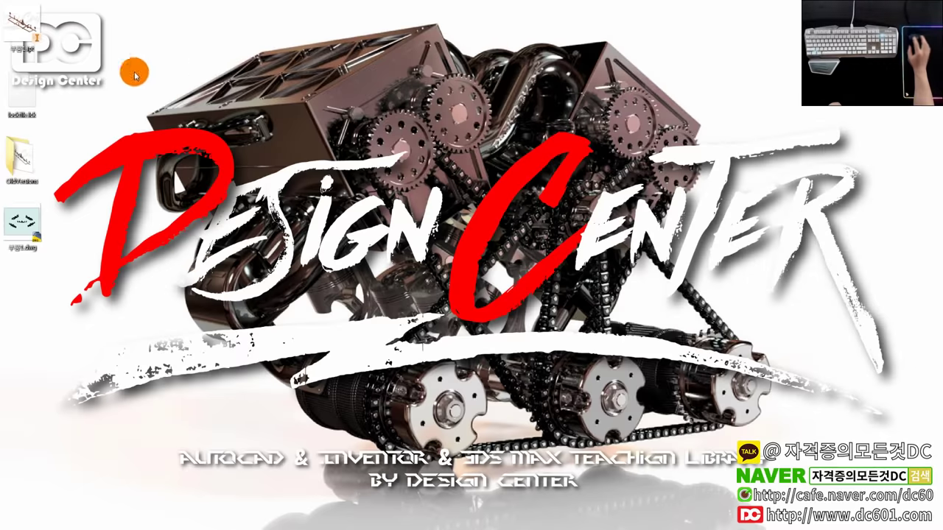
Open 부품1.dwg in a maximized AutoCAD window and regenerate the display with RE.
double_click(32, 230)
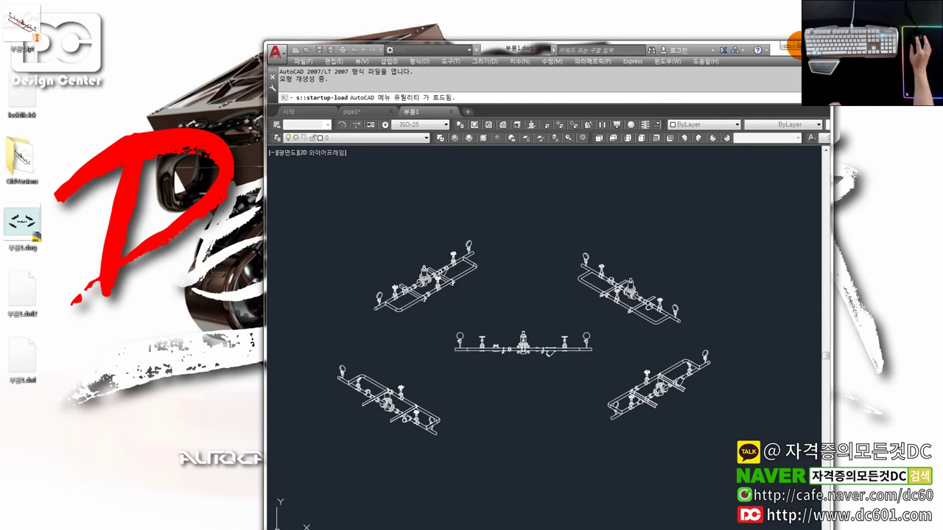
left_click(797, 46)
scroll(549, 247, "up", 8)
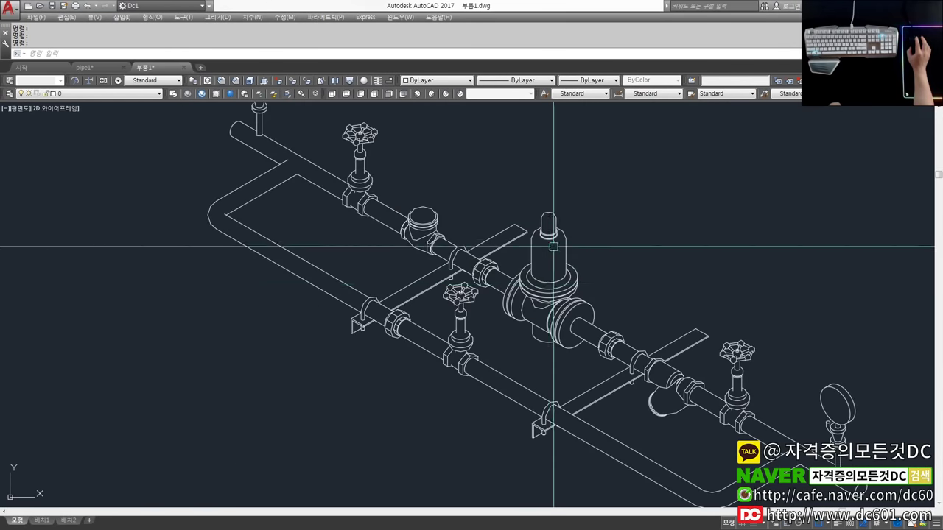
scroll(489, 261, "down", 2)
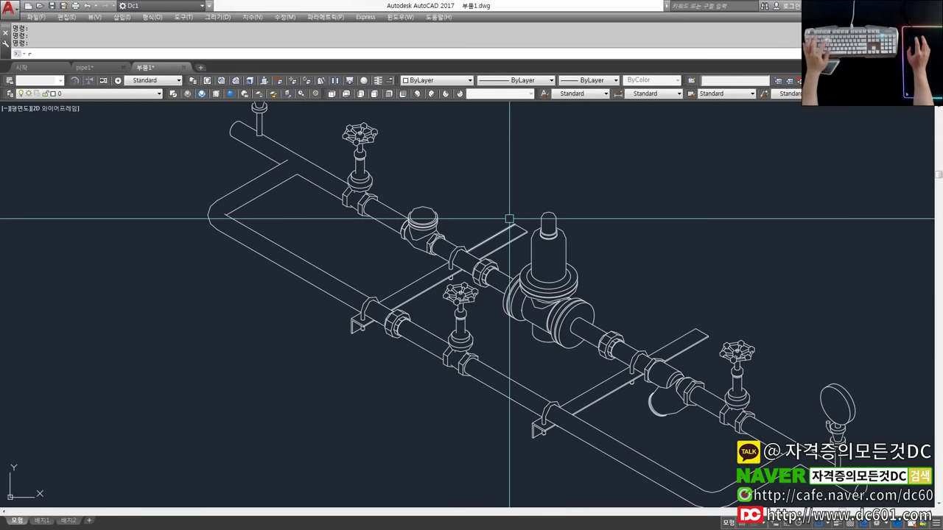
type("re")
key("Return")
scroll(480, 231, "down", 3)
scroll(742, 413, "down", 2)
left_click(742, 413)
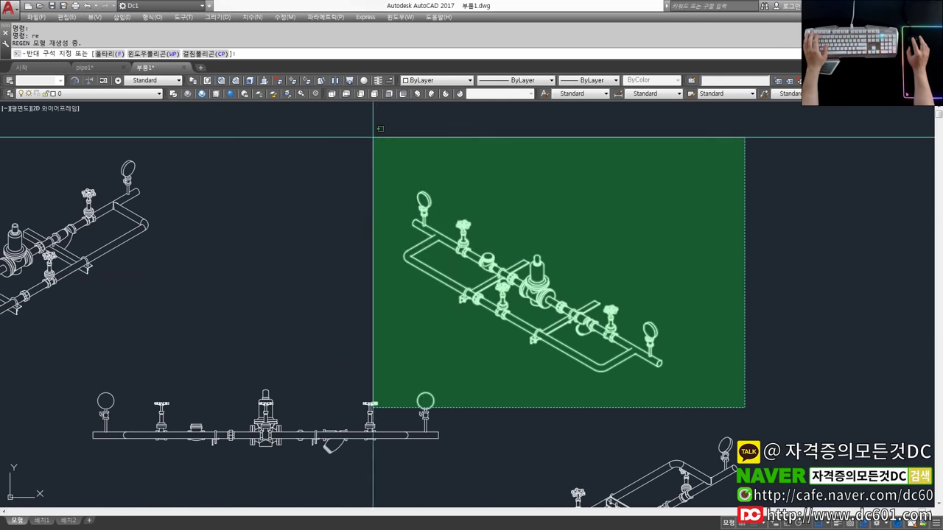
key("Escape")
Window-select the right-hand isometric pipe assembly and copy it with Ctrl+C.
scroll(589, 379, "down", 2)
scroll(589, 379, "up", 2)
scroll(655, 353, "up", 2)
scroll(655, 353, "down", 2)
middle_click_drag(150, 381, 332, 324)
scroll(633, 404, "down", 3)
scroll(753, 337, "up", 3)
middle_click_drag(886, 286, 767, 397)
left_click(842, 400)
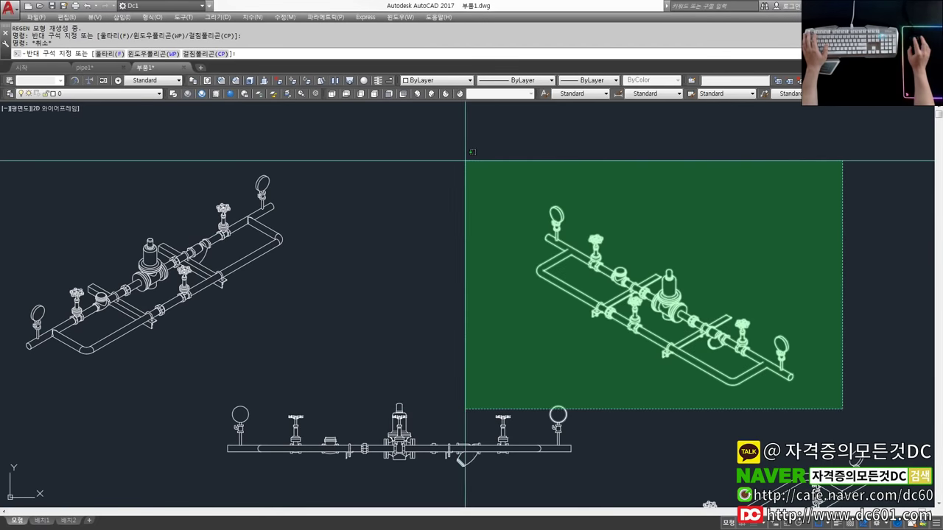
left_click(465, 158)
key("ctrl+c")
left_click(76, 66)
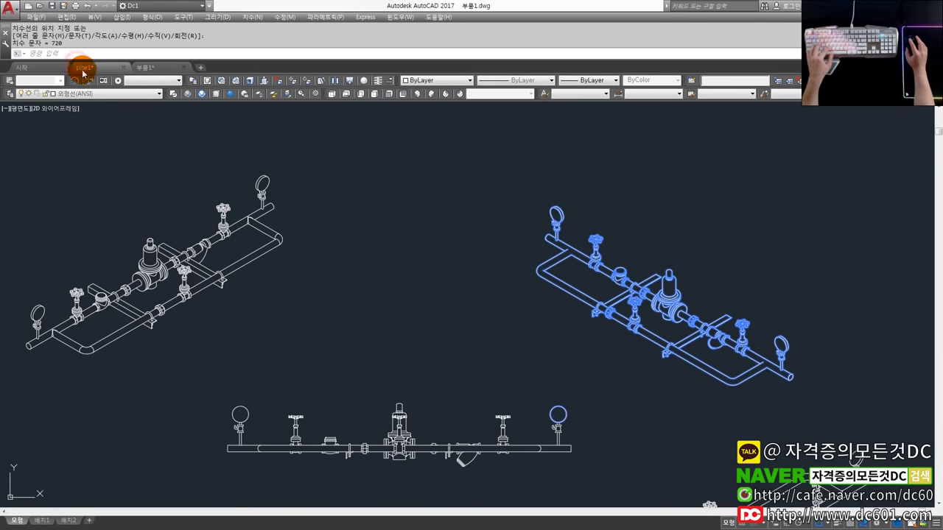
Paste the pipe assembly to the right of the detail frame and delete the stray circle.
scroll(391, 280, "down", 3)
middle_click_drag(390, 280, 413, 207)
key("ctrl+v")
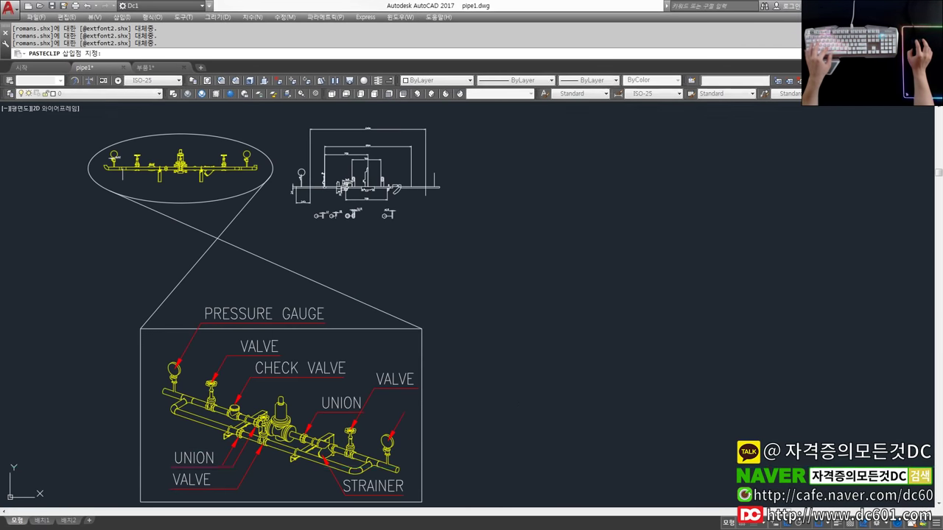
scroll(637, 361, "up", 3)
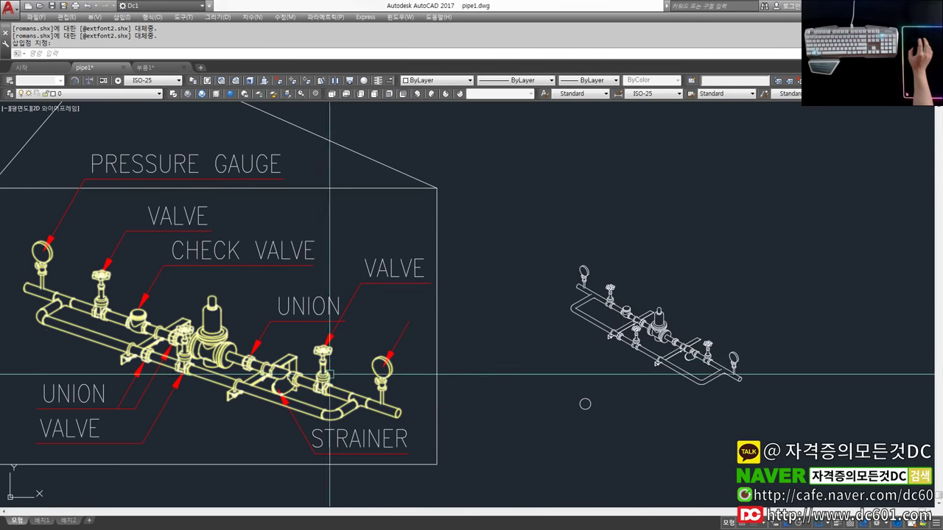
middle_click_drag(477, 369, 543, 362)
scroll(610, 372, "down", 2)
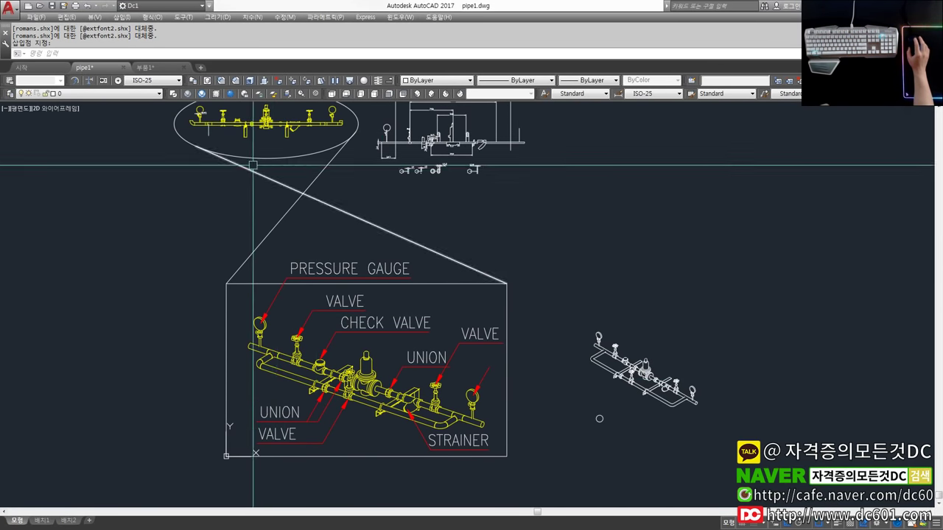
scroll(531, 441, "up", 2)
left_click(674, 427)
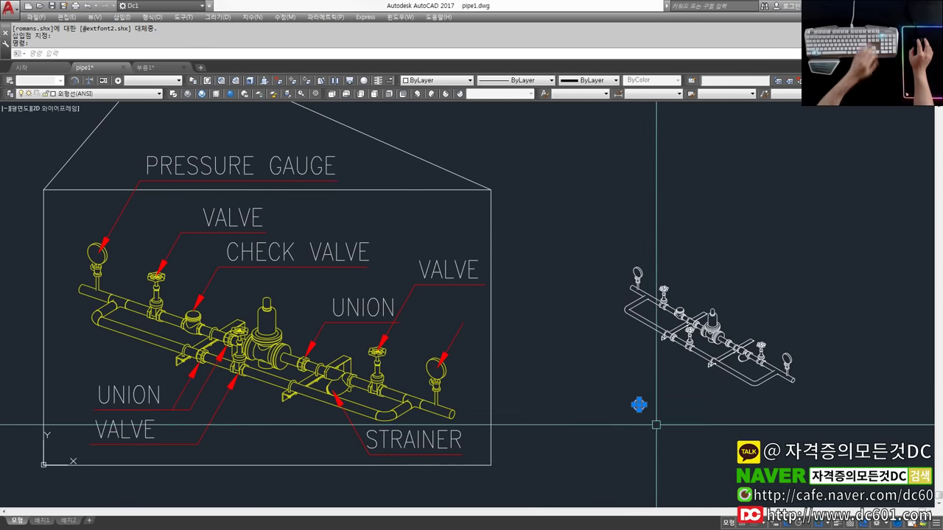
key("Delete")
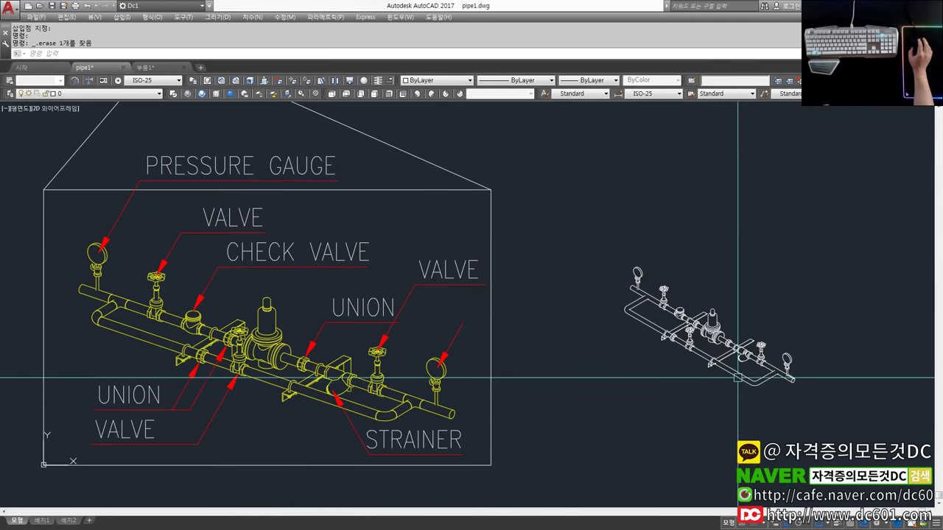
Cancel a selection, pan to the dimensioned pipe drawing and start the Erase command.
left_click(832, 412)
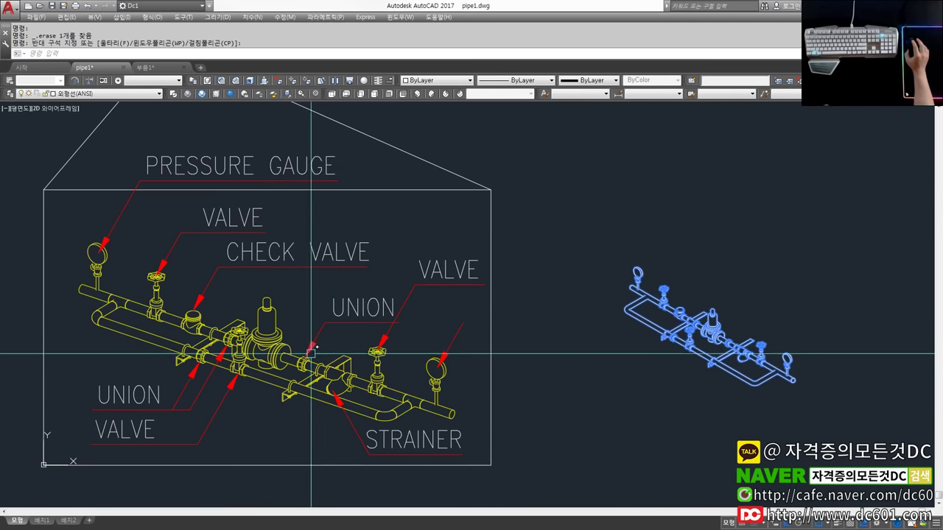
scroll(758, 377, "up", 2)
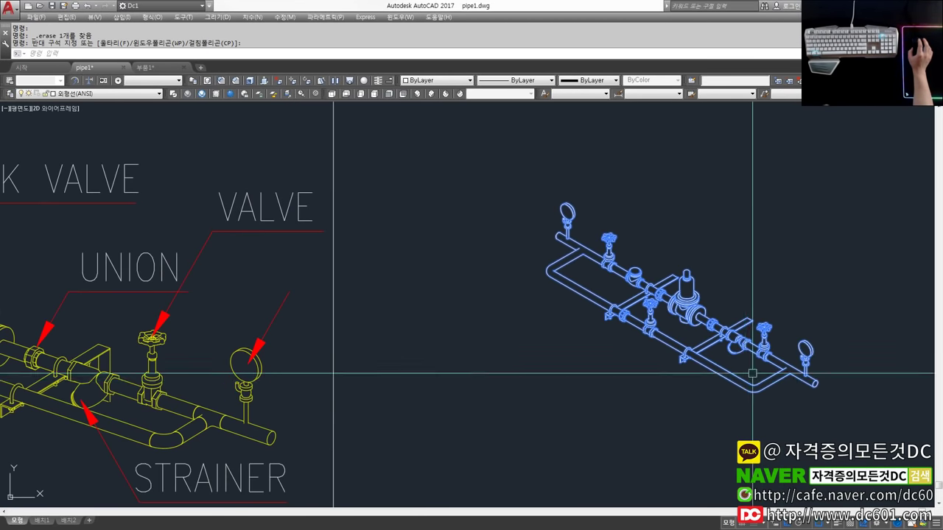
key("Escape")
scroll(608, 371, "down", 2)
scroll(607, 371, "down", 2)
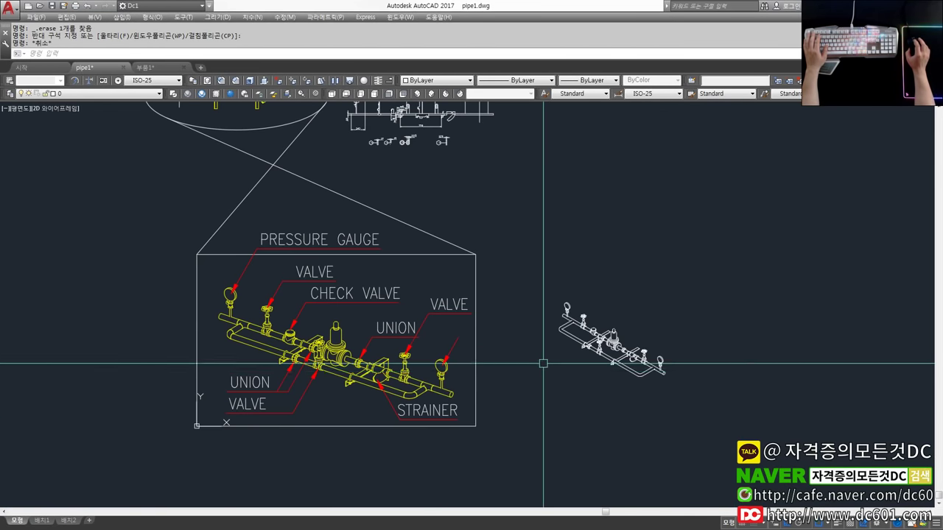
scroll(543, 362, "up", 2)
scroll(572, 368, "down", 2)
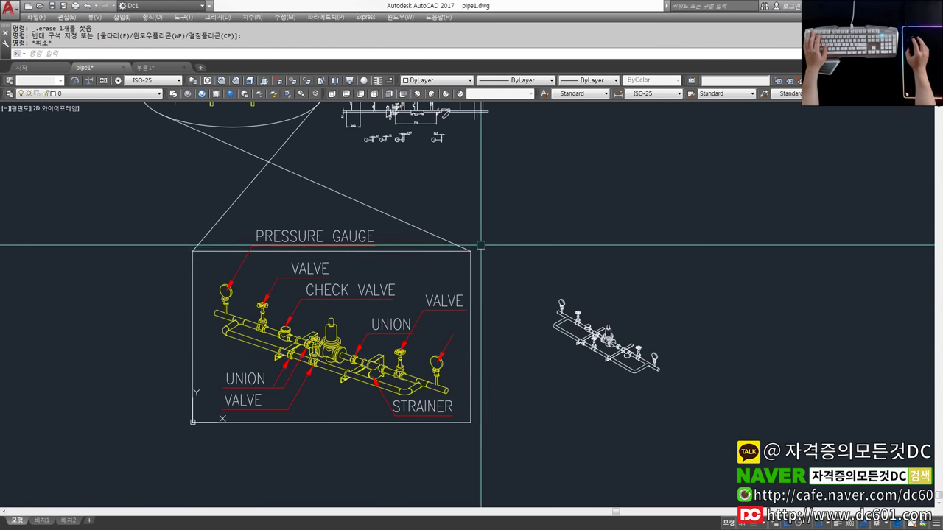
middle_click_drag(480, 243, 479, 311)
scroll(450, 236, "up", 2)
type("e")
key("Return")
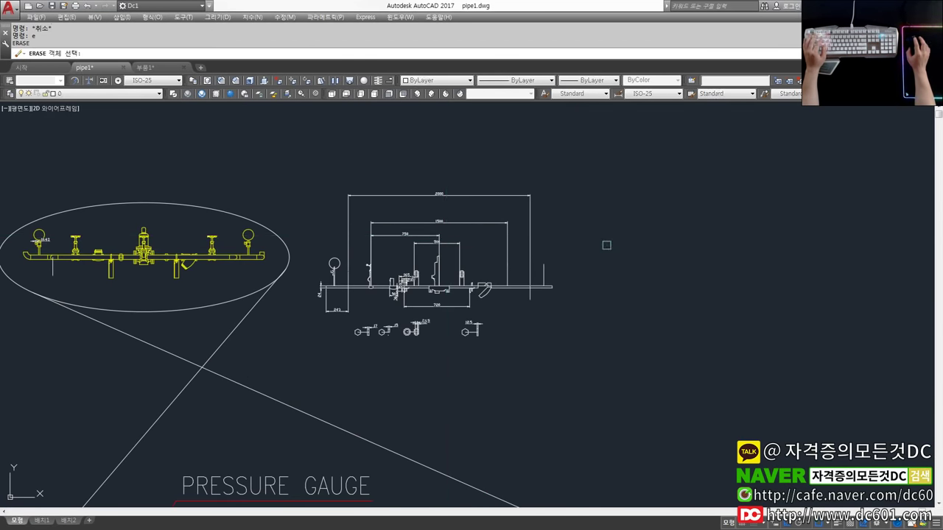
Delete the first group of dimensions from the pipe elevation using window selections.
left_click(604, 238)
left_click(326, 154)
left_click(471, 233)
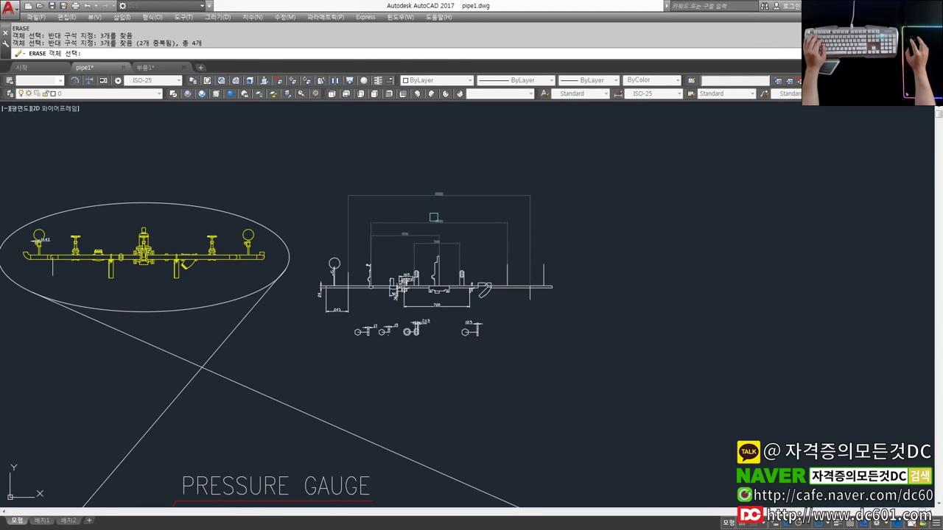
key("Return")
scroll(358, 288, "up", 3)
scroll(427, 332, "down", 4)
scroll(461, 262, "down", 1)
scroll(461, 263, "down", 3)
scroll(537, 315, "up", 5)
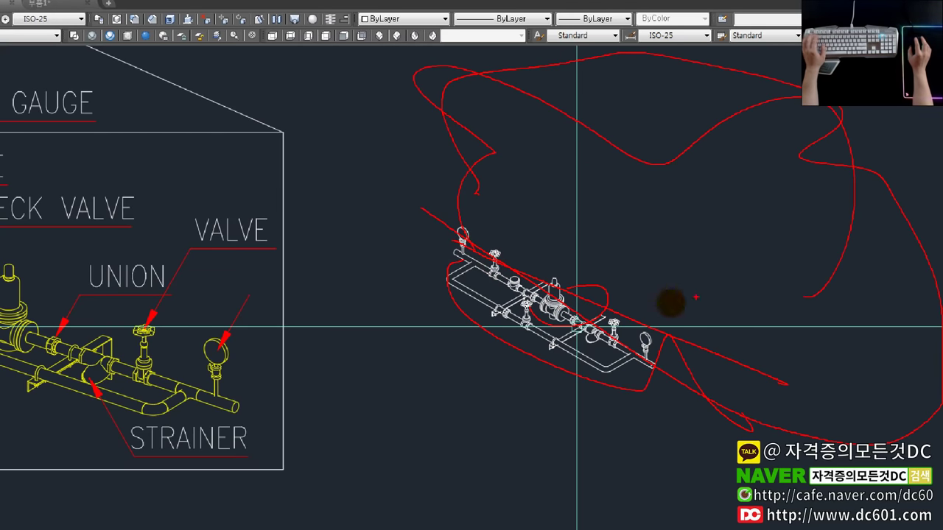
scroll(511, 351, "down", 3)
scroll(398, 229, "up", 4)
scroll(464, 250, "up", 3)
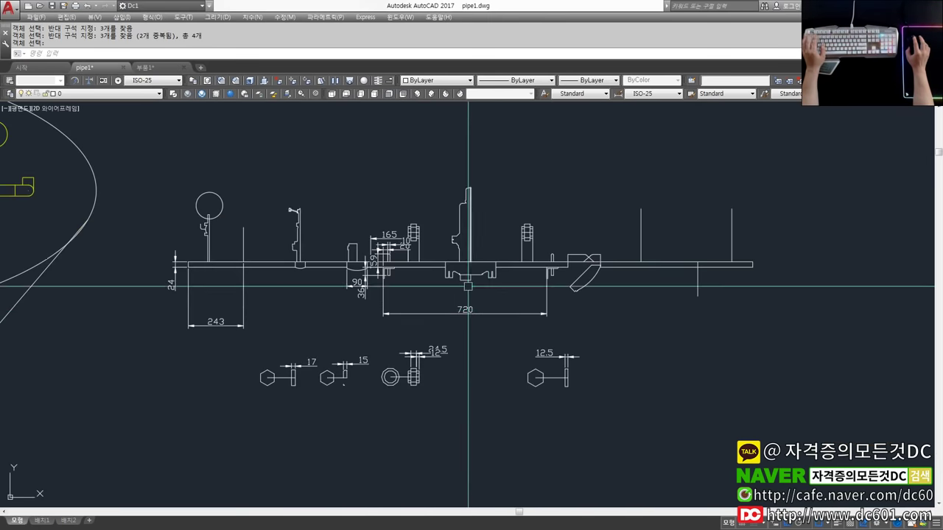
Erase the remaining dimensions, including the 720 dimension, with the E (ERASE) command.
type("e")
key("Return")
left_click_drag(486, 324, 428, 294)
scroll(393, 257, "up", 2)
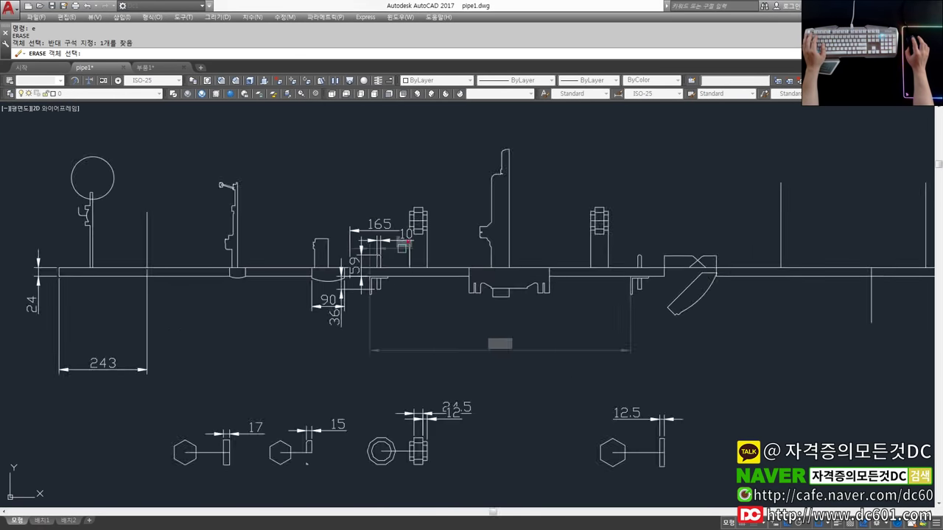
scroll(393, 258, "up", 2)
key("Return")
type("e")
key("Return")
scroll(335, 260, "down", 3)
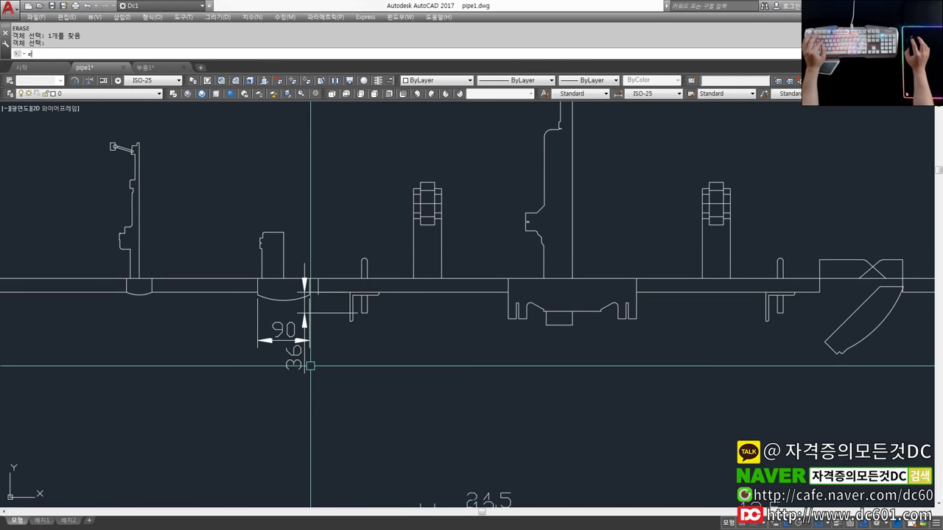
left_click_drag(320, 379, 287, 336)
key("Return")
scroll(193, 375, "down", 3)
scroll(193, 375, "down", 2)
key("Escape")
Copy the whole flattened pipe drawing (251 objects) to the clipboard.
scroll(507, 344, "down", 1)
left_click_drag(705, 326, 194, 217)
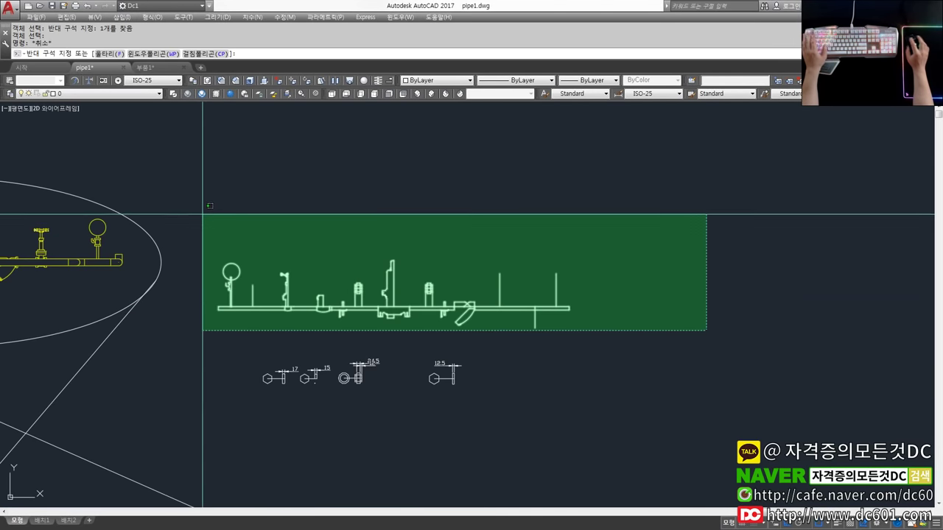
key("ctrl+c")
key("Escape")
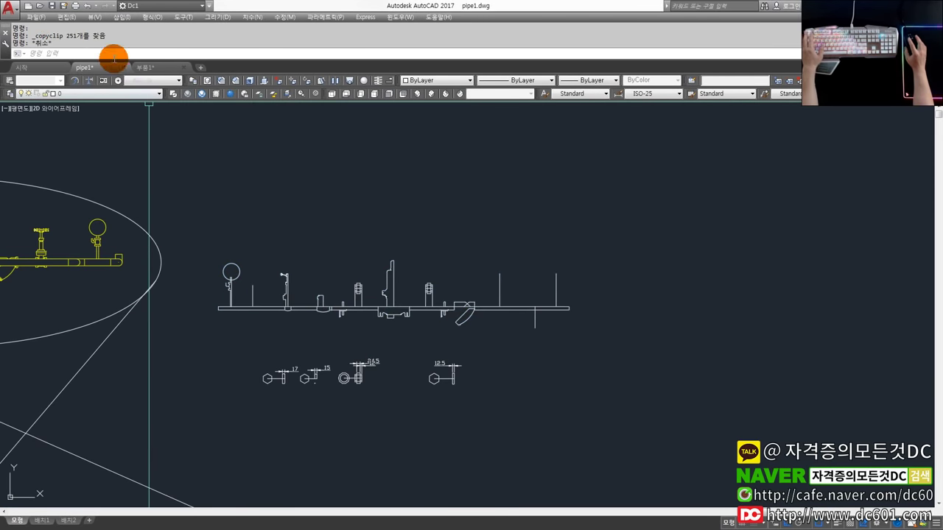
Browse the drawing templates, previewing [DC] 기계(3D) and acadiso3D.
left_click(34, 19)
left_click(44, 25)
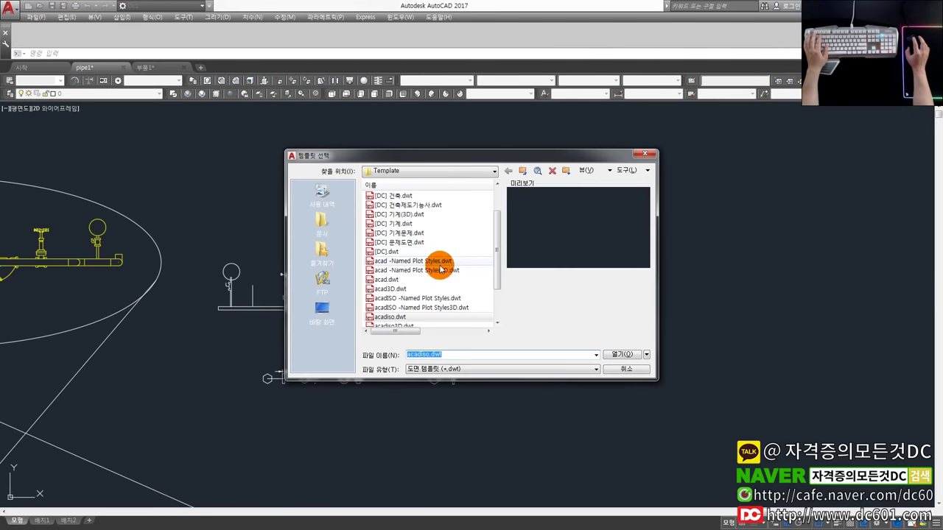
left_click(410, 215)
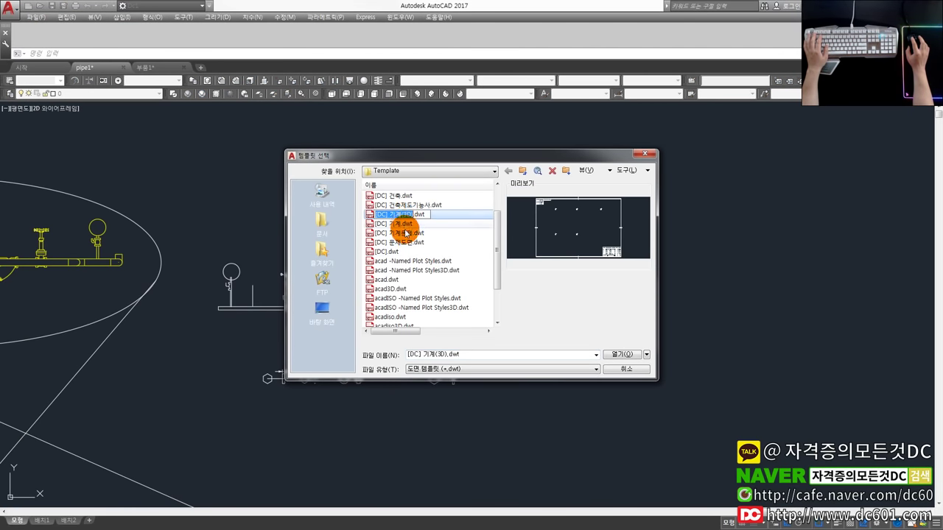
scroll(410, 221, "up", 2)
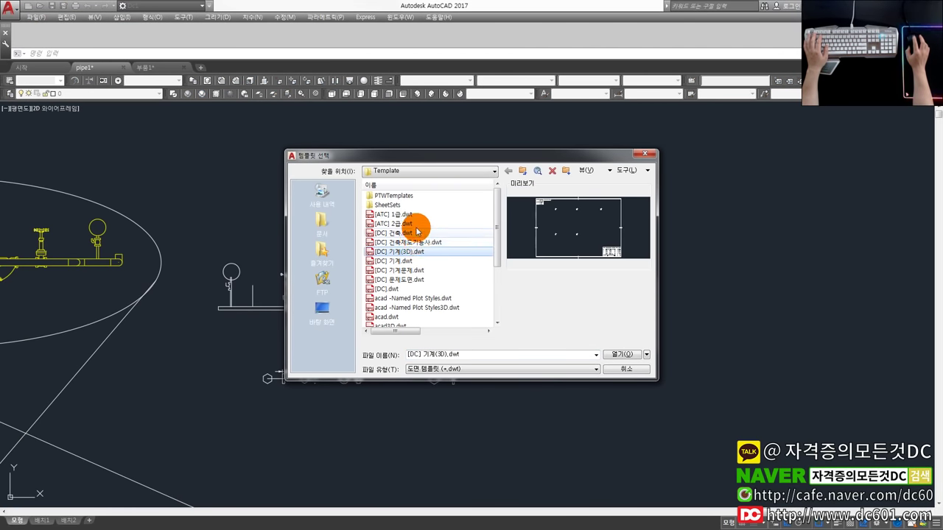
scroll(420, 258, "down", 2)
scroll(432, 283, "down", 1)
left_click(429, 281)
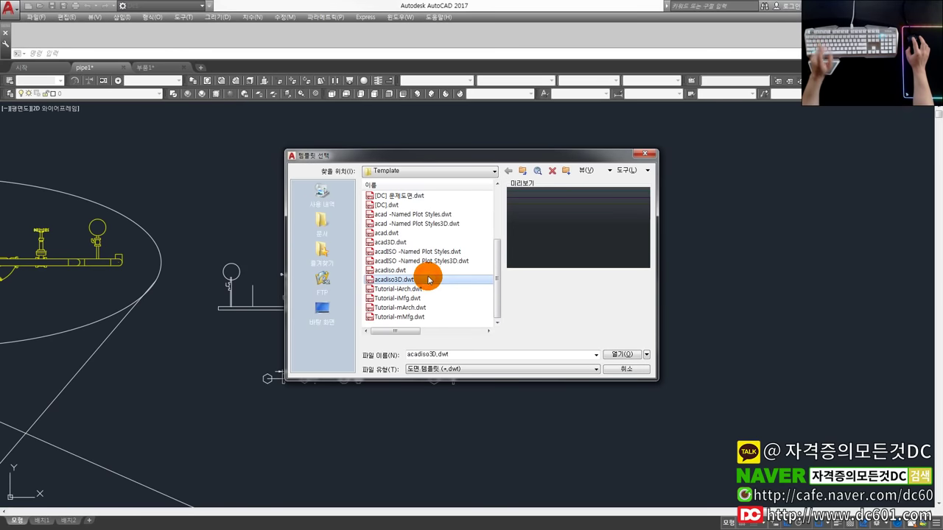
scroll(426, 269, "up", 2)
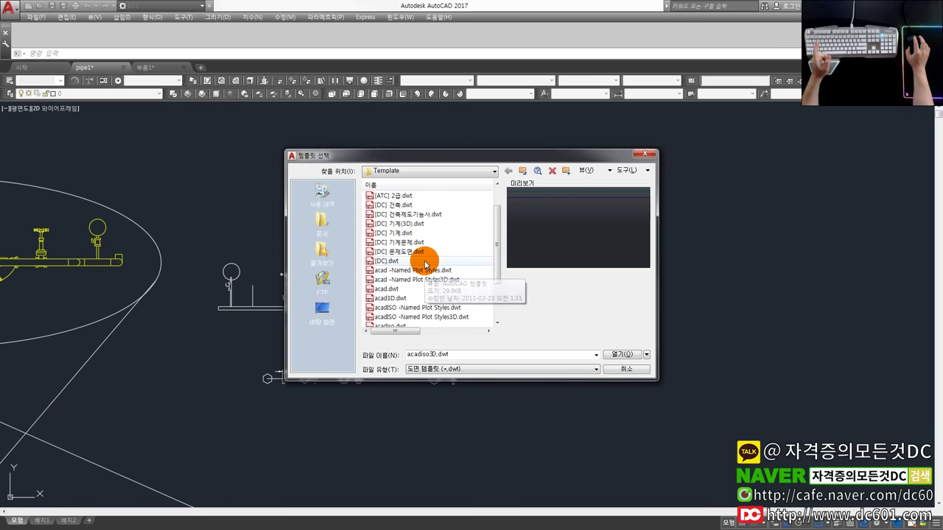
scroll(428, 265, "down", 1)
scroll(430, 259, "up", 2)
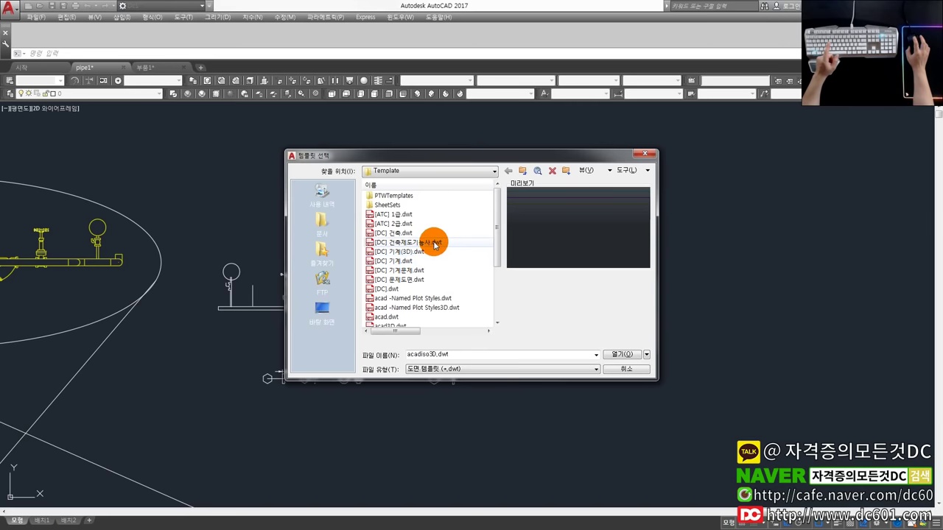
Preview [DC] 기계, then open the [ATC] 1급.dwt template as new Drawing1.
left_click(429, 254)
scroll(425, 262, "down", 1)
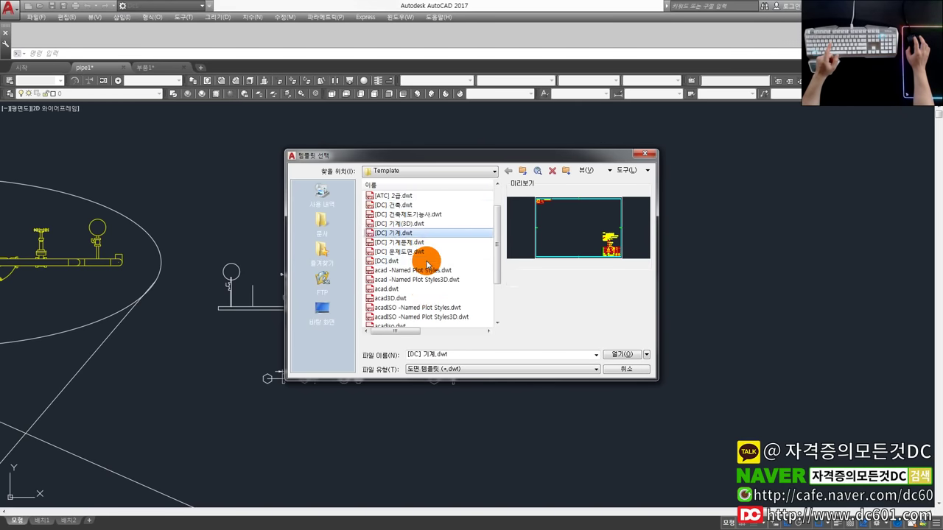
scroll(427, 266, "down", 1)
scroll(432, 267, "down", 1)
scroll(438, 272, "up", 3)
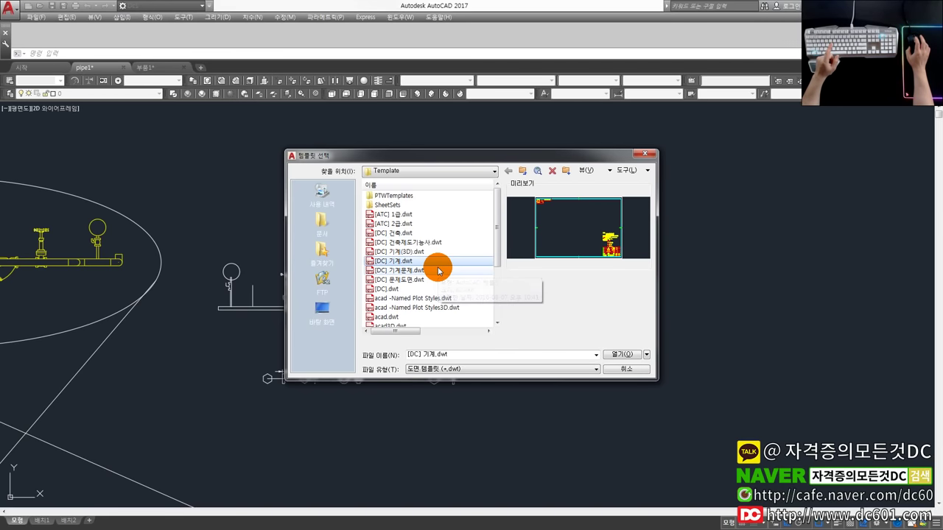
double_click(425, 235)
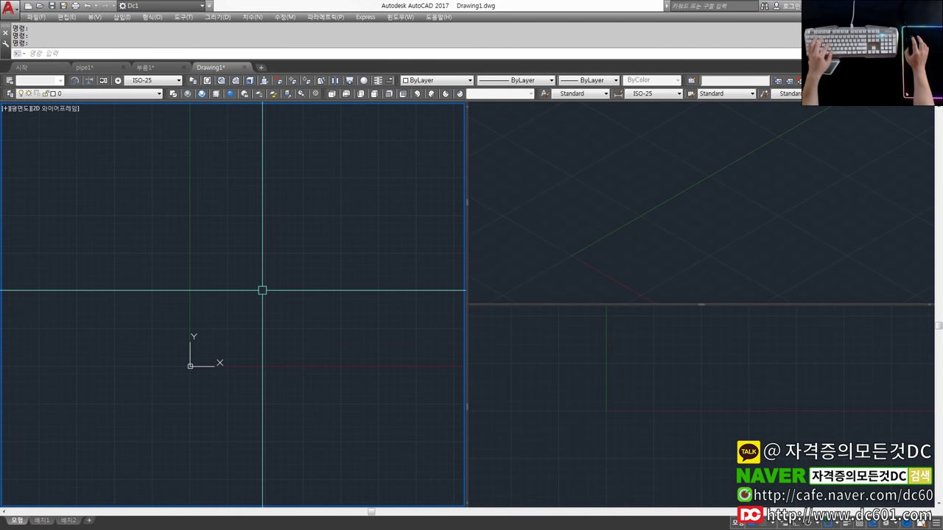
Paste the copied pipe drawing into Drawing1.
key("ctrl+v")
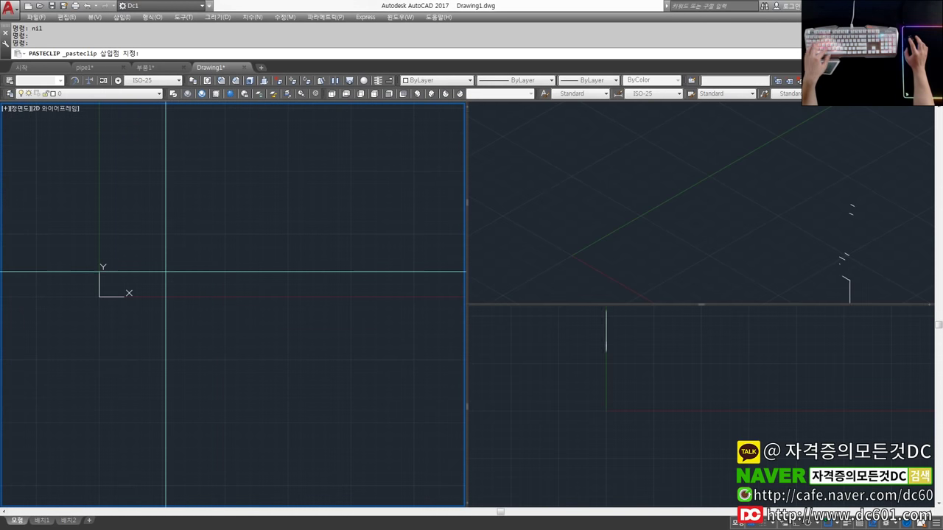
left_click(211, 275)
scroll(261, 262, "down", 2)
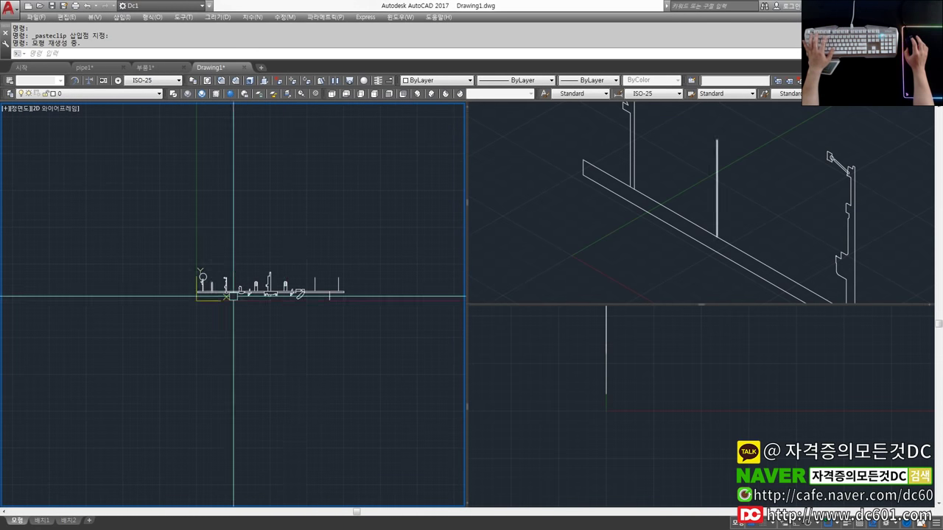
left_click(378, 320)
left_click(286, 285)
key("Escape")
key("Escape")
Move all 251 pipe objects so the pipe's left end sits at origin 0,0.
type("m")
key("Return")
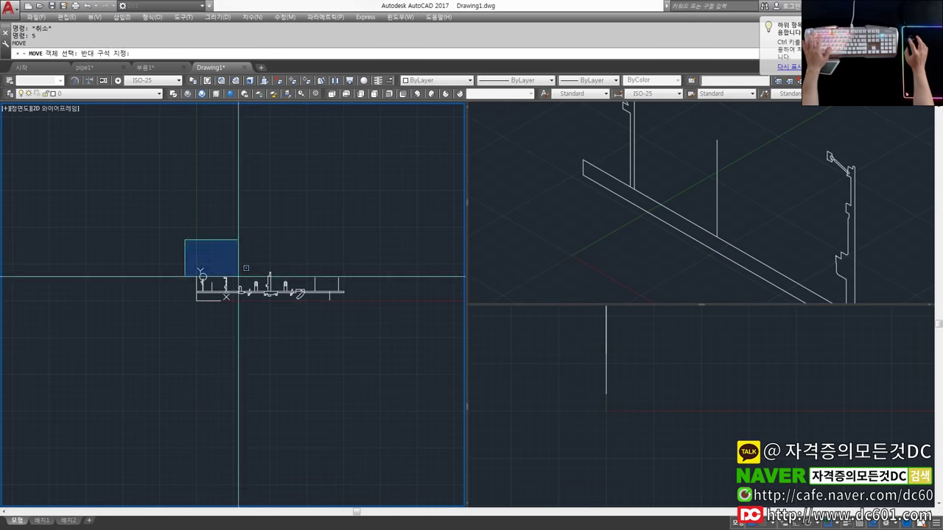
left_click(188, 260)
left_click(354, 306)
key("Return")
scroll(162, 283, "up", 4)
left_click(349, 323)
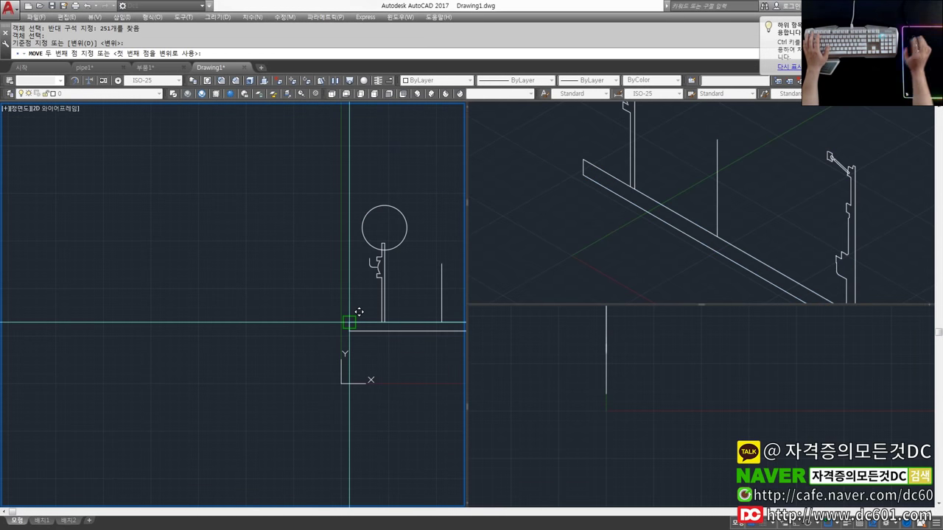
key("Return")
scroll(343, 326, "down", 3)
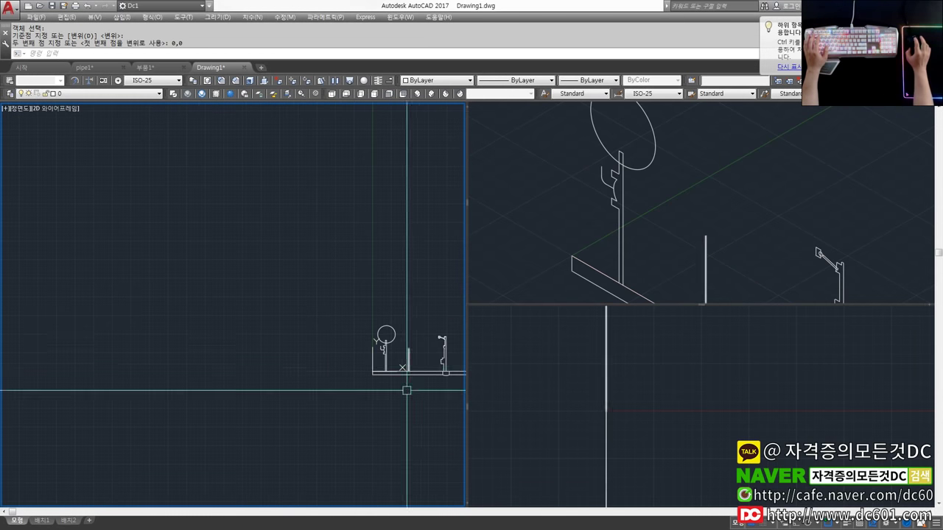
scroll(360, 334, "up", 3)
scroll(361, 334, "up", 2)
key("Escape")
key("Escape")
scroll(325, 341, "down", 1)
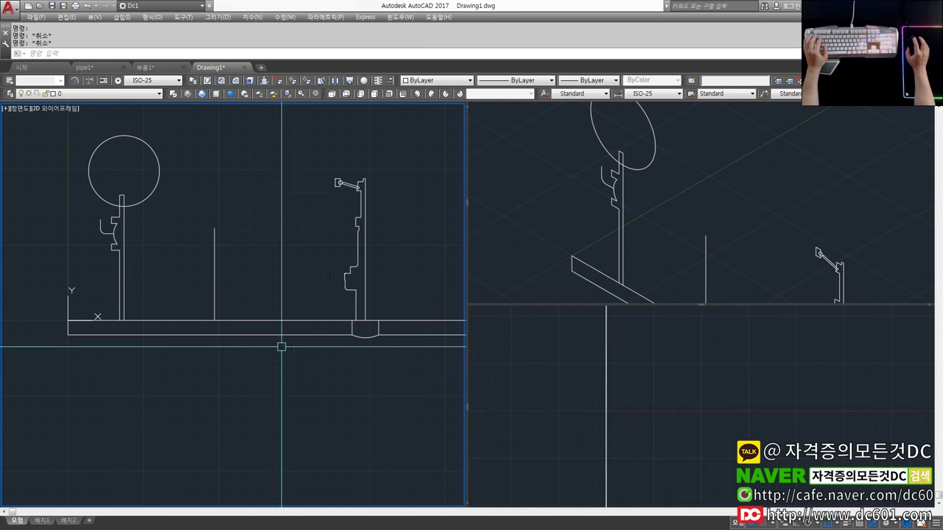
scroll(316, 342, "down", 2)
type("dd")
key("Return")
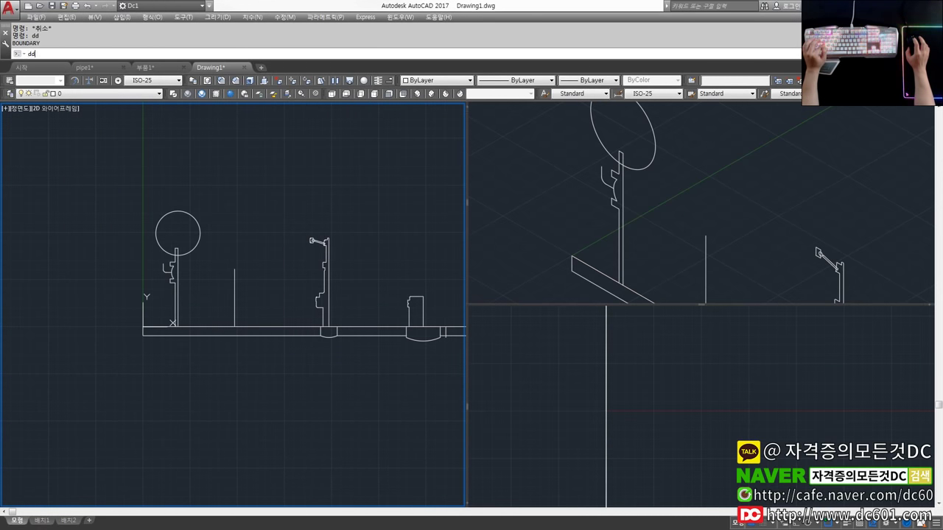
Create boundary outlines inside the leftmost pipe segments and check the result.
left_click(339, 143)
scroll(305, 330, "up", 2)
left_click(303, 331)
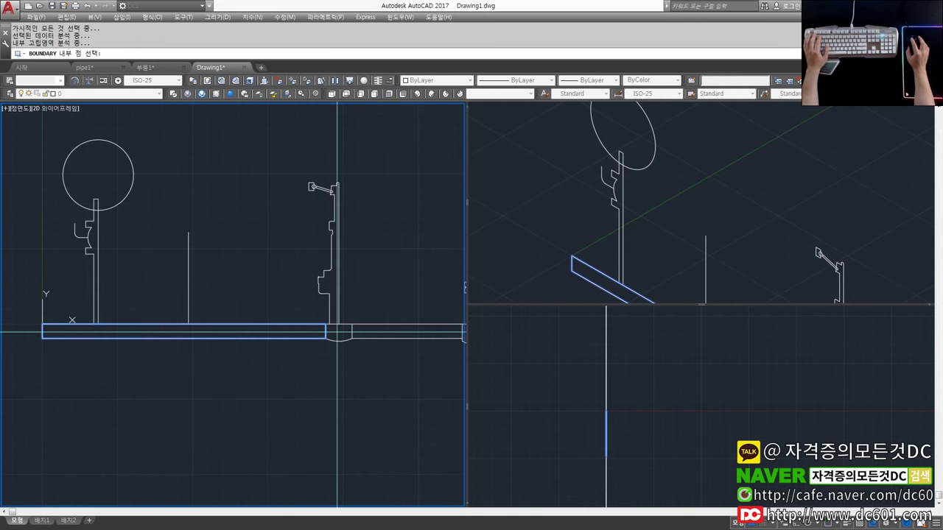
scroll(263, 346, "down", 2)
left_click(297, 340)
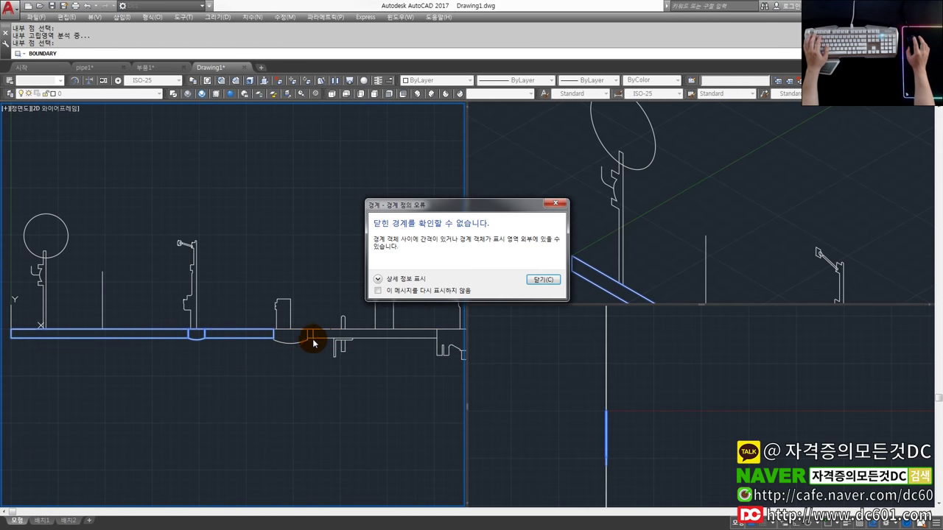
scroll(306, 346, "up", 3)
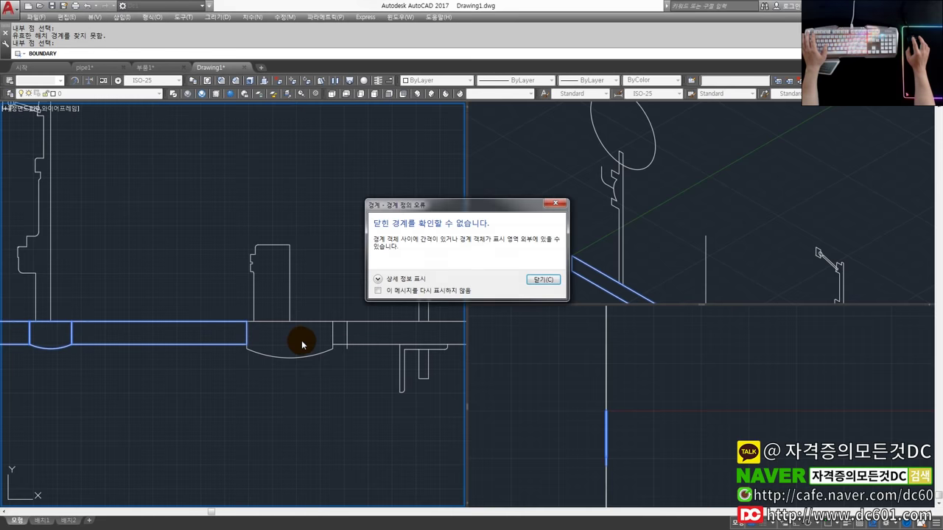
left_click(543, 279)
key("Return")
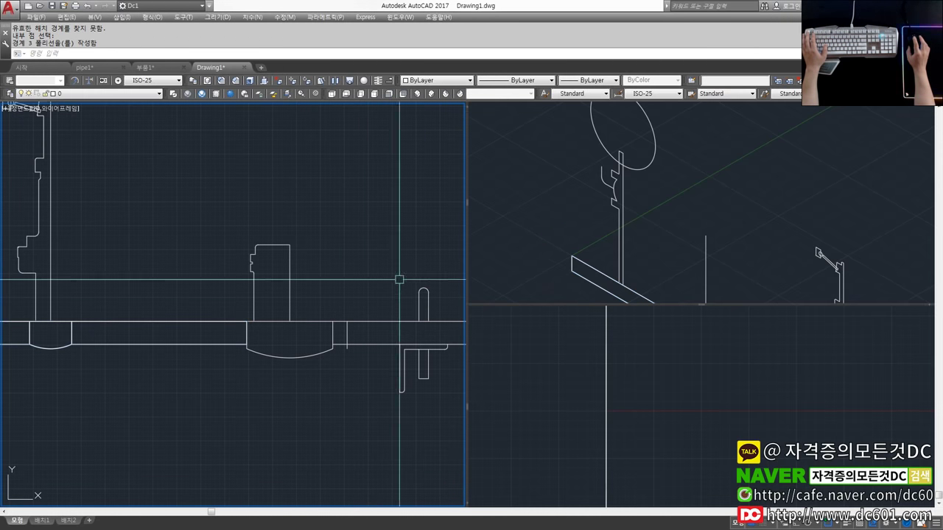
left_click(248, 333)
key("Escape")
key("Escape")
Rerun BOUNDARY (bo) inside further pipe segments, dismissing the boundary error.
scroll(364, 330, "up", 2)
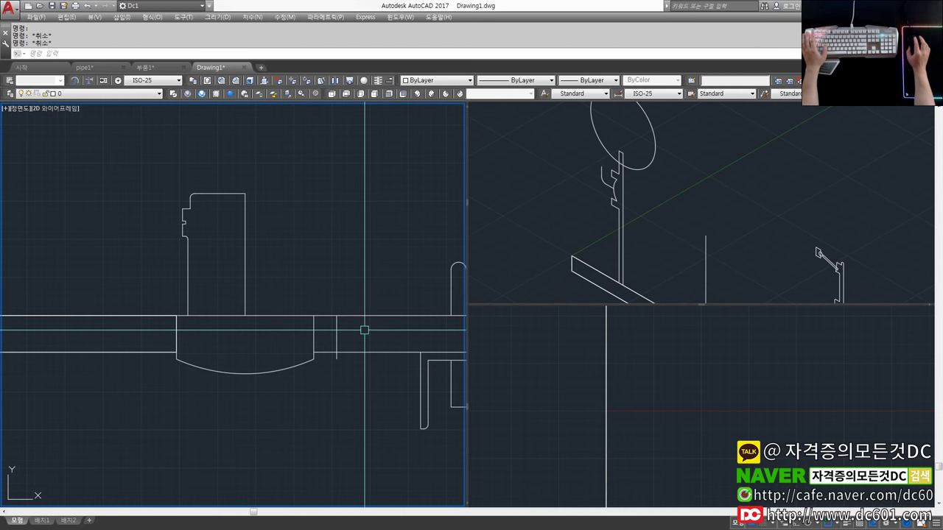
scroll(337, 331, "down", 2)
middle_click_drag(338, 331, 265, 302)
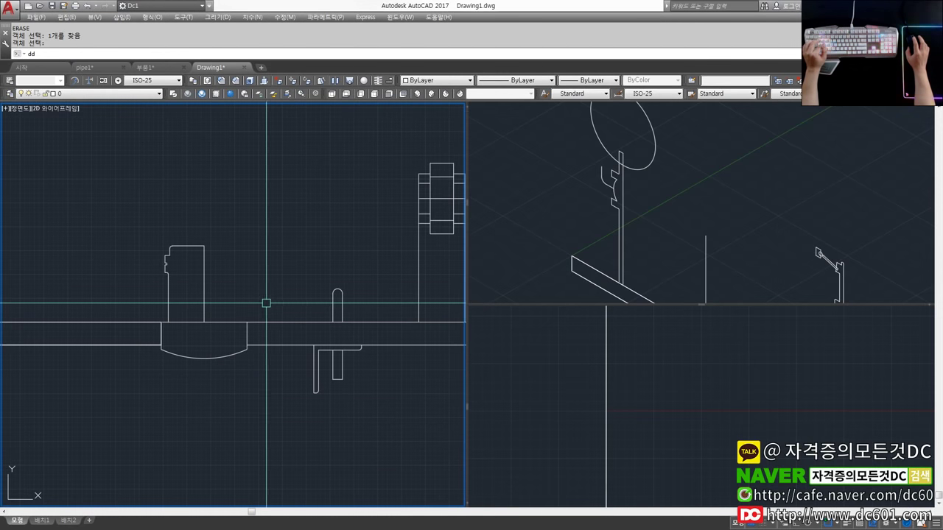
type("bo")
key("Return")
left_click(218, 345)
left_click(339, 151)
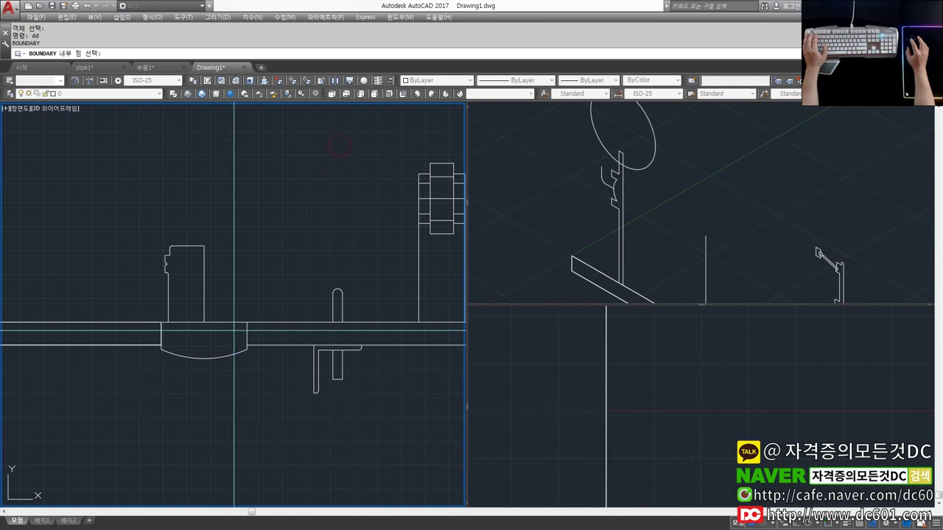
left_click(340, 331)
left_click(543, 280)
scroll(221, 325, "down", 2)
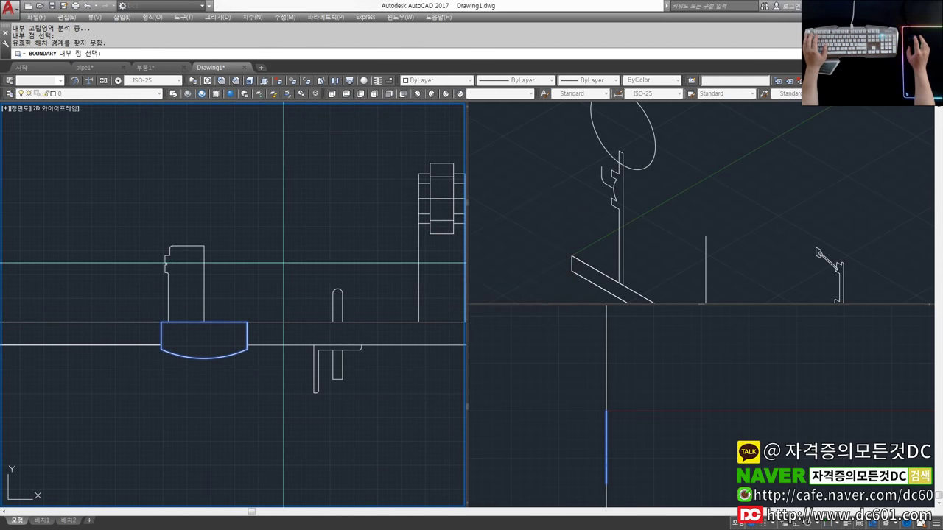
scroll(221, 324, "down", 2)
Attempt boundary picks inside the central fitting outline, which keep failing, then cancel.
left_click(258, 330)
left_click(544, 280)
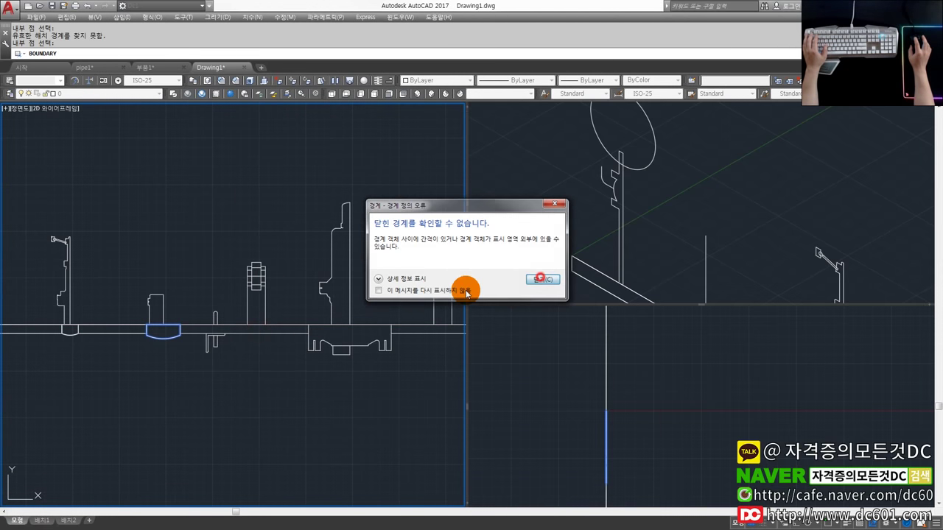
scroll(265, 324, "up", 2)
left_click(305, 331)
left_click(537, 283)
scroll(284, 325, "up", 2)
left_click(285, 322)
left_click(537, 289)
middle_click_drag(150, 346, 261, 337)
left_click(260, 336)
left_click(542, 279)
scroll(265, 339, "down", 2)
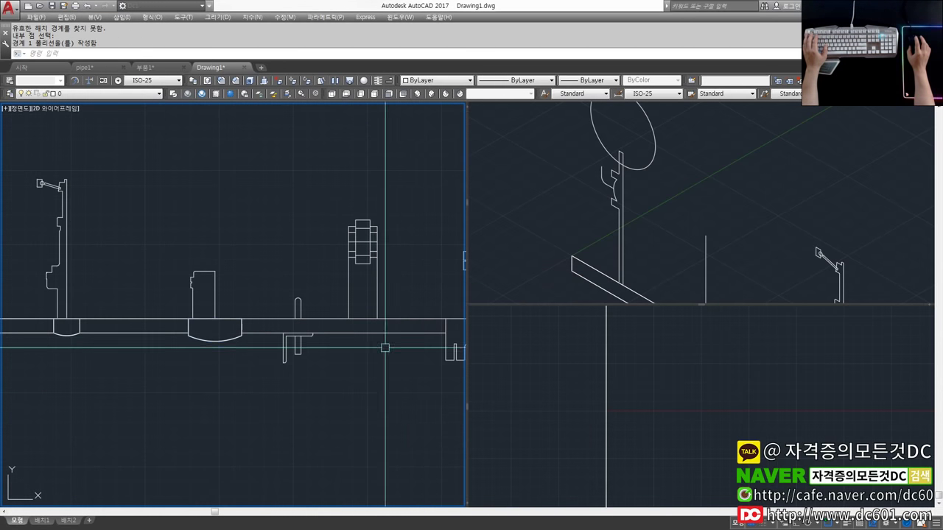
key("Escape")
key("Escape")
Start a rectangle near the central fitting, then abandon it.
middle_click_drag(259, 370, 193, 359)
type("r")
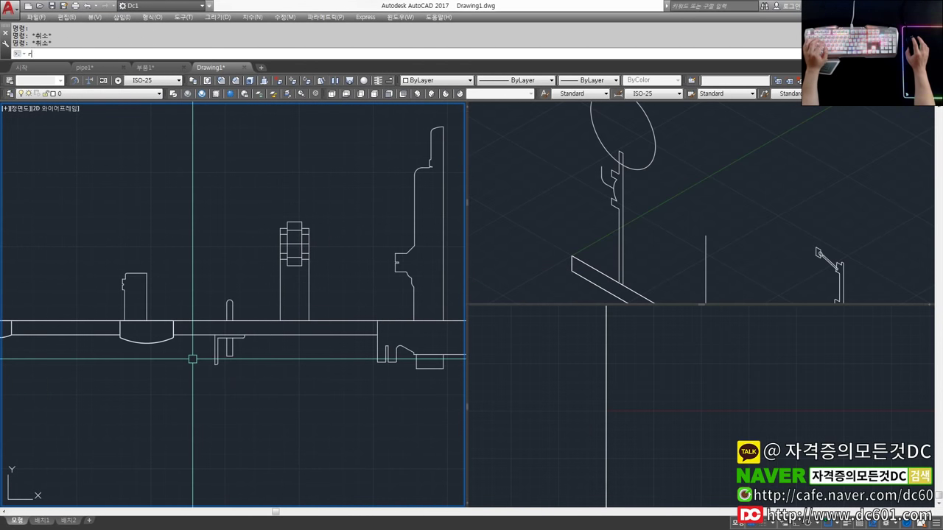
key("Return")
left_click(380, 361)
mouse_move(381, 361)
middle_mouse_down()
mouse_move(122, 352)
mouse_move(199, 342)
middle_mouse_up()
key("Escape")
Join the central fitting's lines into splines, excluding the small rectangle from the selection.
type("j")
key("Return")
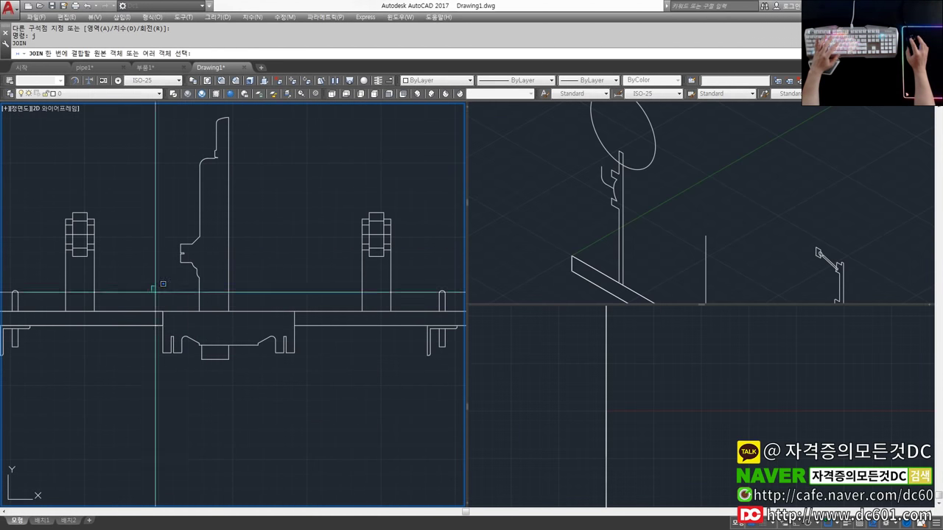
scroll(221, 332, "up", 2)
left_click_drag(110, 269, 336, 365)
left_click_drag(240, 367, 169, 331, "shift")
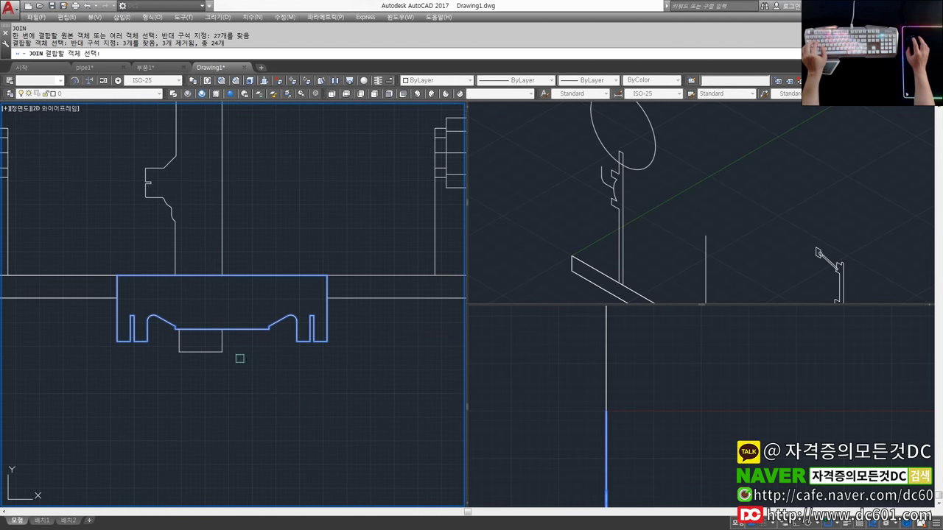
key("Return")
scroll(289, 321, "up", 2)
scroll(289, 321, "up", 2)
left_click(273, 328)
scroll(278, 332, "up", 1)
key("Escape")
scroll(278, 332, "down", 3)
Trace a boundary outline around the lower valve-body profile.
type("bo")
key("Return")
left_click(338, 148)
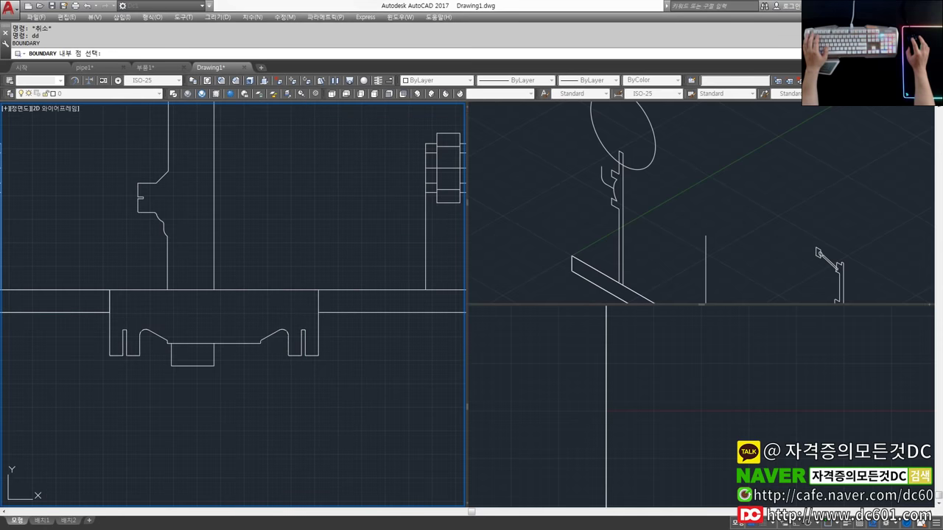
left_click(495, 293)
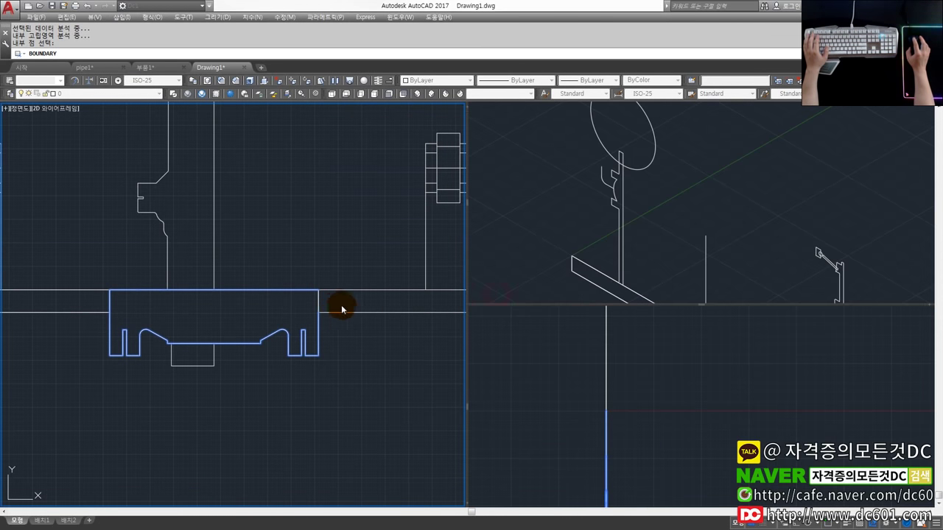
key("Return")
left_click(318, 328)
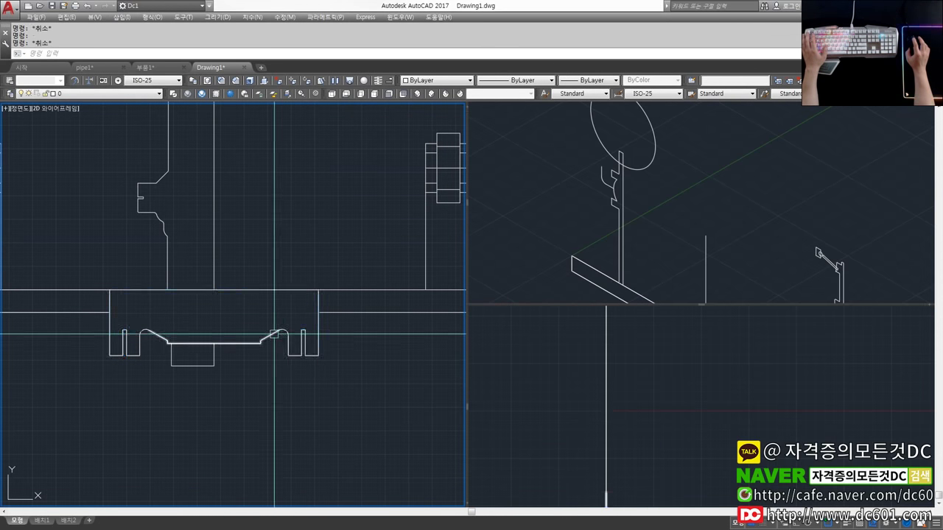
key("Escape")
middle_click_drag(273, 315, 271, 328)
Zoom and pan so both the elevation and isometric drawings are fully in view.
scroll(301, 308, "down", 3)
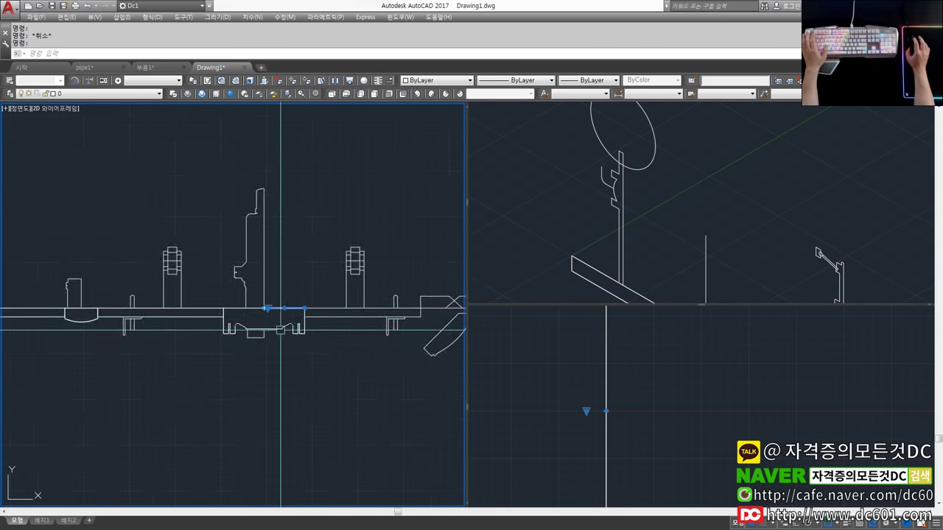
scroll(300, 308, "down", 3)
scroll(228, 329, "up", 3)
scroll(311, 326, "down", 3)
scroll(298, 328, "up", 2)
scroll(167, 325, "down", 4)
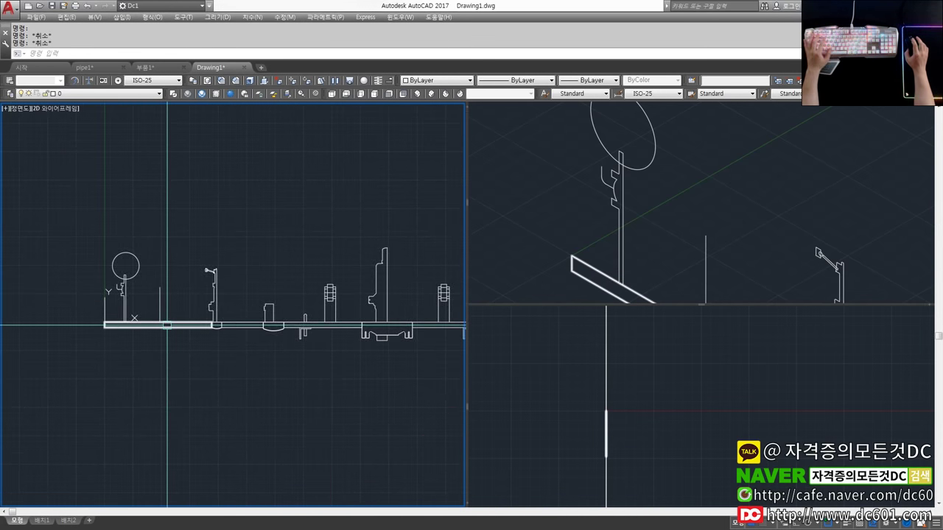
middle_click_drag(279, 356, 180, 343)
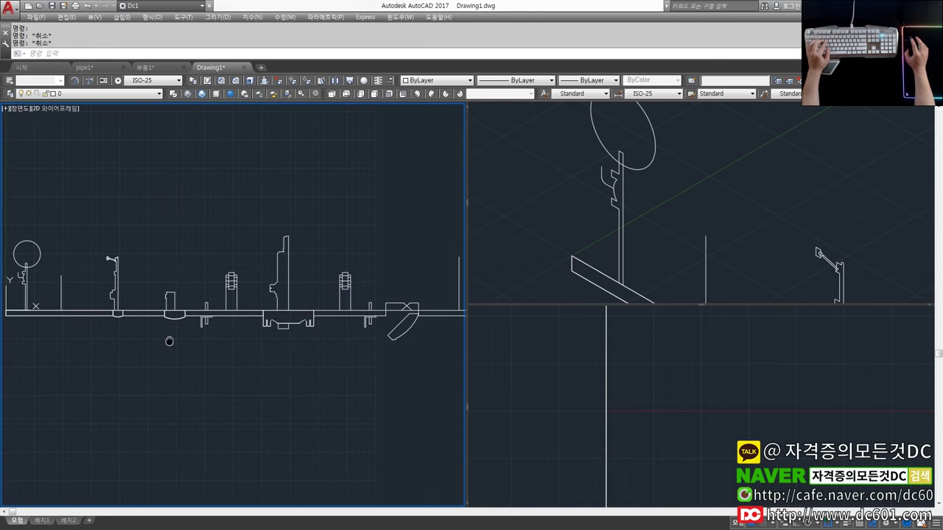
scroll(130, 340, "down", 2)
middle_click_drag(279, 348, 367, 371)
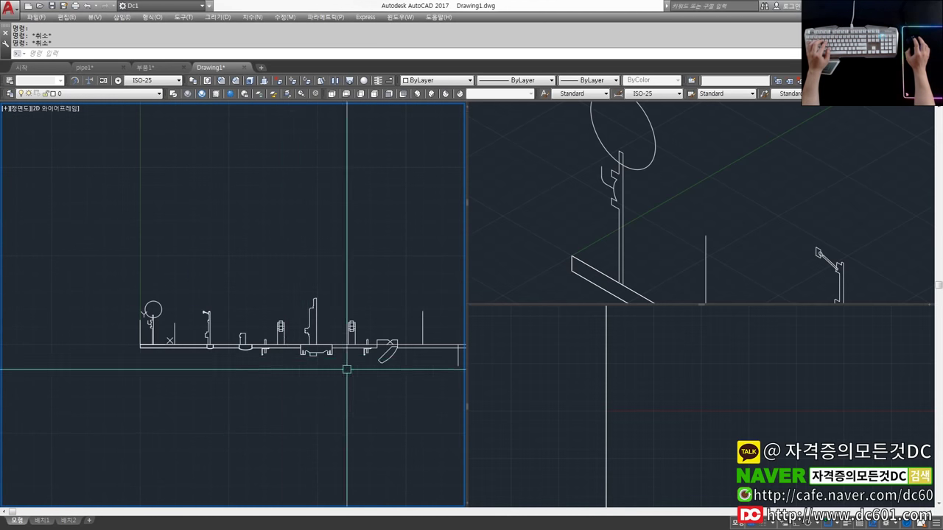
scroll(736, 221, "down", 3)
middle_click_drag(693, 249, 599, 241)
Revolve the preselected horizontal pipe profile 360° about its axis into a solid tube.
key("Return")
key("Return")
left_click(632, 263)
left_click(543, 204)
right_click(611, 196)
key("Escape")
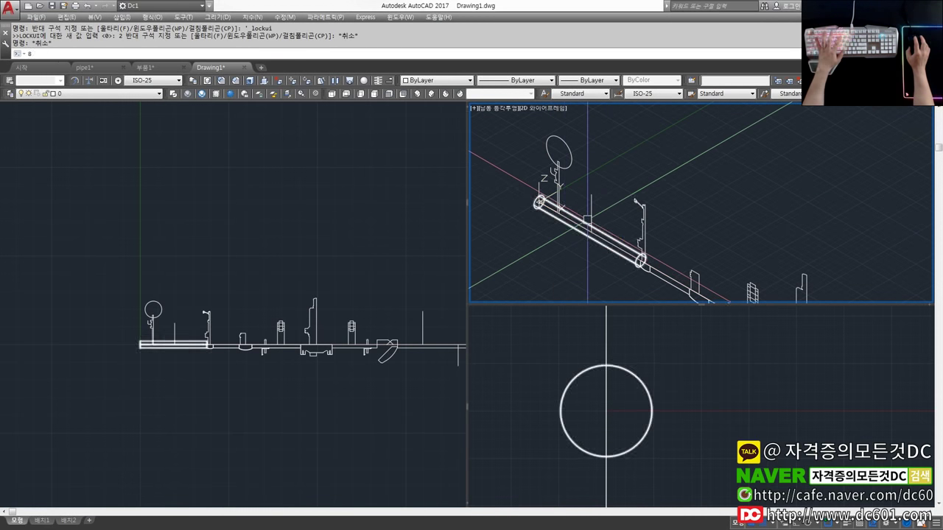
key("Escape")
key("Escape")
In the front view, window-select the vertical branch profile for joining.
scroll(590, 147, "down", 3)
left_click(221, 327)
scroll(148, 333, "up", 3)
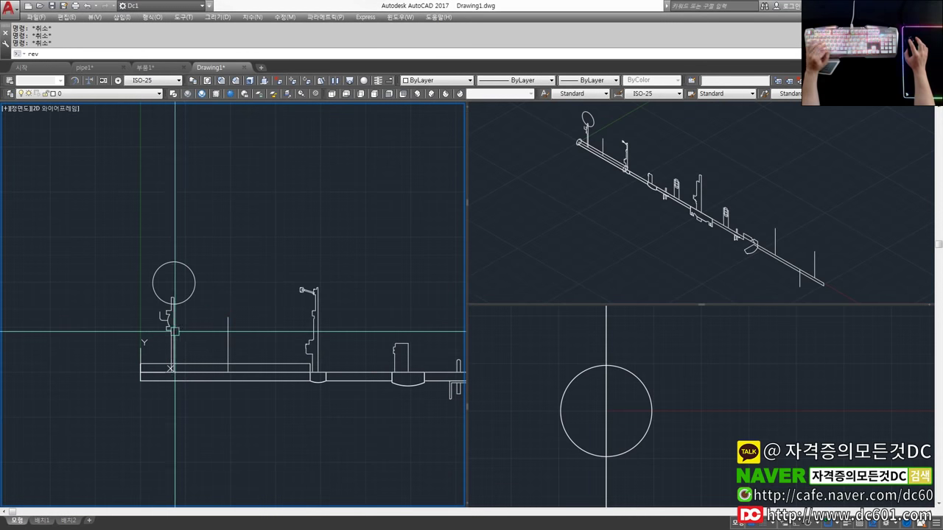
scroll(155, 348, "up", 2)
left_click_drag(244, 214, 284, 380)
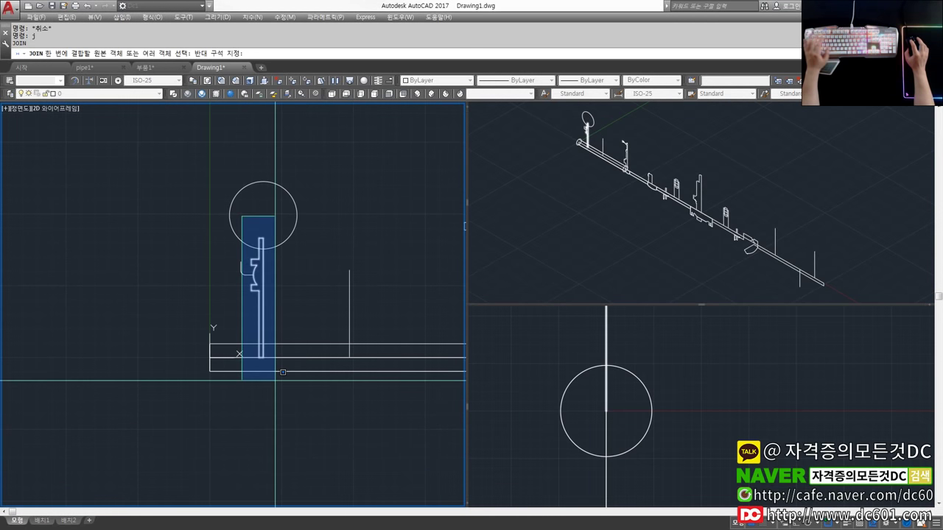
Join the vertical branch profile into one outline, abandoning a first revolve attempt.
key("Return")
type("rev")
key("Return")
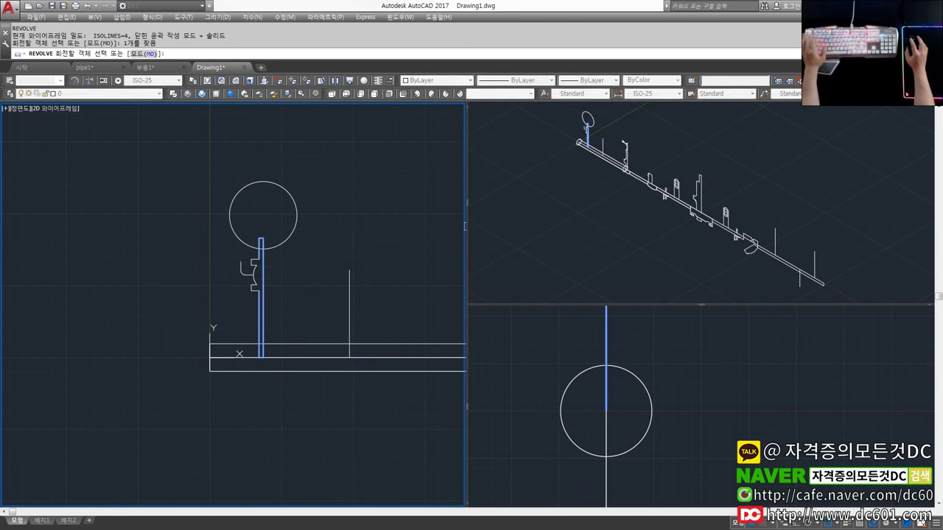
key("Escape")
key("Escape")
scroll(251, 265, "up", 1)
scroll(277, 296, "up", 1)
middle_click_drag(277, 295, 285, 294)
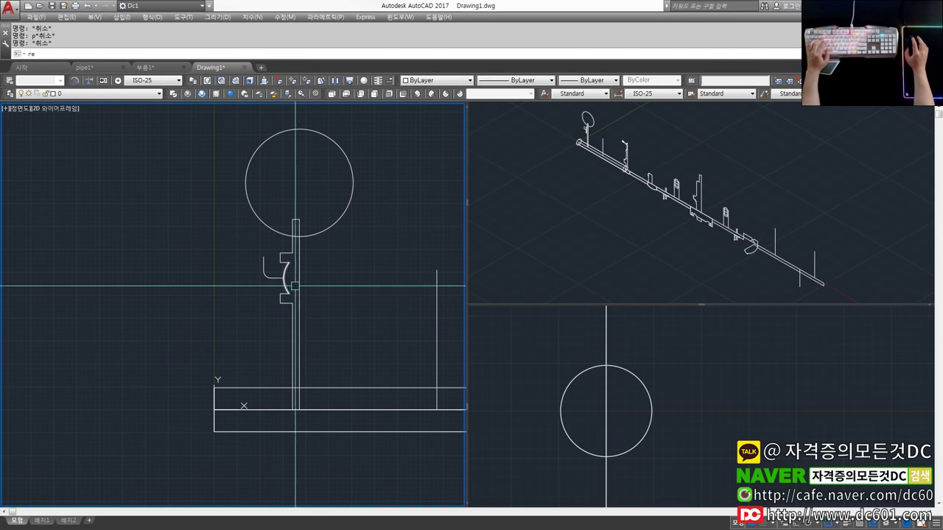
Revolve the stem profile 360° about its vertical centreline and bring it into the isometric view.
left_click(294, 309)
key("Escape")
key("Escape")
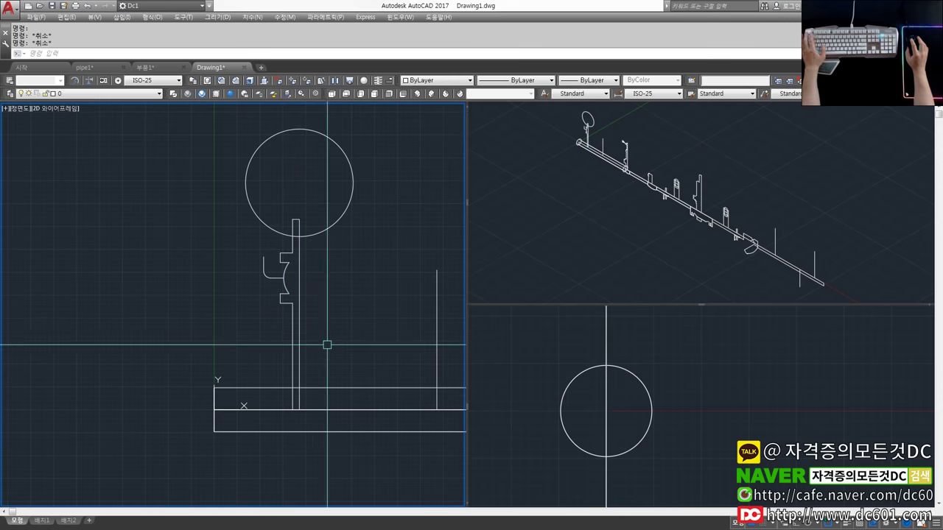
type("rev")
key("Return")
left_click(303, 324)
key("Return")
left_click(299, 182)
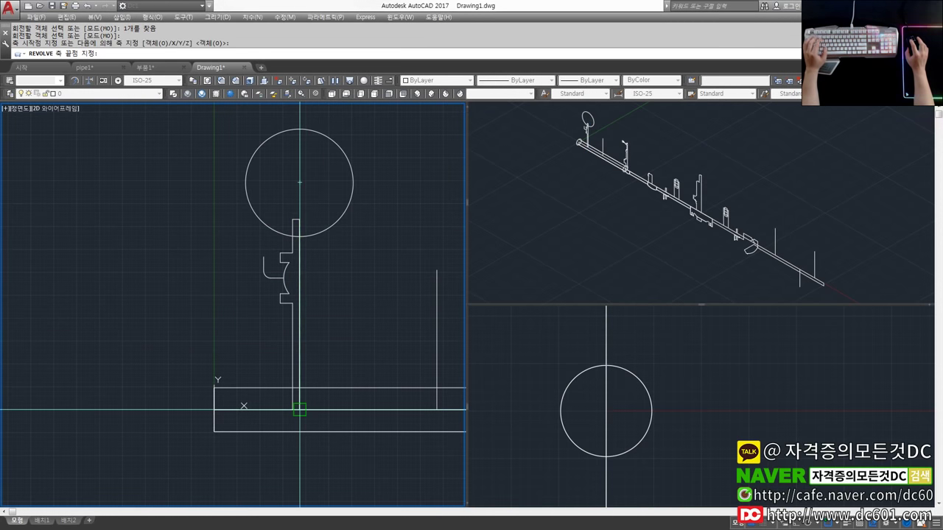
left_click(300, 409)
key("Return")
key("Escape")
key("Escape")
middle_click_drag(369, 246, 364, 300)
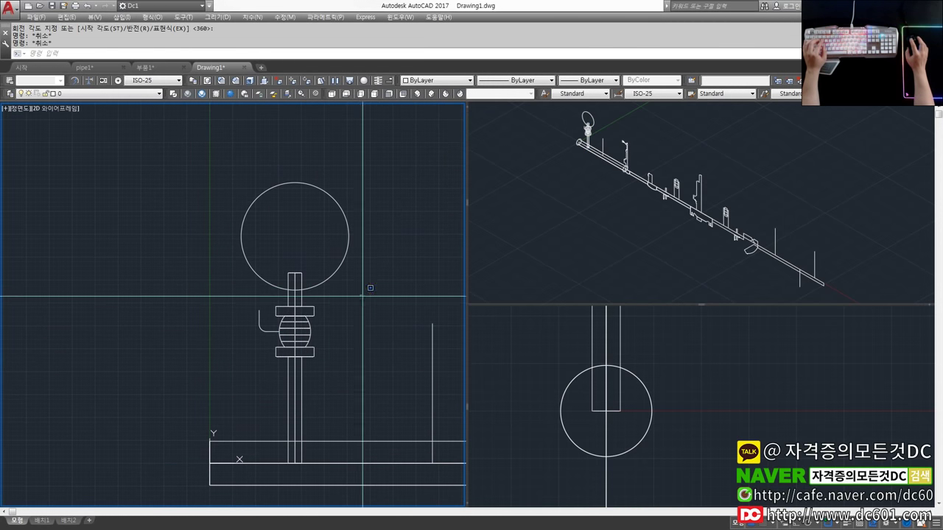
mouse_move(621, 200)
middle_mouse_down()
mouse_move(615, 270)
mouse_move(646, 177)
mouse_move(634, 221)
middle_mouse_up()
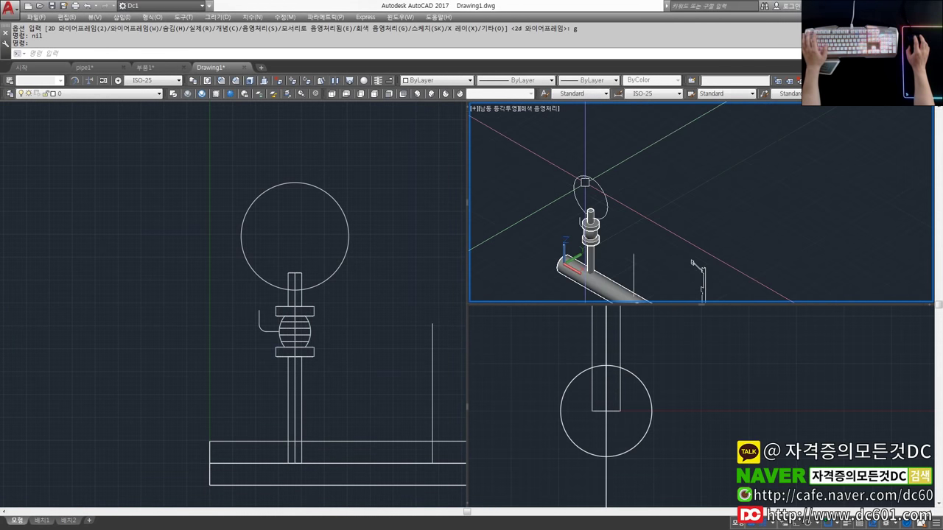
Extrude the gauge circle 20 units into a solid disc.
left_click(339, 289)
key("Return")
left_click(335, 271)
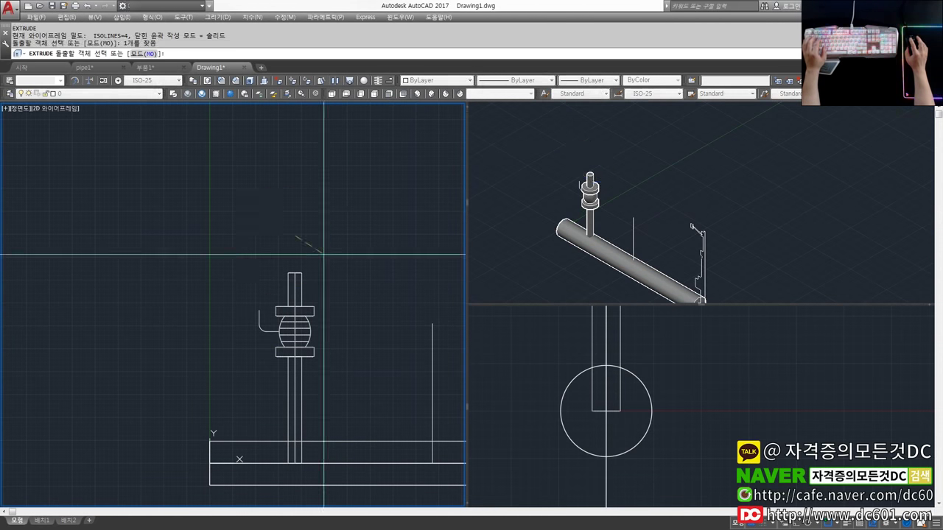
key("Return")
type("0")
key("Return")
key("Escape")
key("Escape")
In the side view, move the gauge disc 10 units to the right with ortho on.
left_click(681, 366)
scroll(680, 366, "down", 3)
middle_click_drag(681, 366, 656, 442)
key("m")
key("Return")
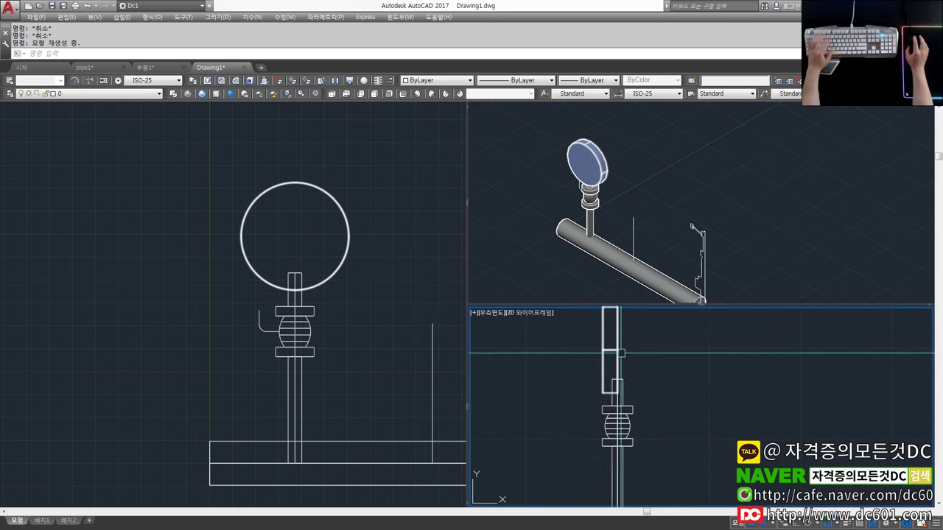
left_click(610, 328)
key("Return")
left_click(660, 358)
key("F8")
type("10")
key("Return")
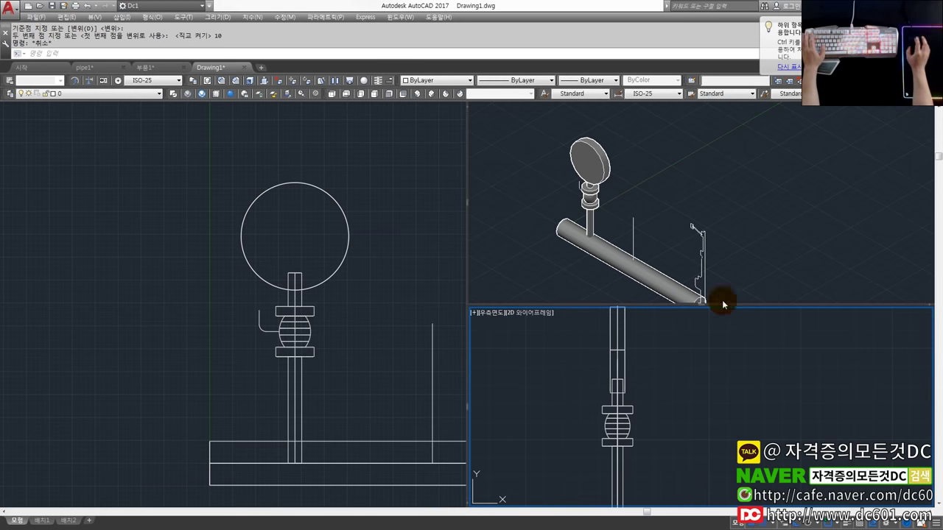
Draw a 10-diameter circle beside the fitting in the front view.
left_click(670, 219)
left_click(243, 323)
scroll(243, 322, "up", 3)
key("Escape")
key("Escape")
left_click(272, 318)
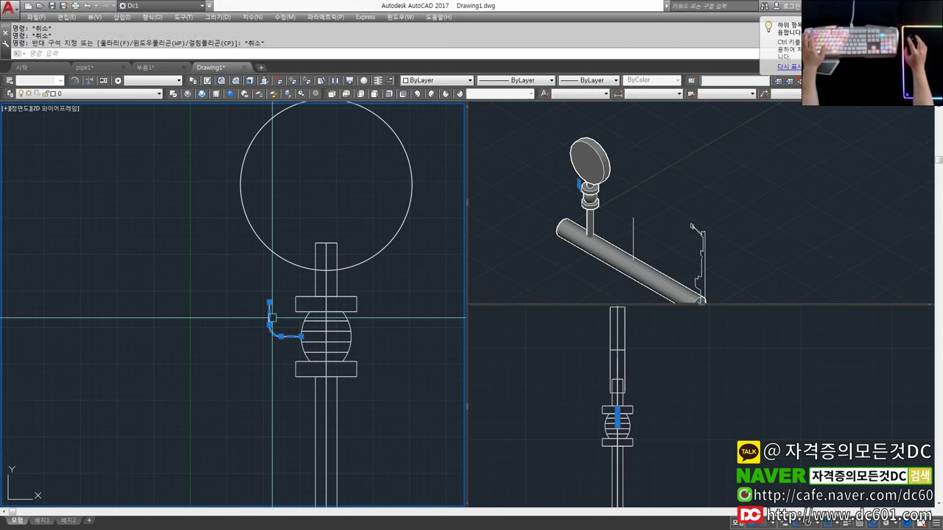
key("Escape")
scroll(230, 326, "up", 2)
type("c")
key("Return")
left_click(216, 312)
type("d")
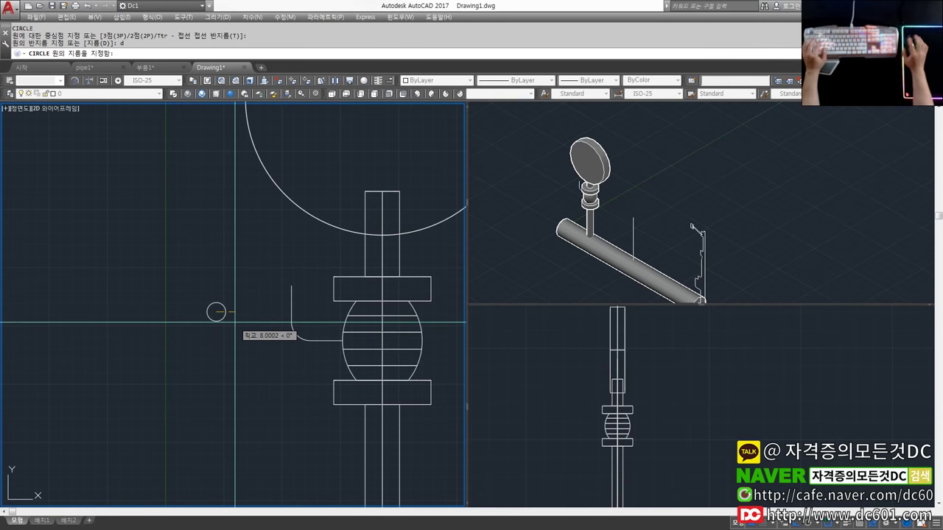
key("Return")
Extrude the small circle into a trial rod, then undo the extrusion.
type("ext")
key("Return")
left_click(228, 312)
key("Return")
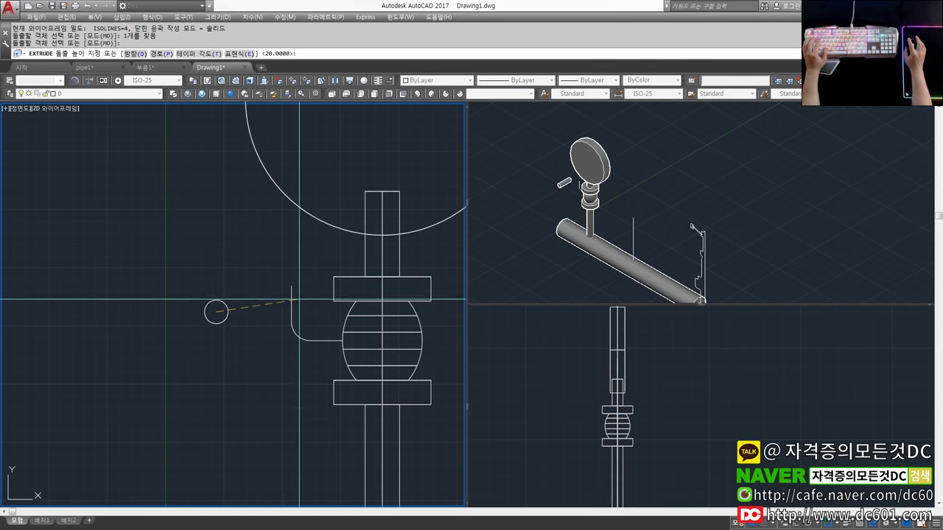
key("Return")
key("Return")
left_click(228, 313)
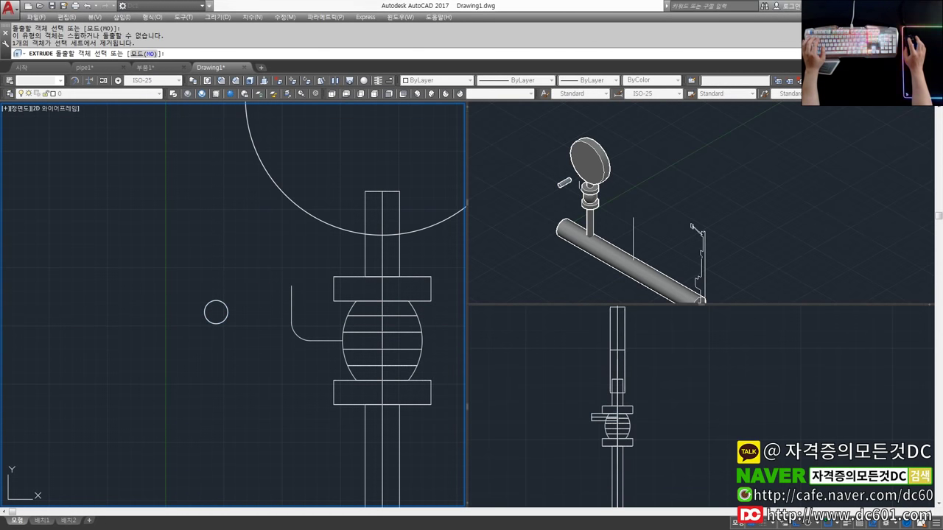
key("Return")
left_click(256, 317)
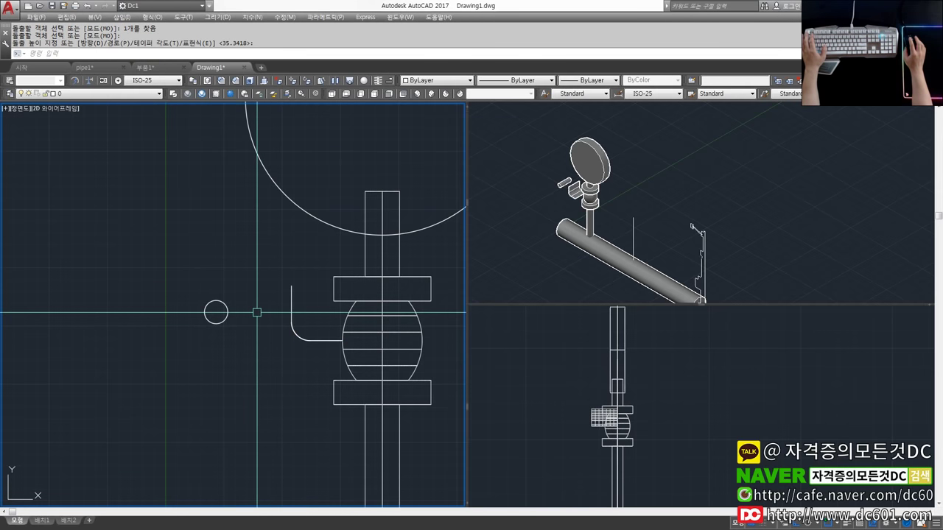
key("ctrl+z")
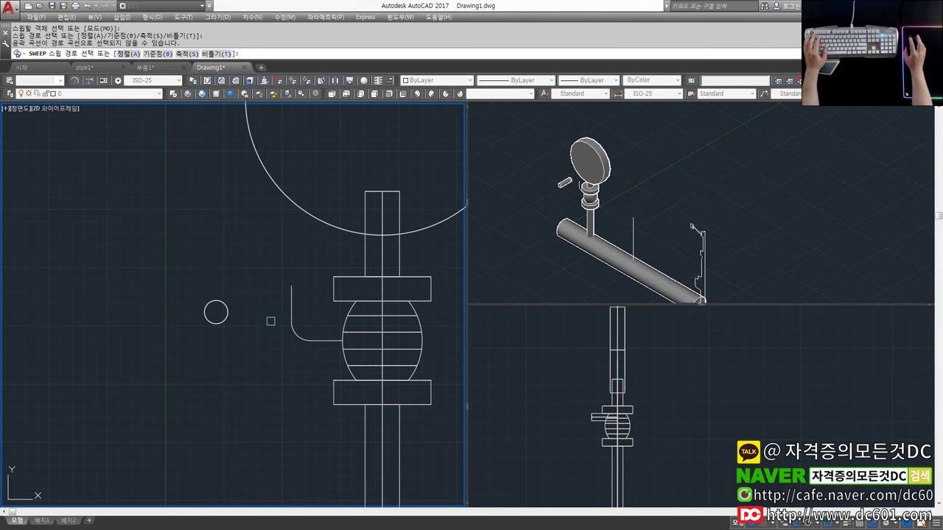
Measure the bent path's fillet arc with DIMRADIUS, reading R8.
key("Escape")
key("Escape")
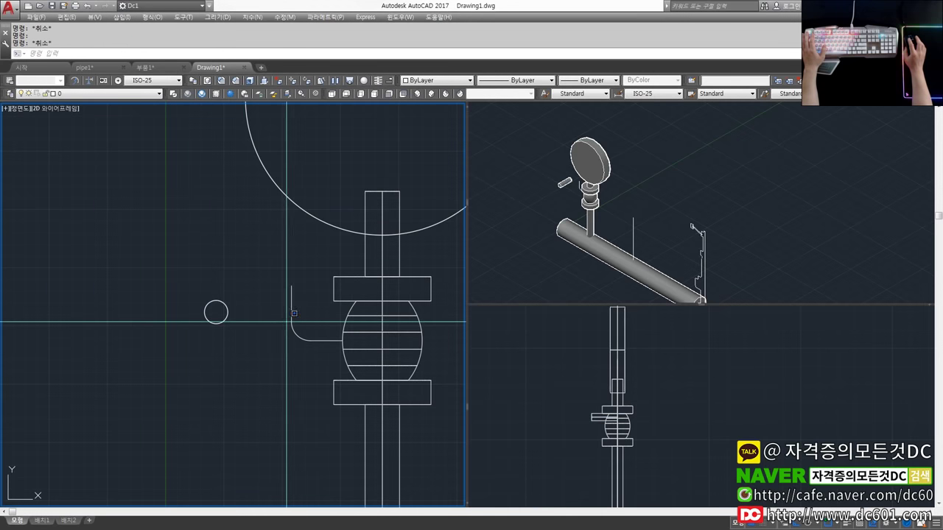
type("dra")
key("space")
scroll(289, 329, "up", 4)
left_click(290, 331)
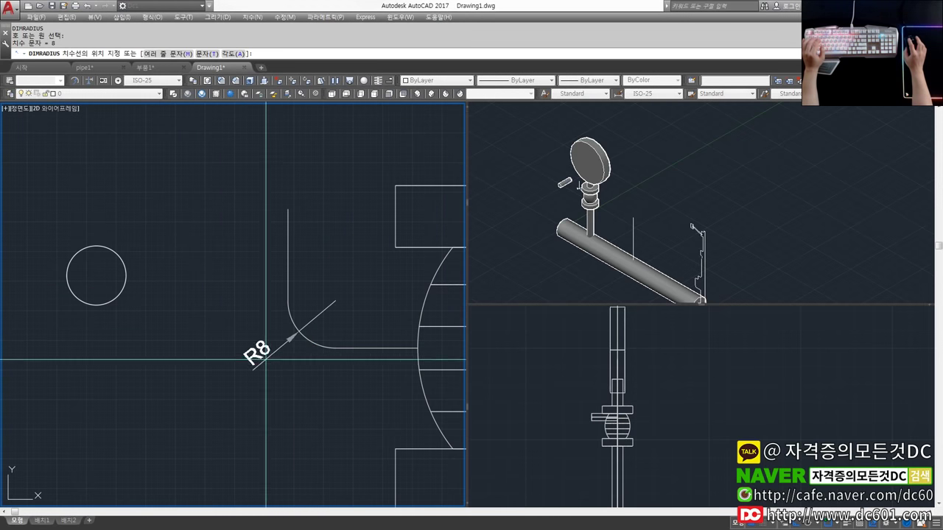
Try stretching the ends of the bent path, then cancel the stretch.
key("Escape")
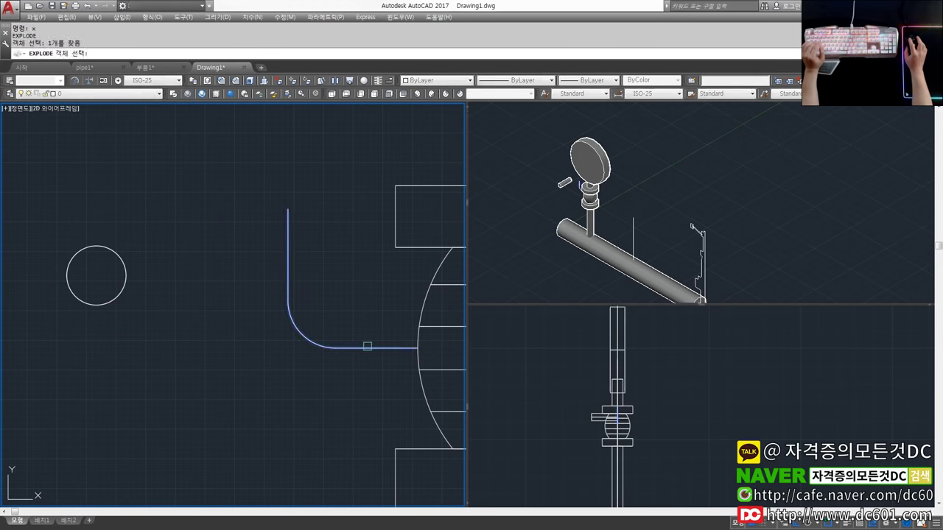
type("s")
key("space")
scroll(199, 336, "down", 2)
scroll(302, 340, "up", 2)
left_click_drag(364, 362, 358, 329)
key("Return")
left_click(315, 302)
key("Escape")
key("Escape")
scroll(289, 346, "down", 2)
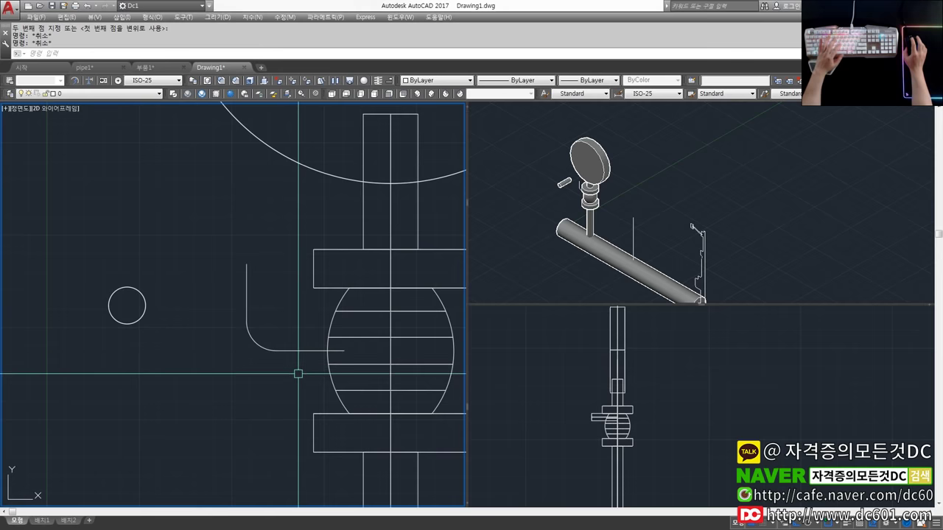
Try joining the bent path pieces and converting the curve to a polyline.
type("j")
key("space")
left_click(292, 381)
left_click(221, 281)
key("Escape")
key("Escape")
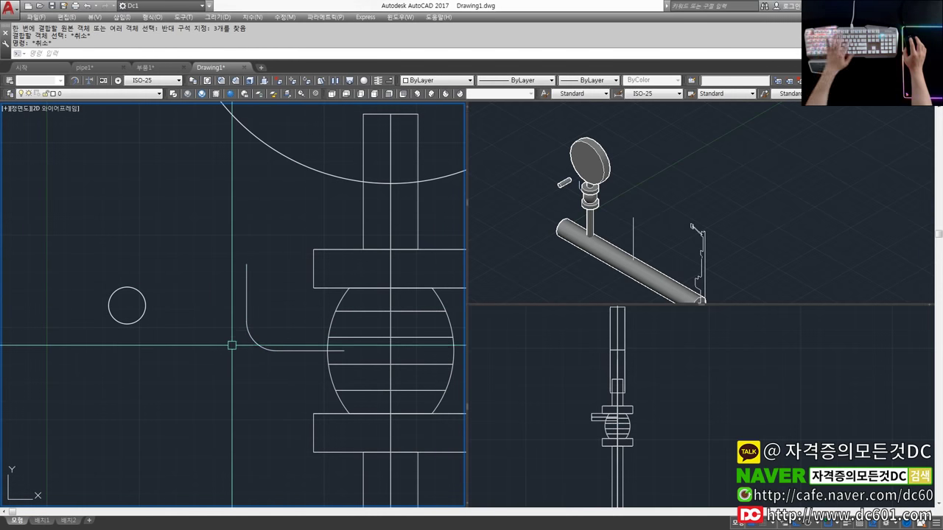
key("space")
left_click(258, 343)
key("Return")
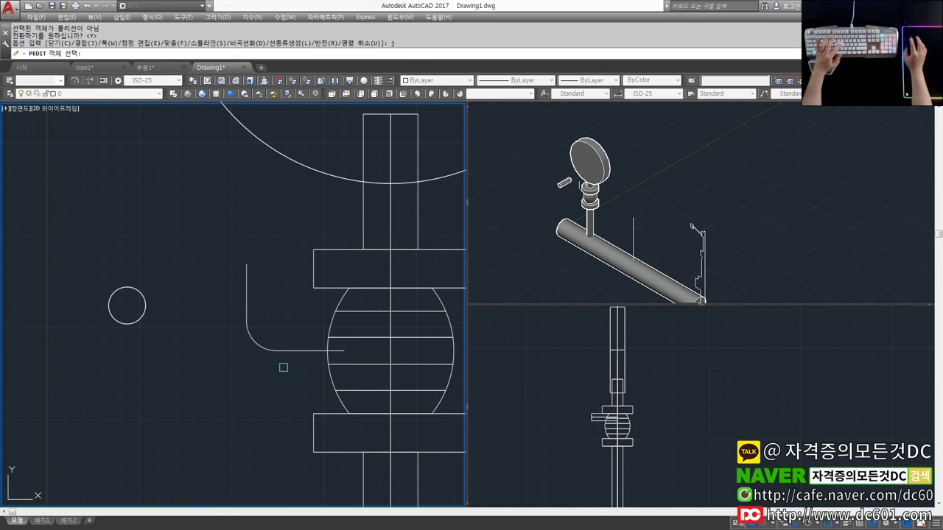
key("Escape")
key("Escape")
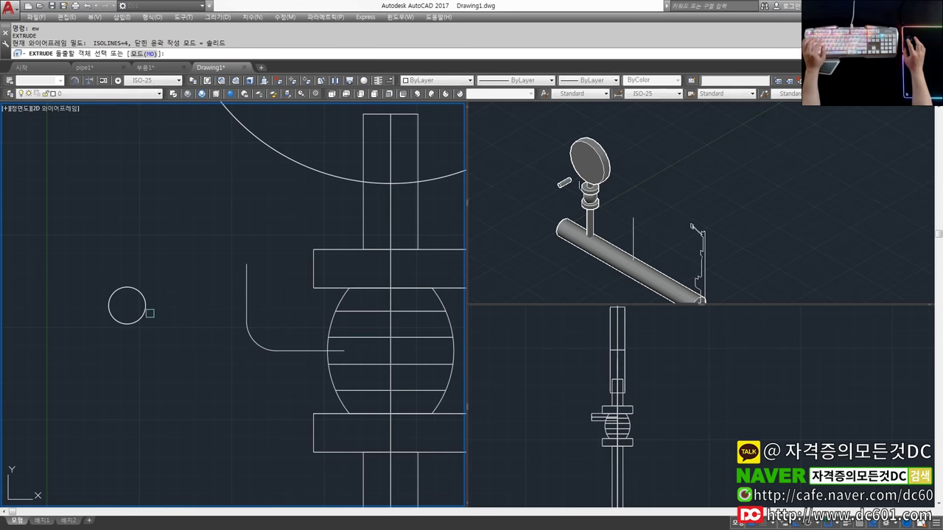
Attempt extruding and sweeping the circle along the bent curve, cancelling both.
left_click(145, 311)
left_click(245, 297)
key("Return")
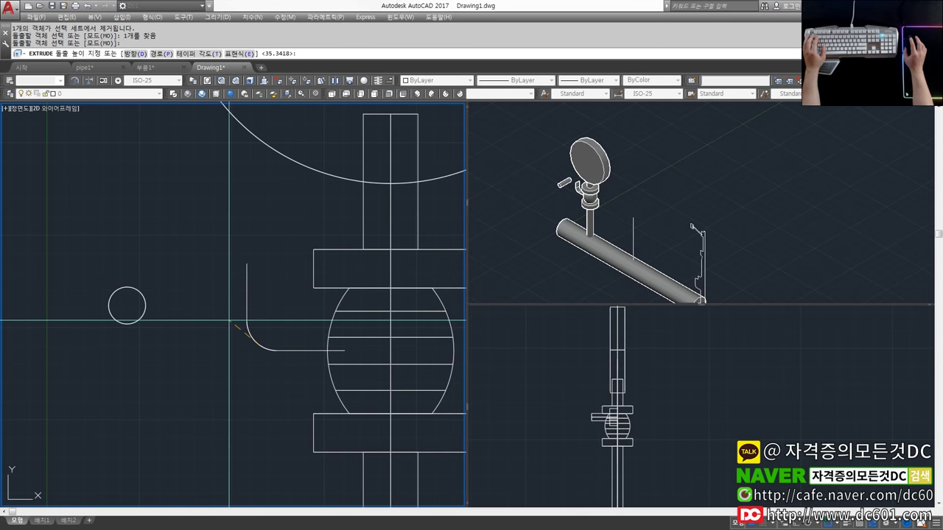
key("Escape")
type("sw")
key("Return")
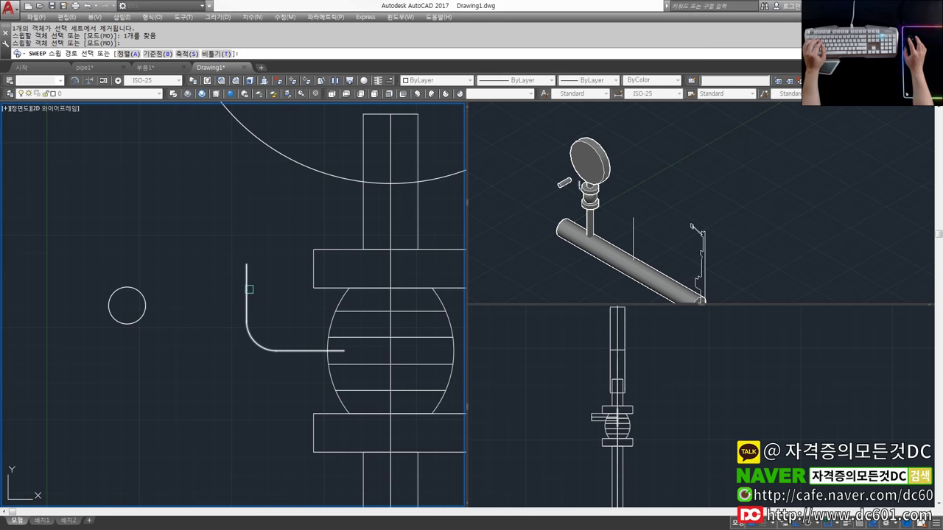
key("Escape")
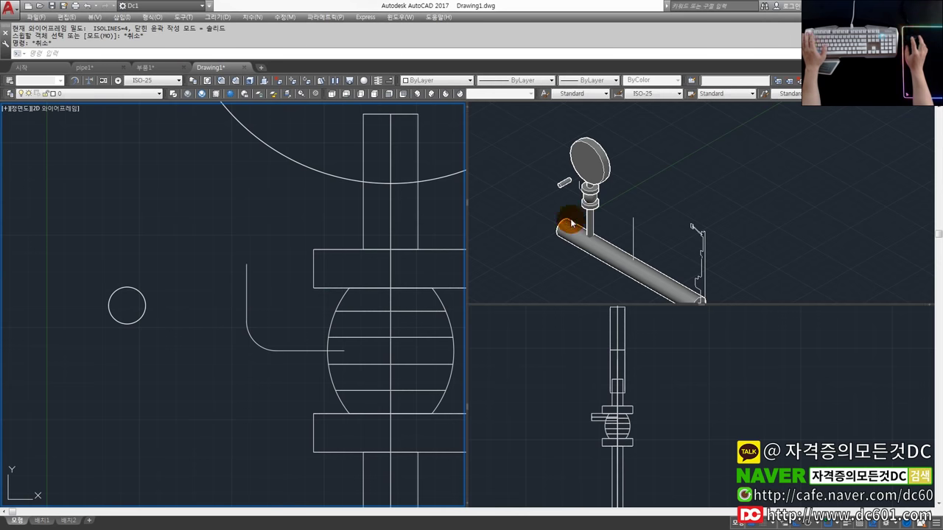
Remove the small cylinder and draw a new 10-diameter circle at the path's end.
left_click(558, 217)
scroll(561, 199, "up", 5)
left_click(92, 320)
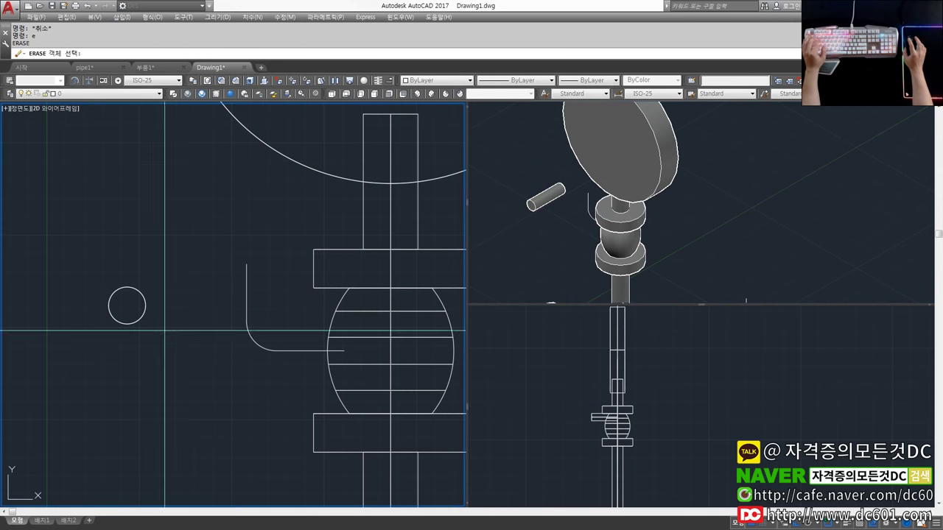
key("ctrl+z")
type("c")
left_click(162, 307)
type("d 10")
key("Return")
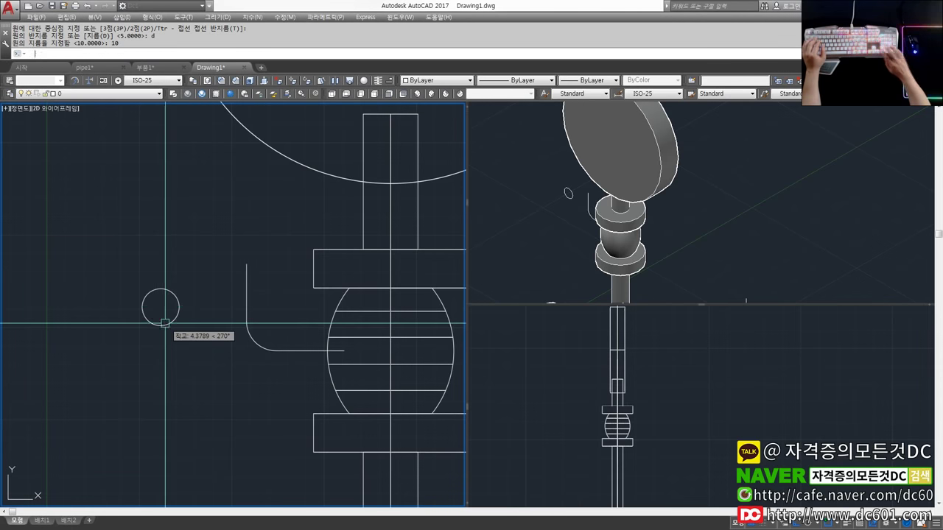
Sweep the new circle along the bent path to form the elbow.
type("weep")
key("Return")
left_click(170, 324)
key("Return")
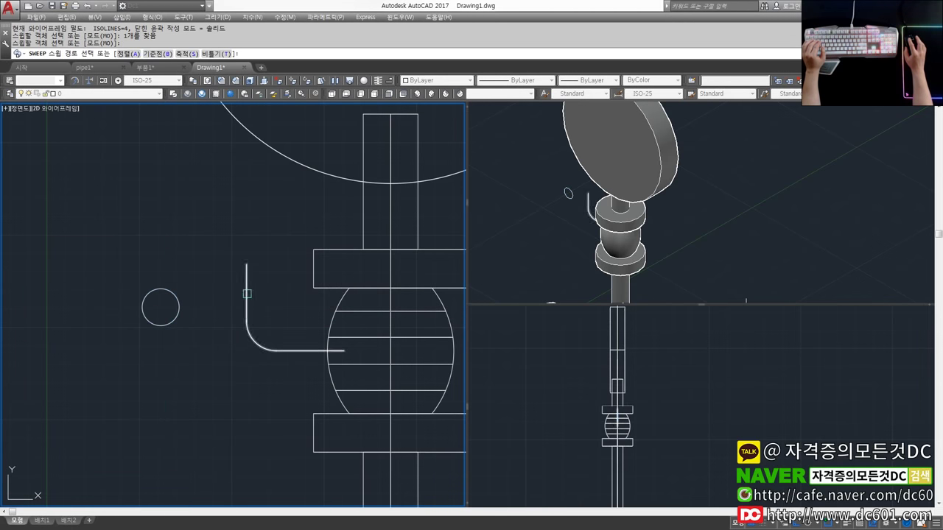
left_click(247, 294)
left_click(647, 236)
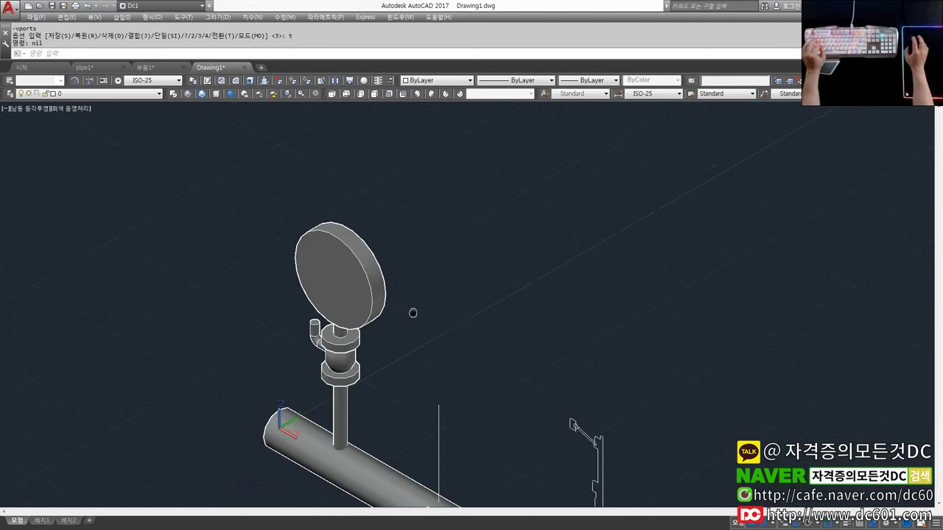
Union the window-selected gauge parts into one solid.
middle_click_drag(412, 312, 444, 284)
scroll(444, 284, "up", 2)
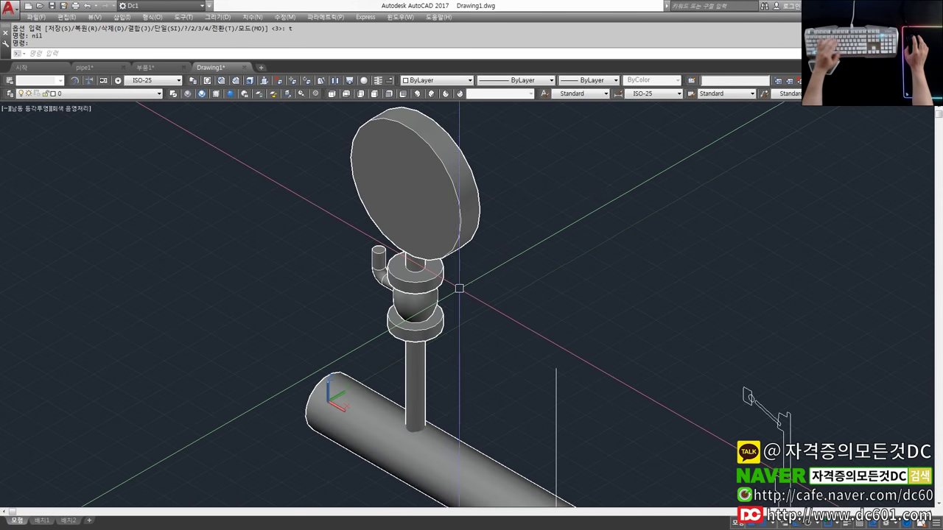
key("Escape")
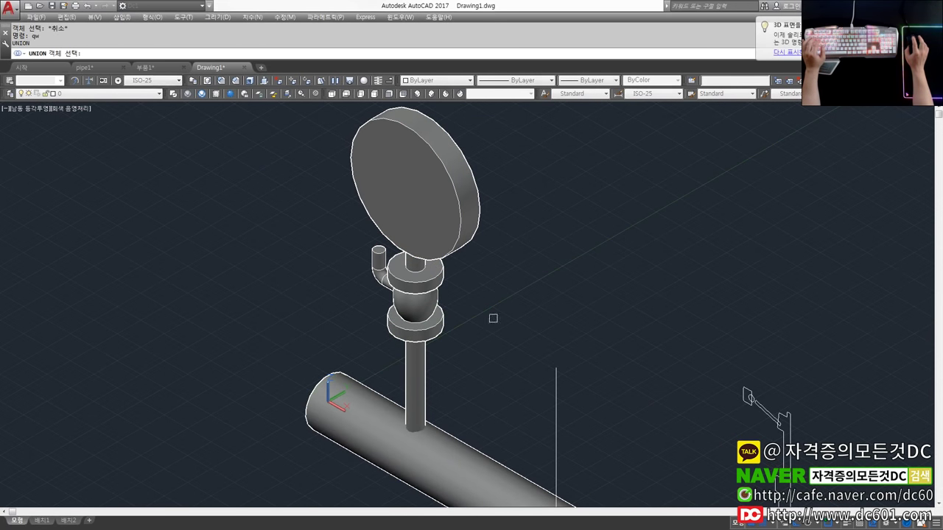
left_click_drag(493, 319, 435, 244)
left_click_drag(459, 316, 410, 231)
key("Return")
scroll(442, 295, "down", 3)
Select the merged gauge and grip-move it farther along the pipe run.
left_click(439, 258)
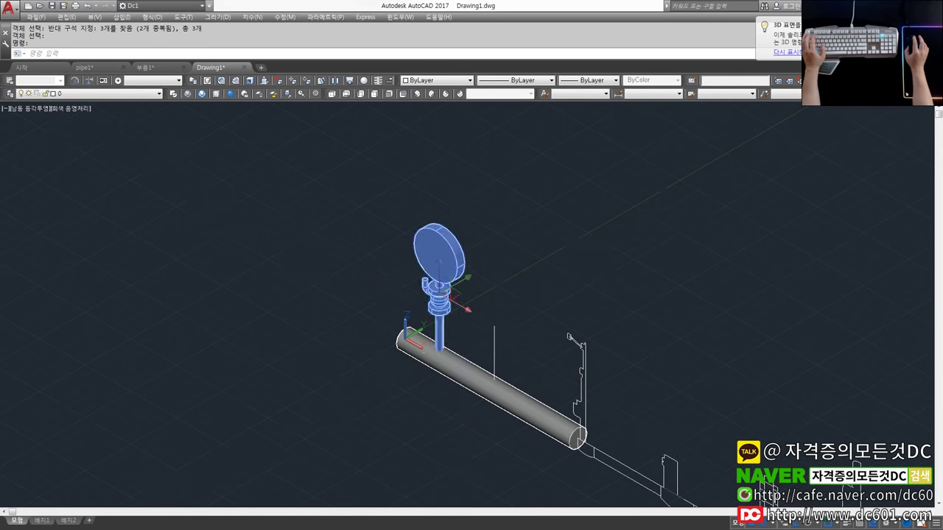
key("Escape")
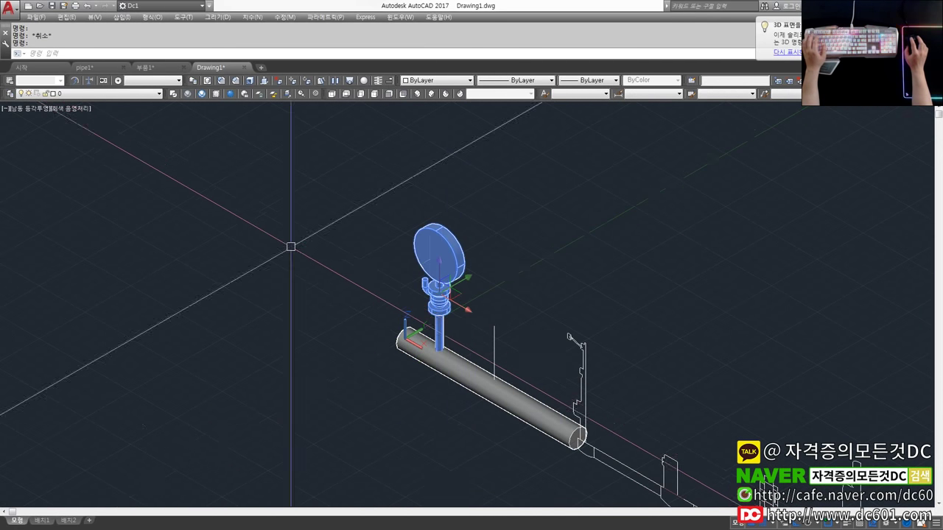
scroll(398, 325, "down", 3)
scroll(350, 283, "down", 1)
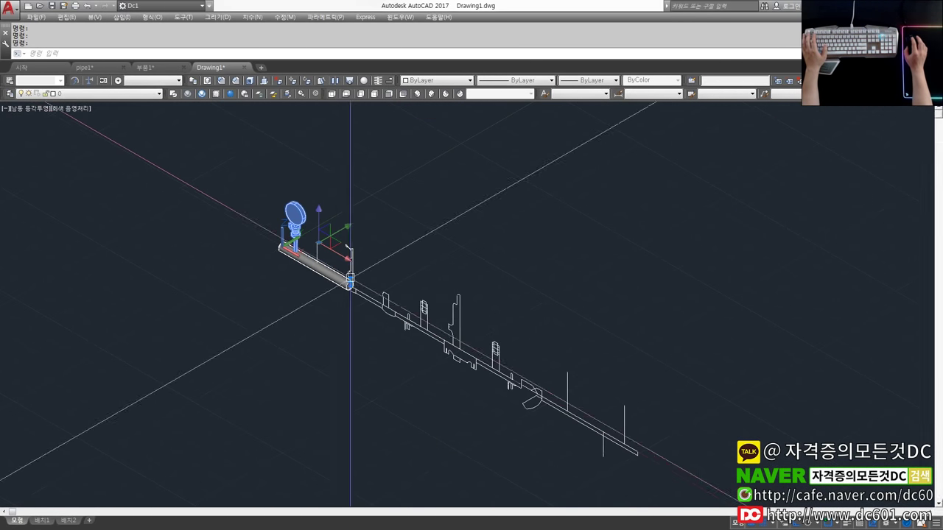
left_click(295, 217)
scroll(295, 221, "up", 2)
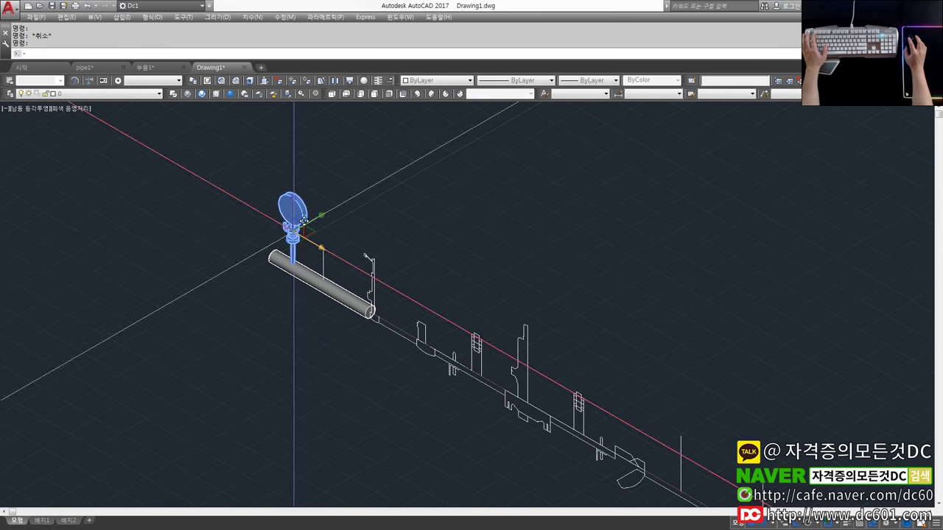
left_click(303, 220)
middle_click_drag(729, 434, 512, 324)
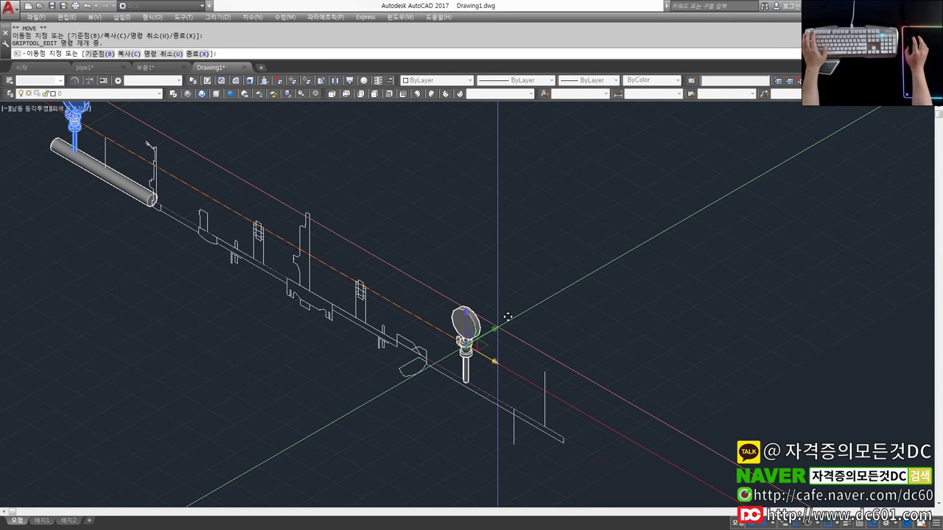
Cancel the gauge move, undo the zoom and restore the split front and isometric views.
key("Escape")
key("Escape")
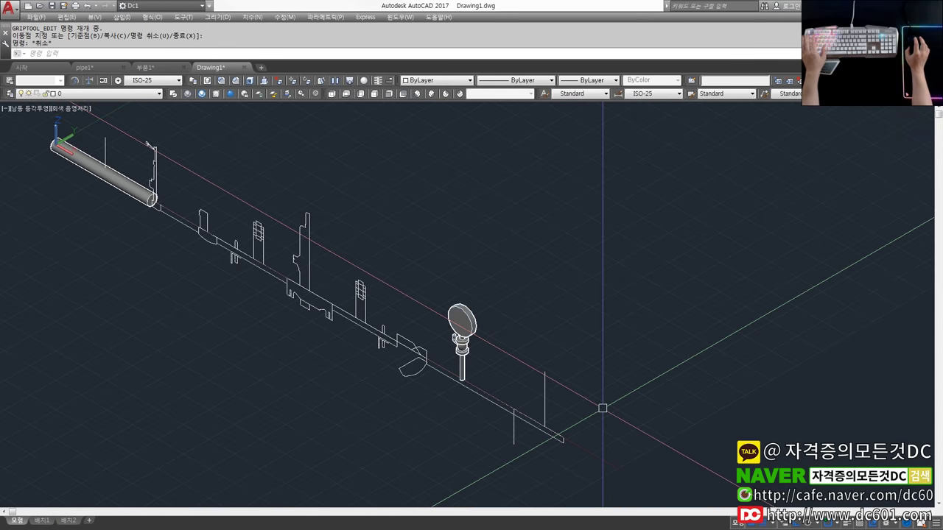
key("ctrl+z")
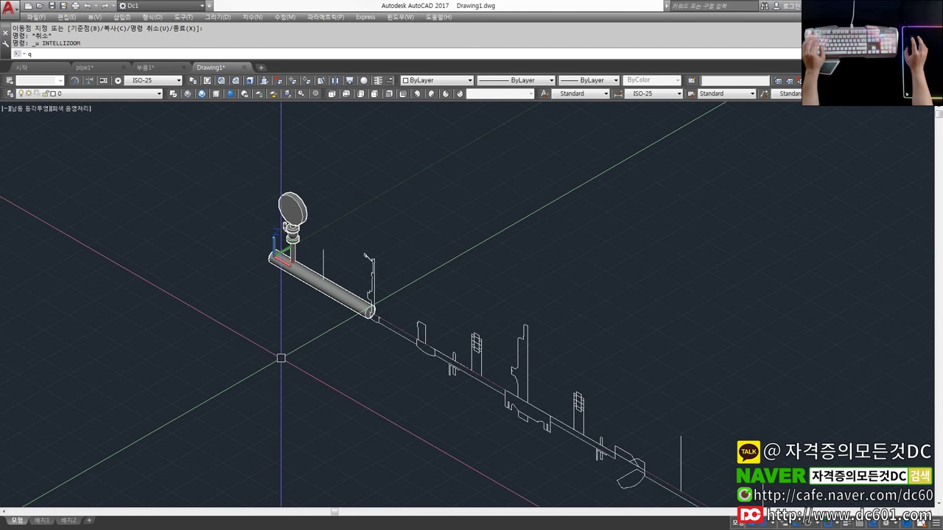
key("space")
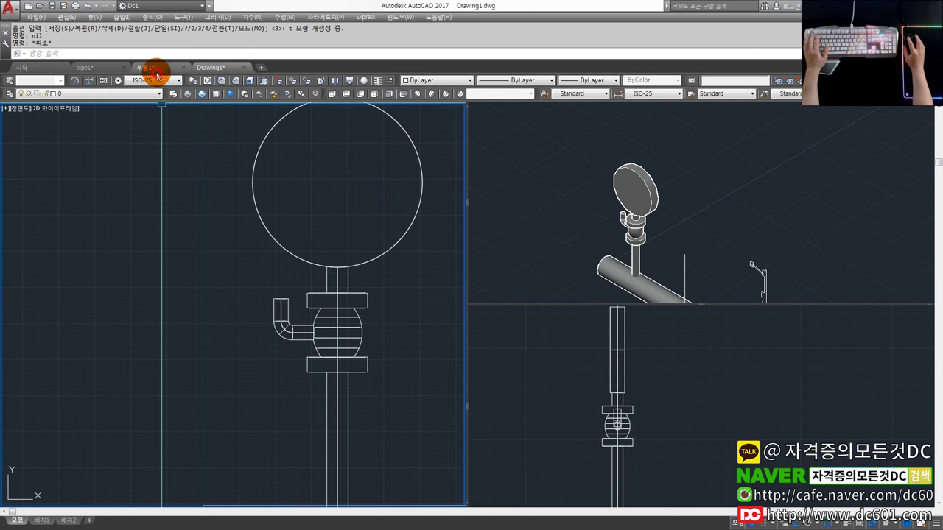
On pipe1, add a 2300 linear dimension above the flattened pipe.
left_click(95, 67)
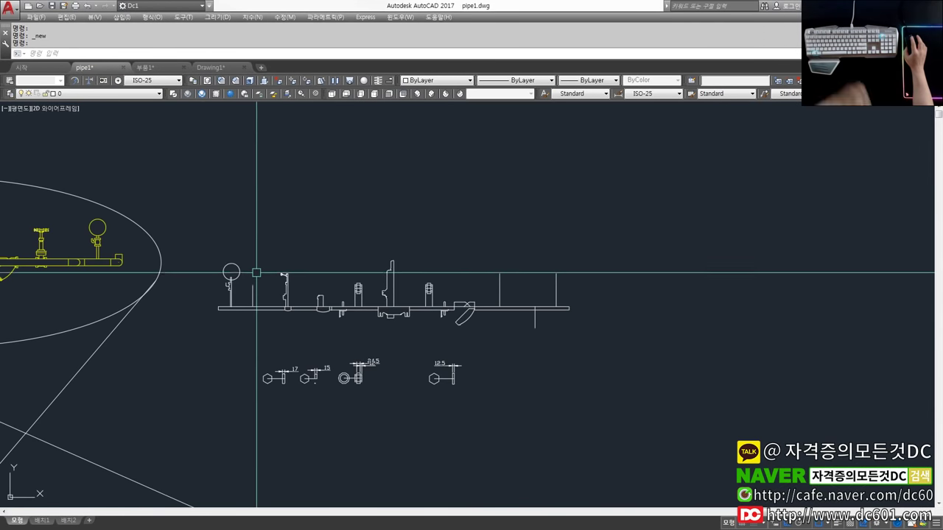
type("w")
key("space")
scroll(232, 272, "up", 2)
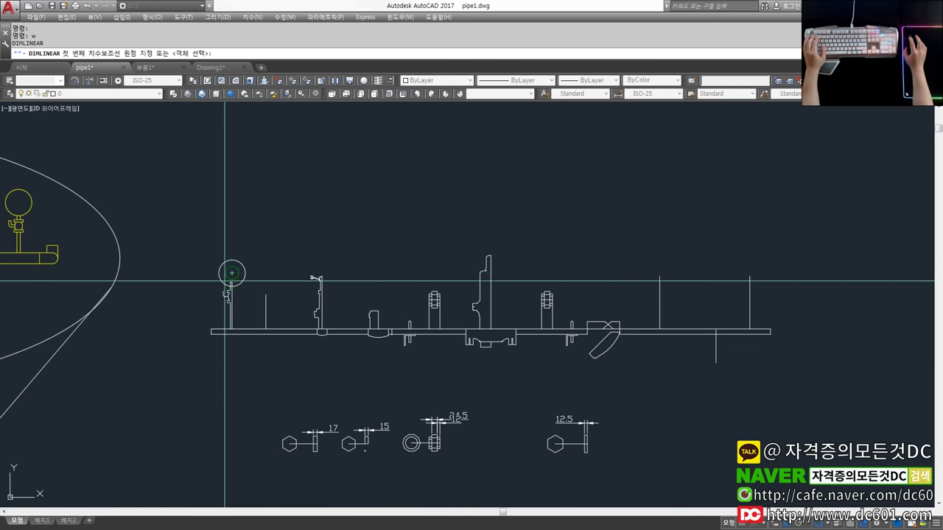
scroll(225, 281, "up", 2)
scroll(234, 281, "up", 3)
left_click(234, 281)
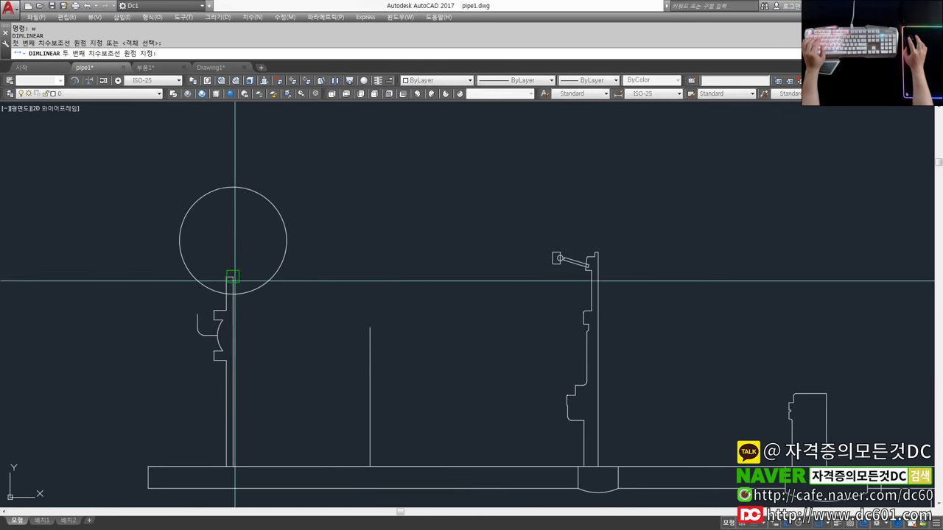
scroll(379, 280, "down", 5)
scroll(393, 280, "down", 3)
scroll(392, 280, "down", 3)
scroll(494, 324, "up", 2)
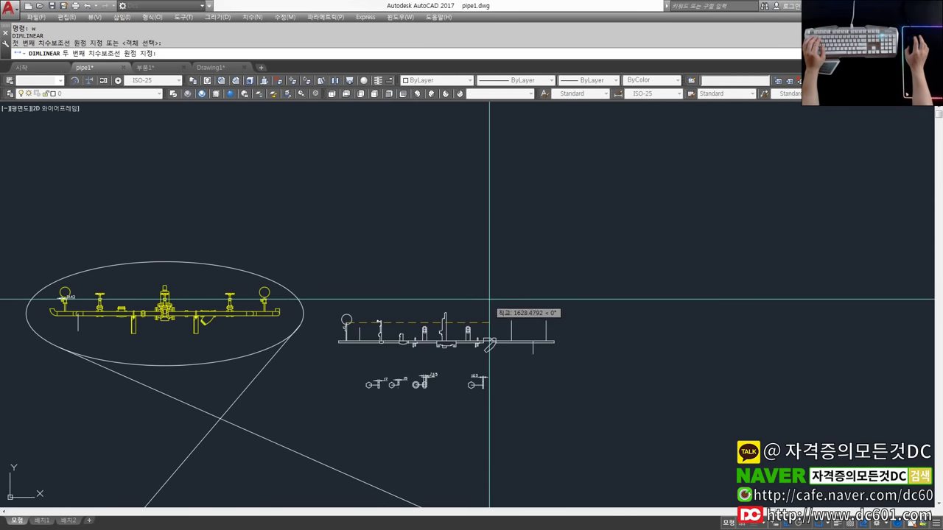
scroll(564, 329, "up", 2)
left_click(564, 329)
scroll(415, 263, "up", 1)
left_click(415, 263)
scroll(199, 221, "up", 1)
Switch back to the Drawing1 model.
left_click(230, 69)
scroll(271, 273, "down", 4)
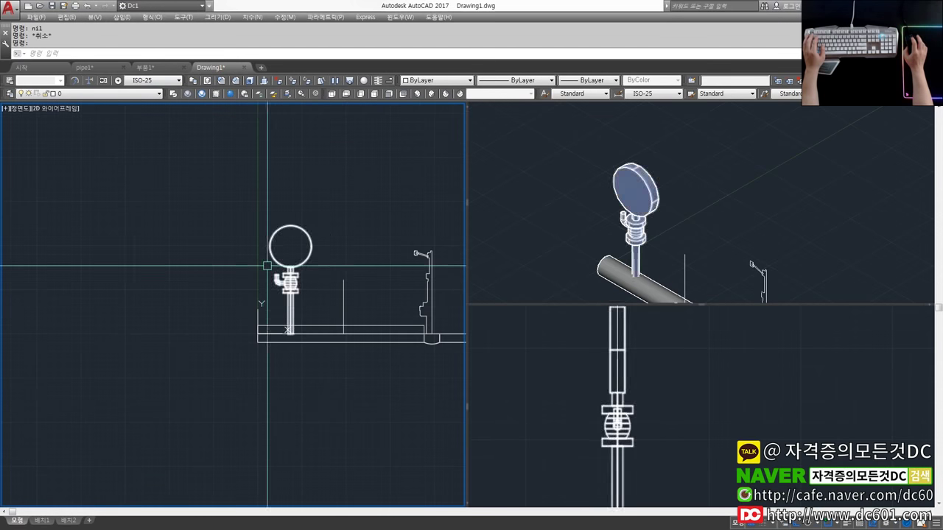
scroll(243, 276, "down", 2)
Copy the pressure gauge assembly 2300 along the pipe.
type("cc")
key("Return")
left_click(229, 280)
key("Return")
left_click(250, 228)
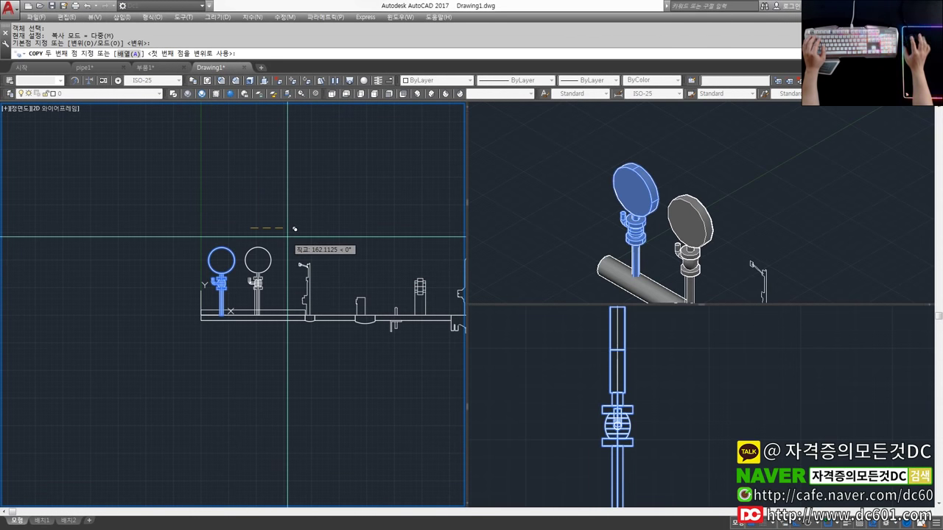
key("Return")
key("Escape")
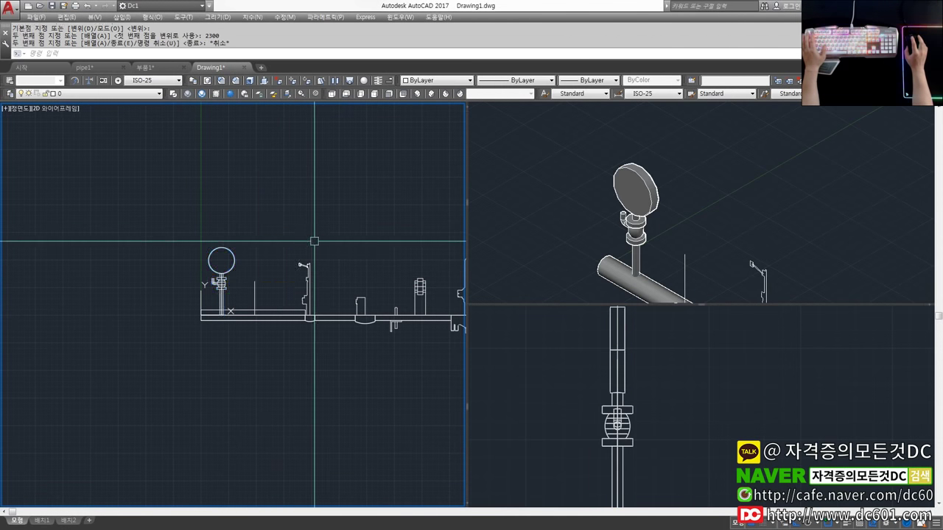
Activate the 3D view, cancel an accidental rotate, and return to the front view.
scroll(324, 258, "down", 3)
left_click(792, 234)
scroll(792, 234, "down", 3)
scroll(792, 235, "up", 2)
scroll(685, 272, "up", 2)
scroll(685, 273, "up", 2)
key("Escape")
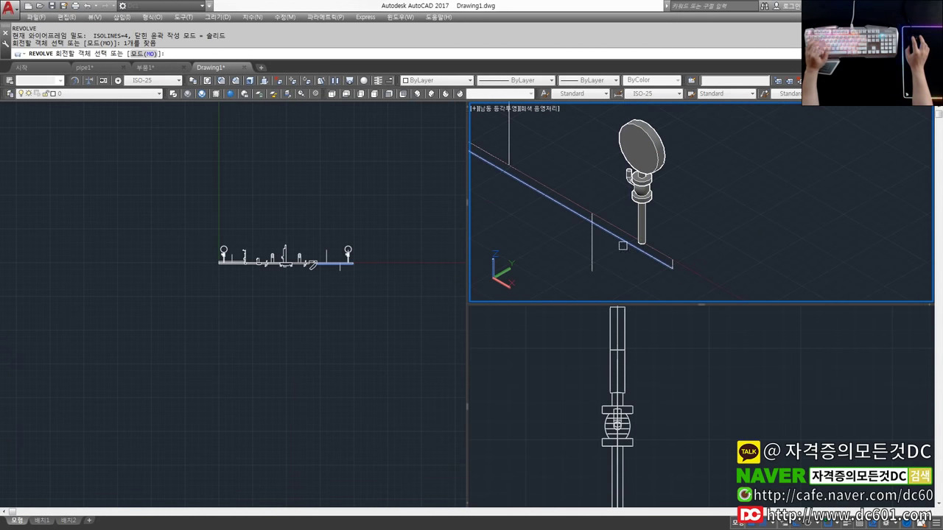
left_click(332, 269)
scroll(336, 262, "up", 5)
scroll(336, 261, "up", 2)
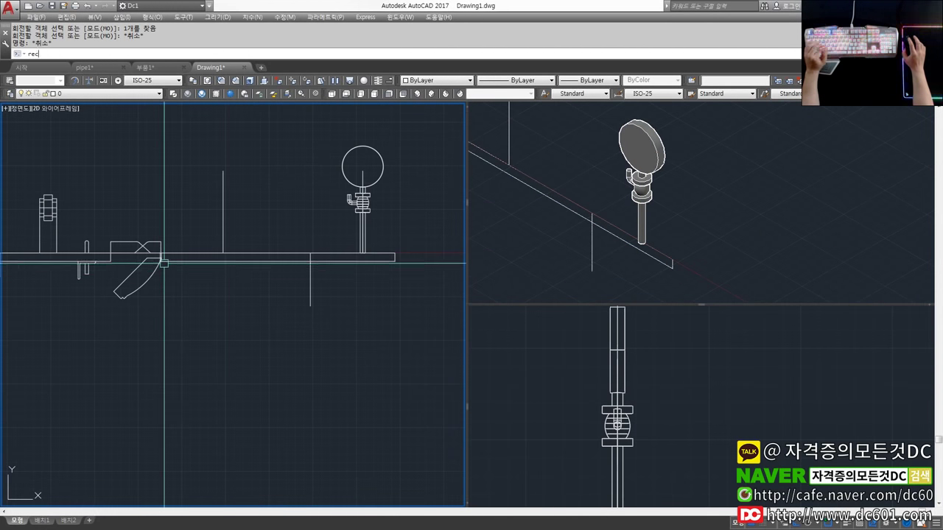
scroll(163, 262, "up", 5)
Draw a trial rectangle and extrude it, then undo both.
key("Return")
left_click(138, 249)
scroll(240, 252, "up", 2)
scroll(239, 252, "down", 2)
scroll(335, 259, "down", 2)
left_click(369, 251)
type("ext")
key("Return")
left_click(368, 258)
key("Return")
scroll(153, 243, "down", 2)
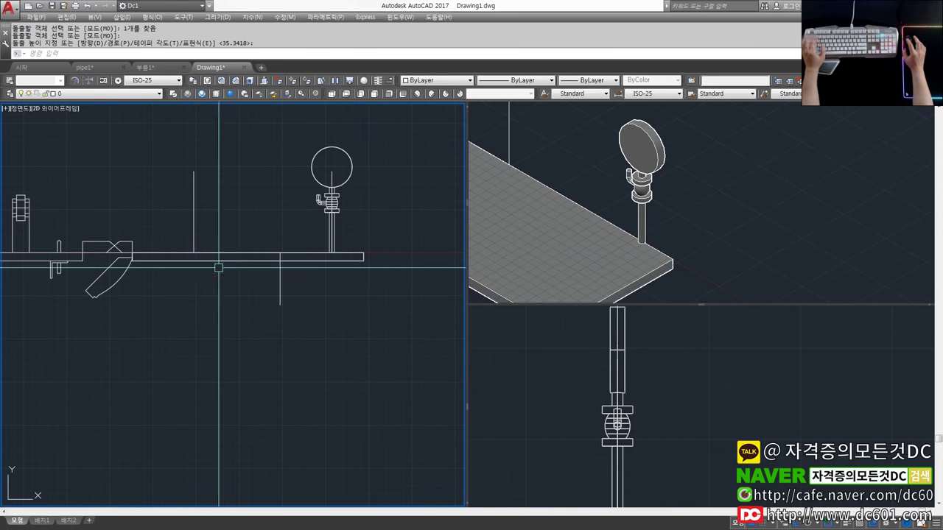
key("ctrl+z")
Revolve the pipe profile a full 360° about its axis into a solid tube.
type("rev")
key("Return")
left_click(259, 263)
key("Return")
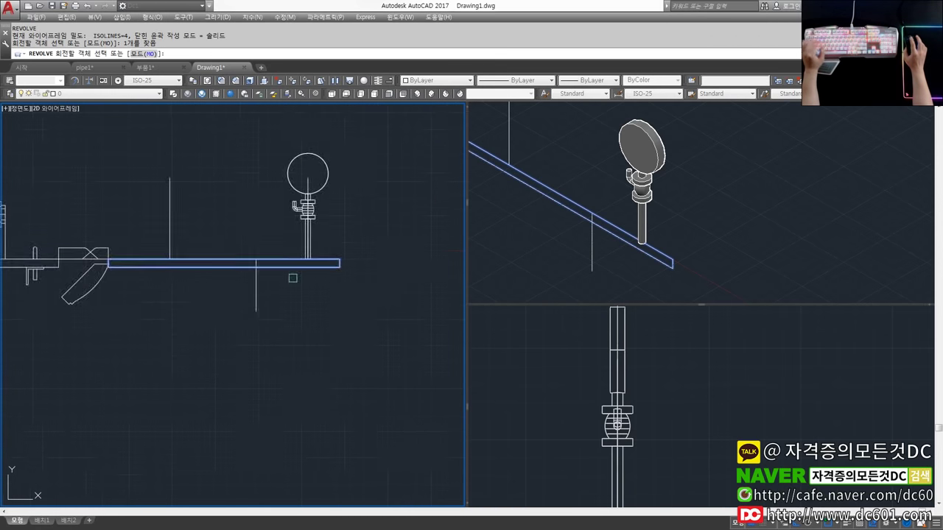
scroll(260, 265, "down", 3)
left_click(324, 267)
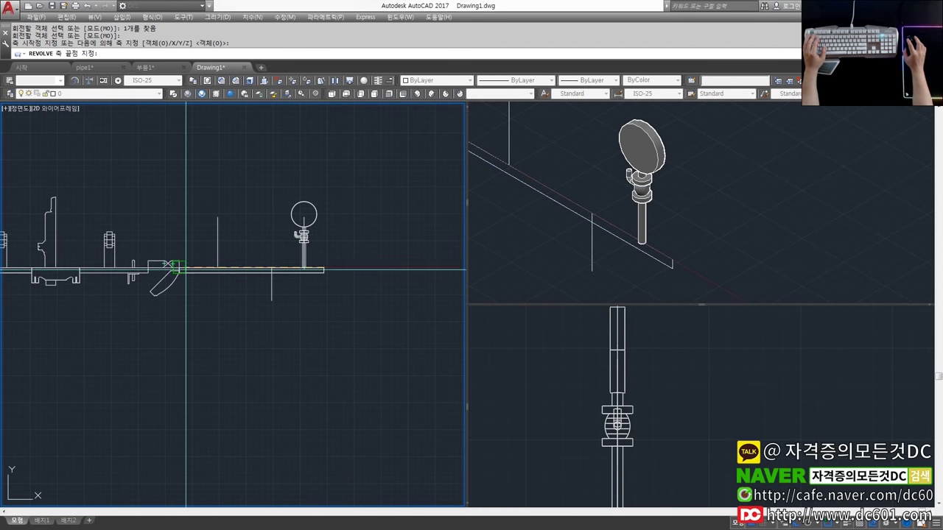
left_click(177, 266)
key("Return")
Window-select the valve body outline in the front view.
left_click(653, 247)
scroll(652, 246, "down", 2)
scroll(632, 197, "down", 2)
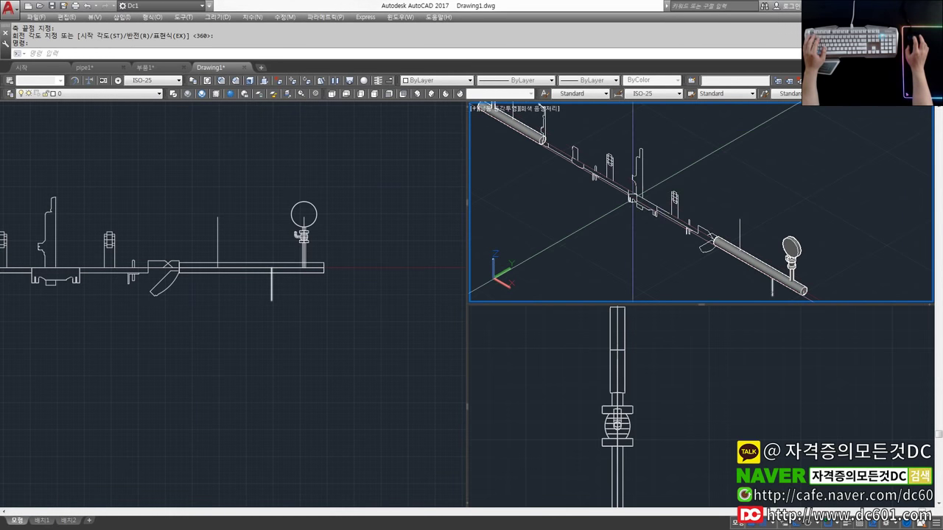
left_click(151, 280)
scroll(156, 283, "up", 2)
scroll(158, 285, "up", 3)
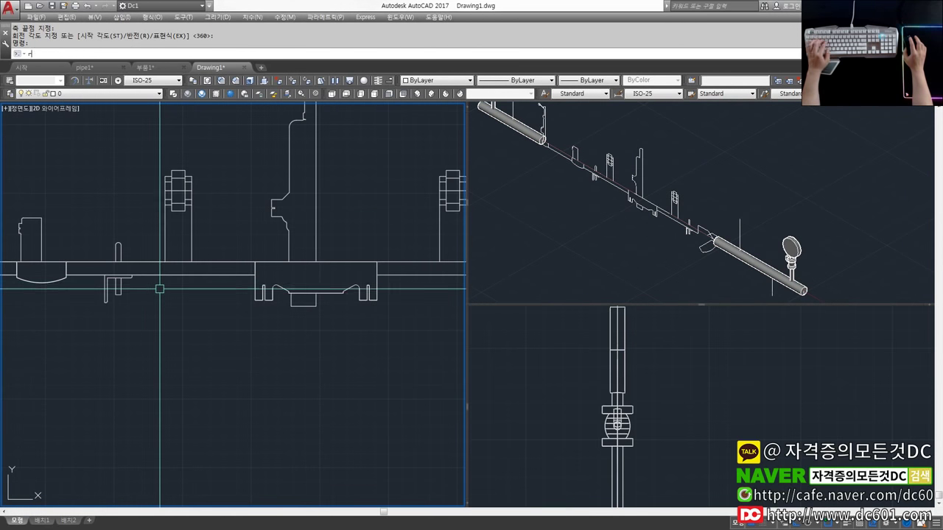
left_click(248, 238)
left_click(404, 322)
scroll(344, 304, "up", 2)
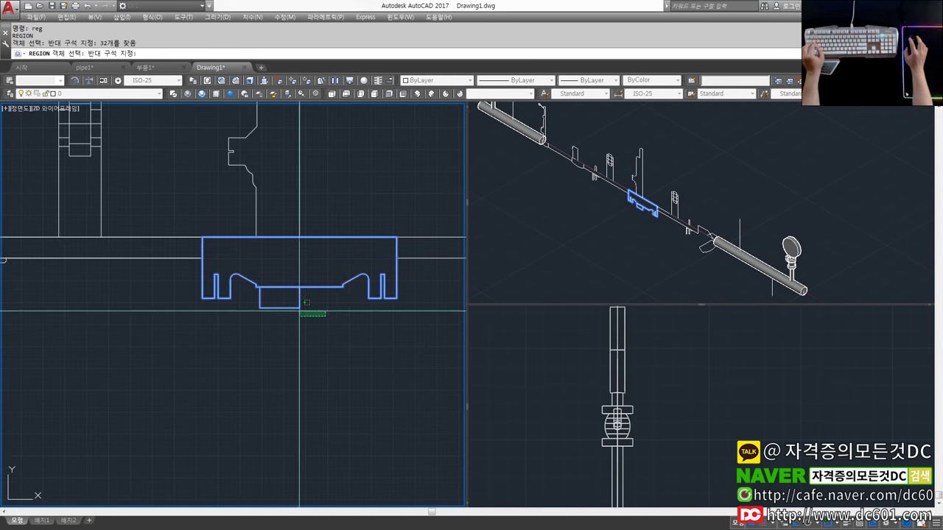
Make the valve body outline a region and revolve it 360° about its top edge.
key("Return")
type("rev")
key("Return")
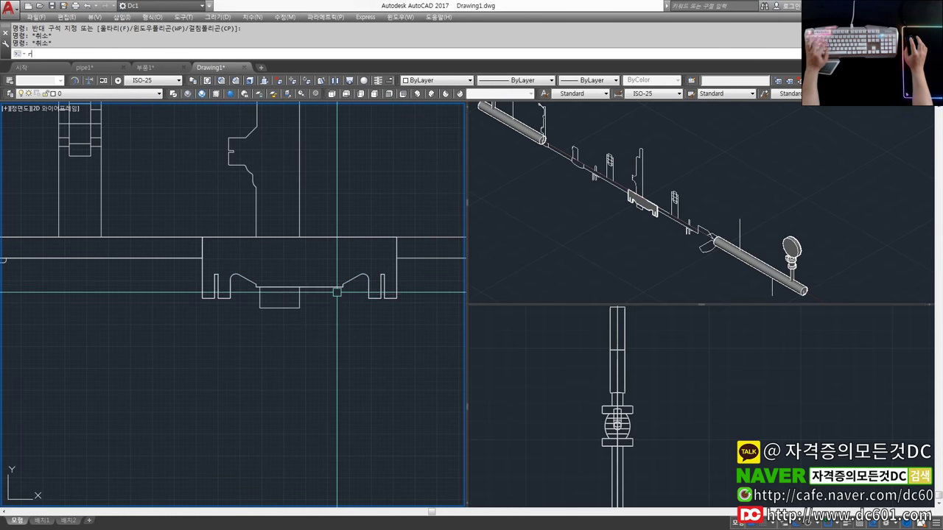
left_click(324, 288)
key("Return")
left_click(202, 238)
left_click(397, 237)
key("Return")
Try stretching the lower valve outline from a base point.
scroll(291, 288, "up", 2)
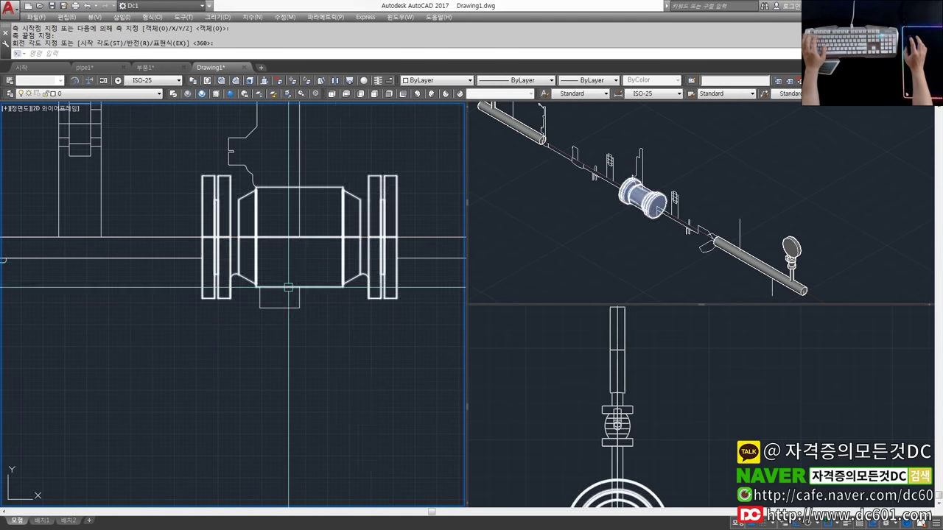
scroll(320, 302, "up", 2)
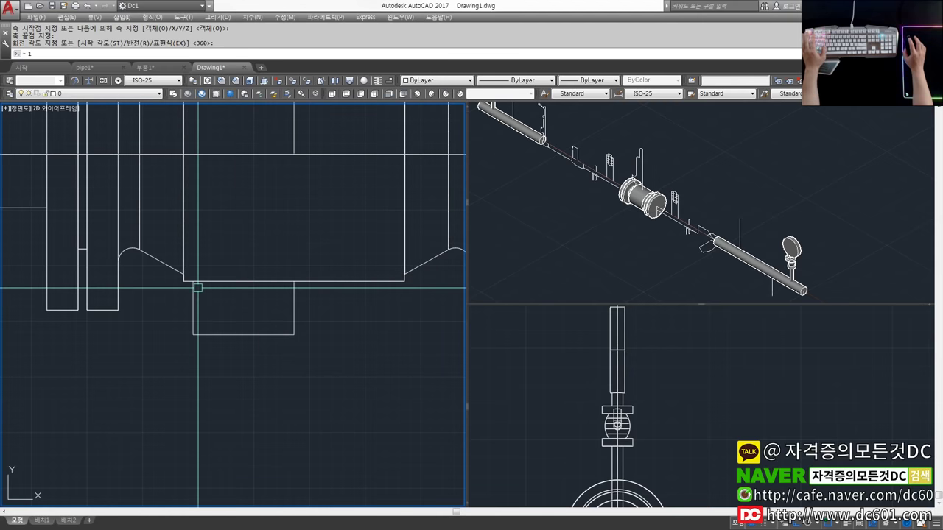
key("Escape")
key("Return")
left_click(316, 302)
left_click(194, 263)
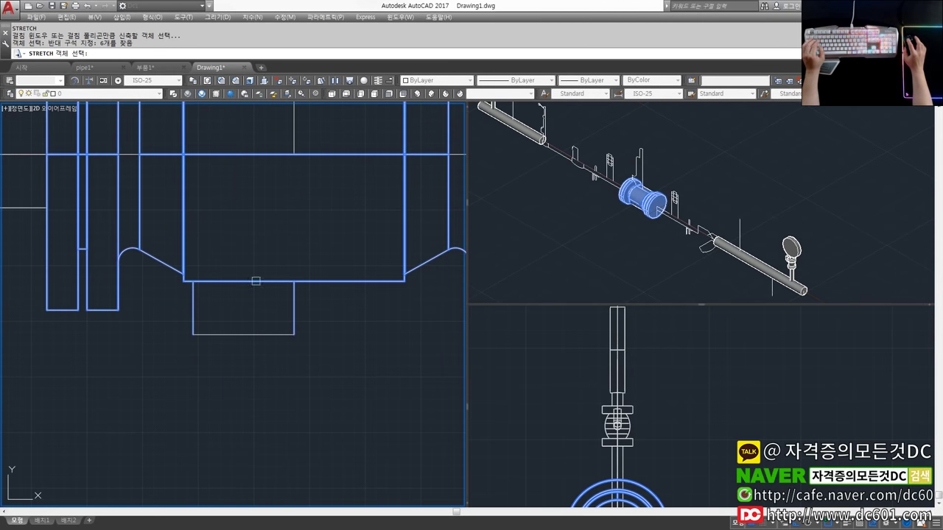
key("Return")
left_click(322, 303)
Retry the stretch with a crossing window over the bottom lines, then cancel it.
key("Escape")
key("space")
left_click(316, 305)
left_click(200, 266)
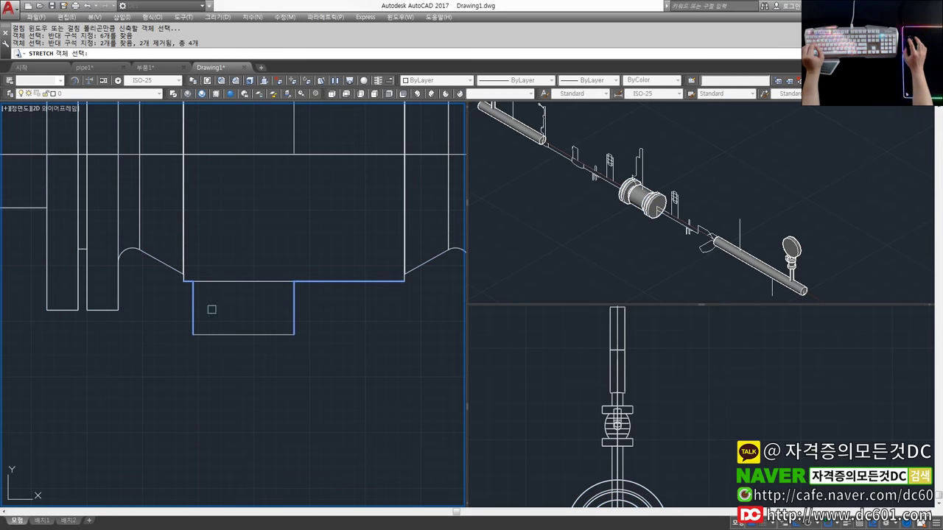
scroll(190, 287, "up", 4)
scroll(180, 243, "down", 4)
left_click(368, 297)
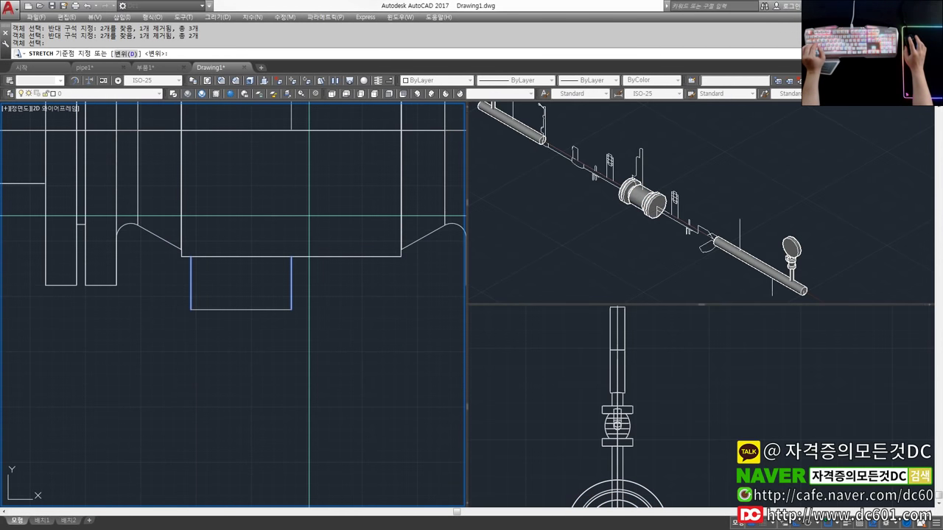
key("Escape")
Start a line command and cancel it.
type("l")
key("Return")
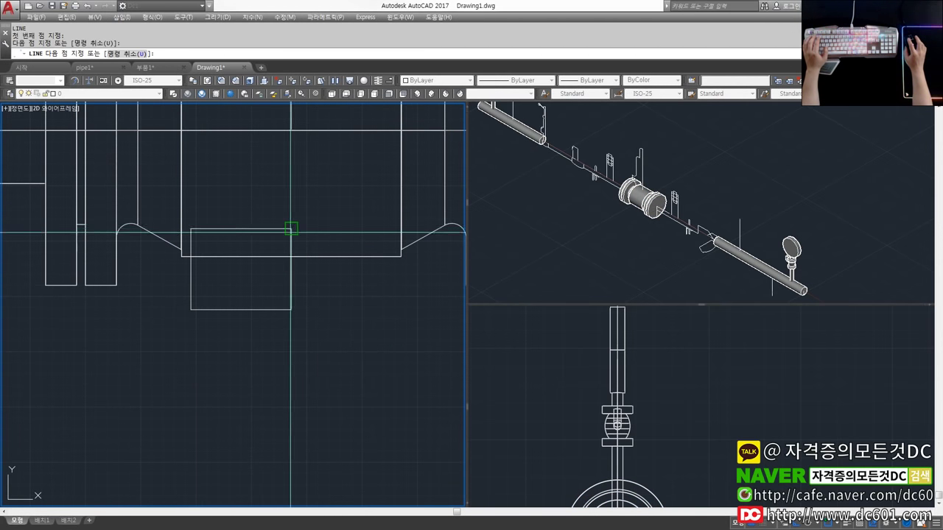
scroll(291, 229, "down", 3)
key("Escape")
scroll(270, 299, "up", 1)
scroll(295, 295, "up", 1)
Create regions from the valve outline and the tall bonnet outline.
type("reg")
key("Return")
left_click(324, 321)
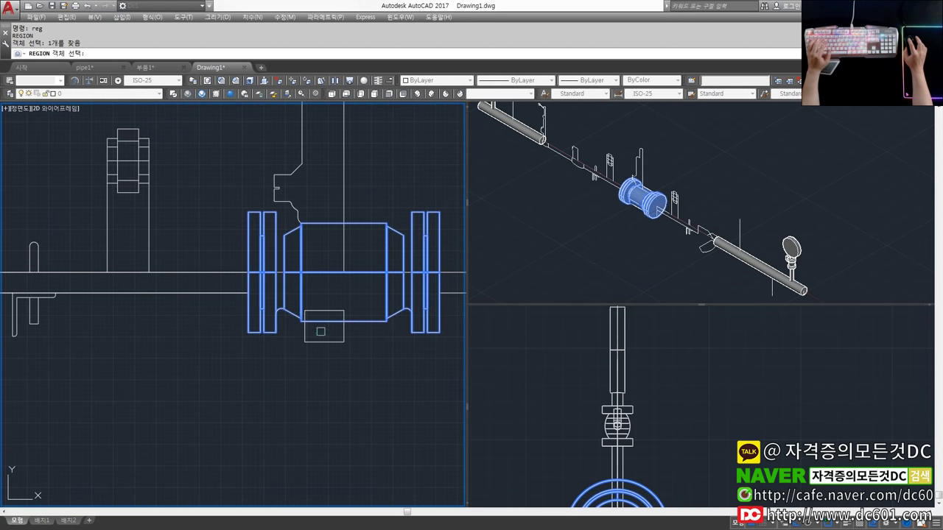
left_click(322, 326)
key("Return")
key("Return")
left_click(295, 295)
left_click(391, 372)
scroll(331, 310, "down", 2)
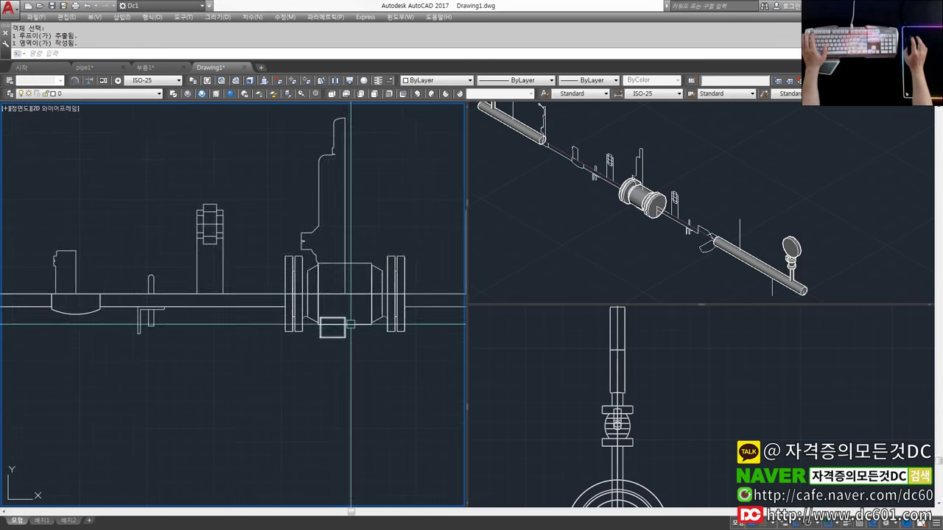
left_click(249, 143)
left_click(368, 346)
key("Return")
Revolve the bonnet and valve regions a full 360° about the vertical axis.
left_click(331, 221)
left_click(323, 272)
type("rev")
key("Return")
left_click(331, 295)
key("Return")
left_click(332, 381)
key("Return")
Union the valve pieces into a single solid.
type("uni")
key("Return")
left_click(390, 295)
left_click(347, 263)
left_click(385, 392)
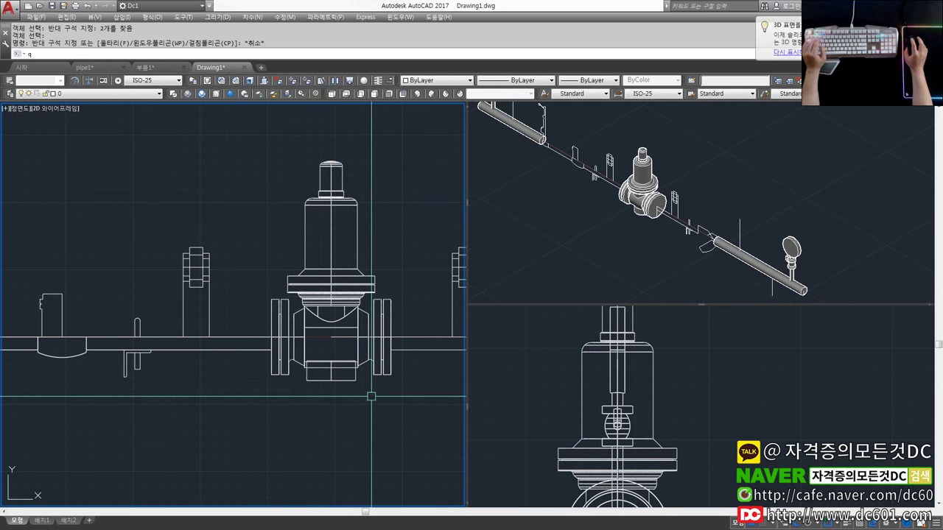
left_click(324, 302)
key("Return")
left_click(646, 234)
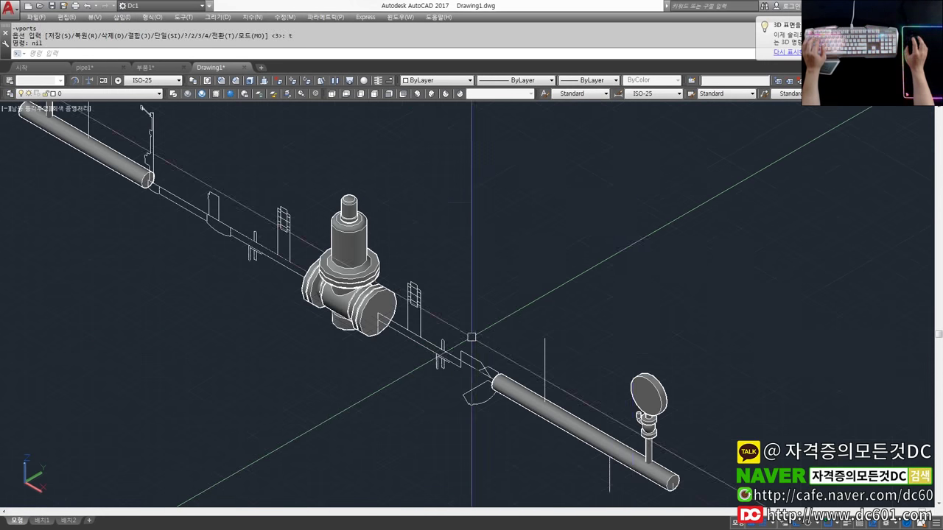
Orbit the 3D view to inspect the valve and both gauges along the pipe run.
scroll(536, 278, "up", 3)
scroll(536, 279, "up", 2)
middle_click_drag(536, 279, 433, 337, "shift")
left_click(442, 331)
scroll(442, 338, "down", 3)
key("Escape")
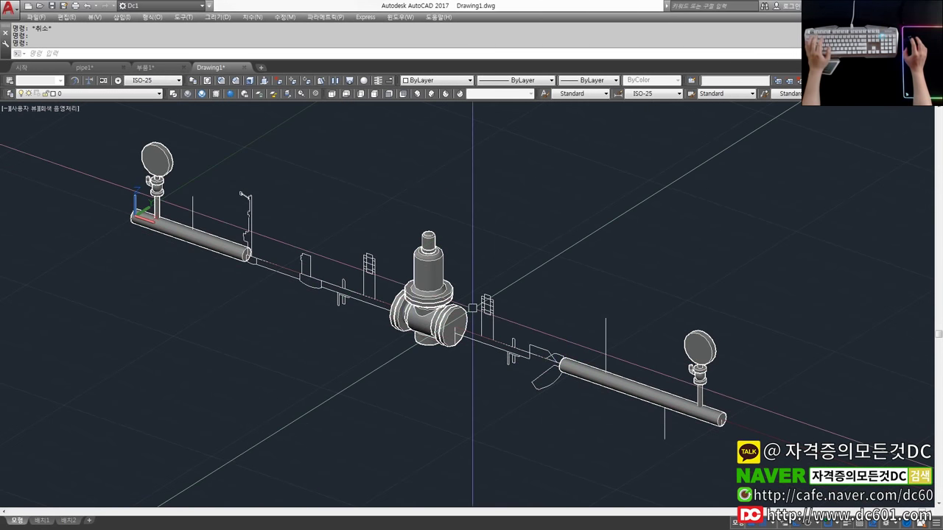
middle_click_drag(564, 320, 537, 305, "shift")
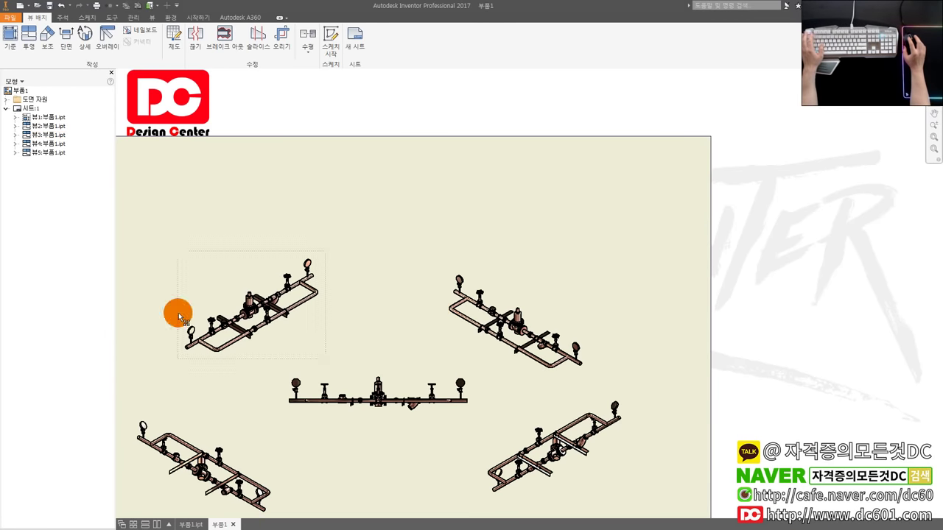
Export the 부품1 part to CAD format, choosing AutoCAD DWG as the file type.
left_click(200, 525)
scroll(480, 326, "down", 3)
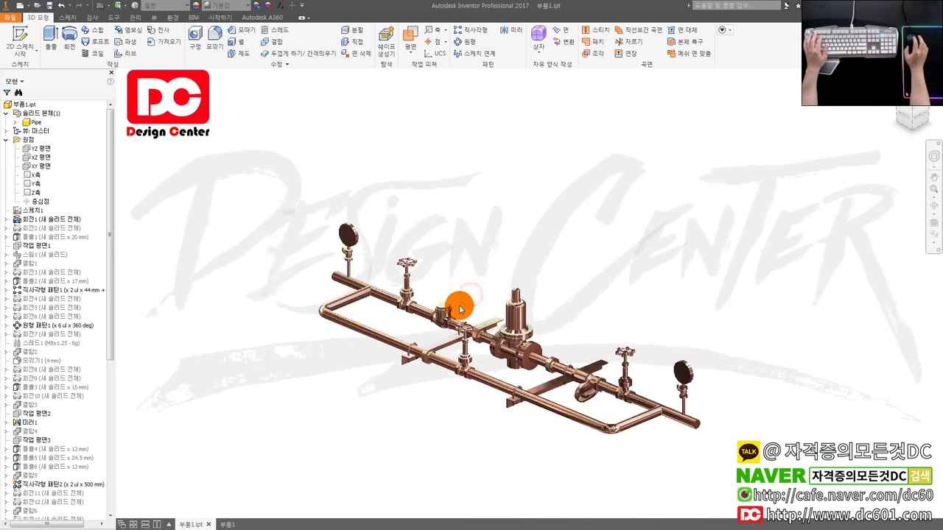
left_click(47, 9)
left_click(11, 18)
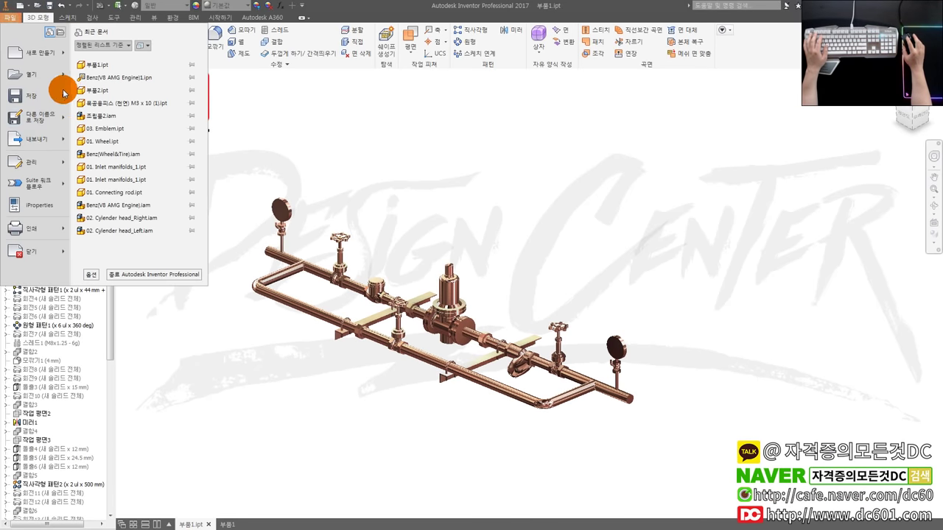
left_click(50, 141)
left_click(152, 148)
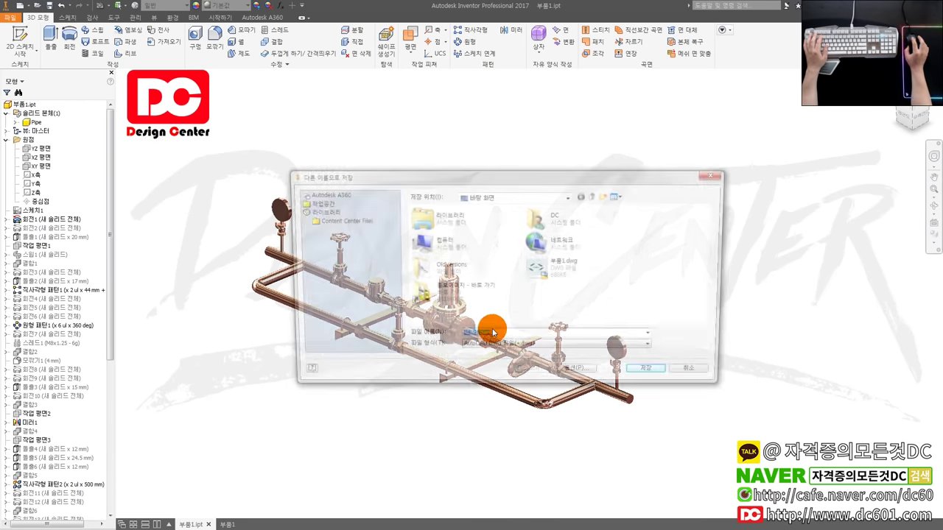
left_click(506, 350)
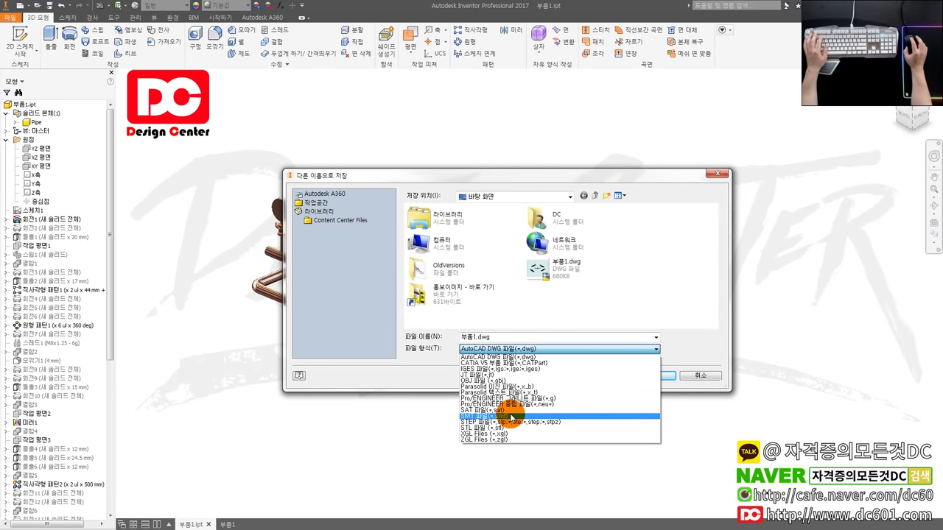
left_click(549, 359)
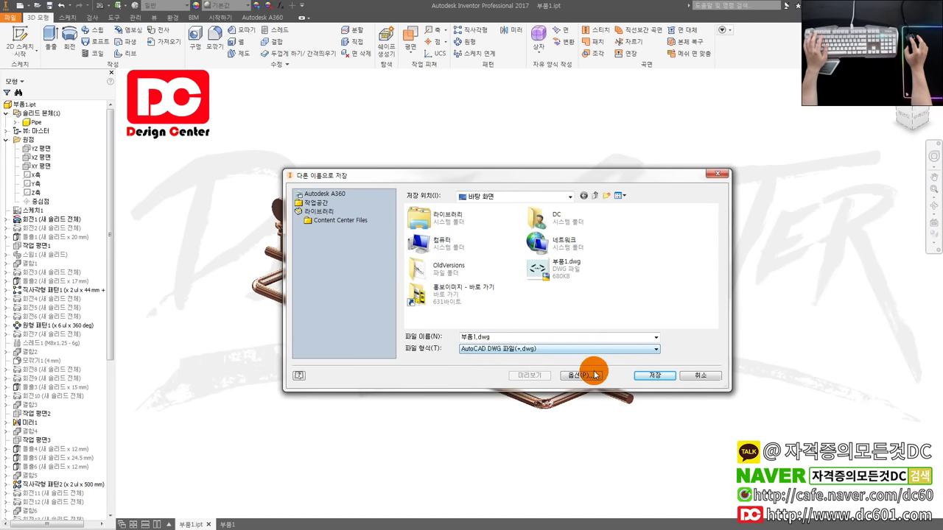
Set the DWG version in Options, then save under a new name instead of overwriting 부품1.dwg.
left_click(595, 375)
left_click(532, 308)
left_click(565, 285)
left_click(543, 326)
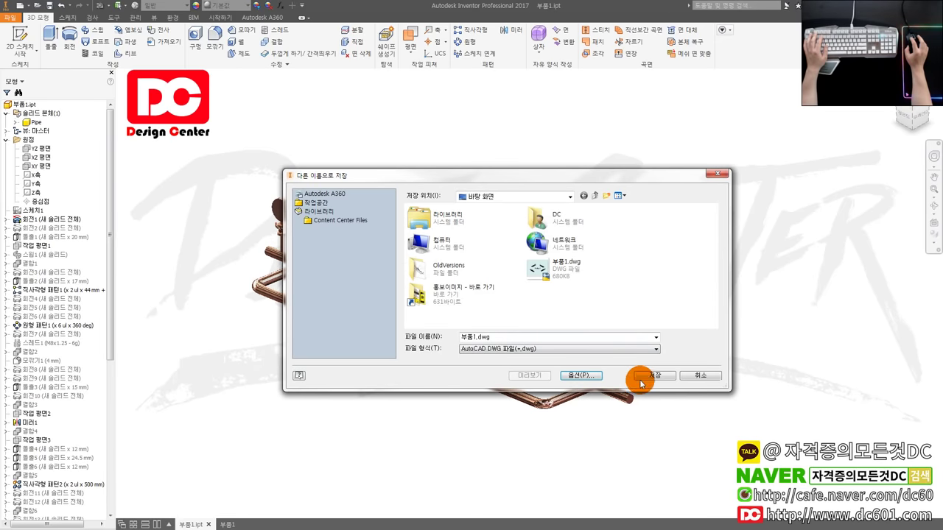
left_click(652, 377)
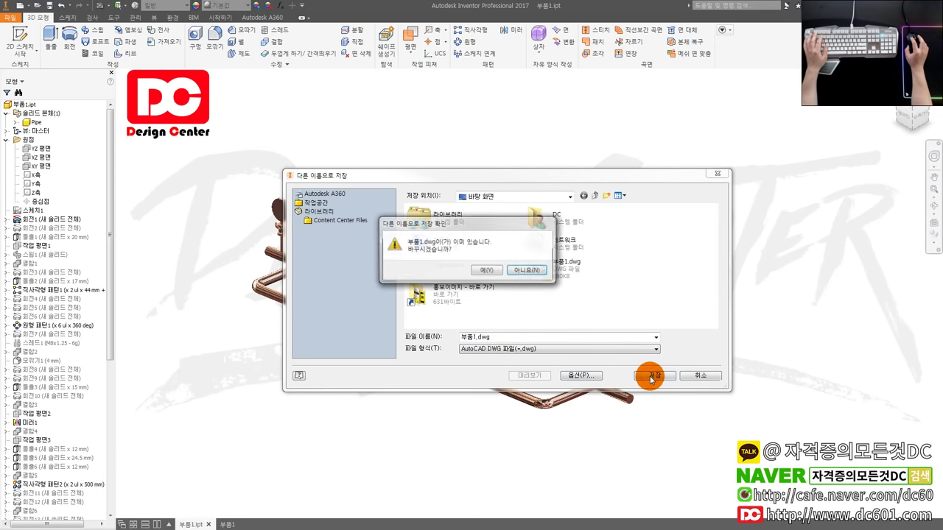
left_click(497, 278)
left_click(475, 334)
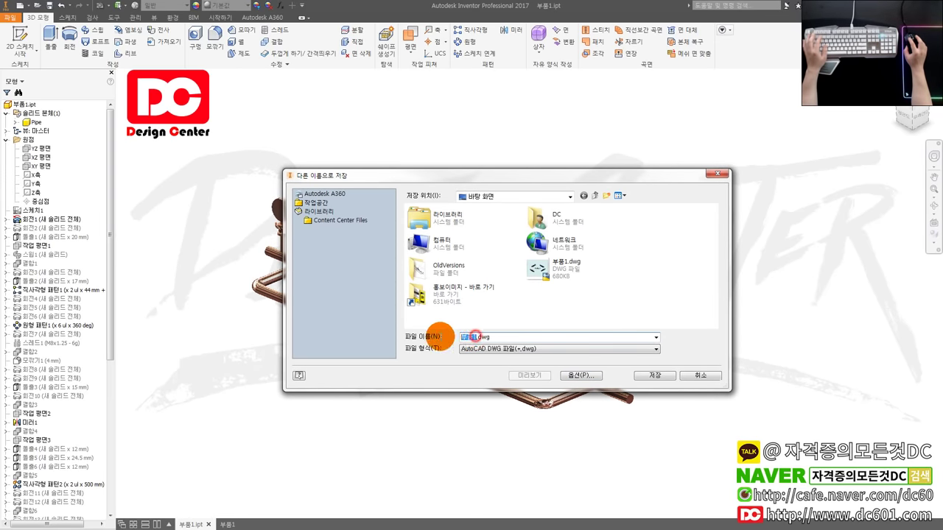
left_click(643, 377)
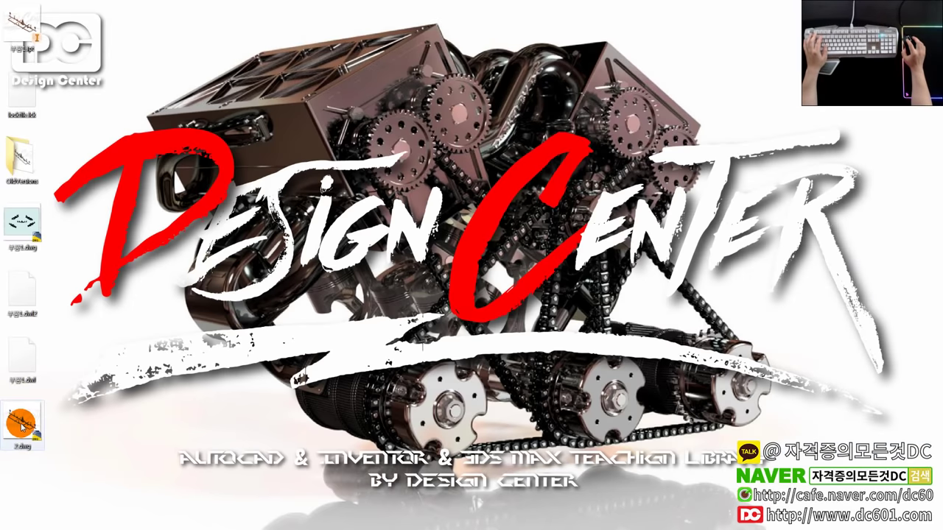
Open 2.dwg maximised and arrange the pipe model in four viewports.
double_click(22, 426)
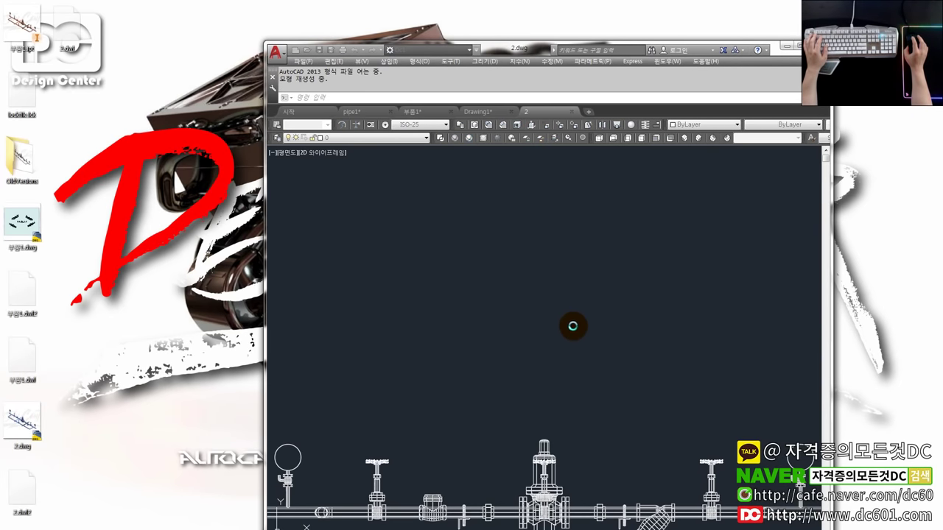
left_click(798, 46)
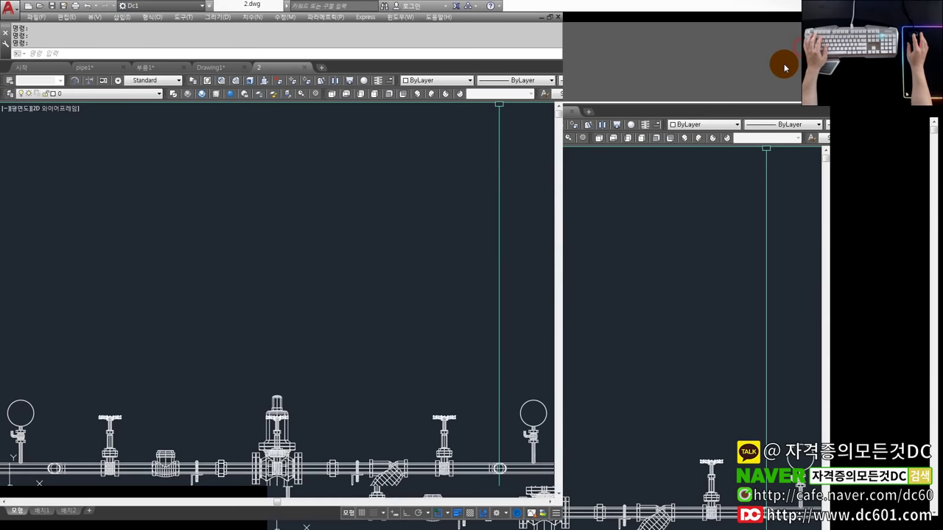
type("q")
key("Return")
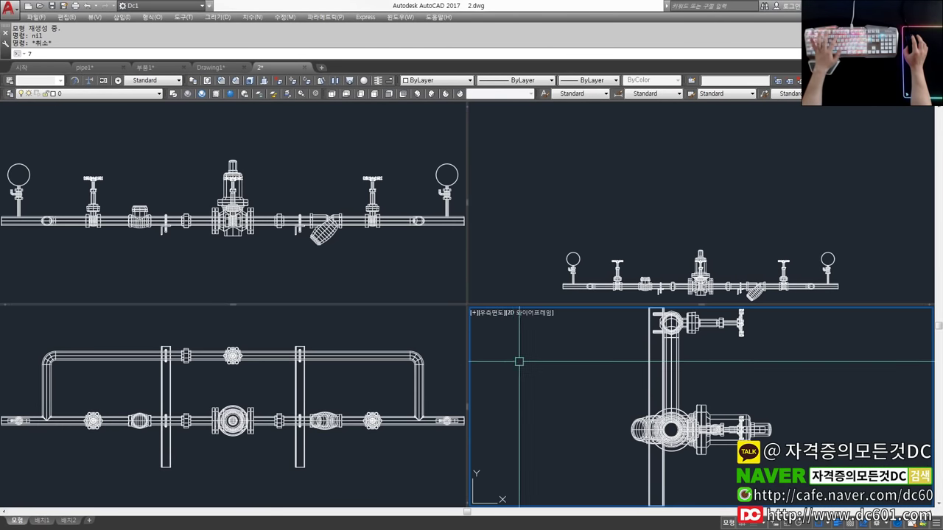
type("q")
key("Return")
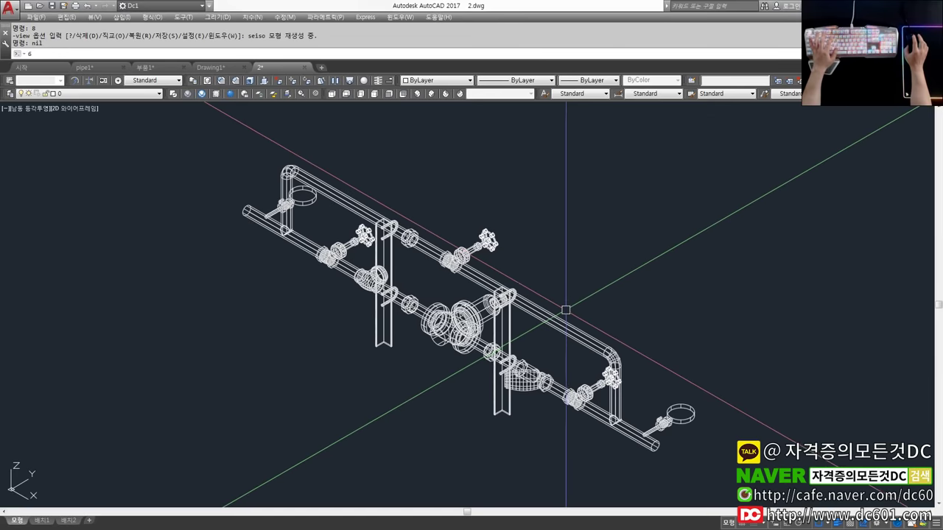
key("Escape")
key("Escape")
middle_click_drag(591, 303, 463, 295, "shift")
key("space")
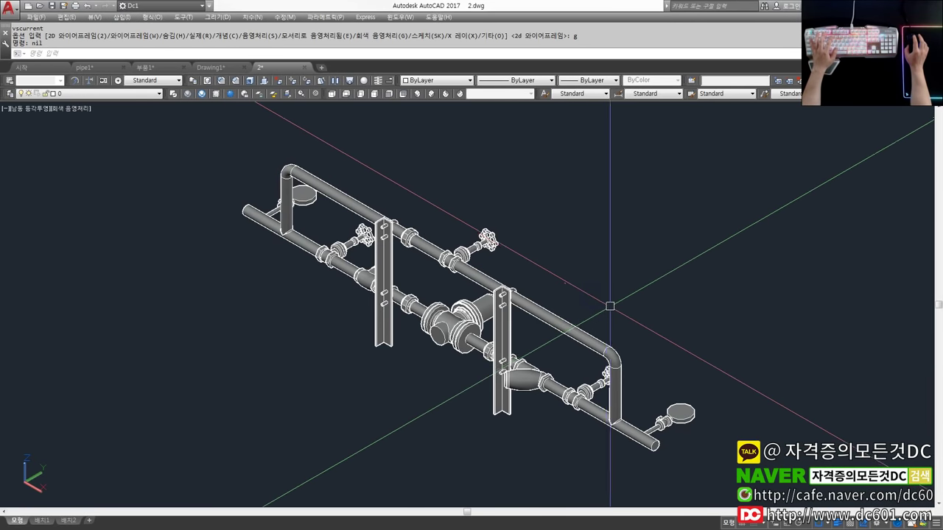
mouse_move(261, 250)
middle_mouse_down("shift")
mouse_move(406, 369)
mouse_move(440, 337)
mouse_move(393, 248)
mouse_move(457, 273)
mouse_move(403, 322)
middle_mouse_up("shift")
key("space")
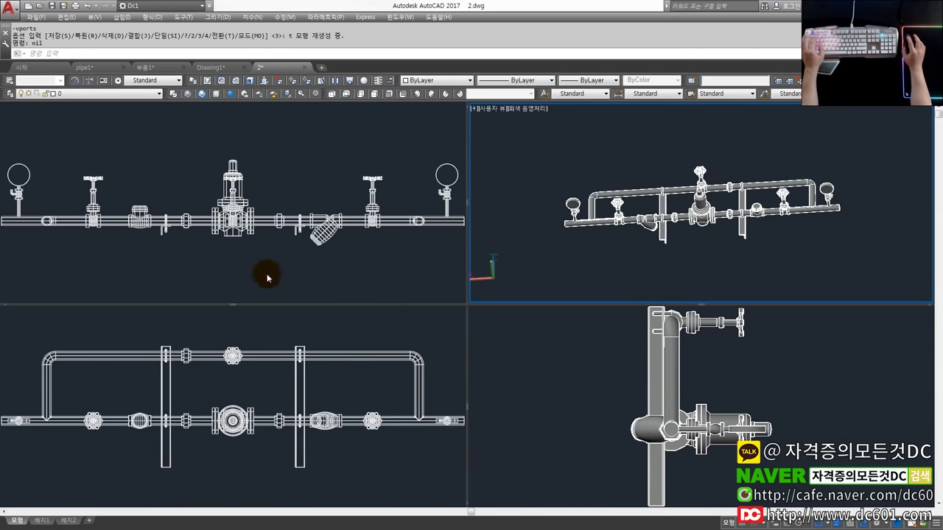
In the right-side pane, rotate the whole pipe model 90° upright with Ortho on.
scroll(326, 262, "down", 3)
scroll(327, 261, "down", 1)
left_click(317, 354)
scroll(317, 397, "down", 4)
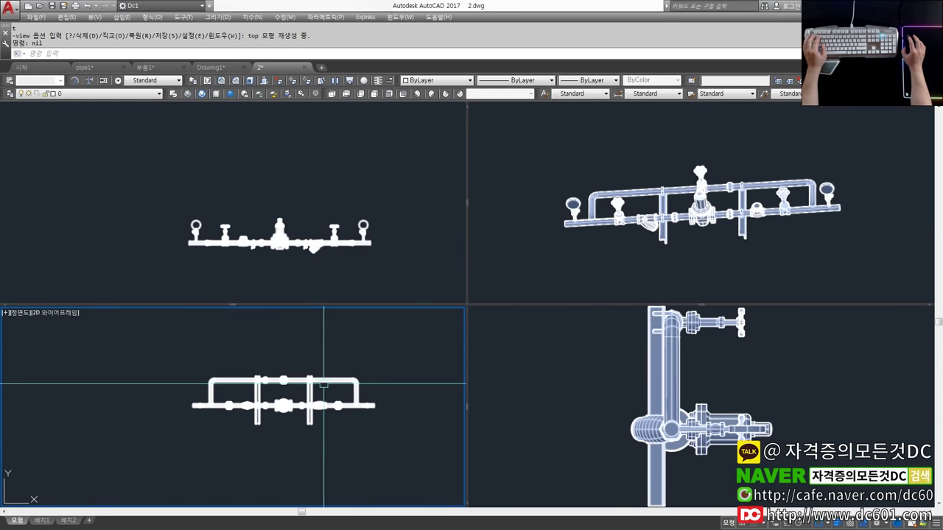
left_click(652, 396)
scroll(646, 398, "down", 4)
scroll(646, 398, "down", 1)
key("Return")
left_click(701, 353)
left_click(627, 473)
scroll(684, 404, "up", 2)
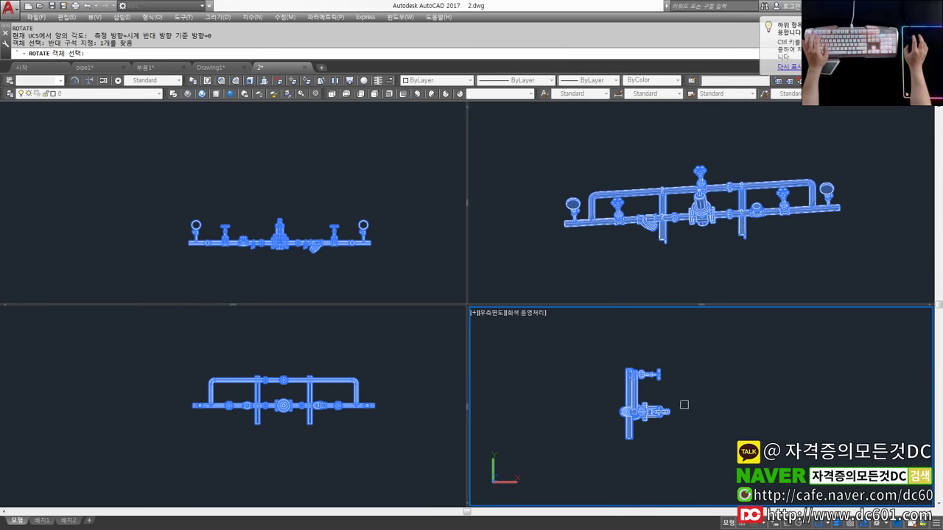
left_click(689, 420)
key("F8")
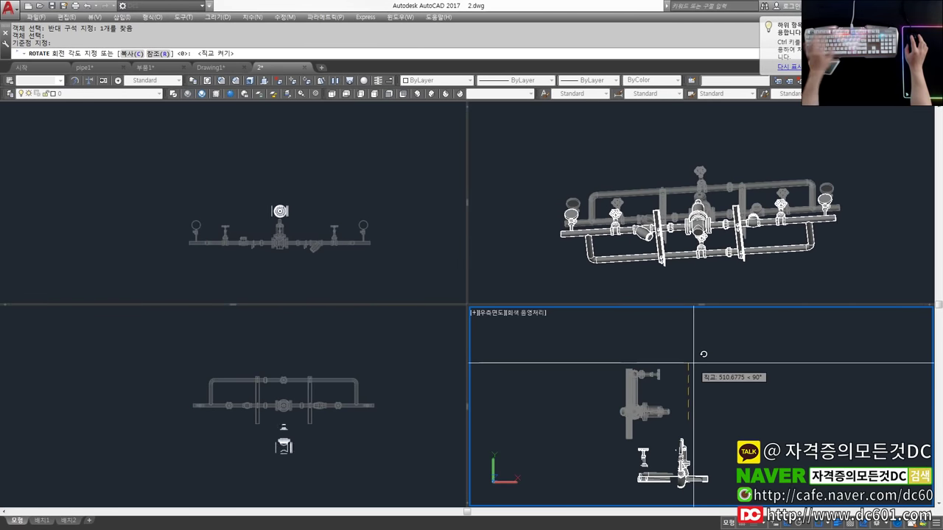
left_click(697, 370)
key("Escape")
key("Escape")
key("Escape")
Set the top-right pane to 2D wireframe in southeast isometric view.
left_click(692, 211)
type("vscurrent")
key("Return")
type("2")
key("Return")
key("Escape")
key("Escape")
key("Escape")
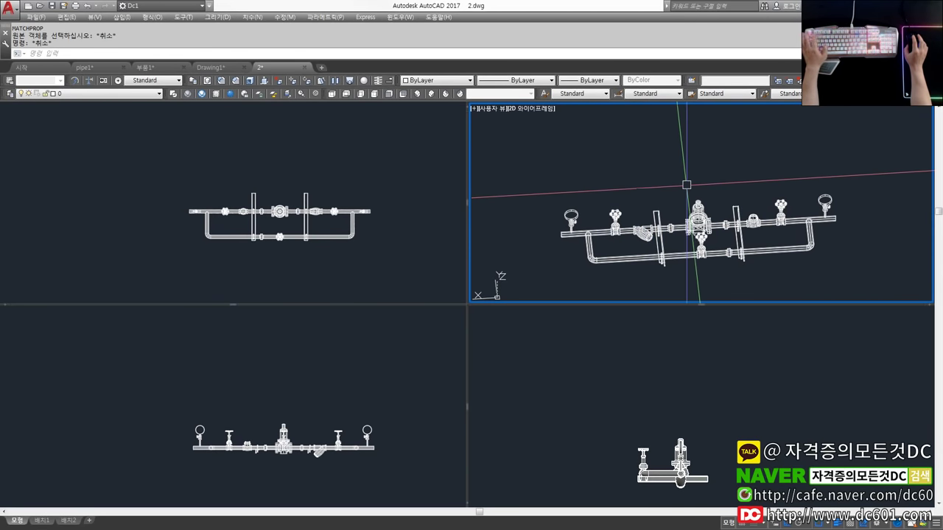
key("Return")
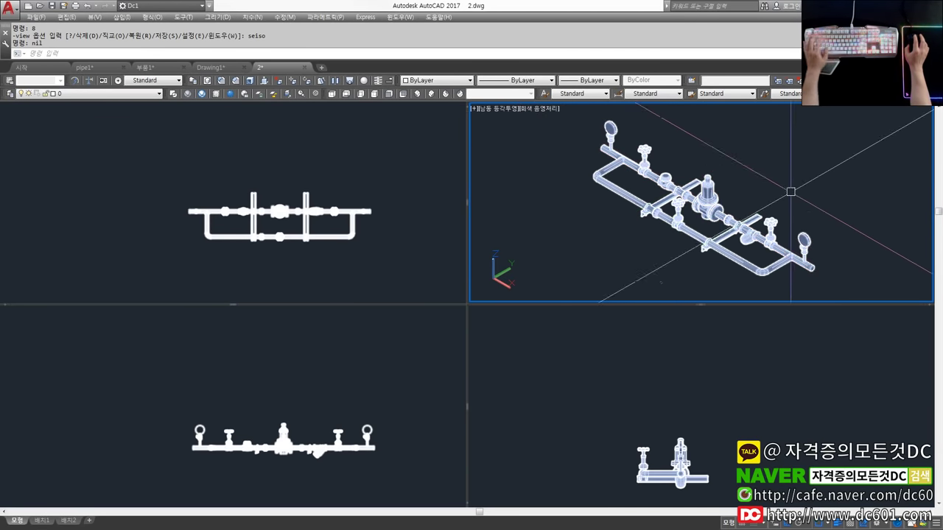
Switch to the 배치1 layout and start a layout viewport with MV.
left_click(46, 520)
key("Escape")
type("mv")
key("Return")
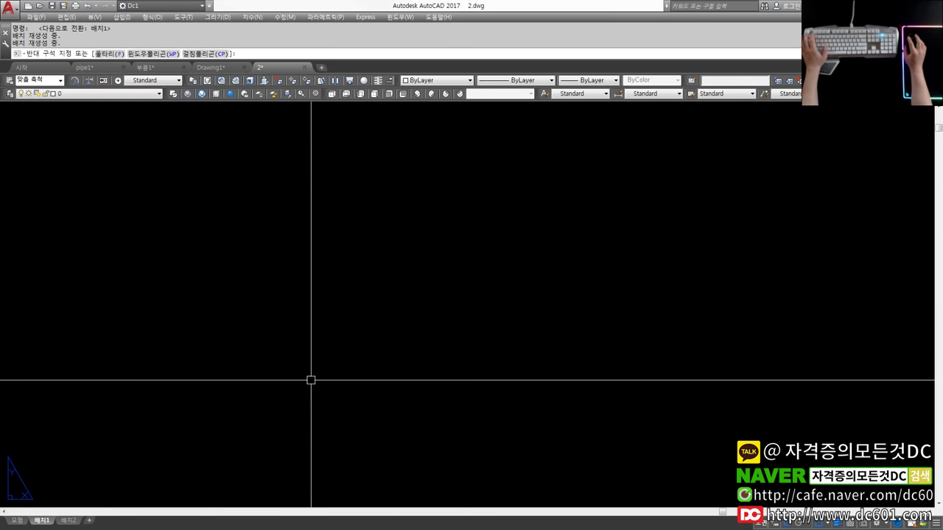
Draw a layout viewport of the pipe, enter it, and try a profile before cancelling.
left_click(313, 375)
left_click(527, 243)
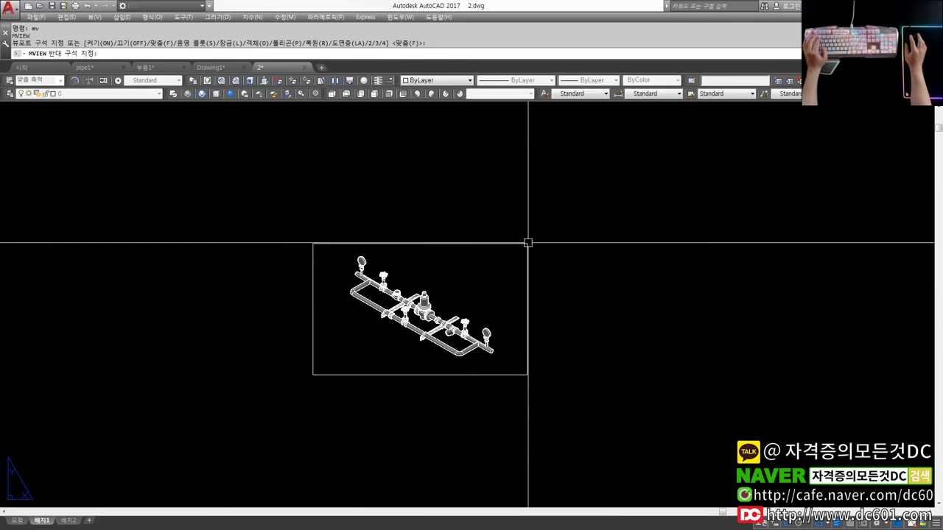
double_click(410, 298)
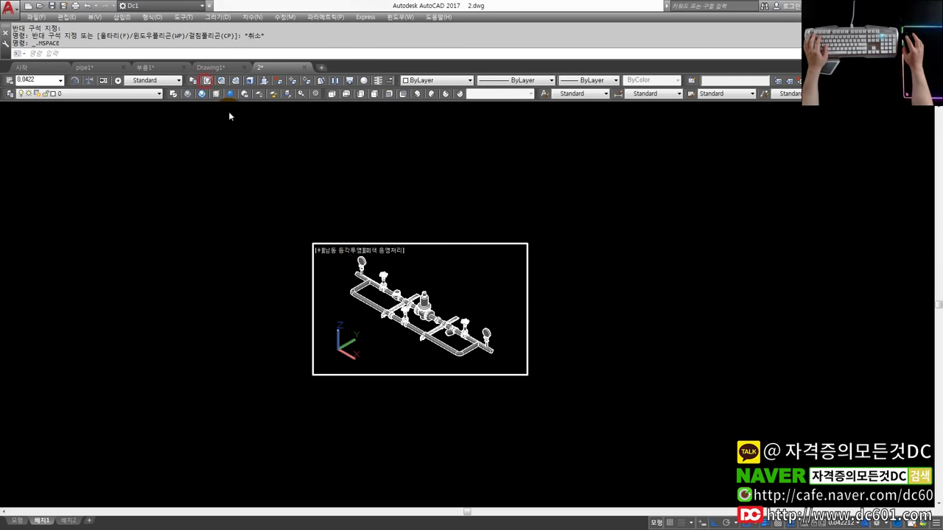
key("Return")
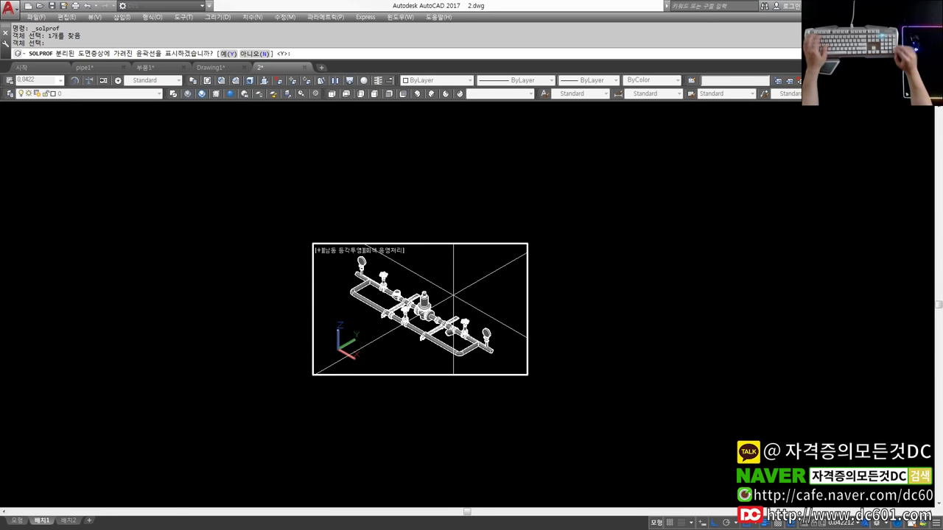
key("Escape")
Erase the layout viewport in paper space and return to the Model tab.
left_click(26, 515)
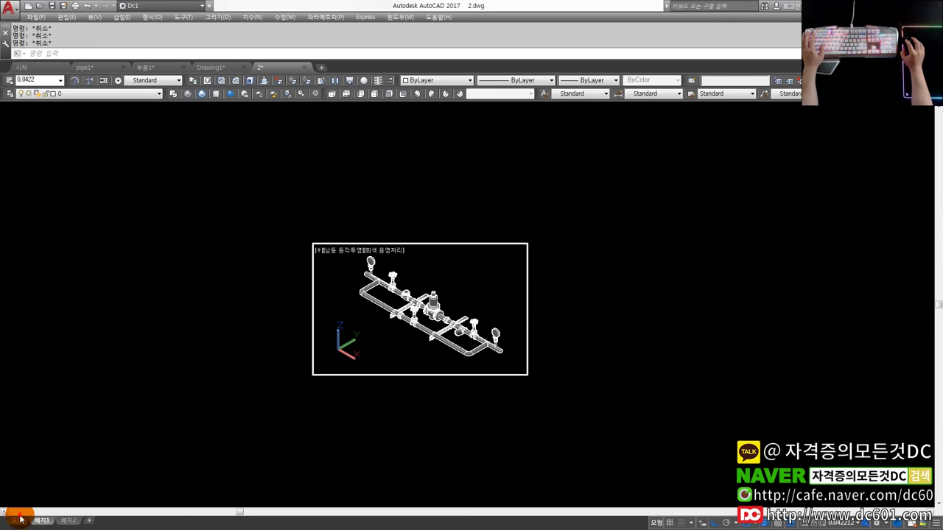
double_click(486, 428)
type("e")
key("Escape")
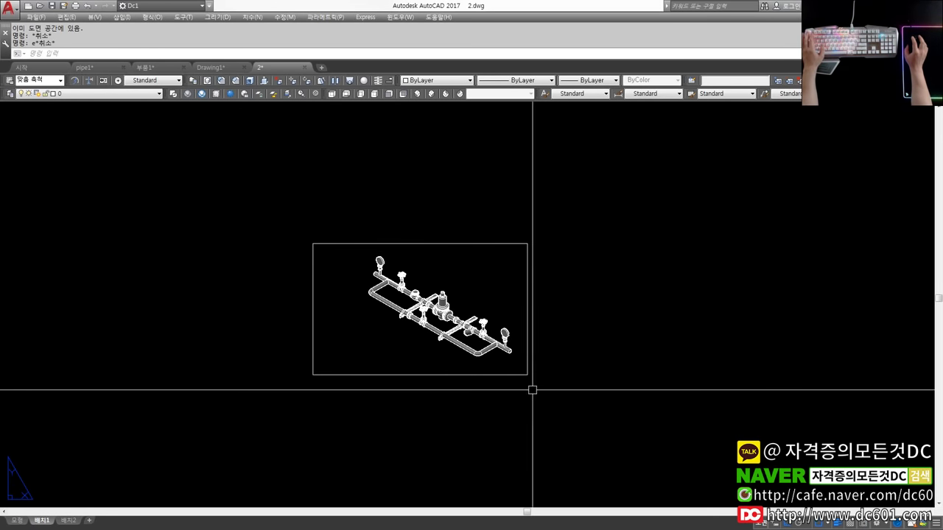
type("e")
key("Return")
left_click(553, 389)
left_click(493, 344)
key("Return")
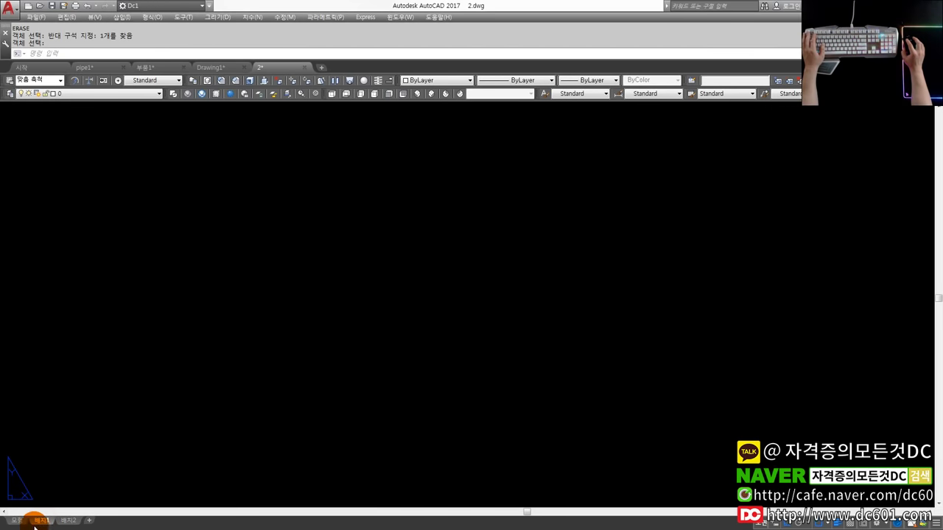
left_click(16, 521)
key("Escape")
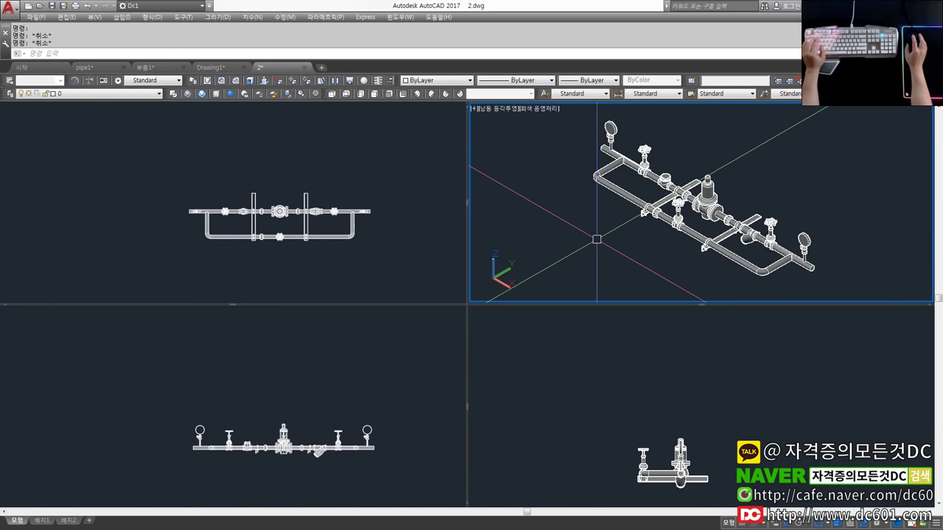
Flatshot the maximised isometric view into a block inserted at 0,0 with default scale and rotation.
key("ctrl+r")
key("Return")
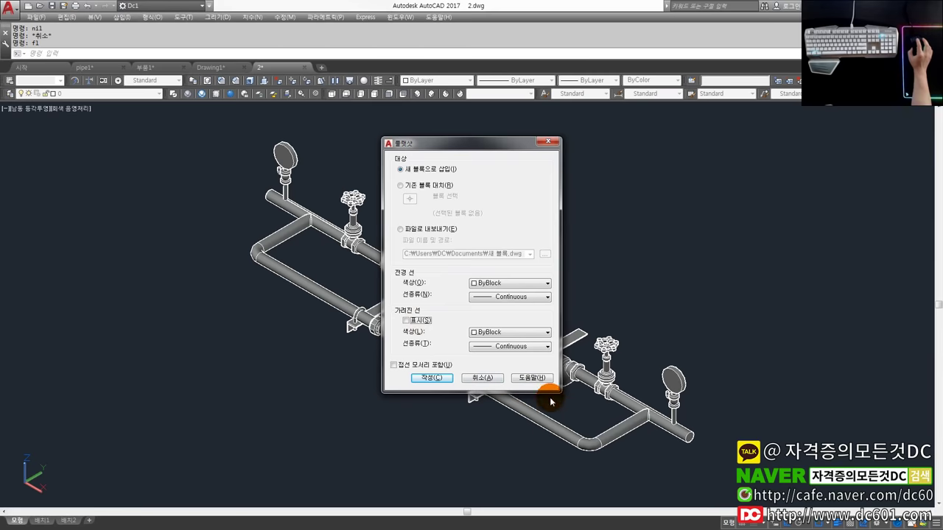
left_click(446, 379)
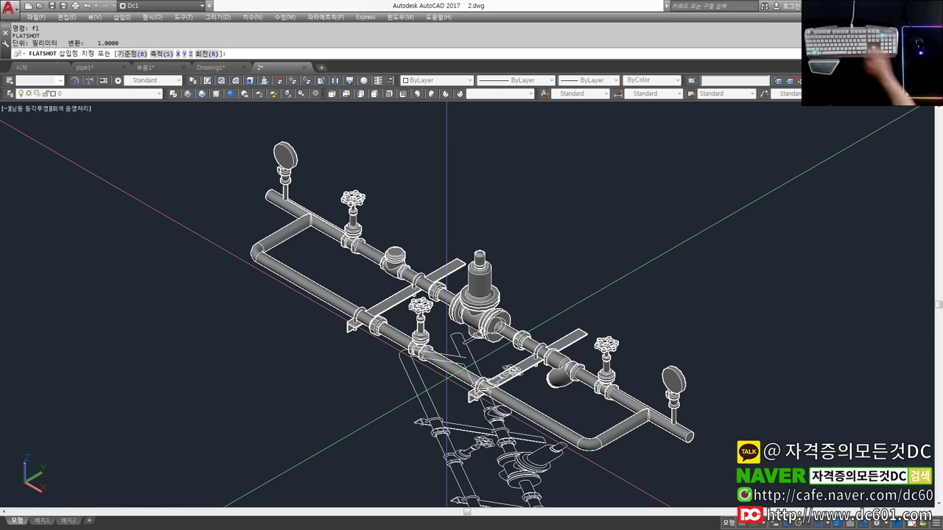
key("Return")
key("Return")
key("Return")
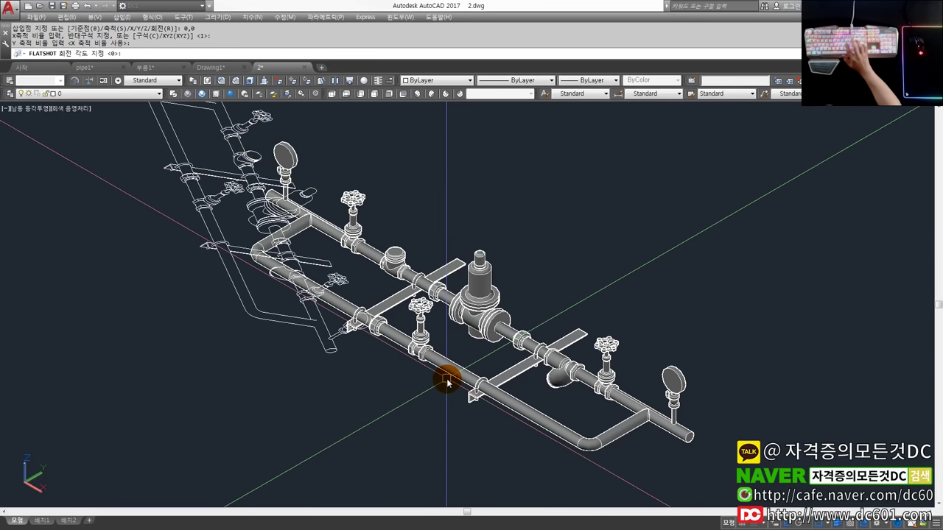
key("Return")
key("Return")
key("Escape")
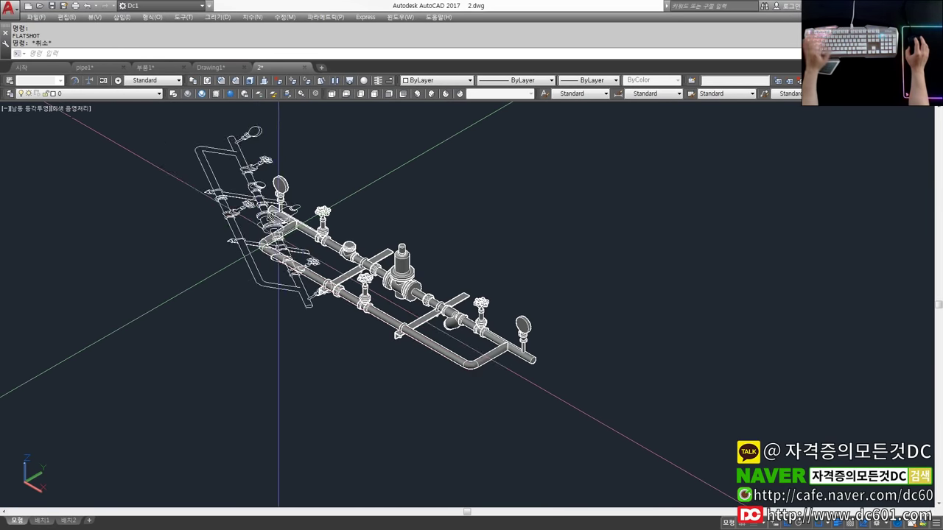
Switch the drawing to the top view with -VIEW TOP.
type("-view")
key("Return")
type("top")
key("Return")
scroll(292, 339, "down", 2)
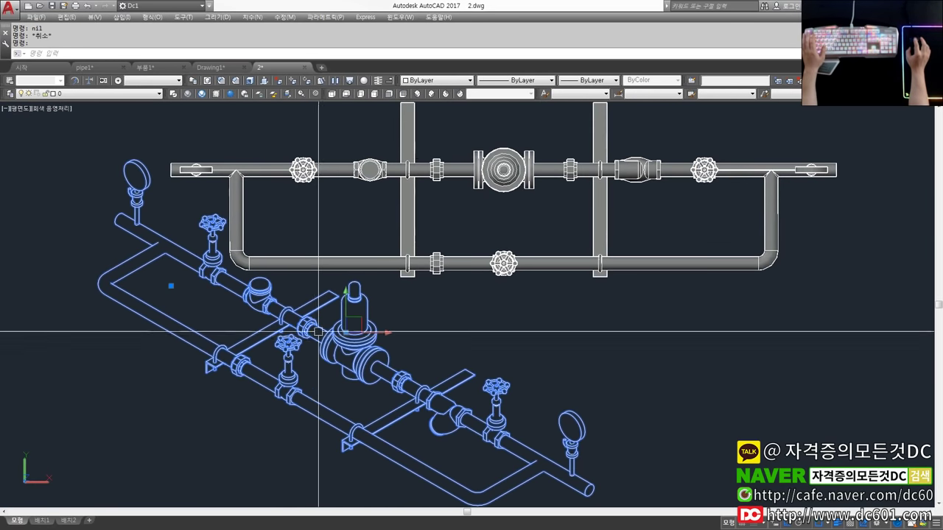
Paste the flattened isometric pipe block into pipe1 and place it beside the callout view.
left_click(317, 324)
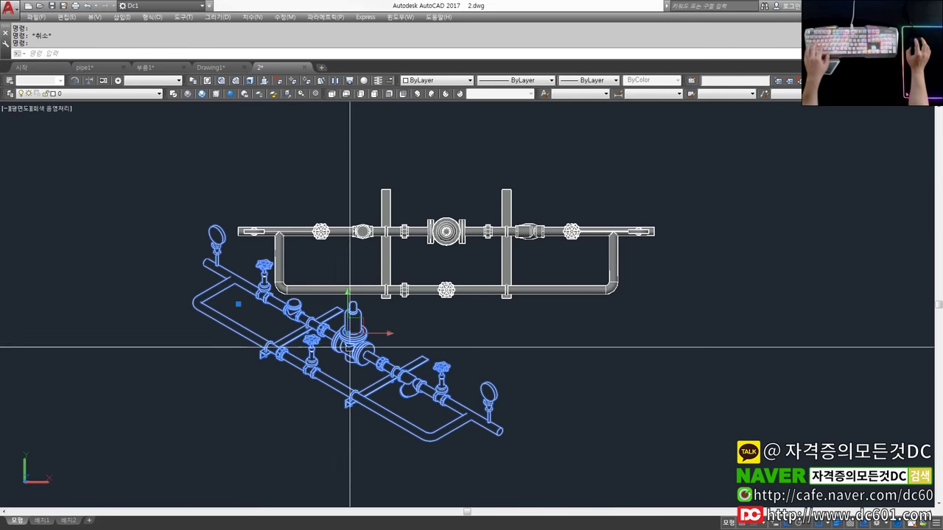
left_click(156, 71)
left_click(84, 67)
scroll(432, 375, "down", 2)
key("ctrl+v")
left_click(607, 380)
scroll(560, 361, "up", 3)
scroll(513, 345, "up", 3)
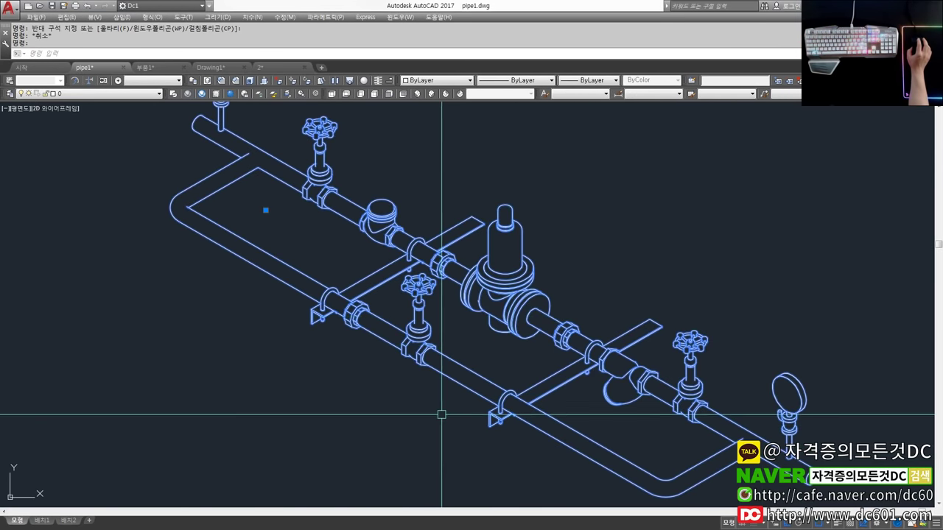
scroll(445, 353, "down", 3)
scroll(448, 347, "down", 3)
scroll(428, 348, "up", 1)
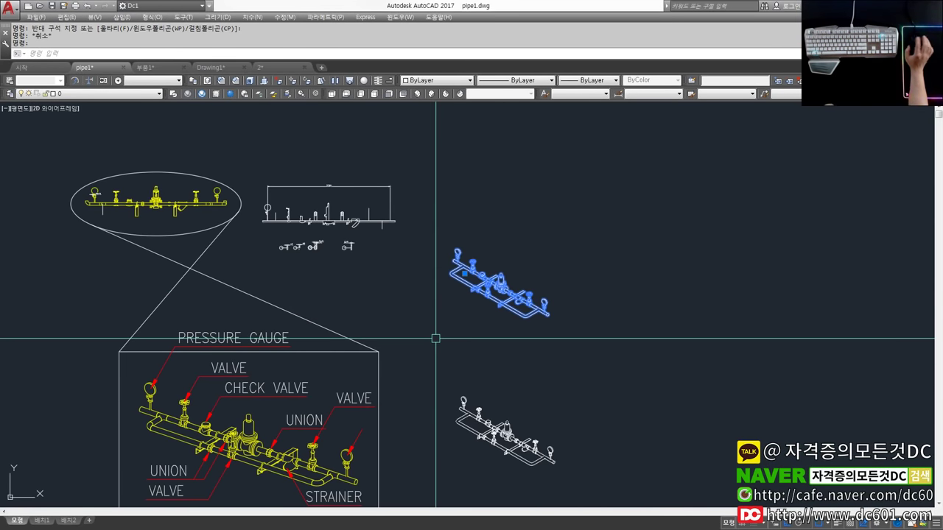
key("Escape")
Check the 2, Drawing1, 부품1 and start-page tabs, then return to pipe1.
left_click(284, 81)
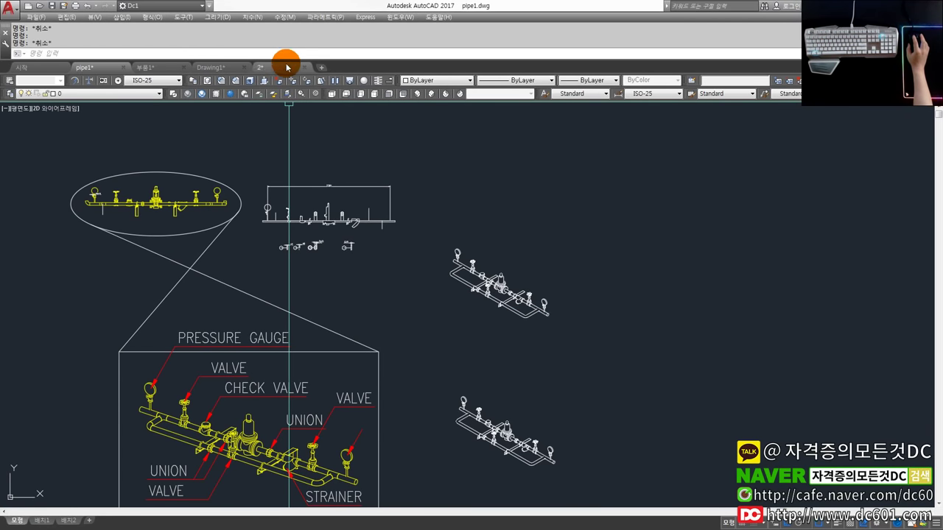
left_click(283, 71)
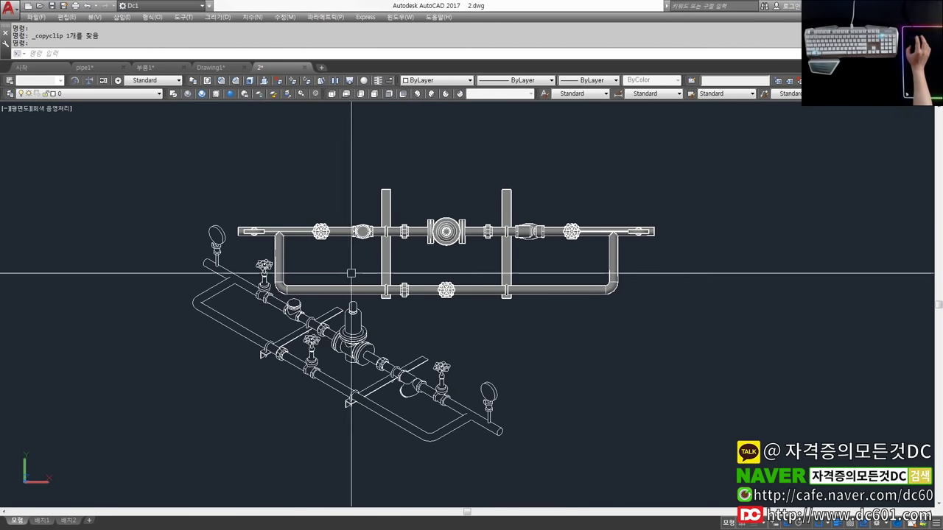
middle_click_drag(489, 301, 430, 231, "shift")
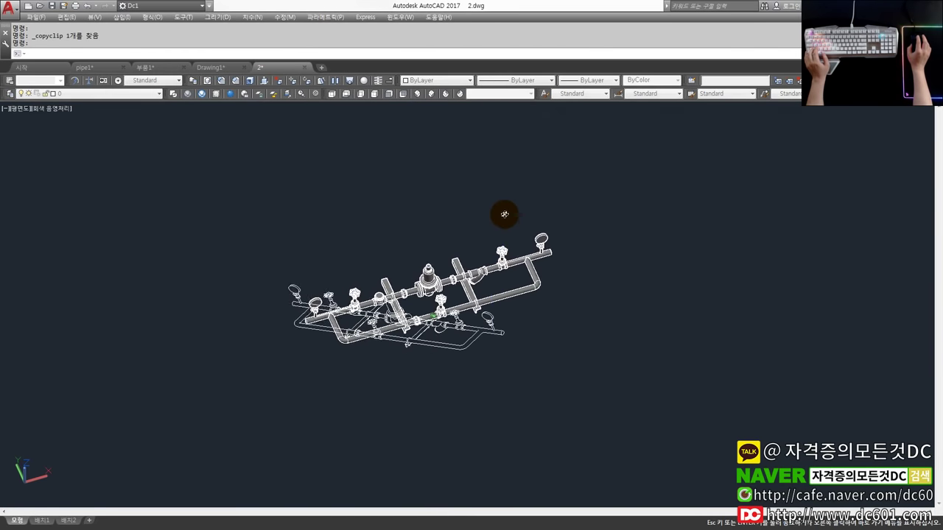
left_click(221, 68)
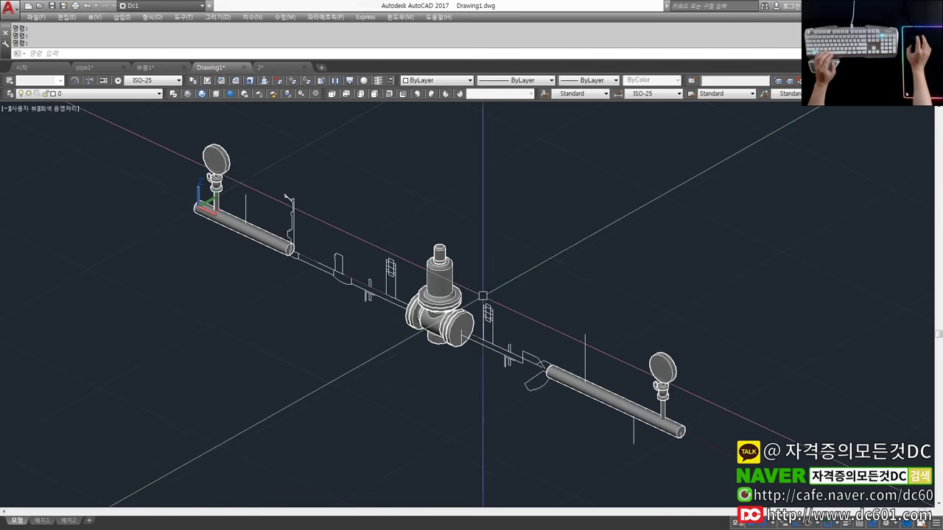
left_click(166, 68)
scroll(479, 285, "down", 5)
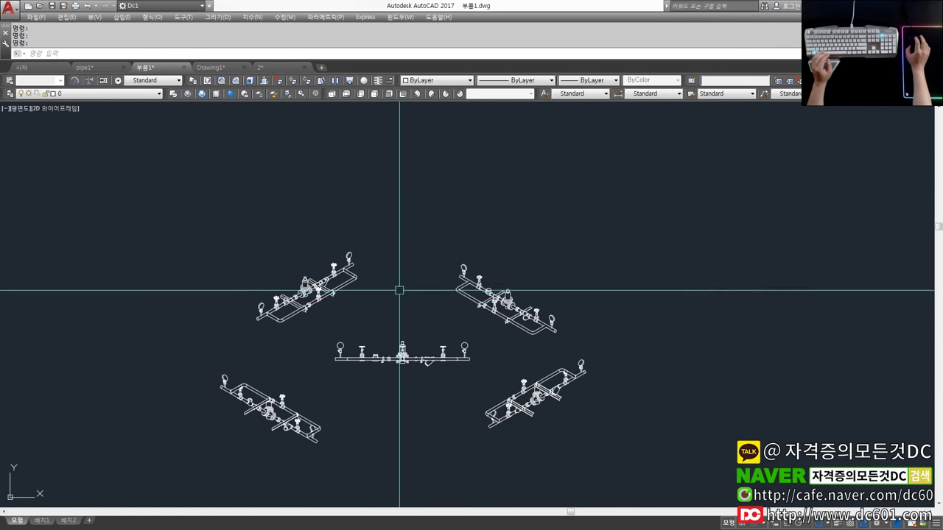
scroll(400, 287, "up", 1)
left_click(34, 67)
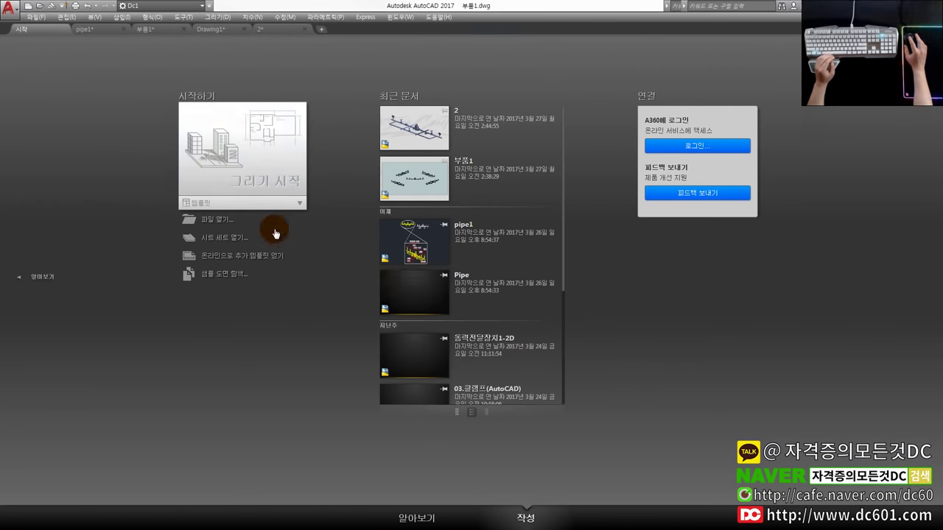
left_click(97, 30)
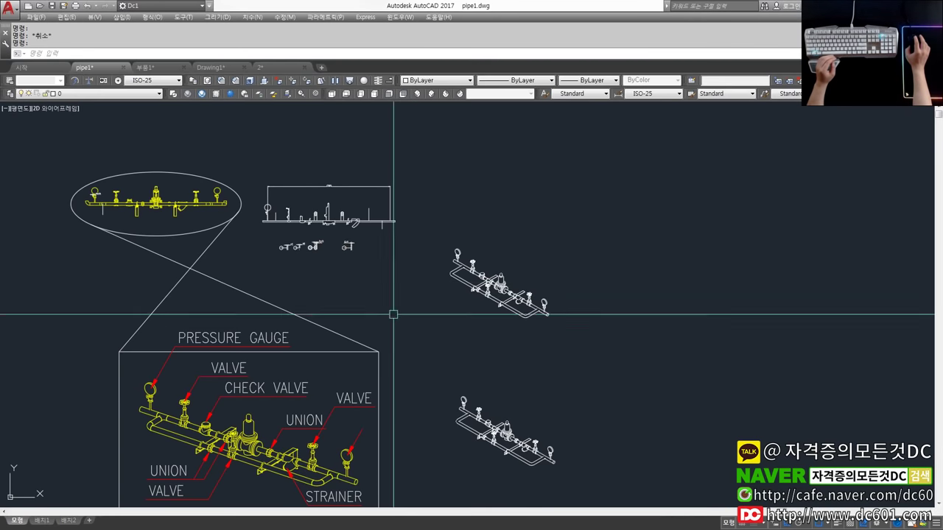
middle_click_drag(390, 316, 435, 319)
middle_click_drag(146, 183, 218, 199)
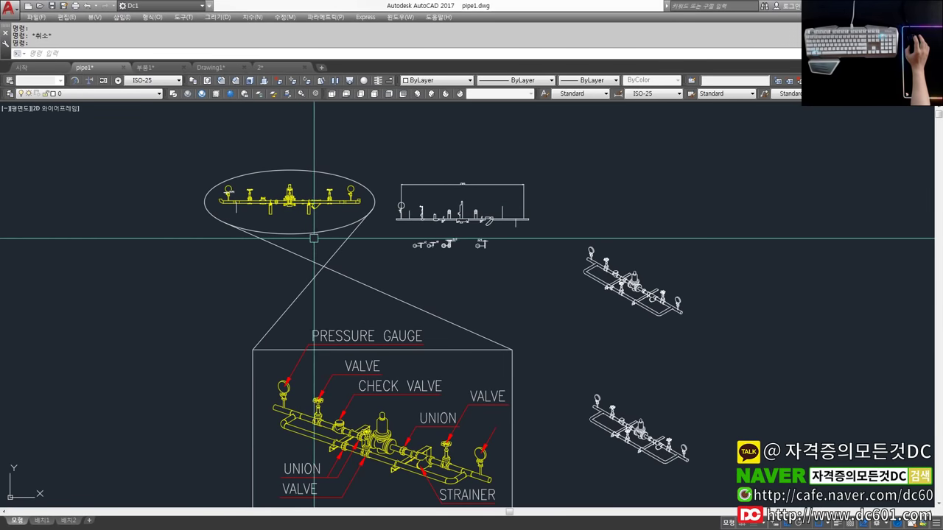
middle_click_drag(329, 252, 322, 264)
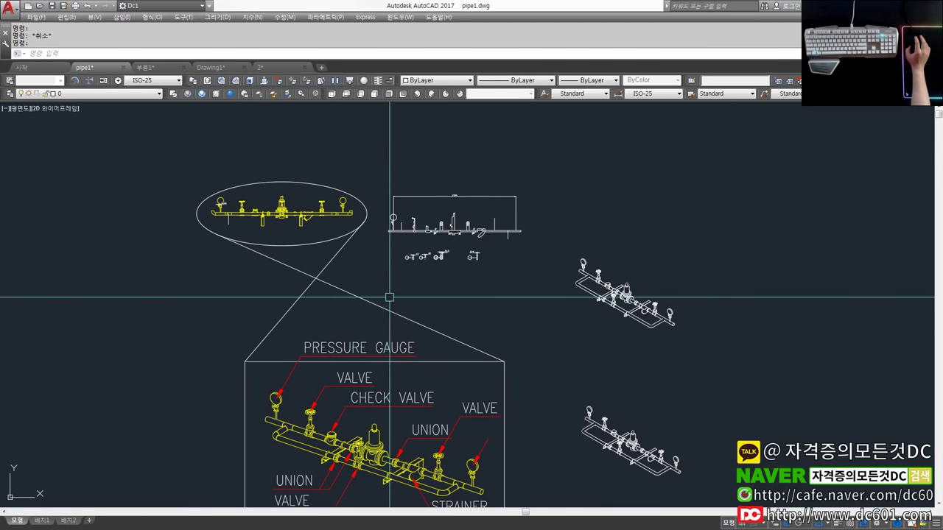
middle_click_drag(378, 281, 351, 264)
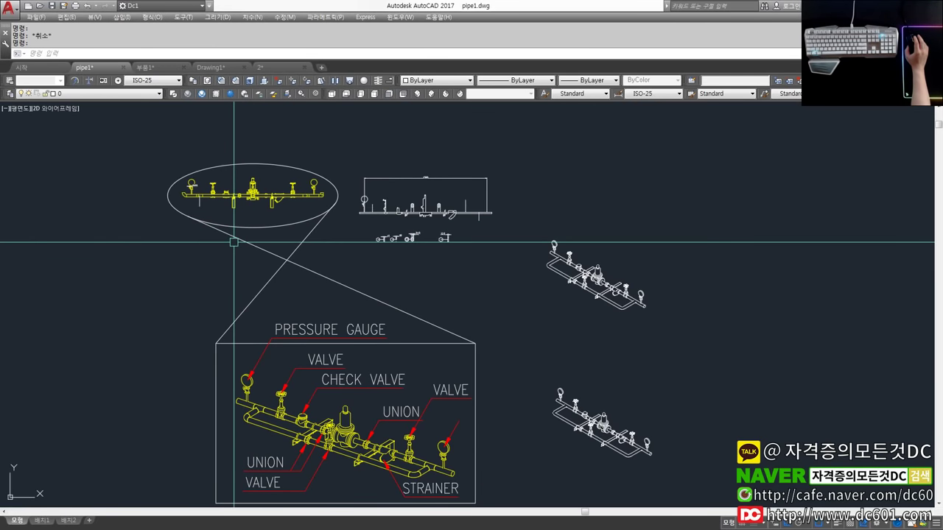
middle_click_drag(307, 346, 305, 328)
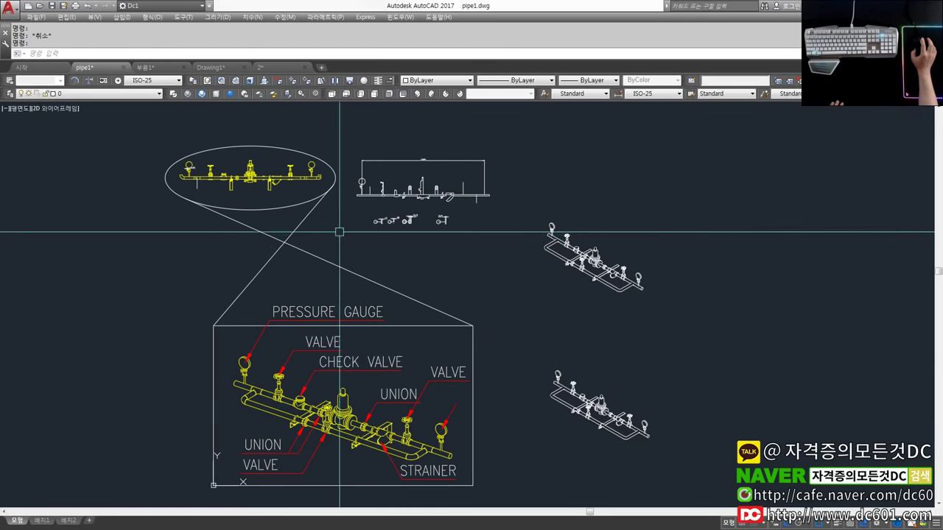
middle_click_drag(314, 256, 314, 250)
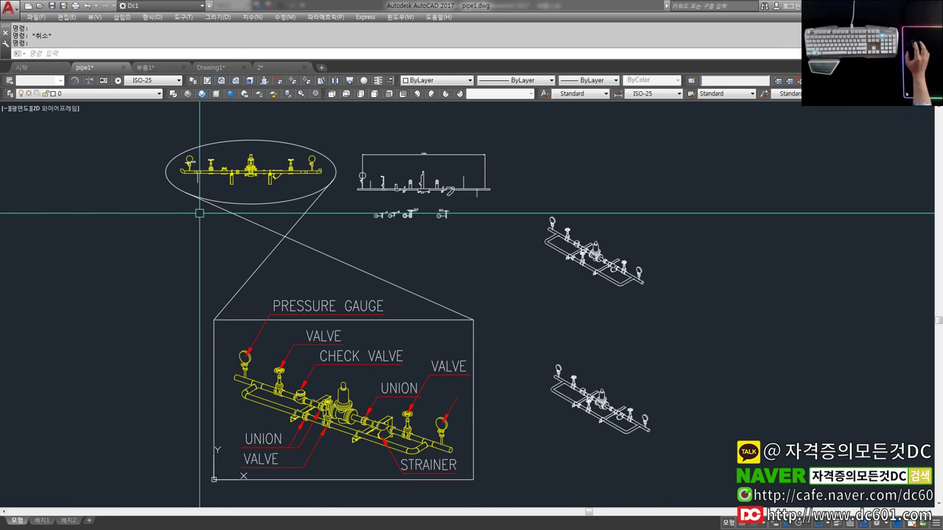
middle_click_drag(389, 246, 451, 248)
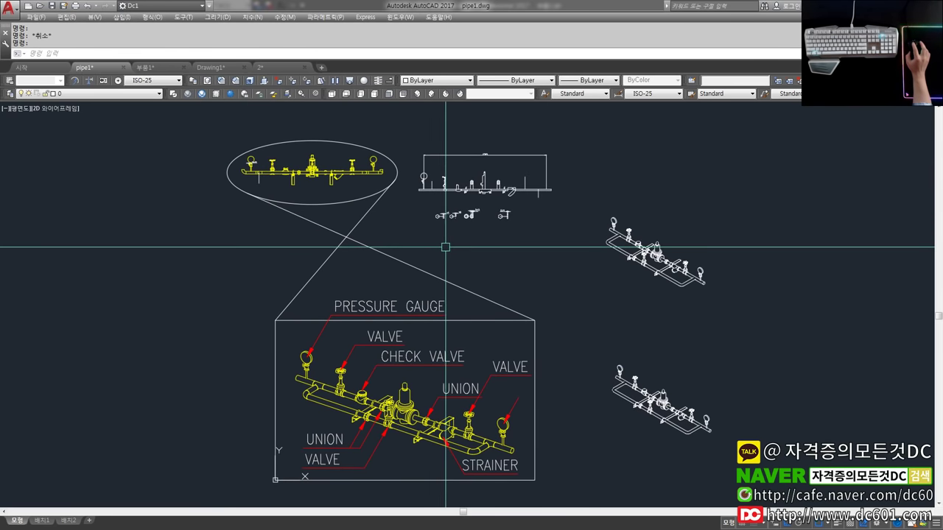
Sweep right-to-left crossing windows over the two connector lines between ellipse and callout box.
left_click(445, 253)
left_click(298, 233)
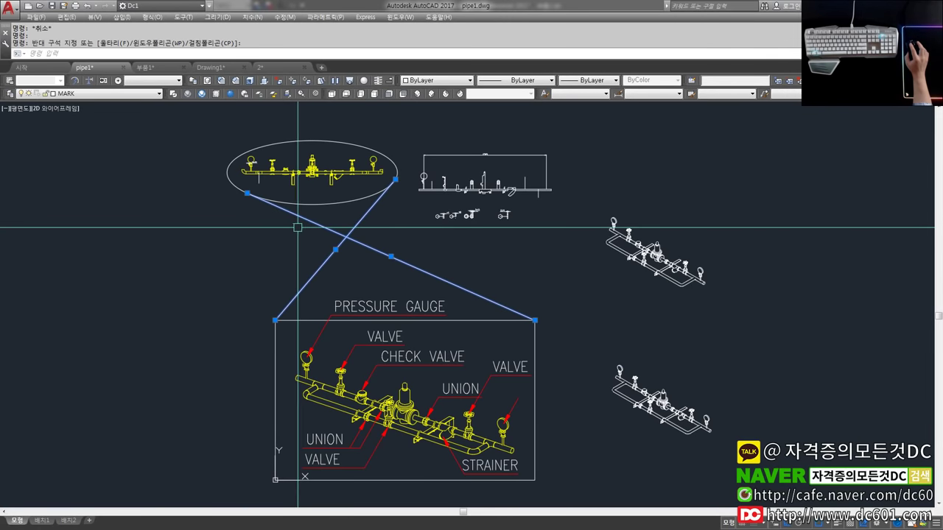
left_click(387, 240)
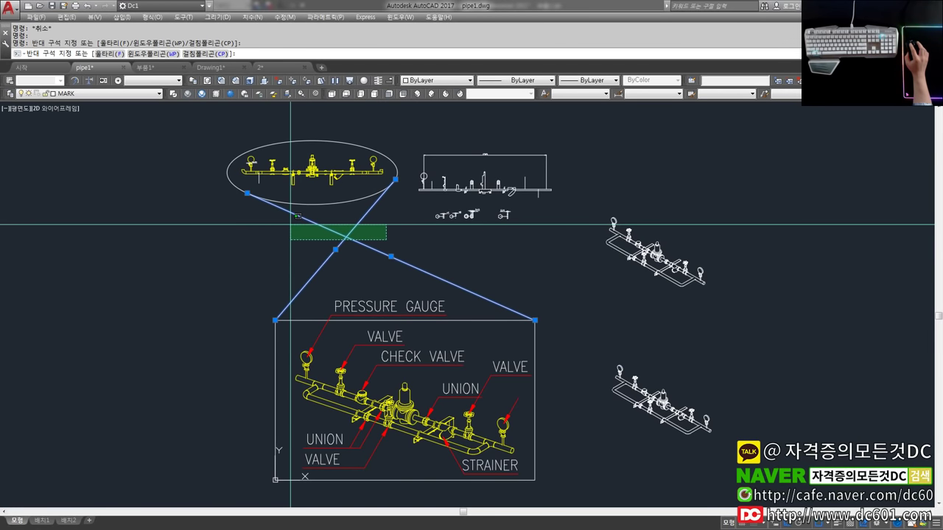
left_click(386, 240)
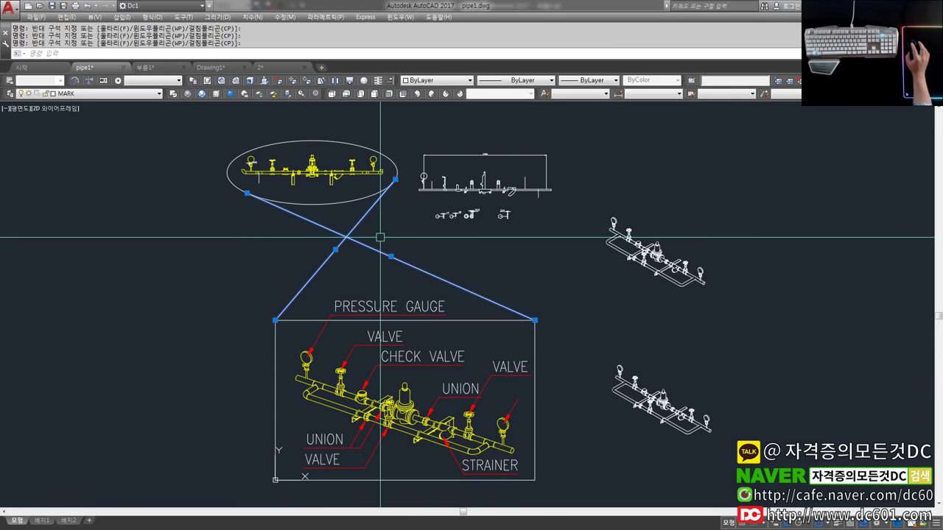
left_click(384, 239)
left_click(284, 221)
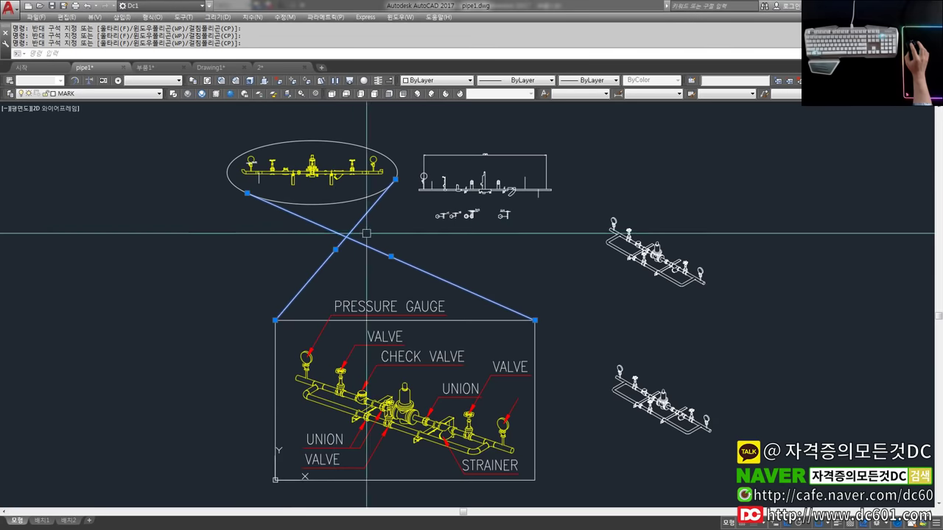
left_click(403, 242)
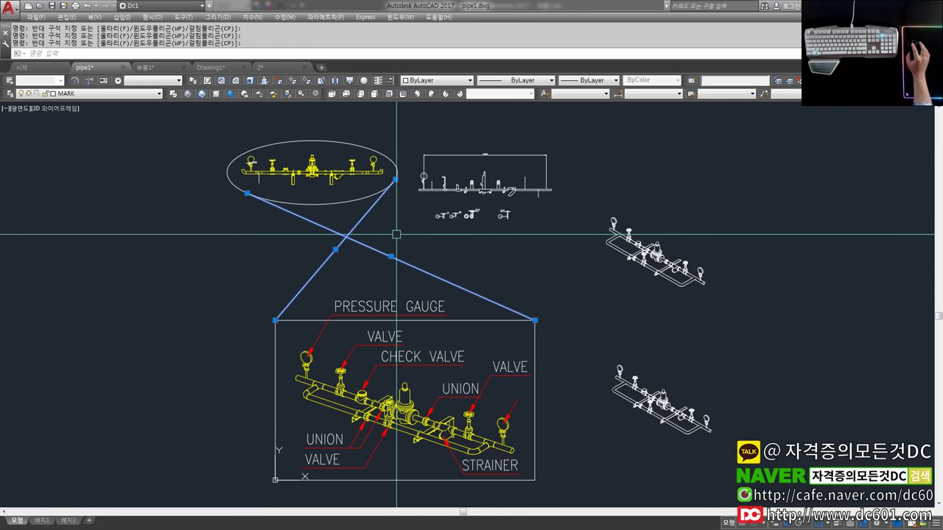
left_click(399, 237)
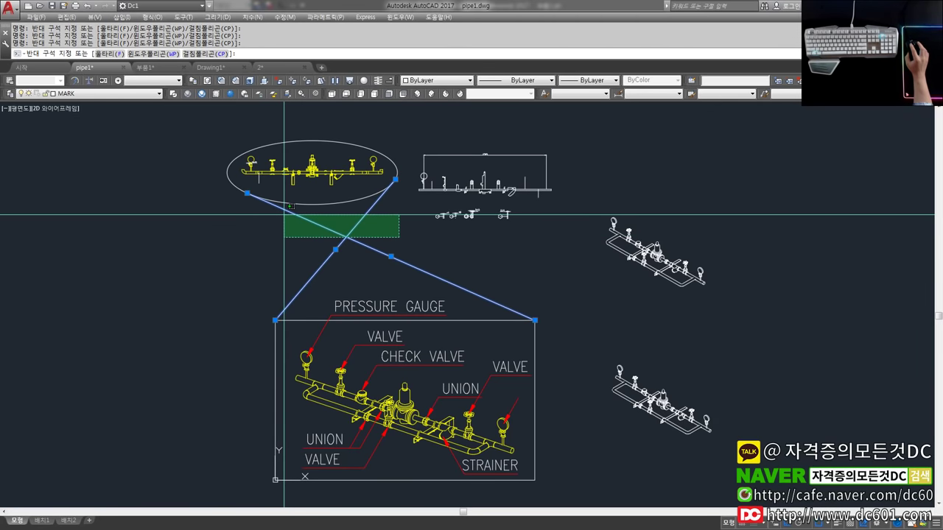
left_click(269, 217)
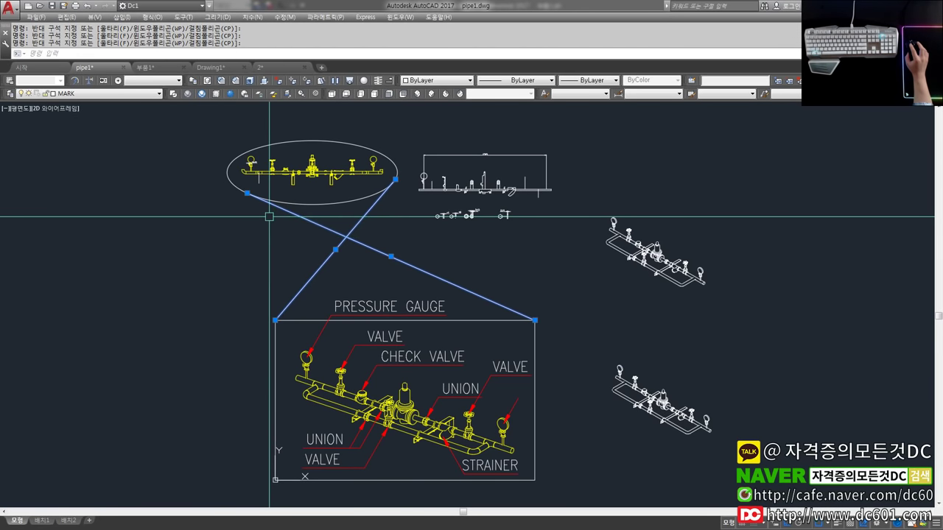
Nudge the view left and sweep one more crossing window to keep both connector lines selected.
scroll(401, 242, "up", 2)
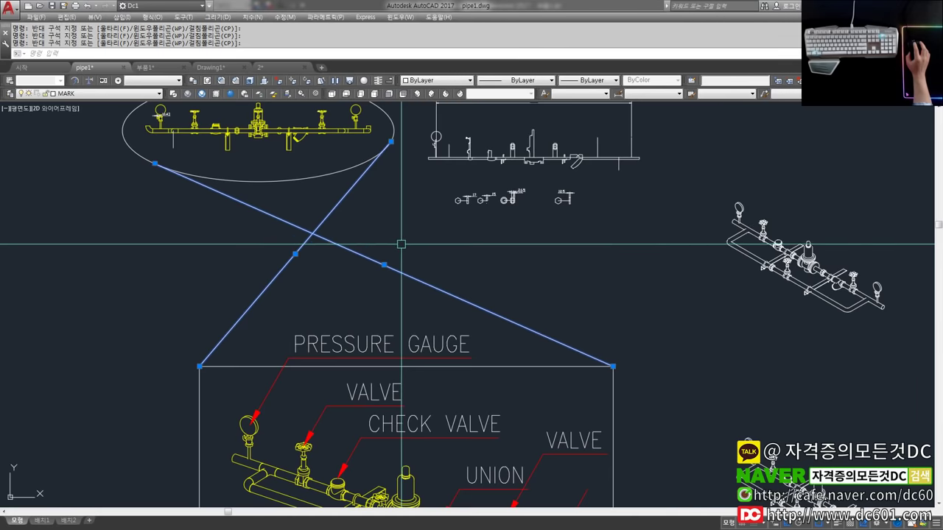
scroll(391, 242, "down", 2)
middle_click_drag(391, 242, 366, 238)
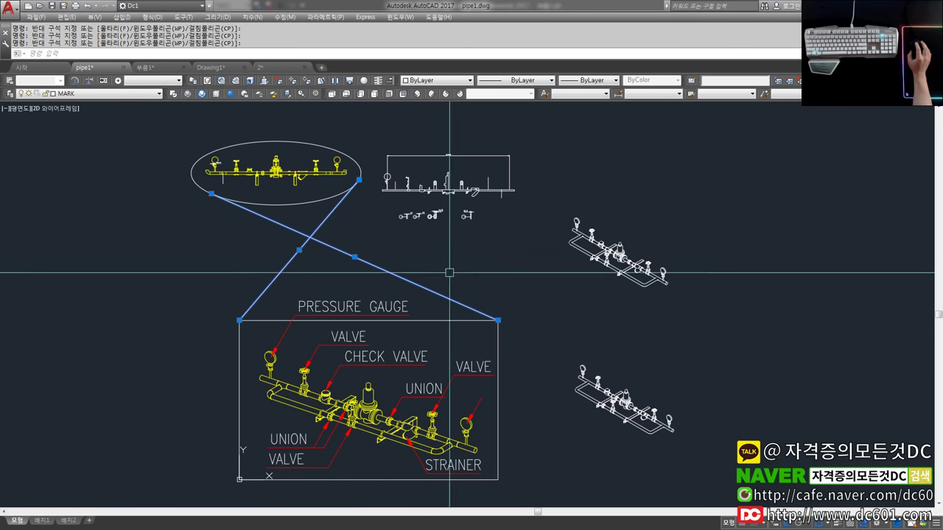
left_click(398, 262)
left_click(226, 221)
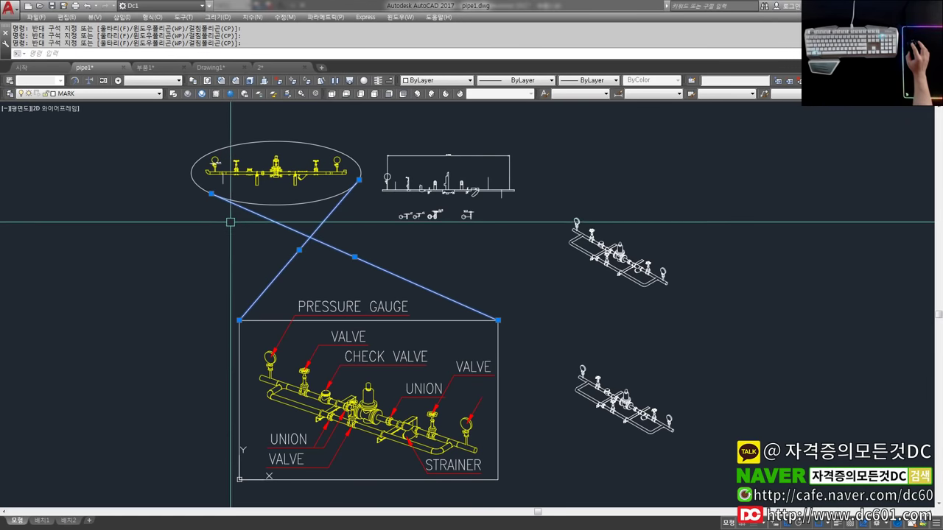